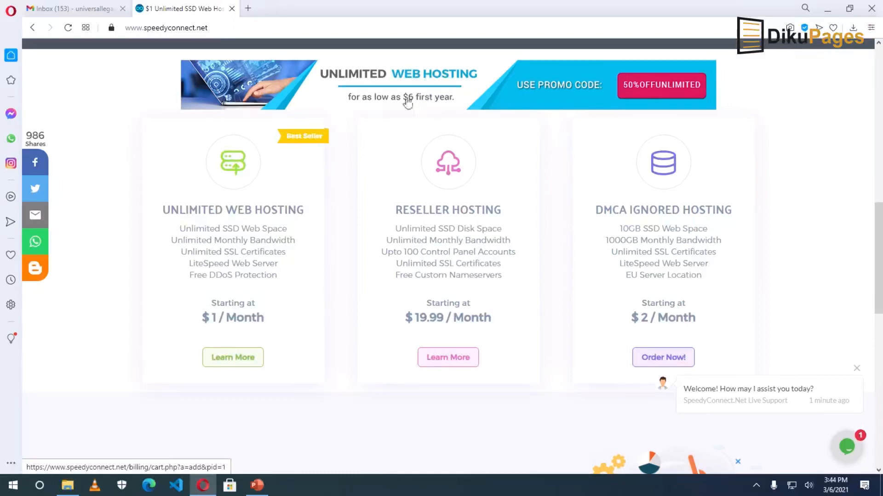
# Copy promo code 50%OFFUNLIMITED from the Unlimited Web Hosting page and start ordering that plan.
pyautogui.click(232, 367)
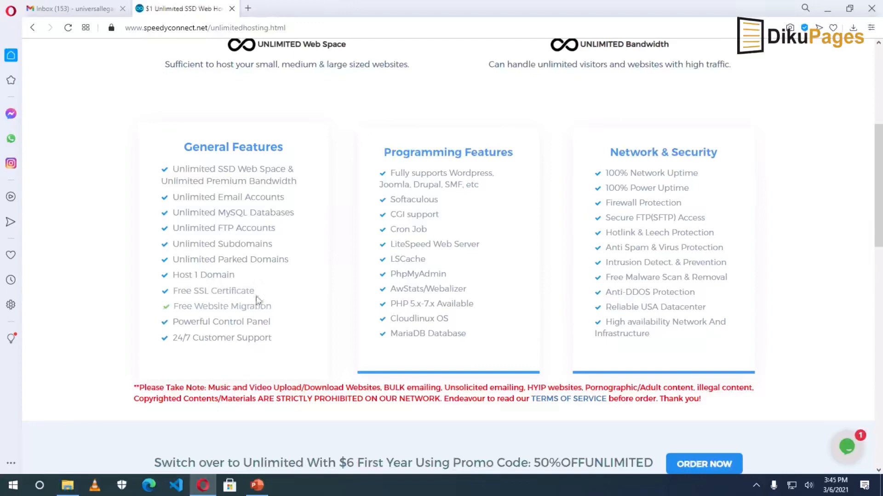
pyautogui.scroll(-2, 683, 406)
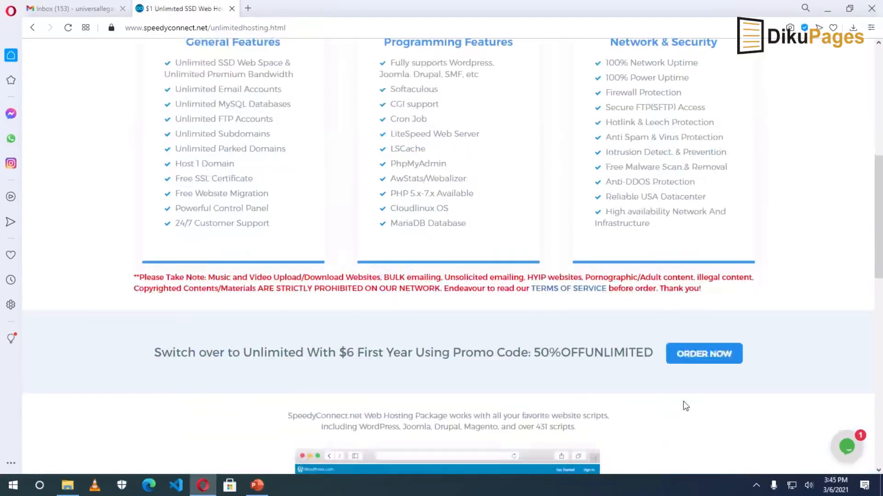
pyautogui.moveTo(535, 352); pyautogui.dragTo(653, 351)
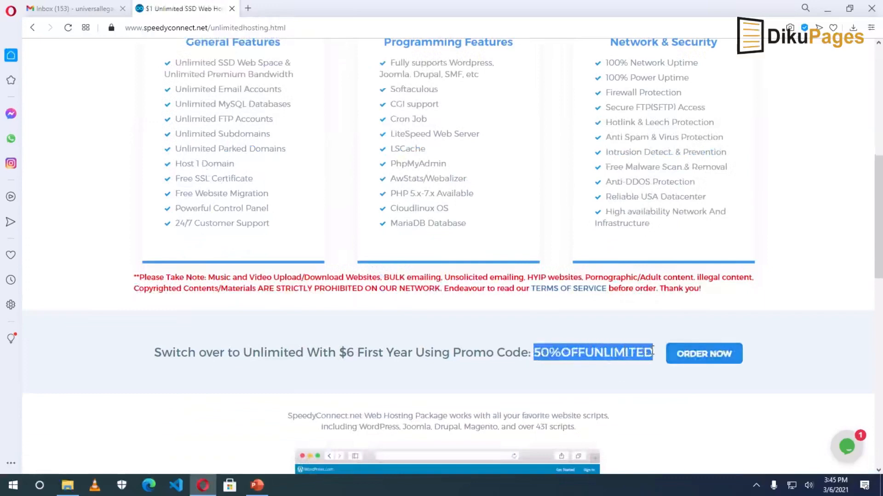
pyautogui.rightClick(601, 355)
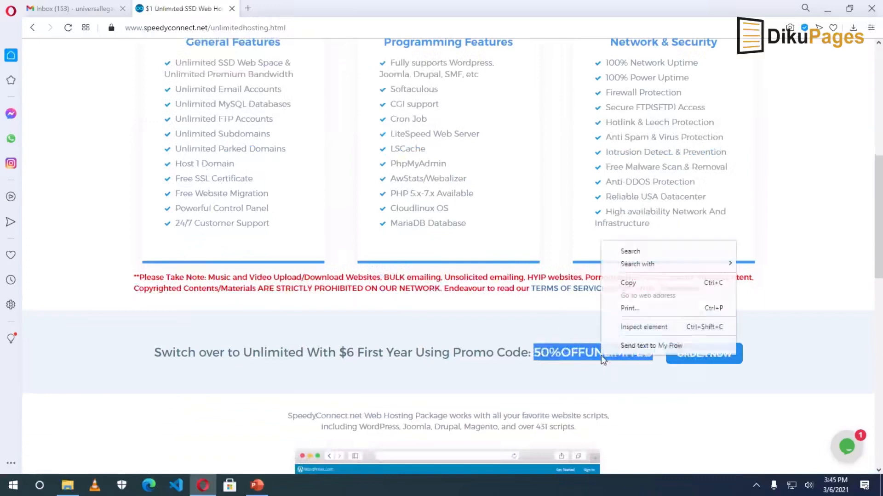
pyautogui.click(629, 283)
pyautogui.click(696, 356)
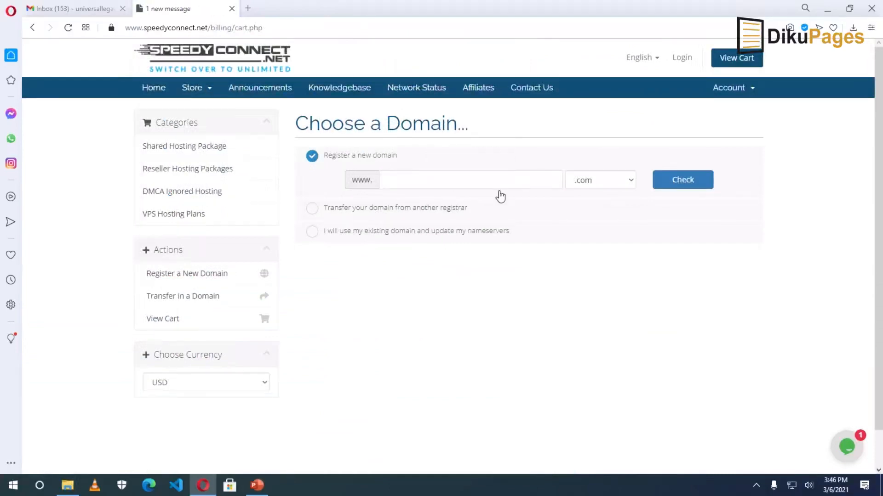
# Switch prices to GHC and check that universallegacyllc.com is available to register.
pyautogui.click(239, 386)
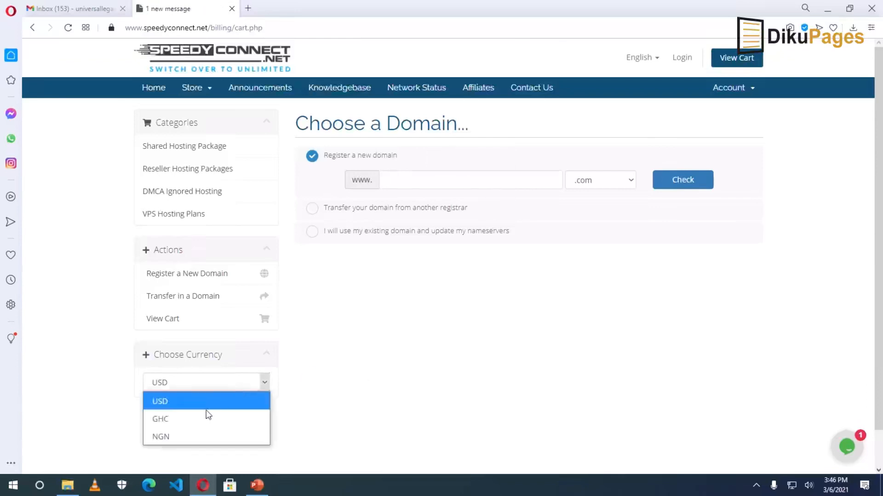
pyautogui.click(191, 423)
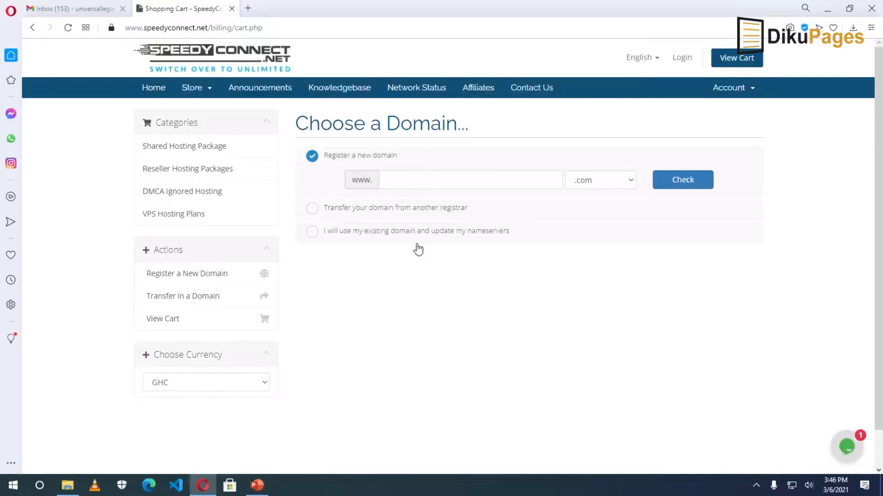
pyautogui.write('universallegacyllc')
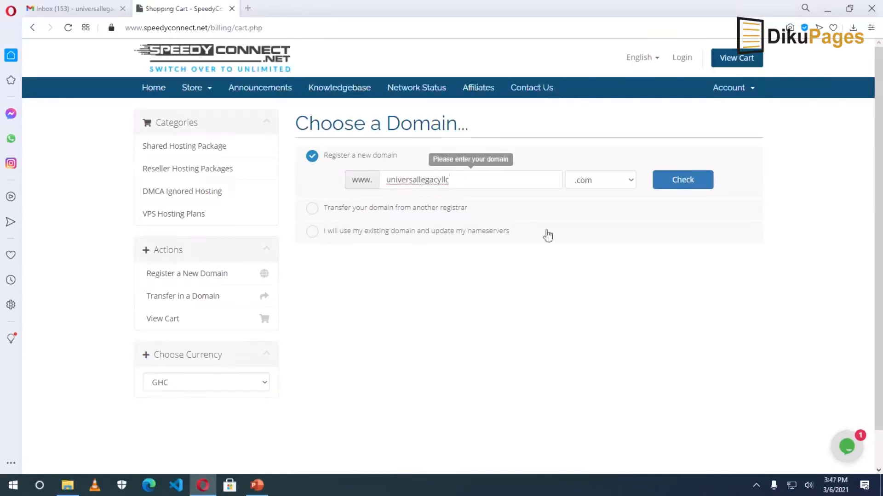
pyautogui.click(630, 180)
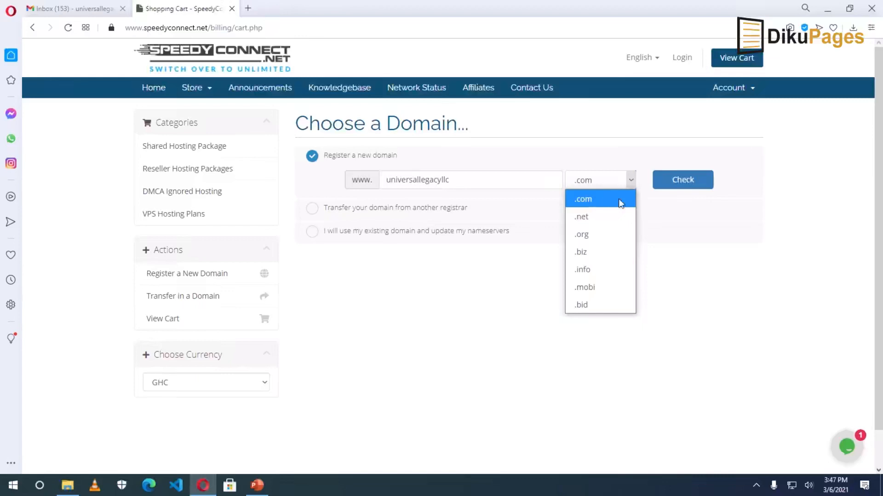
pyautogui.click(631, 181)
pyautogui.click(687, 184)
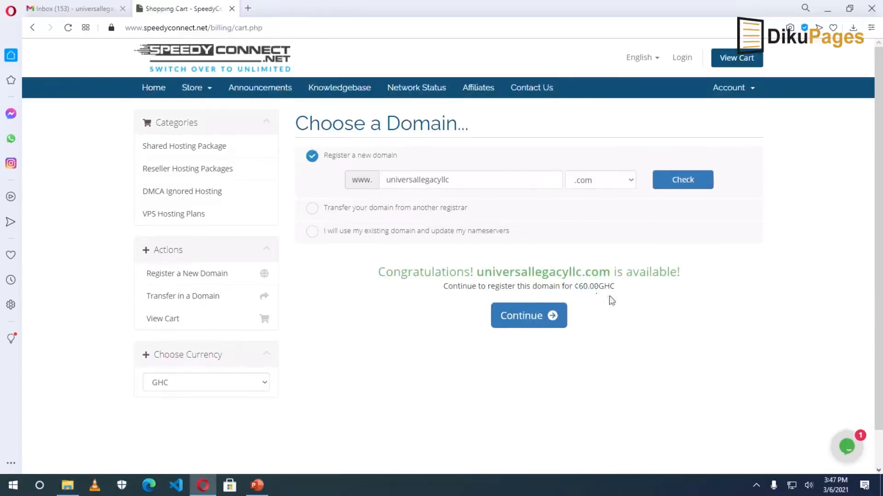
# Keep Unlimited Hosting on the Annually billing cycle at ¢60.00GHC and continue to domain configuration.
pyautogui.click(532, 322)
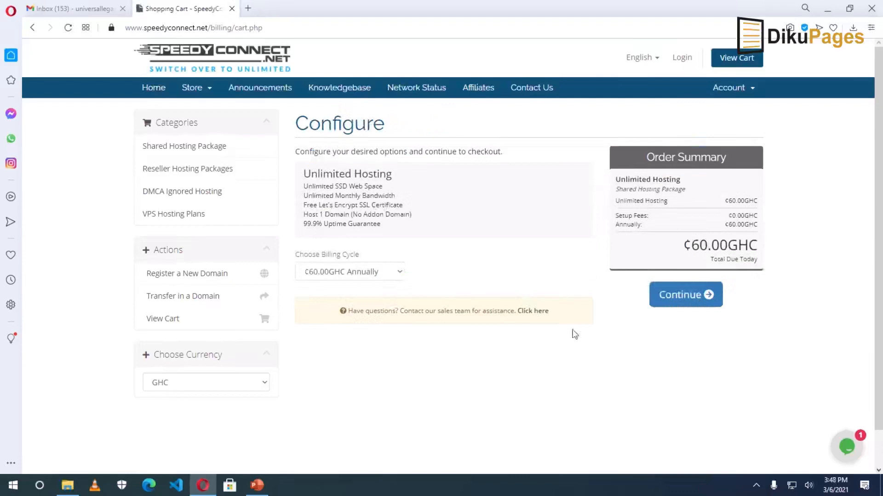
pyautogui.click(365, 272)
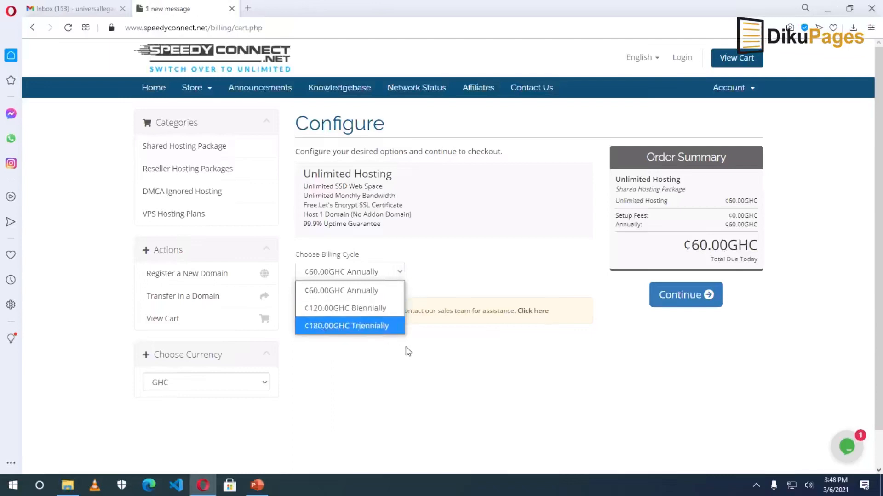
pyautogui.click(401, 273)
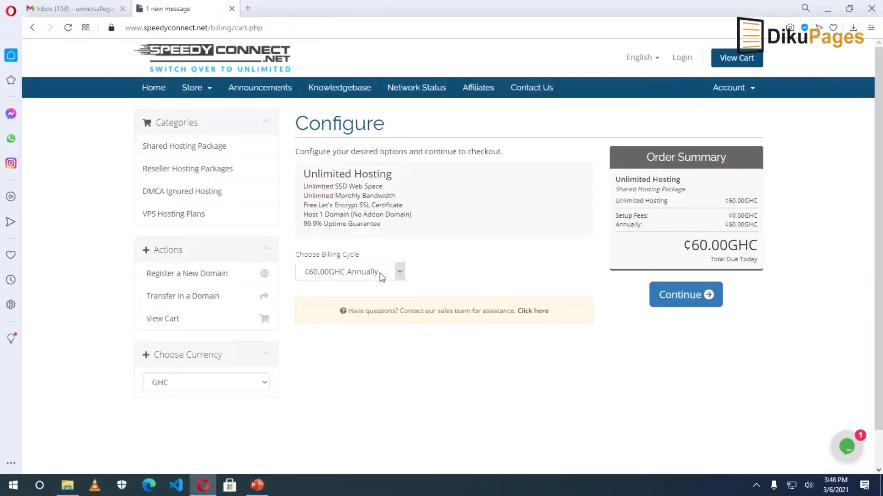
pyautogui.click(682, 304)
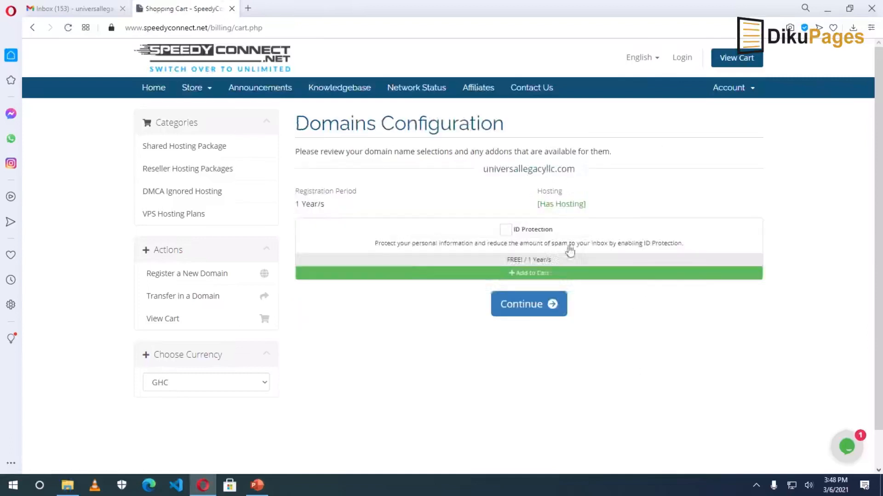
# Add free ID Protection to universallegacyllc.com and proceed to Review & Checkout.
pyautogui.click(505, 231)
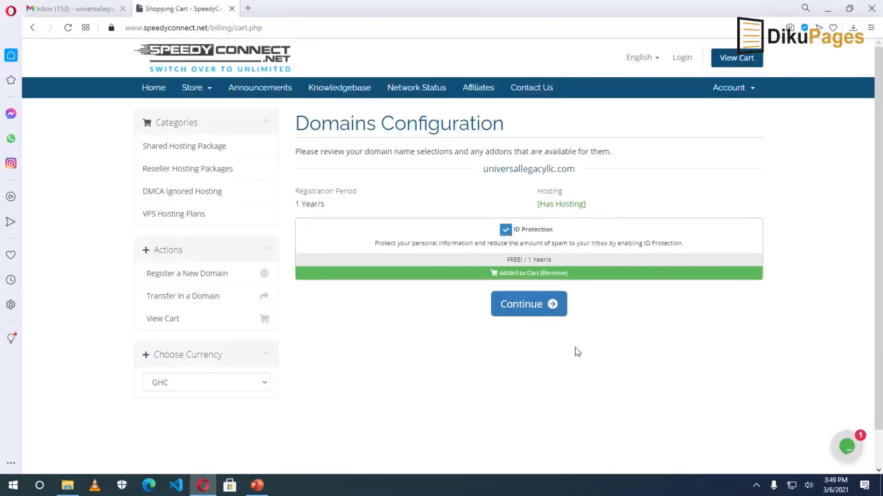
pyautogui.click(526, 305)
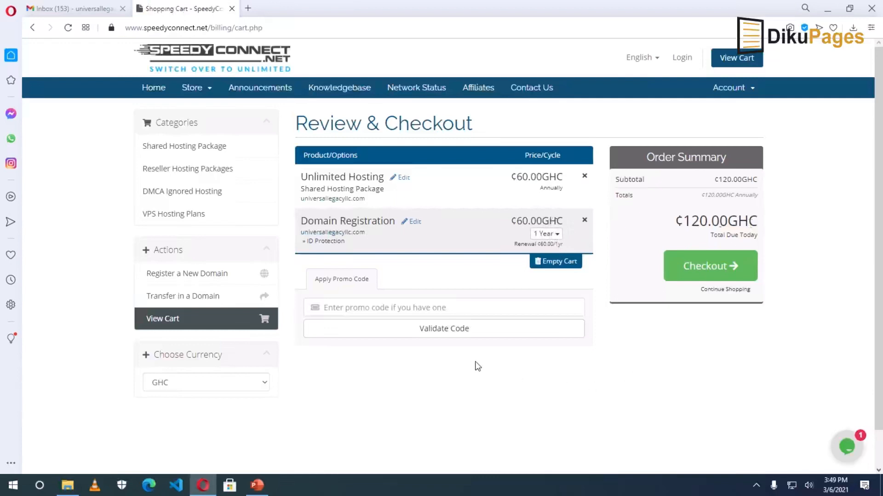
# Paste and validate promo code 50%OFFUNLIMITED, bringing the total to ¢90.00GHC, then go to Checkout.
pyautogui.rightClick(366, 309)
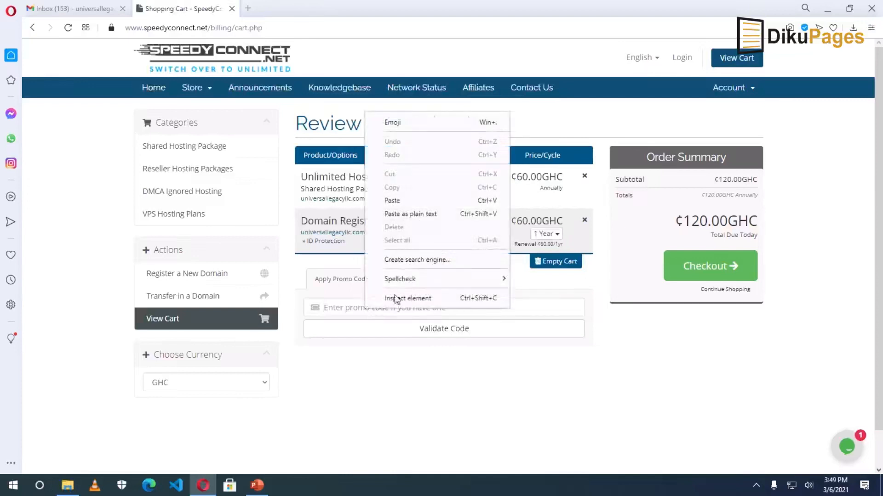
pyautogui.click(404, 205)
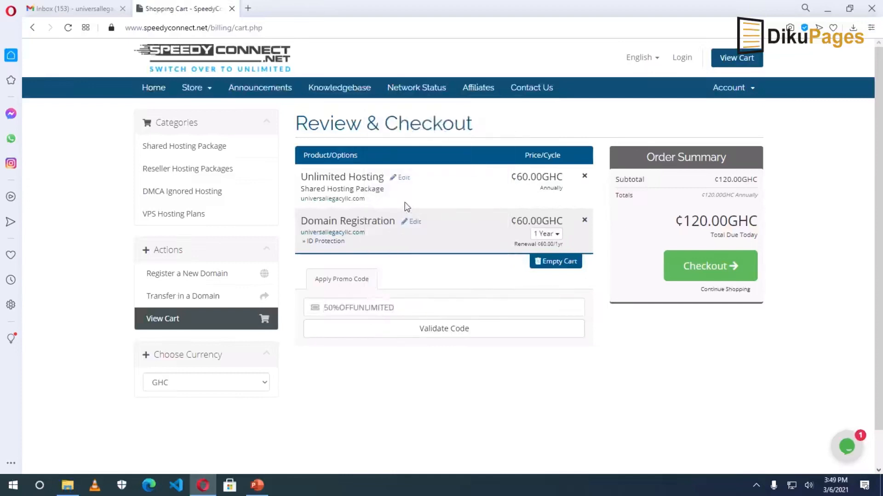
pyautogui.click(434, 330)
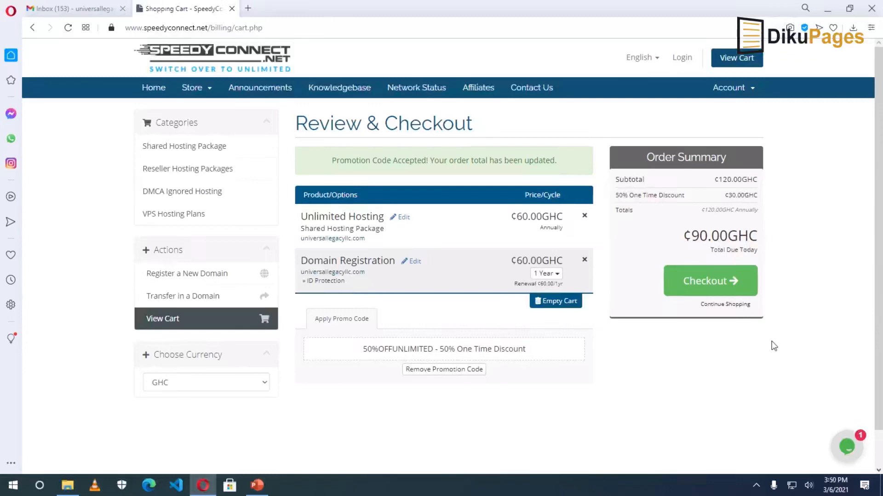
pyautogui.click(712, 281)
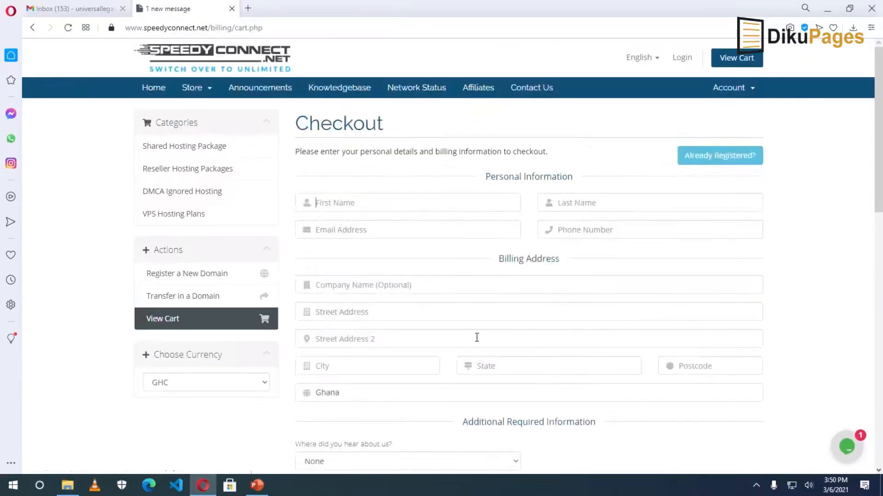
# Enter the customer's first and last name, e-mail address and phone number.
pyautogui.scroll(-5, 535, 373)
pyautogui.scroll(-4, 535, 372)
pyautogui.scroll(10, 535, 372)
pyautogui.press('Tab')
pyautogui.press('Tab')
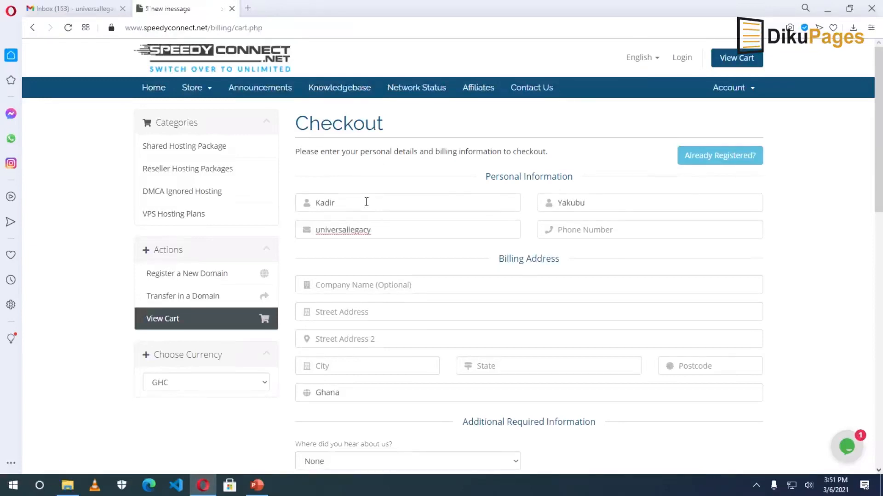
pyautogui.press('Tab')
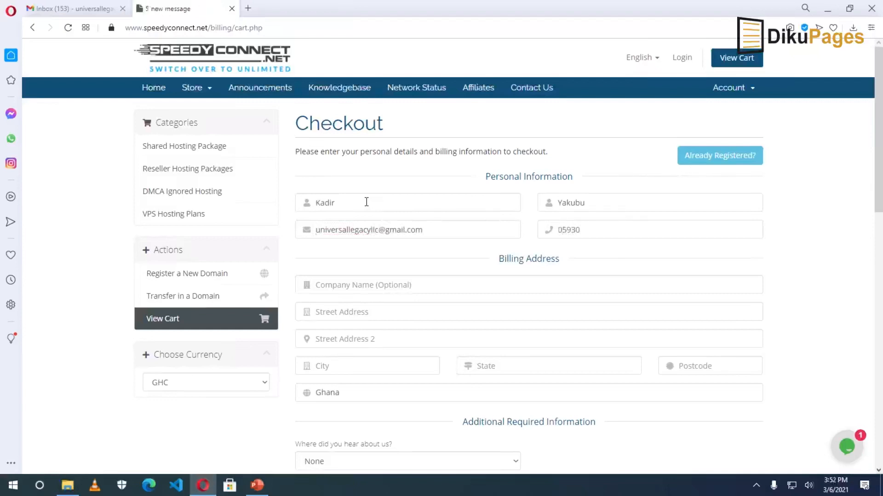
# Enter company name 'Universal Legacy' plus the billing street address and city.
pyautogui.click(366, 287)
pyautogui.write('Universal Legacy')
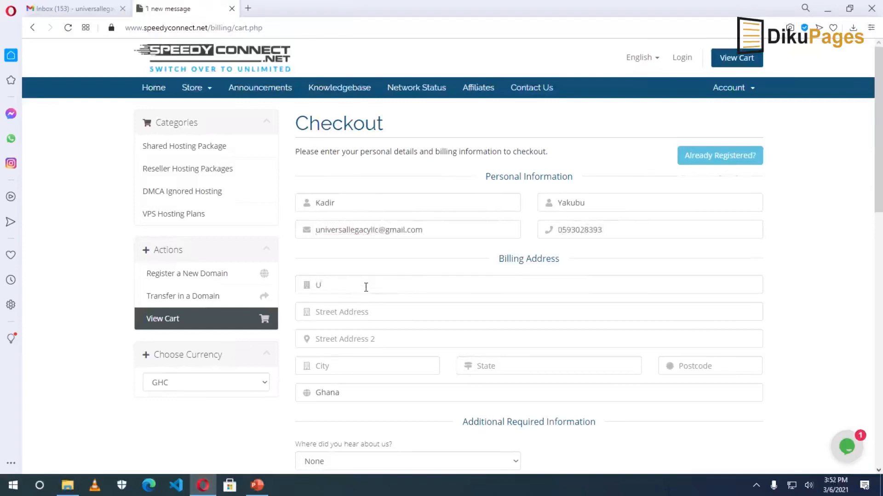
pyautogui.press('Tab')
pyautogui.write('Tamale')
pyautogui.press('Tab')
pyautogui.press('Tab')
pyautogui.write('Tamale')
pyautogui.press('Tab')
# Fill state N/R and code 00233, choose A Friend as referral, and set the password twice.
pyautogui.write('N/R')
pyautogui.press('Tab')
pyautogui.write('00233')
pyautogui.scroll(-3, 366, 288)
pyautogui.click(368, 297)
pyautogui.click(350, 368)
pyautogui.scroll(-3, 487, 380)
pyautogui.click(420, 315)
pyautogui.write('••••••••')
pyautogui.press('Tab')
pyautogui.write('••••••••')
# Choose the primary school security question and enter its answer.
pyautogui.scroll(-2, 420, 315)
pyautogui.click(414, 266)
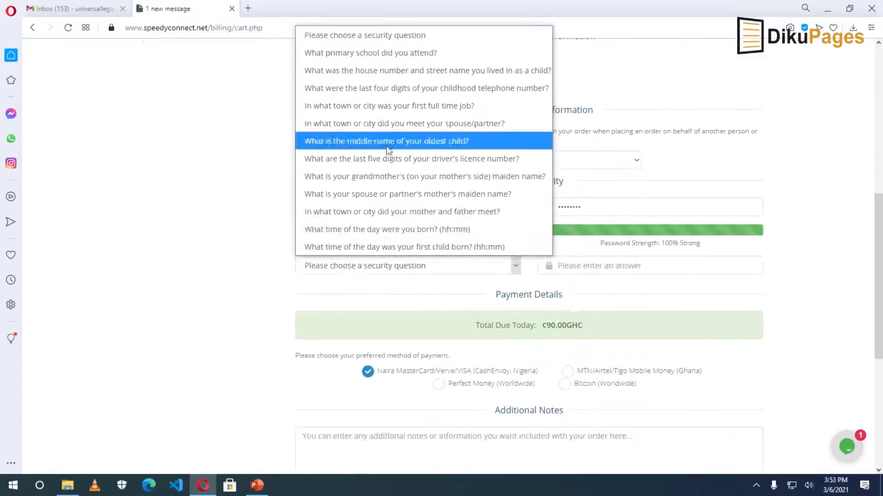
pyautogui.click(375, 51)
pyautogui.click(577, 267)
pyautogui.write('•••••')
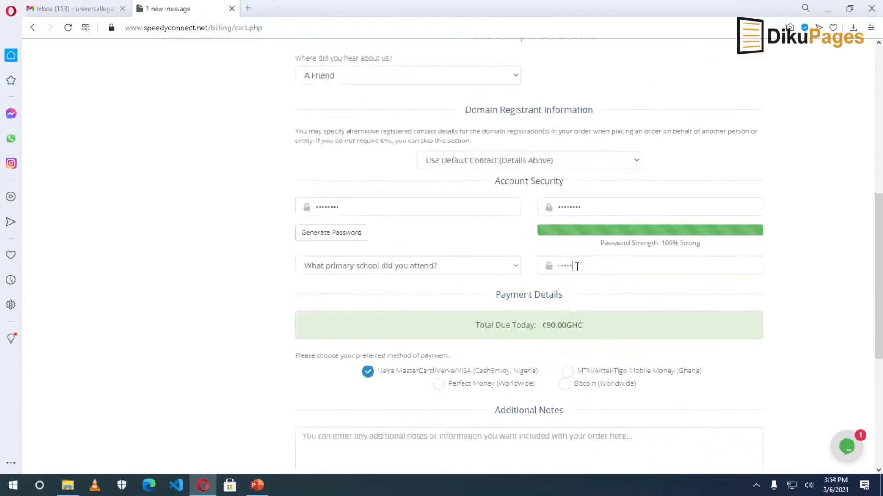
# Select MTN/Airtel/Tigo Mobile Money payment, confirm the captcha, and submit the order.
pyautogui.scroll(-1, 597, 273)
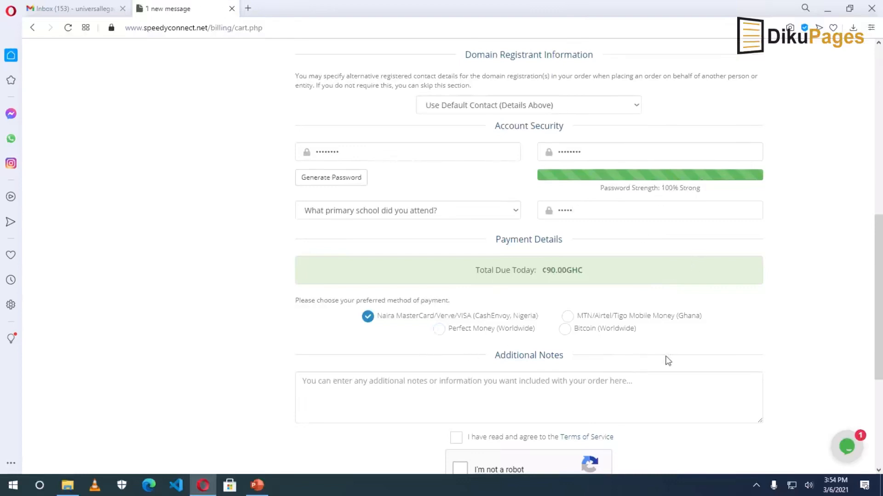
pyautogui.scroll(-1, 628, 354)
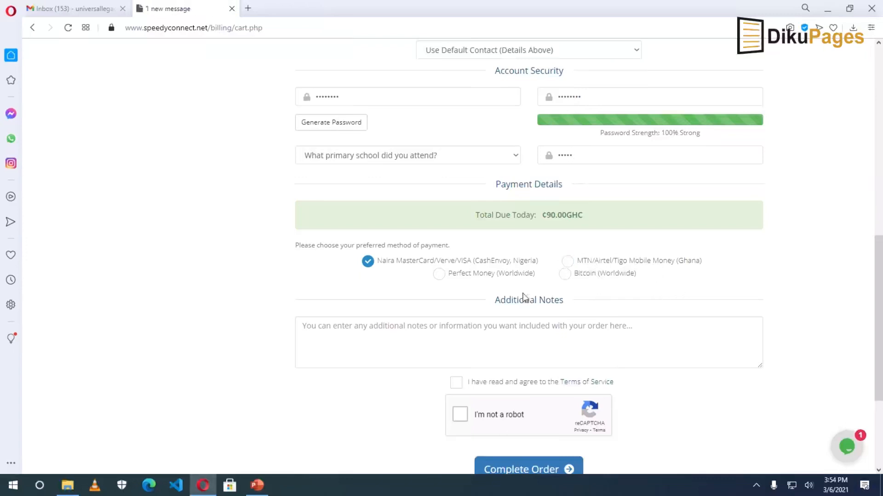
pyautogui.click(607, 263)
pyautogui.scroll(-1, 618, 279)
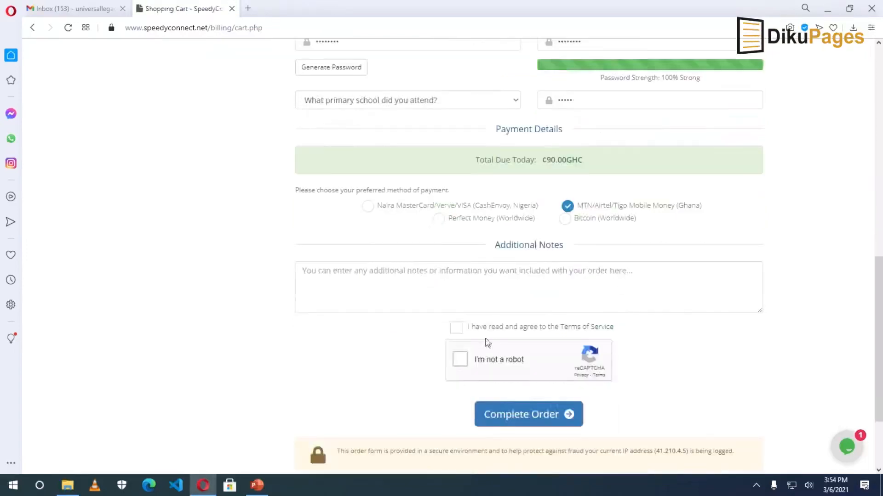
pyautogui.click(458, 360)
pyautogui.scroll(-1, 428, 379)
pyautogui.scroll(-2, 428, 375)
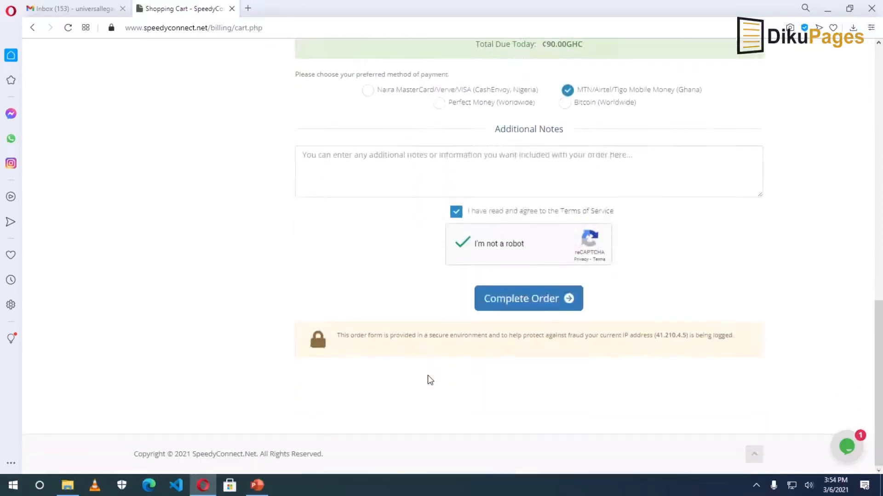
pyautogui.click(521, 300)
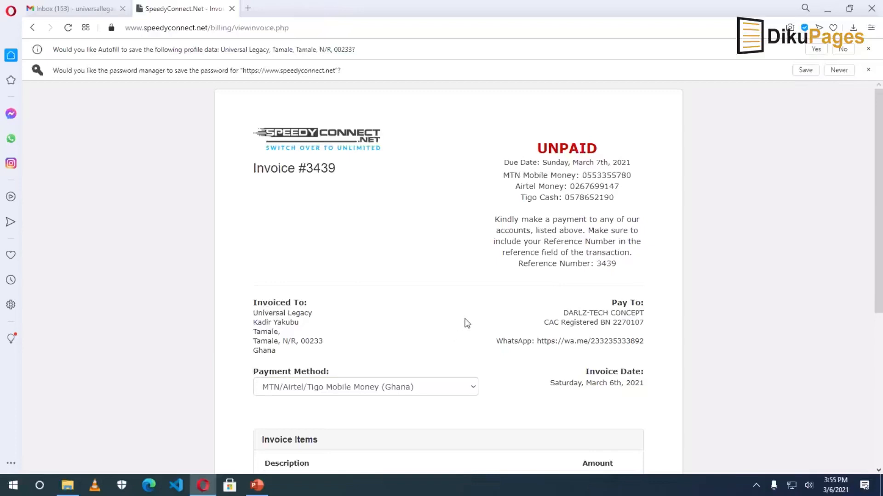
pyautogui.moveTo(307, 168); pyautogui.dragTo(335, 168)
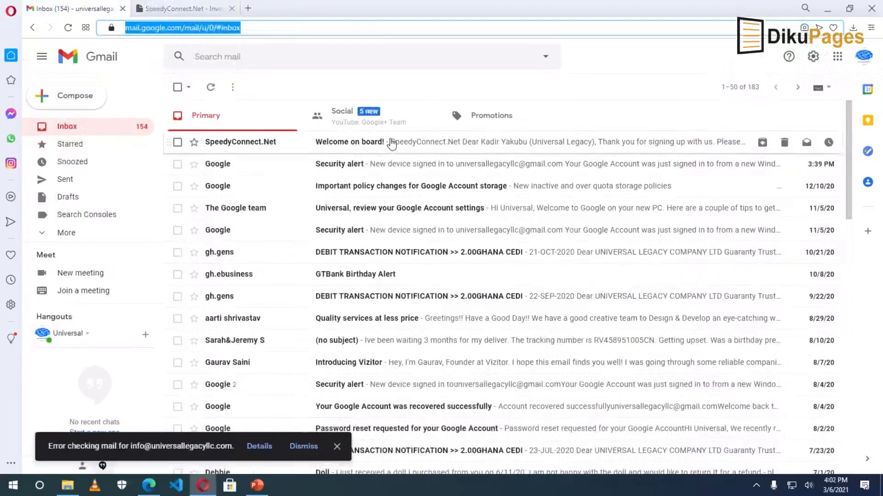
# Read the SpeedyConnect.Net Welcome on board email, then switch to the inbox's Promotions category.
pyautogui.click(391, 143)
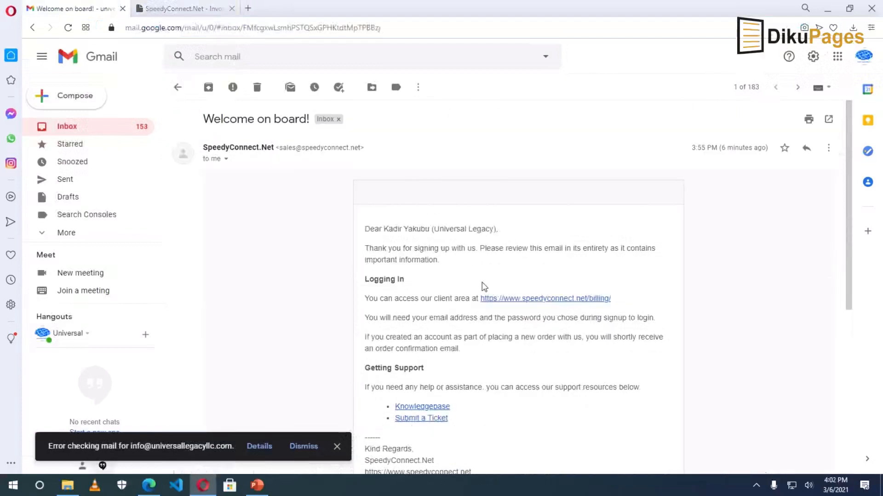
pyautogui.scroll(-3, 484, 287)
pyautogui.scroll(-3, 484, 285)
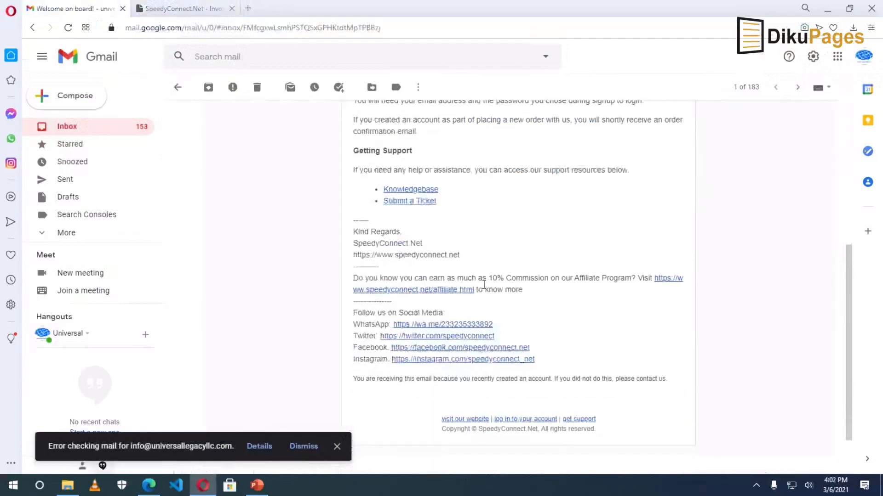
pyautogui.scroll(7, 483, 285)
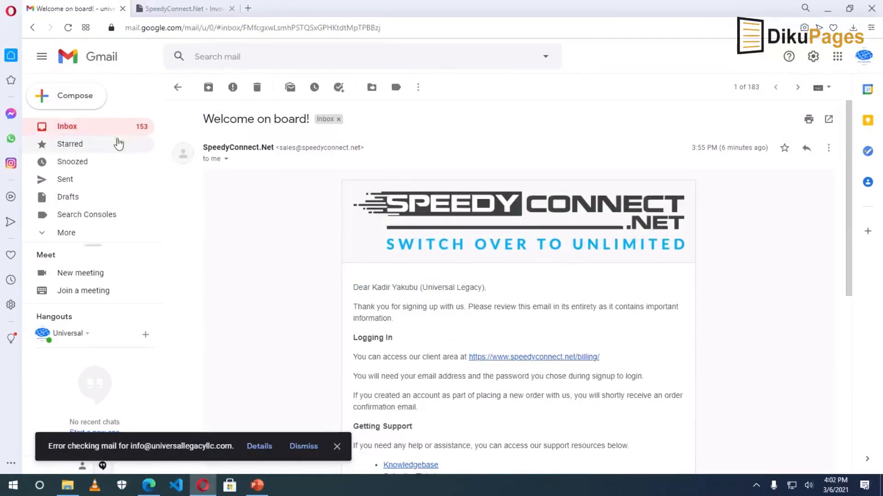
pyautogui.click(174, 90)
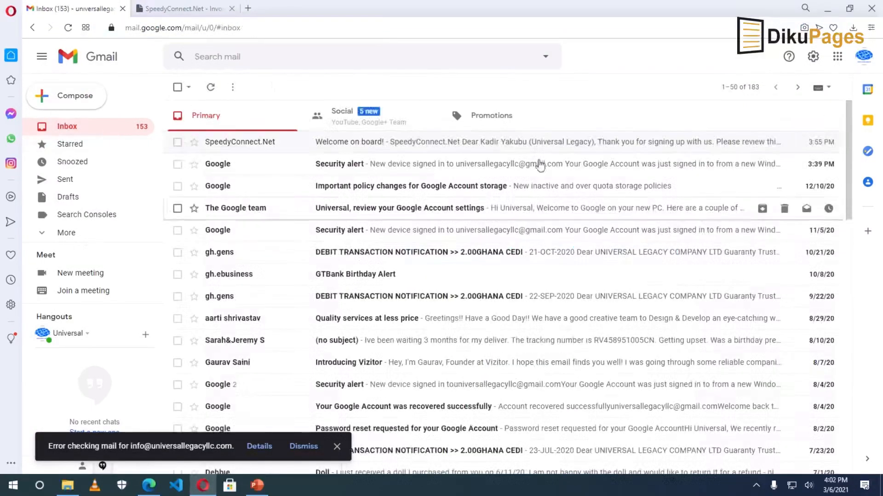
pyautogui.click(488, 120)
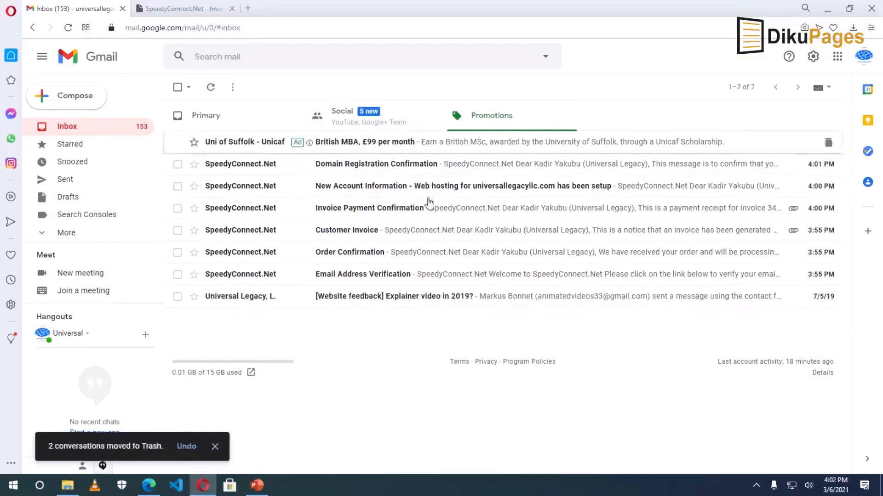
# Verify the account e-mail via the Email Address Verification link, continue to the client area, and return to Gmail.
pyautogui.click(406, 276)
pyautogui.scroll(-4, 424, 290)
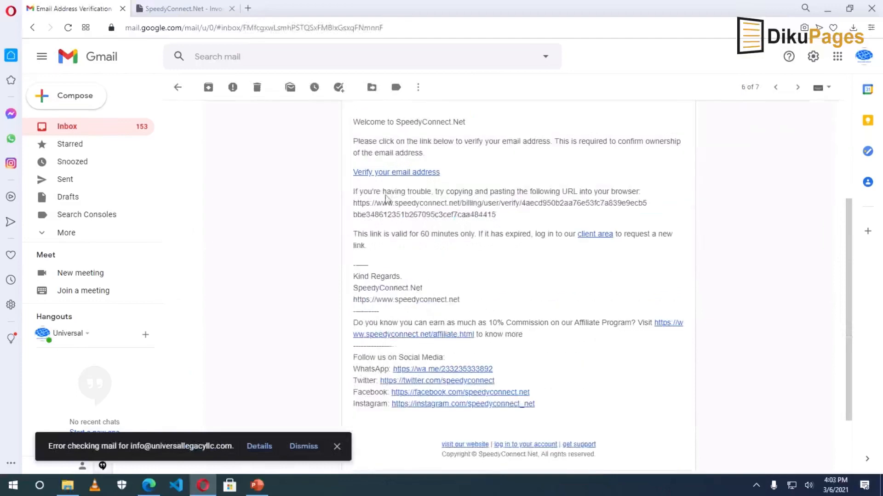
pyautogui.click(388, 174)
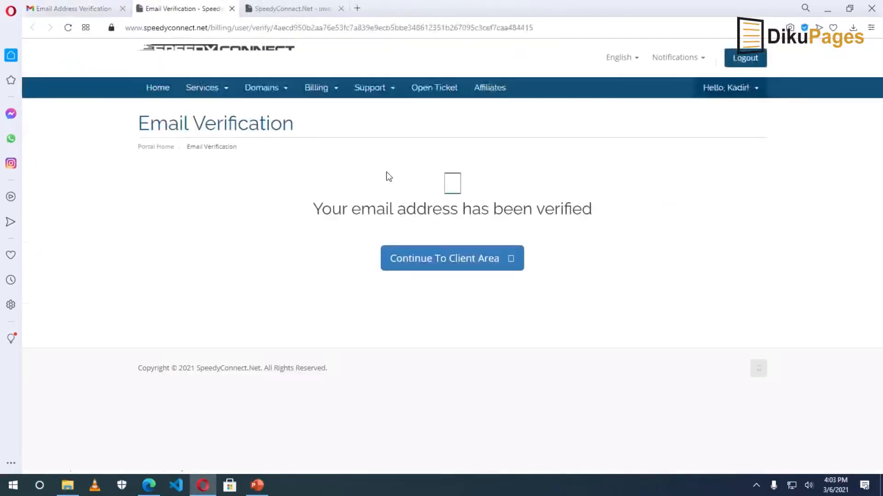
pyautogui.click(453, 264)
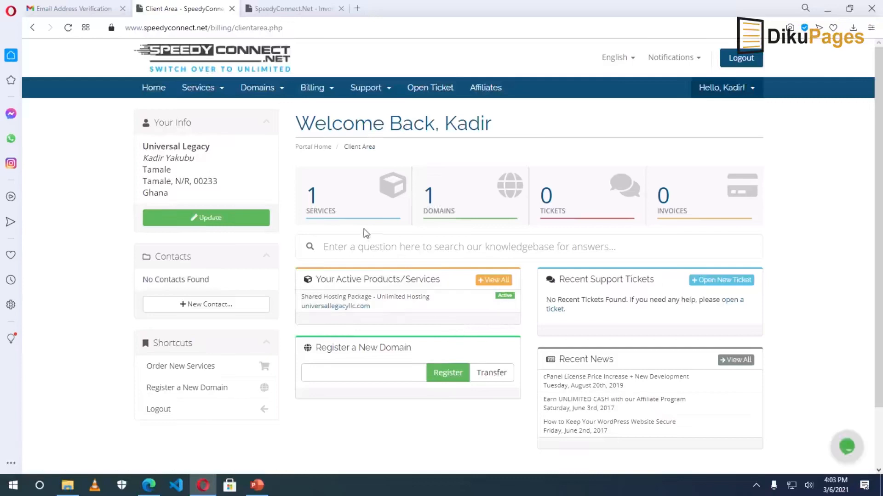
pyautogui.click(58, 9)
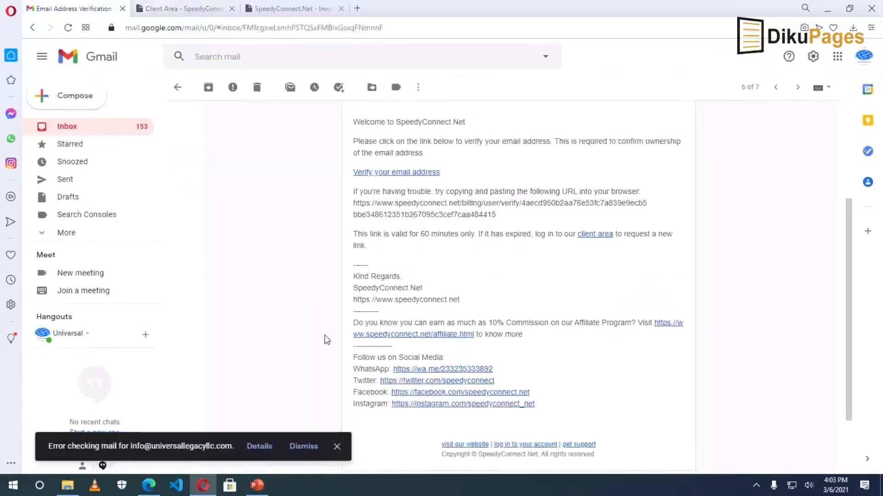
# Open the New Account Information email and select its control panel details for zeus.speedyconnect.net:2222.
pyautogui.click(178, 89)
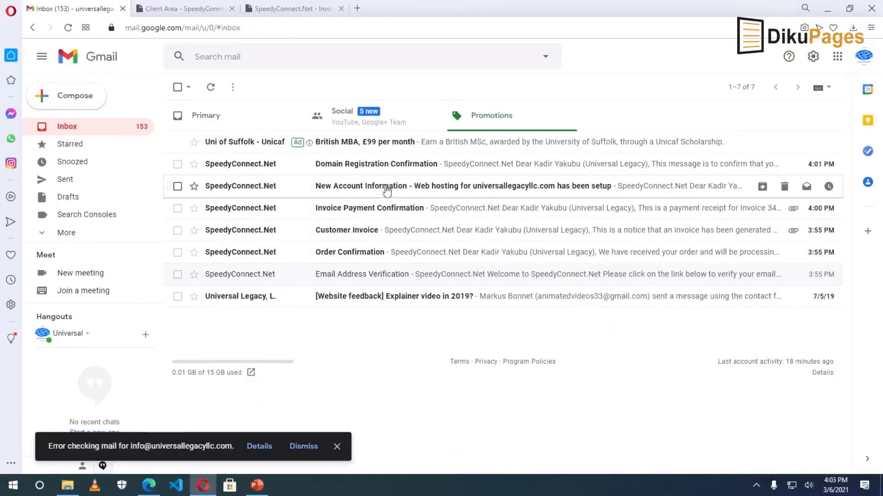
pyautogui.click(391, 190)
pyautogui.scroll(-5, 477, 323)
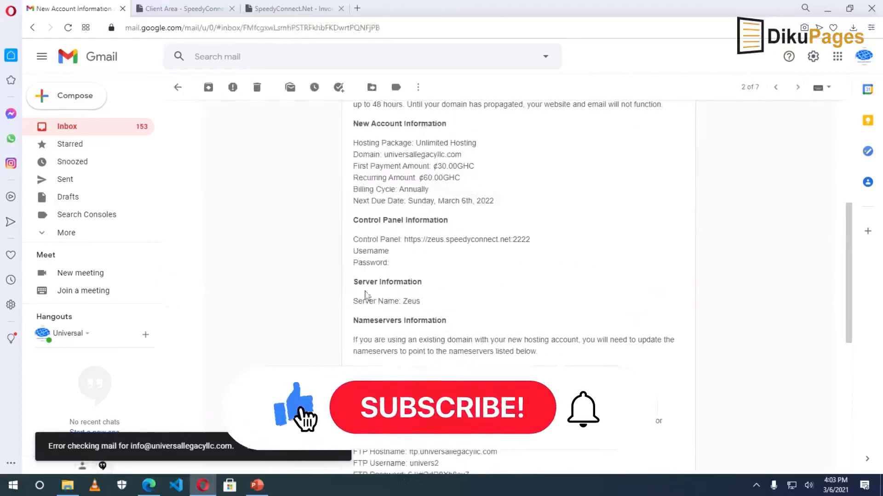
pyautogui.moveTo(355, 221); pyautogui.dragTo(528, 239)
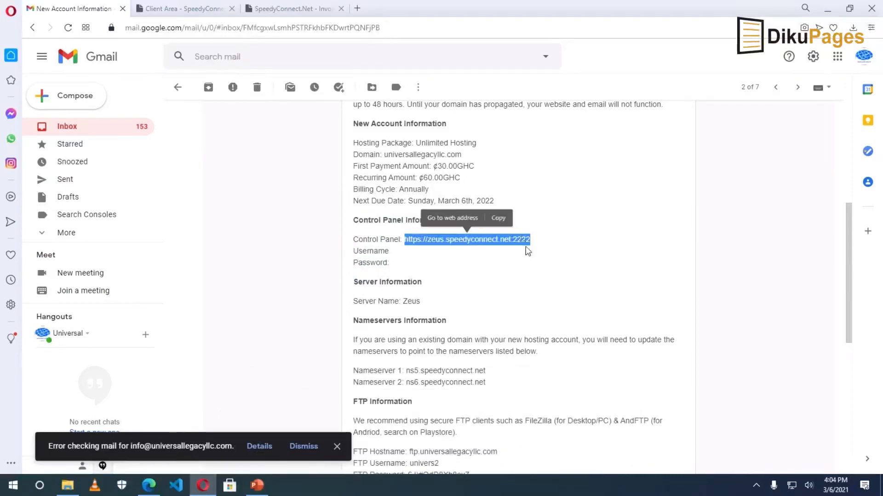
pyautogui.click(508, 282)
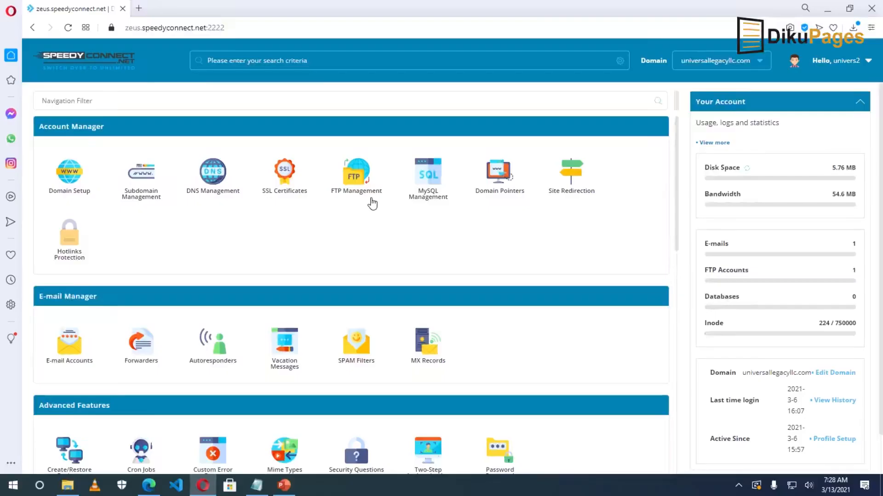
# Scroll the universallegacyllc.com control panel down to the Extra Features section.
pyautogui.scroll(-5, 360, 208)
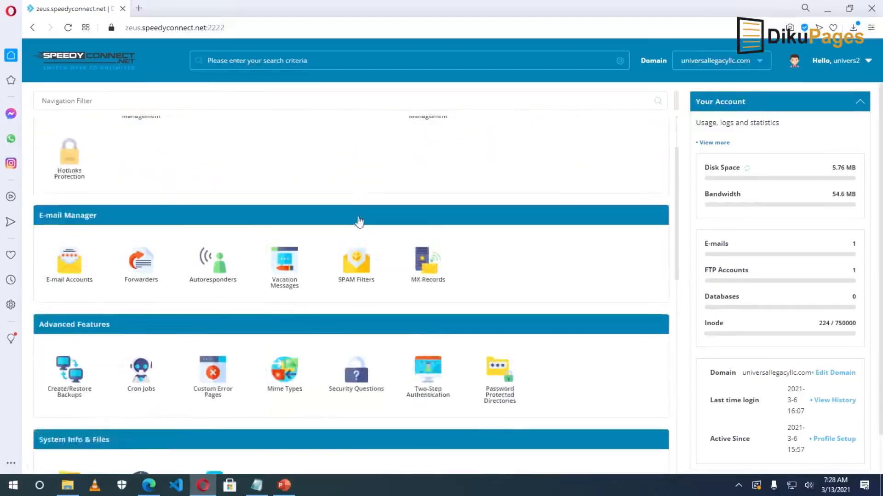
pyautogui.scroll(-3, 344, 252)
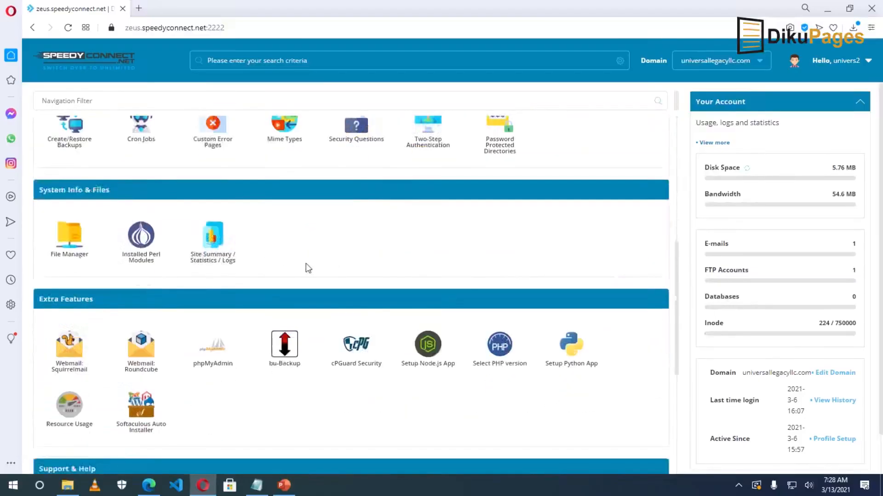
# Launch Softaculous Auto Installer and expand its Portals/CMS script category.
pyautogui.click(136, 401)
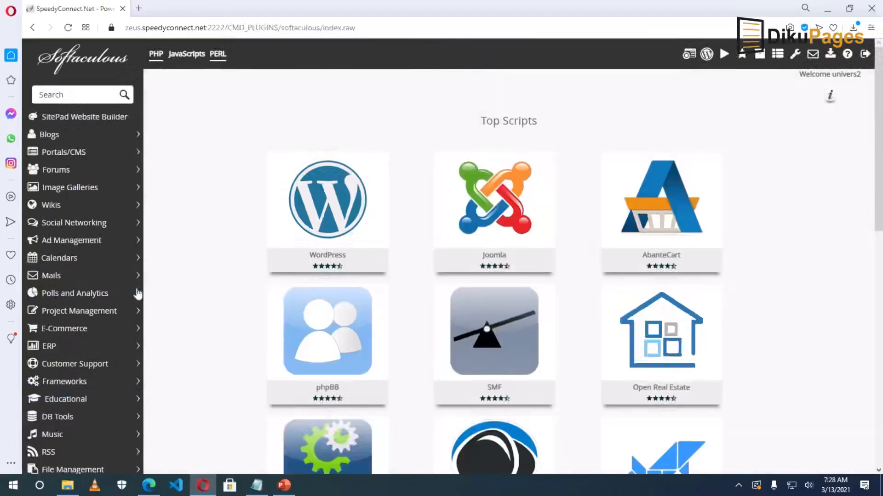
pyautogui.click(63, 158)
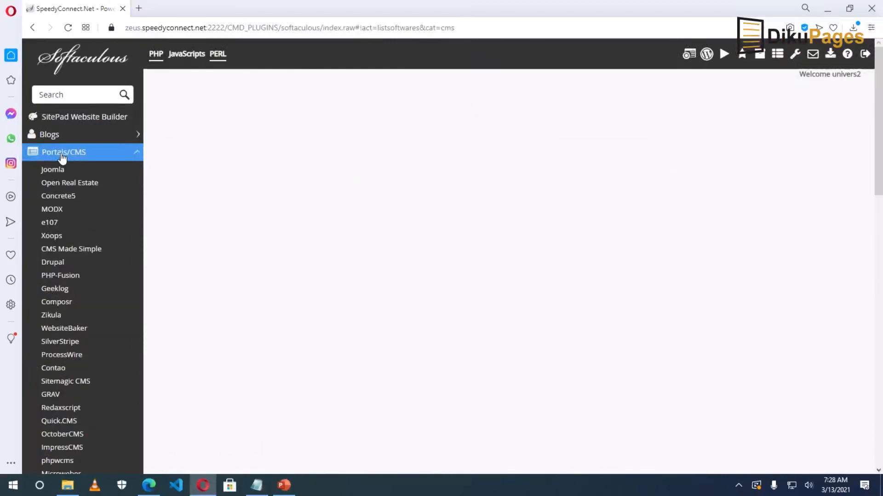
# Start a Drupal install in Softaculous with version 7.78, then focus the Site Name field.
pyautogui.click(58, 265)
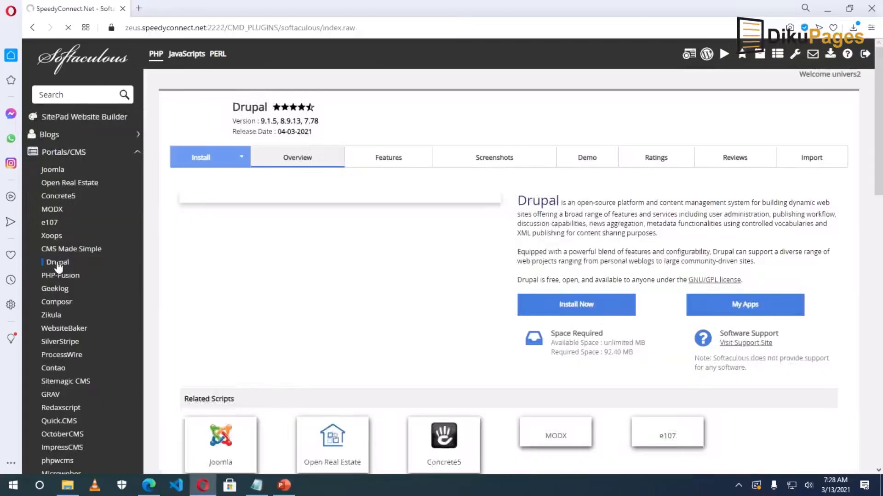
pyautogui.click(573, 311)
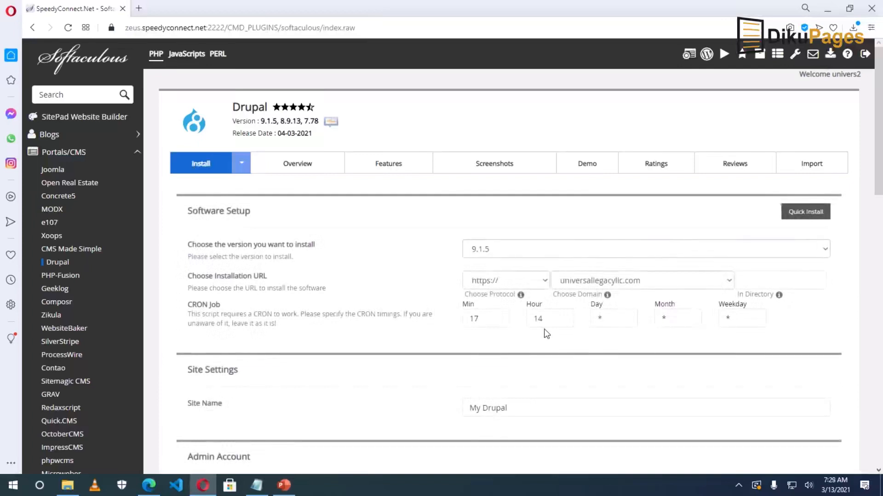
pyautogui.click(513, 257)
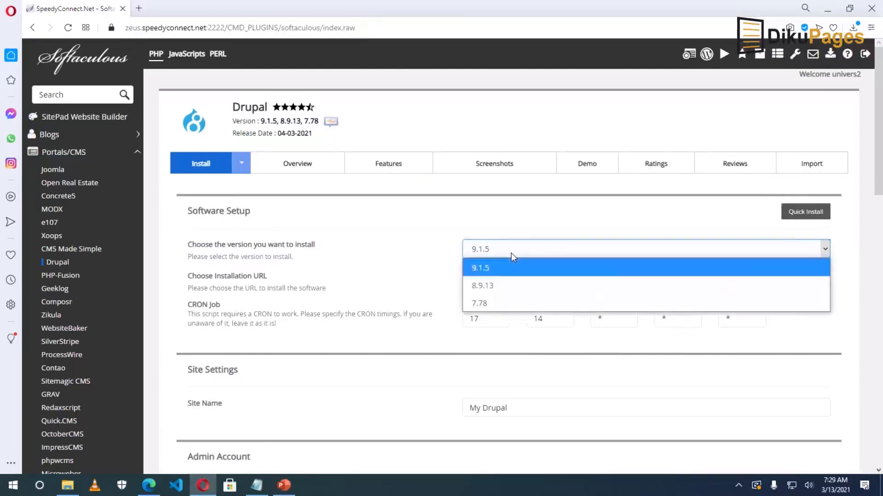
pyautogui.click(508, 304)
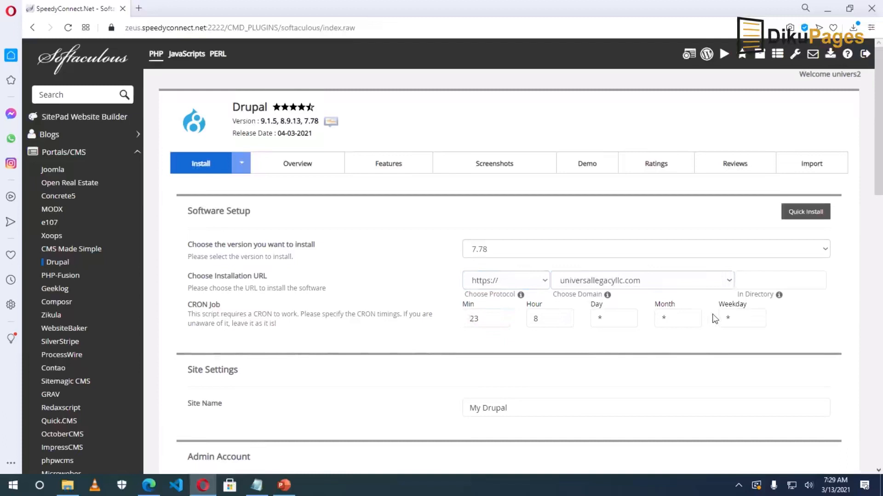
pyautogui.scroll(-2, 673, 324)
pyautogui.scroll(-1, 671, 325)
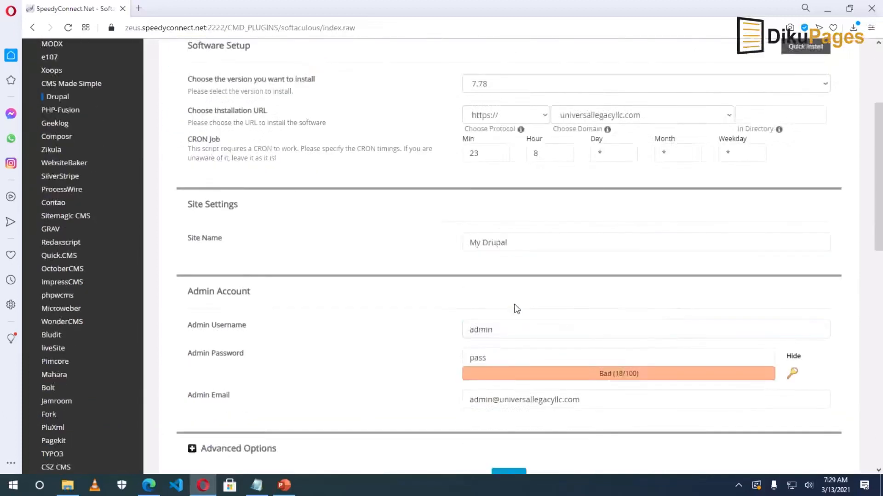
pyautogui.click(510, 247)
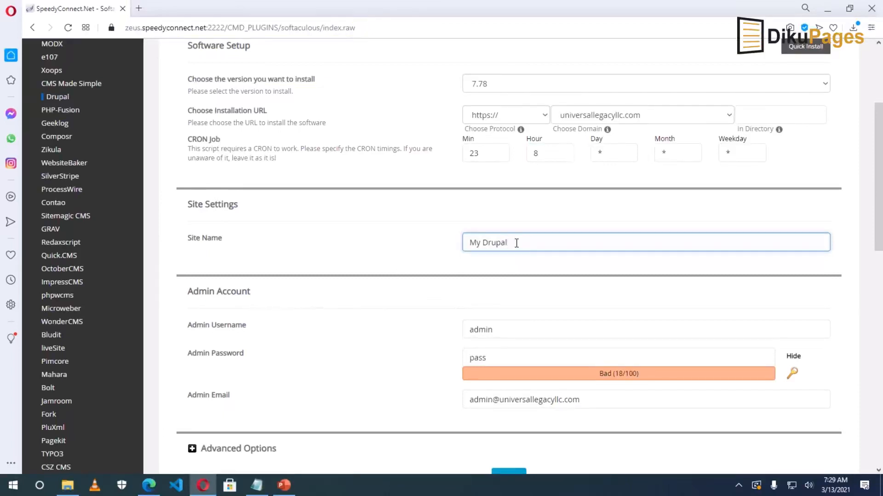
# Replace the default admin username and paste in a strong admin password.
pyautogui.click(505, 329)
pyautogui.click(506, 329)
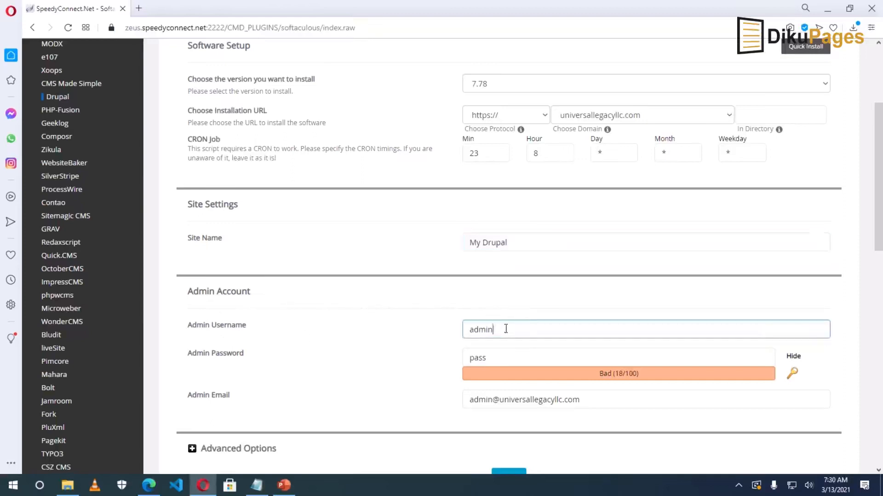
pyautogui.moveTo(505, 327); pyautogui.dragTo(449, 339)
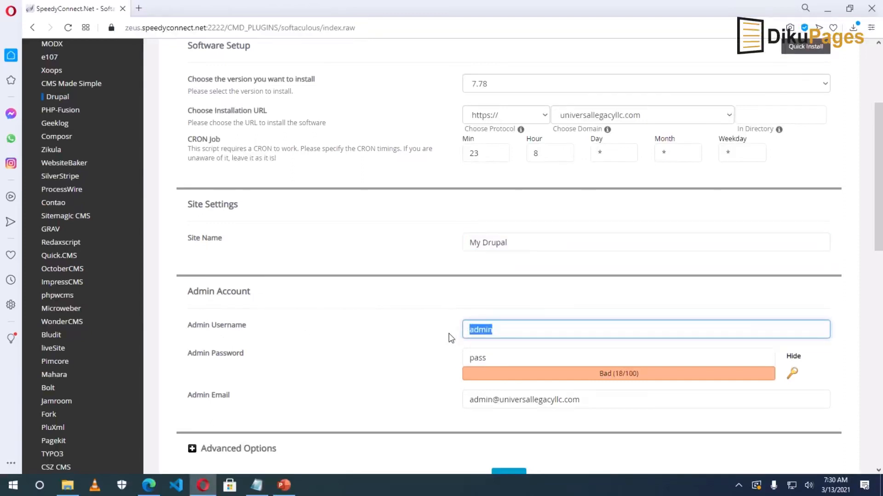
pyautogui.write('suadik')
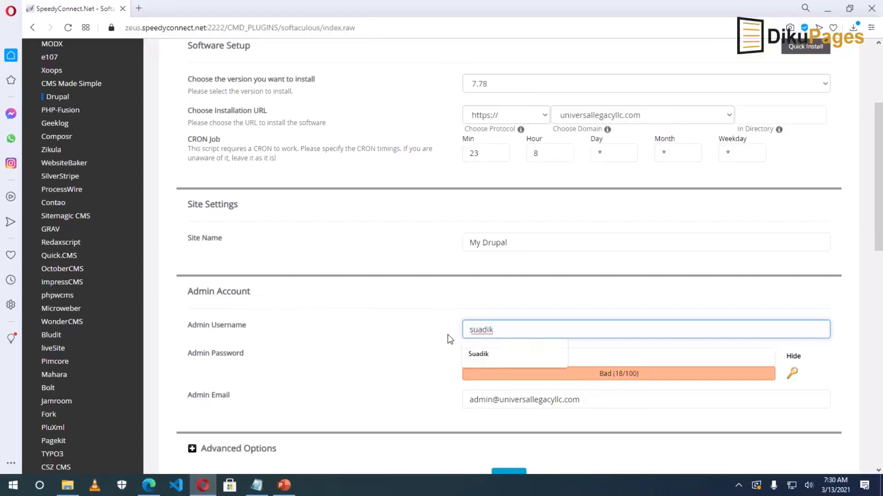
pyautogui.click(449, 336)
pyautogui.click(513, 365)
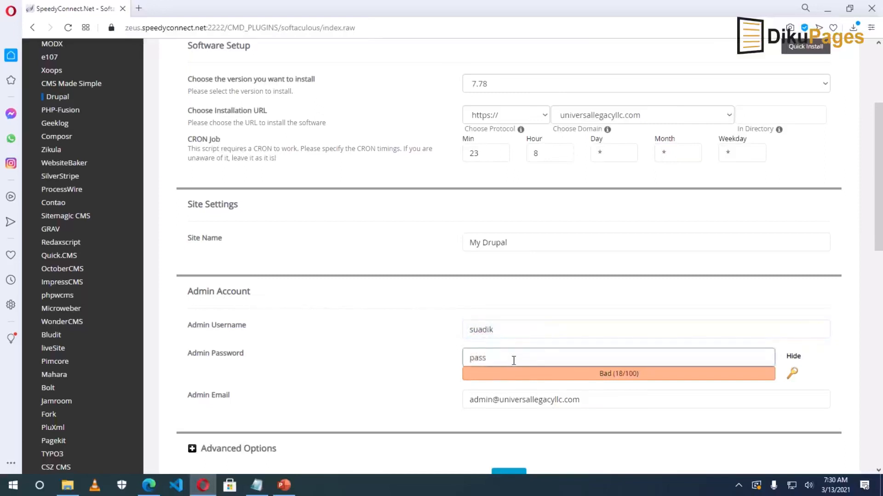
pyautogui.click(793, 356)
pyautogui.moveTo(495, 358); pyautogui.dragTo(403, 364)
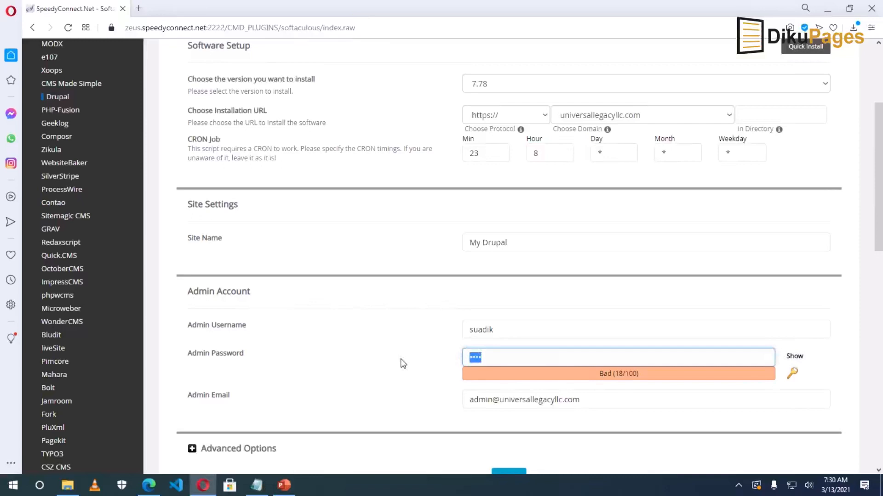
pyautogui.hotkey('ctrl', 'v')
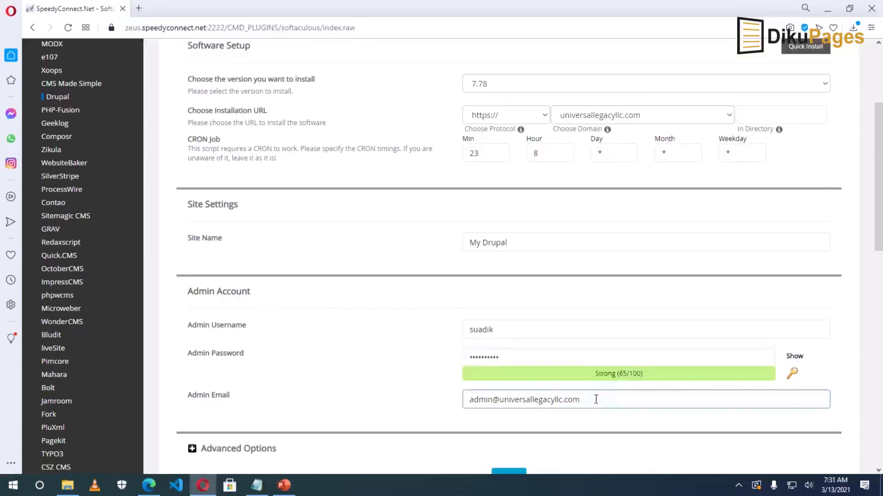
# Enter the administrator's e-mail address in the Admin Email field.
pyautogui.moveTo(595, 398); pyautogui.dragTo(459, 403)
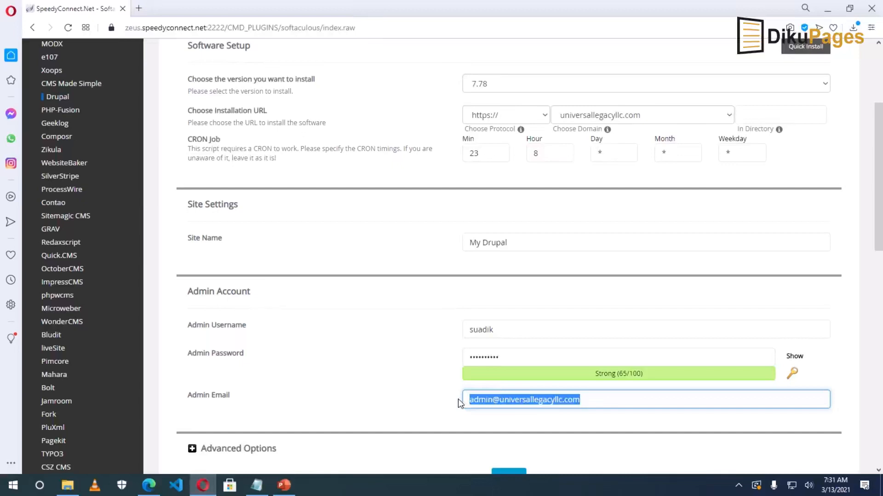
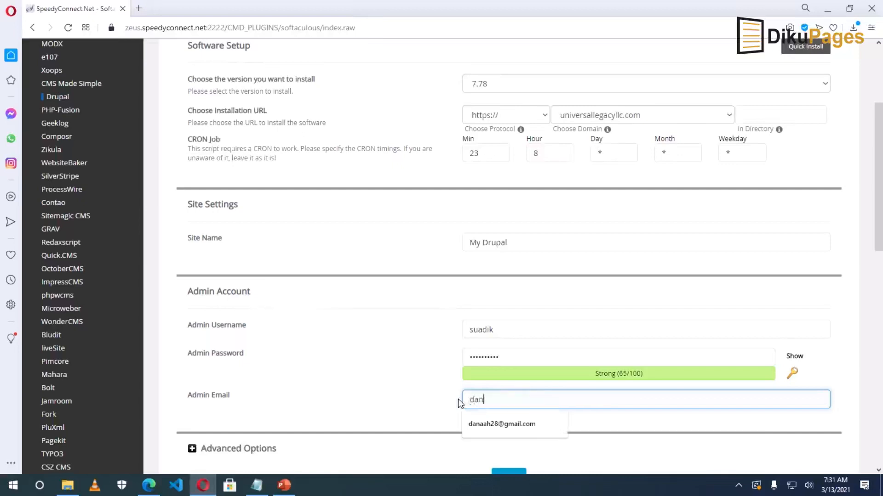
pyautogui.scroll(-5, 457, 399)
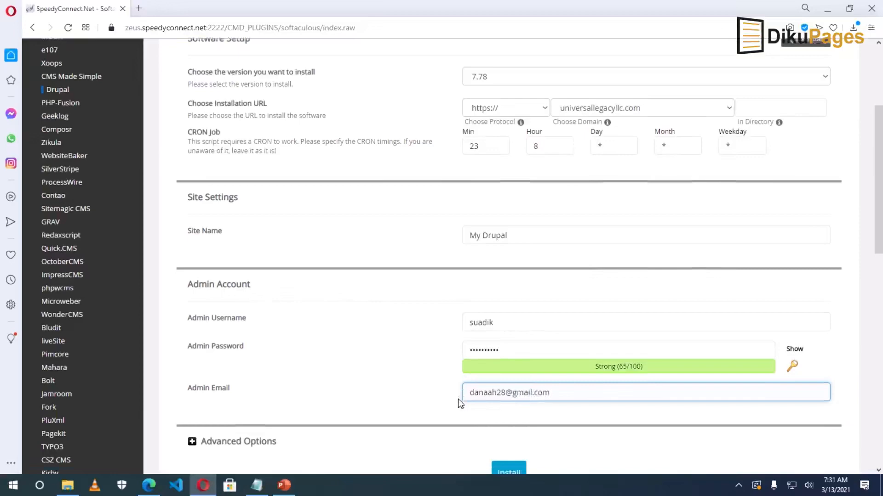
# Glance at Advanced Options, then run the Drupal 7.78 installation on universallegacyllc.com.
pyautogui.click(213, 177)
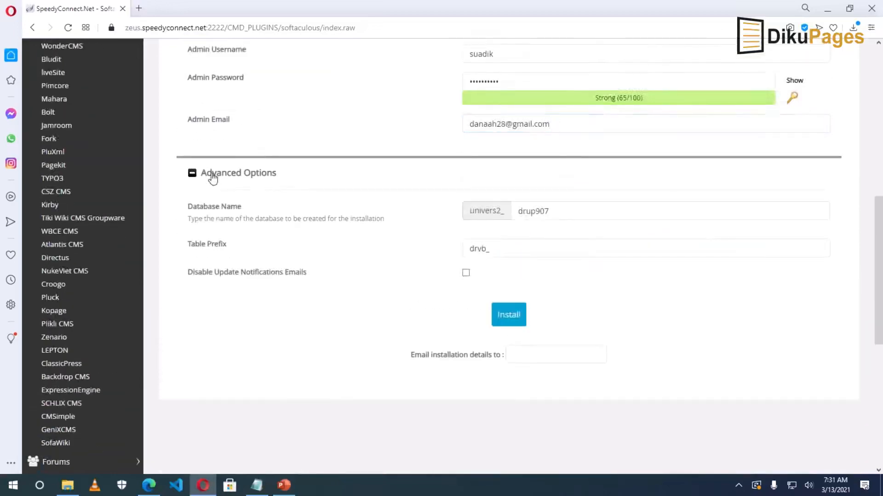
pyautogui.click(212, 177)
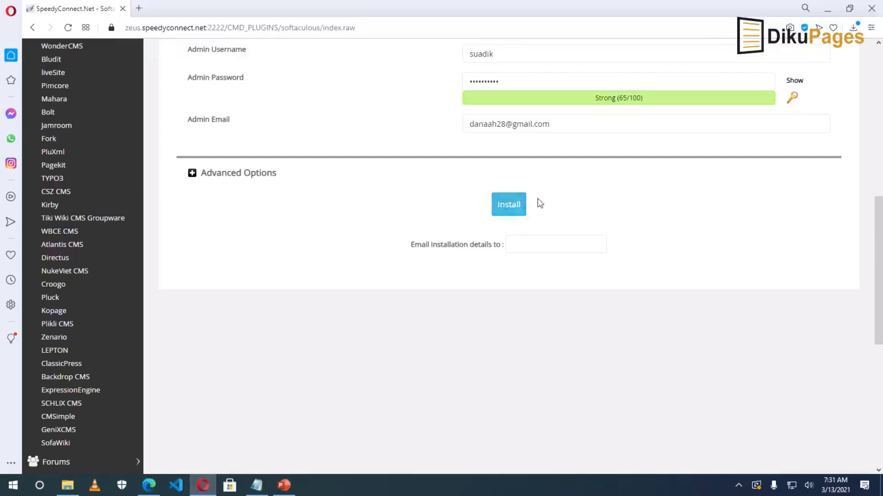
pyautogui.click(501, 209)
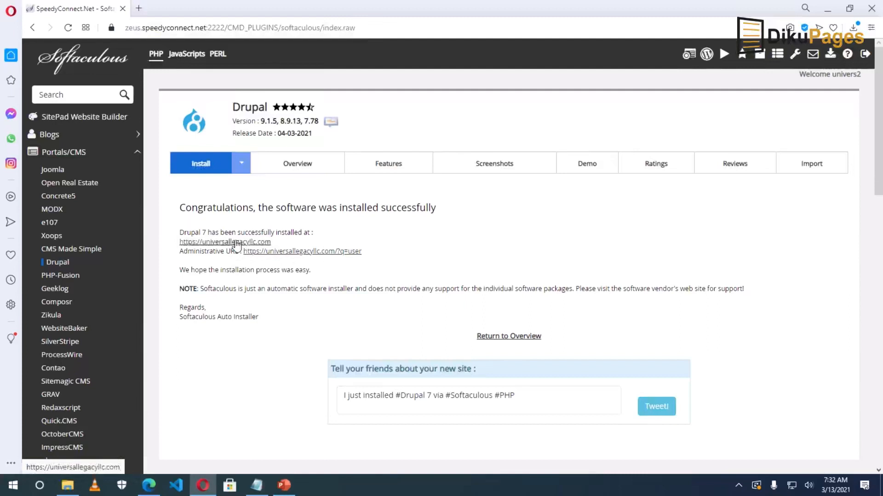
# Open the newly installed universallegacyllc.com site showing 'Welcome to My Drupal'.
pyautogui.click(236, 242)
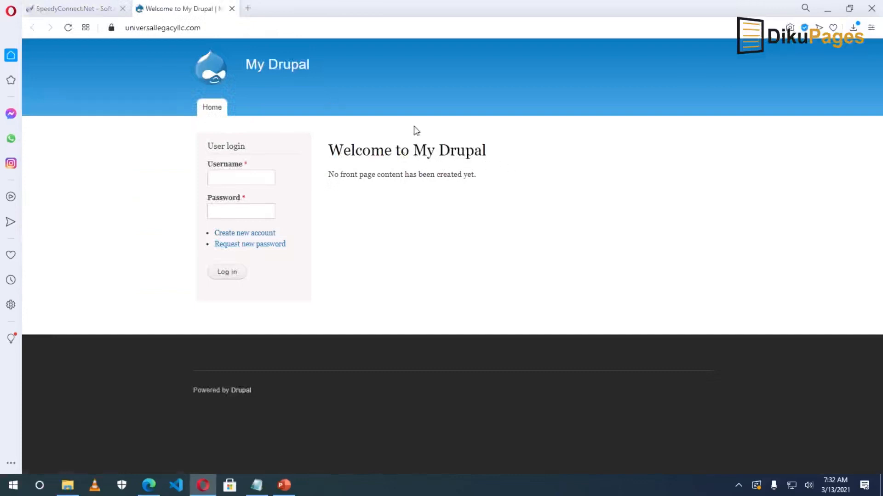
pyautogui.moveTo(415, 150); pyautogui.dragTo(488, 151)
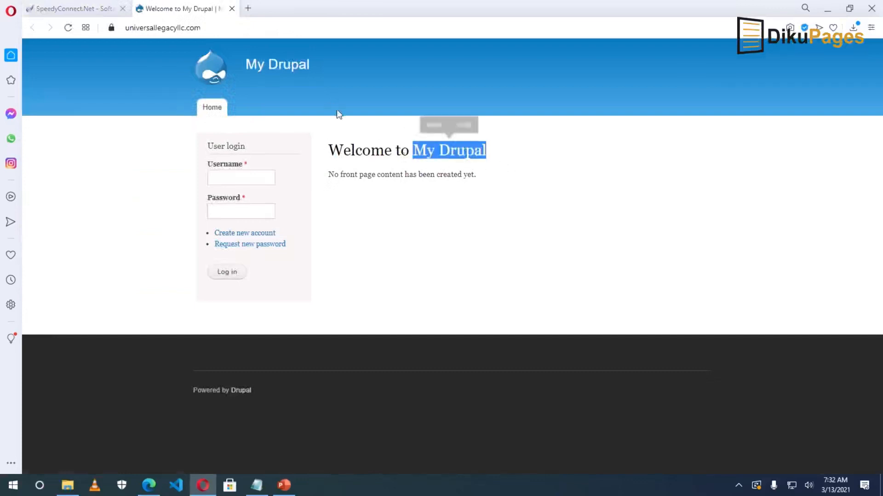
pyautogui.click(243, 63)
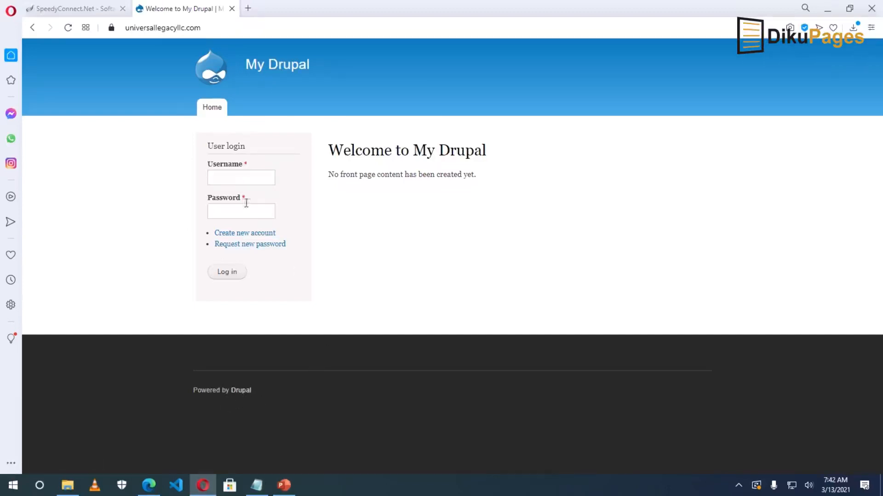
# Log into the new Drupal site with the admin username and password.
pyautogui.click(228, 177)
pyautogui.write('suadik')
pyautogui.press('Tab')
pyautogui.press('Return')
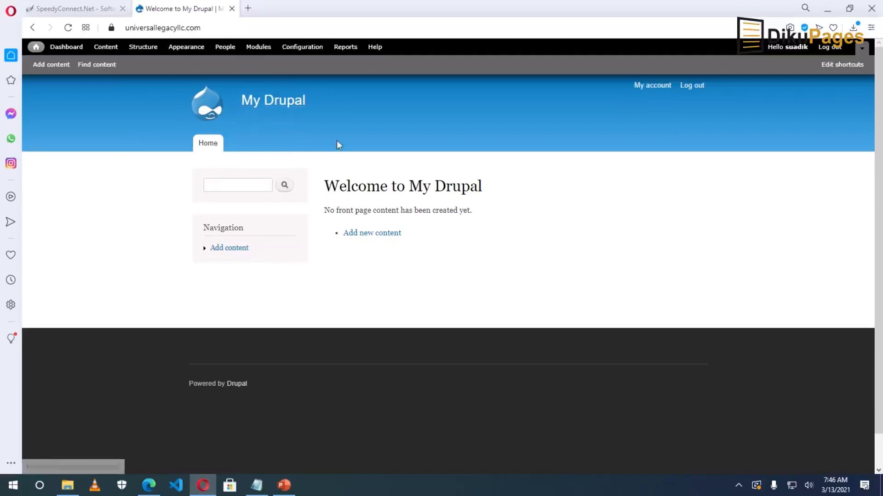
# Rename the site from My Drupal to 'Universal Legacy' with slogan 'Get the Best Business Solutions'.
pyautogui.click(313, 52)
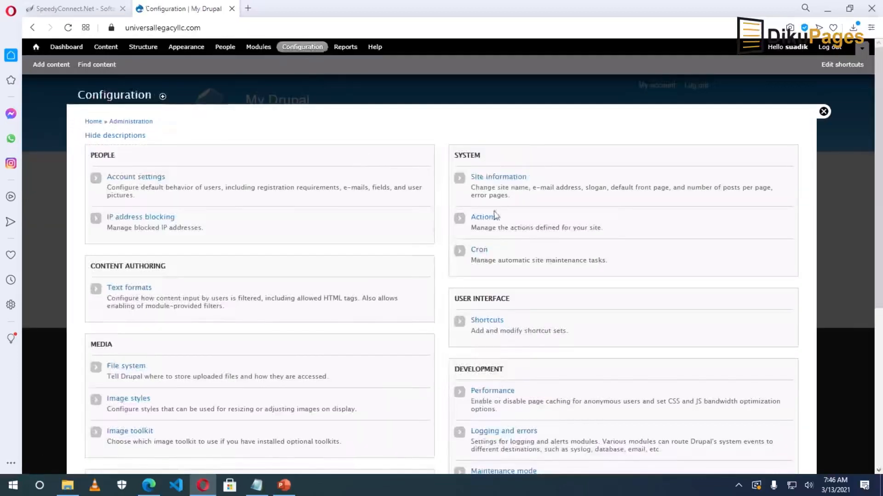
pyautogui.click(492, 180)
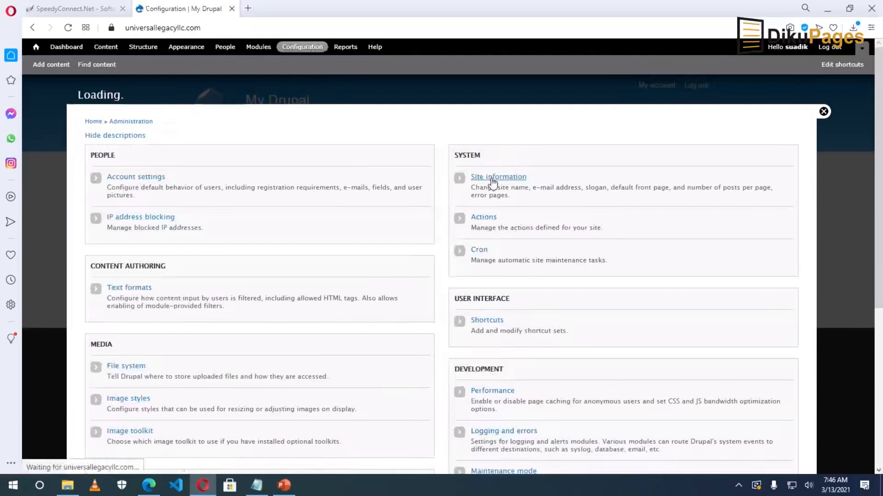
pyautogui.moveTo(151, 177); pyautogui.dragTo(85, 183)
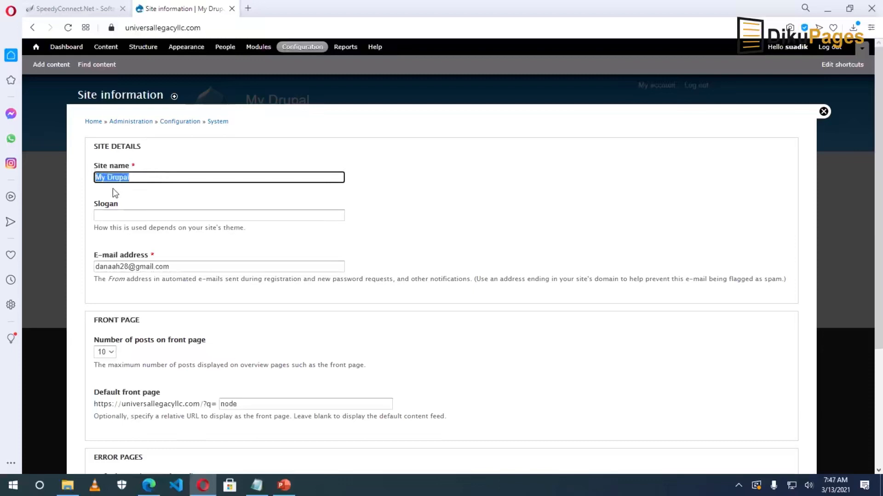
pyautogui.write('Univer')
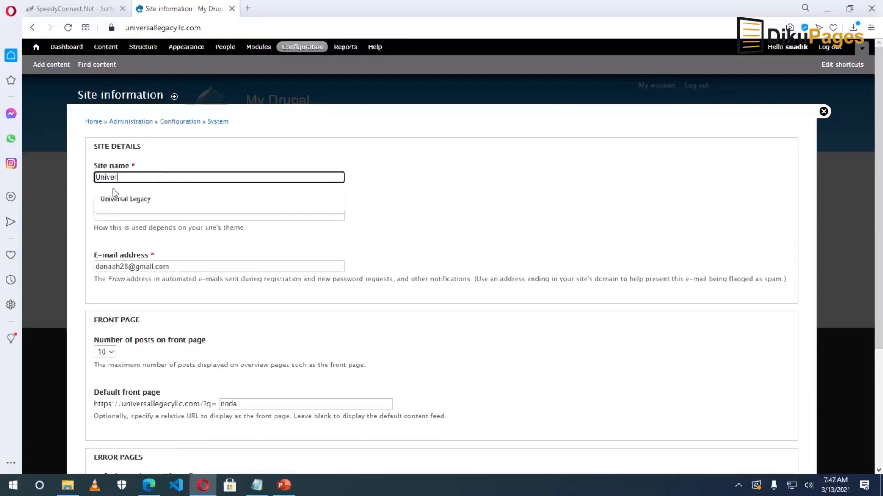
pyautogui.write('sal Legacy')
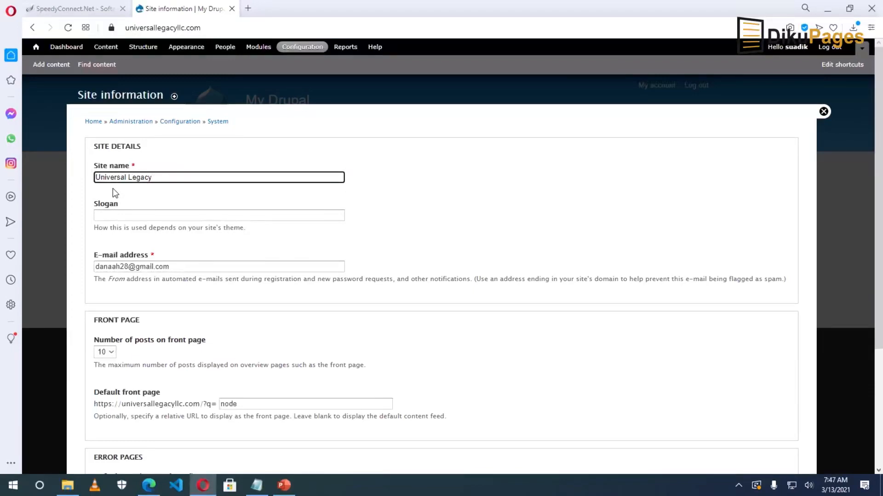
pyautogui.click(119, 216)
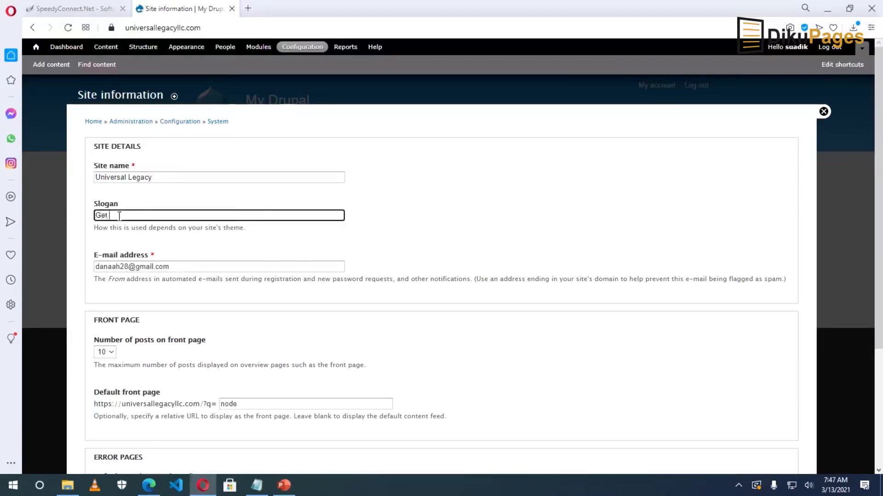
pyautogui.write('Get the Best Business Solutions')
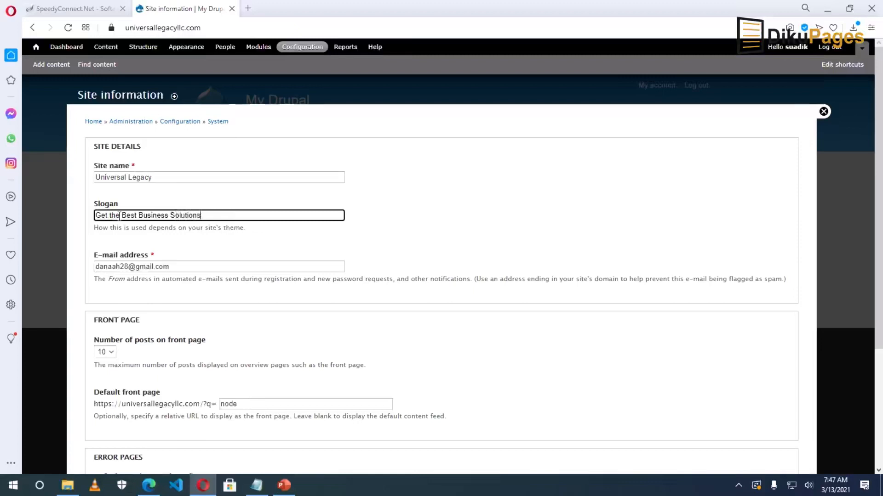
pyautogui.click(178, 267)
# Review the default front page URL setting and save the site information.
pyautogui.scroll(-3, 180, 267)
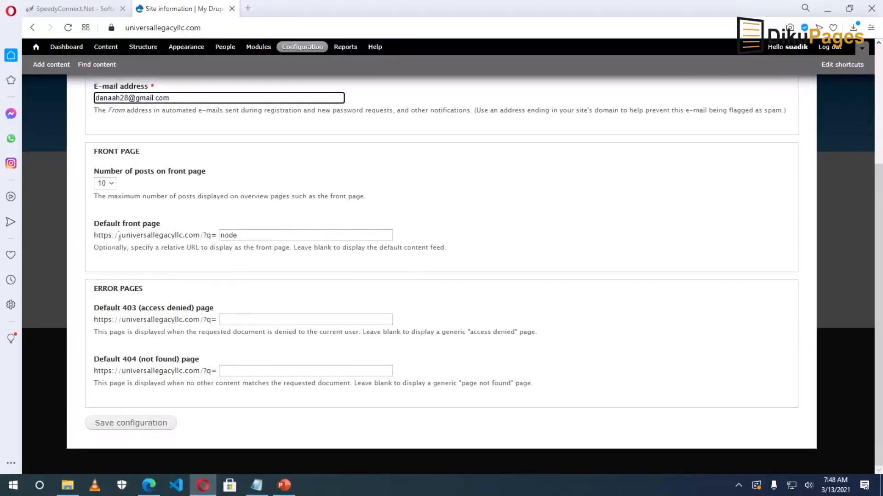
pyautogui.moveTo(97, 237); pyautogui.dragTo(228, 238)
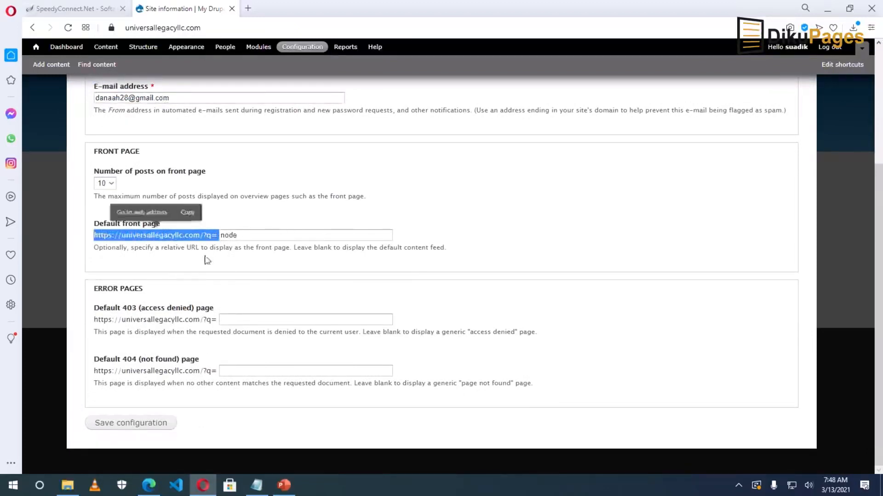
pyautogui.click(116, 243)
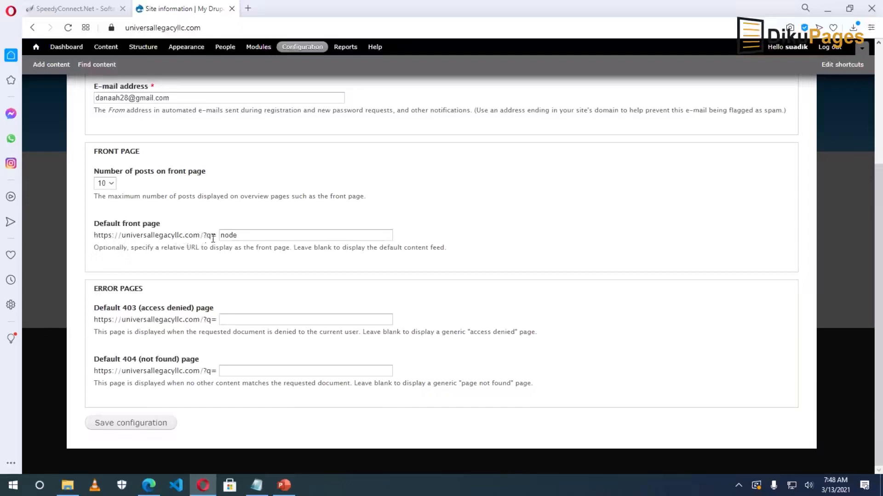
pyautogui.click(238, 237)
pyautogui.moveTo(238, 236); pyautogui.dragTo(211, 237)
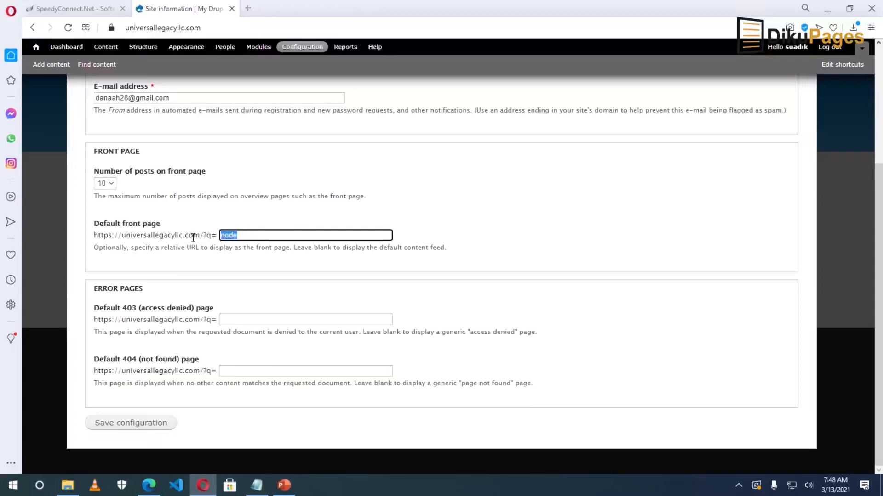
pyautogui.click(204, 239)
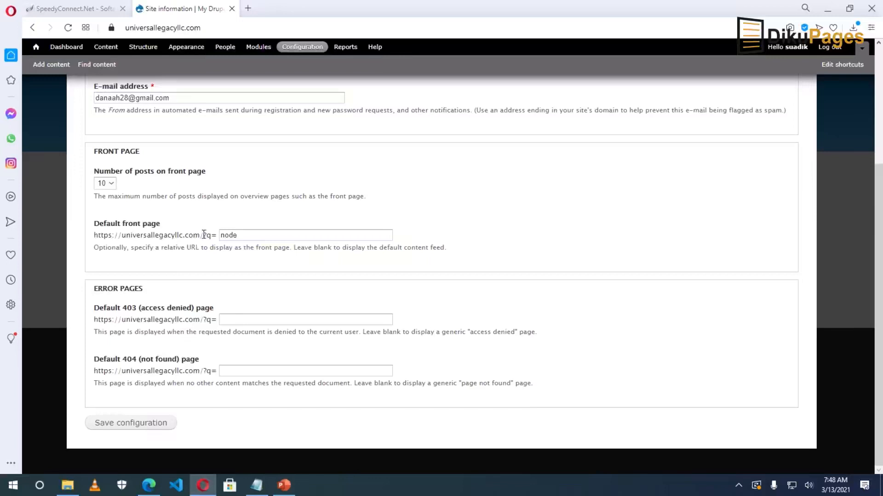
pyautogui.moveTo(209, 233); pyautogui.dragTo(217, 236)
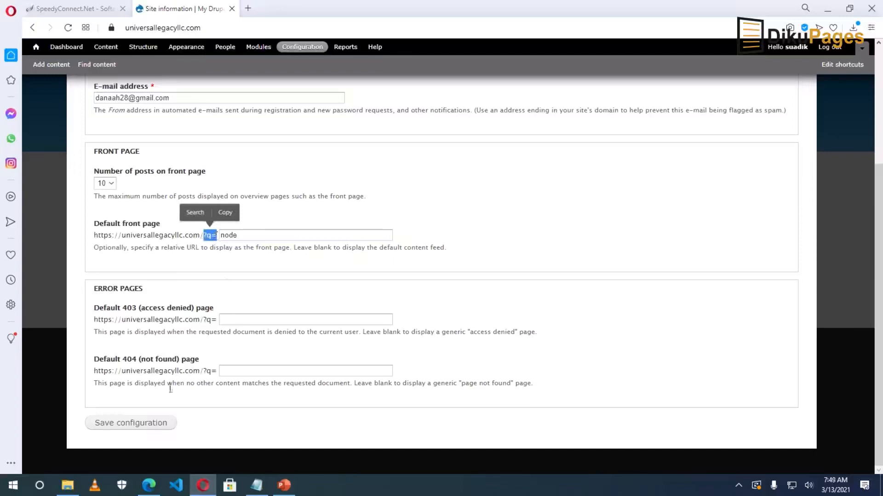
pyautogui.click(138, 426)
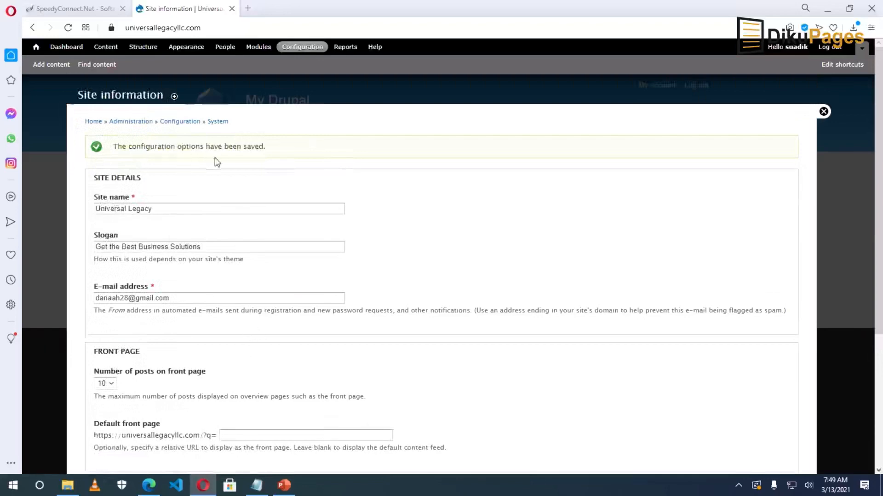
# Close the overlay to view the renamed front page, then return to the Configuration overview.
pyautogui.click(823, 113)
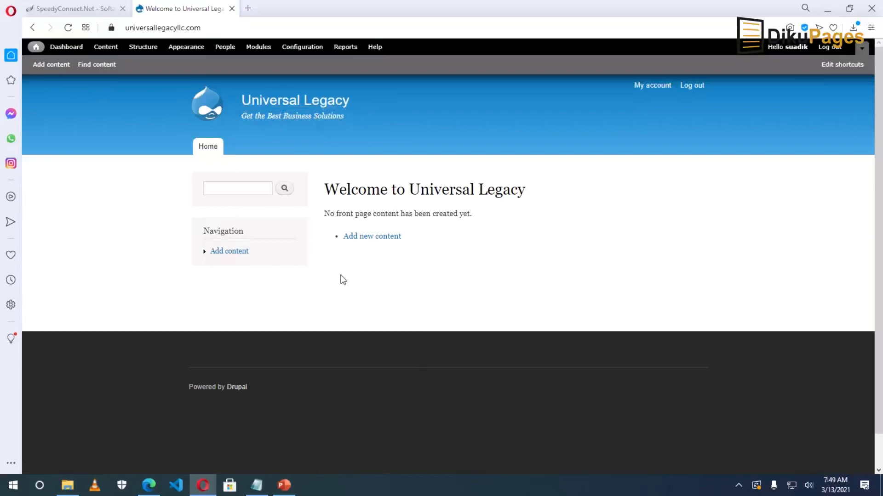
pyautogui.click(295, 52)
pyautogui.scroll(-5, 264, 235)
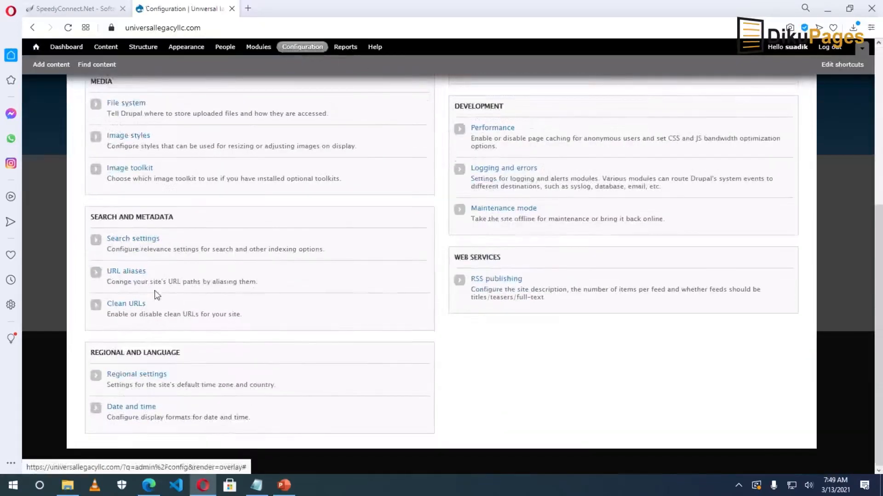
# Tick Enable clean URLs in Drupal's Clean URLs settings and save the configuration.
pyautogui.click(127, 306)
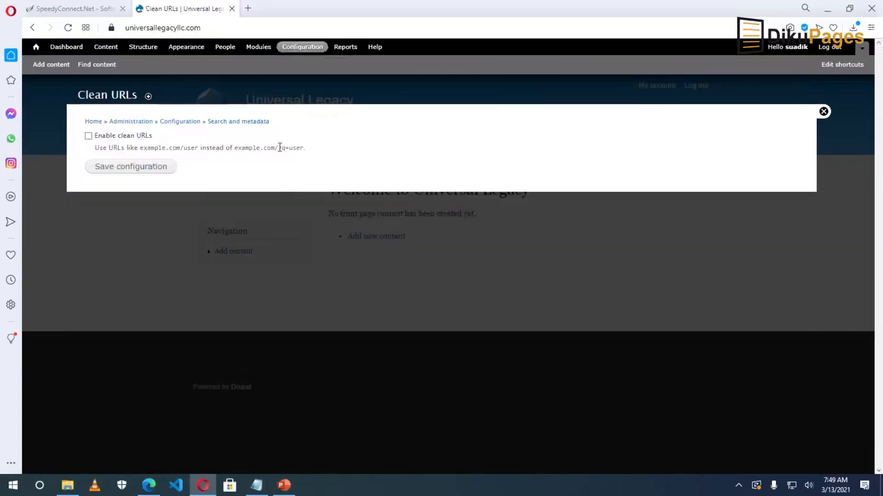
pyautogui.moveTo(284, 146); pyautogui.dragTo(290, 146)
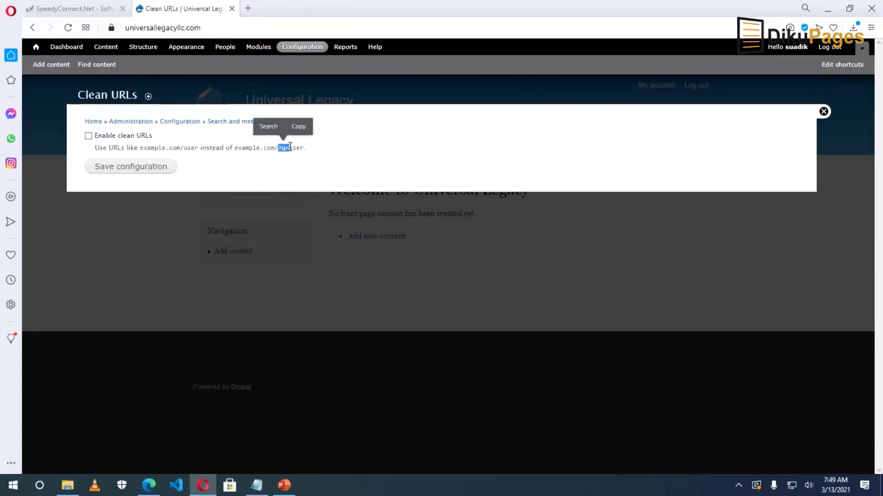
pyautogui.click(219, 163)
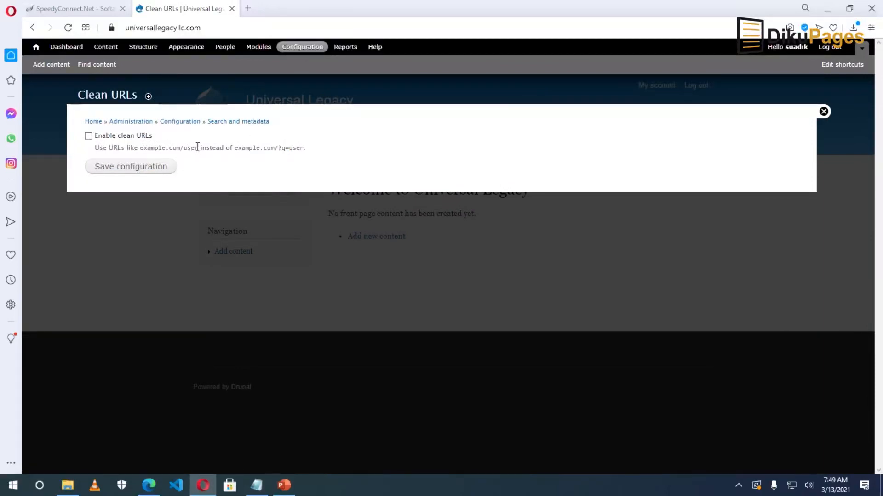
pyautogui.moveTo(199, 146); pyautogui.dragTo(140, 147)
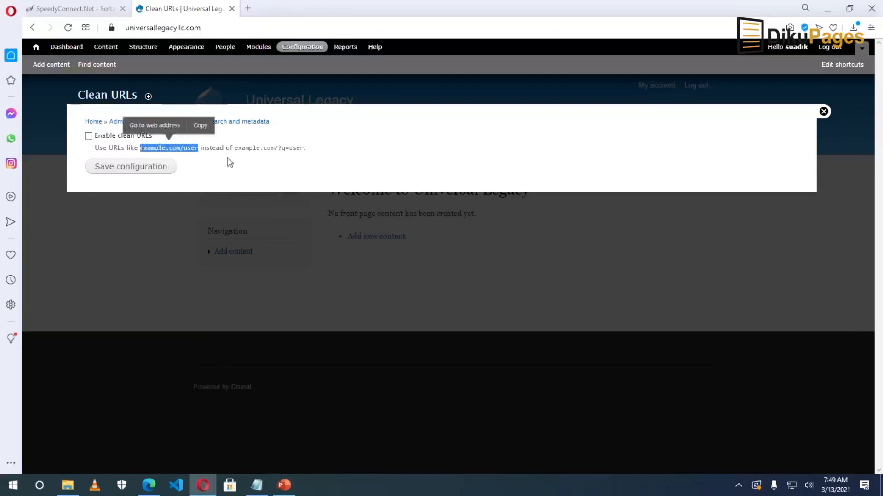
pyautogui.moveTo(236, 149); pyautogui.dragTo(306, 150)
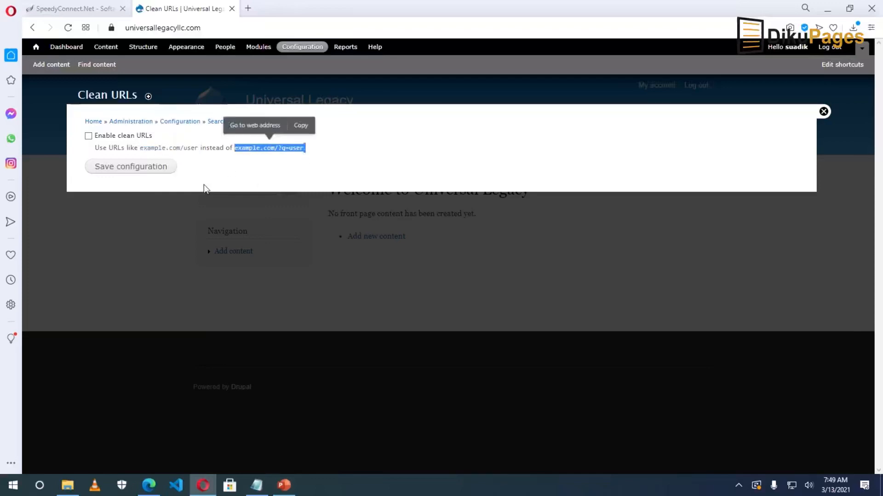
pyautogui.click(87, 139)
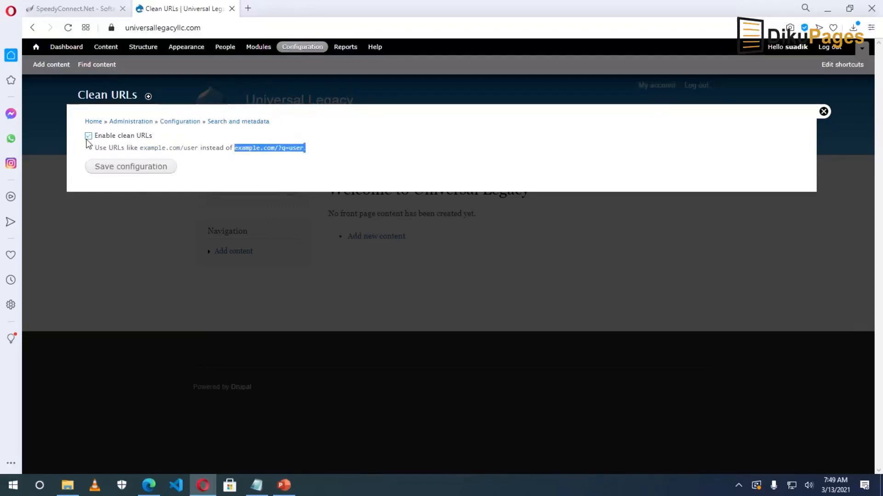
pyautogui.click(126, 170)
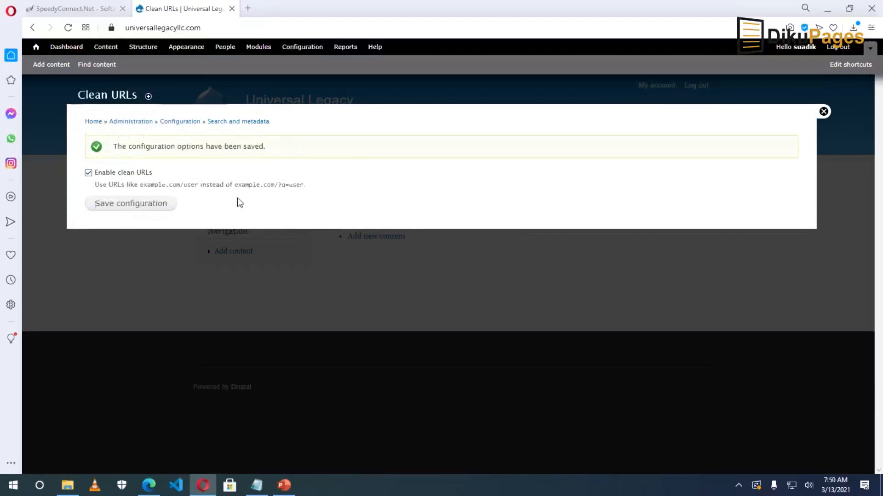
pyautogui.moveTo(198, 186); pyautogui.dragTo(141, 186)
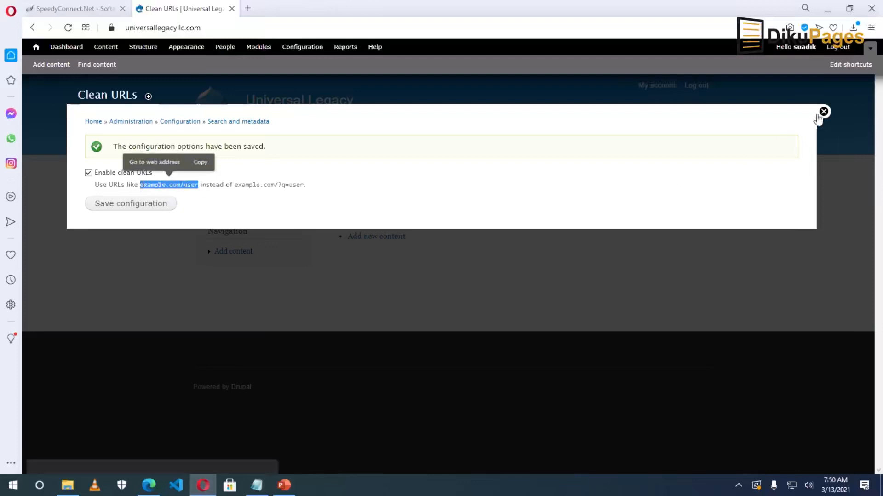
# Set the Powered by Drupal block's Bartik region to '- None -' and save the block.
pyautogui.click(823, 112)
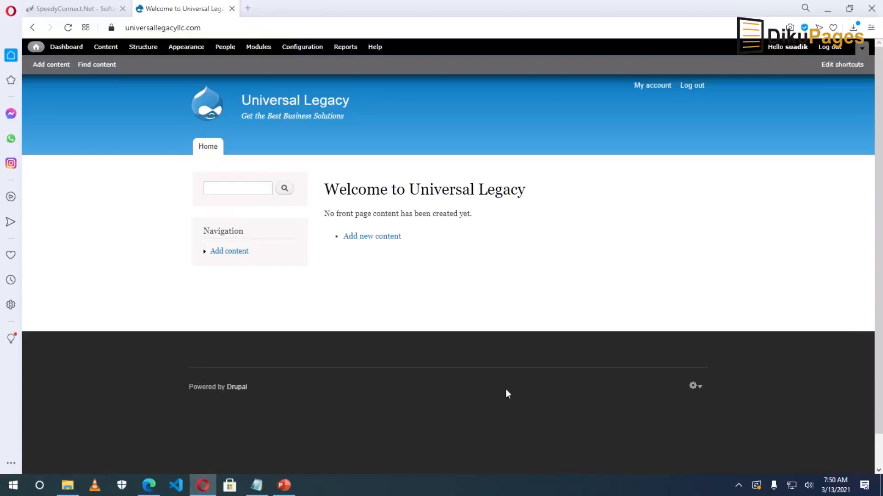
pyautogui.click(696, 389)
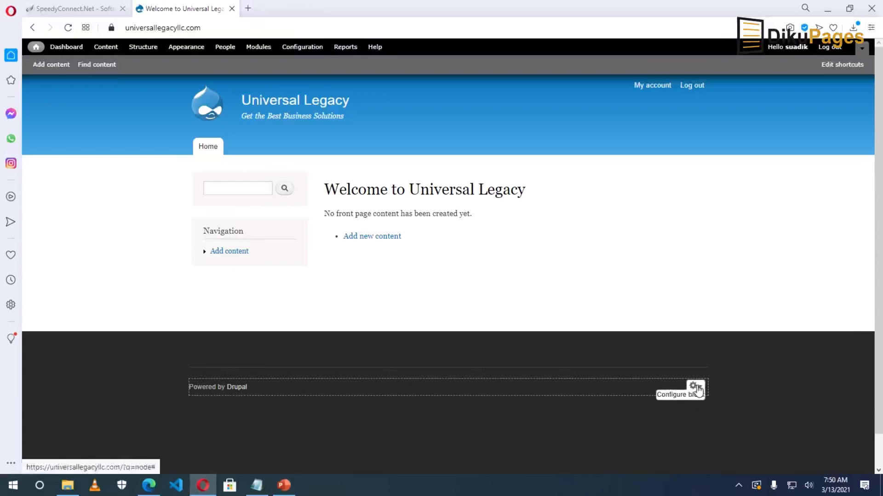
pyautogui.click(681, 394)
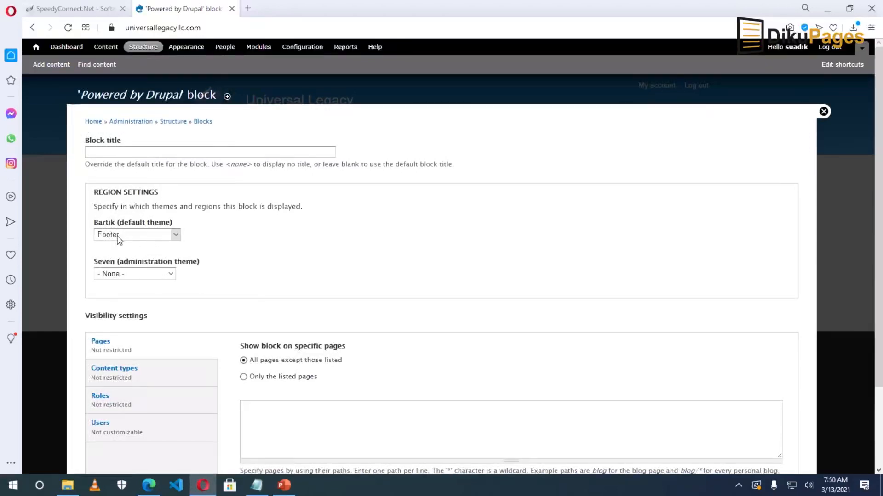
pyautogui.click(143, 237)
pyautogui.scroll(3, 140, 258)
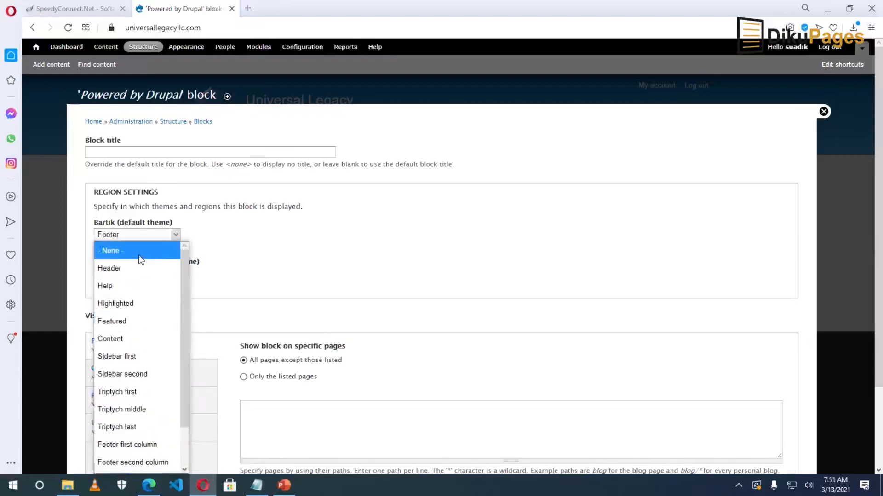
pyautogui.click(140, 258)
pyautogui.scroll(-2, 192, 332)
pyautogui.click(118, 426)
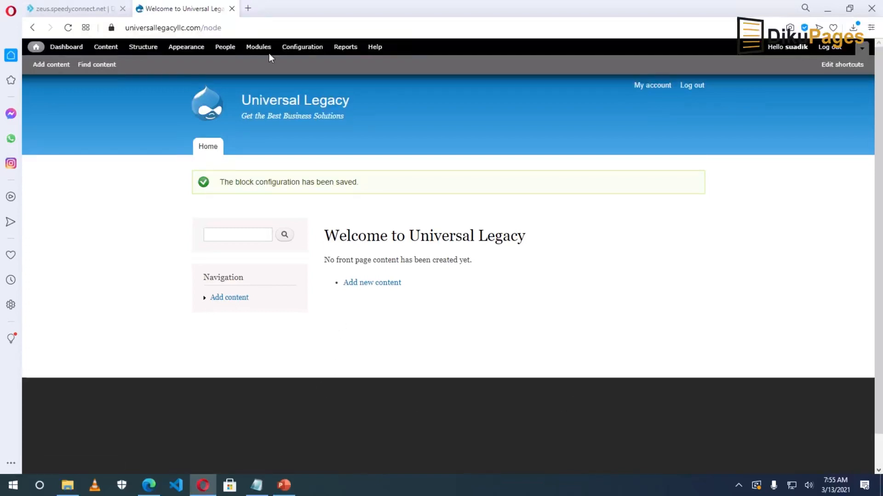
# Load drupal.org in a new browser tab, then return to the Universal Legacy tab.
pyautogui.click(249, 9)
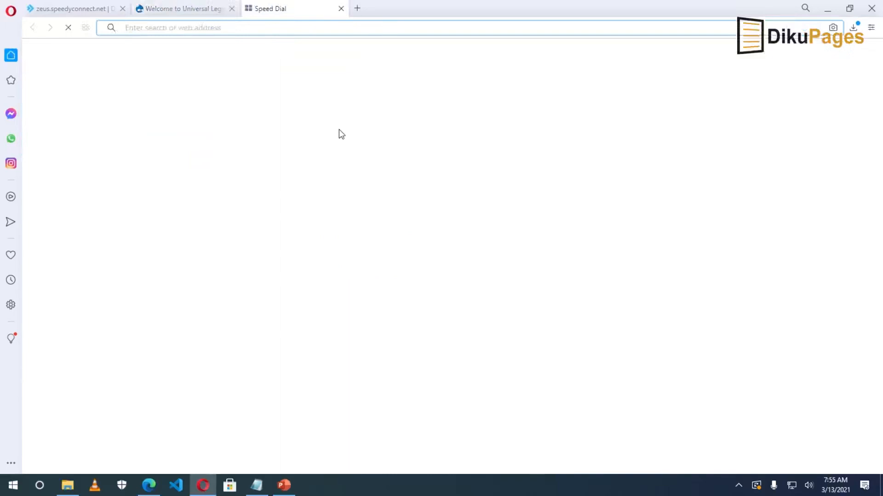
pyautogui.write('drupal.org')
pyautogui.press('Return')
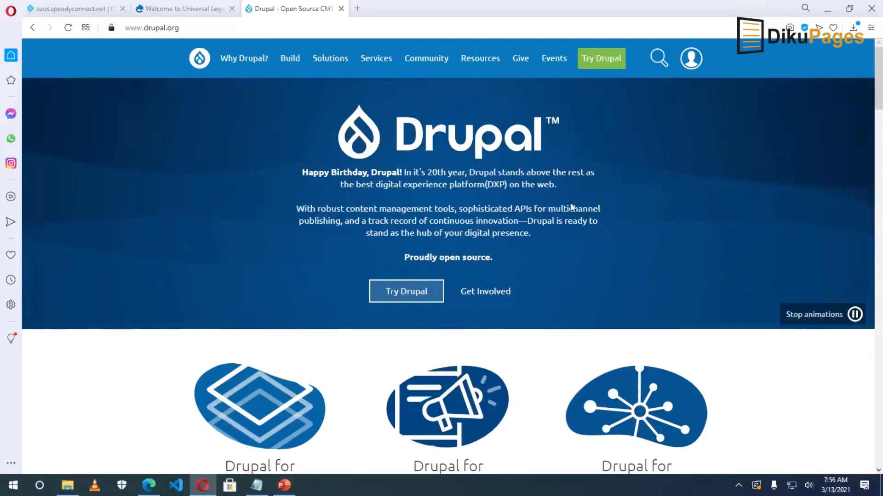
pyautogui.click(166, 10)
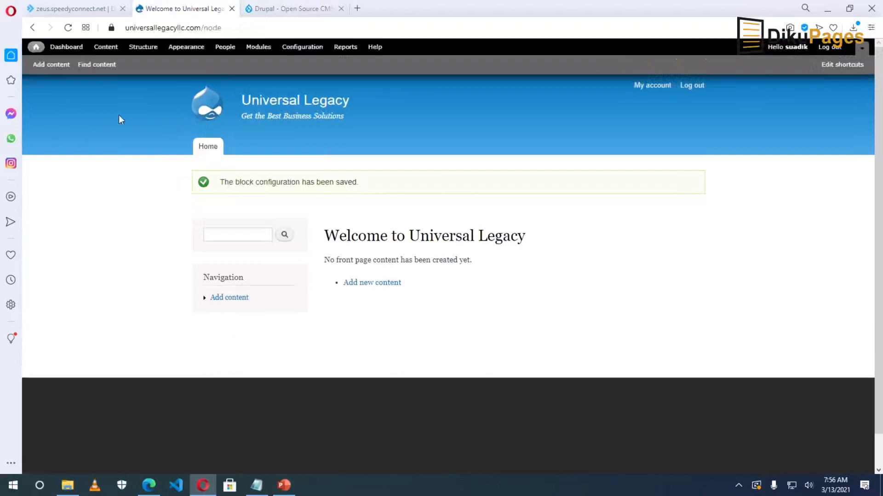
# Start a new Basic page and type the test text 'fdg g' into its plain-text Body.
pyautogui.click(50, 67)
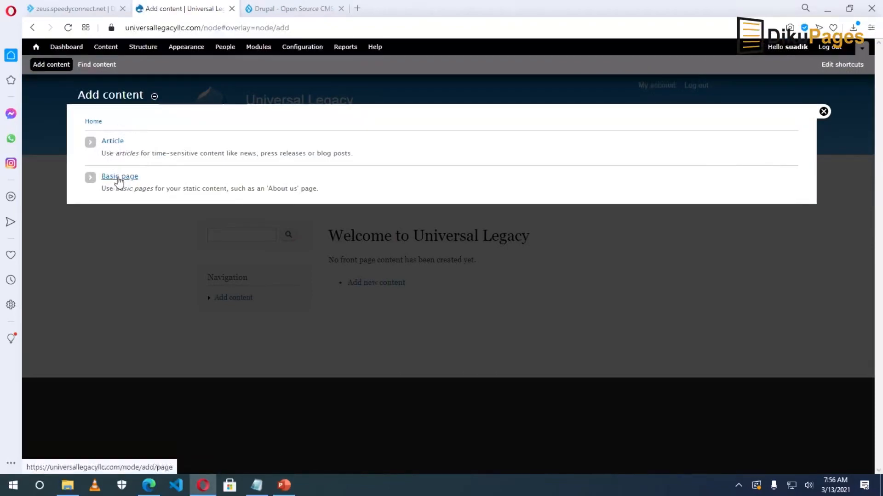
pyautogui.click(119, 181)
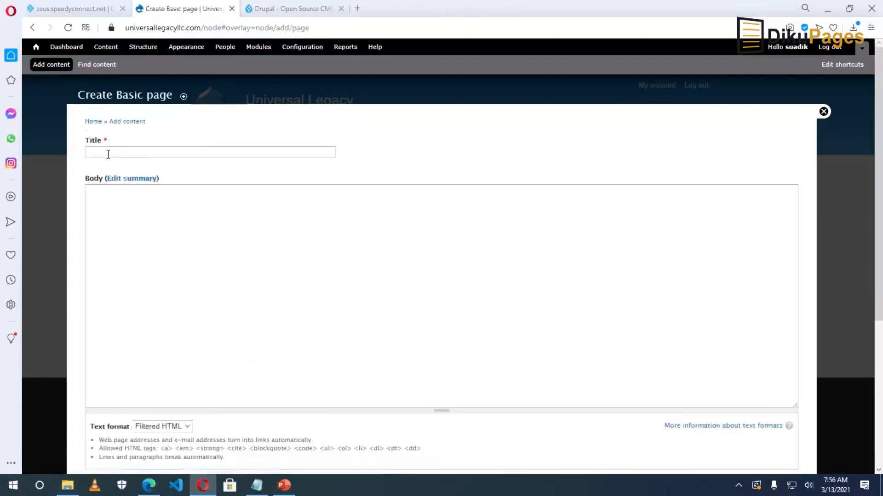
pyautogui.click(107, 153)
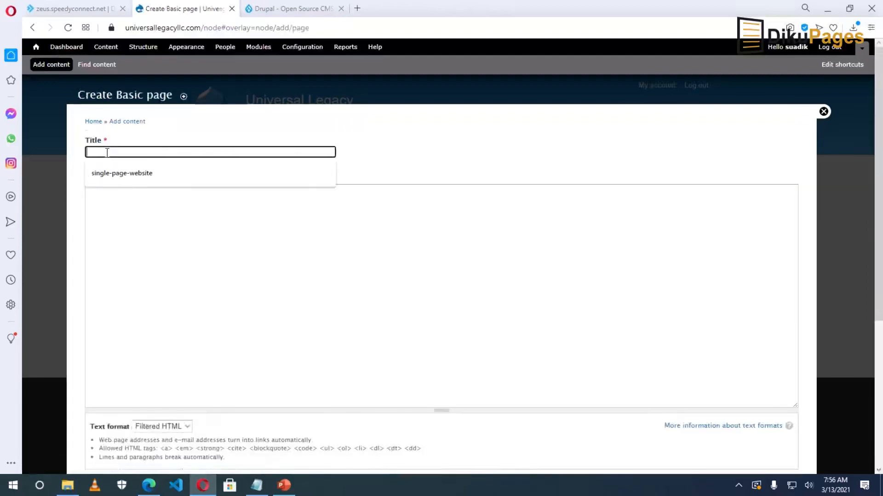
pyautogui.click(122, 220)
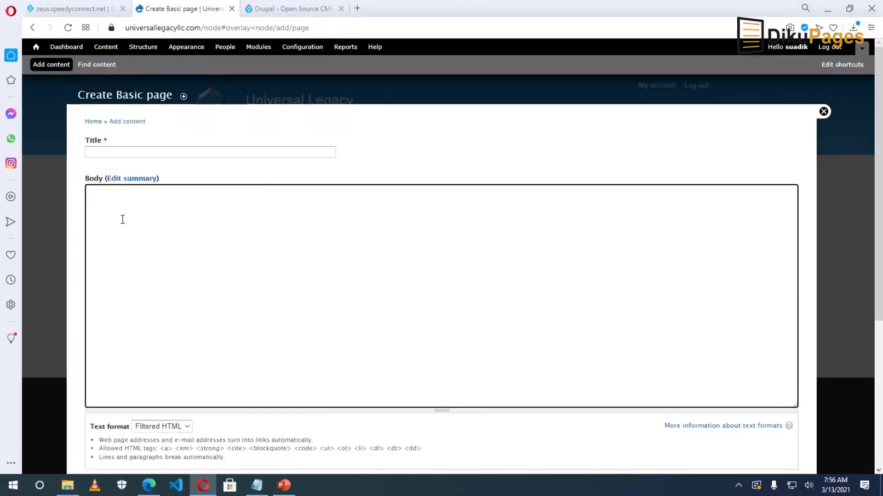
pyautogui.scroll(-3, 122, 219)
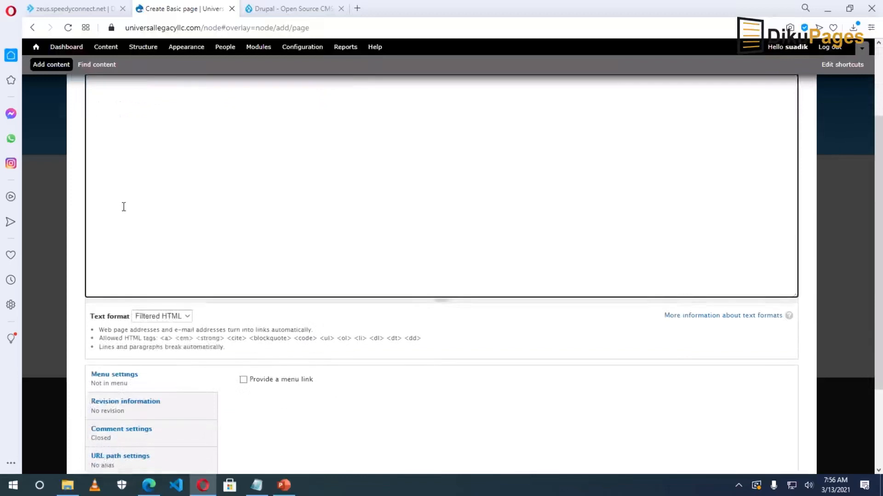
pyautogui.scroll(3, 122, 219)
pyautogui.write('fdg')
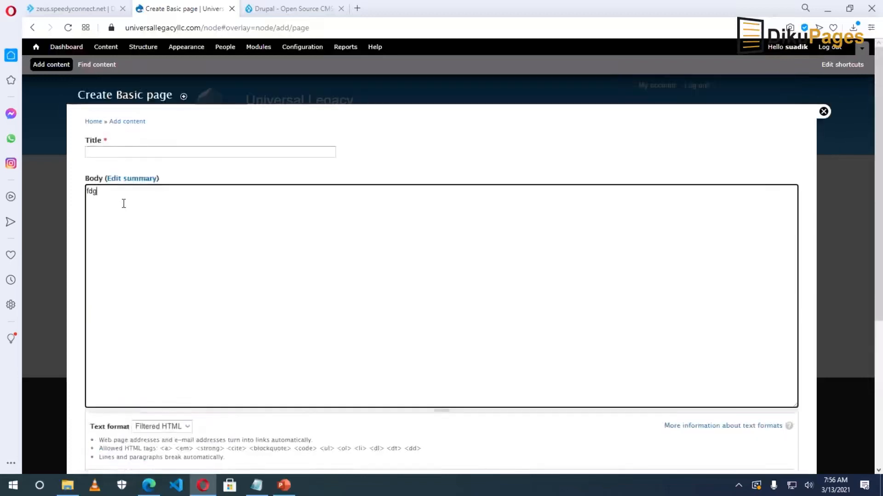
pyautogui.write(' g')
pyautogui.moveTo(115, 194); pyautogui.dragTo(79, 201)
pyautogui.click(231, 257)
# Discard the unsaved page form and search drupal.org for 'ckeditor'.
pyautogui.click(823, 111)
pyautogui.click(289, 9)
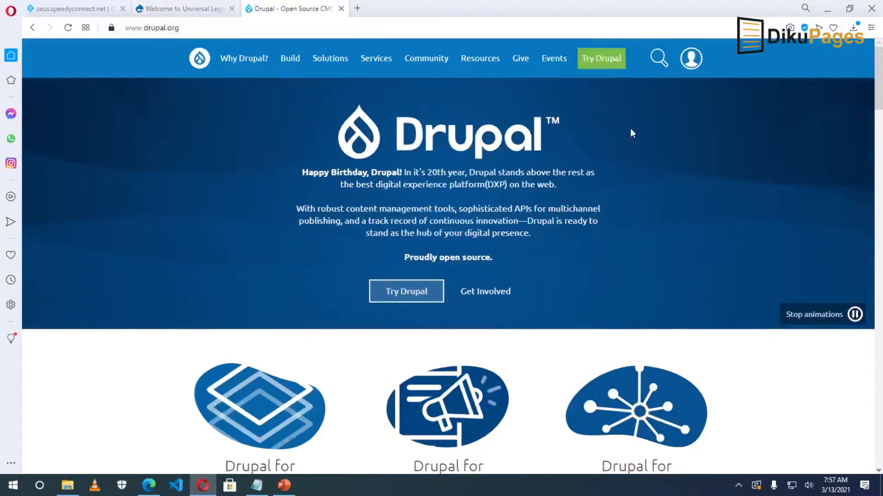
pyautogui.click(658, 58)
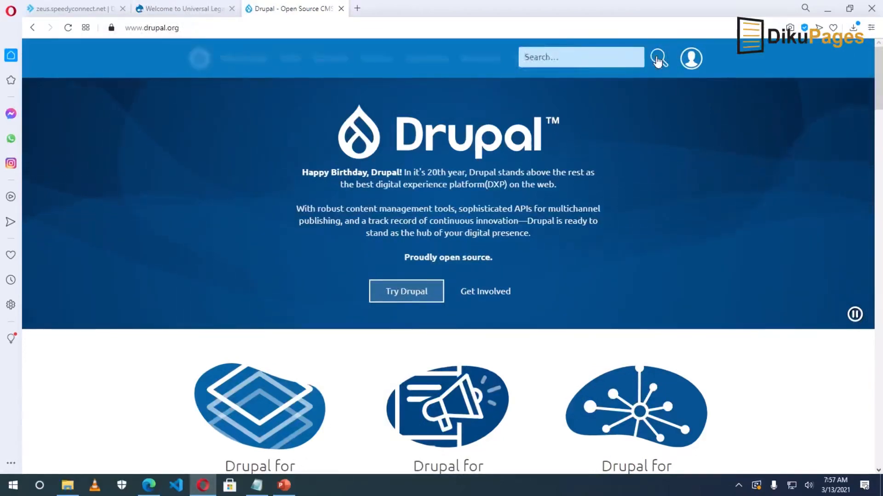
pyautogui.write('ckeditor')
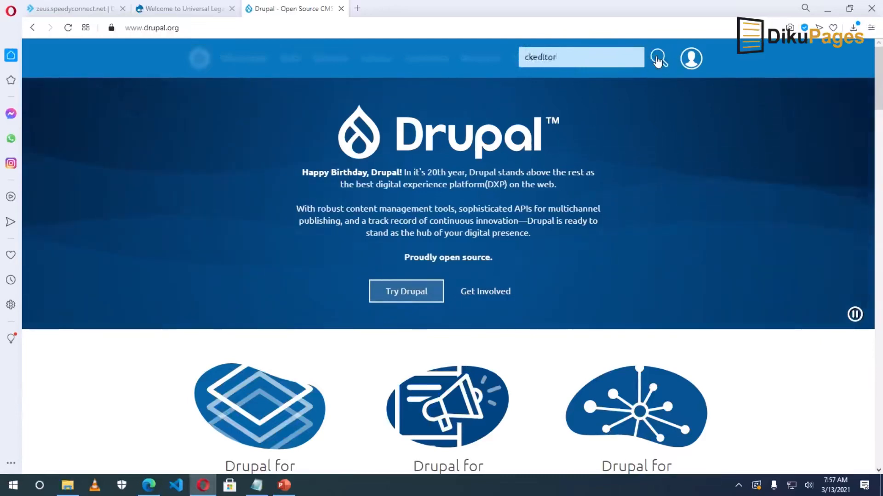
pyautogui.click(658, 59)
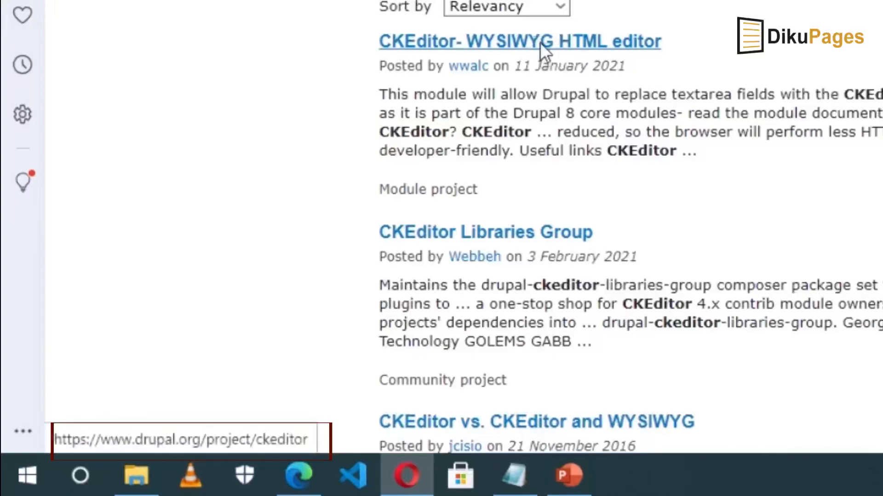
# Download the CKEditor 7.x-1.19 release as ckeditor-7.x-1.19.tar.gz from its drupal.org project page.
pyautogui.click(539, 42)
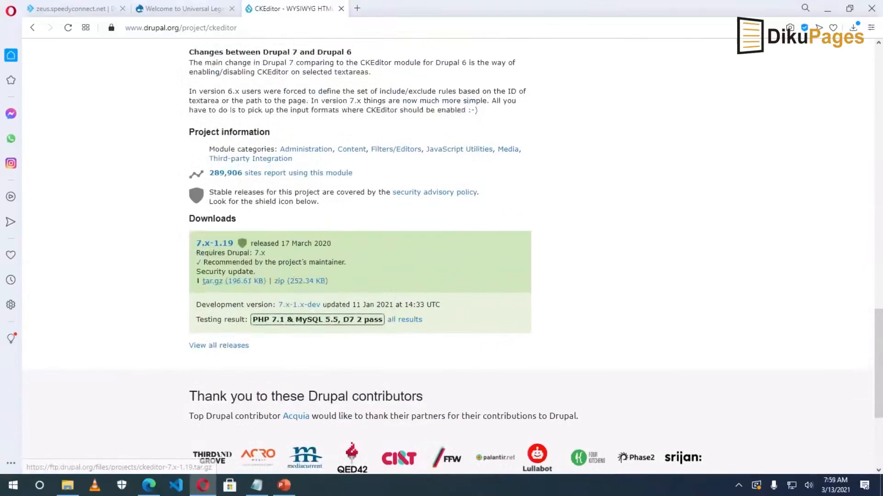
pyautogui.moveTo(208, 262); pyautogui.dragTo(327, 262)
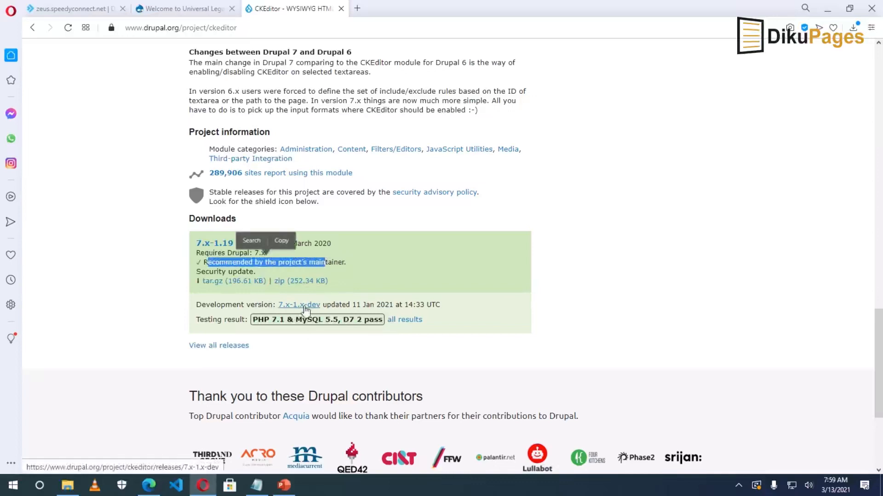
pyautogui.click(403, 261)
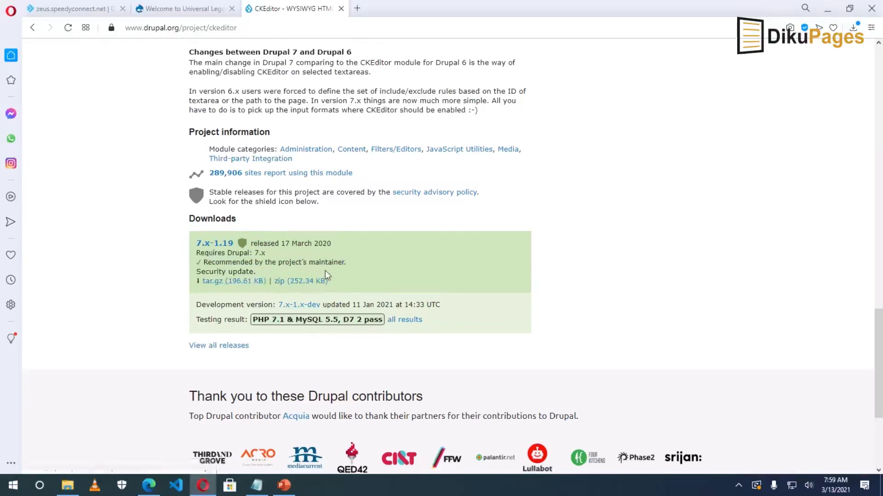
pyautogui.click(227, 281)
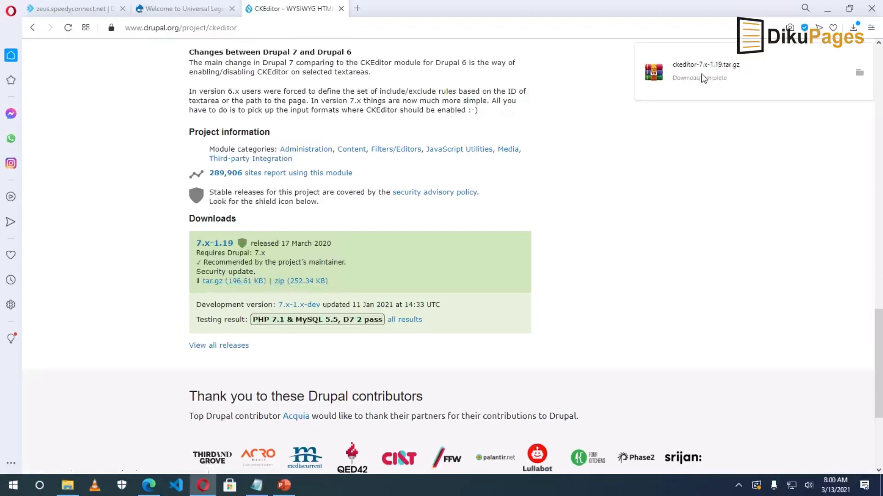
pyautogui.click(81, 10)
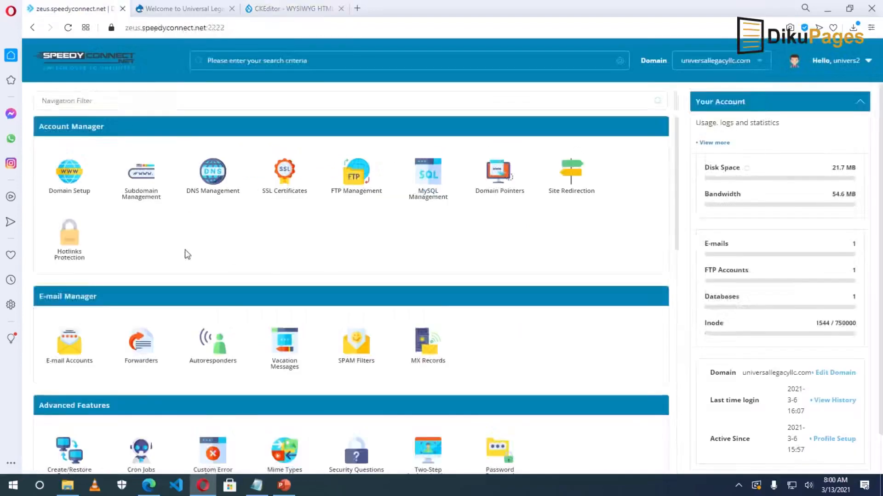
pyautogui.scroll(-3, 193, 285)
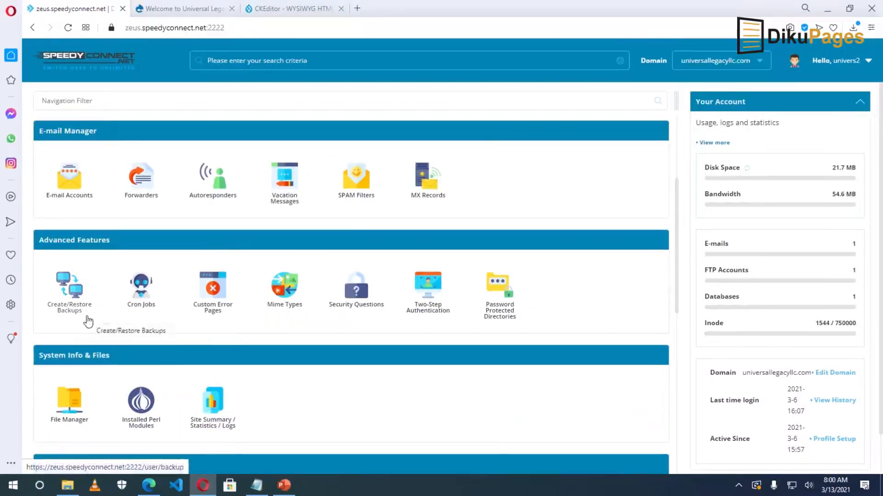
pyautogui.click(289, 10)
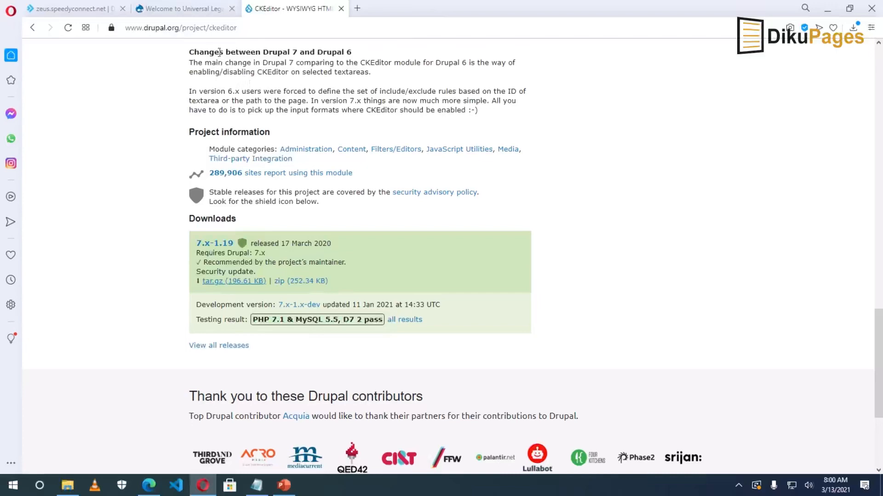
# Upload ckeditor-7.x-1.19.tar.gz through the Modules page's Install new module form and install it.
pyautogui.click(173, 10)
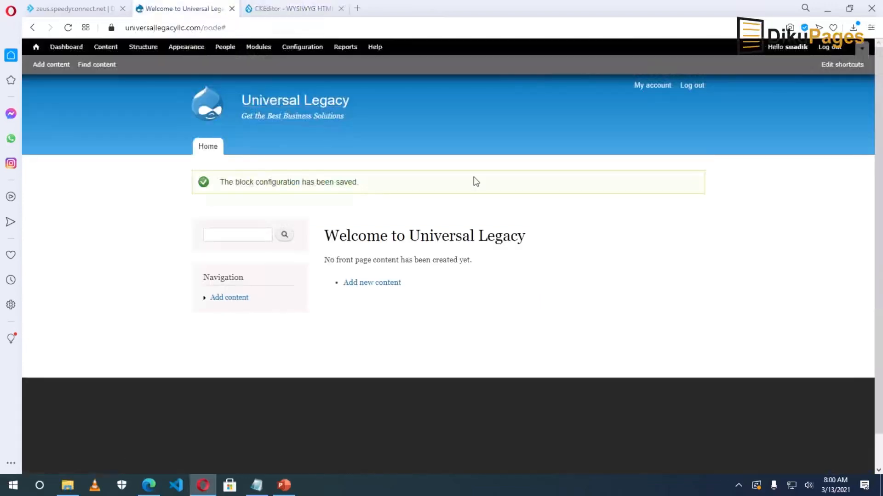
pyautogui.click(260, 50)
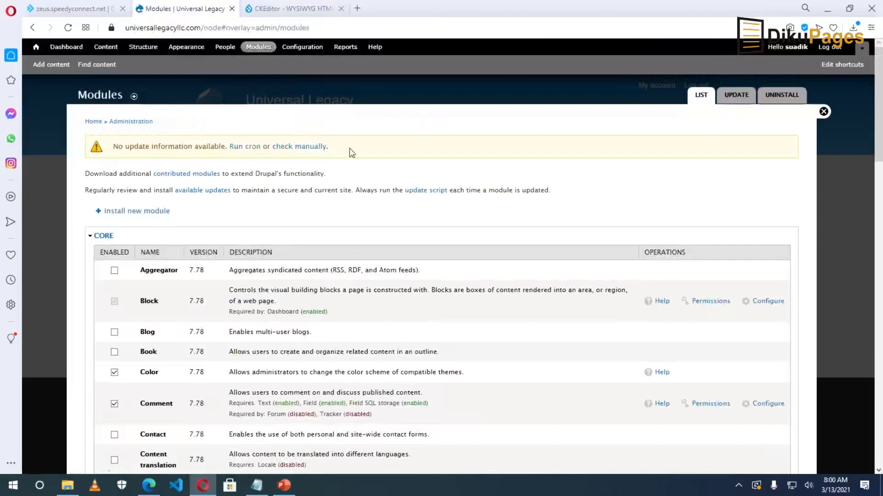
pyautogui.click(133, 214)
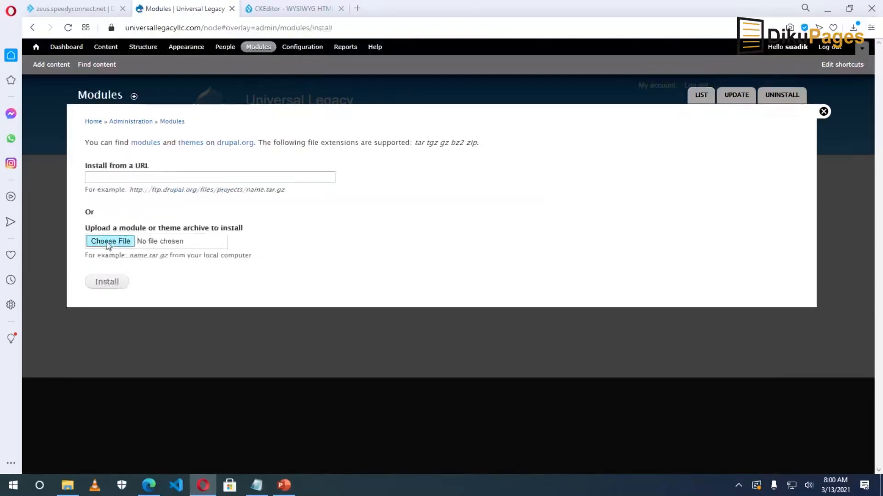
pyautogui.click(109, 242)
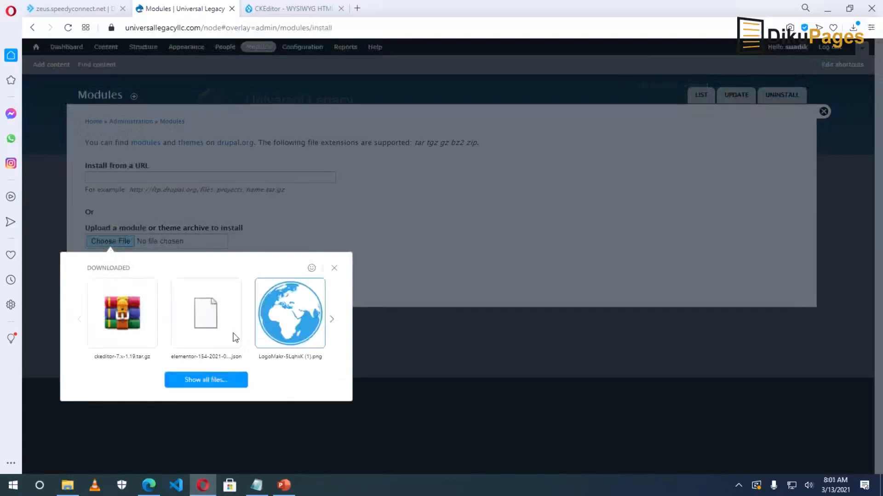
pyautogui.click(204, 385)
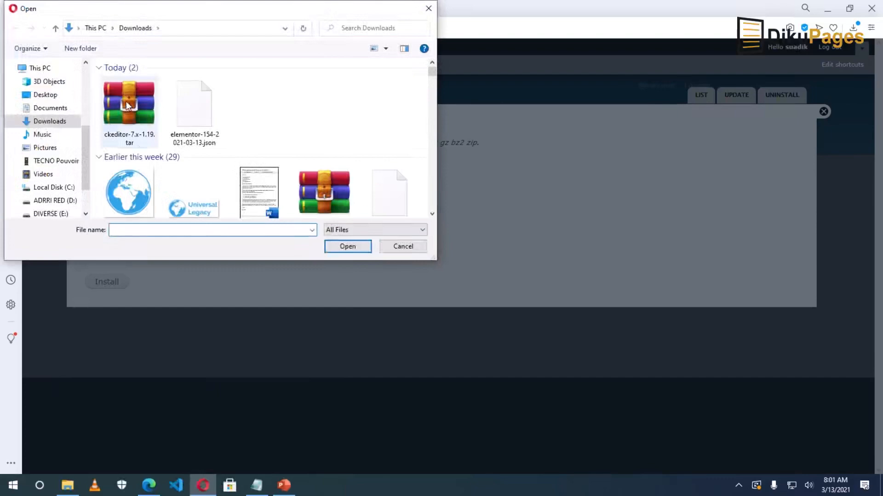
pyautogui.click(128, 106)
pyautogui.click(346, 246)
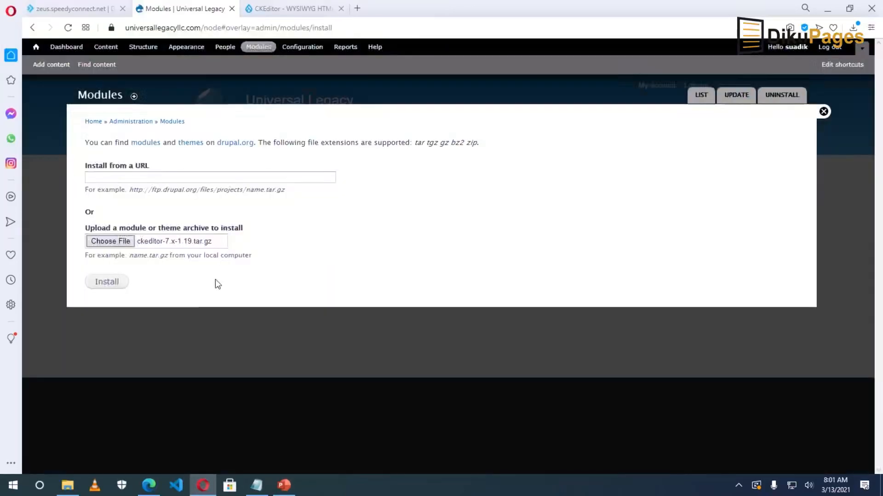
pyautogui.click(107, 282)
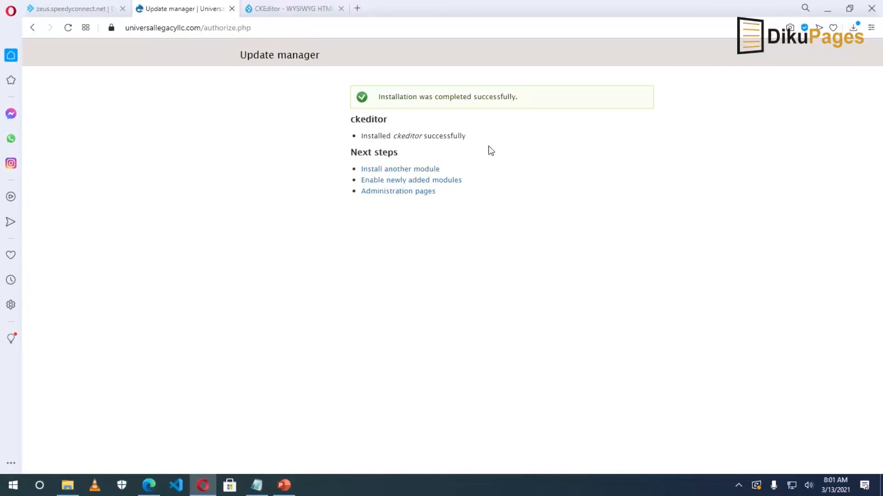
# Go to the Modules list and find CKEditor 7.x-1.19 at the bottom under User Interface.
pyautogui.click(445, 184)
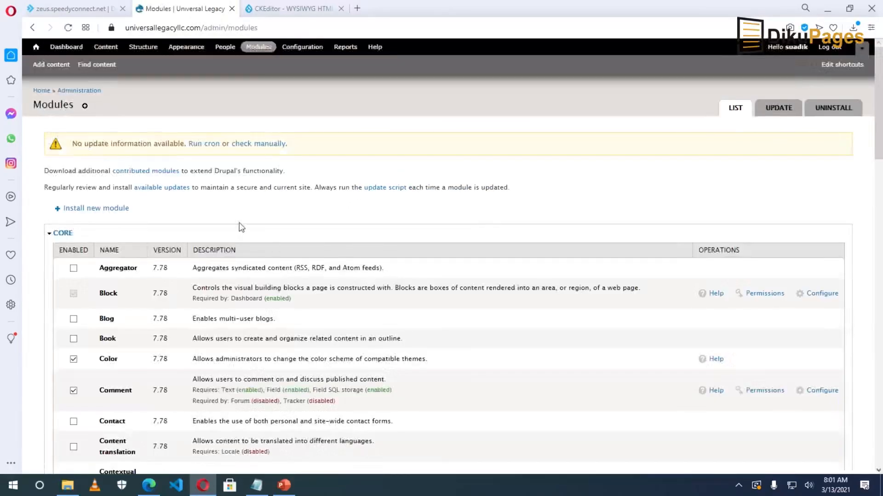
pyautogui.scroll(-10, 232, 230)
pyautogui.scroll(-15, 209, 262)
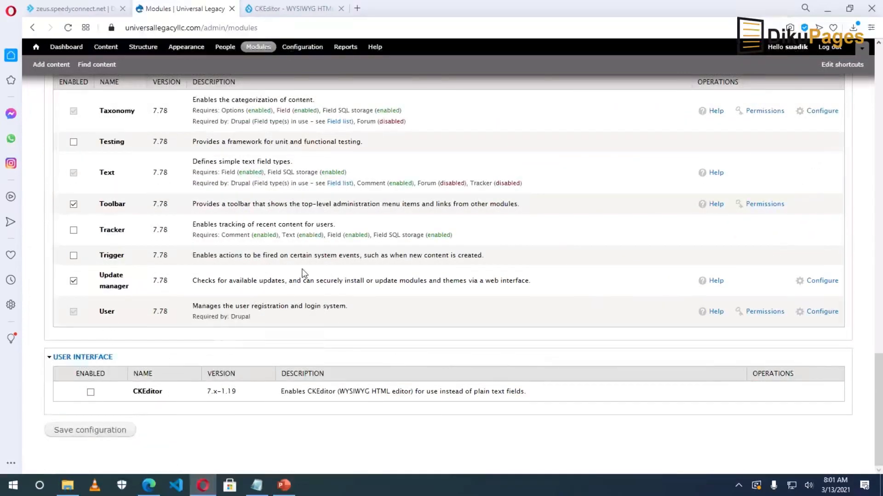
pyautogui.moveTo(133, 393); pyautogui.dragTo(162, 388)
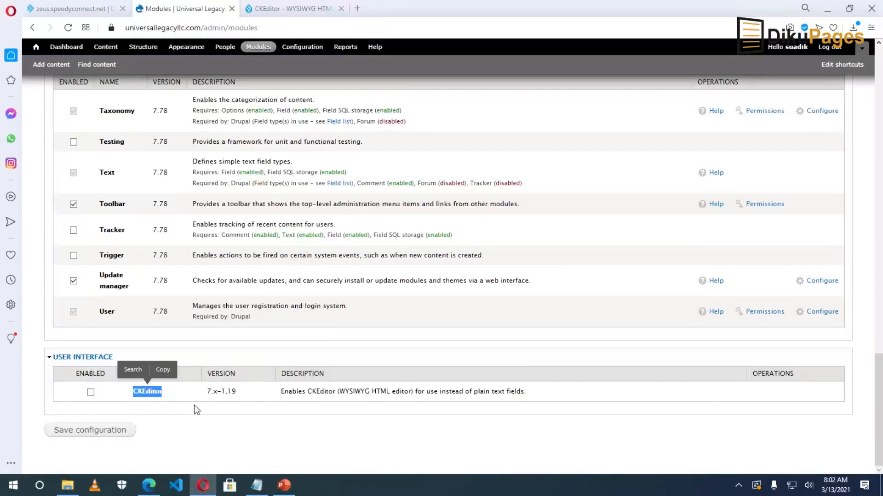
# From the drupal.org CKEditor tab, search the site for 'imce'.
pyautogui.click(287, 12)
pyautogui.scroll(8, 871, 217)
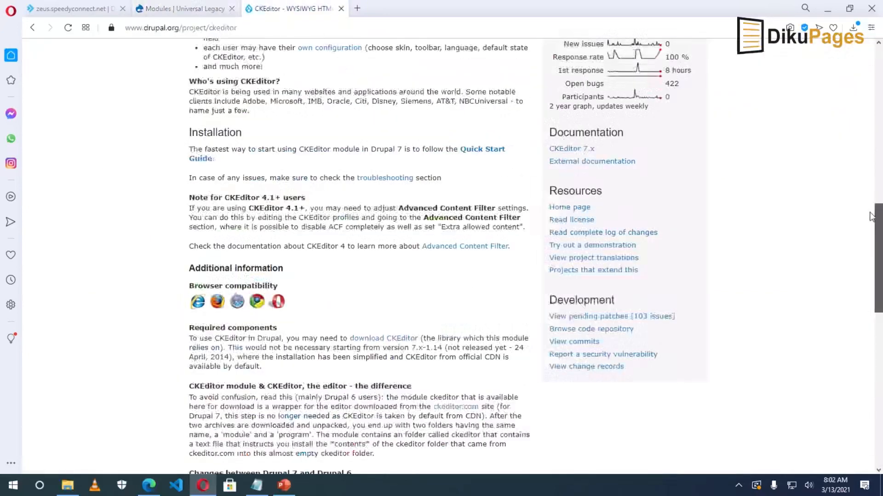
pyautogui.moveTo(871, 216); pyautogui.dragTo(863, 87)
pyautogui.click(658, 58)
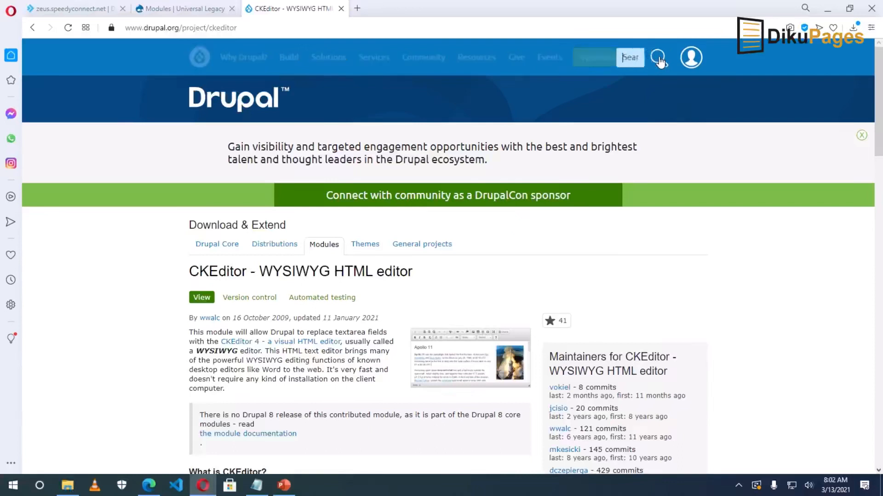
pyautogui.write('imce')
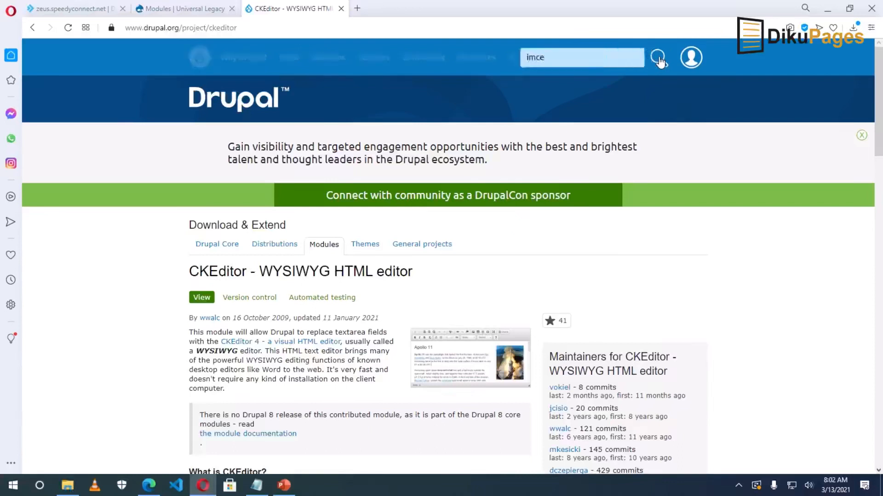
pyautogui.press('Return')
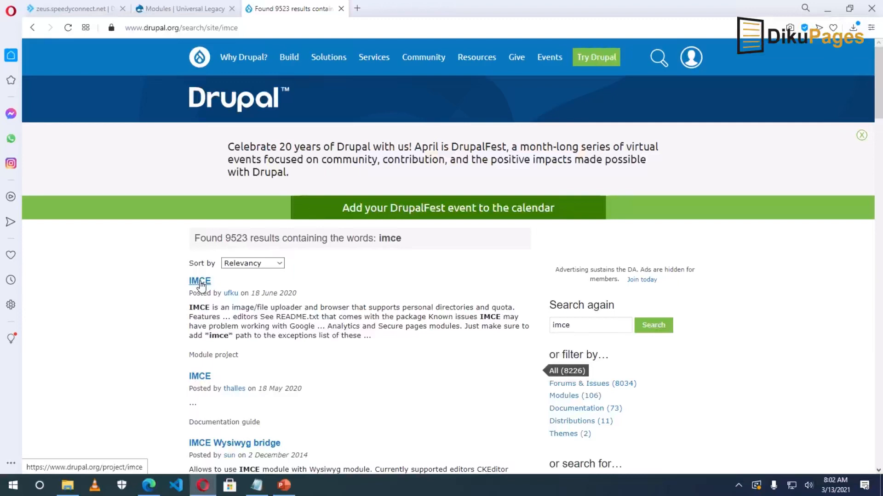
# Open the IMCE project page and copy the 7.x-1.11 tar.gz download link address.
pyautogui.click(201, 285)
pyautogui.scroll(-10, 200, 322)
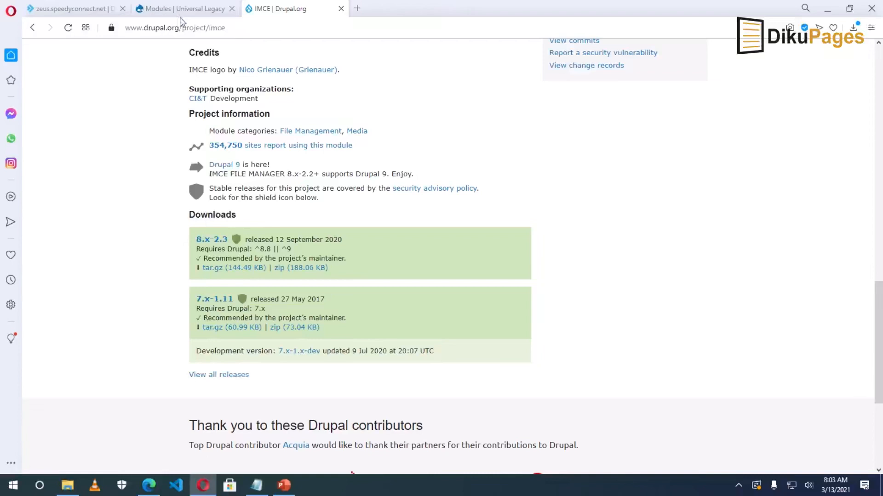
pyautogui.rightClick(215, 328)
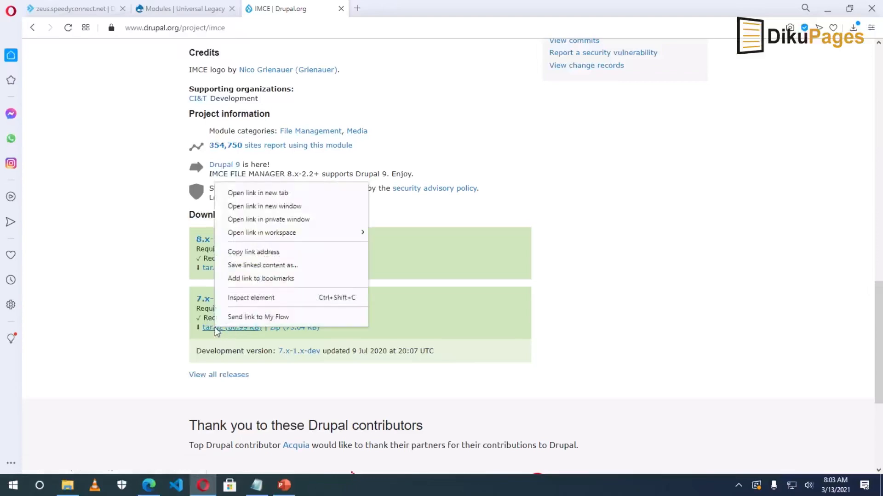
pyautogui.click(271, 250)
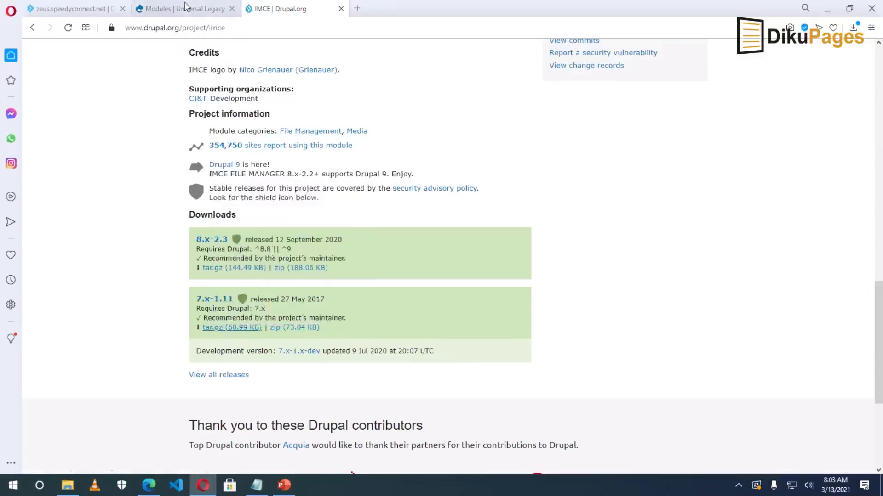
# Paste the IMCE 7.x-1.11 tar.gz URL into Install from a URL and install it.
pyautogui.click(179, 9)
pyautogui.scroll(20, 331, 216)
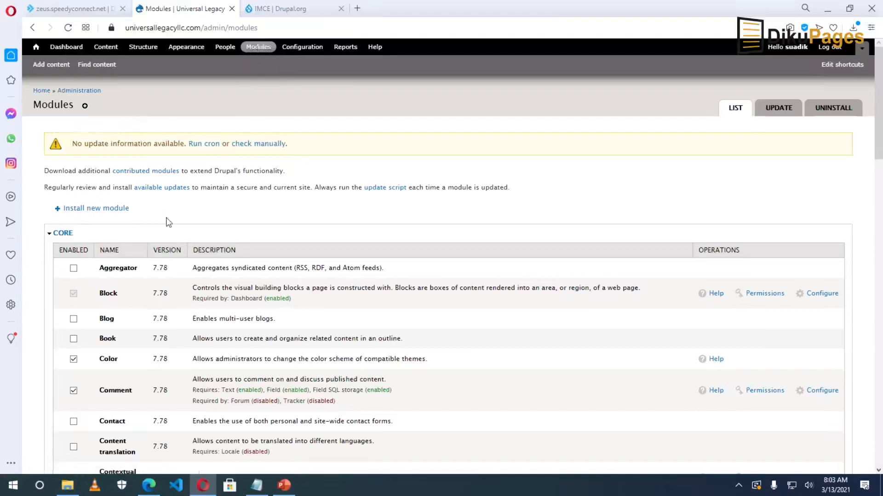
pyautogui.click(91, 210)
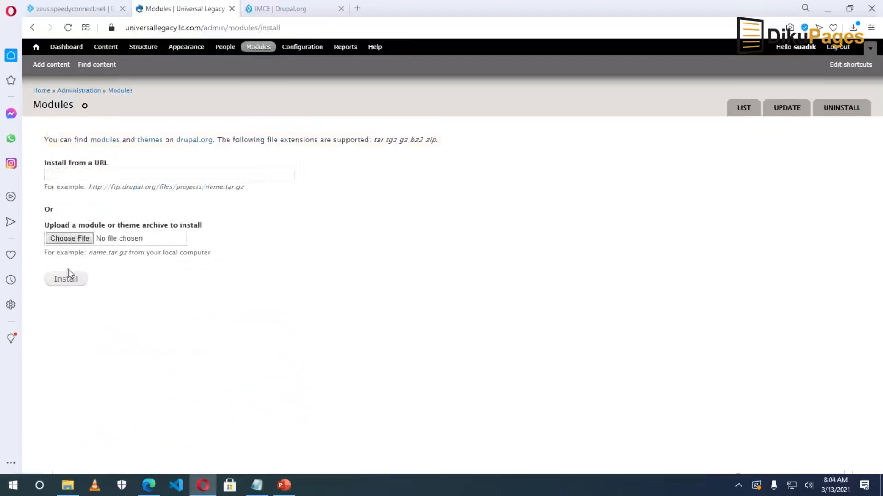
pyautogui.click(66, 174)
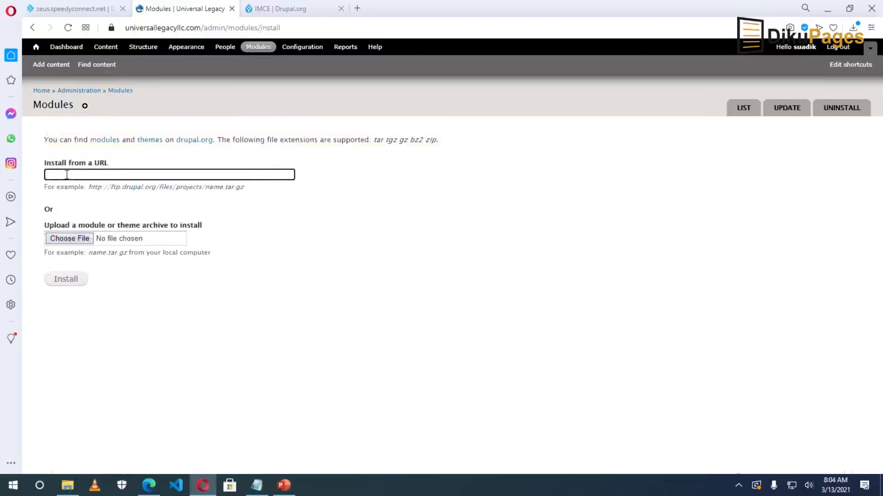
pyautogui.rightClick(67, 175)
pyautogui.click(112, 262)
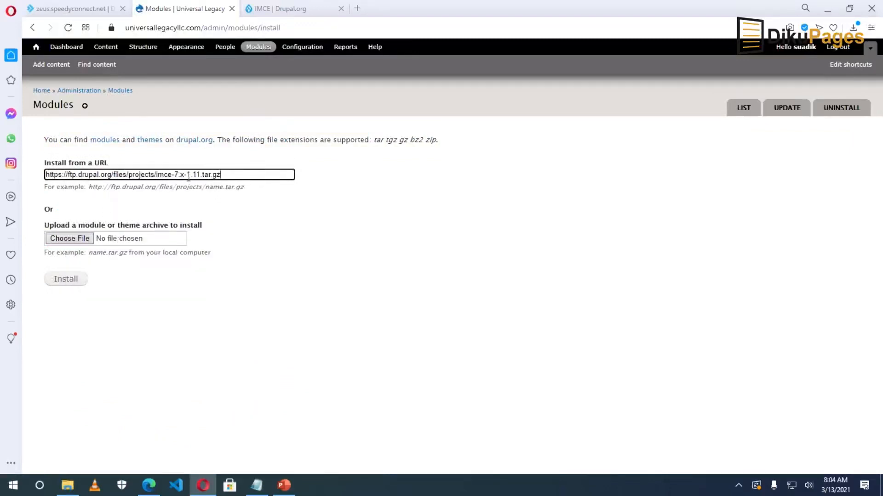
pyautogui.click(285, 9)
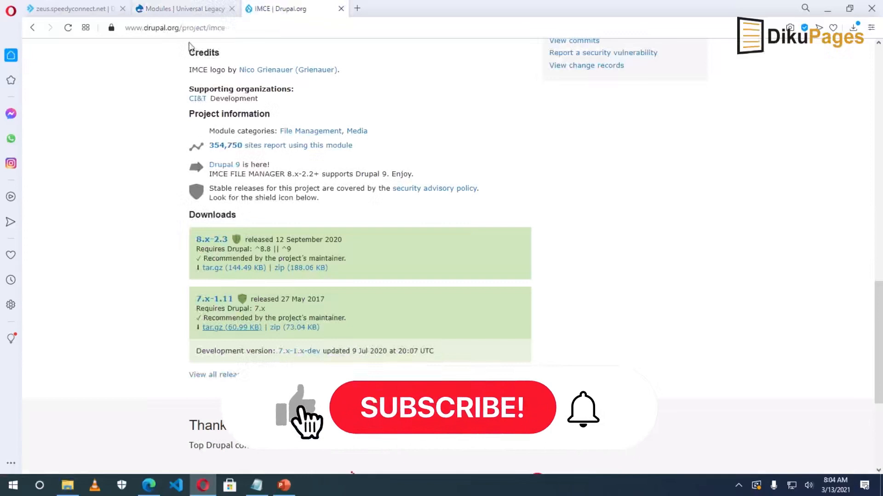
pyautogui.click(184, 9)
pyautogui.click(61, 284)
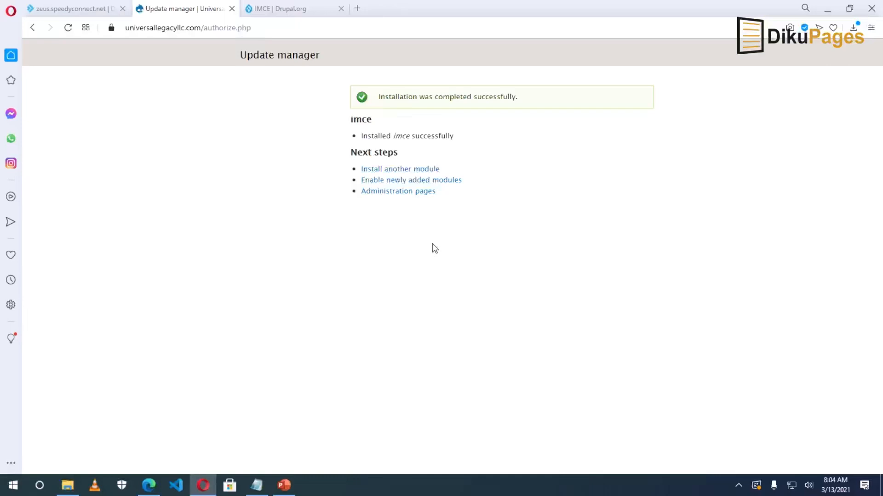
# Enable IMCE 7.x-1.11 and CKEditor 7.x-1.19 in the module list and save the configuration.
pyautogui.click(430, 181)
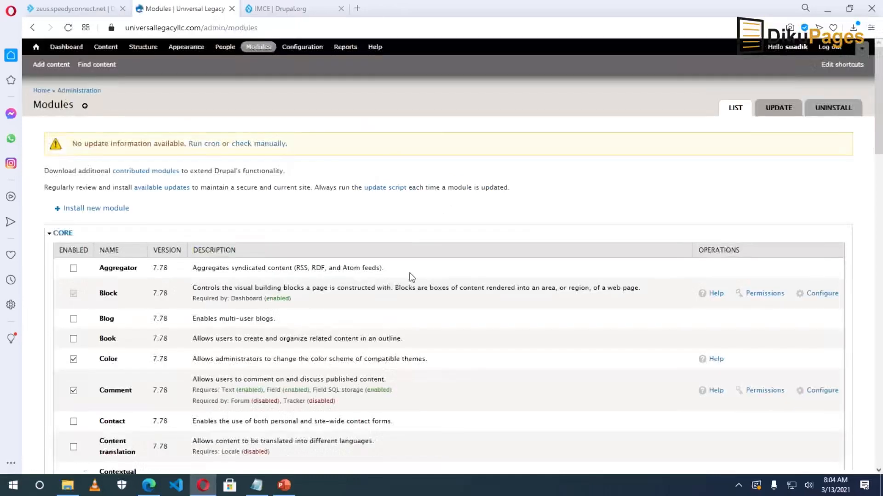
pyautogui.scroll(-20, 411, 278)
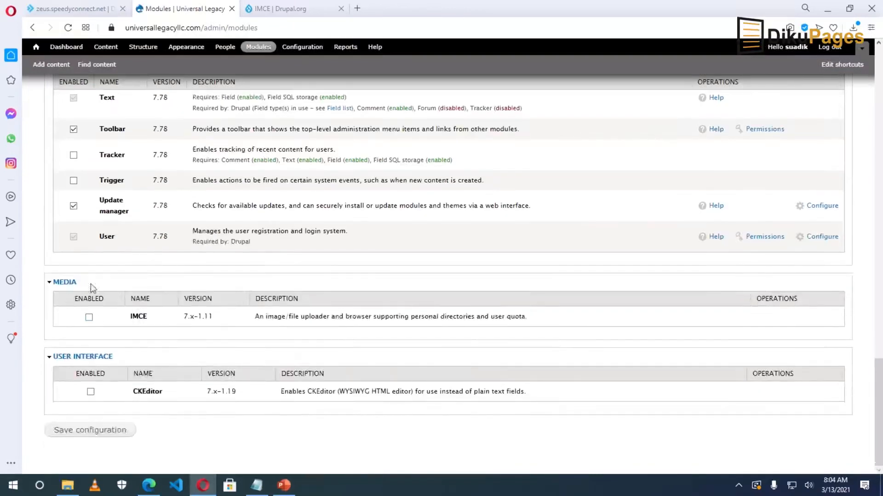
pyautogui.click(89, 318)
pyautogui.click(95, 432)
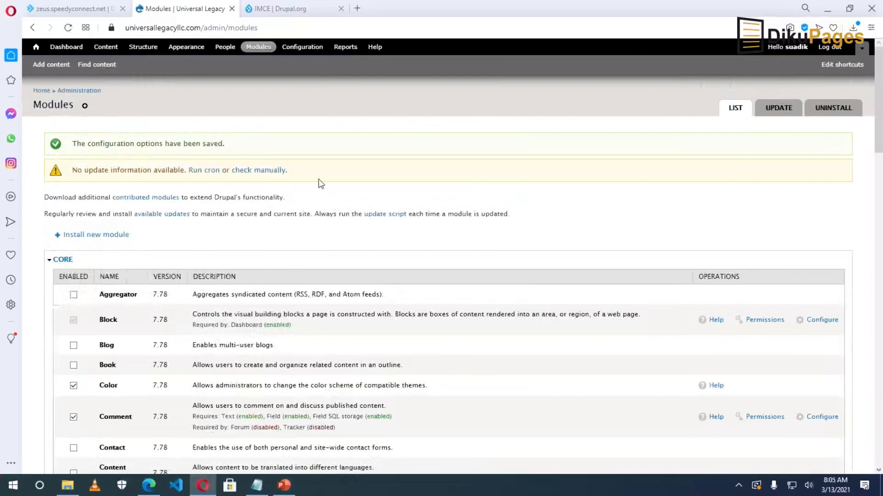
pyautogui.scroll(-15, 321, 183)
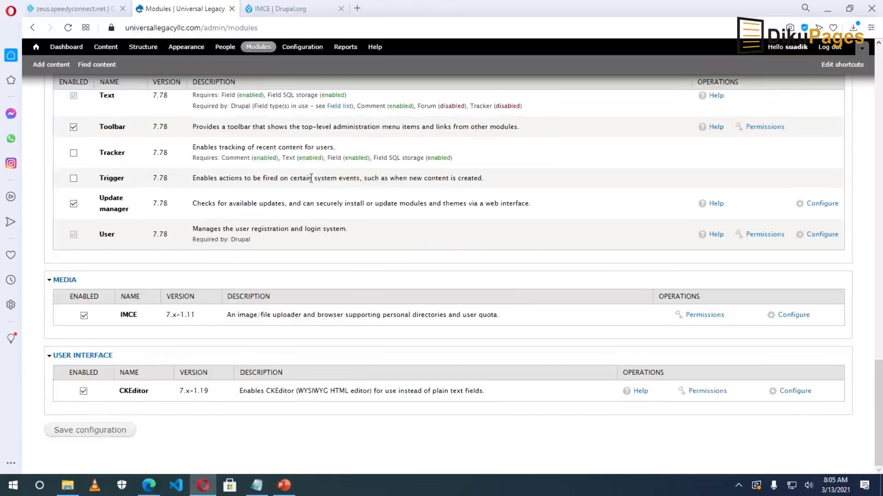
pyautogui.click(303, 47)
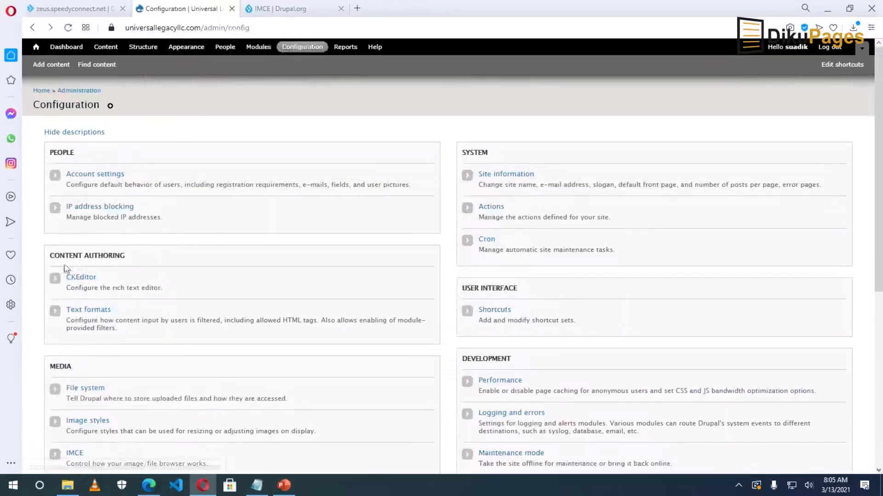
# Open the Advanced CKEditor profile for editing and expand its file browser settings.
pyautogui.click(87, 277)
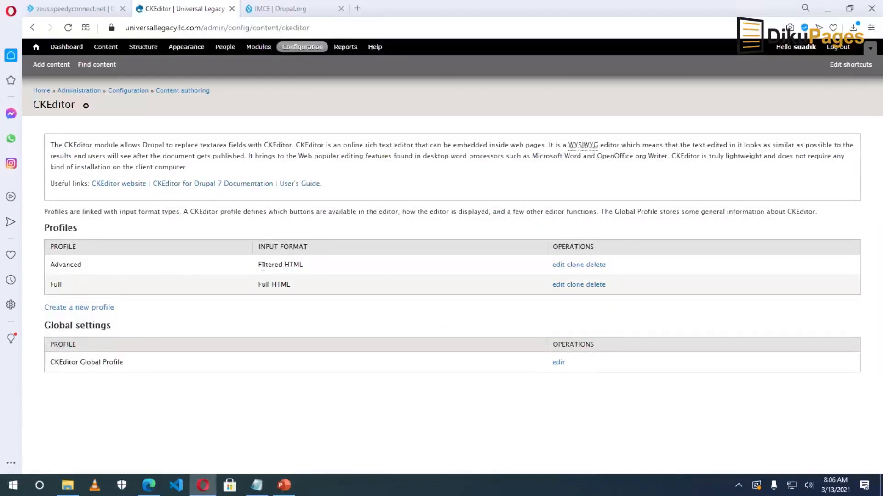
pyautogui.click(558, 266)
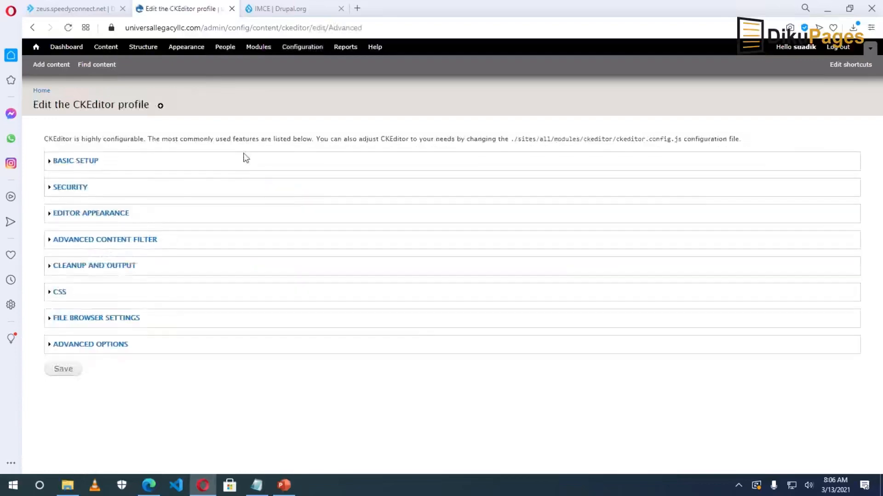
pyautogui.click(80, 324)
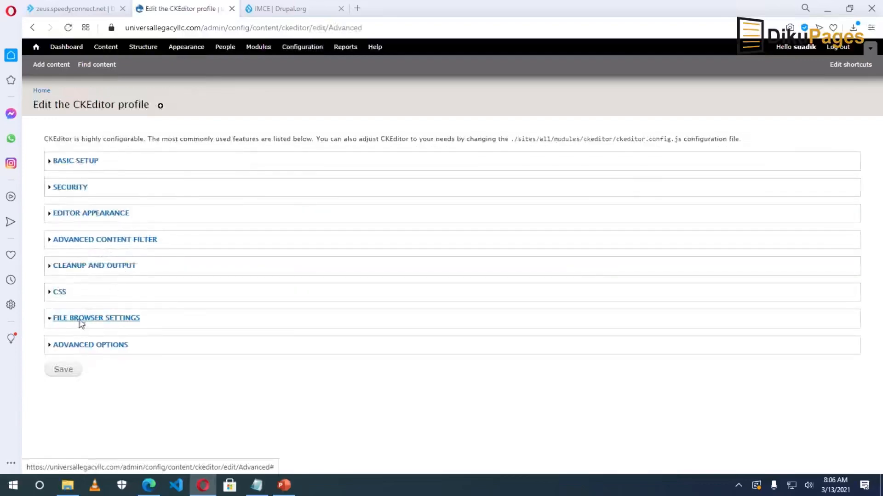
pyautogui.scroll(2, 114, 209)
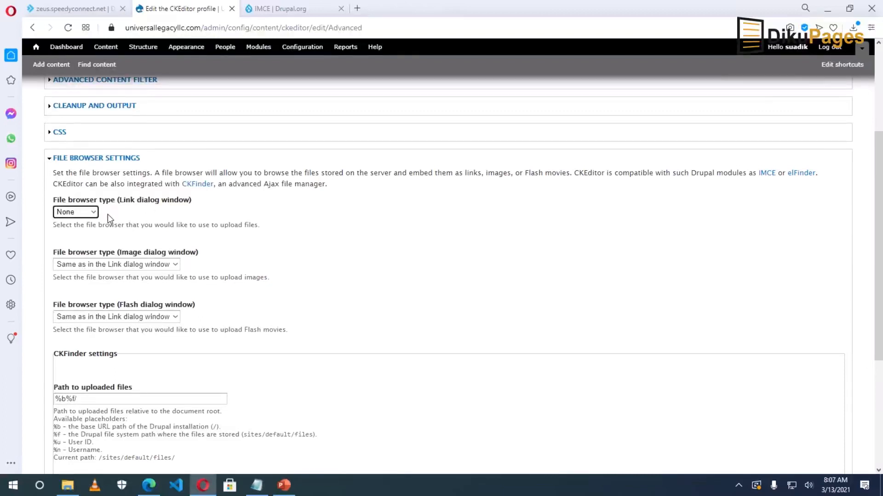
# Choose IMCE as the file browser for link, image and Flash dialogs, and save the profile.
pyautogui.click(93, 214)
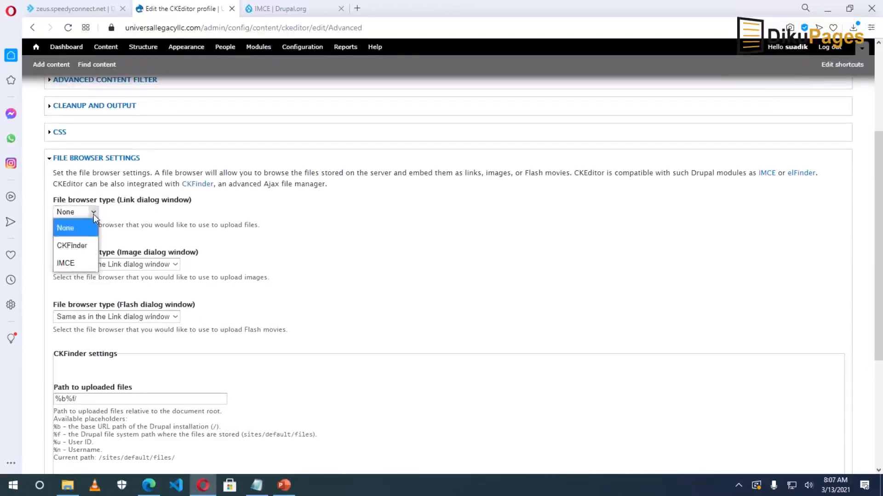
pyautogui.click(81, 265)
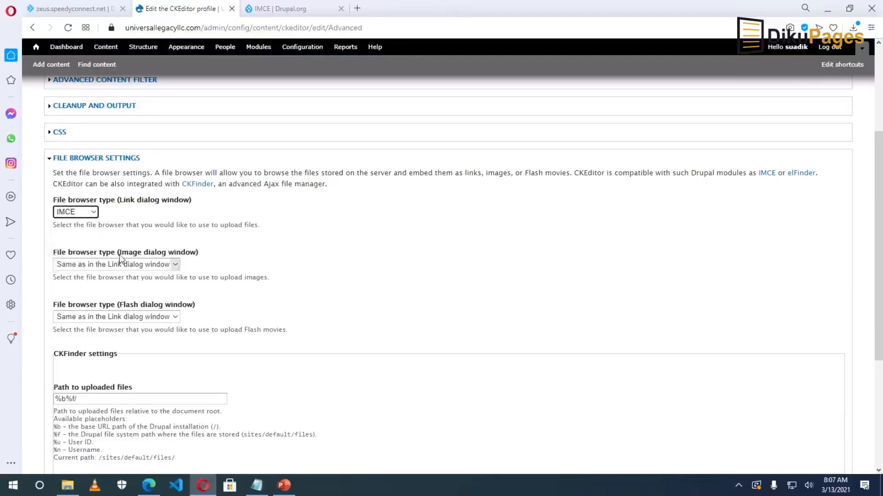
pyautogui.click(176, 265)
pyautogui.click(97, 315)
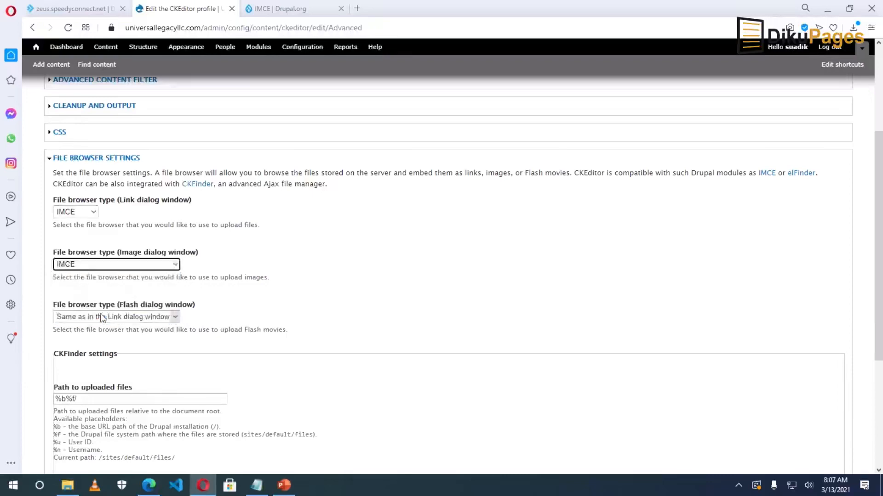
pyautogui.scroll(-2, 104, 310)
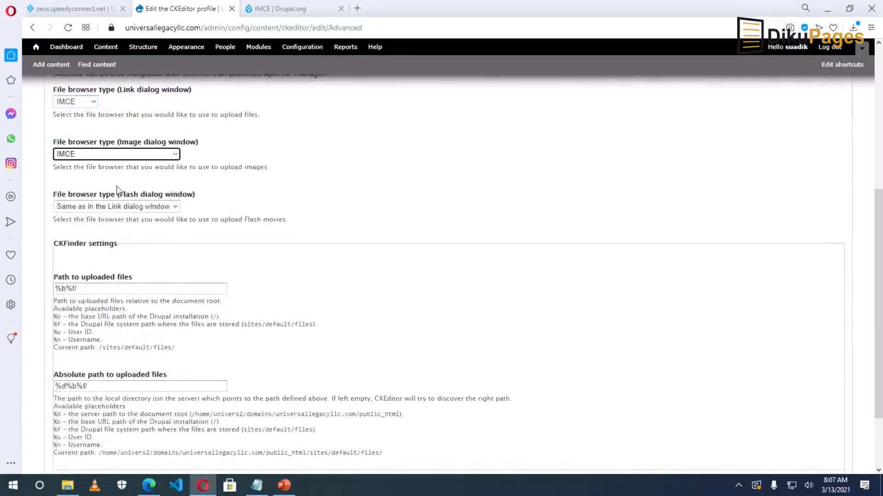
pyautogui.click(150, 209)
pyautogui.click(150, 209)
pyautogui.click(83, 257)
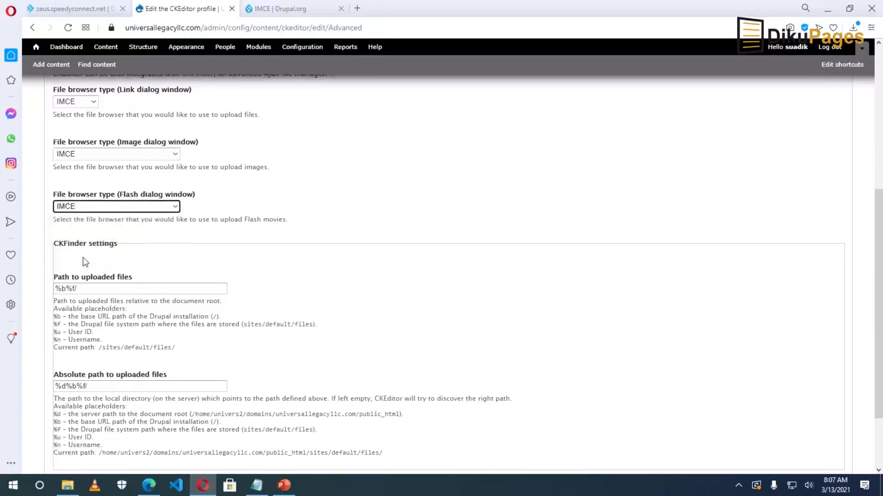
pyautogui.scroll(-5, 130, 315)
pyautogui.click(65, 437)
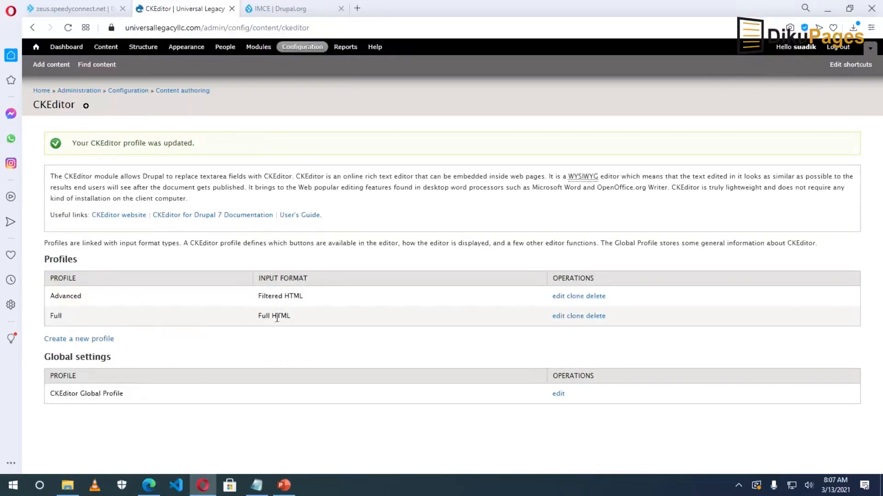
# In the Full profile, set the link, image and Flash dialog file browsers to IMCE and save.
pyautogui.click(558, 317)
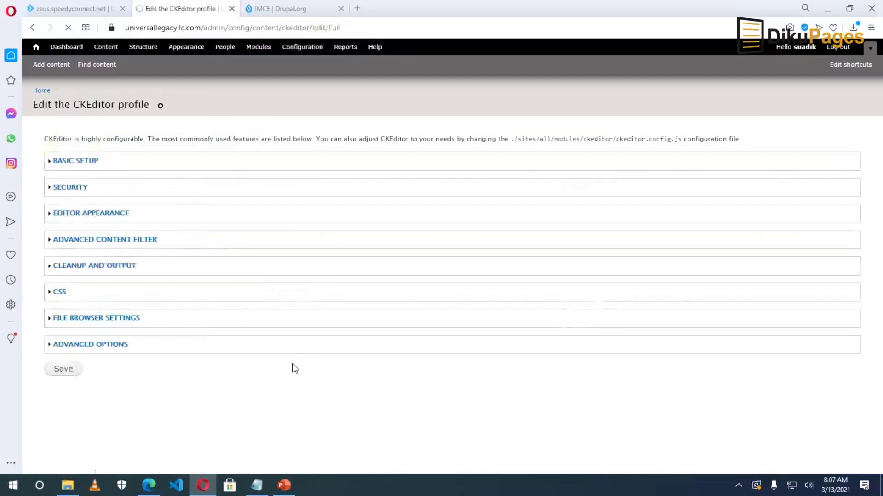
pyautogui.click(109, 320)
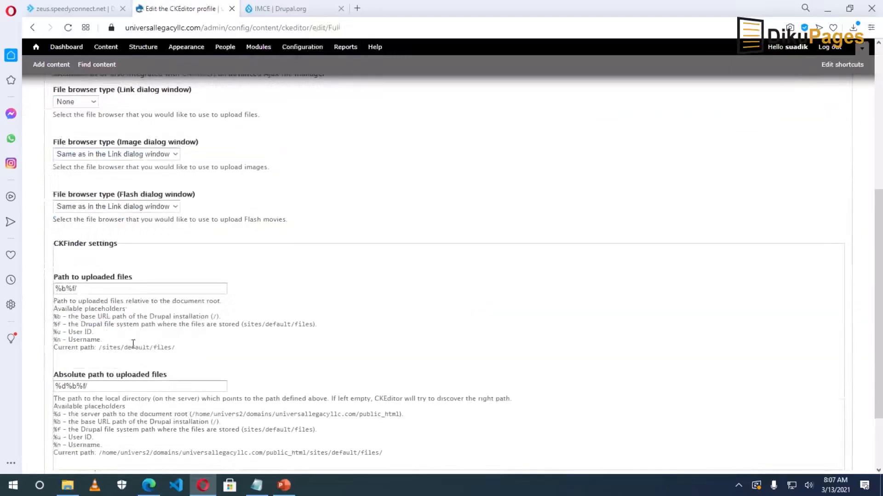
pyautogui.click(84, 102)
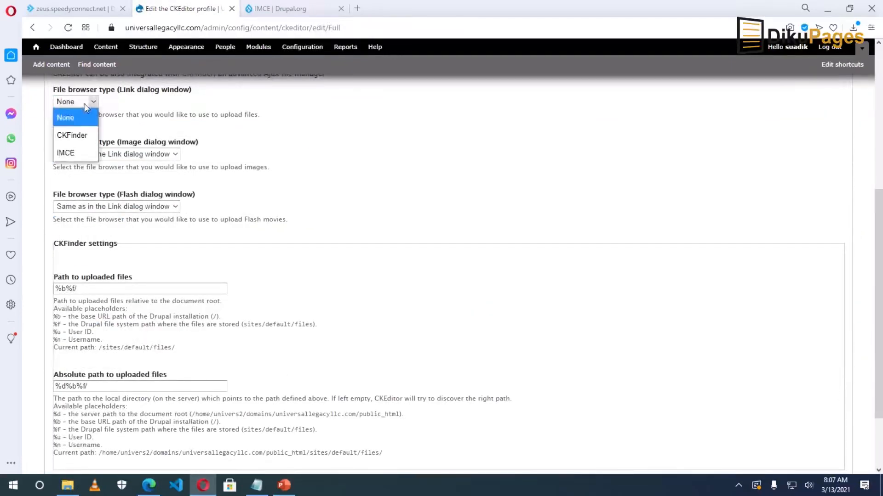
pyautogui.click(74, 152)
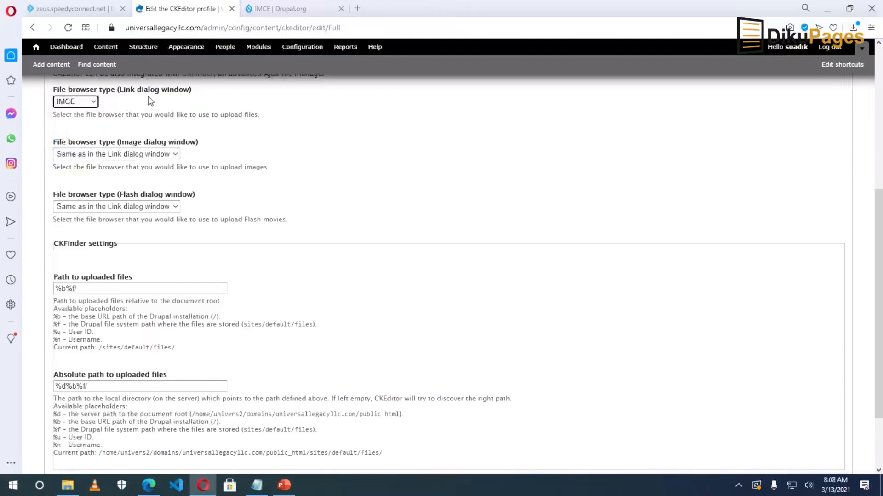
pyautogui.click(124, 155)
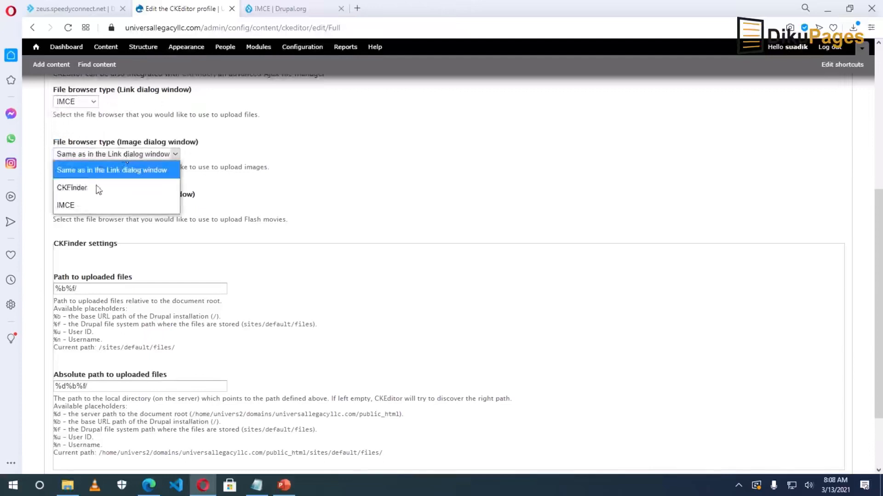
pyautogui.click(82, 205)
pyautogui.click(131, 206)
pyautogui.click(91, 257)
pyautogui.scroll(-2, 82, 256)
pyautogui.click(63, 437)
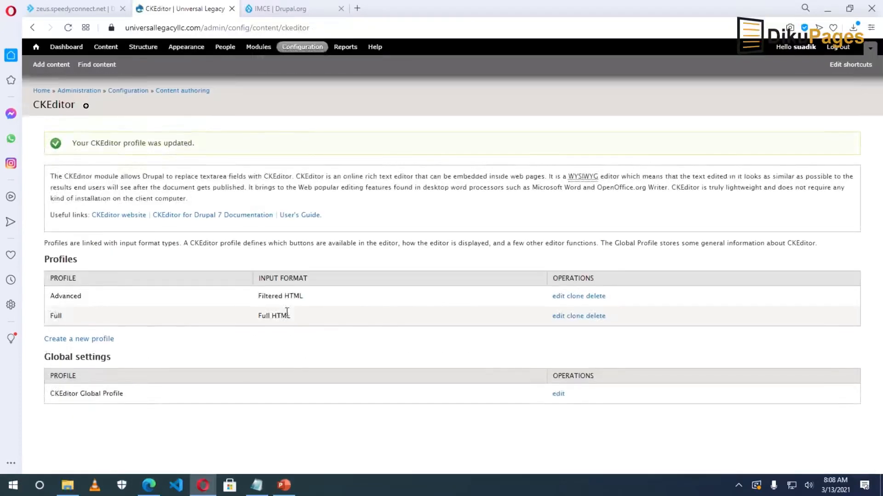
# Go to Add content and start a new Basic page.
pyautogui.click(49, 68)
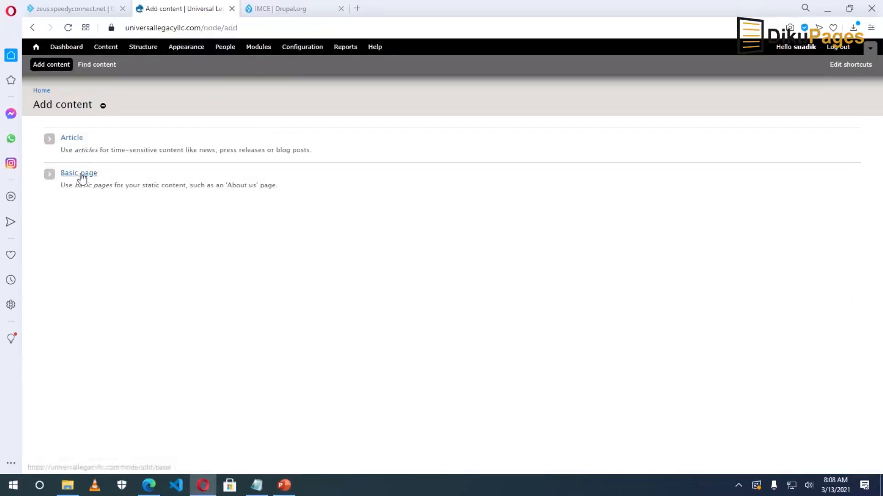
pyautogui.click(82, 176)
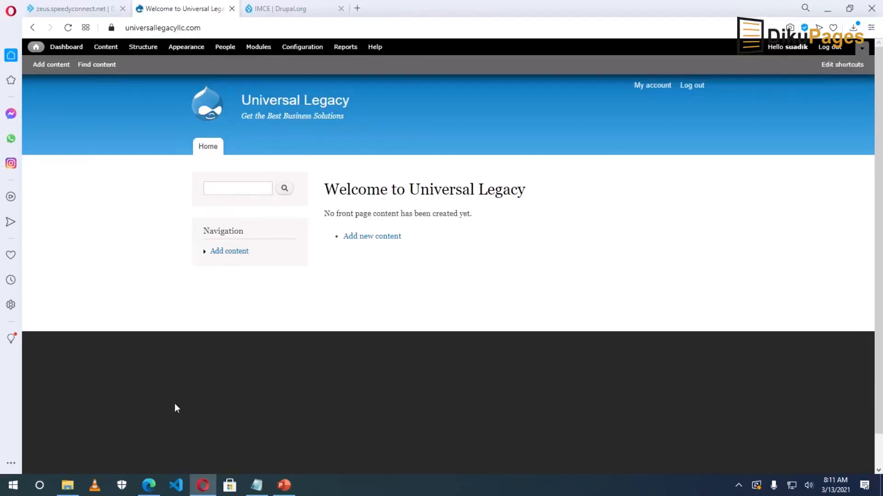
# Search drupal.org for 'star' and open the Starfish Responsive Theme project page.
pyautogui.click(272, 12)
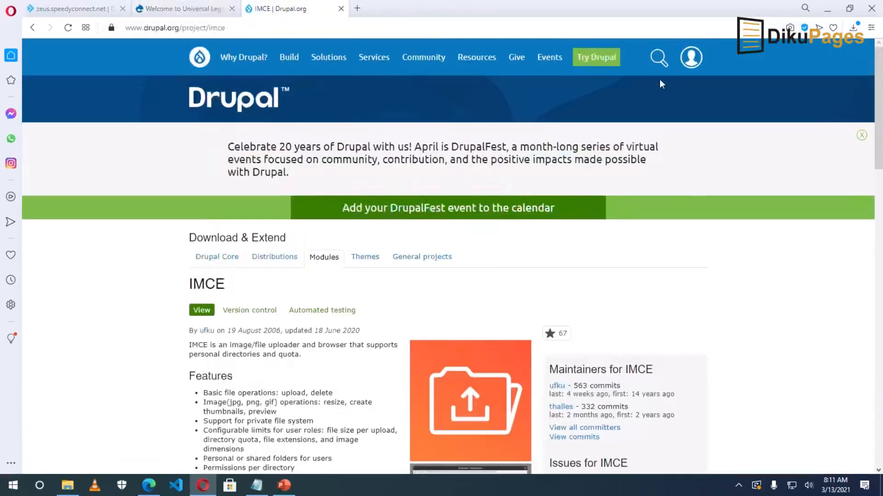
pyautogui.click(659, 57)
pyautogui.write('starfish')
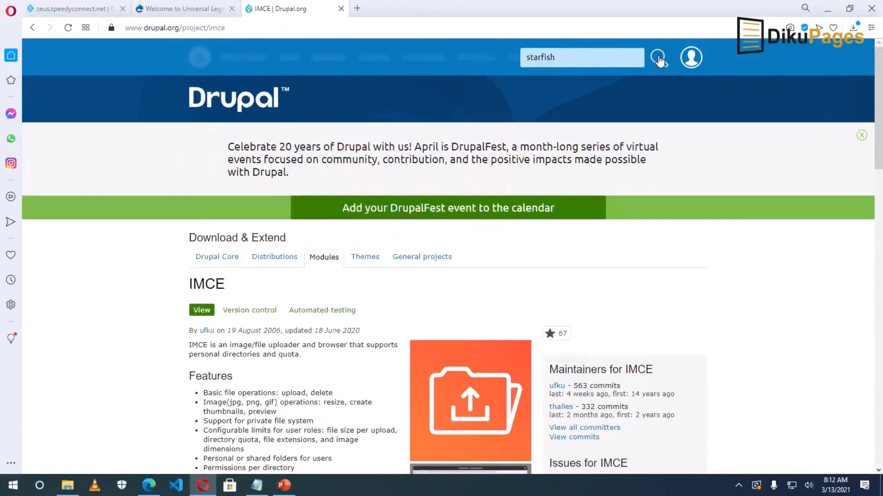
pyautogui.press('Return')
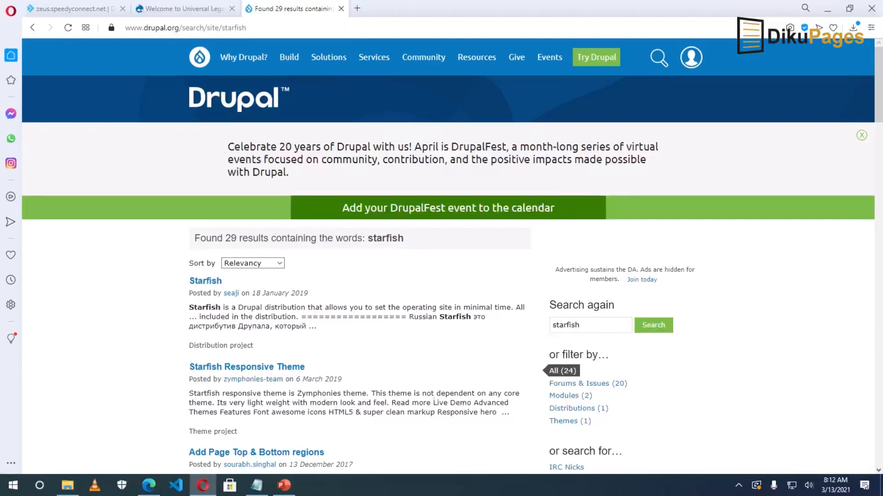
pyautogui.click(264, 368)
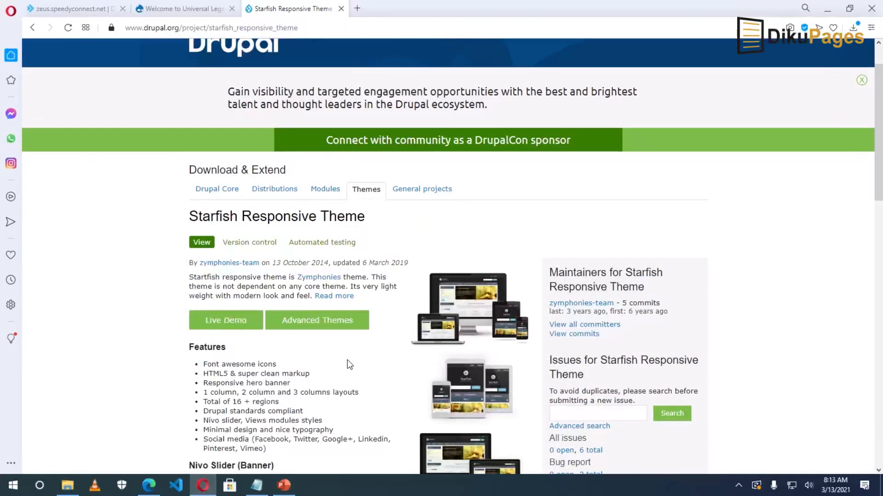
# Copy the 7.x-1.3 tar.gz download link address and return to the Universal Legacy site.
pyautogui.scroll(-3, 346, 359)
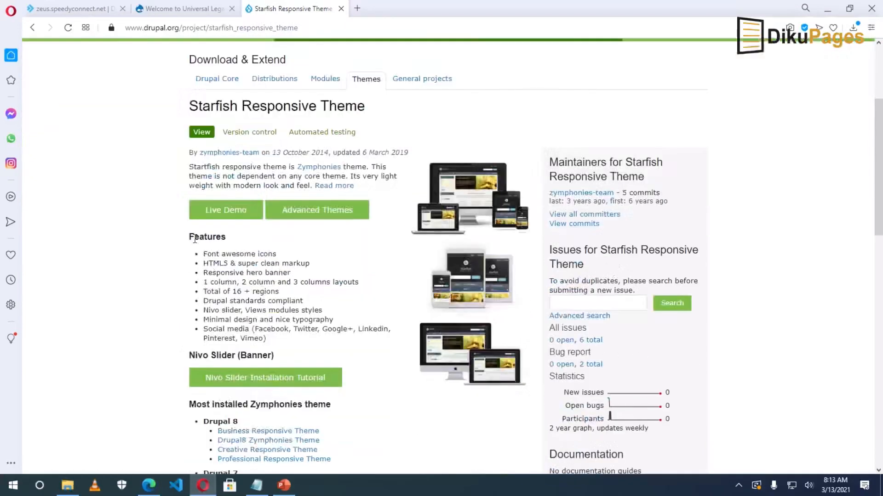
pyautogui.moveTo(209, 251); pyautogui.dragTo(271, 346)
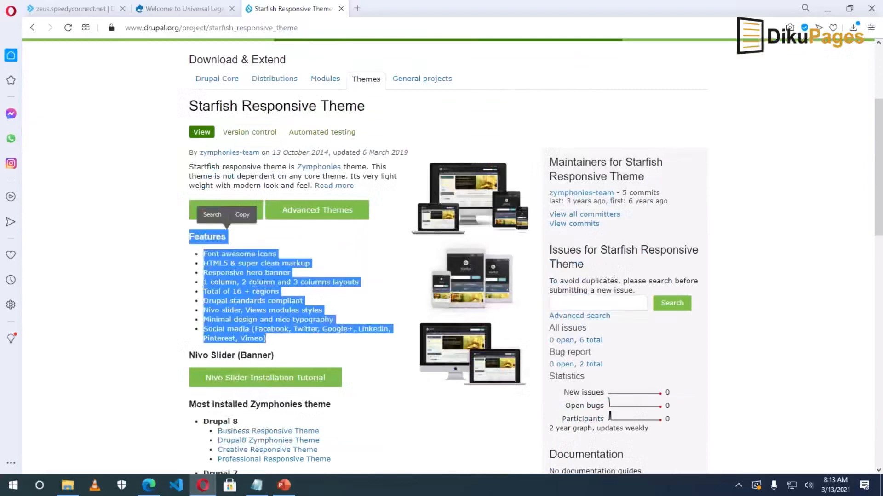
pyautogui.scroll(-15, 286, 322)
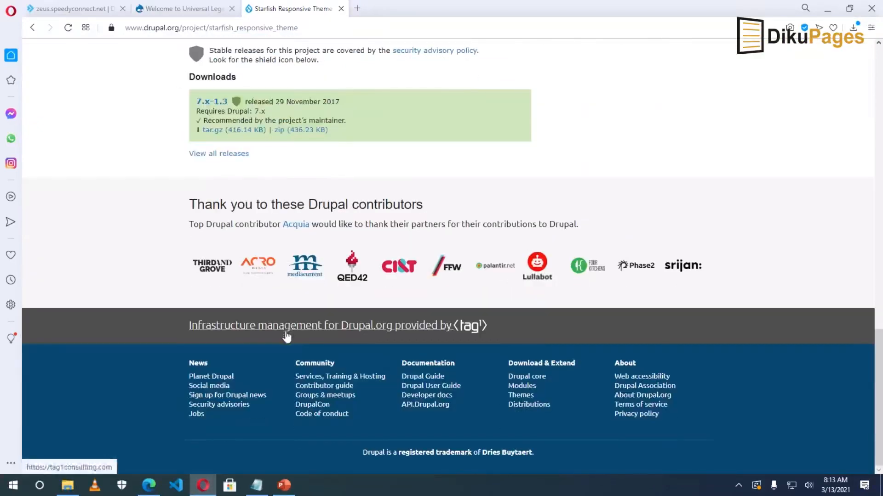
pyautogui.scroll(1, 230, 276)
pyautogui.rightClick(215, 188)
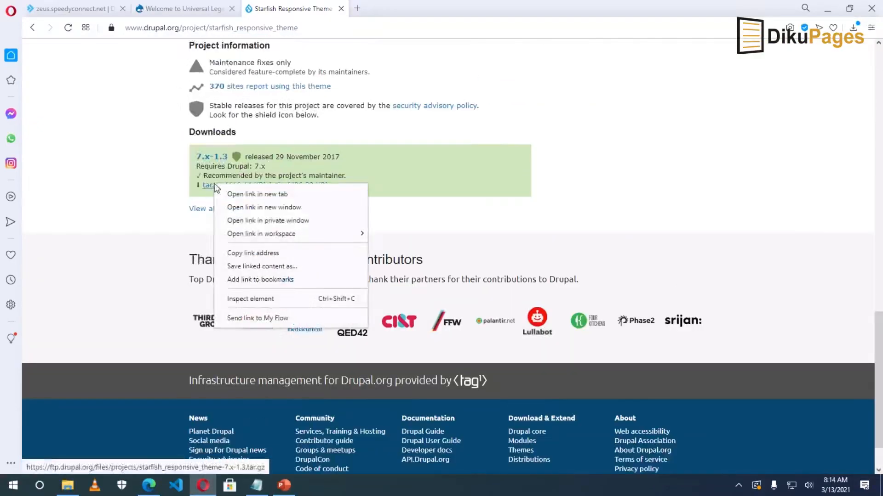
pyautogui.click(251, 254)
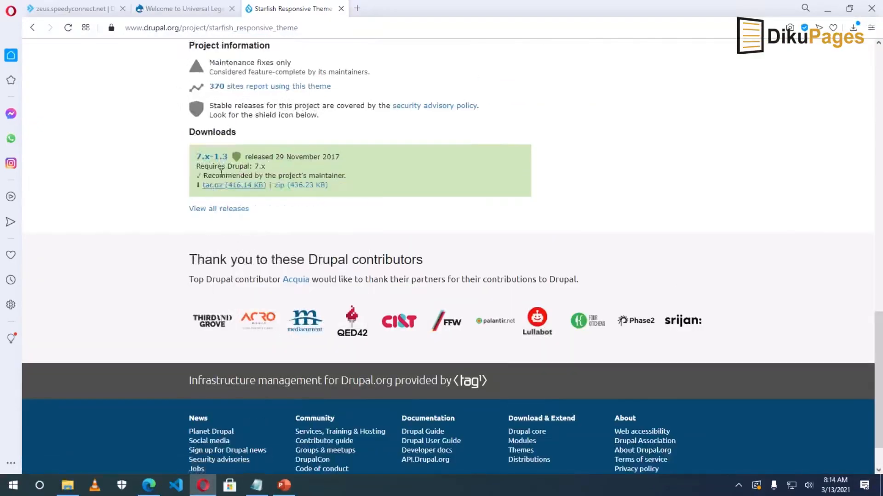
pyautogui.click(186, 10)
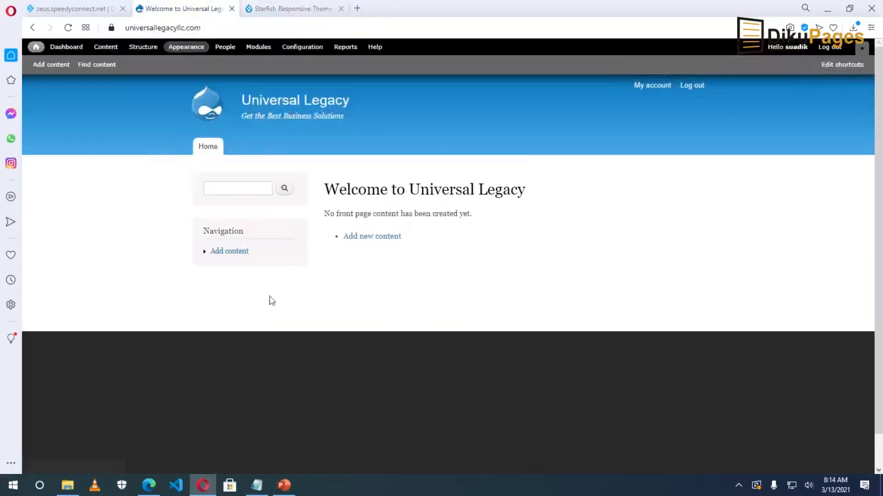
# Install the Starfish theme by pasting its 7.x-1.3 tar.gz URL into Install new theme.
pyautogui.click(186, 51)
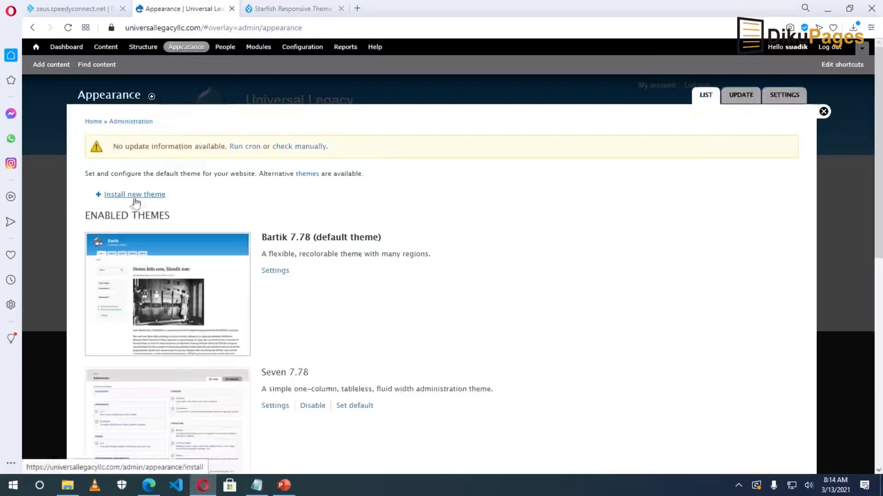
pyautogui.click(132, 196)
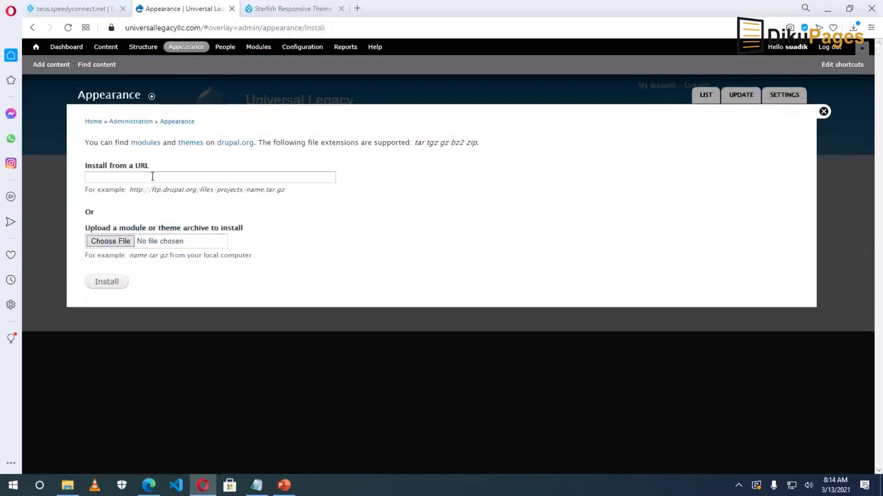
pyautogui.rightClick(118, 177)
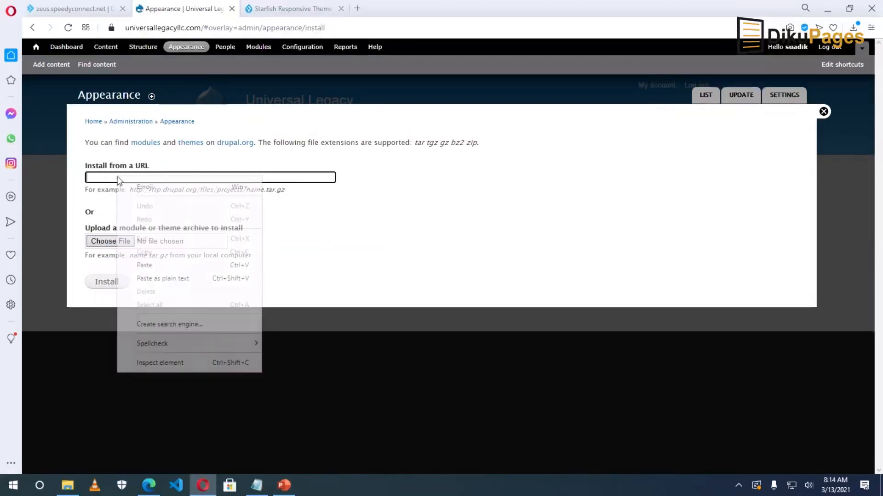
pyautogui.click(159, 265)
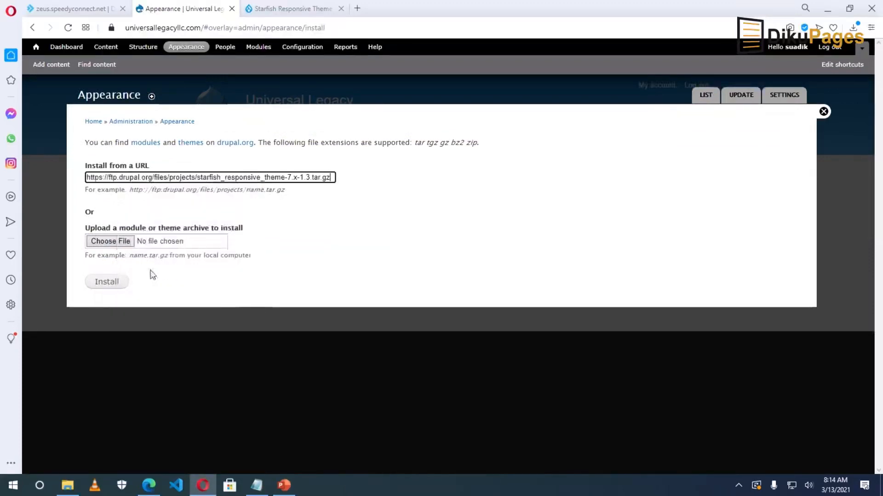
pyautogui.click(111, 286)
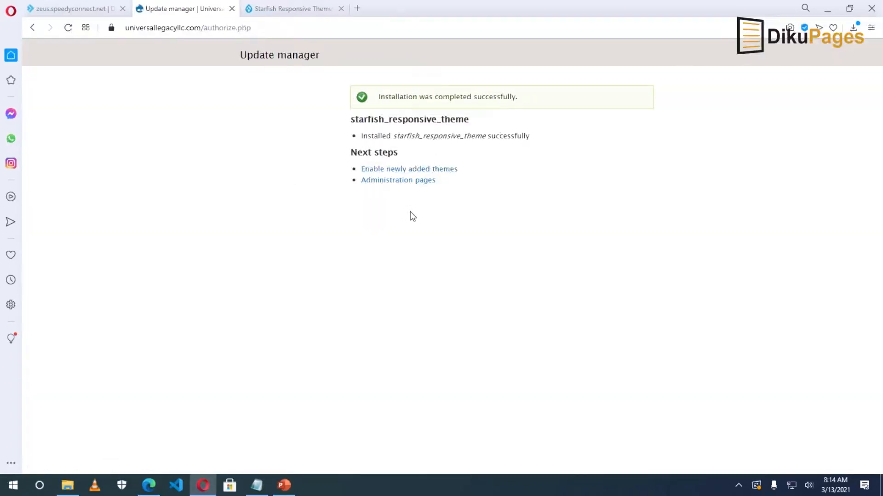
pyautogui.click(406, 171)
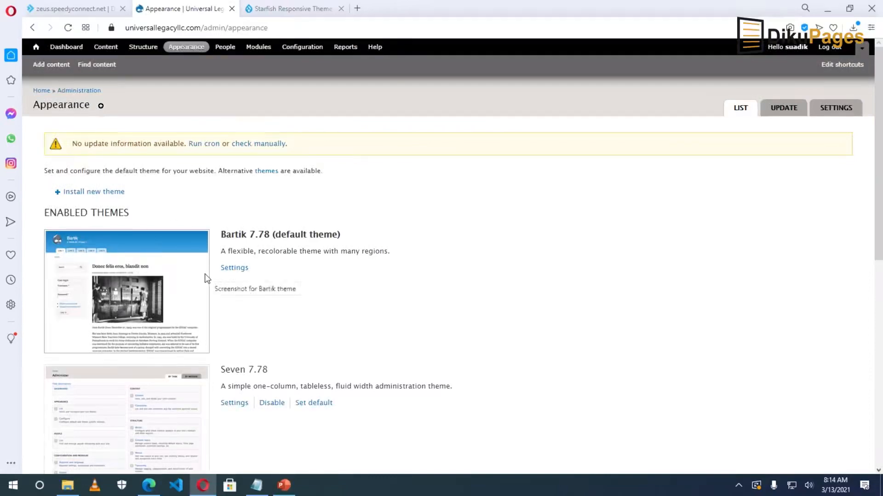
# Enable Starfish Responsive Theme 7.x-1.3 as the default theme and view the front page.
pyautogui.scroll(-8, 205, 278)
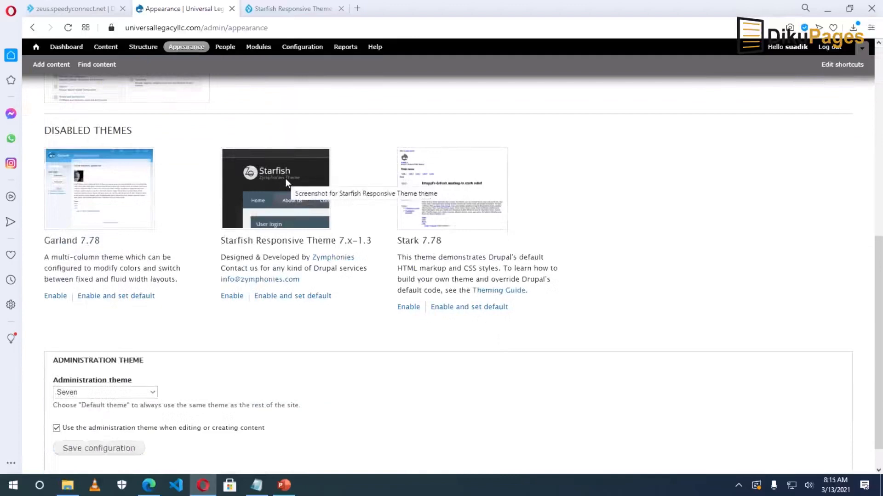
pyautogui.click(285, 299)
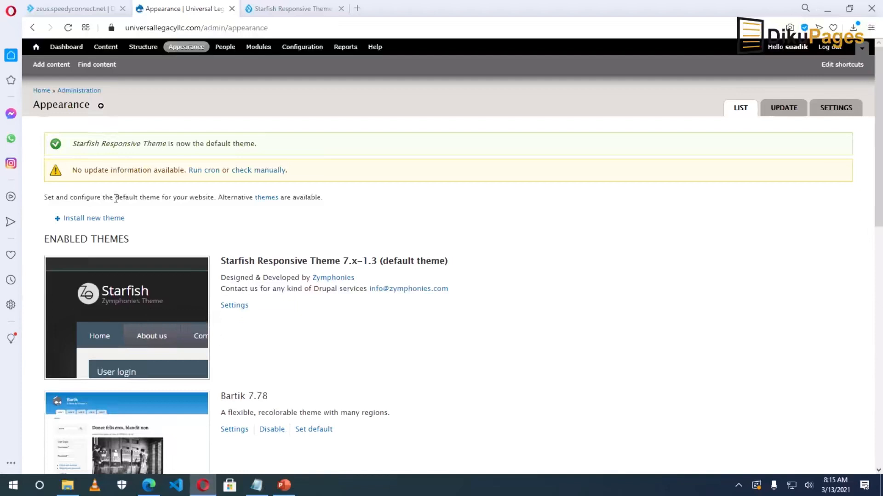
pyautogui.click(41, 92)
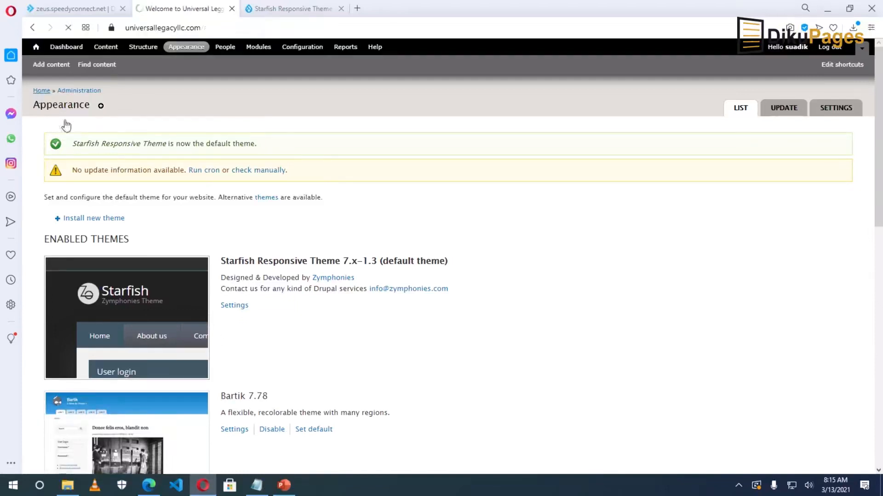
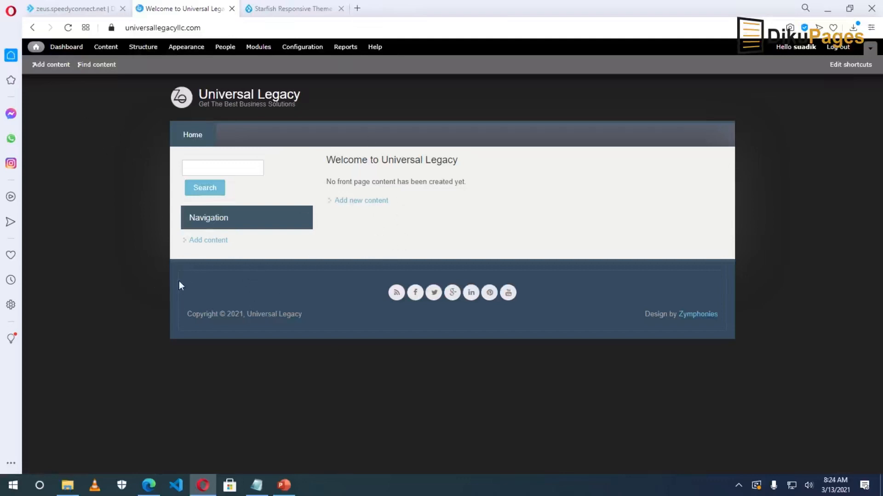
# Open Add content and point out the Article and Basic page content types.
pyautogui.click(49, 65)
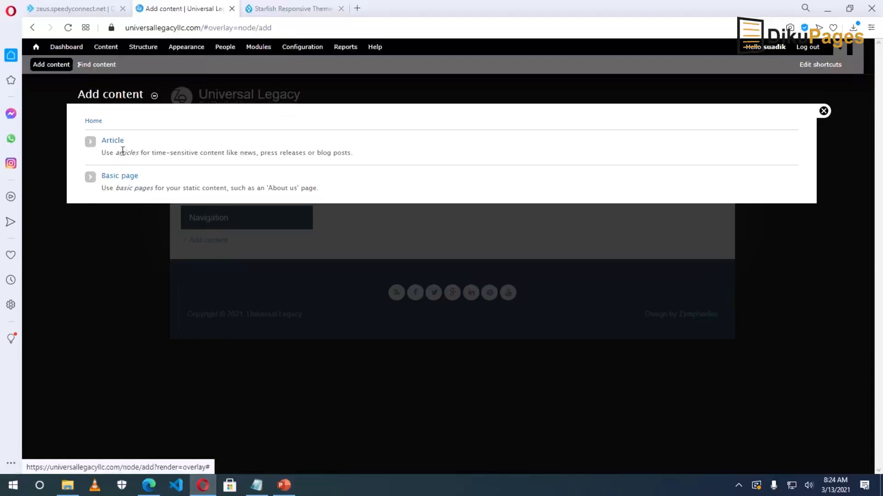
pyautogui.moveTo(130, 139); pyautogui.dragTo(94, 142)
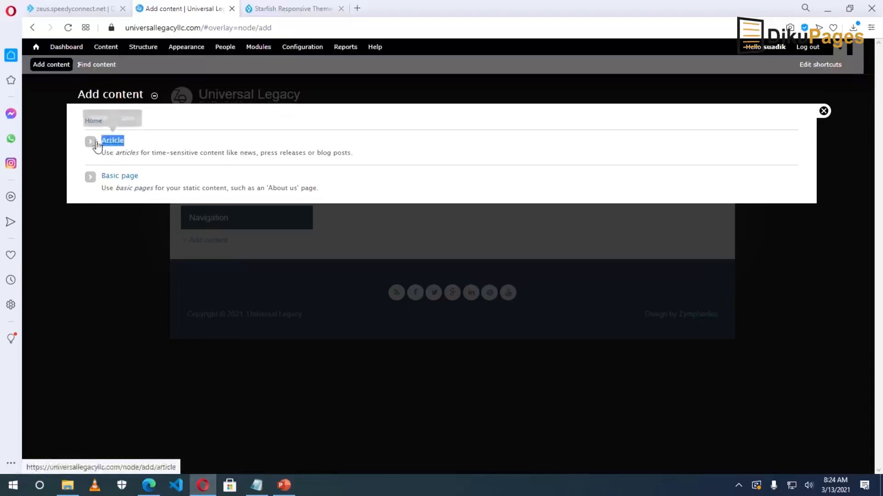
pyautogui.moveTo(145, 183); pyautogui.dragTo(87, 177)
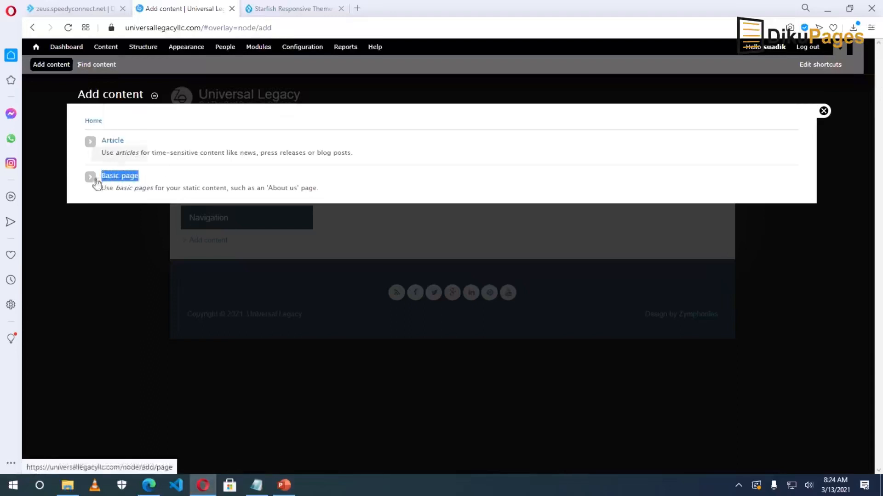
pyautogui.click(94, 183)
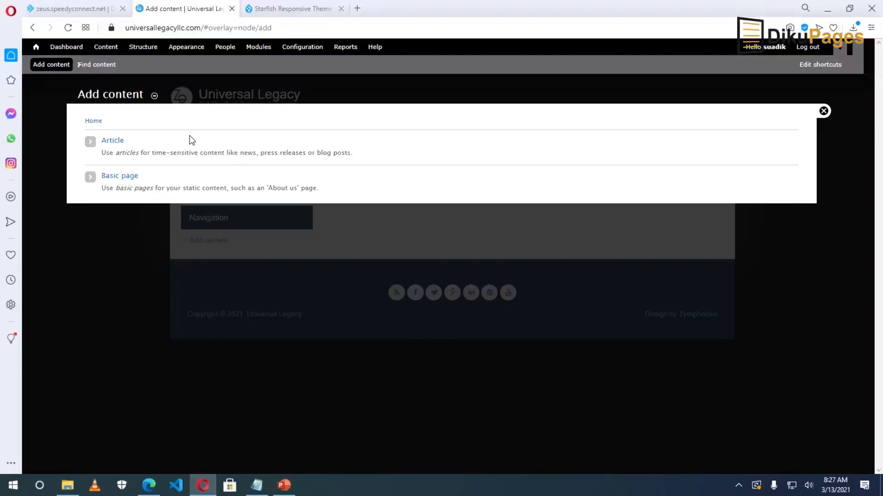
# Start a new Basic page titled 'About Us' and place the cursor in its body.
pyautogui.click(126, 183)
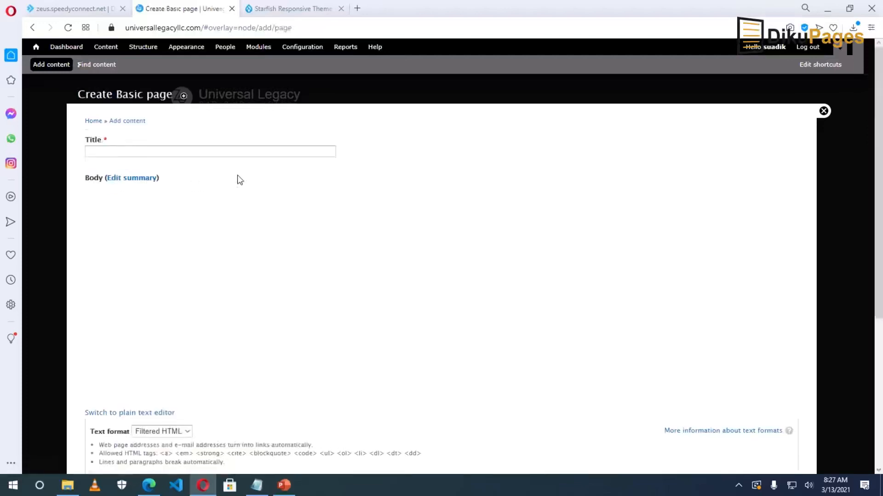
pyautogui.click(146, 151)
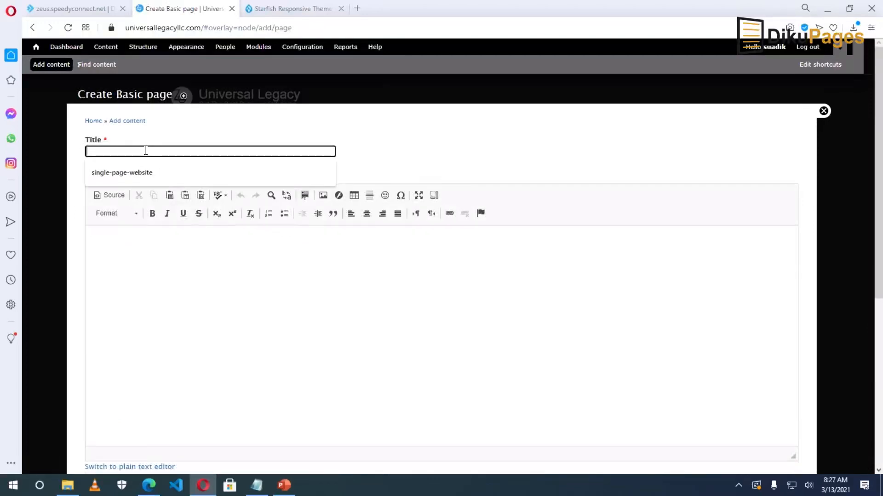
pyautogui.write('About Us')
pyautogui.click(172, 278)
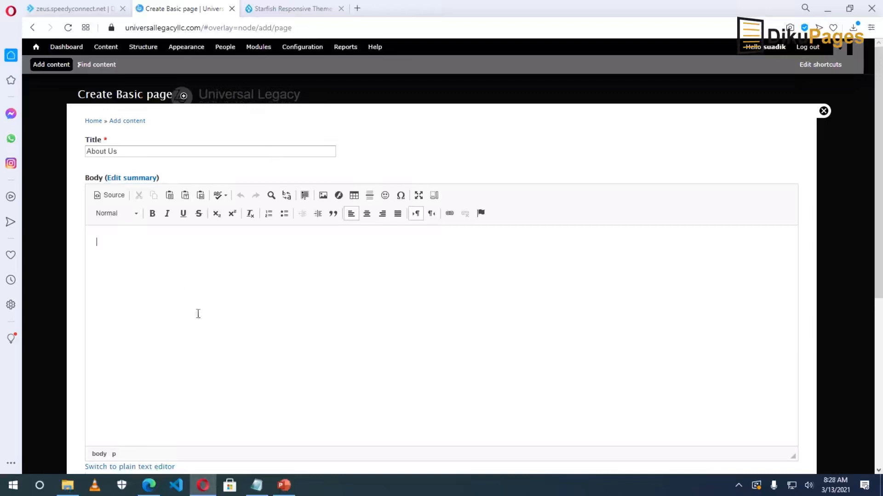
pyautogui.click(357, 9)
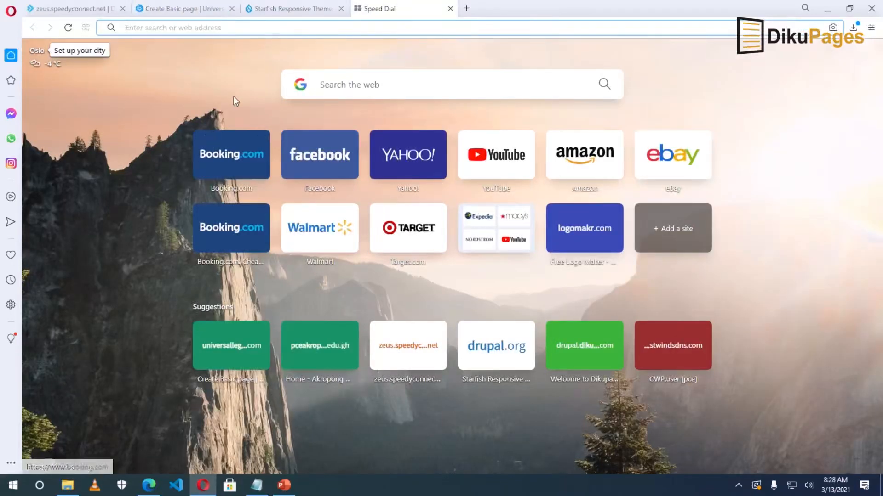
# Search Google for dummy content and copy the standard Lorem Ipsum paragraph from lipsum.com.
pyautogui.write('du')
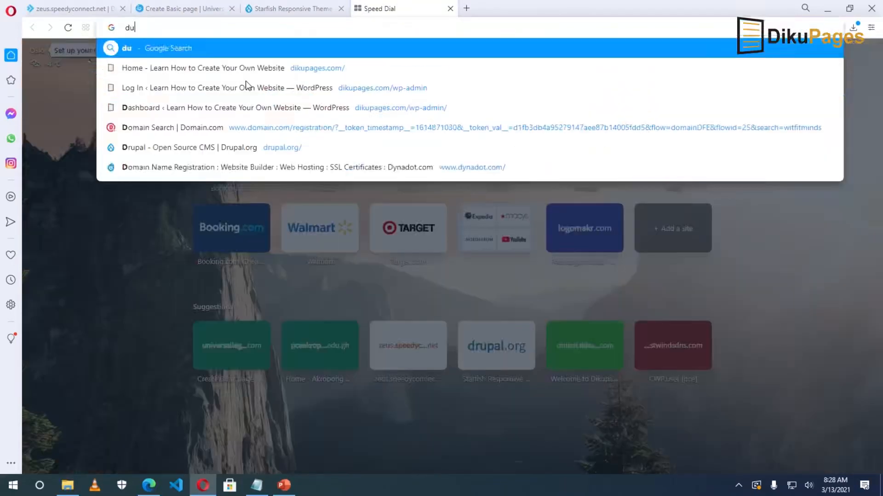
pyautogui.write('mmy conte')
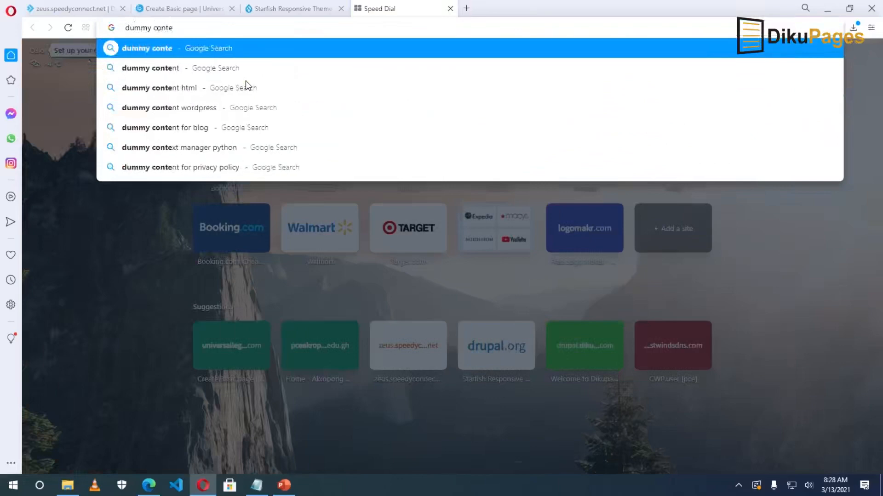
pyautogui.press('Return')
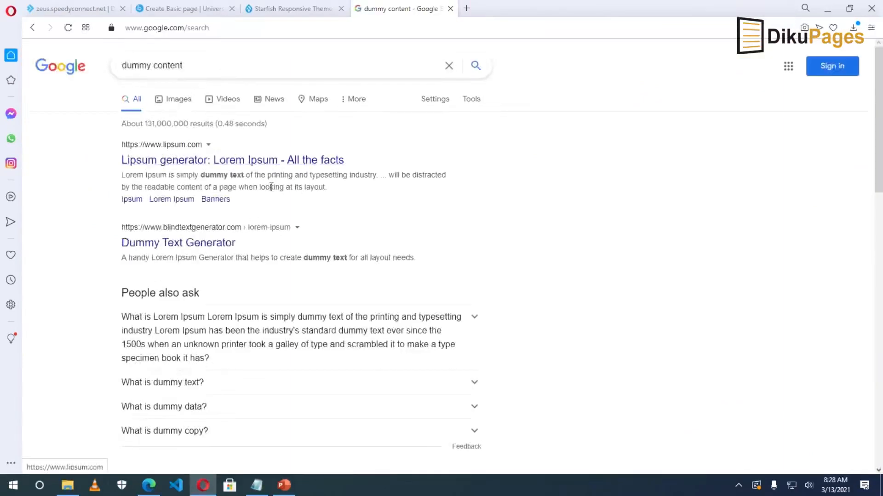
pyautogui.click(177, 161)
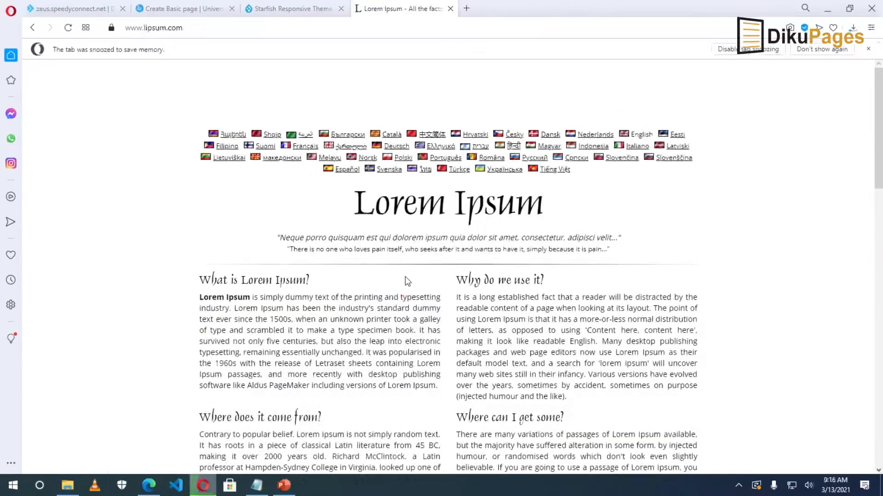
pyautogui.scroll(-5, 405, 278)
pyautogui.scroll(-7, 405, 277)
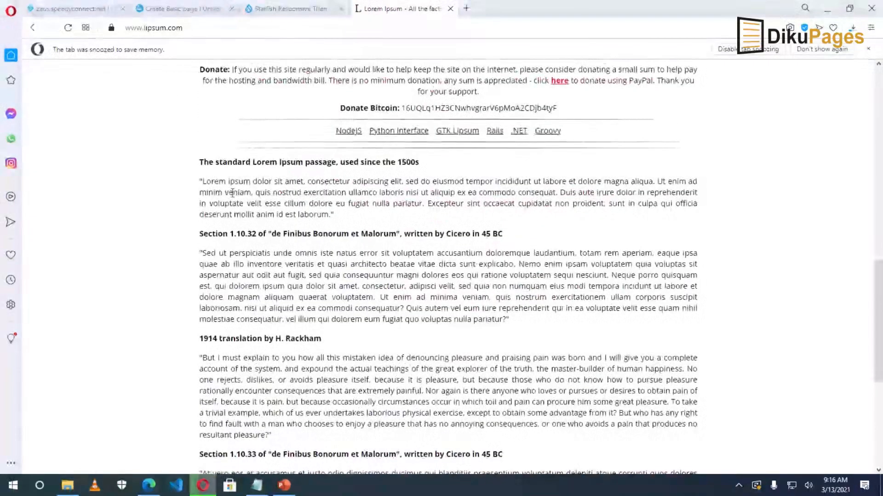
pyautogui.moveTo(202, 181); pyautogui.dragTo(330, 214)
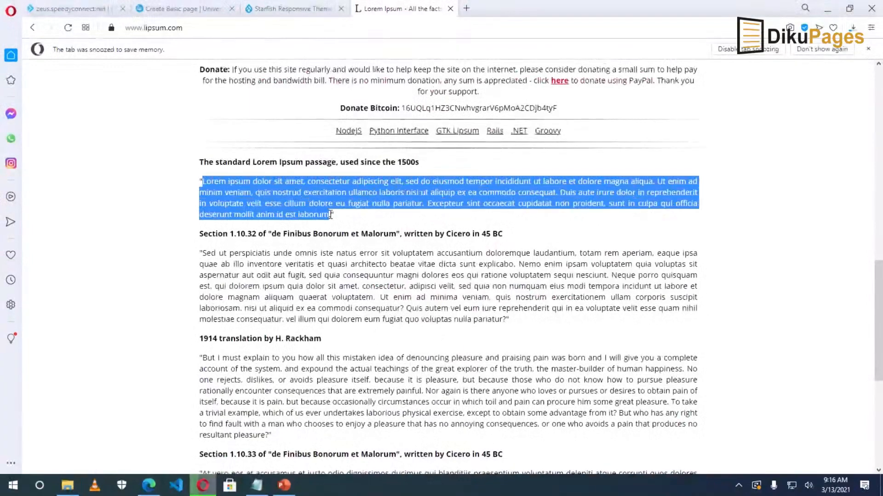
pyautogui.rightClick(293, 195)
pyautogui.click(332, 240)
pyautogui.click(198, 11)
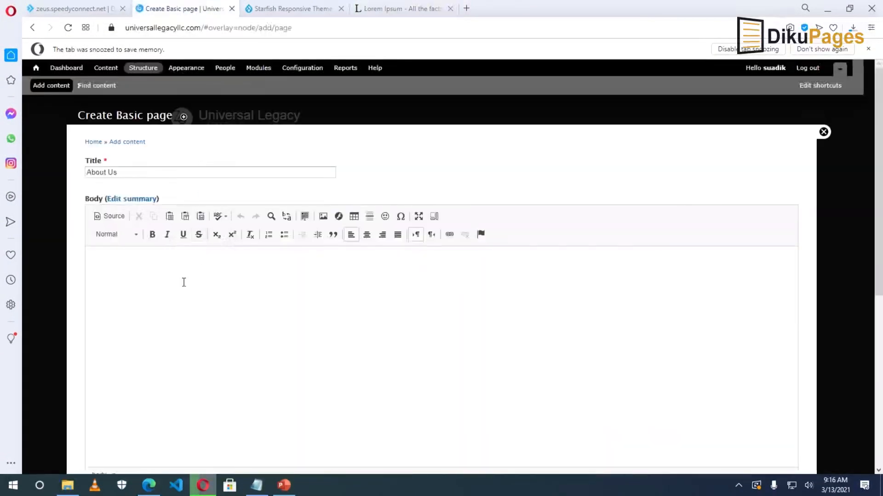
# Paste three Lorem Ipsum paragraphs with 'Our Mission' and 'Our Vision' heading lines between them.
pyautogui.click(183, 284)
pyautogui.hotkey('ctrl', 'v')
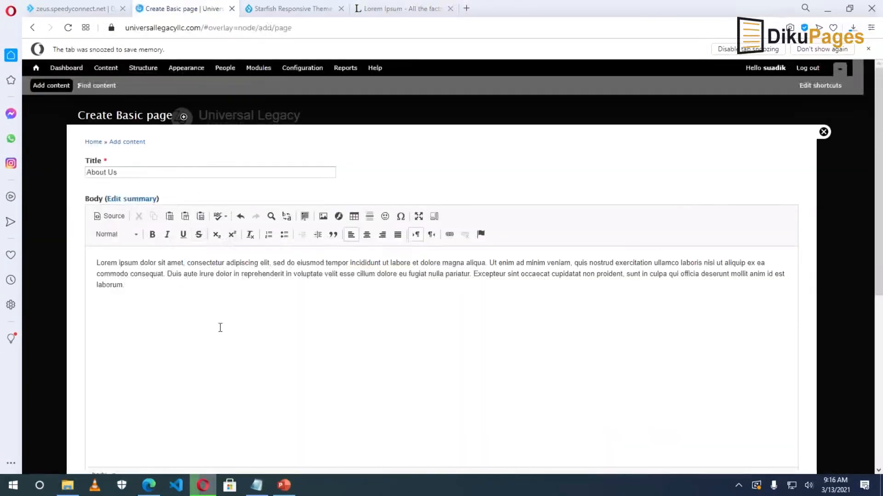
pyautogui.hotkey('ctrl', 'v')
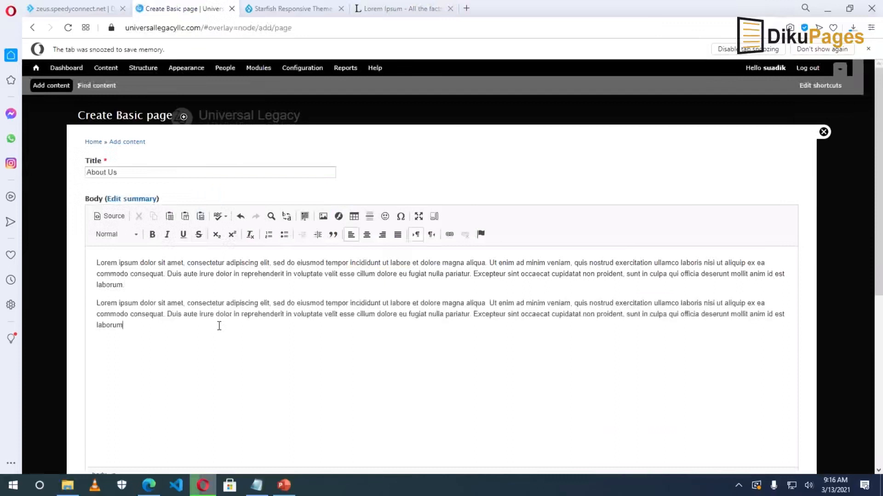
pyautogui.write('.')
pyautogui.click(96, 305)
pyautogui.write('Our Mission')
pyautogui.press('Return')
pyautogui.click(153, 353)
pyautogui.write('Our')
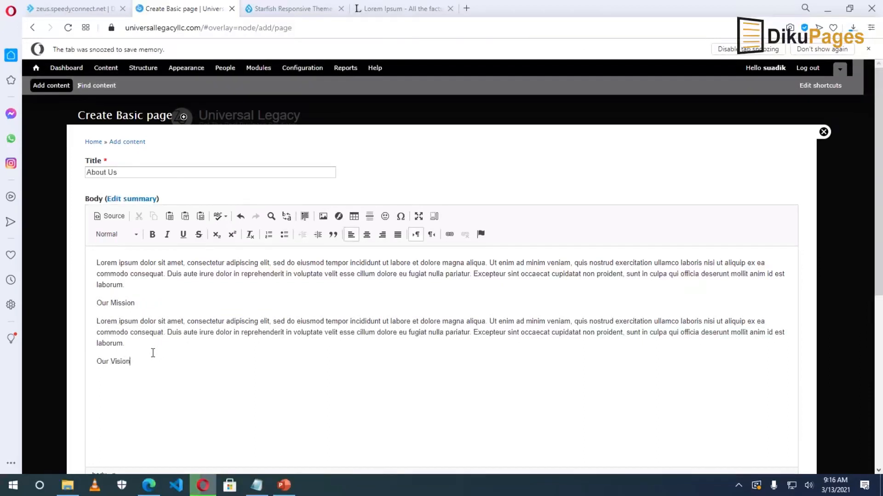
pyautogui.hotkey('ctrl', 'v')
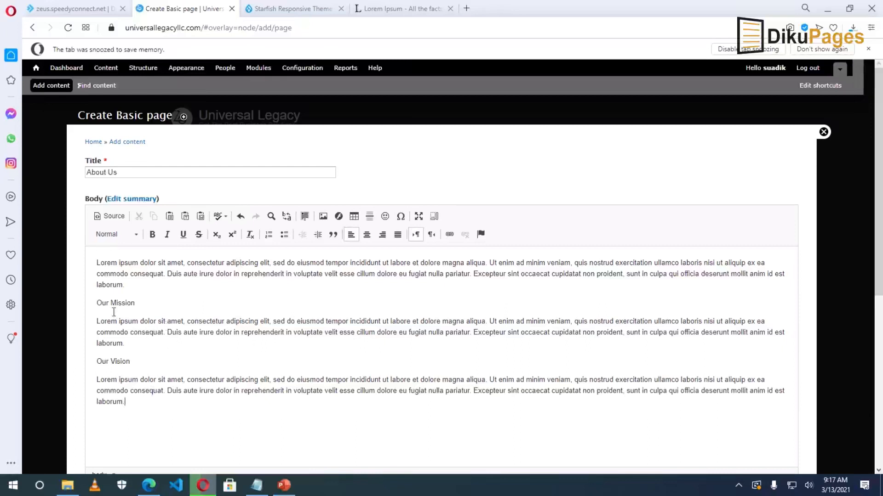
# Make the 'Our Mission' and 'Our Vision' headings bold.
pyautogui.moveTo(137, 304); pyautogui.dragTo(95, 303)
pyautogui.click(153, 235)
pyautogui.moveTo(137, 362); pyautogui.dragTo(95, 362)
pyautogui.click(152, 235)
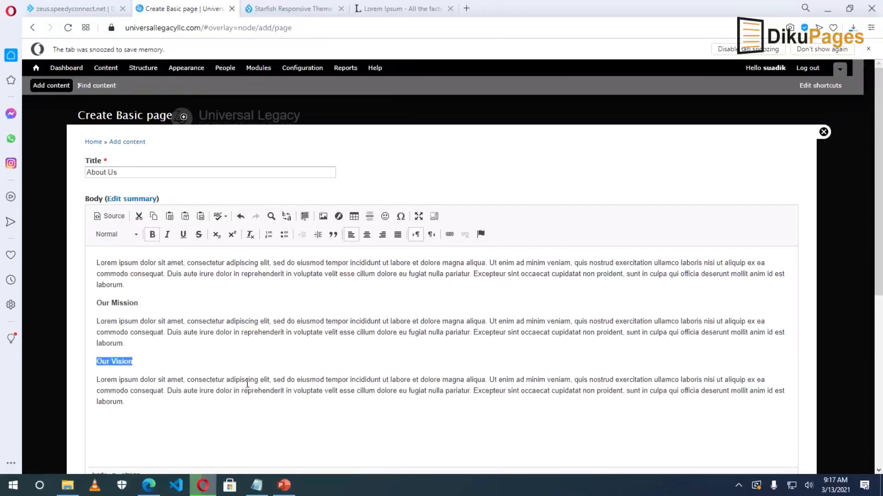
pyautogui.scroll(-6, 248, 381)
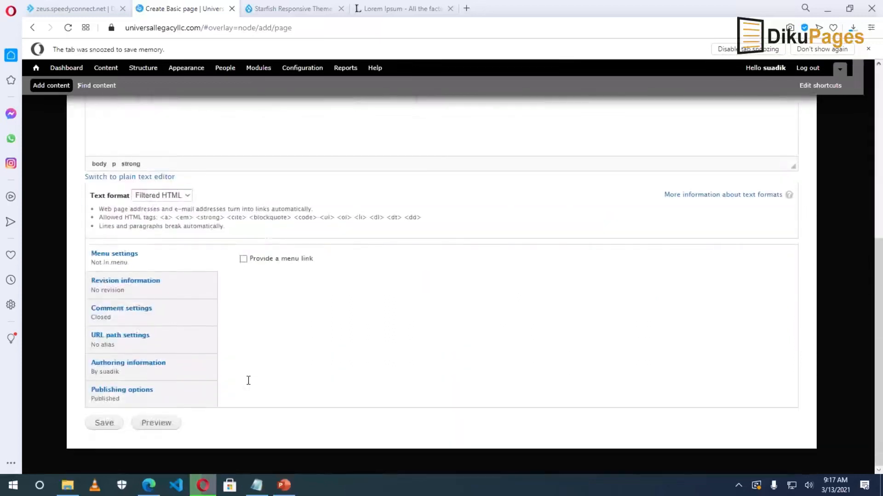
# Set the body to Full HTML and add an 'About Us' menu link described 'Who We Are'.
pyautogui.click(159, 196)
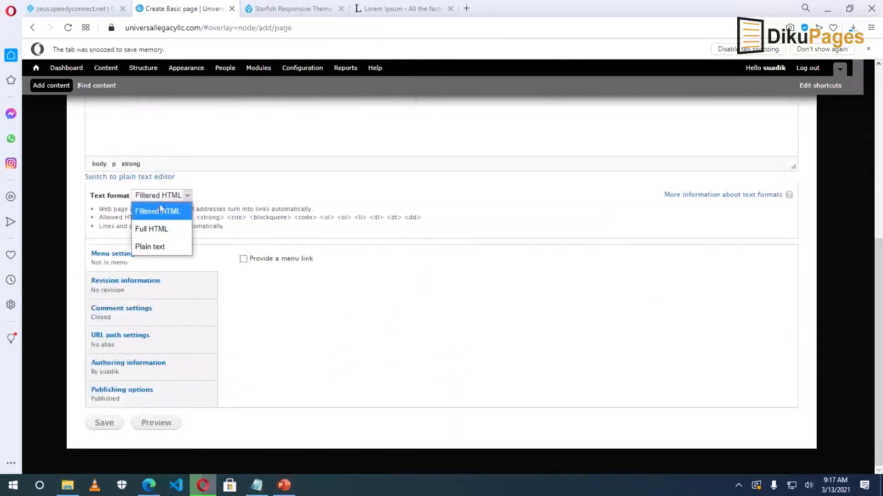
pyautogui.click(159, 229)
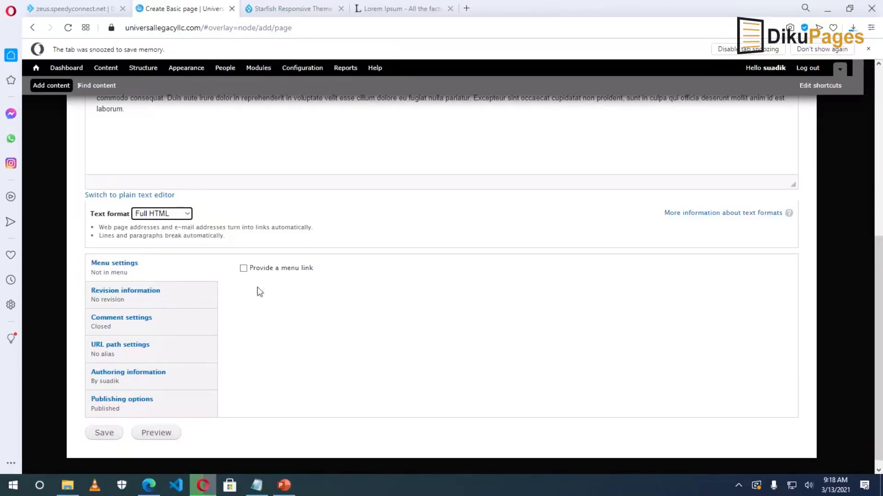
pyautogui.click(243, 268)
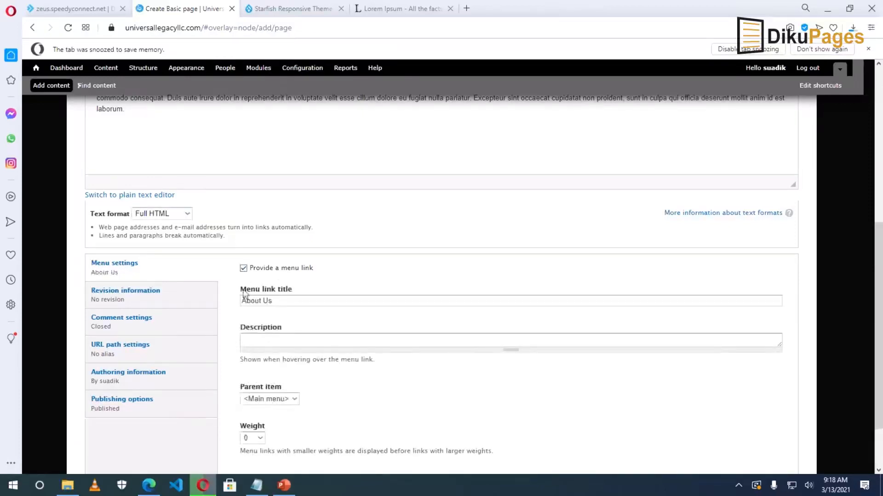
pyautogui.moveTo(286, 299); pyautogui.dragTo(224, 302)
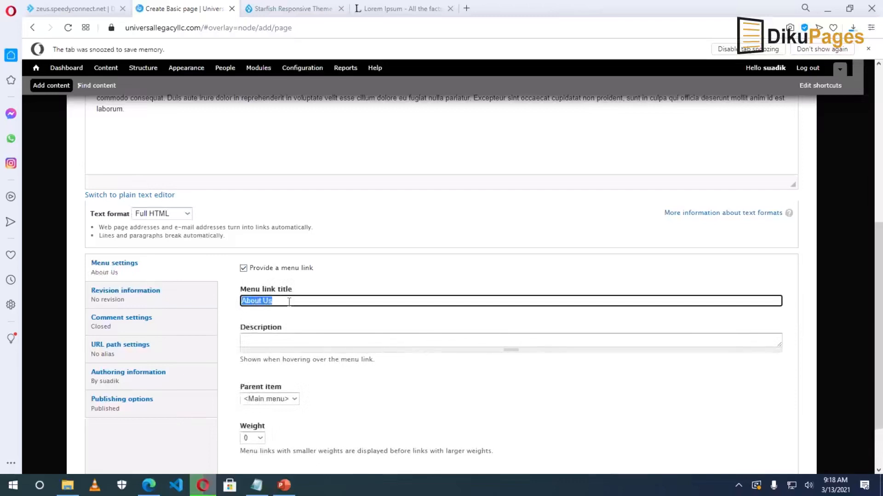
pyautogui.click(273, 340)
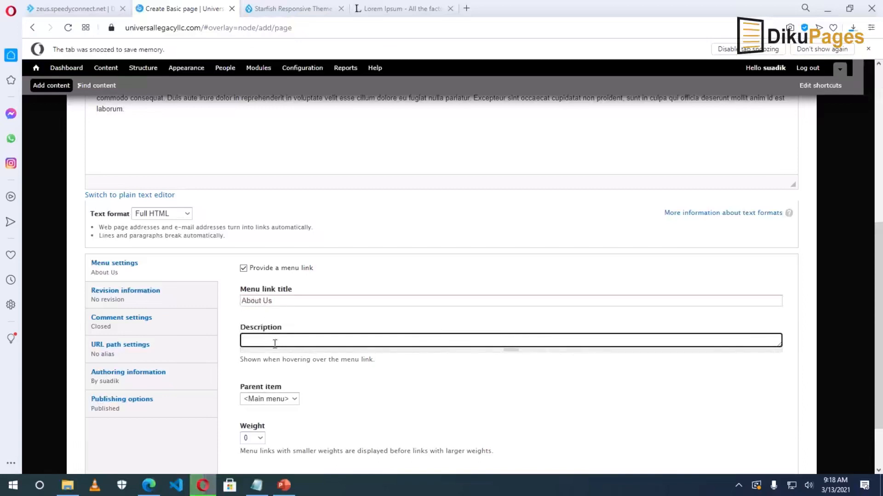
pyautogui.write('out U')
pyautogui.press('BackSpace')
pyautogui.press('BackSpace')
pyautogui.press('BackSpace')
pyautogui.press('BackSpace')
pyautogui.press('BackSpace')
pyautogui.press('BackSpace')
pyautogui.press('BackSpace')
pyautogui.write('Who We Are')
pyautogui.click(335, 408)
pyautogui.scroll(-1, 322, 400)
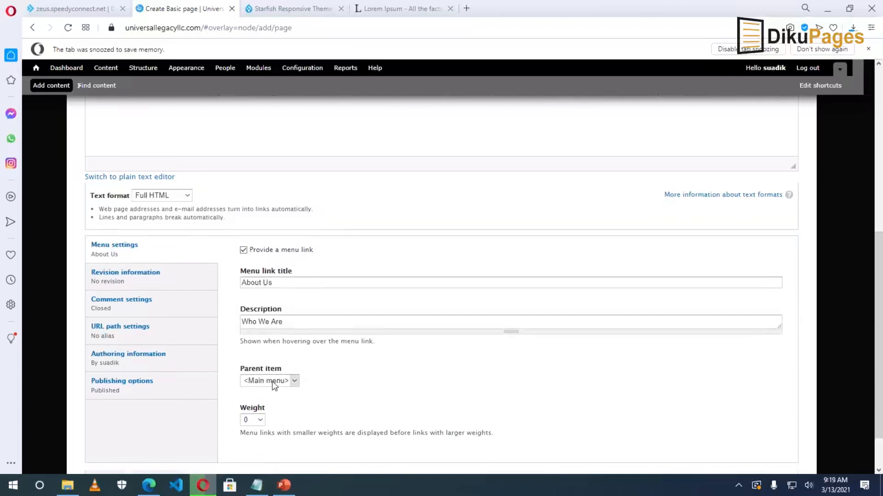
# Review revision, comment and URL path settings, then bring up the example.com/node/1 Notepad note.
pyautogui.click(120, 290)
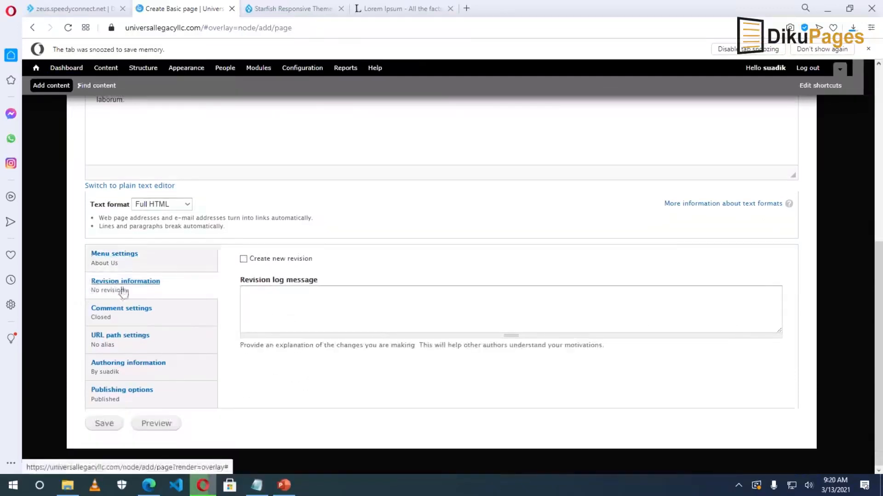
pyautogui.click(282, 302)
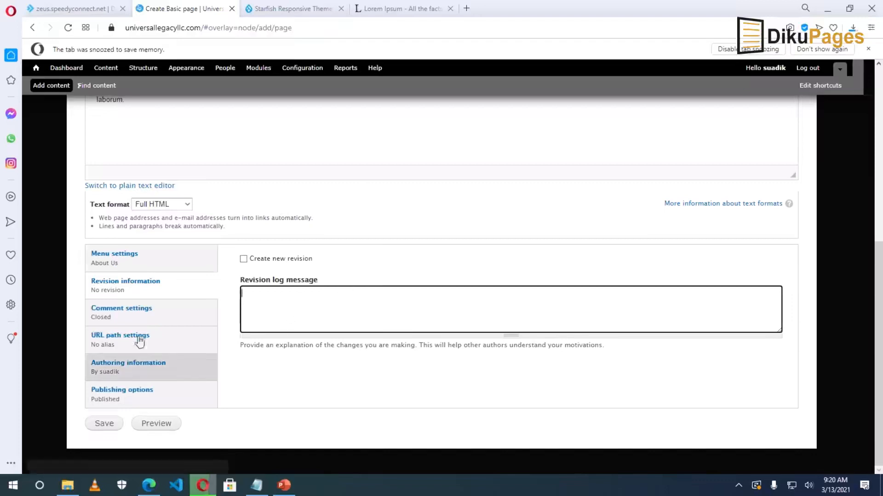
pyautogui.click(130, 314)
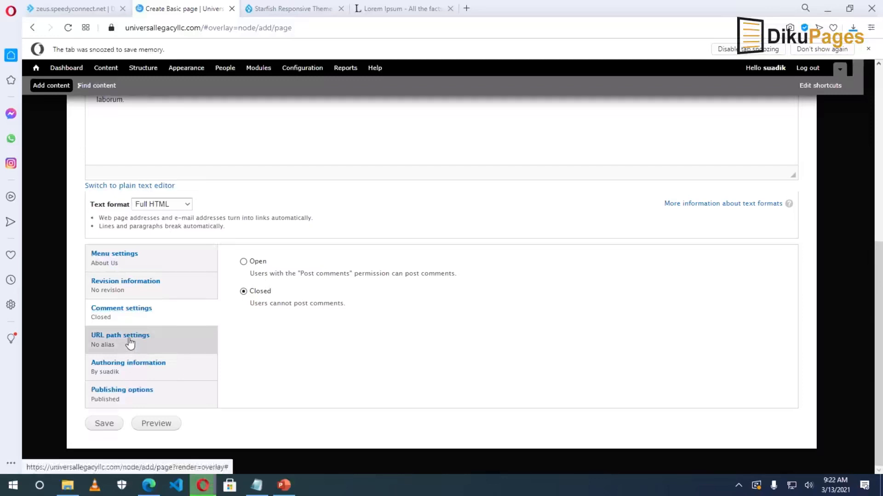
pyautogui.click(129, 342)
pyautogui.press('Tab')
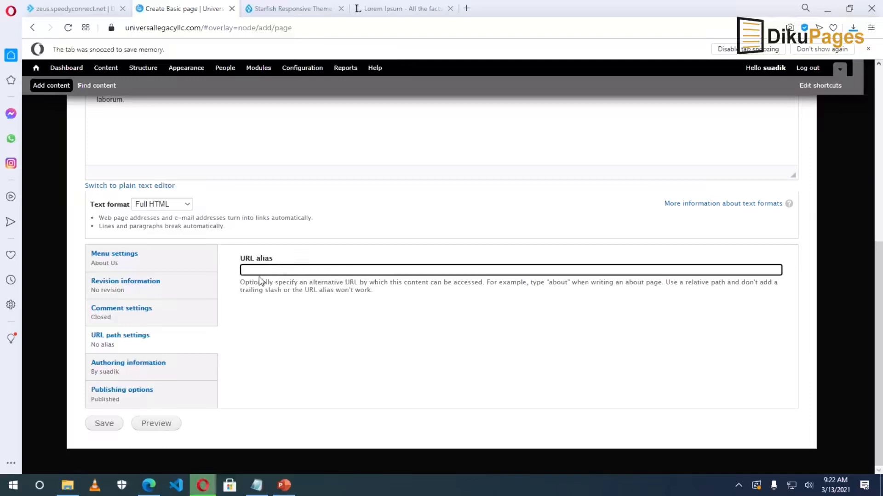
pyautogui.click(256, 485)
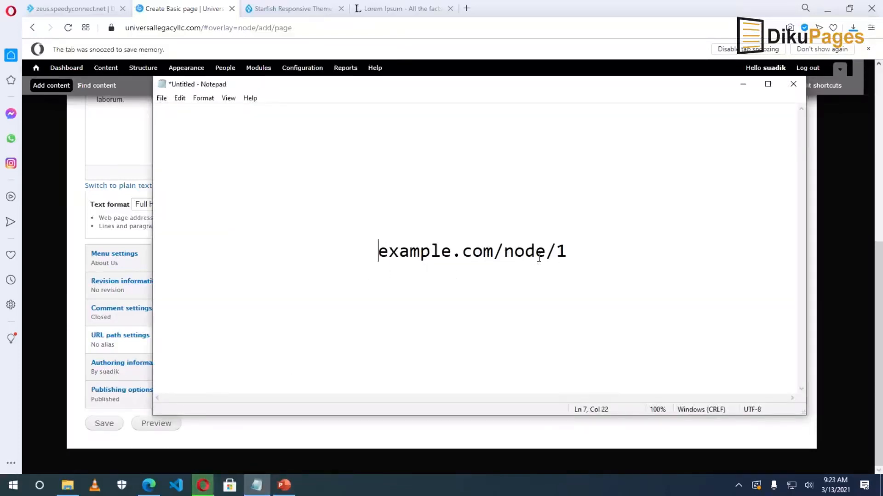
# Highlight the node number in the noted address, then return to the empty URL alias field.
pyautogui.moveTo(557, 256); pyautogui.dragTo(569, 257)
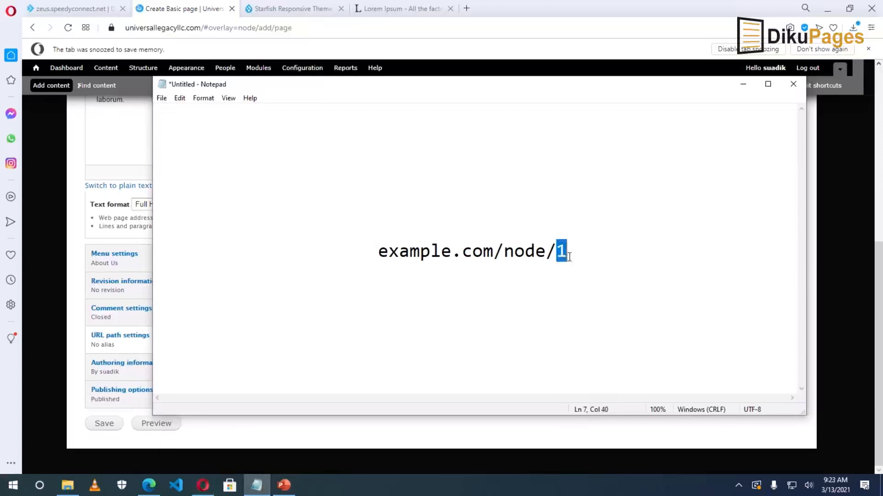
pyautogui.click(572, 252)
pyautogui.click(69, 277)
pyautogui.click(268, 269)
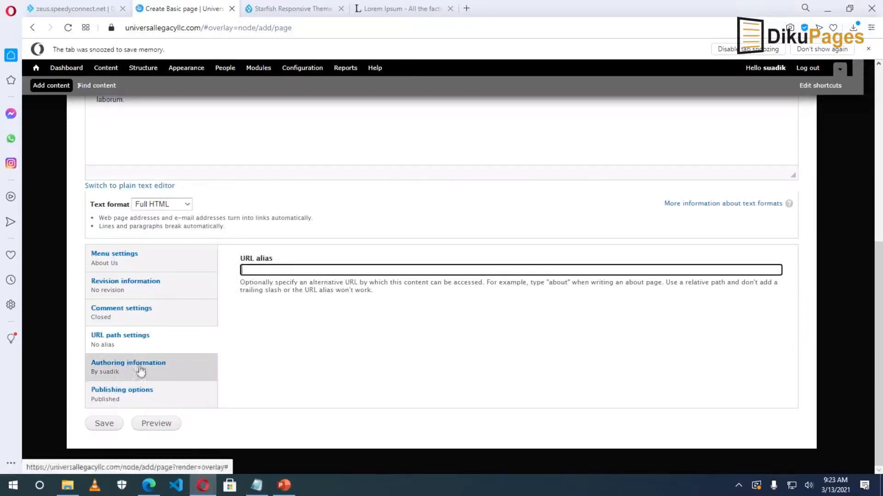
# Review authoring and publishing options and save the About Us page as published.
pyautogui.click(120, 372)
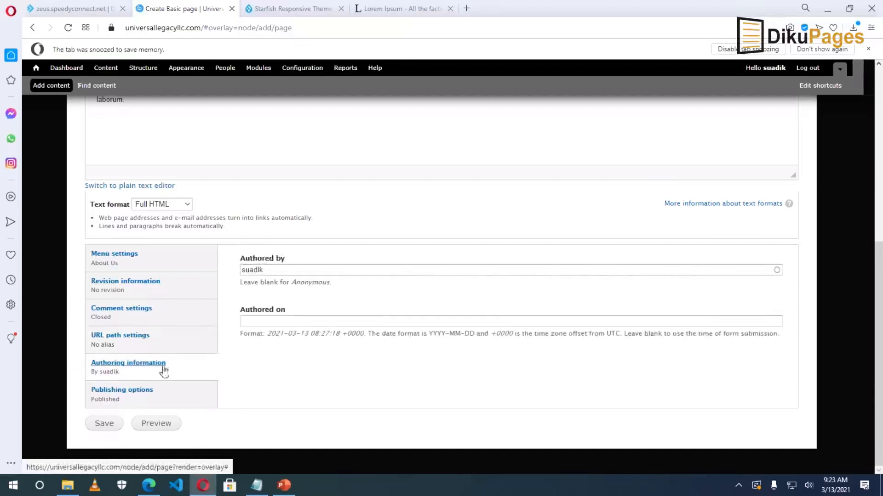
pyautogui.moveTo(275, 268); pyautogui.dragTo(219, 274)
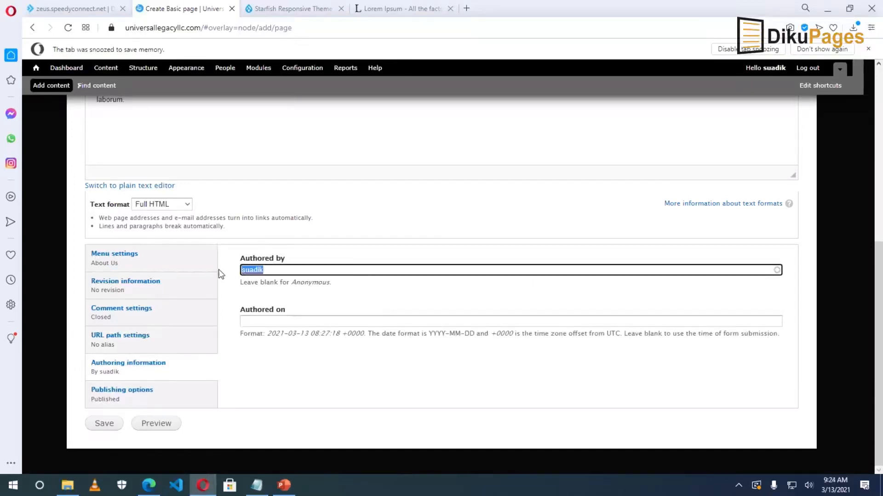
pyautogui.click(248, 320)
pyautogui.click(268, 322)
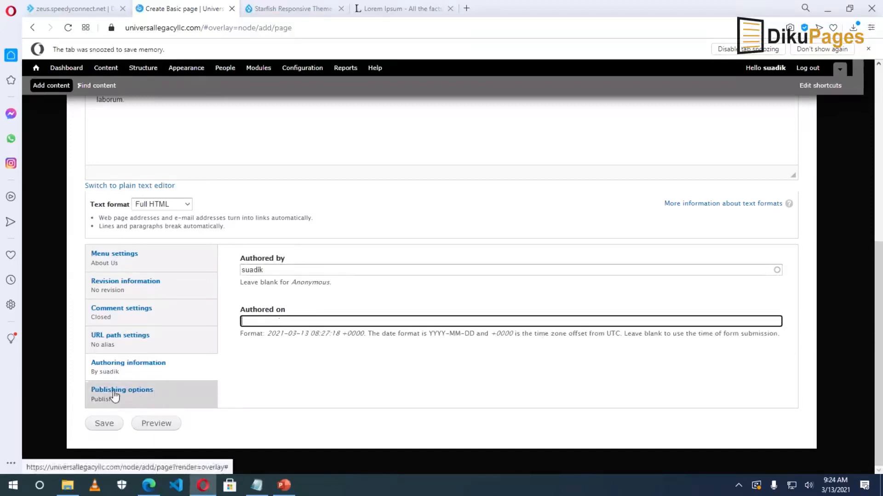
pyautogui.click(115, 395)
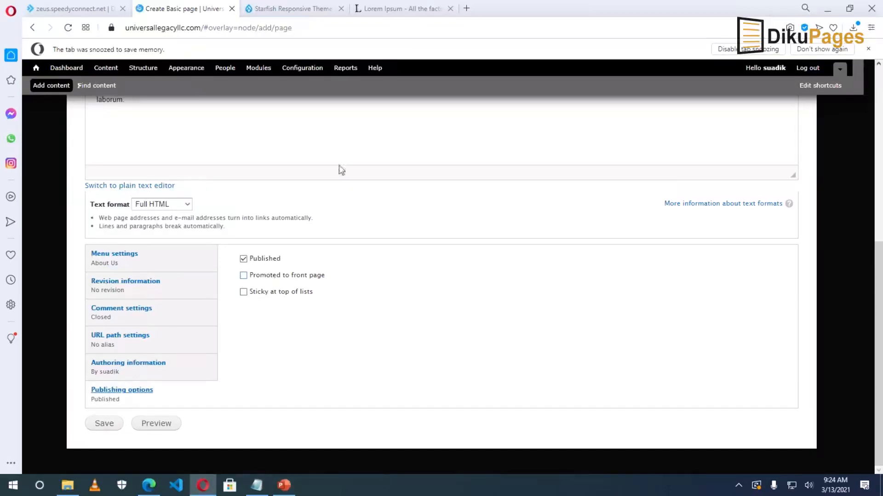
pyautogui.click(103, 424)
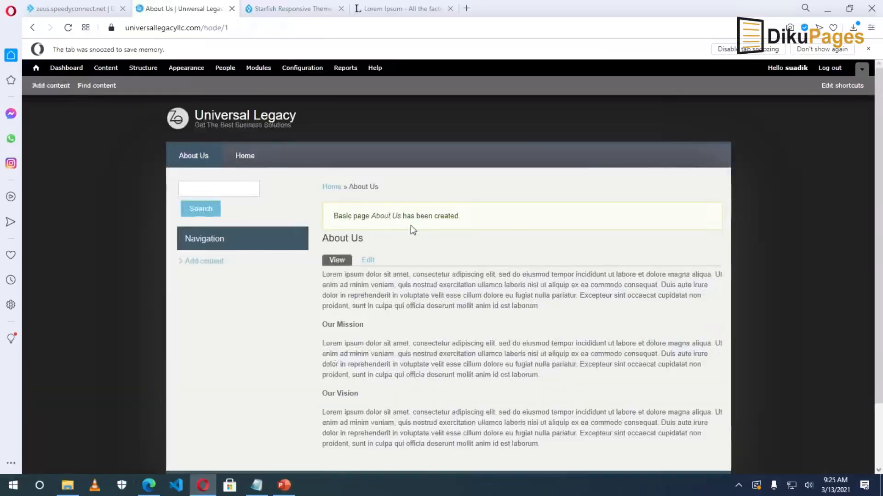
# Check the saved About Us page at node/1 and open its Edit form.
pyautogui.scroll(-2, 494, 224)
pyautogui.scroll(2, 493, 224)
pyautogui.moveTo(227, 28); pyautogui.dragTo(125, 28)
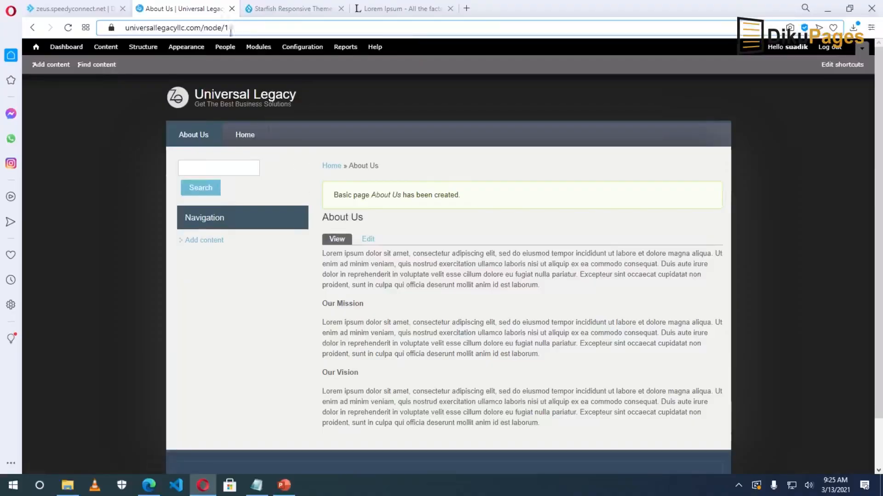
pyautogui.click(237, 31)
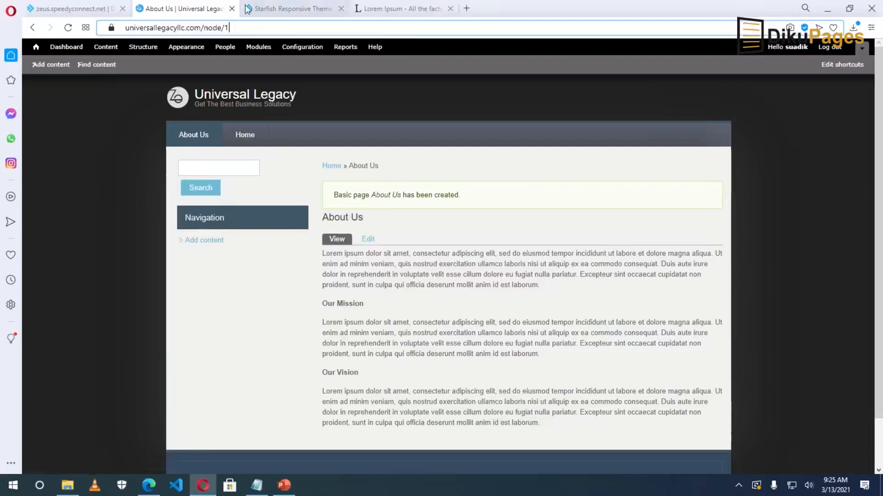
pyautogui.click(372, 246)
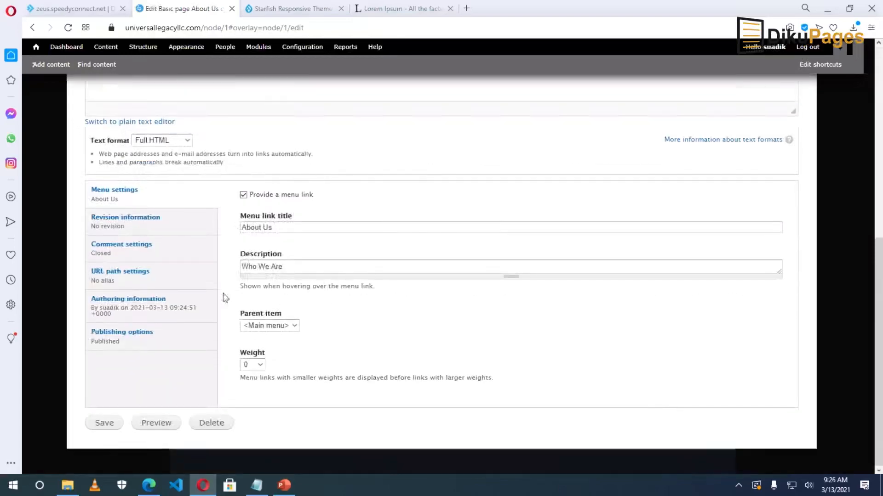
# Give the About Us page the URL alias 'about-us' and save it.
pyautogui.click(140, 280)
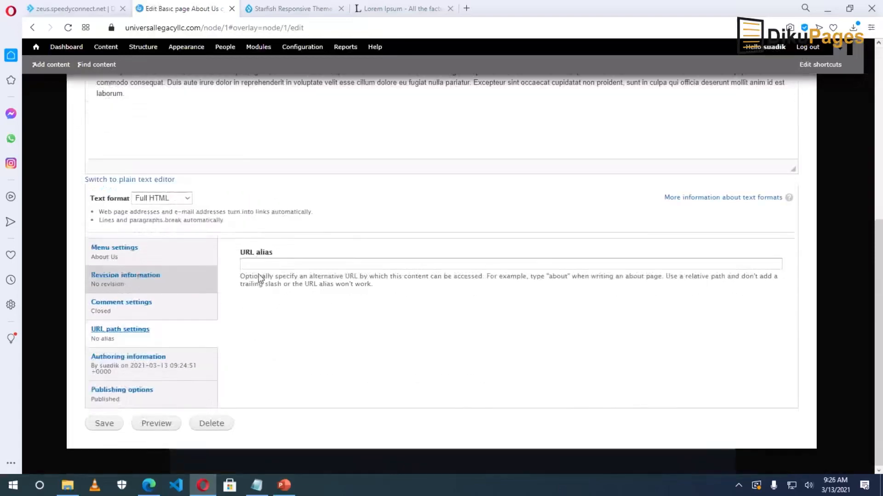
pyautogui.click(281, 265)
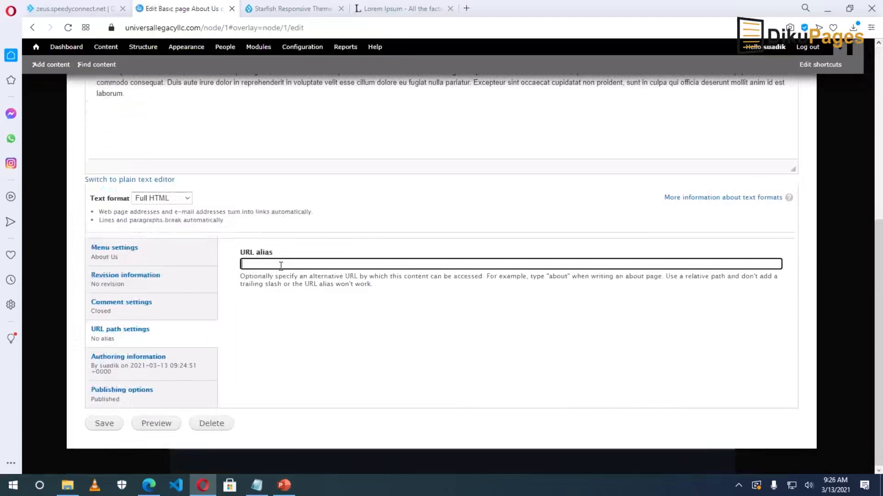
pyautogui.write('about-us')
pyautogui.click(105, 424)
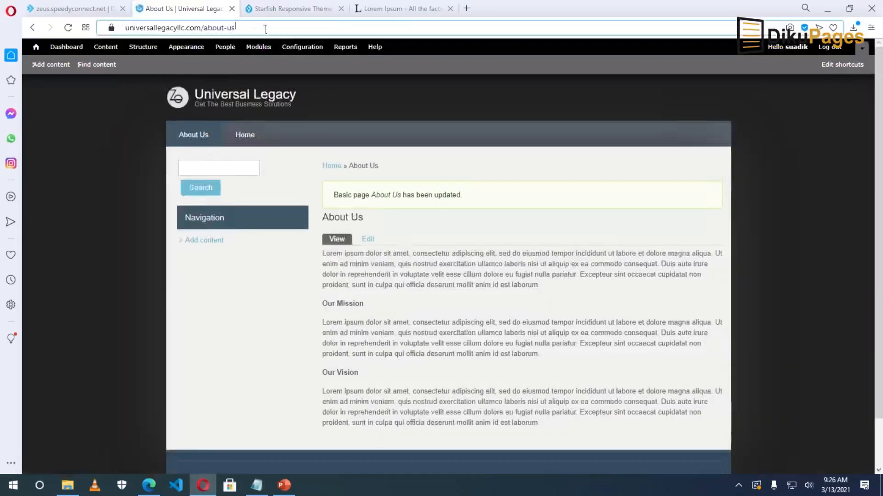
# Select the new about-us address, then return to Add content.
pyautogui.moveTo(227, 28); pyautogui.dragTo(265, 29)
pyautogui.hotkey('ctrl', 'a')
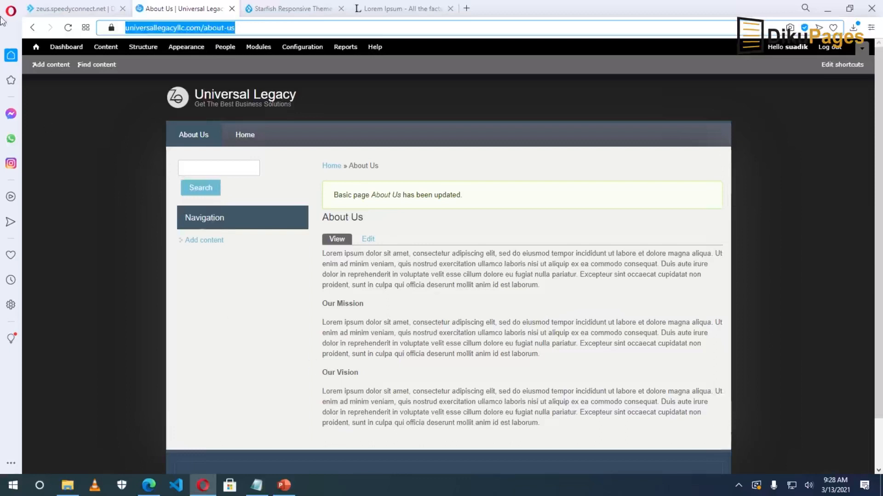
pyautogui.click(50, 64)
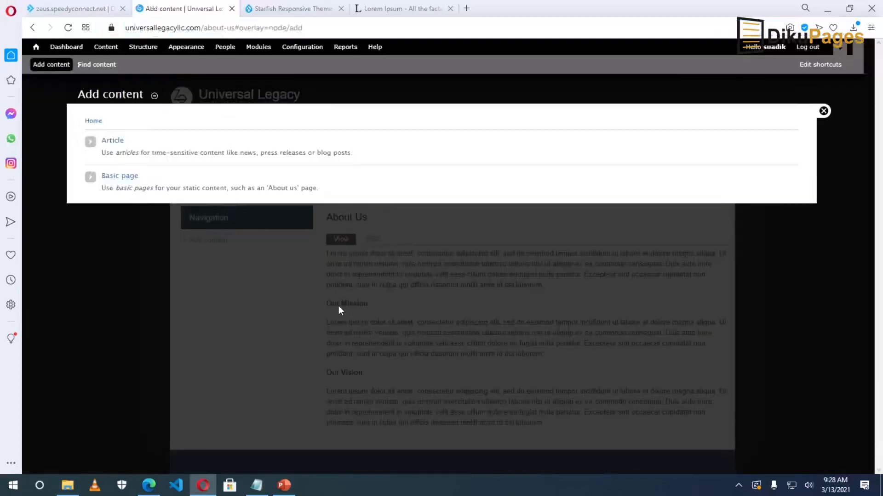
# Start a new Basic page titled 'Our Services'.
pyautogui.click(125, 177)
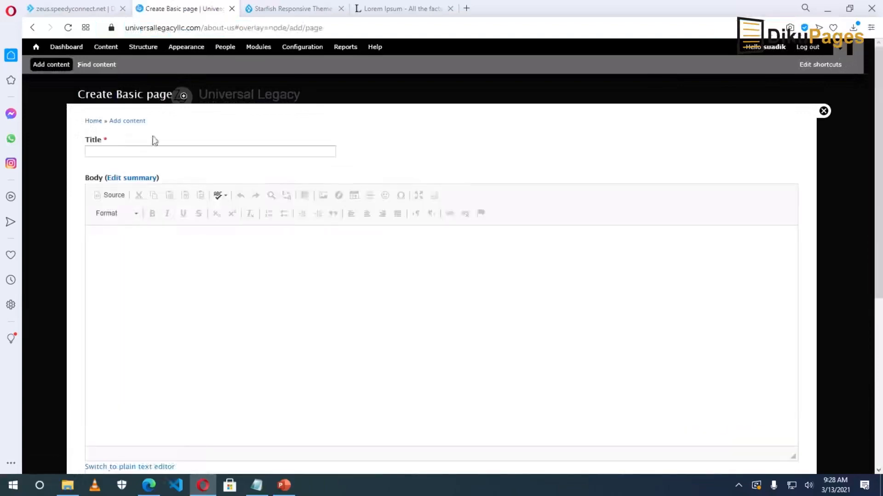
pyautogui.click(153, 151)
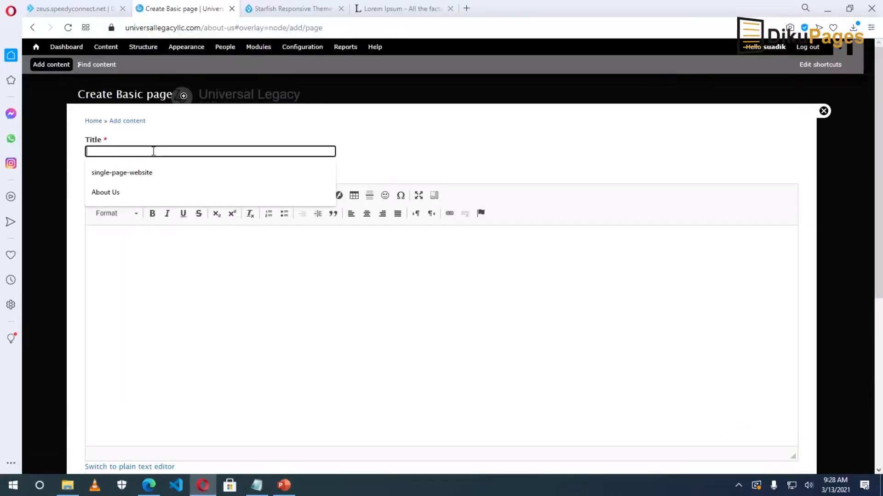
pyautogui.write('Se')
pyautogui.press('BackSpace')
pyautogui.press('BackSpace')
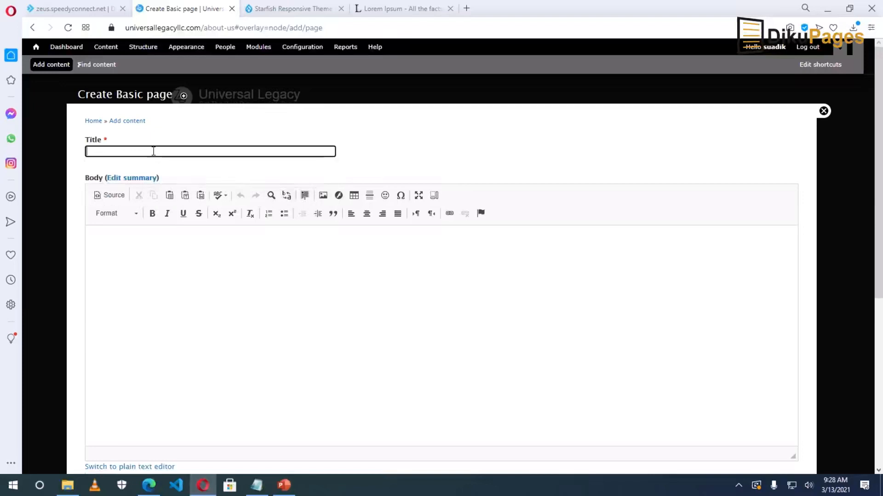
pyautogui.write('Our Services')
# Add a 'Website Design' heading followed by a Lorem ipsum paragraph copied from the Lorem Ipsum site.
pyautogui.click(184, 260)
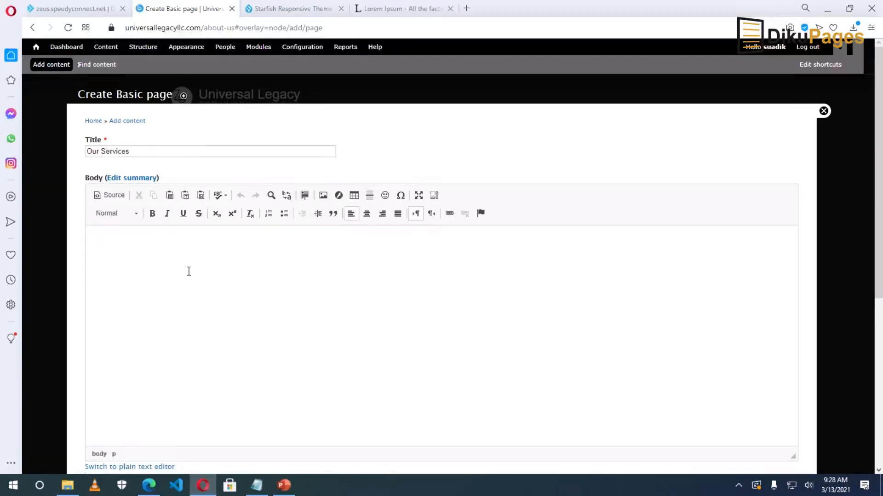
pyautogui.write('Website Design')
pyautogui.press('Return')
pyautogui.click(375, 11)
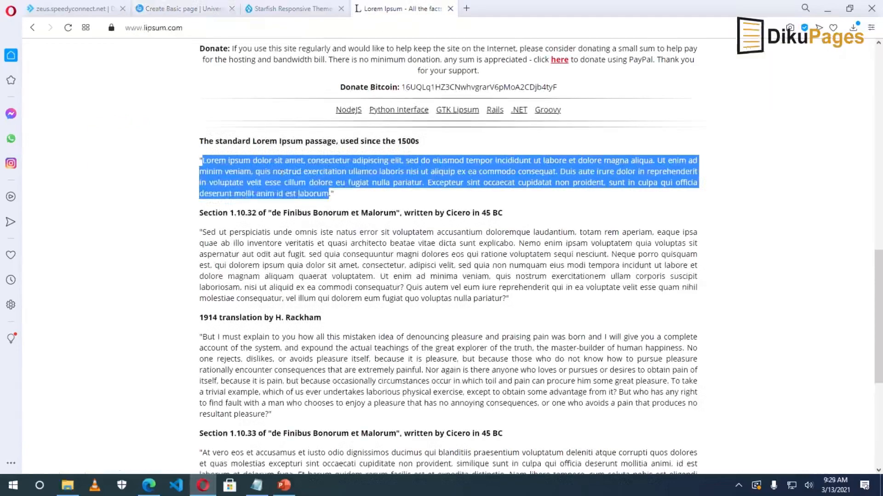
pyautogui.rightClick(279, 174)
pyautogui.click(314, 214)
pyautogui.click(172, 9)
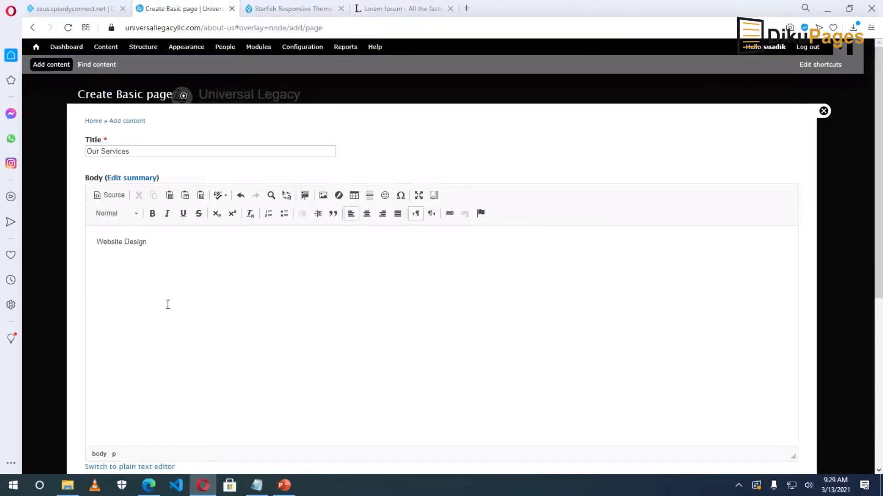
pyautogui.hotkey('ctrl', 'v')
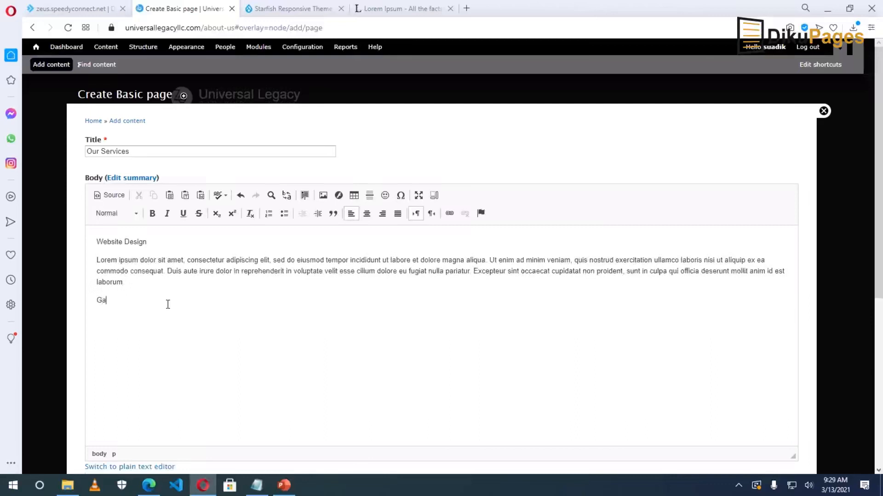
# Add 'Graphic Design' and 'Digital Marketing' headings, each followed by a pasted Lorem ipsum paragraph.
pyautogui.write('phic Design')
pyautogui.press('Return')
pyautogui.hotkey('ctrl', 'v')
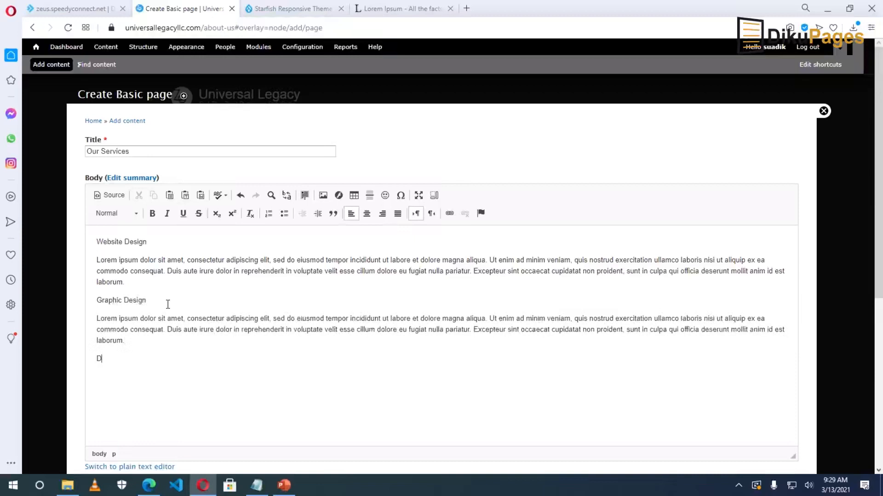
pyautogui.write('ital Marketing')
pyautogui.hotkey('ctrl', 'v')
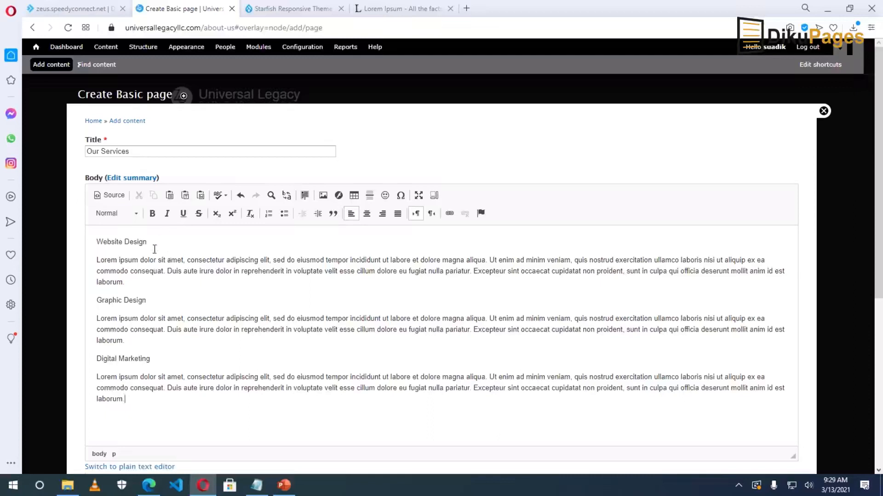
# Bold the Website Design, Graphic Design and Digital Marketing headings.
pyautogui.moveTo(154, 243); pyautogui.dragTo(94, 243)
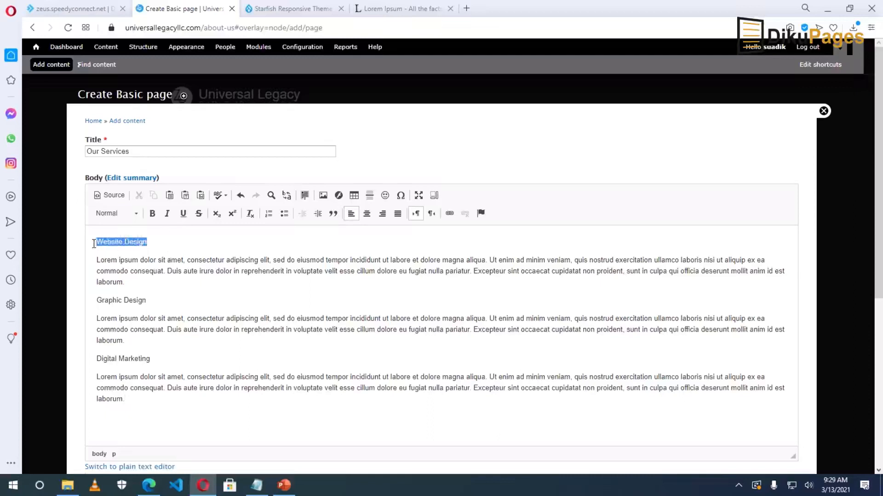
pyautogui.click(152, 214)
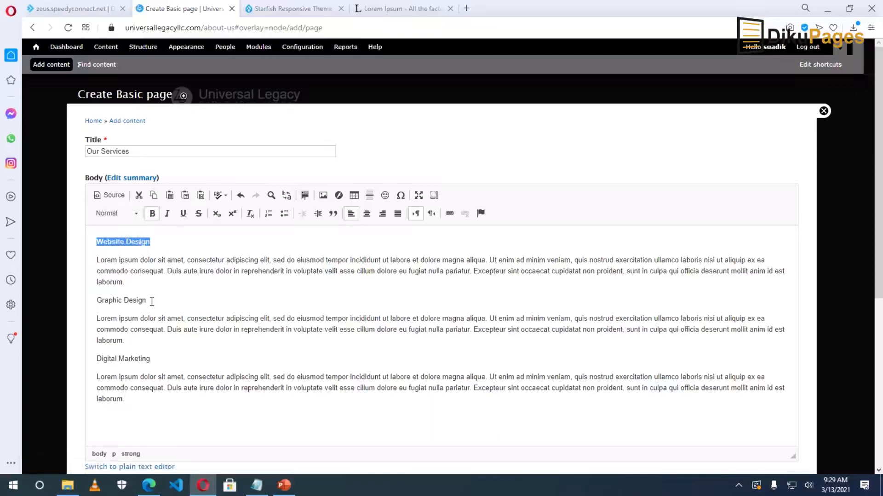
pyautogui.moveTo(152, 302); pyautogui.dragTo(95, 301)
pyautogui.click(152, 213)
pyautogui.moveTo(153, 361); pyautogui.dragTo(95, 360)
pyautogui.click(153, 214)
pyautogui.scroll(-5, 259, 344)
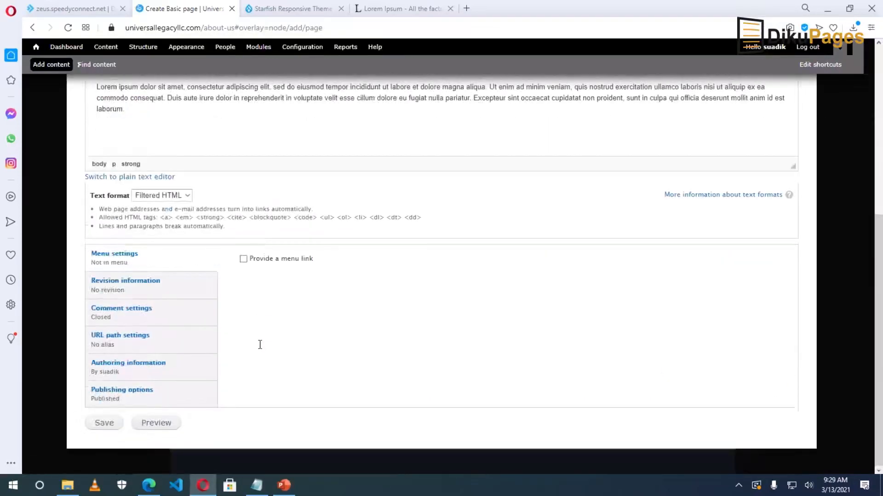
# Give the page a Main menu link, with 'Our Services' as the link description.
pyautogui.click(244, 259)
pyautogui.click(277, 294)
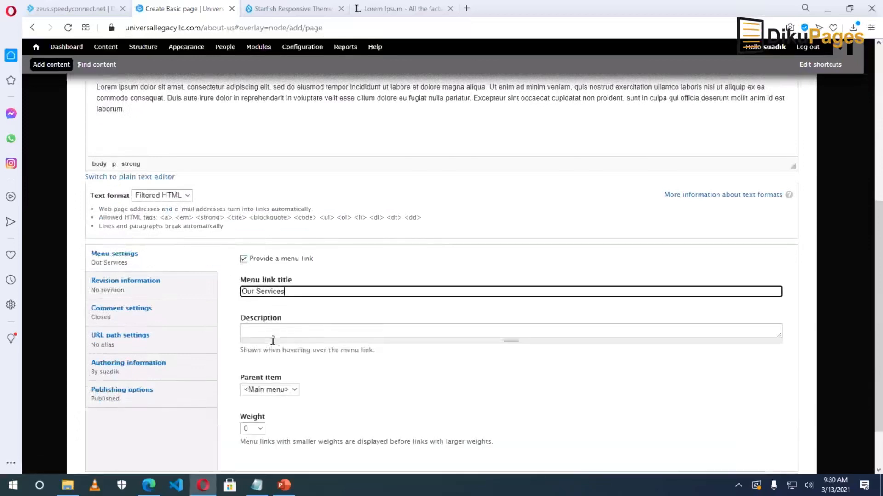
pyautogui.click(278, 332)
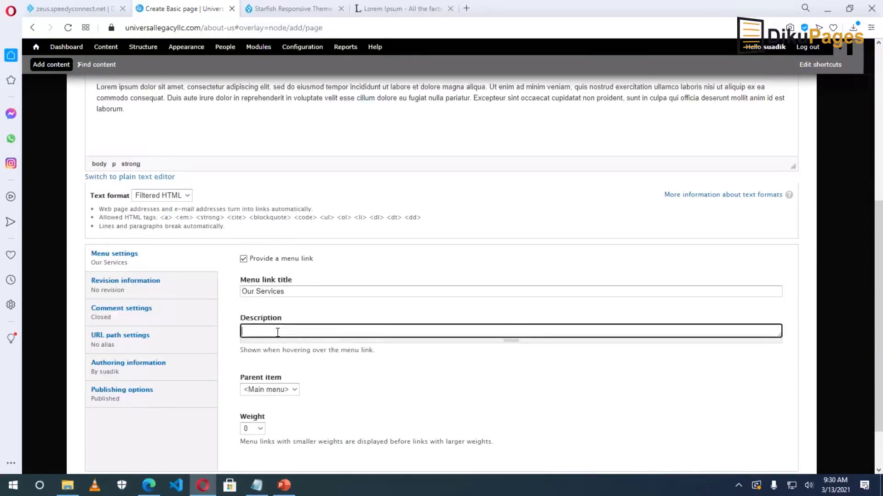
pyautogui.write('Our Services')
pyautogui.click(288, 390)
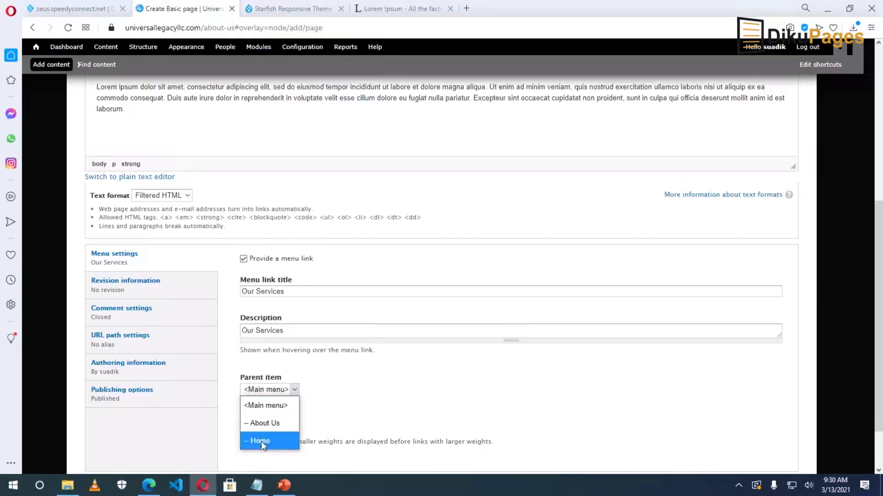
pyautogui.click(319, 364)
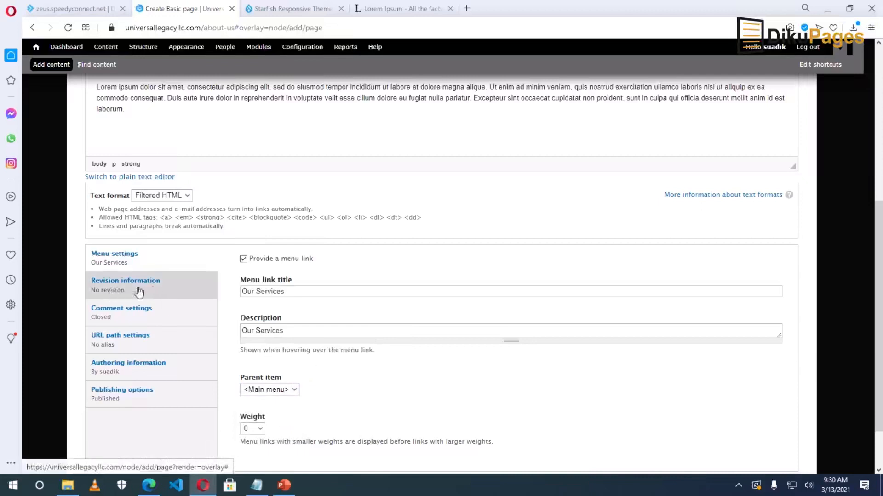
# Set the URL alias to 'our-services' and save the page.
pyautogui.click(114, 344)
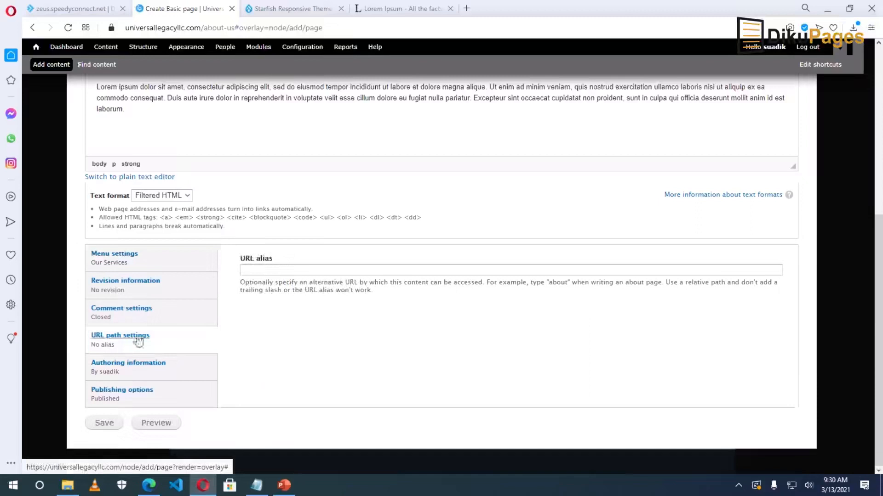
pyautogui.click(270, 273)
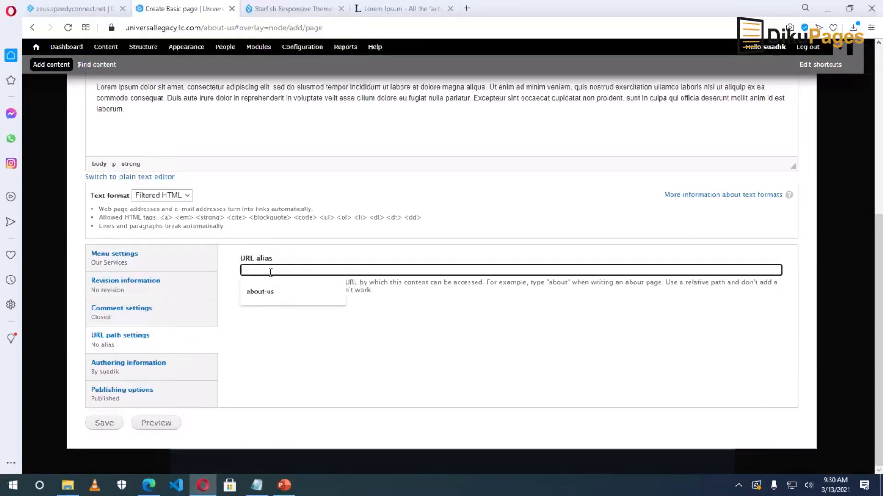
pyautogui.write('our-services')
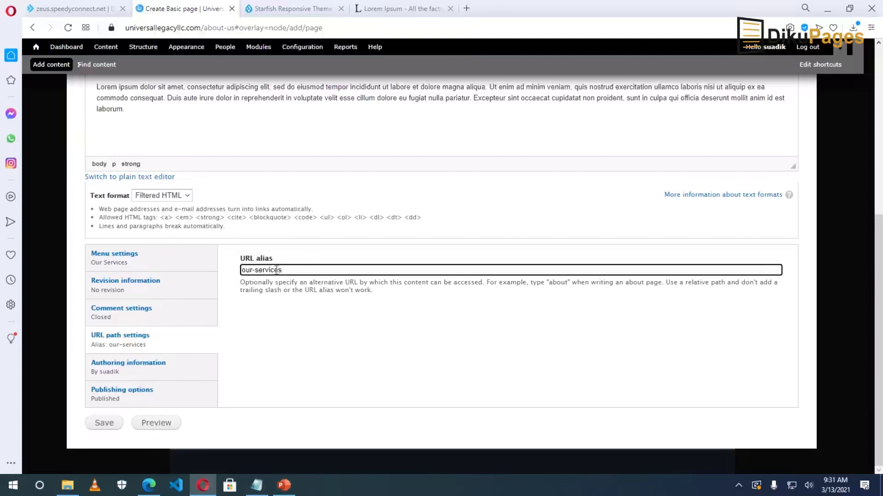
pyautogui.click(101, 424)
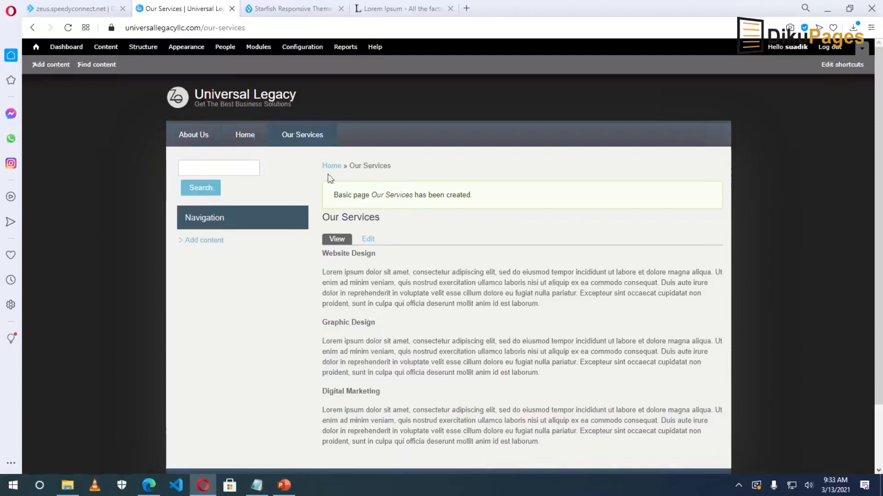
# Select the 'our-services' part of the page's web address.
pyautogui.click(262, 28)
pyautogui.click(262, 27)
pyautogui.doubleClick(262, 27)
pyautogui.moveTo(216, 27); pyautogui.dragTo(207, 28)
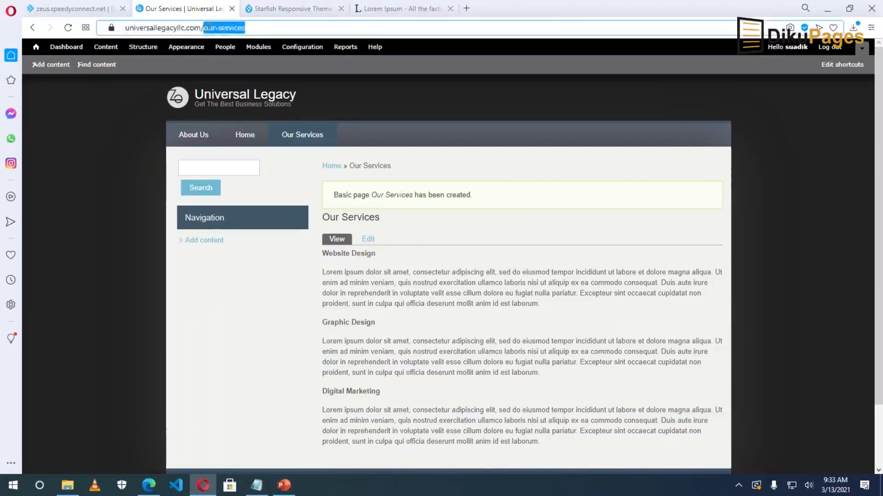
# Search Drupal.org for pathauto and open the Pathauto project page.
pyautogui.click(280, 8)
pyautogui.moveTo(876, 355); pyautogui.dragTo(876, 92)
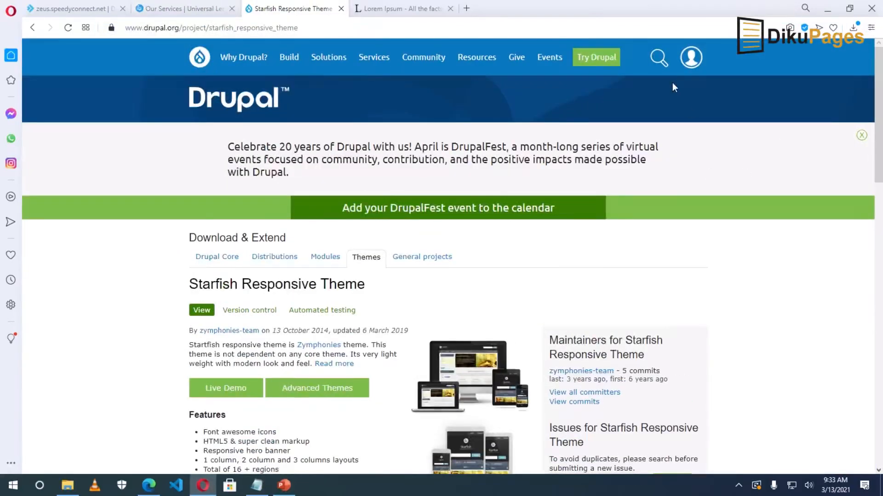
pyautogui.click(658, 58)
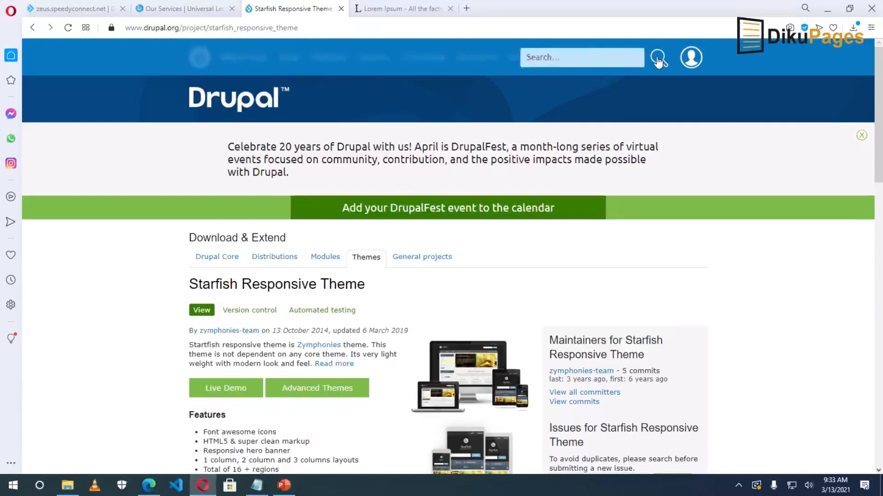
pyautogui.write('pathauto')
pyautogui.click(658, 59)
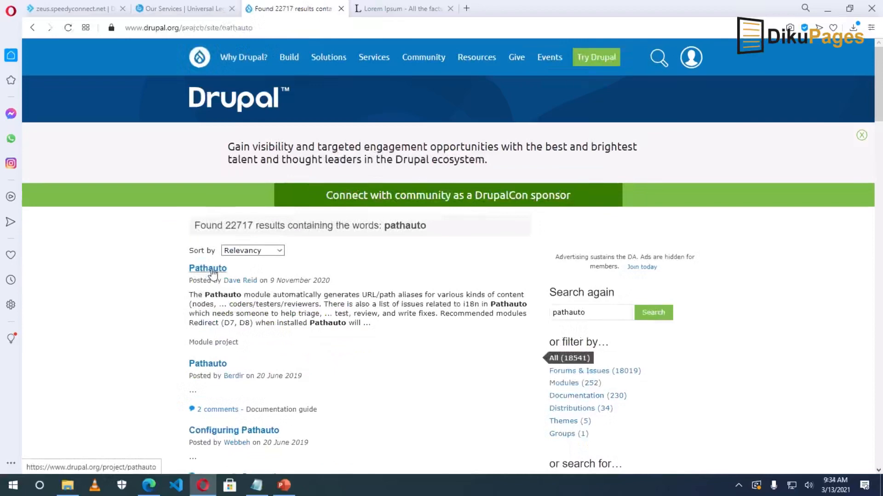
pyautogui.click(212, 270)
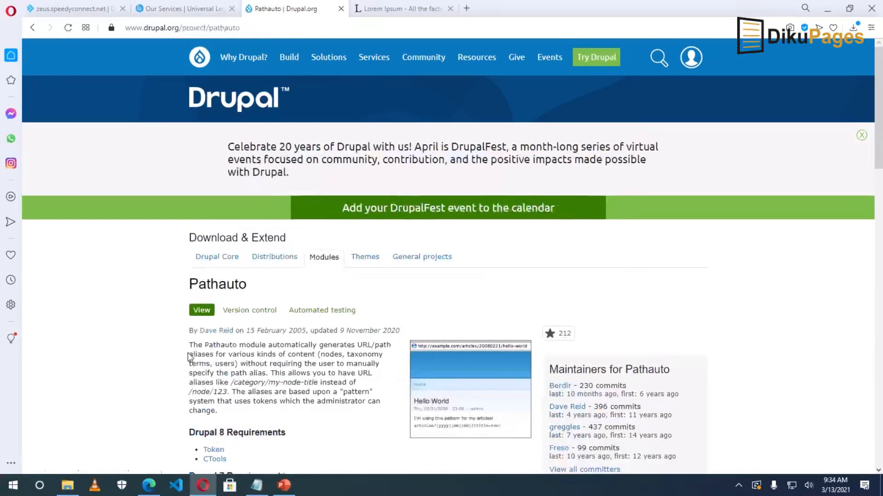
# Copy the Pathauto 7.x-1.3 tar.gz download link and go back to the site tab.
pyautogui.moveTo(192, 343); pyautogui.dragTo(252, 415)
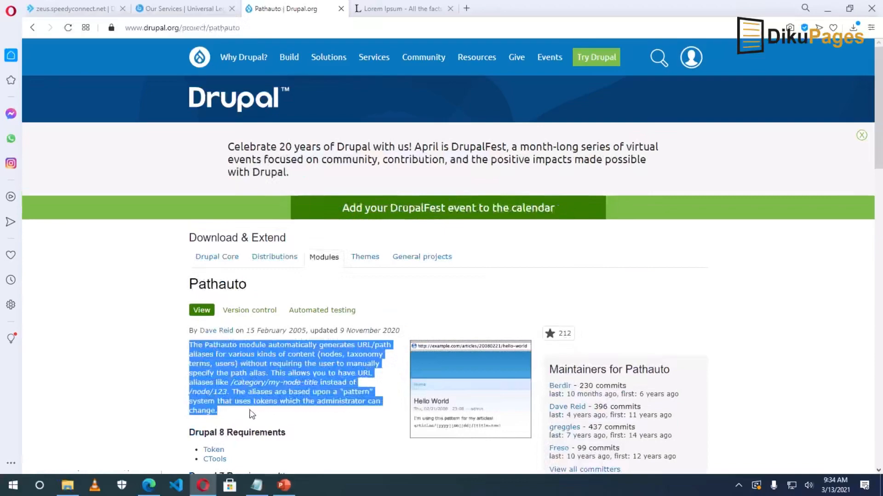
pyautogui.scroll(-15, 252, 415)
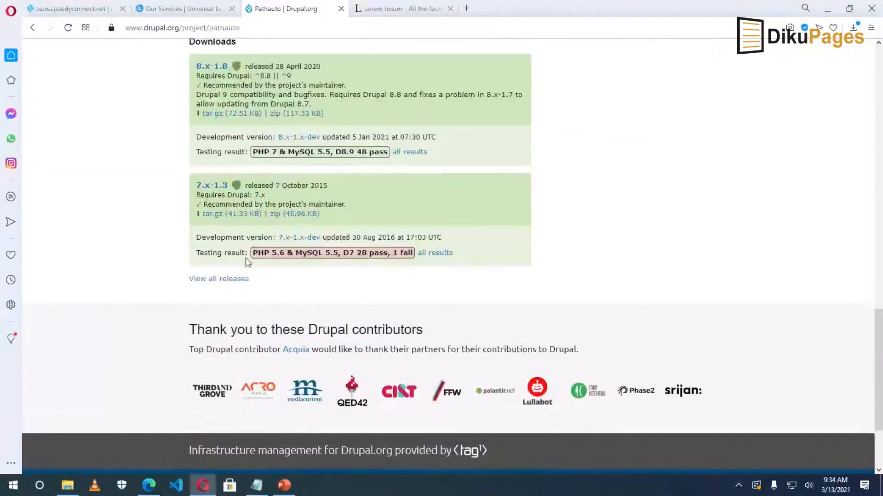
pyautogui.rightClick(222, 215)
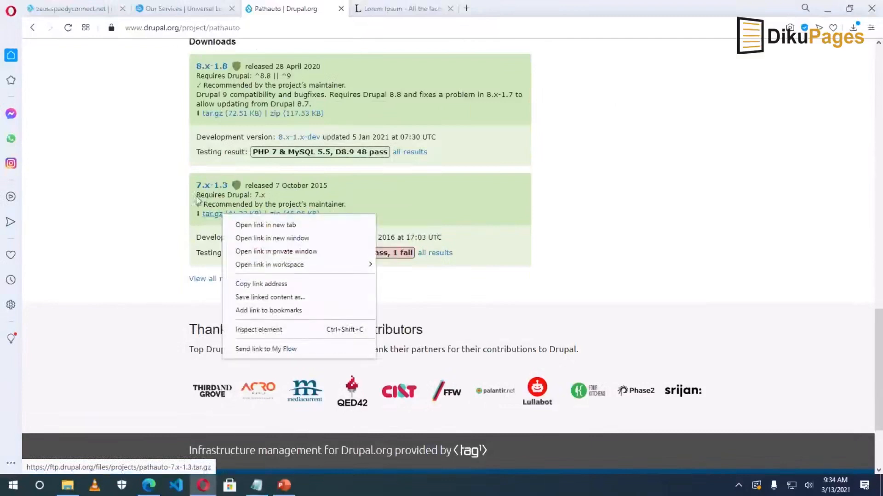
pyautogui.click(274, 285)
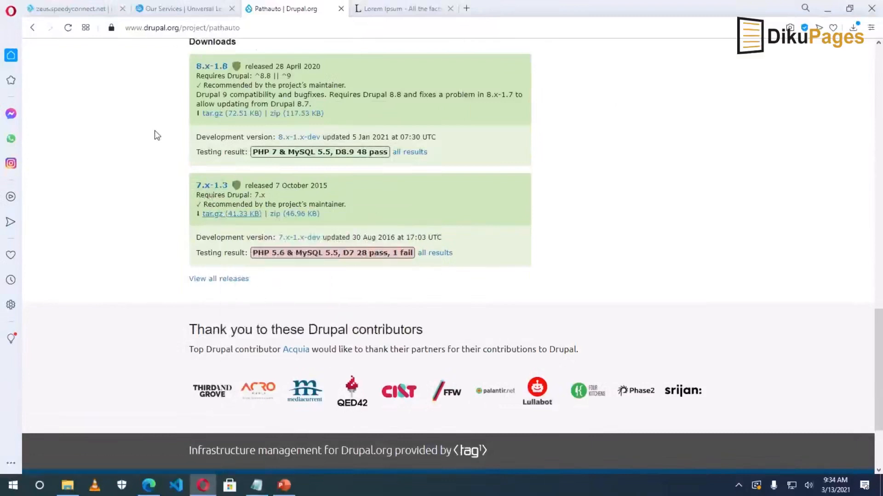
pyautogui.click(180, 9)
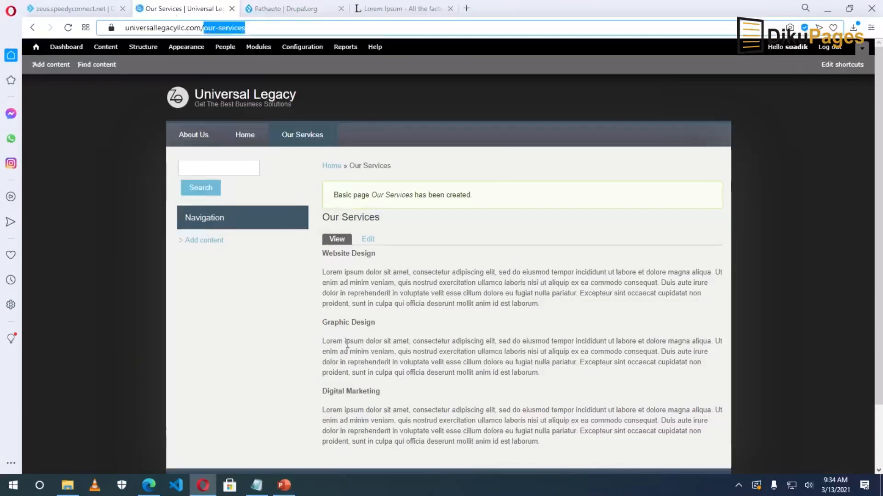
# Install Pathauto from the copied download address via Install new module.
pyautogui.click(259, 46)
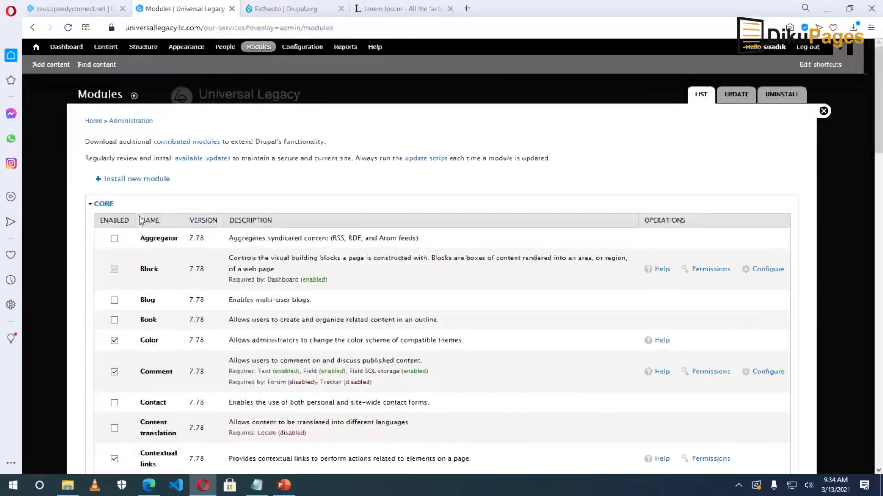
pyautogui.click(139, 180)
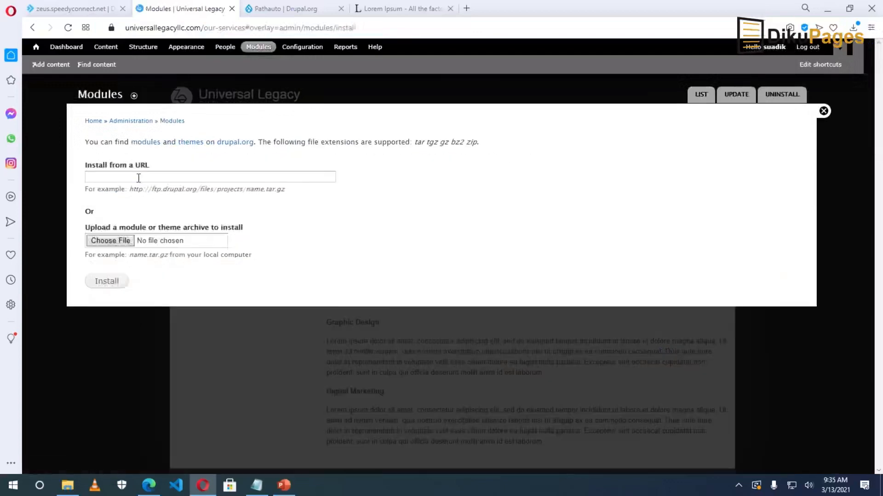
pyautogui.rightClick(137, 178)
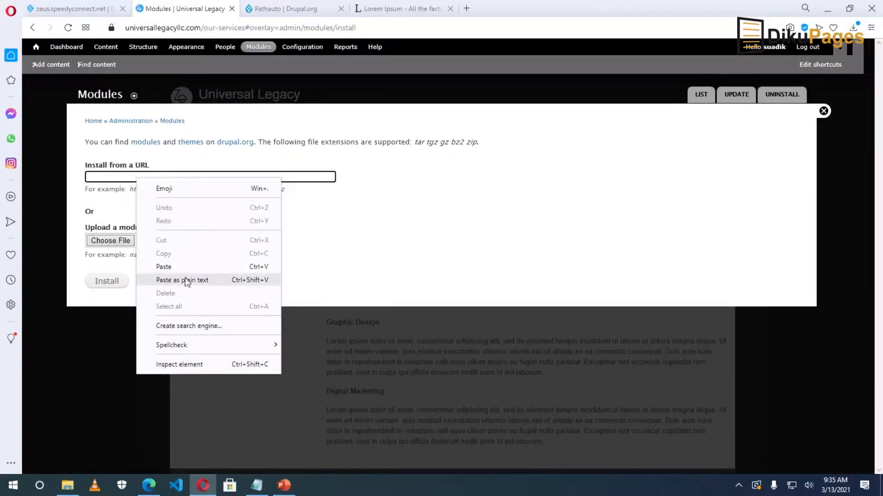
pyautogui.click(178, 267)
pyautogui.click(110, 283)
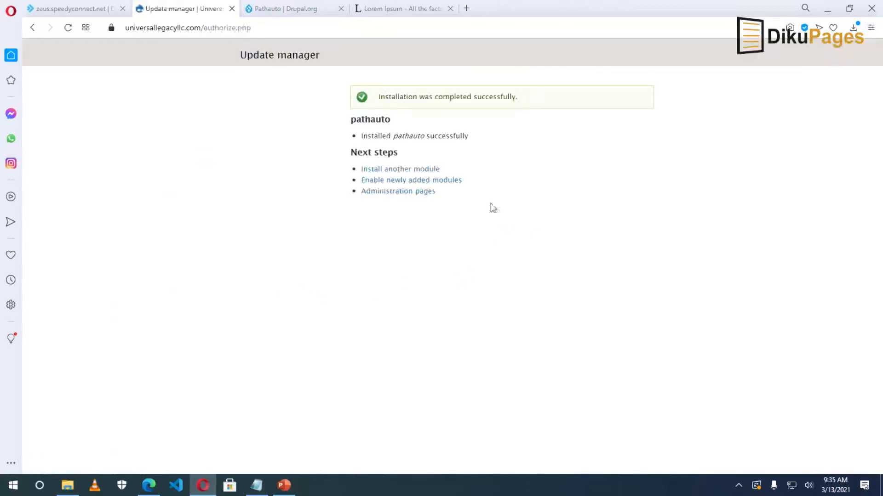
# Find Pathauto in the module list and note its missing Token dependency.
pyautogui.click(397, 180)
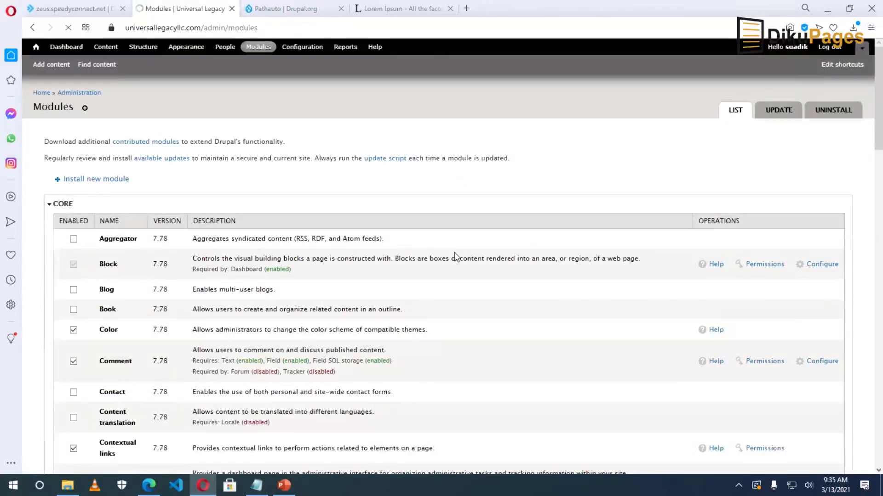
pyautogui.scroll(-20, 386, 271)
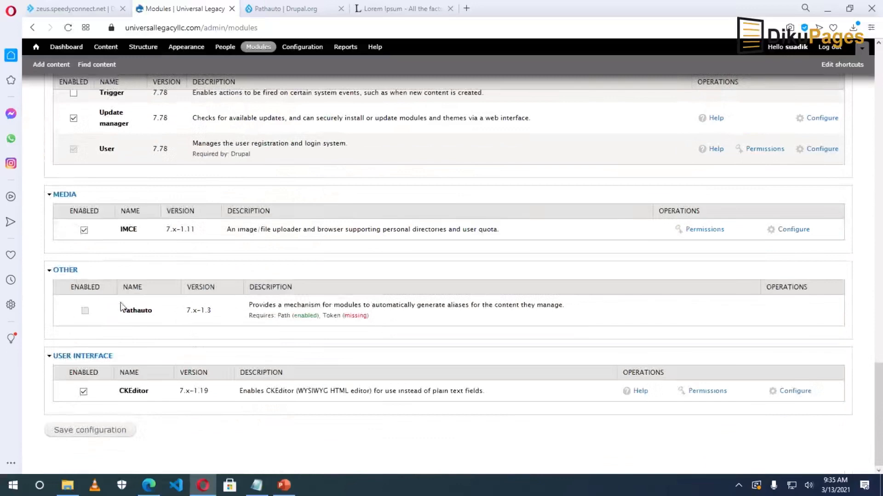
pyautogui.doubleClick(137, 311)
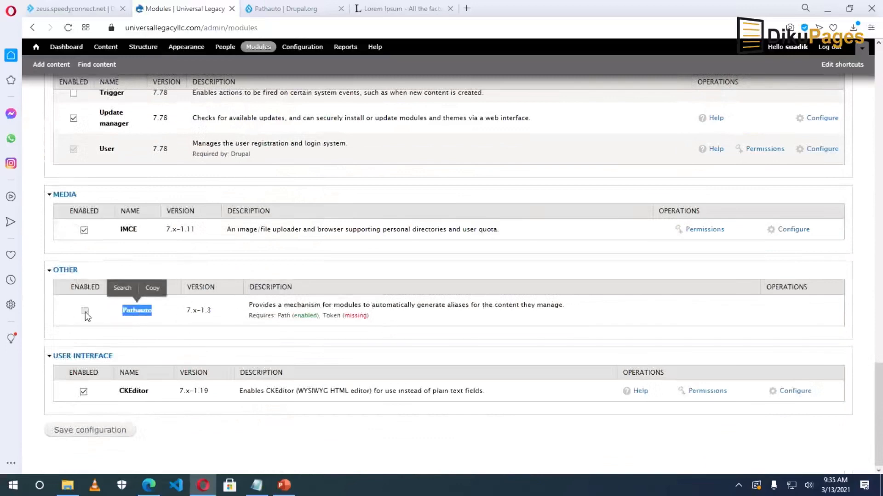
pyautogui.doubleClick(329, 315)
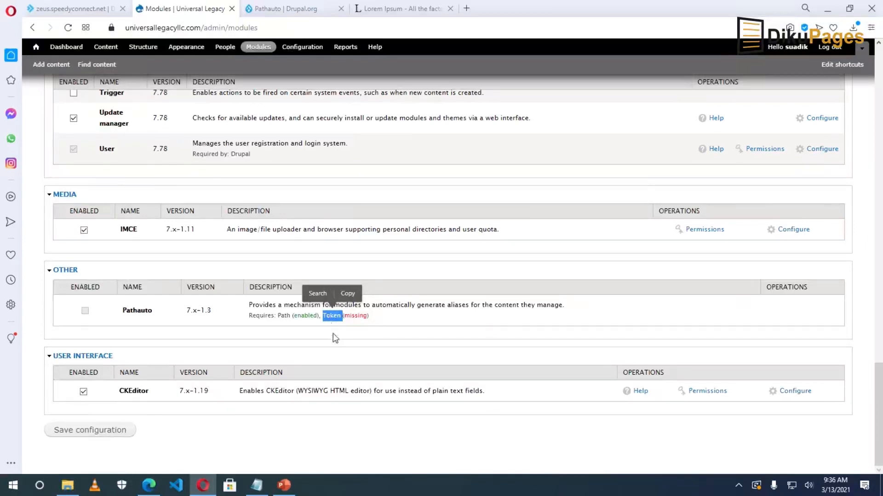
# Search Drupal.org for token and open the Token project page.
pyautogui.click(275, 5)
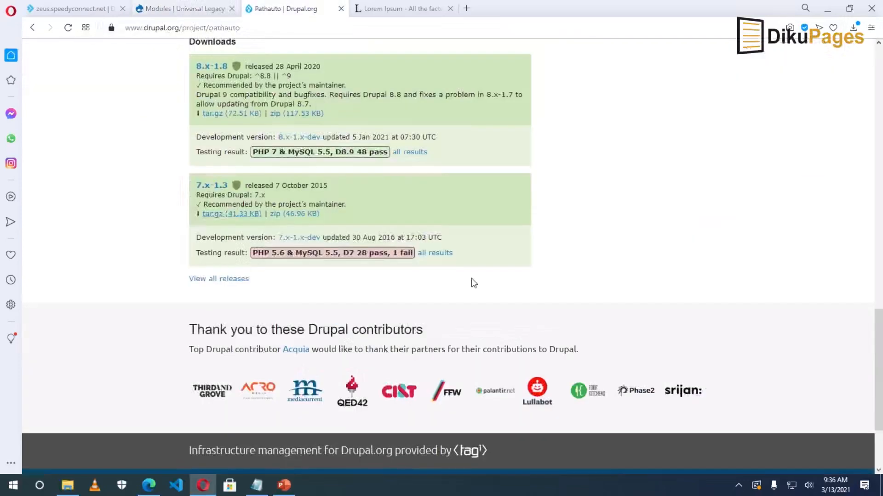
pyautogui.click(878, 57)
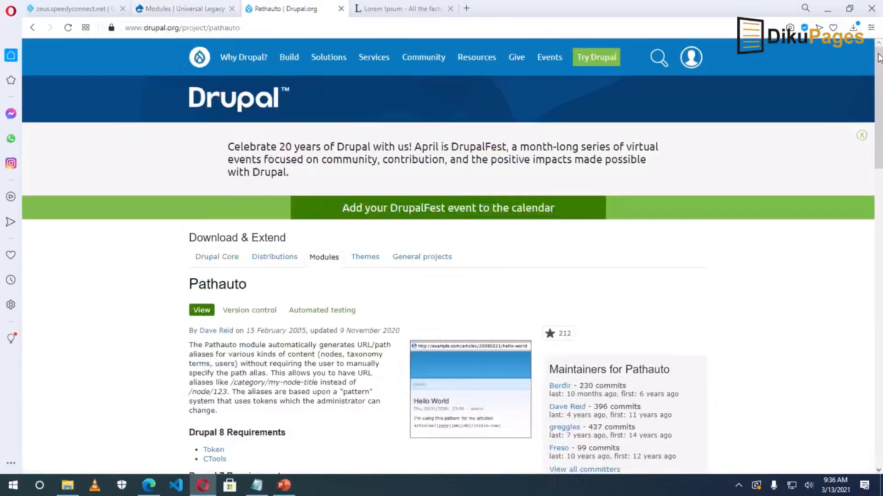
pyautogui.click(660, 58)
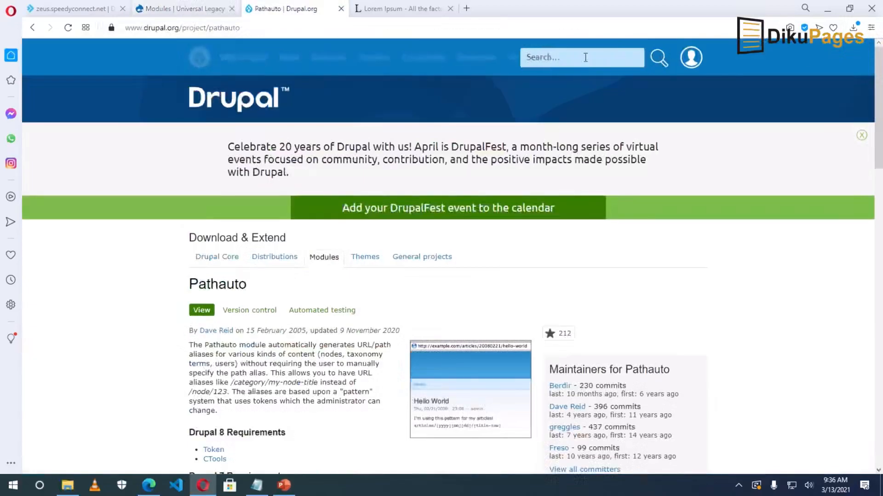
pyautogui.write('token')
pyautogui.press('Return')
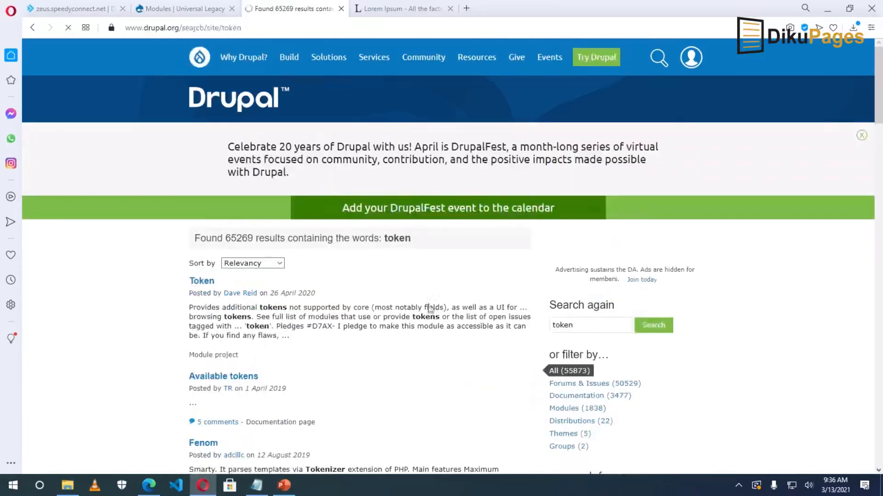
pyautogui.click(203, 281)
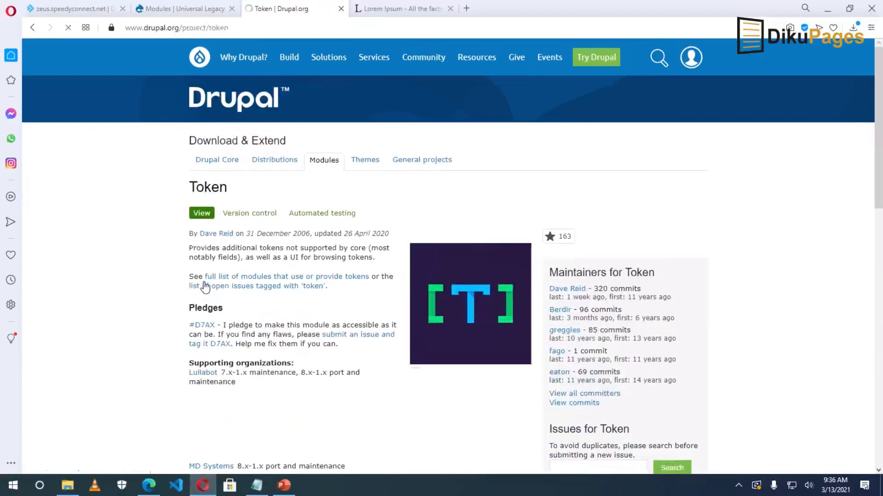
# Copy the Token 7.x-1.8 tar.gz download link address.
pyautogui.scroll(-3, 205, 284)
pyautogui.scroll(-15, 209, 282)
pyautogui.scroll(2, 211, 285)
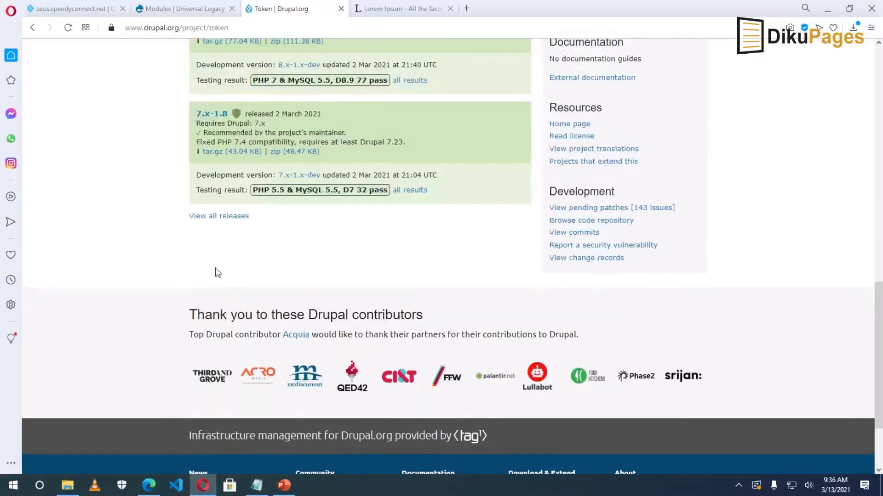
pyautogui.rightClick(214, 152)
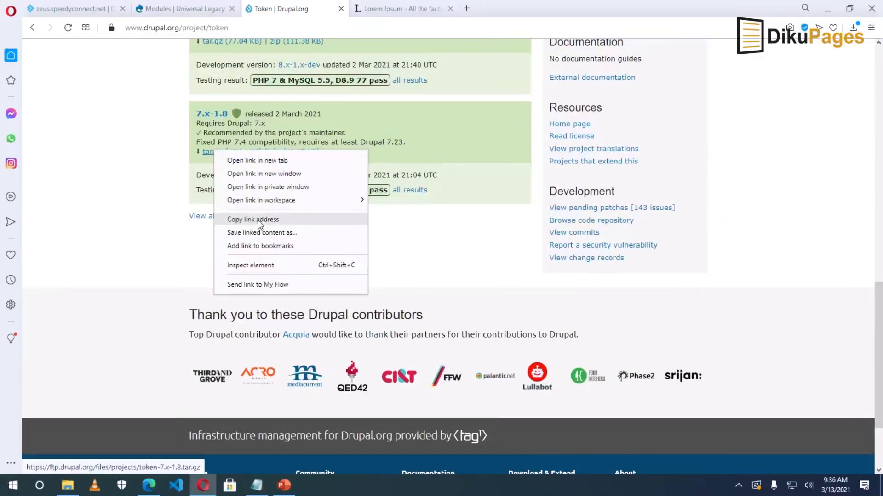
pyautogui.click(253, 220)
# Install the Token module from the copied download address.
pyautogui.click(161, 10)
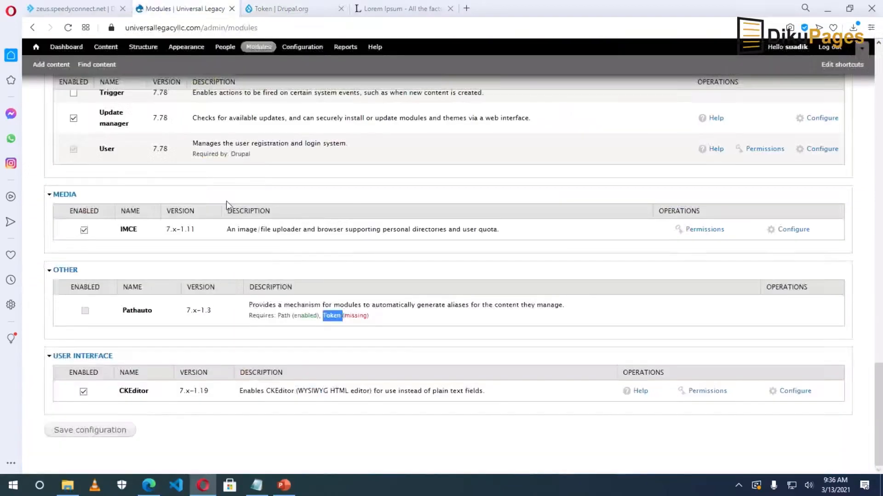
pyautogui.scroll(20, 287, 227)
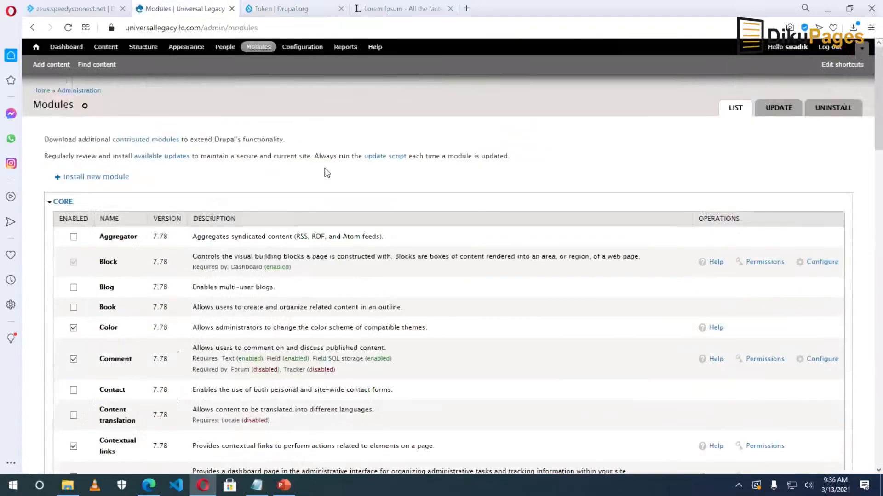
pyautogui.click(95, 178)
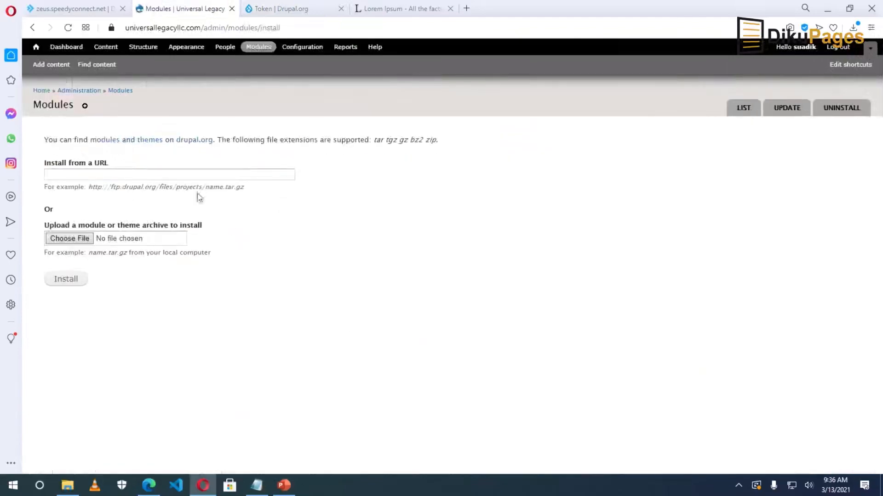
pyautogui.rightClick(150, 177)
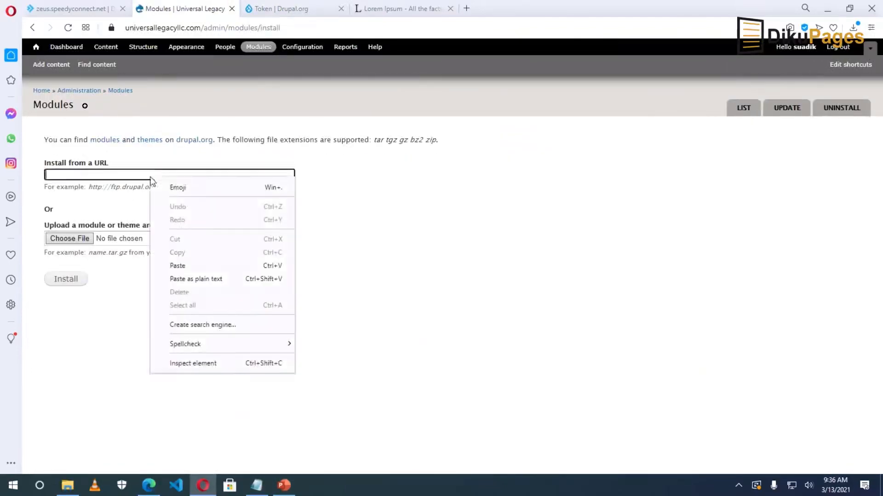
pyautogui.click(199, 276)
pyautogui.click(57, 281)
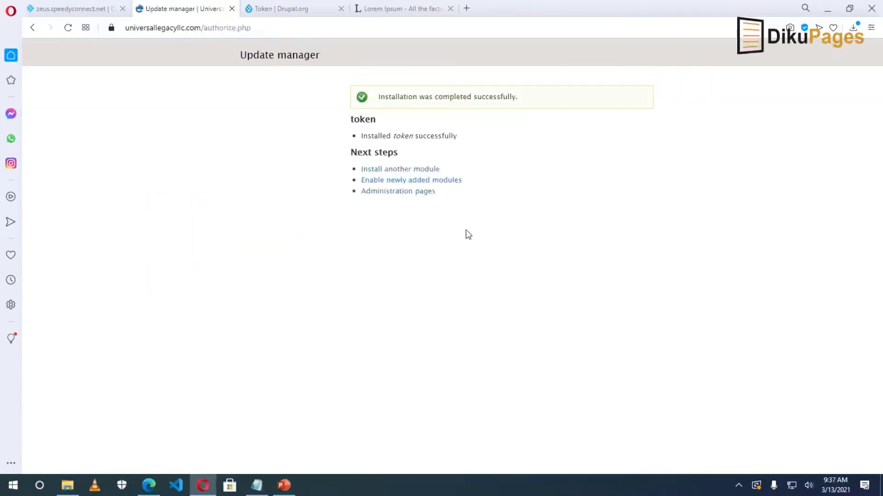
# Enable Pathauto and Token in the module list and save the configuration.
pyautogui.click(407, 180)
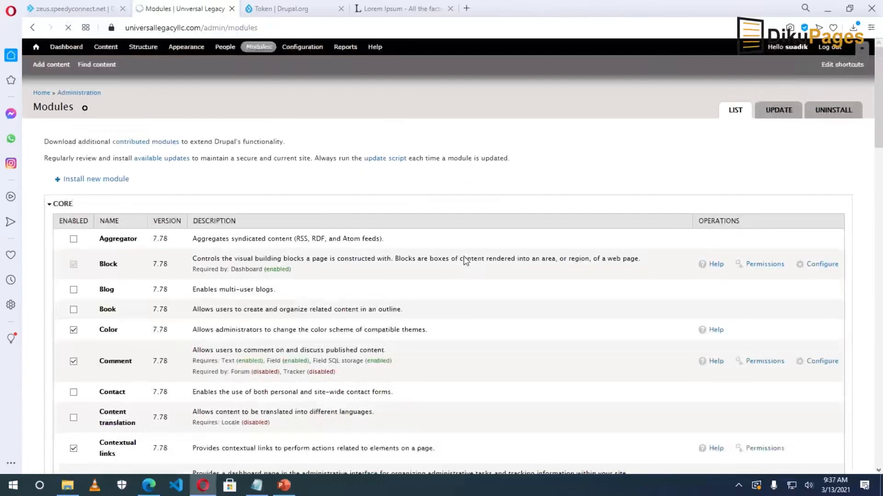
pyautogui.scroll(-20, 466, 257)
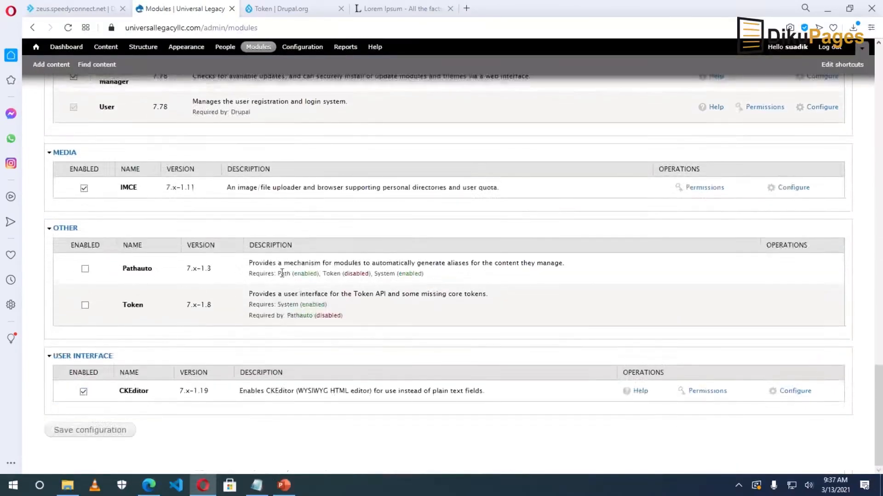
pyautogui.click(85, 269)
pyautogui.click(85, 305)
pyautogui.click(83, 431)
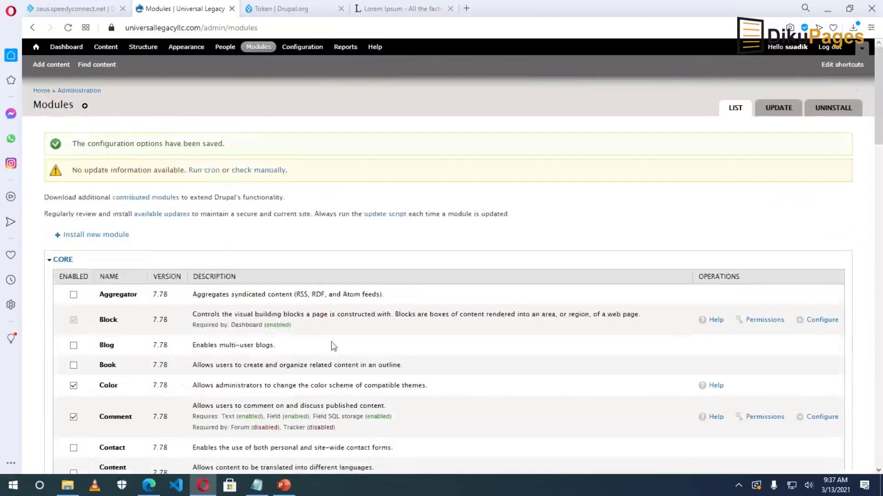
pyautogui.scroll(-20, 332, 358)
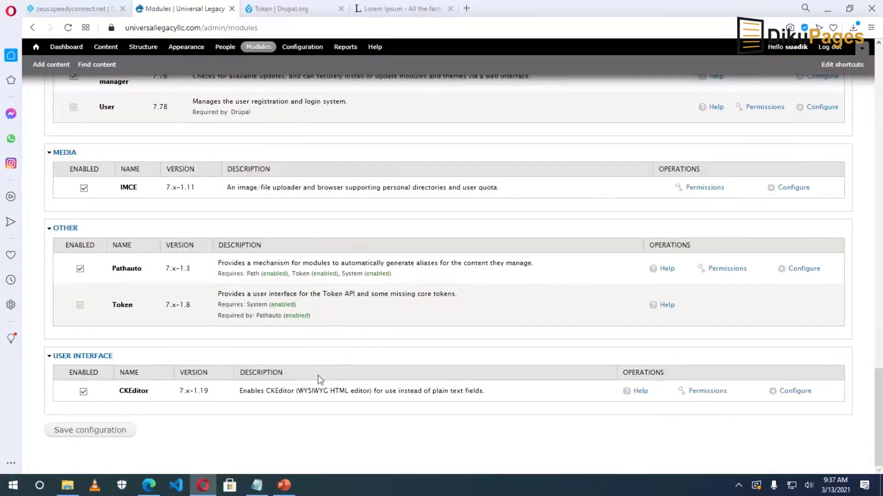
# Remove the 'content/' prefix from Pathauto's default content path pattern.
pyautogui.click(803, 269)
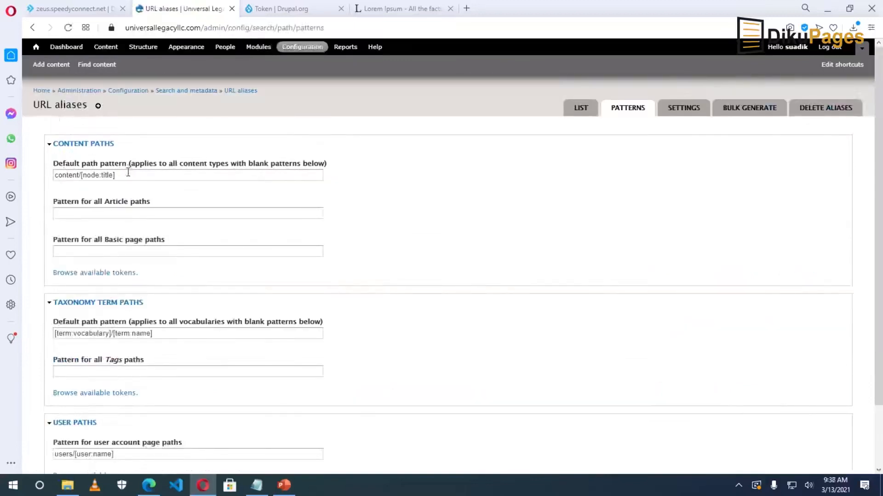
pyautogui.moveTo(81, 176); pyautogui.dragTo(21, 182)
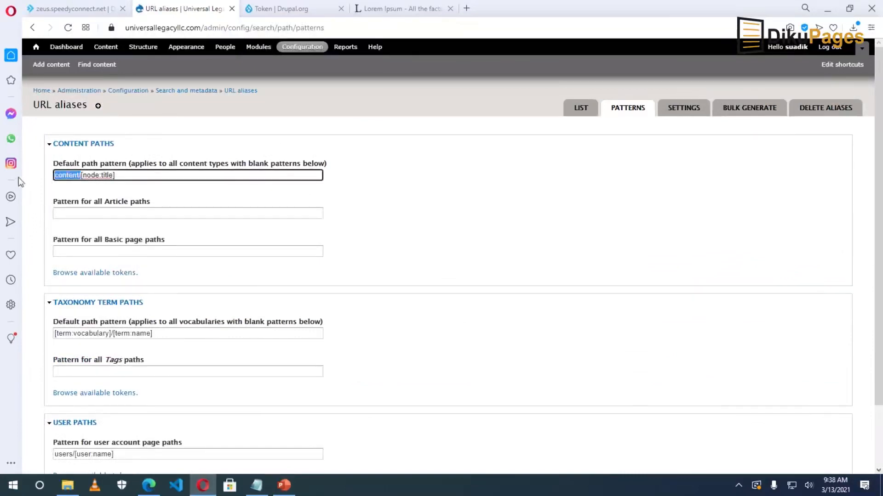
pyautogui.press('BackSpace')
pyautogui.click(71, 213)
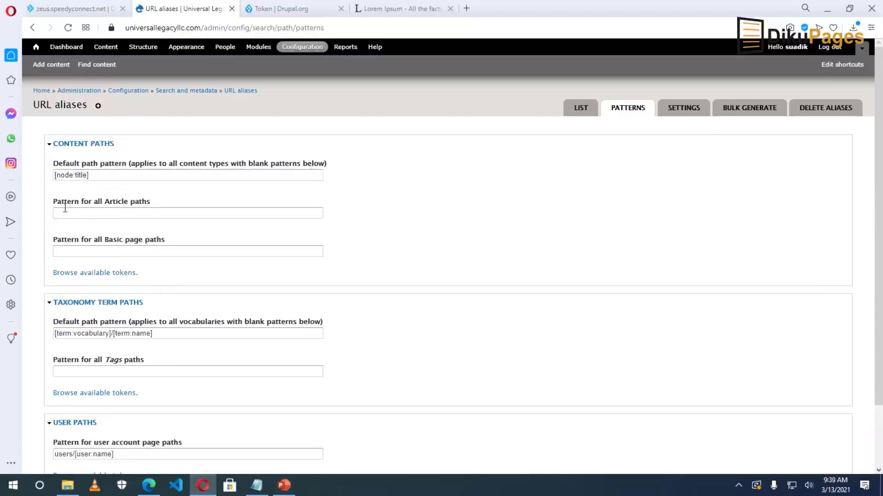
pyautogui.click(98, 213)
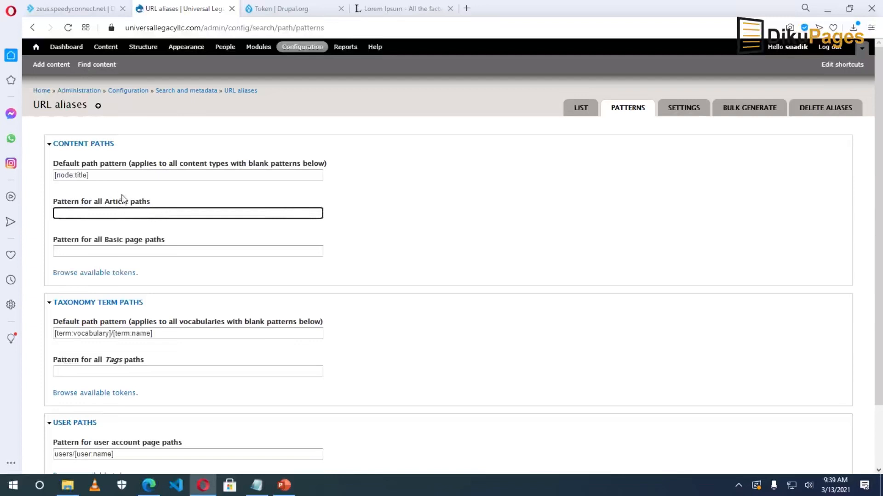
pyautogui.click(110, 251)
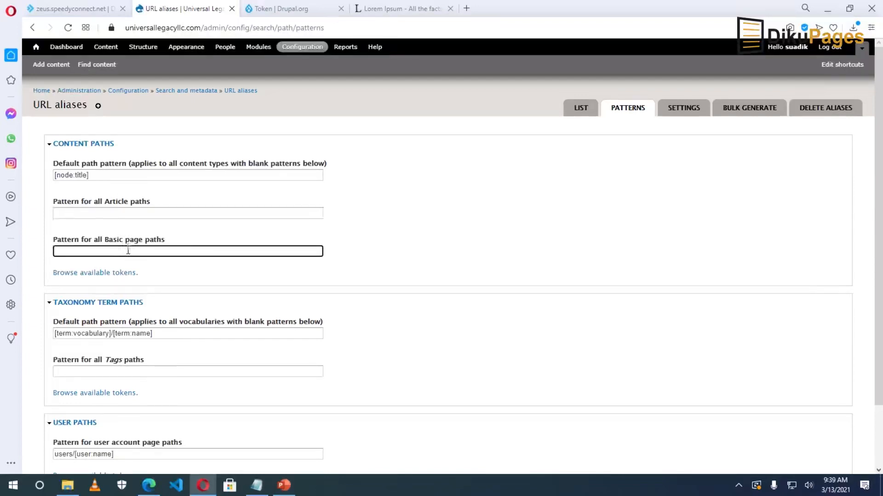
# Copy [node:title] into the Basic page paths pattern and save the URL alias patterns.
pyautogui.moveTo(99, 175); pyautogui.dragTo(37, 180)
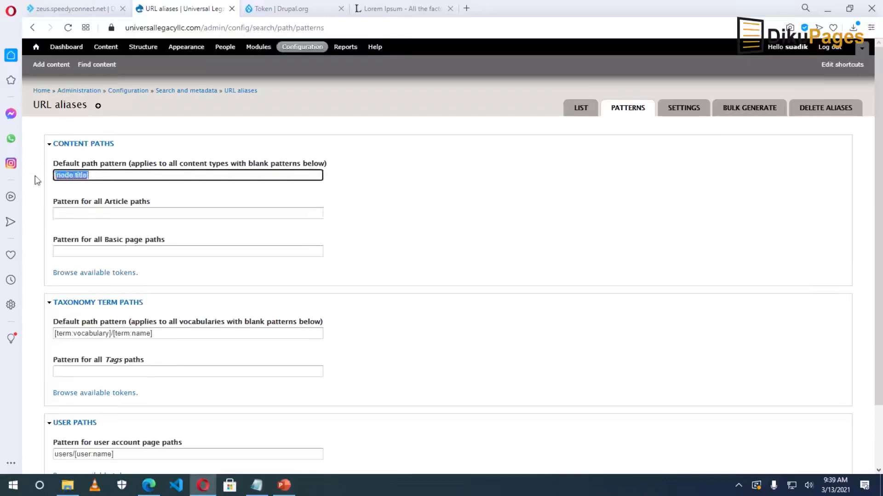
pyautogui.click(105, 251)
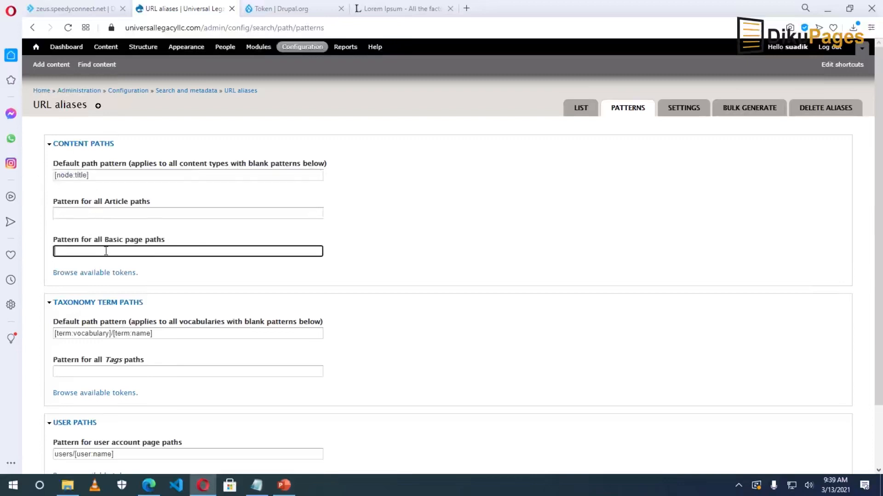
pyautogui.moveTo(106, 176); pyautogui.dragTo(35, 182)
pyautogui.rightClick(71, 175)
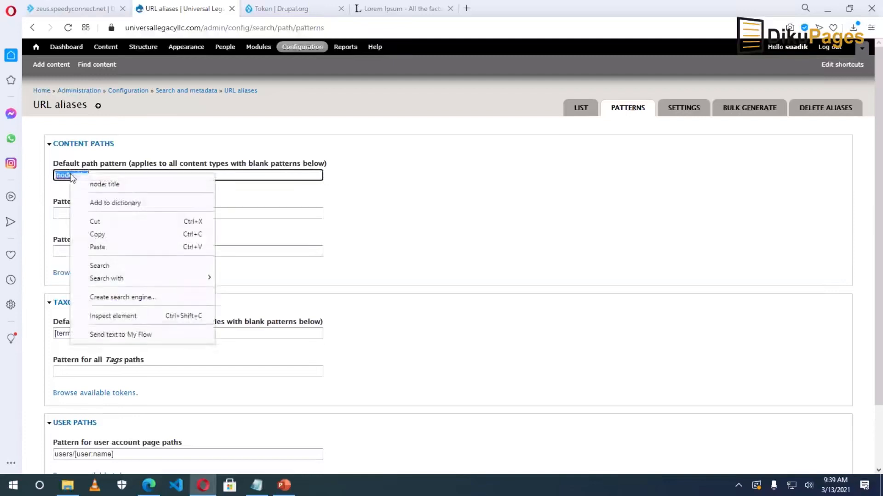
pyautogui.click(103, 233)
pyautogui.rightClick(85, 251)
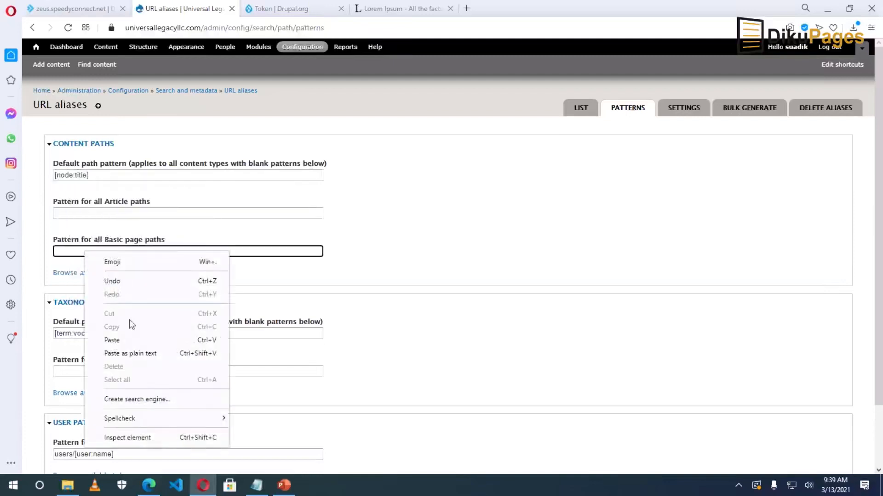
pyautogui.click(134, 342)
pyautogui.moveTo(91, 251); pyautogui.dragTo(51, 252)
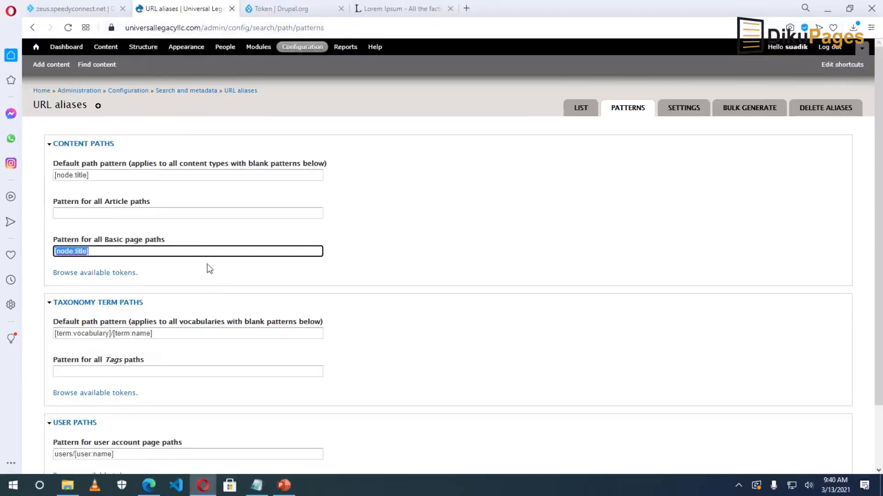
pyautogui.scroll(-2, 234, 303)
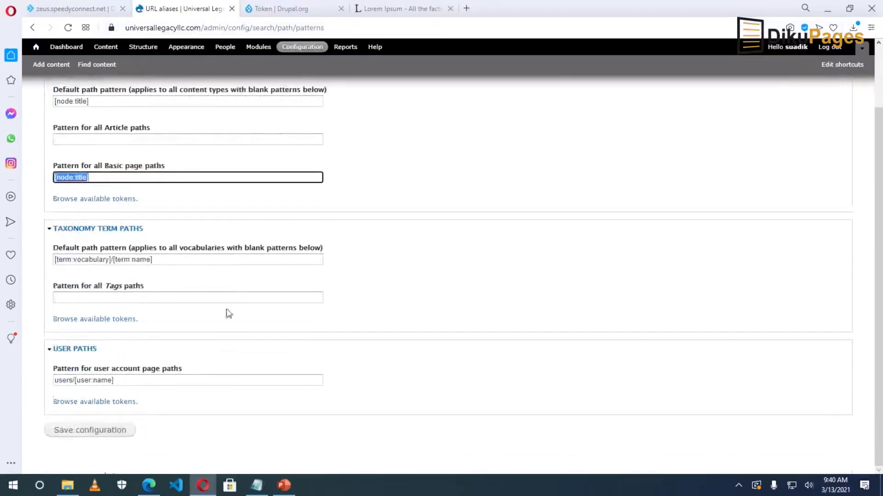
pyautogui.click(94, 438)
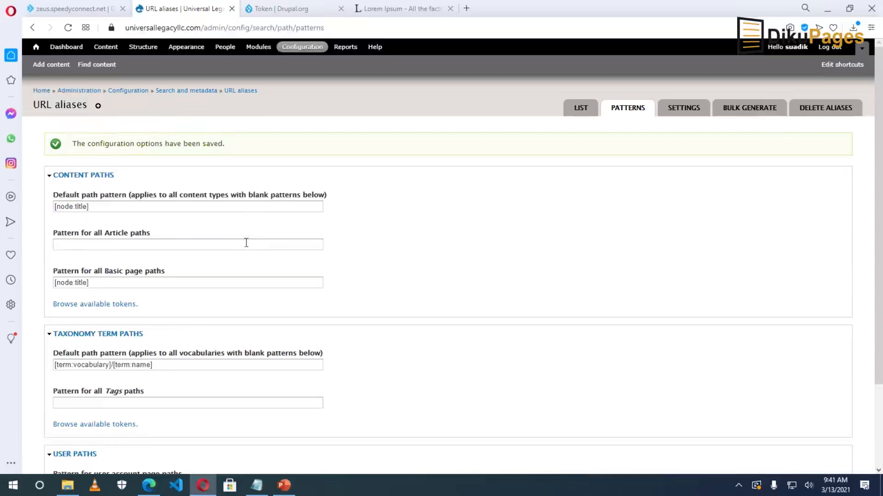
pyautogui.rightClick(298, 51)
pyautogui.click(309, 58)
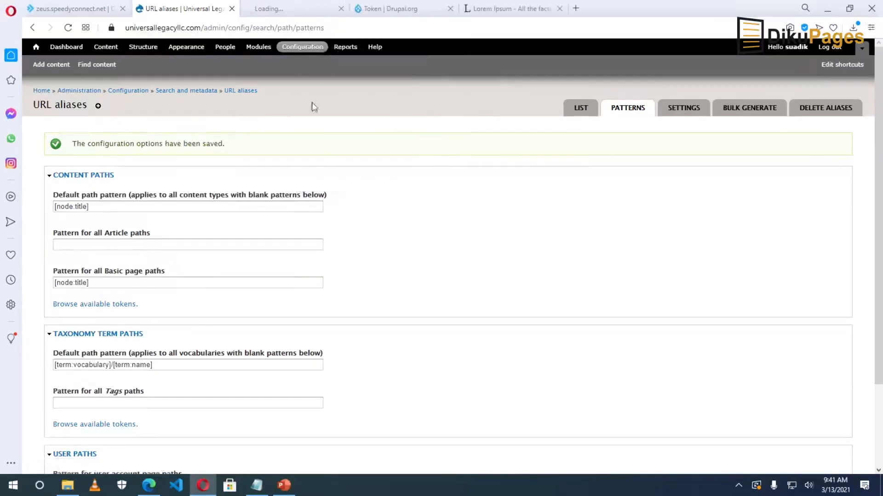
pyautogui.click(271, 8)
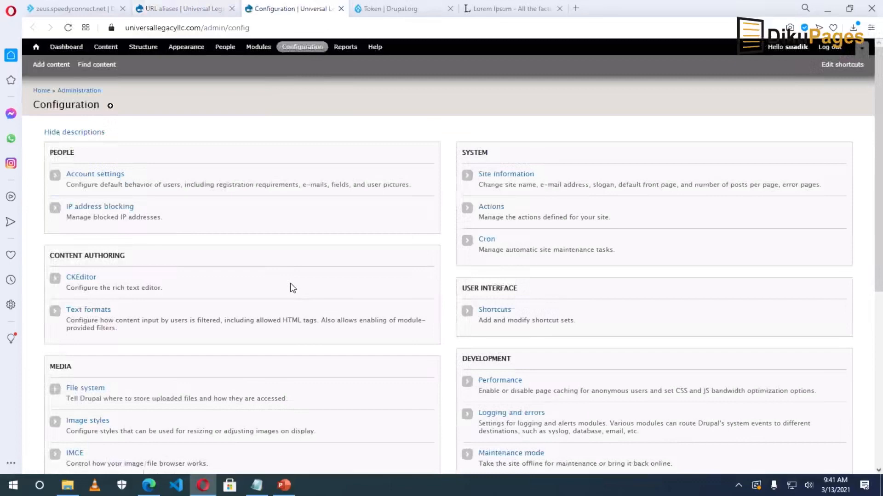
pyautogui.scroll(-5, 292, 288)
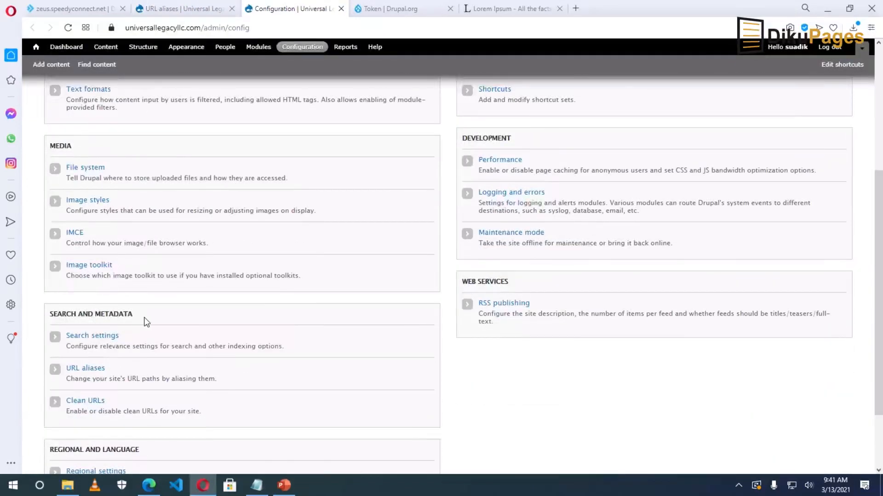
pyautogui.click(84, 373)
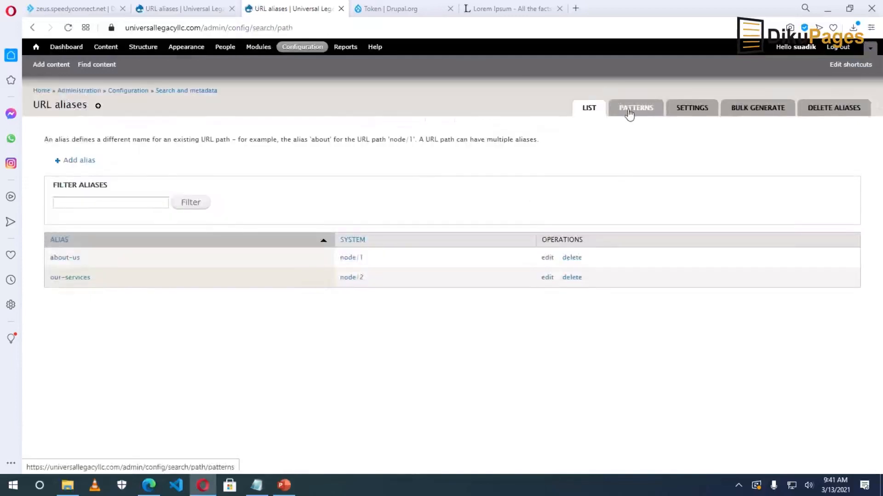
pyautogui.click(630, 112)
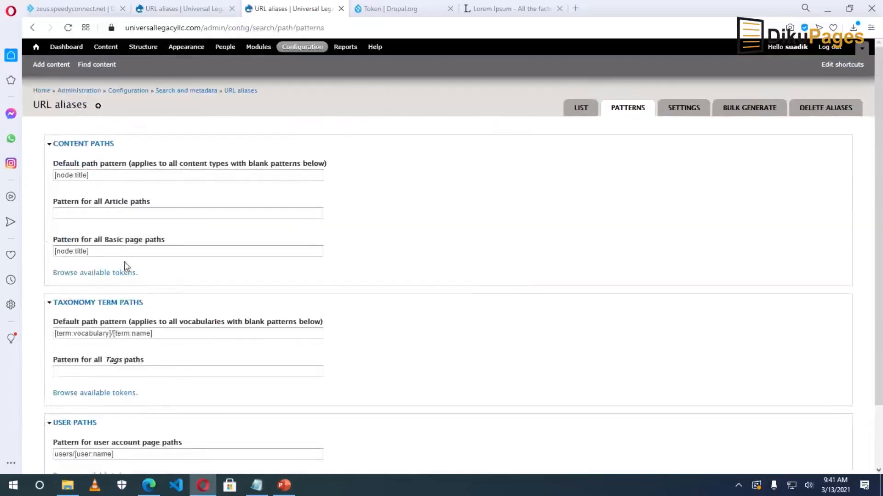
pyautogui.click(116, 177)
pyautogui.click(111, 251)
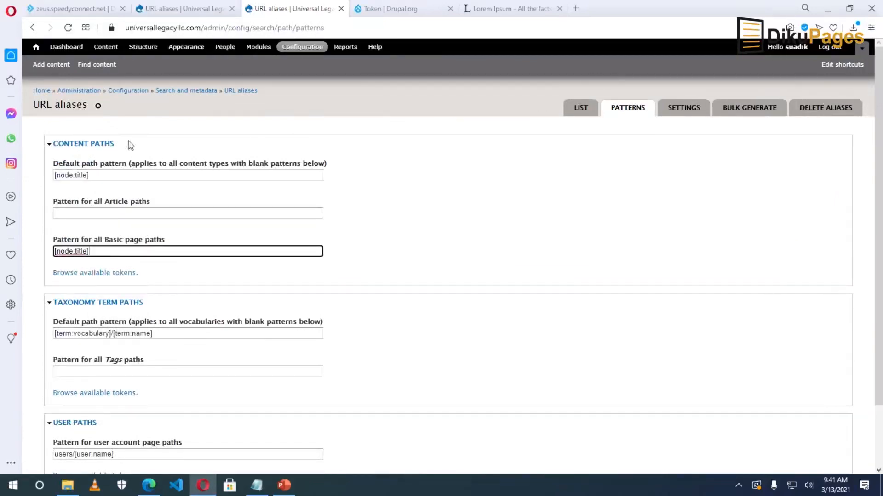
pyautogui.click(97, 175)
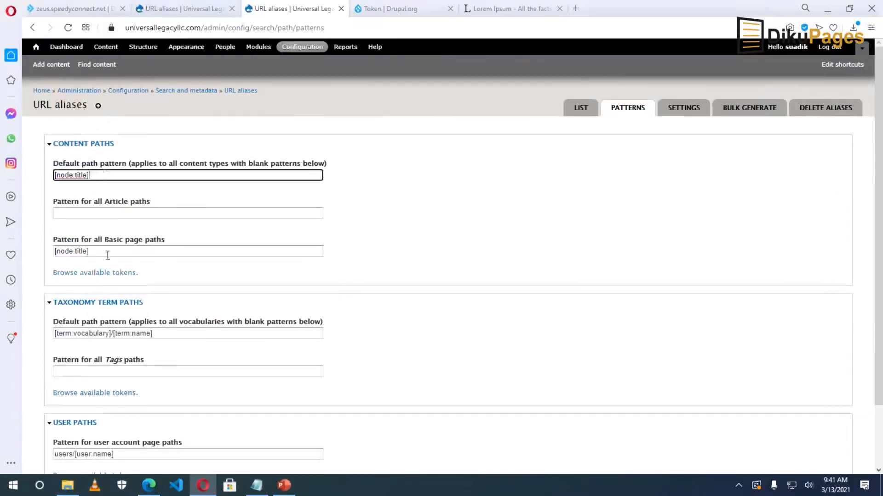
pyautogui.click(99, 251)
pyautogui.click(168, 11)
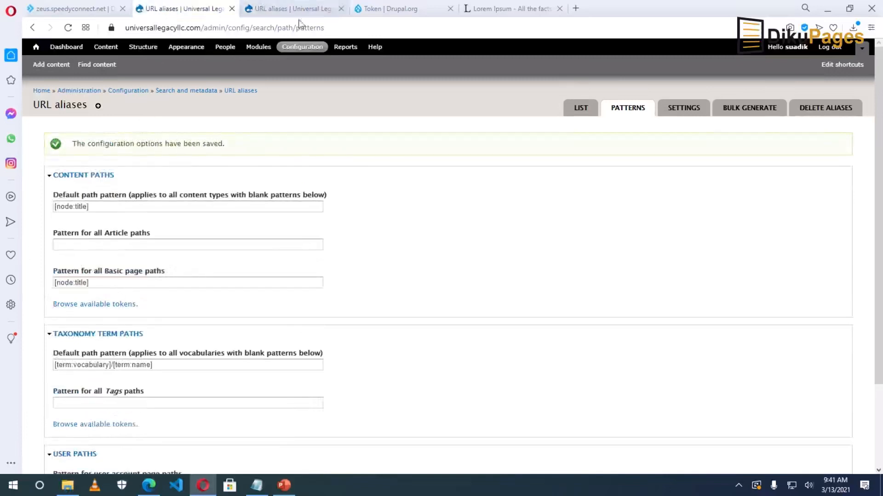
pyautogui.click(340, 8)
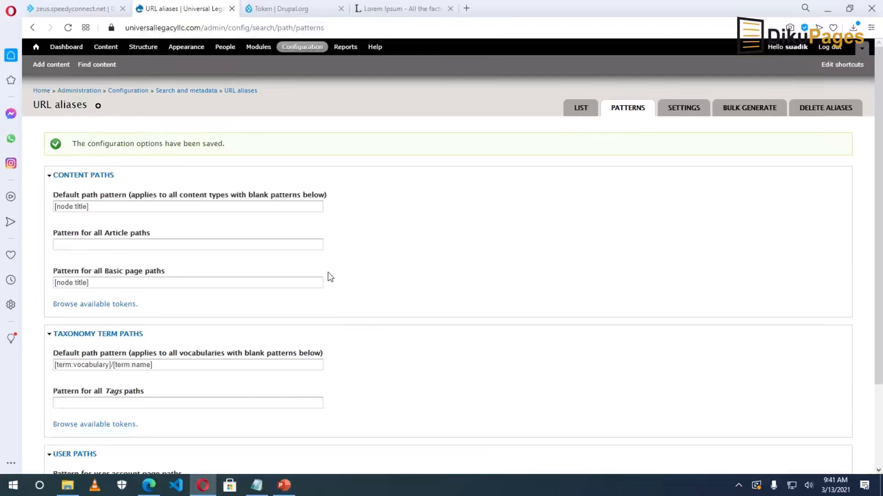
pyautogui.click(47, 69)
# Start a new Basic page titled 'Our Staff' and bring up image insertion for its body.
pyautogui.click(79, 174)
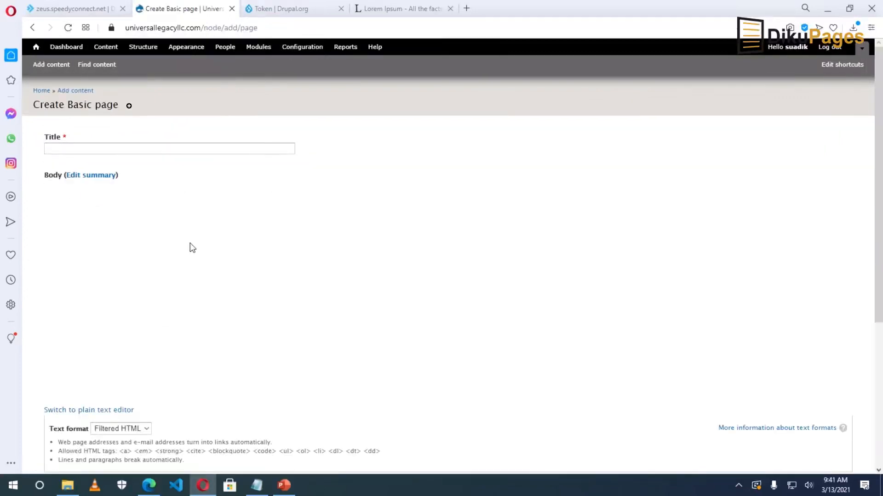
pyautogui.click(89, 149)
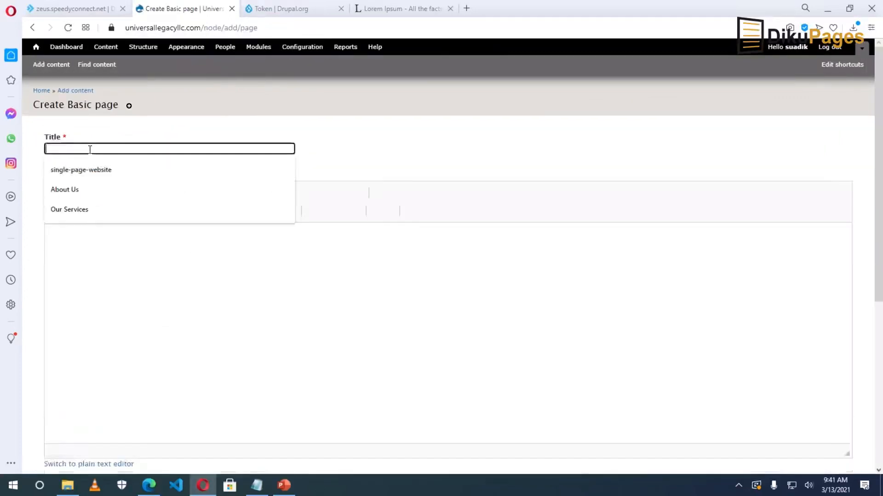
pyautogui.write('Our Staff')
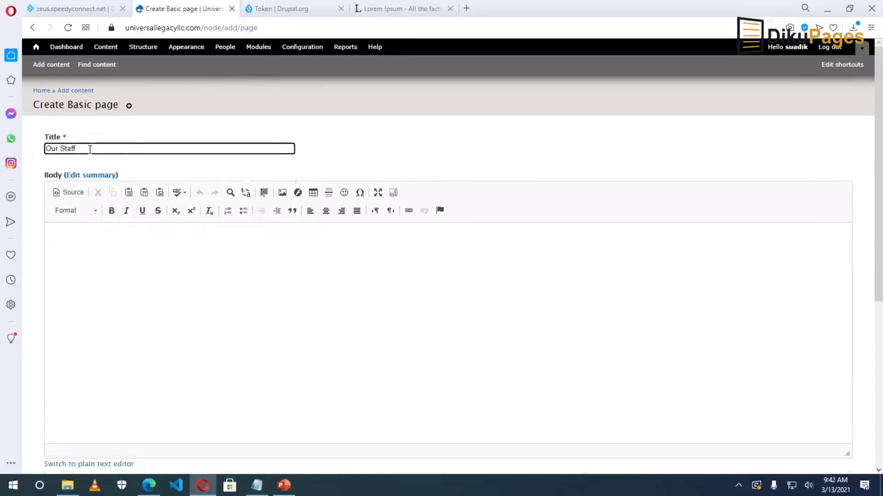
pyautogui.click(127, 247)
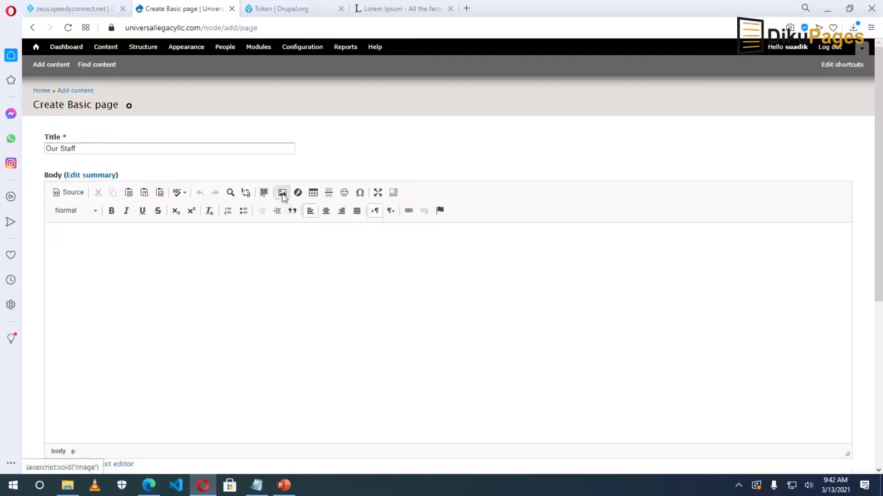
pyautogui.click(282, 193)
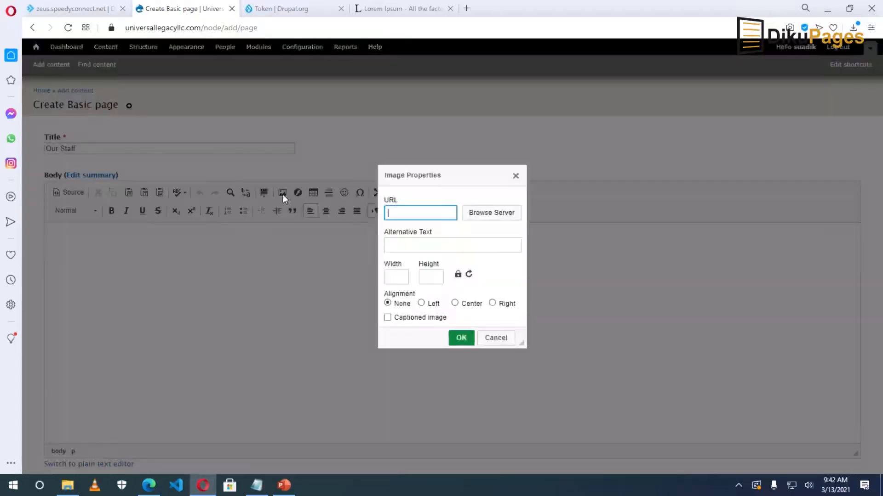
# Upload staff-1.jpg from Downloads to the server and select it for the image.
pyautogui.click(491, 213)
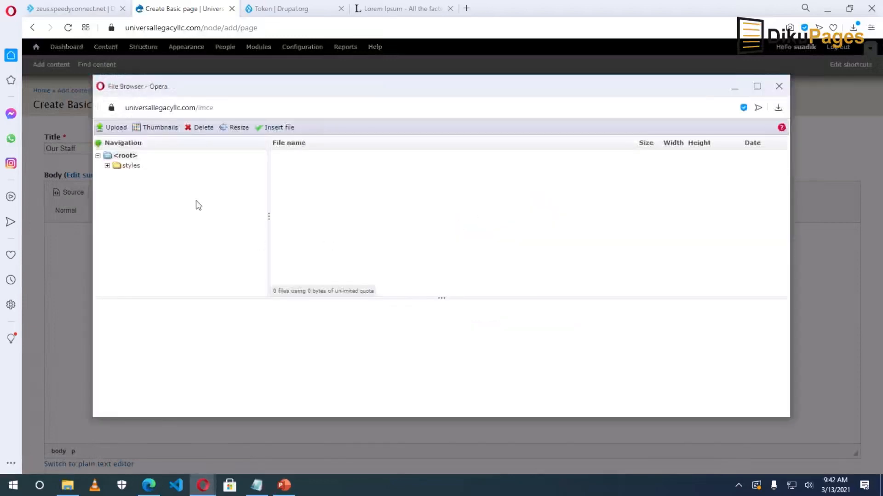
pyautogui.click(114, 129)
pyautogui.click(122, 163)
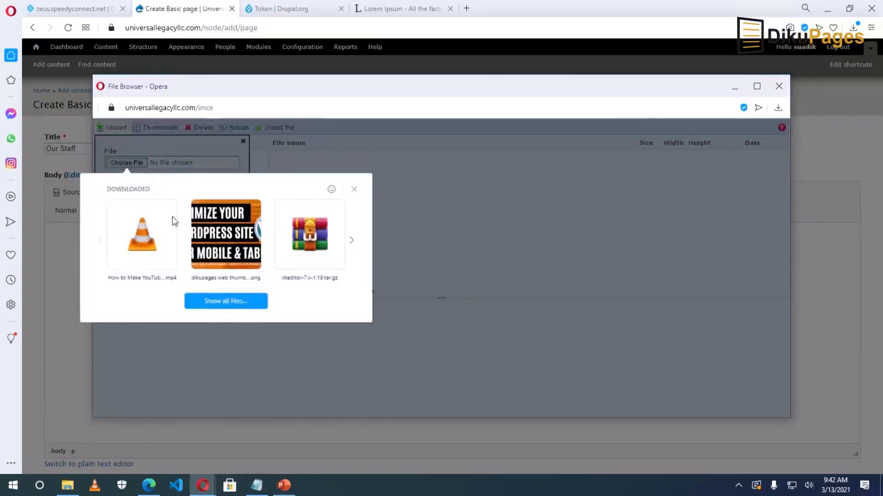
pyautogui.click(223, 303)
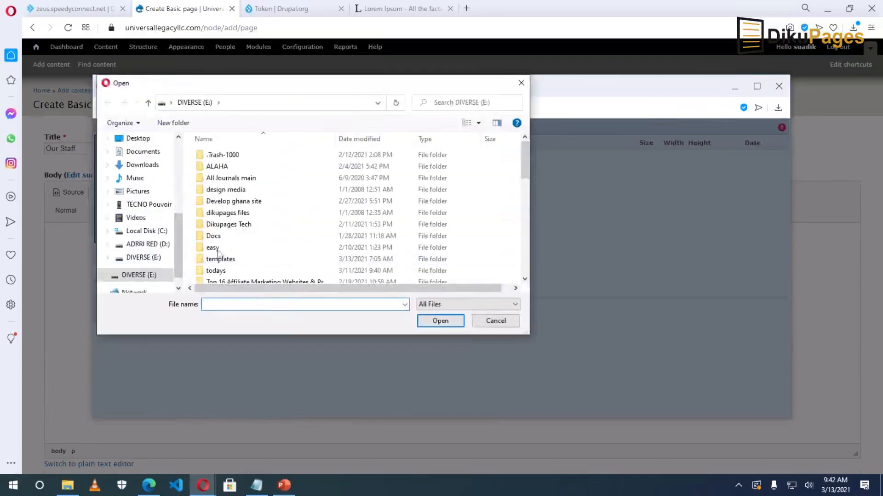
pyautogui.click(137, 166)
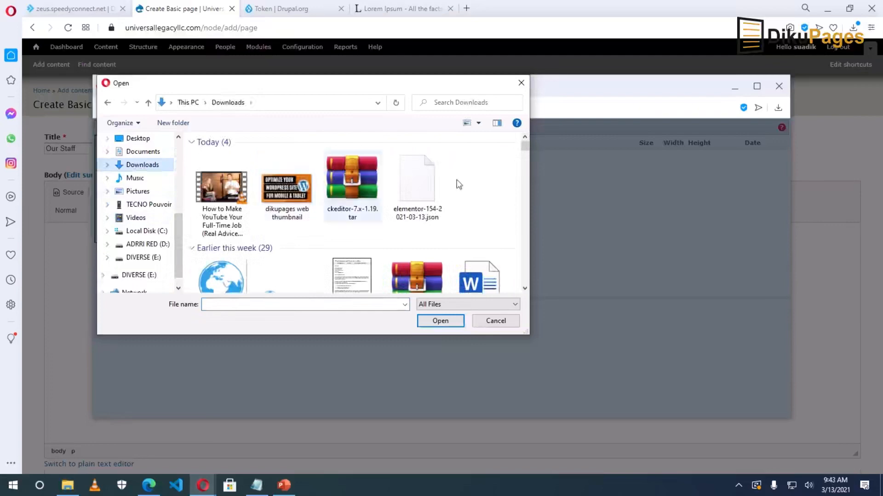
pyautogui.moveTo(524, 146); pyautogui.dragTo(526, 162)
pyautogui.click(418, 178)
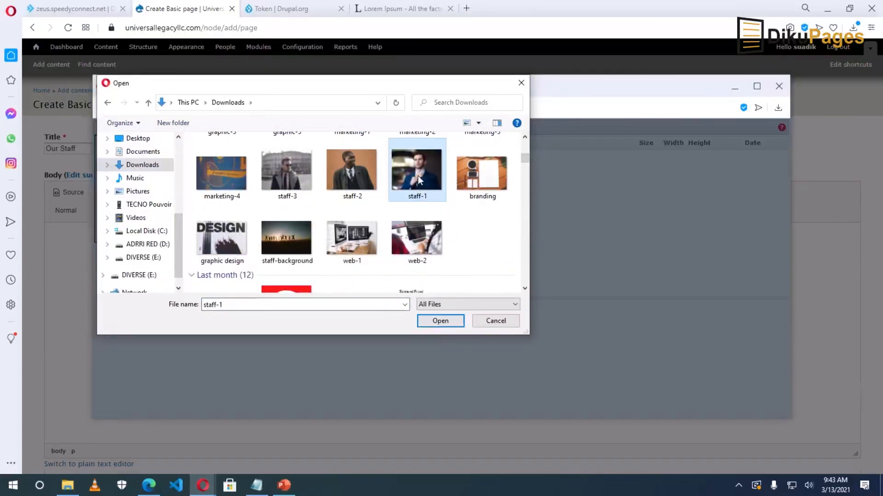
pyautogui.click(439, 320)
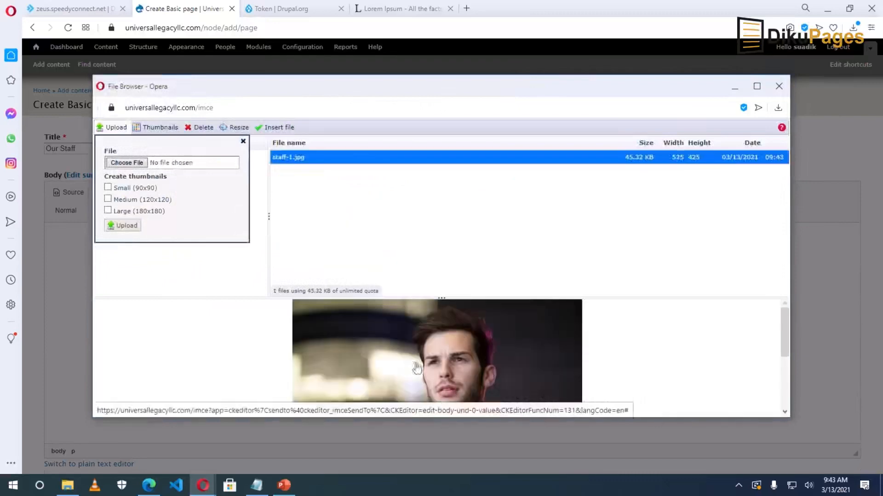
pyautogui.click(432, 355)
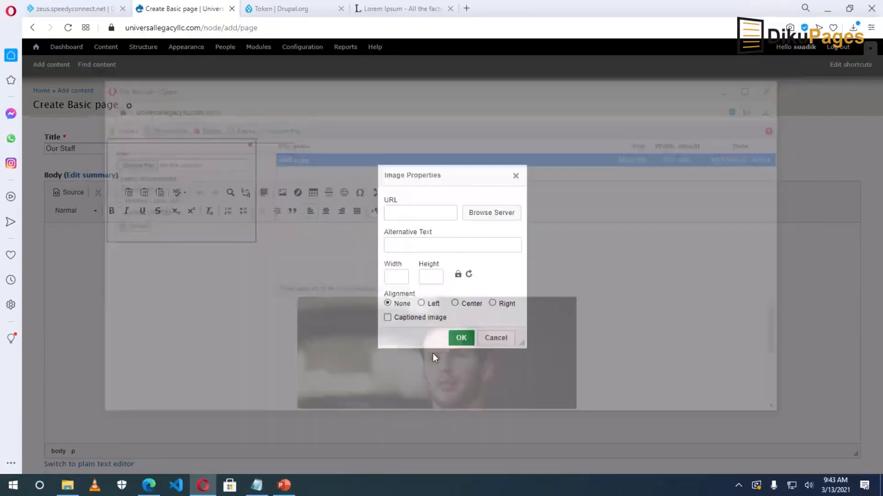
# Enter the staff member's name as alternative text and insert the 525×425 photo.
pyautogui.click(403, 242)
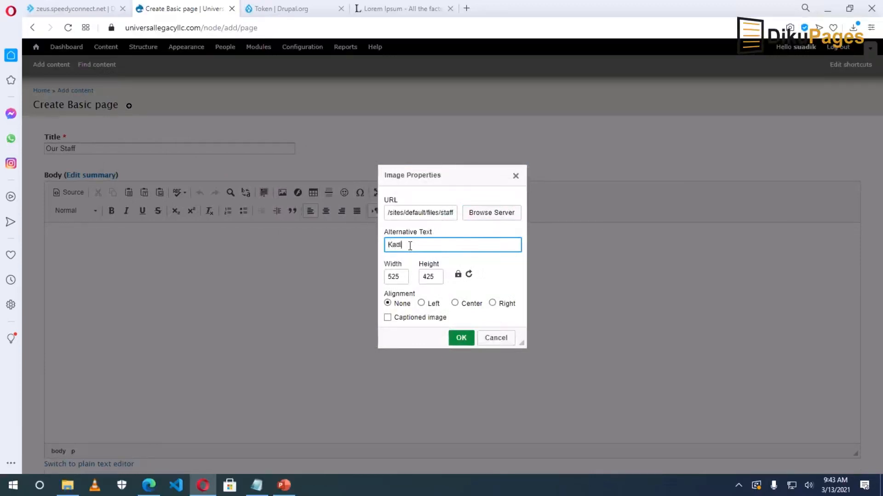
pyautogui.write('Yakubu')
pyautogui.click(398, 279)
pyautogui.click(426, 279)
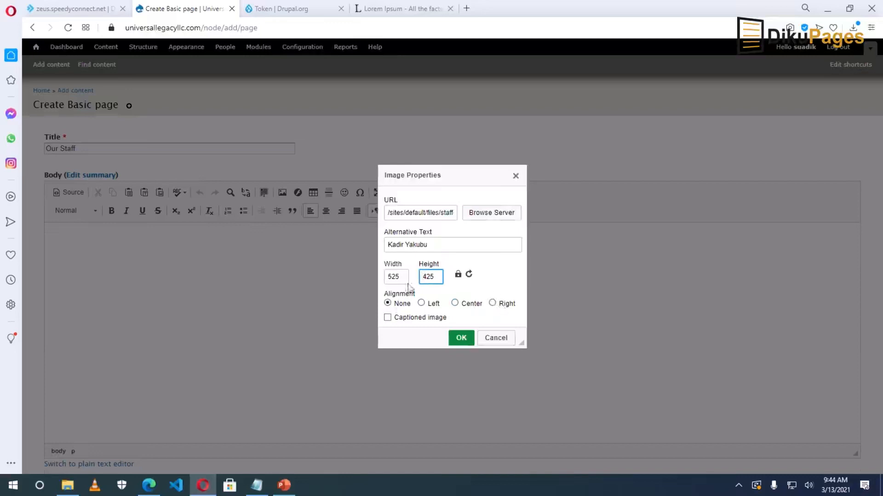
pyautogui.click(462, 339)
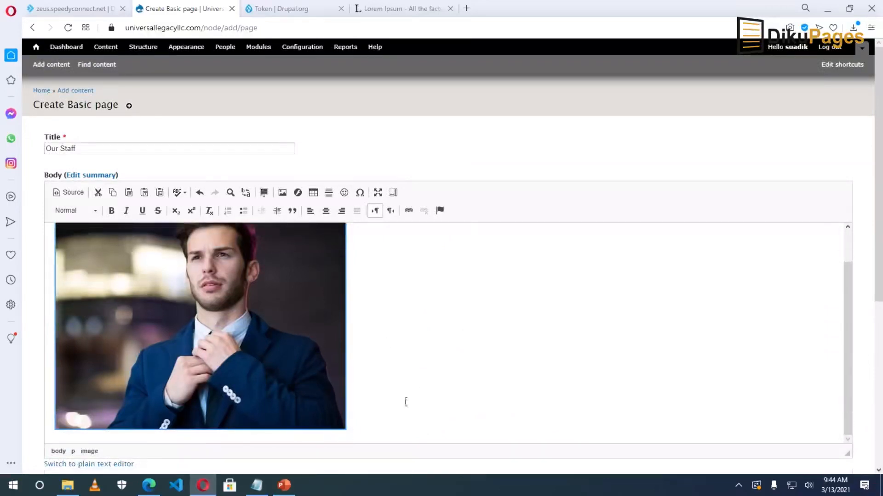
# Below the photo, add the staff member's full name and 'Web Designer' on separate lines.
pyautogui.click(430, 409)
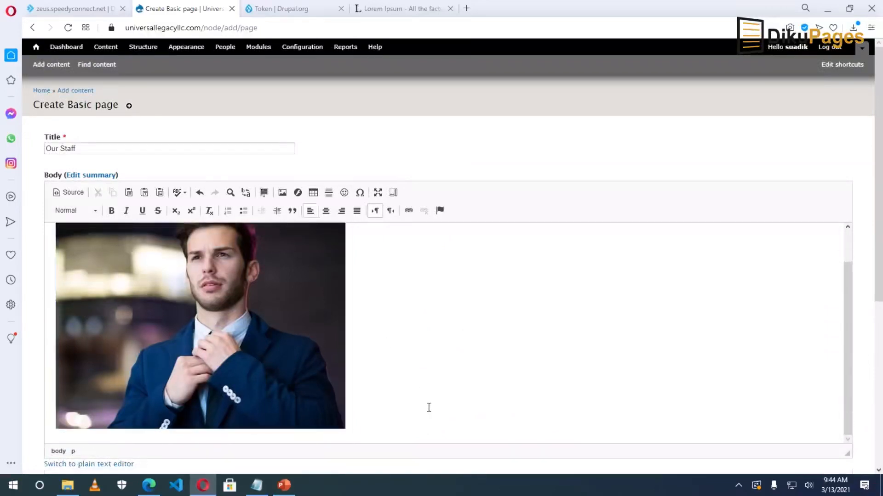
pyautogui.press('Return')
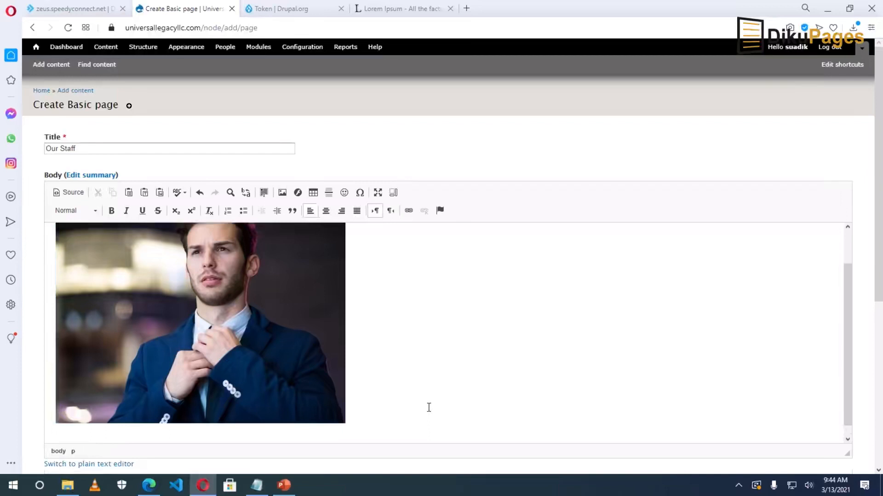
pyautogui.write('Yakub')
pyautogui.press('BackSpace')
pyautogui.press('BackSpace')
pyautogui.press('BackSpace')
pyautogui.press('BackSpace')
pyautogui.press('Return')
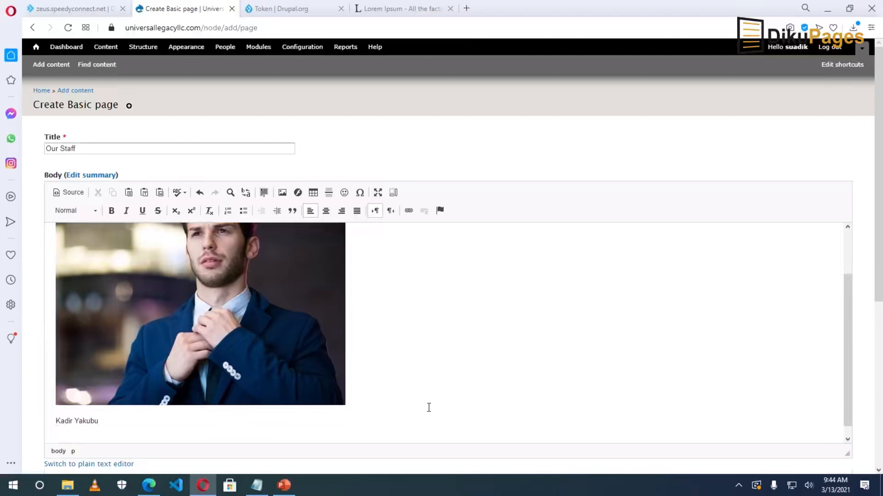
pyautogui.write('Web Designer')
pyautogui.press('Return')
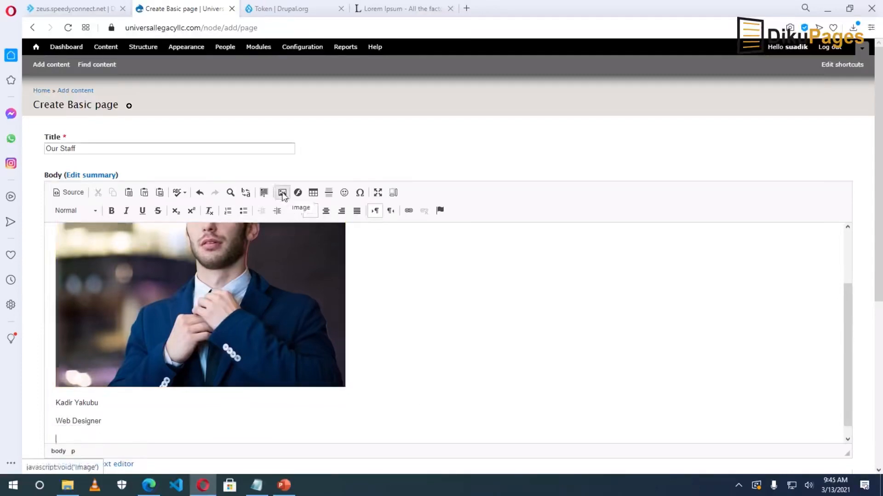
# Upload staff-2.jpg from Downloads to the server through the image browser.
pyautogui.click(282, 193)
pyautogui.click(477, 213)
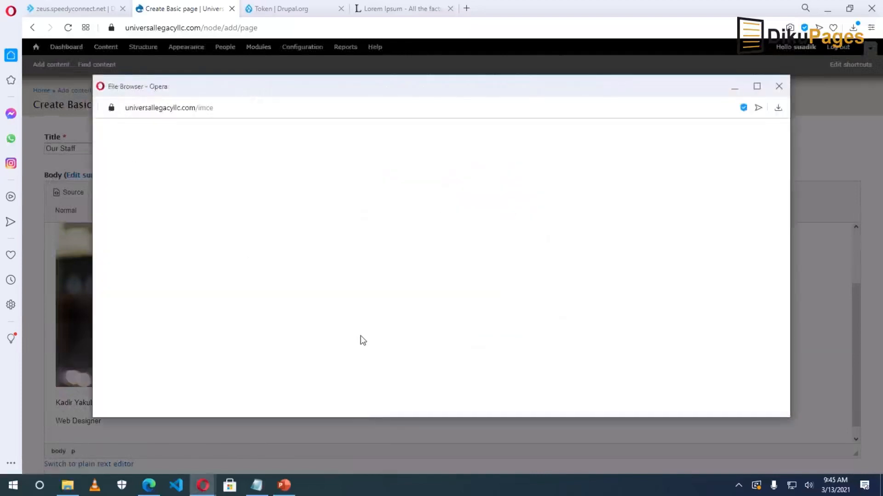
pyautogui.click(115, 128)
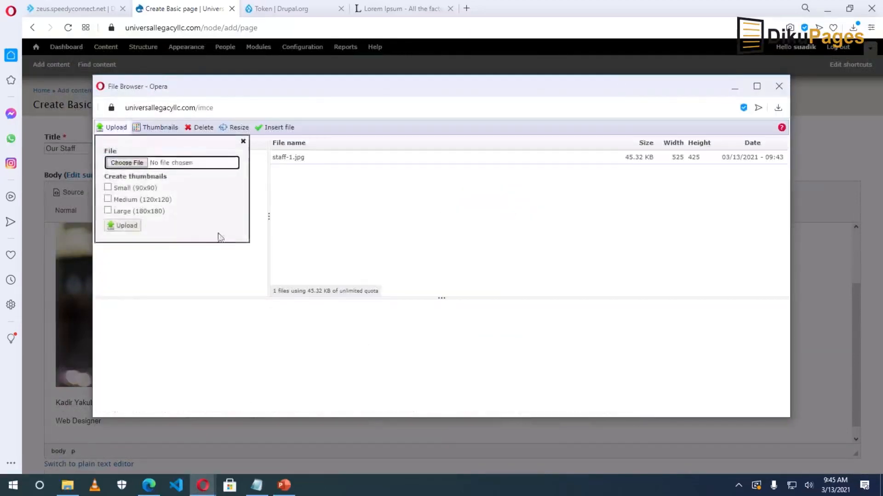
pyautogui.click(128, 164)
pyautogui.click(215, 304)
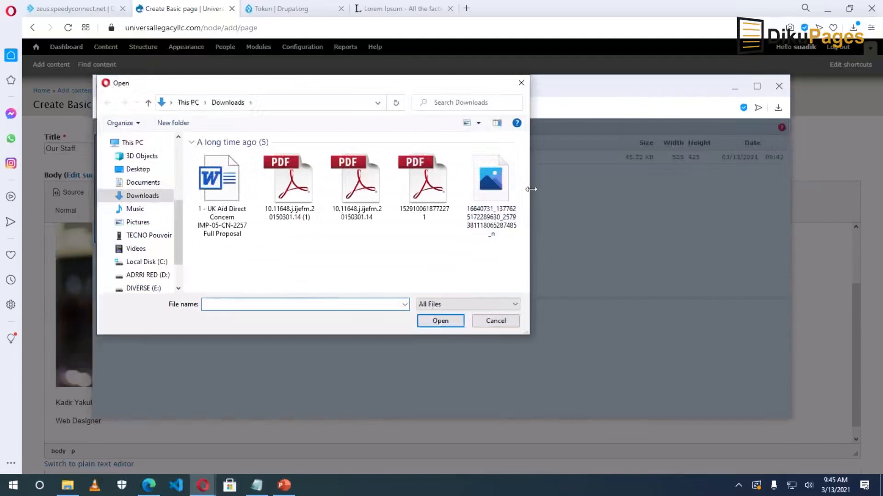
pyautogui.moveTo(525, 149)
pyautogui.mouseDown()
pyautogui.moveTo(527, 193)
pyautogui.moveTo(523, 156)
pyautogui.mouseUp()
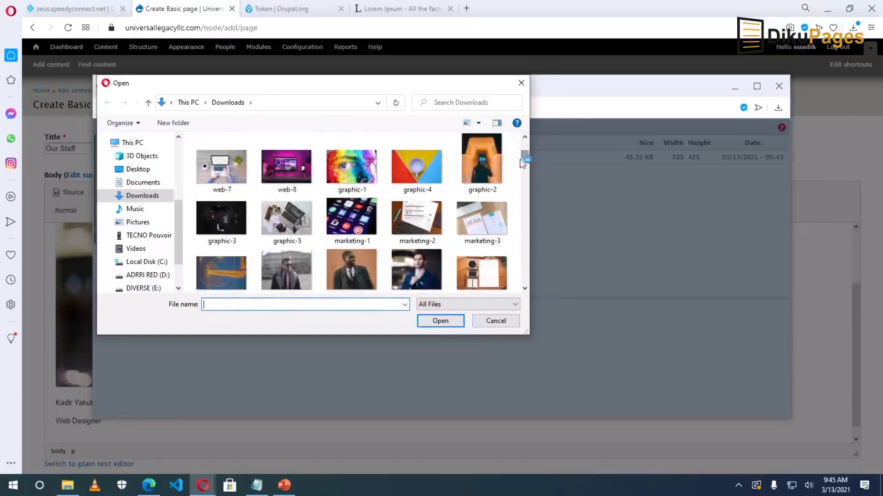
pyautogui.click(352, 271)
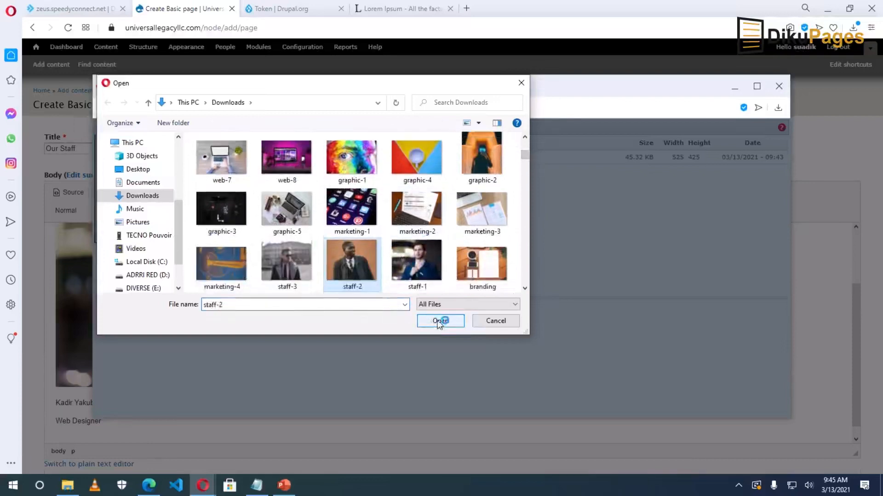
pyautogui.click(439, 322)
pyautogui.click(125, 225)
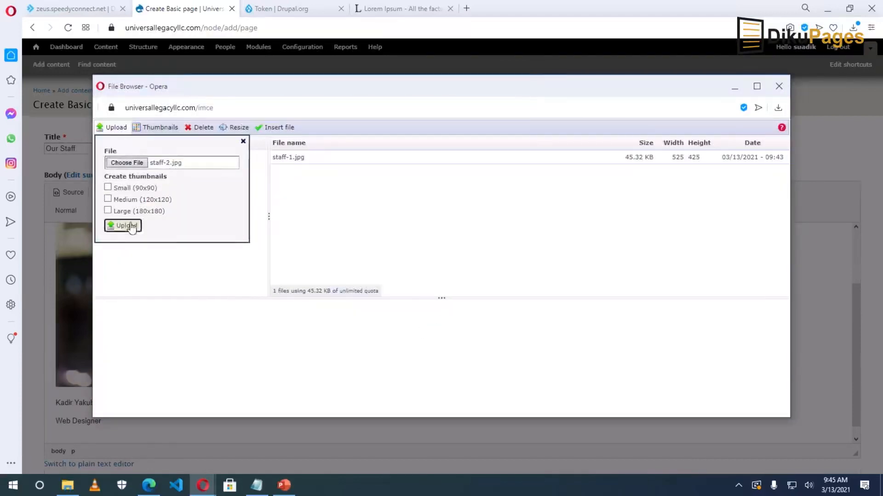
# Insert staff-2.jpg into the body with the staff member's name as alternative text.
pyautogui.click(496, 381)
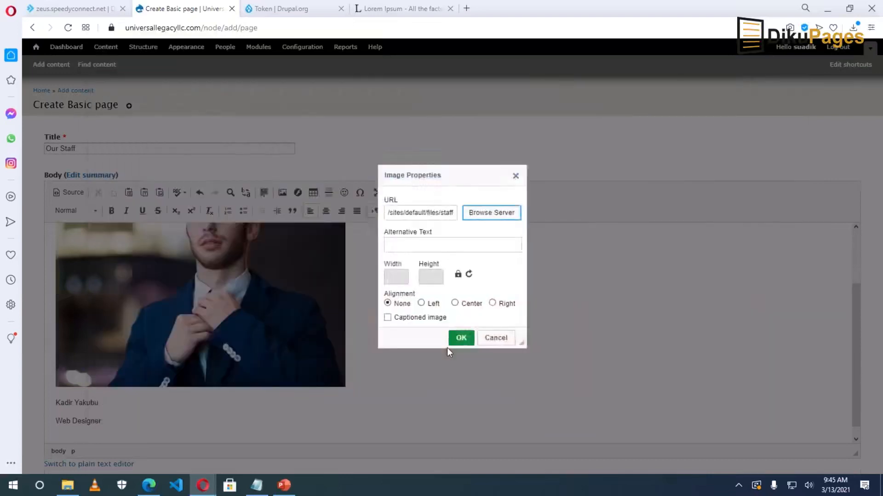
pyautogui.click(420, 245)
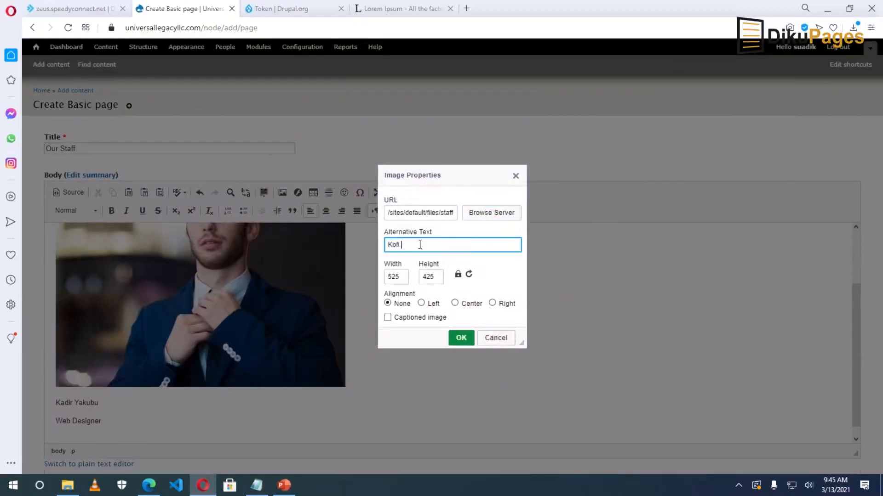
pyautogui.click(462, 339)
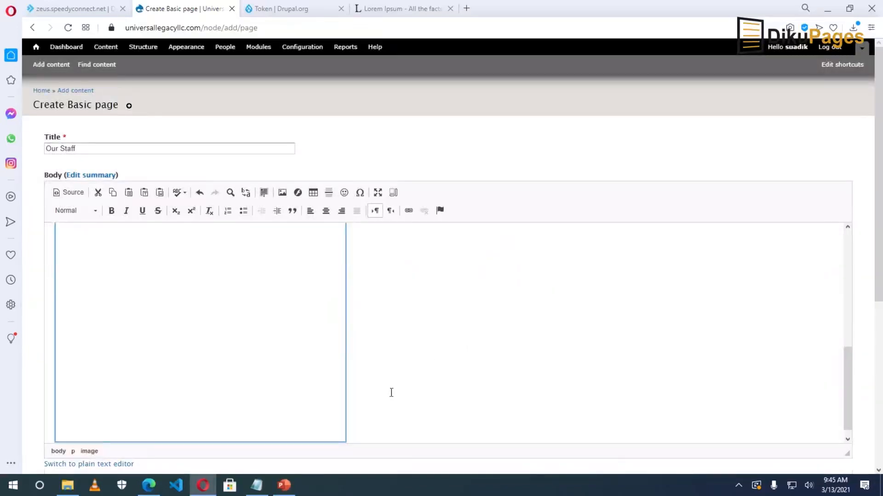
# Caption the second photo with the staff member's name and 'Graphic Designer'.
pyautogui.click(412, 404)
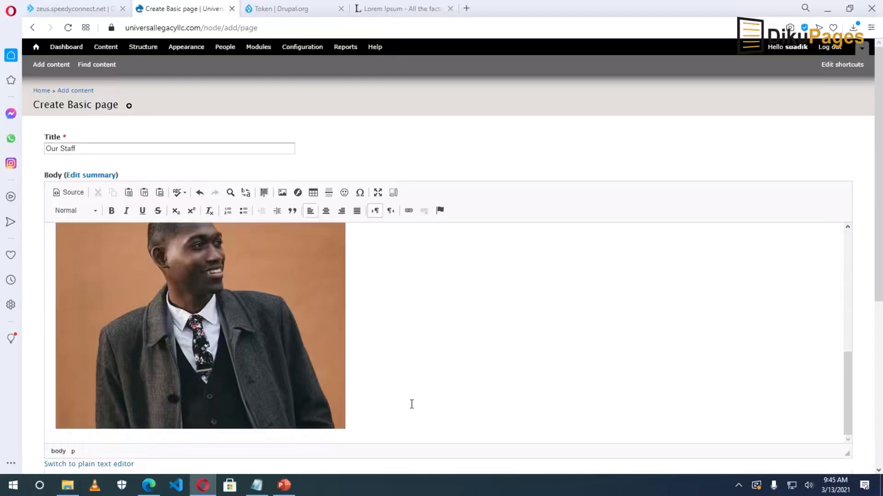
pyautogui.press('Return')
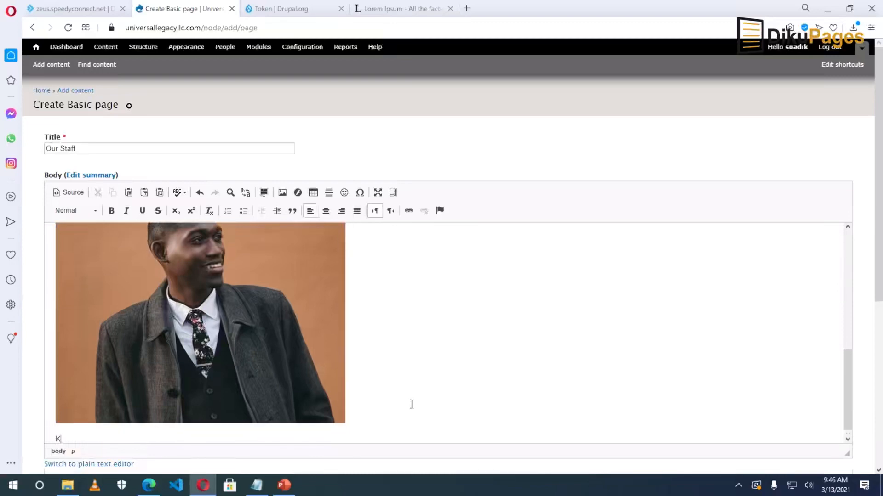
pyautogui.press('Return')
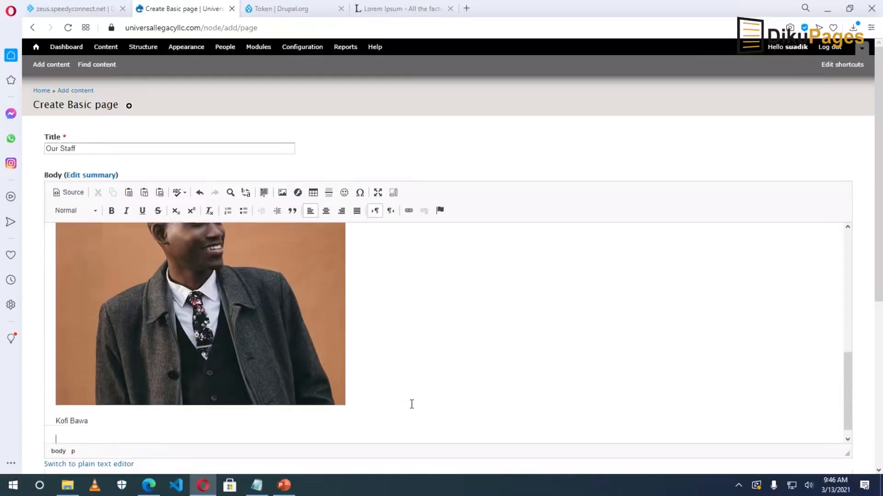
pyautogui.write('Graphic Designer')
pyautogui.press('Return')
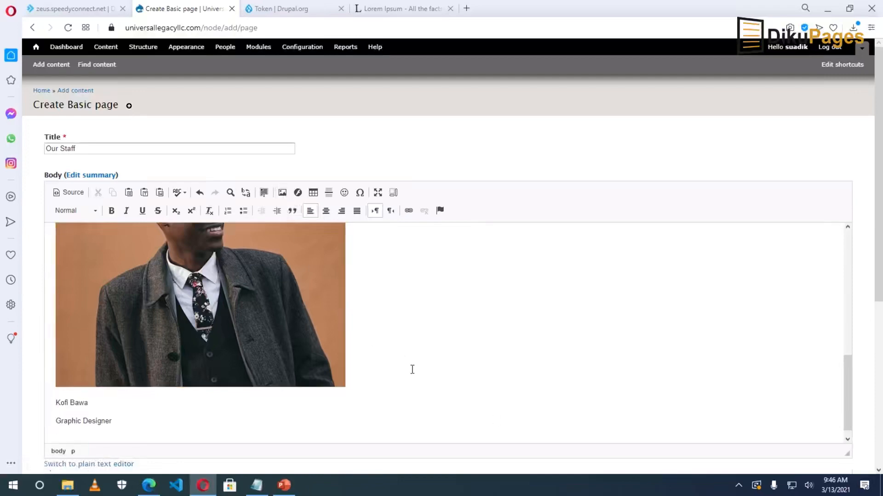
# Insert staff-3.jpg and caption it with the staff member's name and 'Marketing Officer'.
pyautogui.click(282, 192)
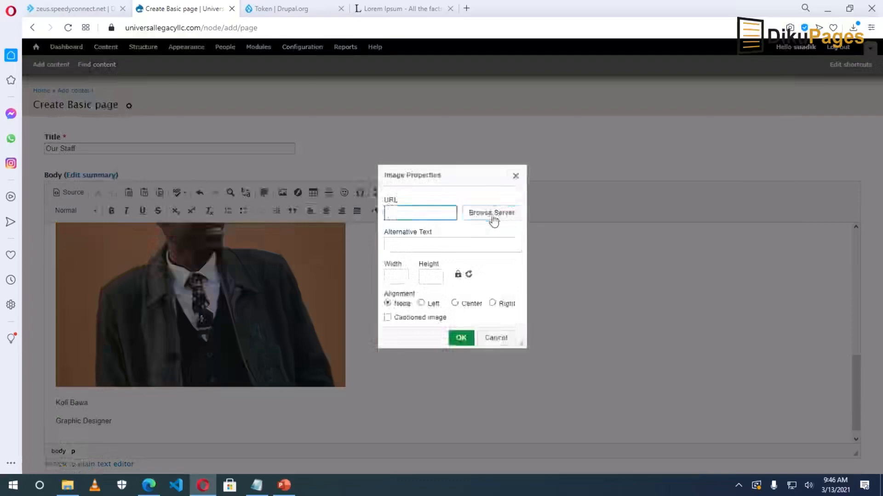
pyautogui.click(491, 219)
pyautogui.click(168, 258)
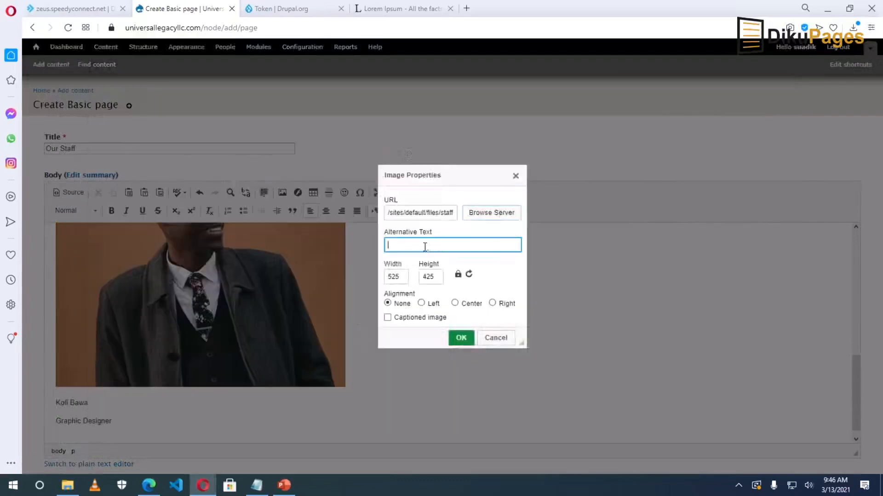
pyautogui.click(460, 337)
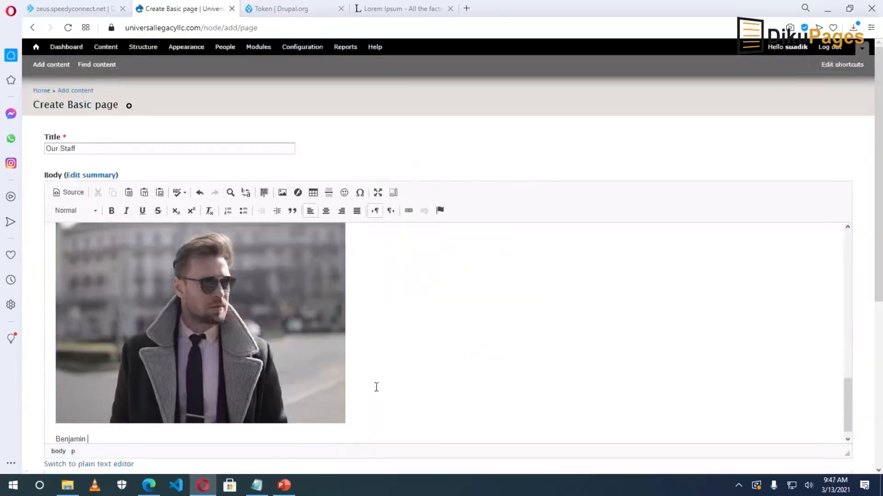
pyautogui.press('Return')
pyautogui.write('Marketing Officer')
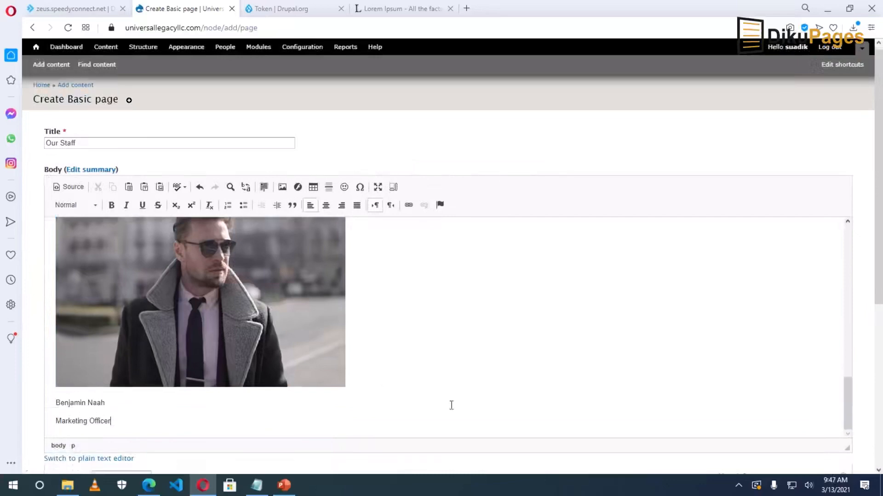
pyautogui.scroll(-4, 293, 419)
# Give the Our Staff page a main menu link and edit its description.
pyautogui.scroll(-3, 293, 420)
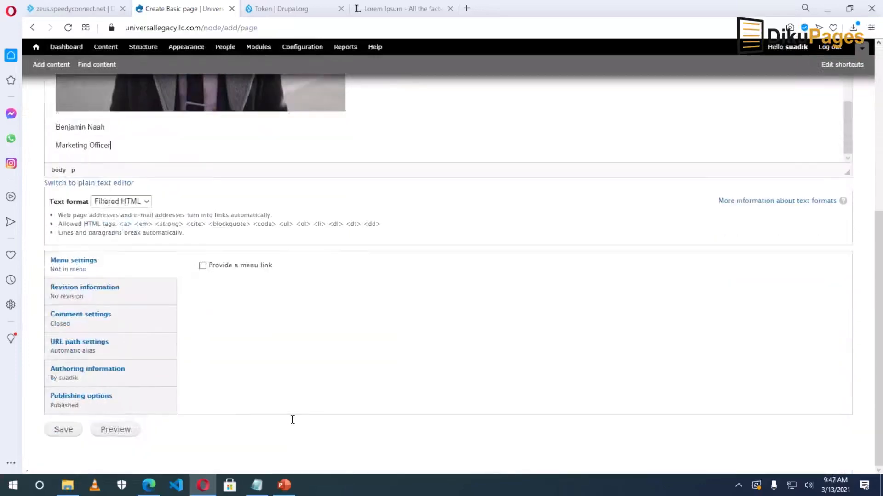
pyautogui.click(202, 265)
pyautogui.click(241, 339)
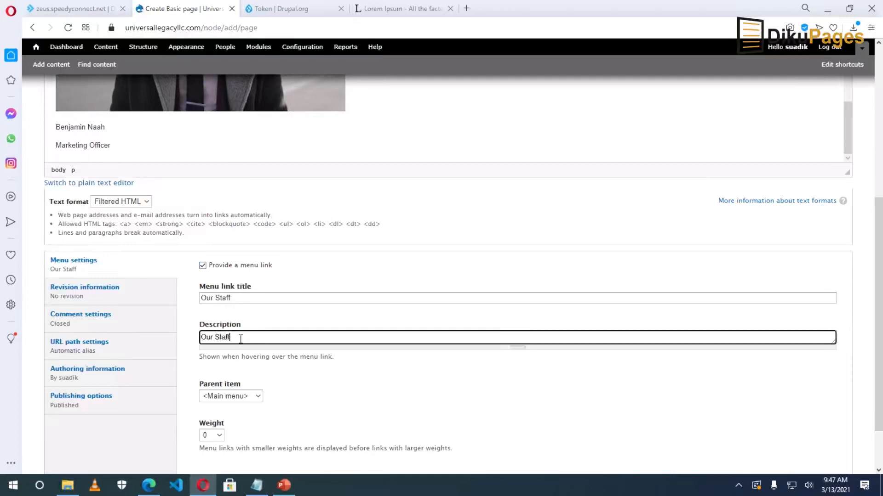
pyautogui.scroll(-2, 239, 338)
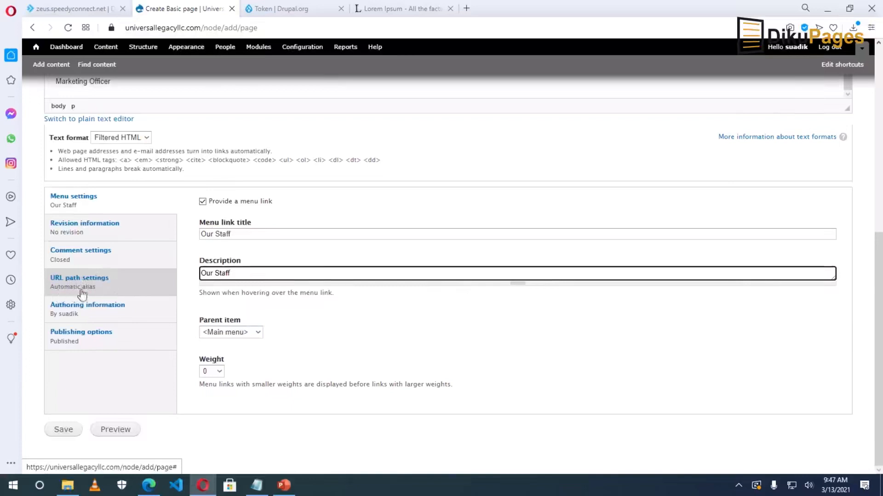
# Keep 'Generate automatic URL alias' enabled in URL path settings and save the page.
pyautogui.click(91, 286)
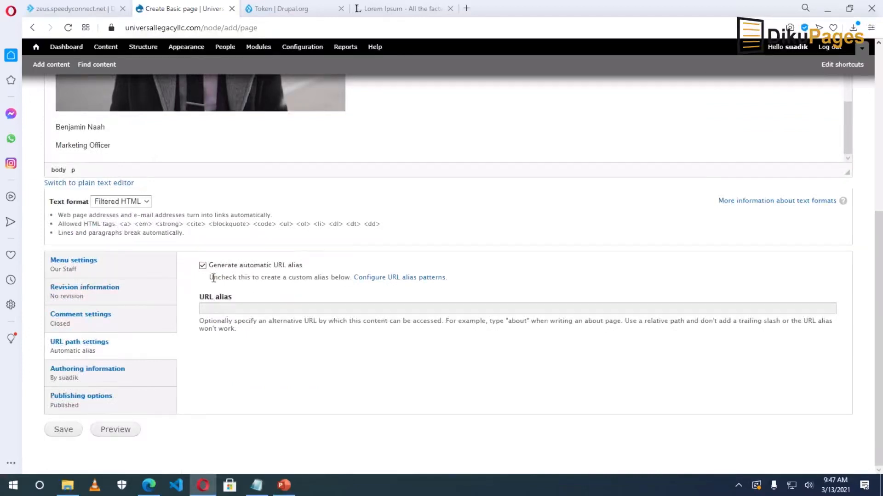
pyautogui.click(202, 266)
pyautogui.click(221, 307)
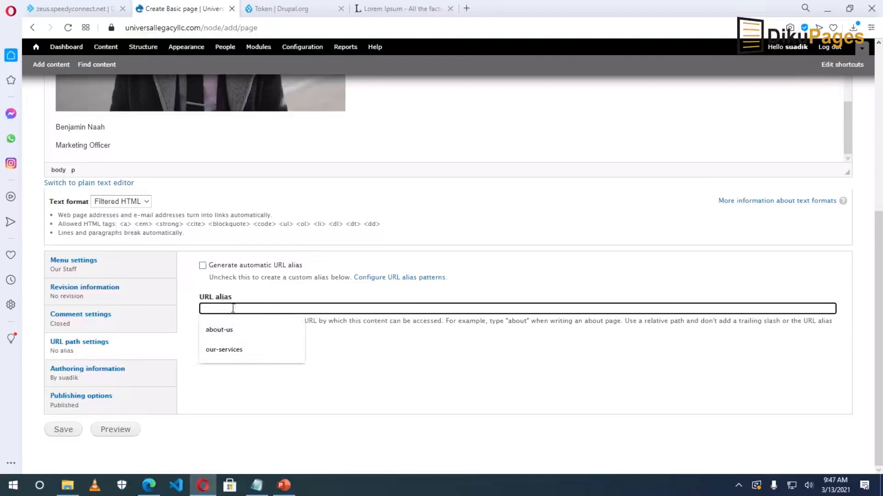
pyautogui.click(202, 267)
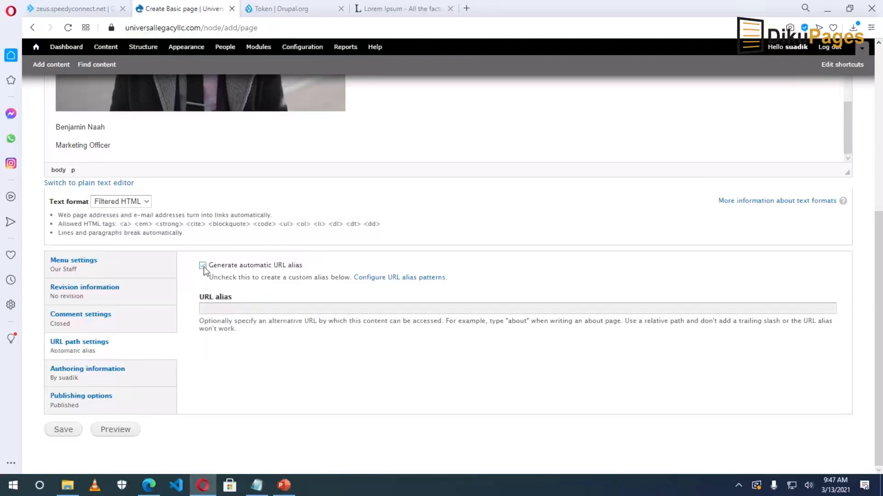
pyautogui.click(63, 430)
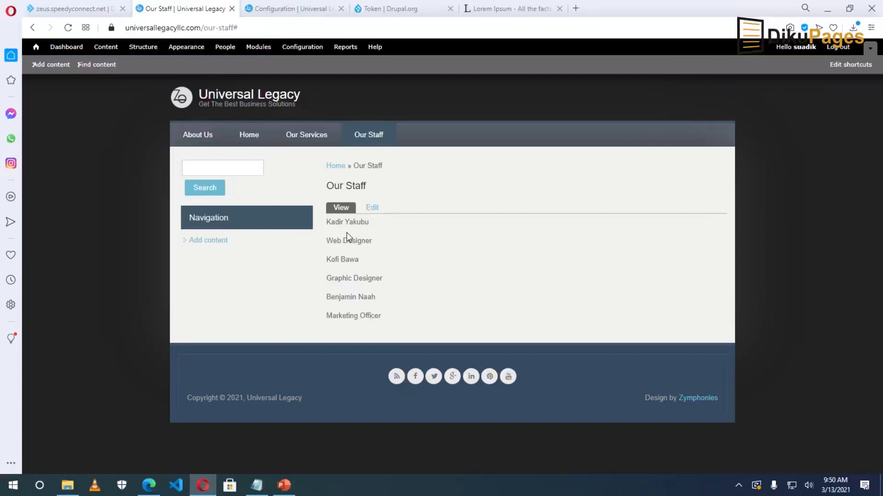
# Switch the published Our Staff page to its Edit form.
pyautogui.click(372, 209)
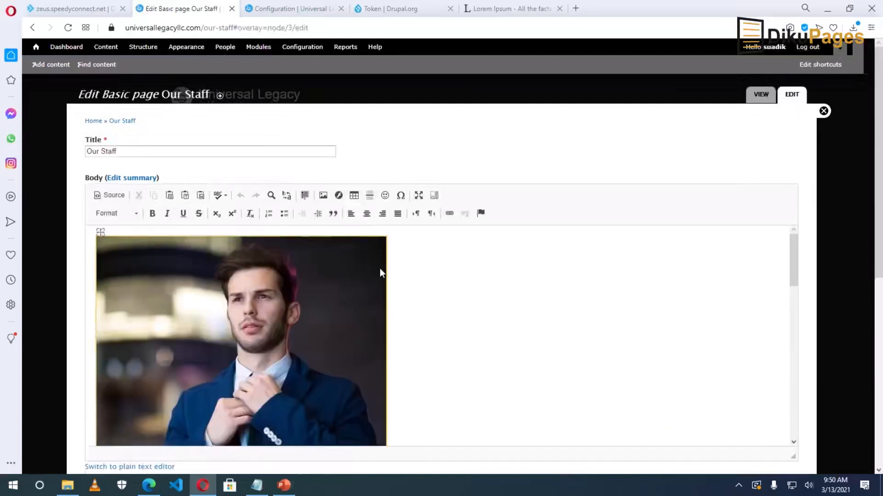
# Scroll down the Our Staff edit form and expand the body's Text format list.
pyautogui.scroll(-9, 380, 269)
pyautogui.scroll(-8, 372, 361)
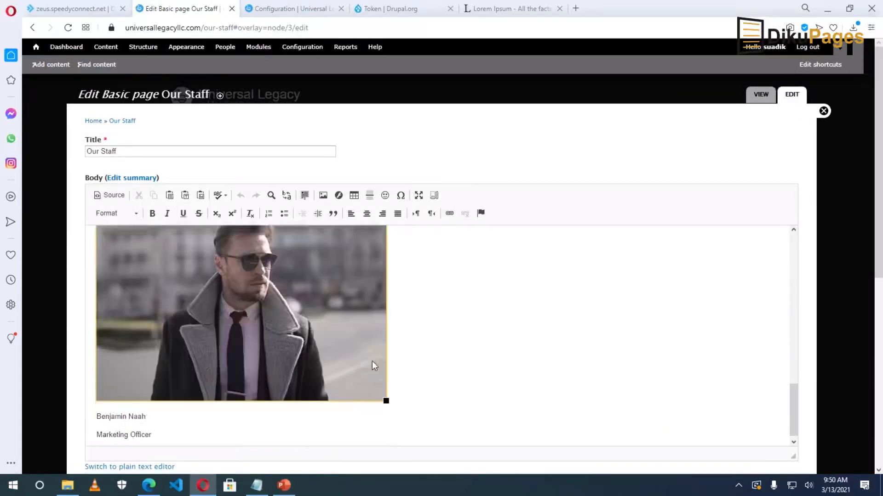
pyautogui.click(167, 321)
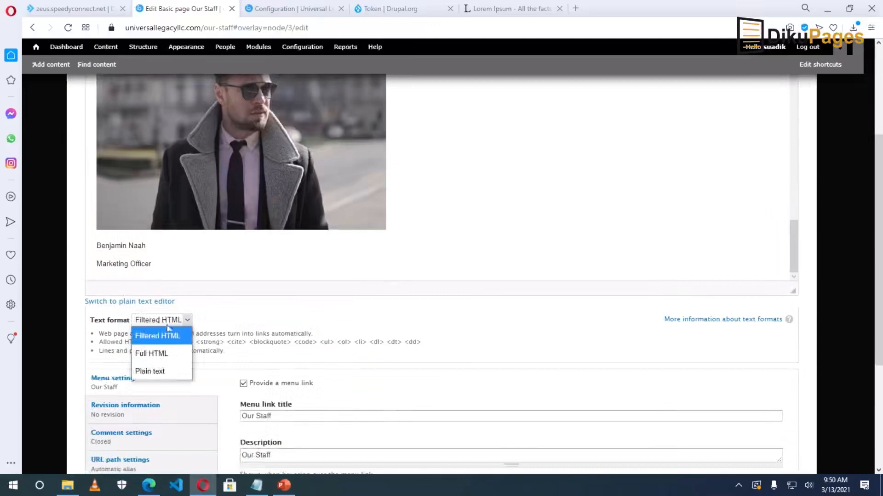
# Set the Our Staff body to Full HTML, save, and check the staff photos display.
pyautogui.click(165, 353)
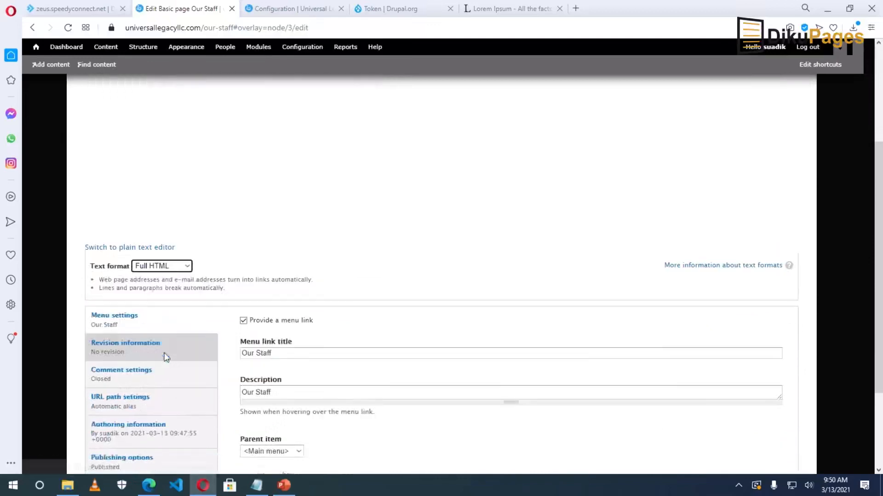
pyautogui.scroll(-4, 165, 361)
pyautogui.click(104, 423)
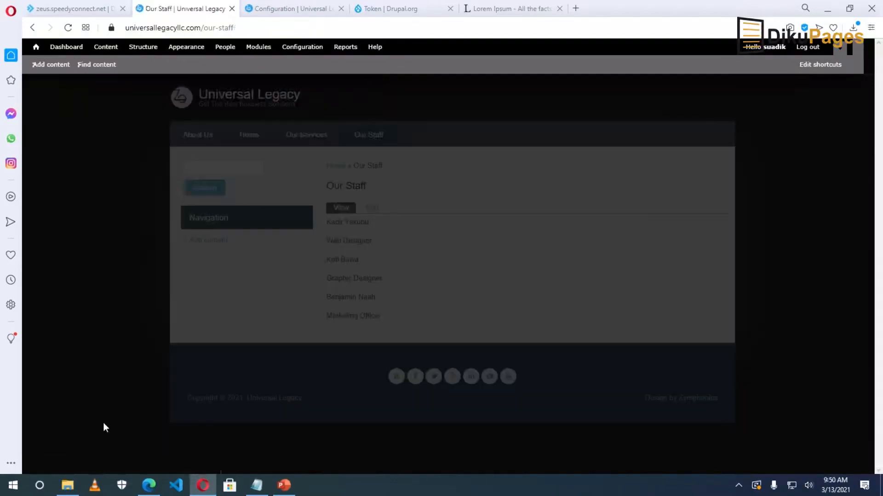
pyautogui.scroll(-3, 524, 330)
pyautogui.scroll(-12, 524, 331)
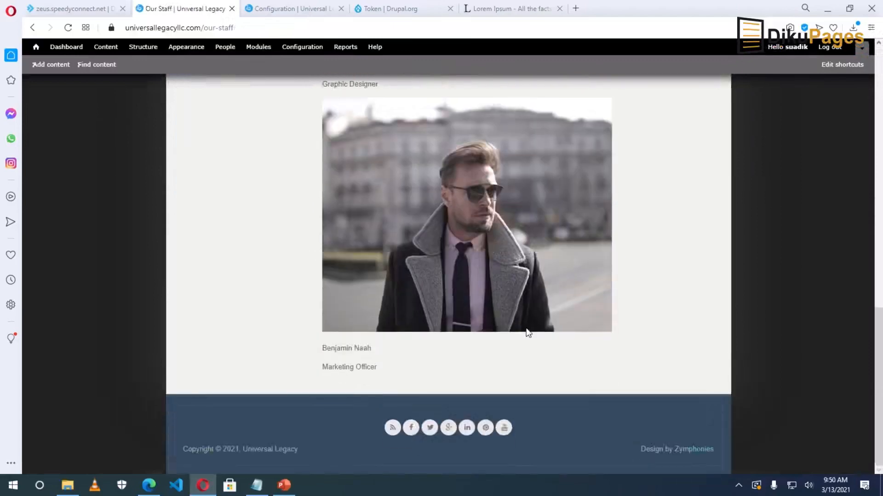
pyautogui.press('Home')
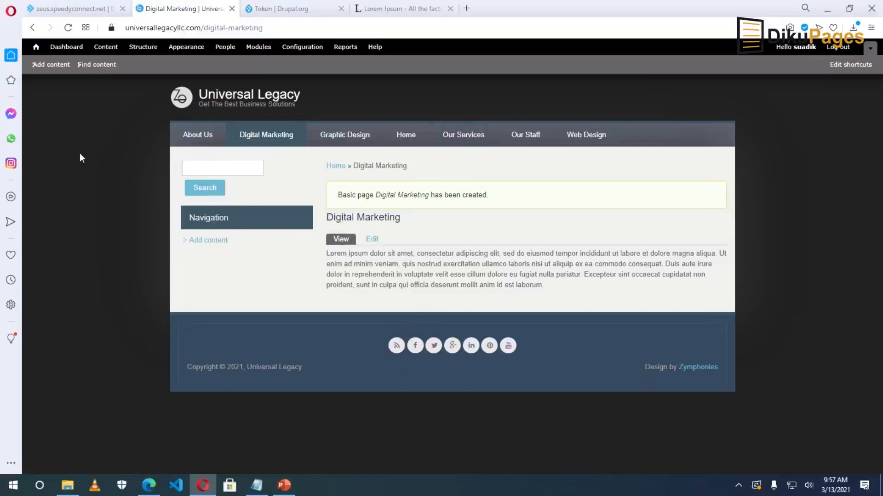
# Create a new Basic page titled with the site owner's About heading.
pyautogui.click(47, 65)
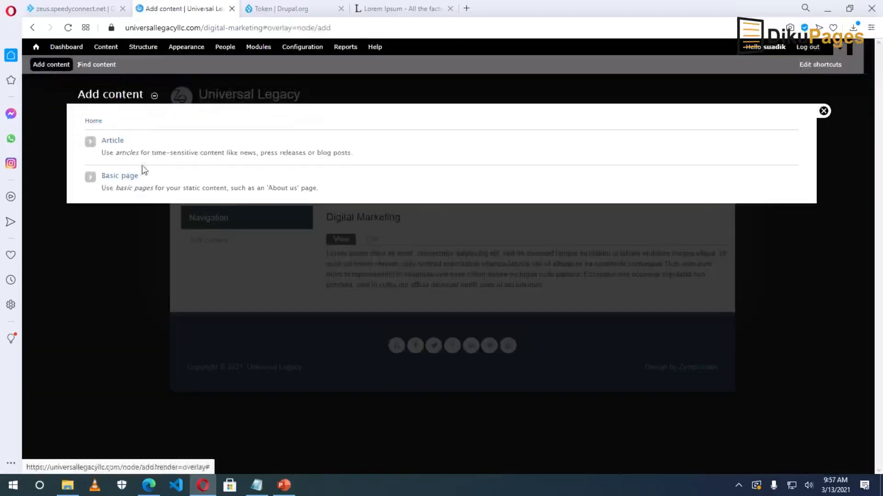
pyautogui.click(126, 177)
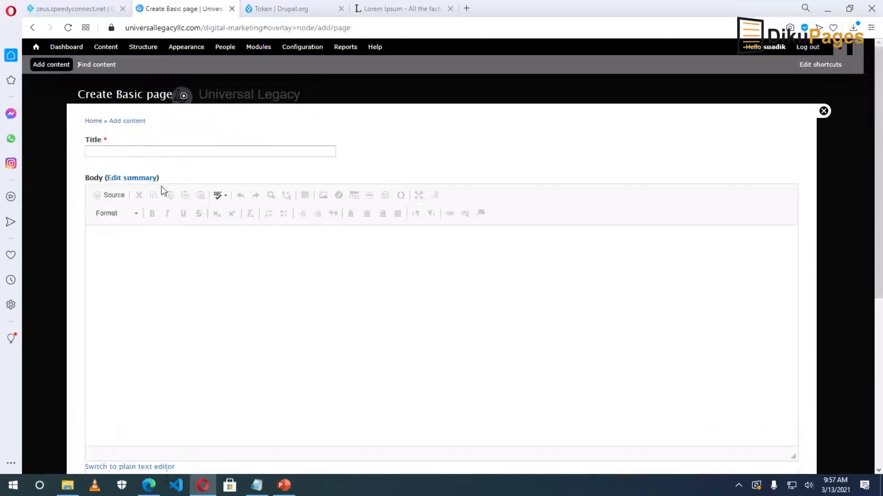
pyautogui.click(173, 150)
pyautogui.write('A')
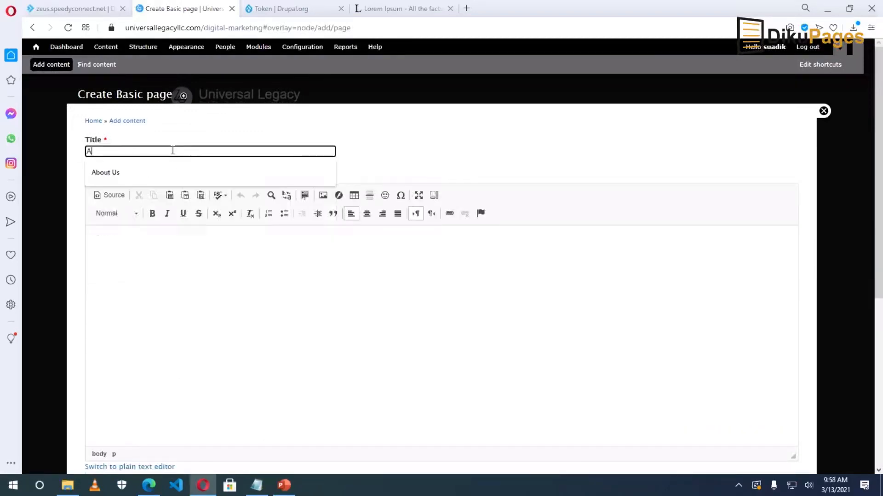
pyautogui.write('bout Suadik')
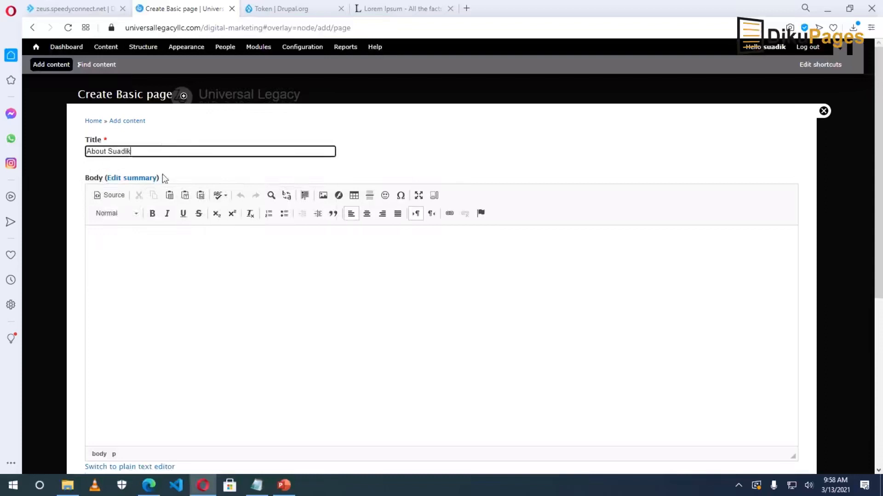
pyautogui.click(184, 264)
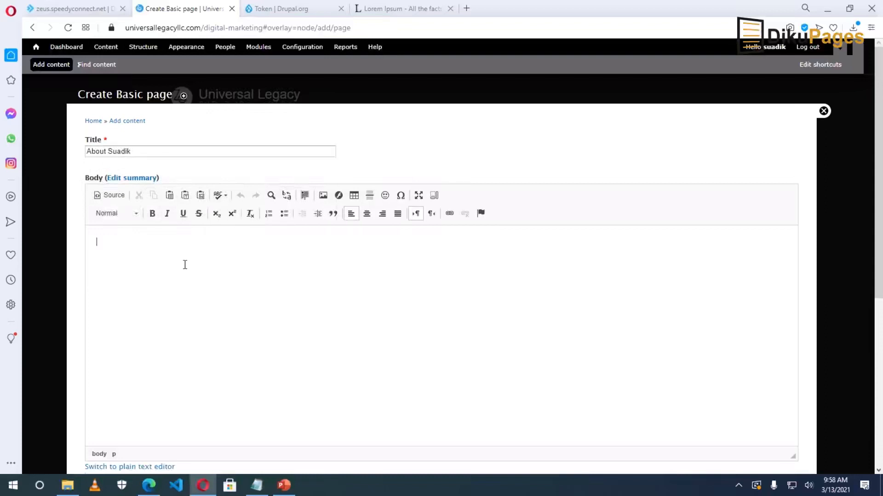
# Give the About page a menu link under Our Services, save it, and go to Structure.
pyautogui.scroll(-6, 193, 289)
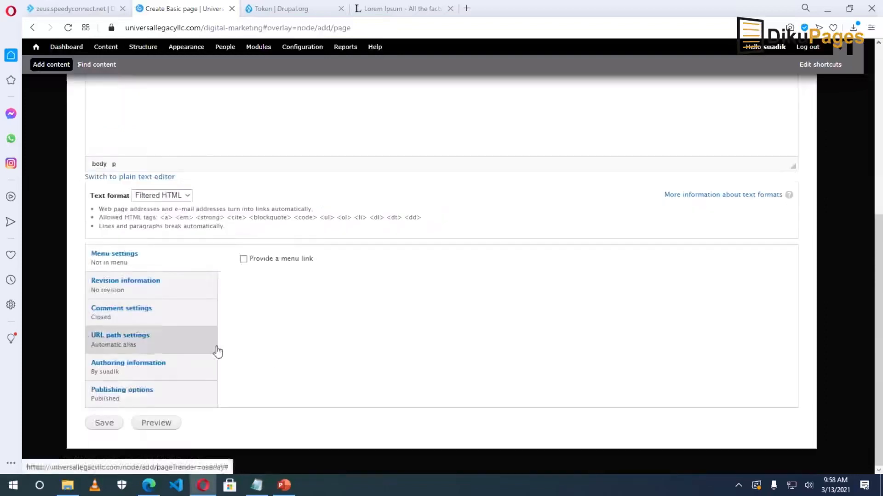
pyautogui.click(244, 260)
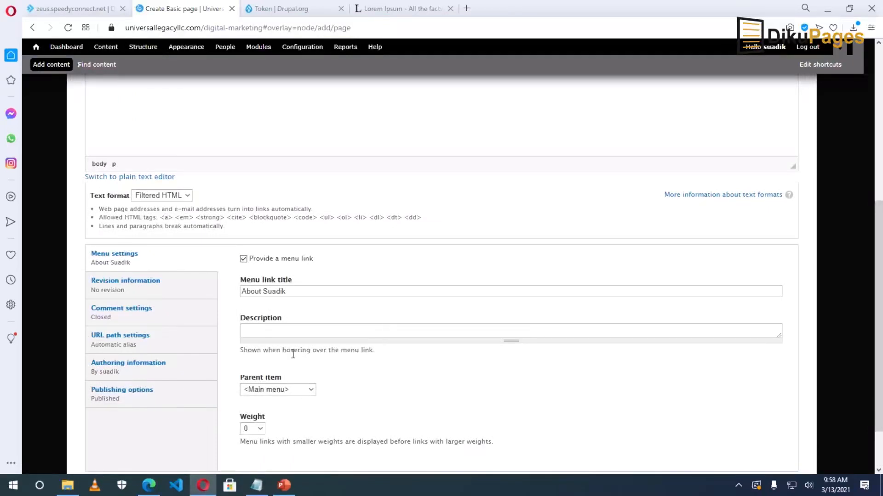
pyautogui.scroll(-2, 276, 345)
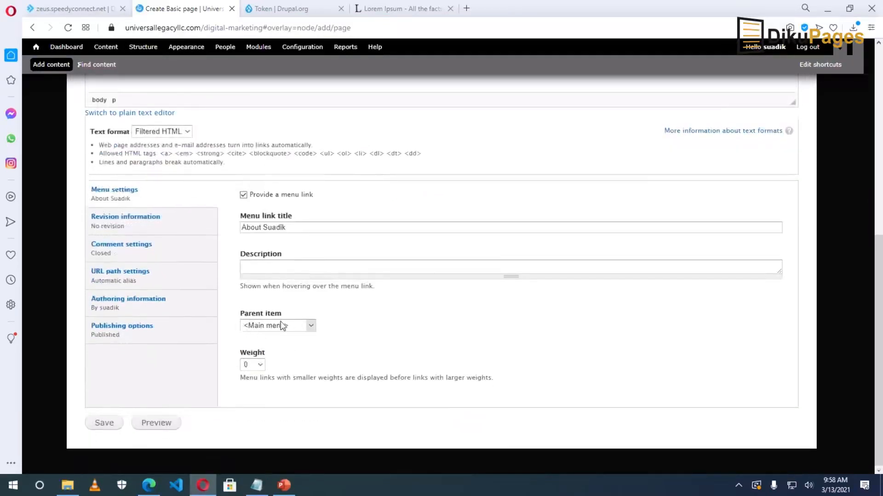
pyautogui.click(310, 327)
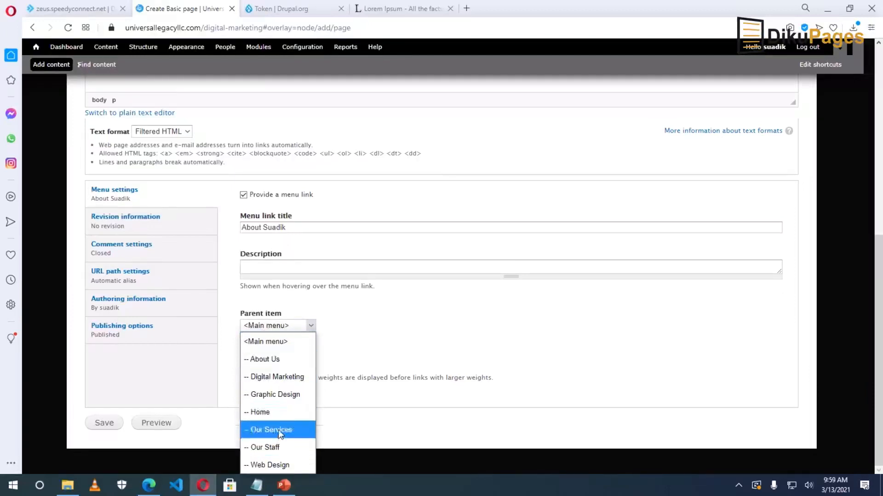
pyautogui.click(280, 431)
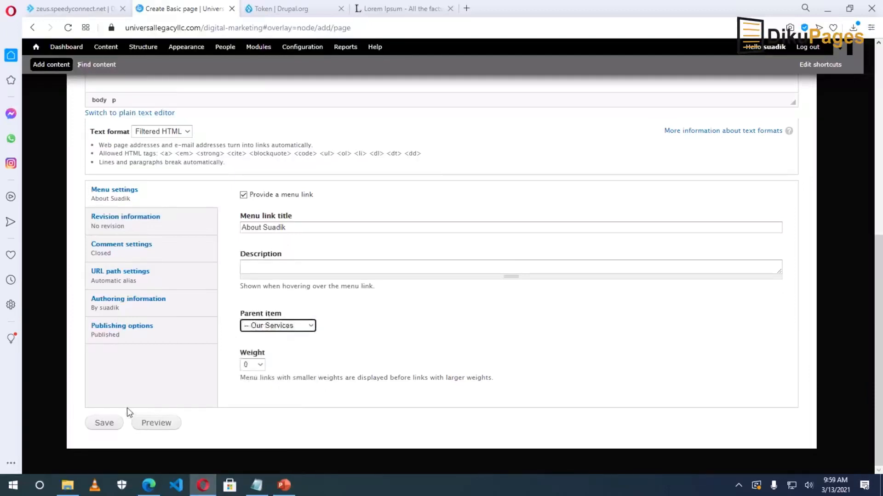
pyautogui.click(108, 423)
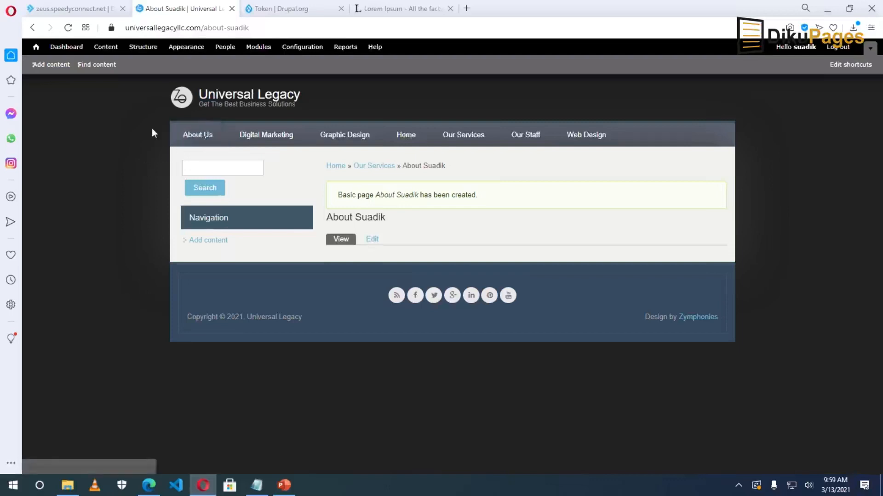
pyautogui.moveTo(477, 142)
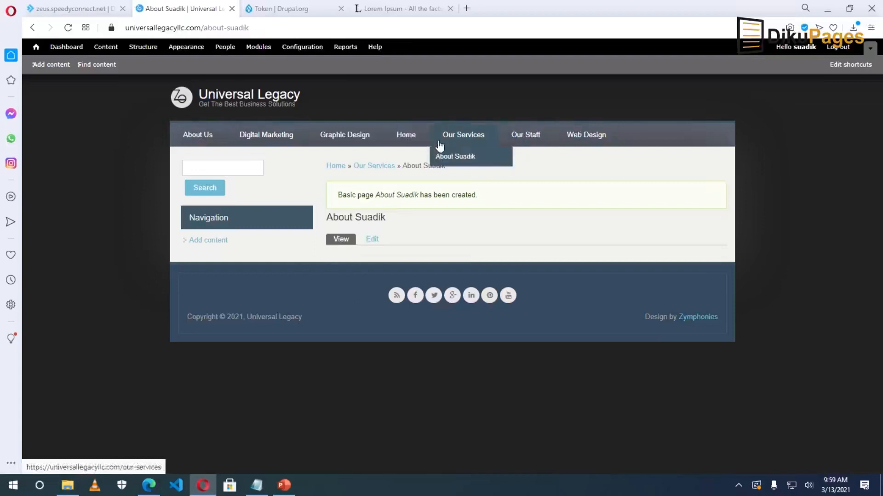
pyautogui.click(146, 50)
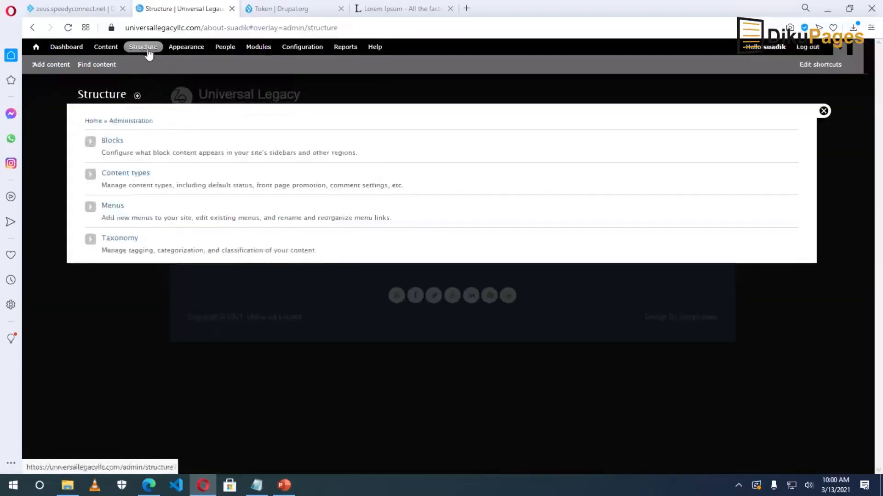
# Nest Graphic Design, Digital Marketing and Web Design under Our Services in the Main menu and save.
pyautogui.click(117, 210)
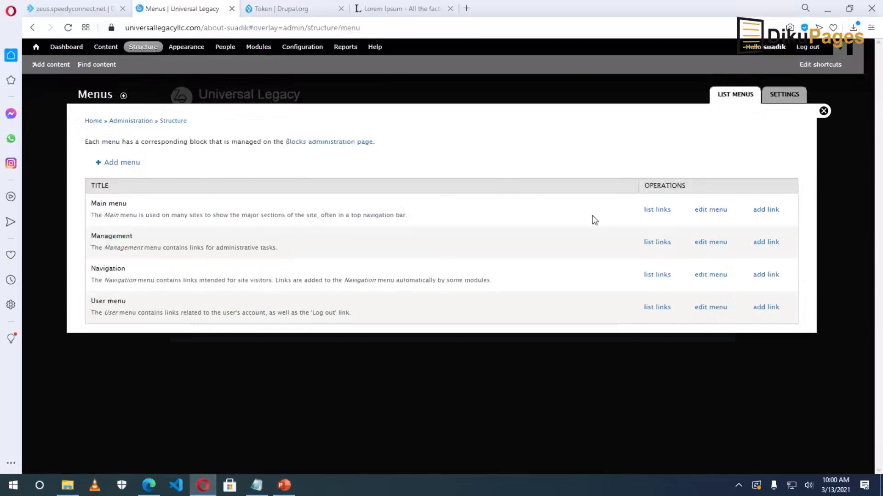
pyautogui.click(662, 210)
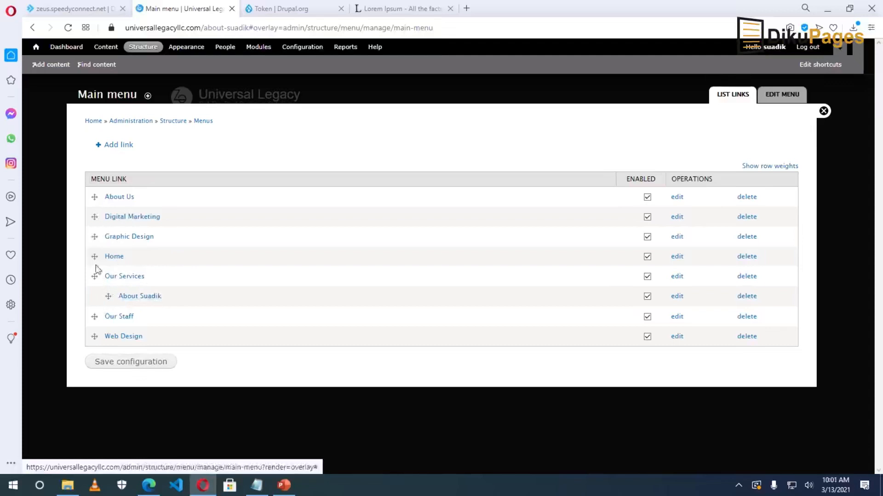
pyautogui.moveTo(94, 237); pyautogui.dragTo(158, 279)
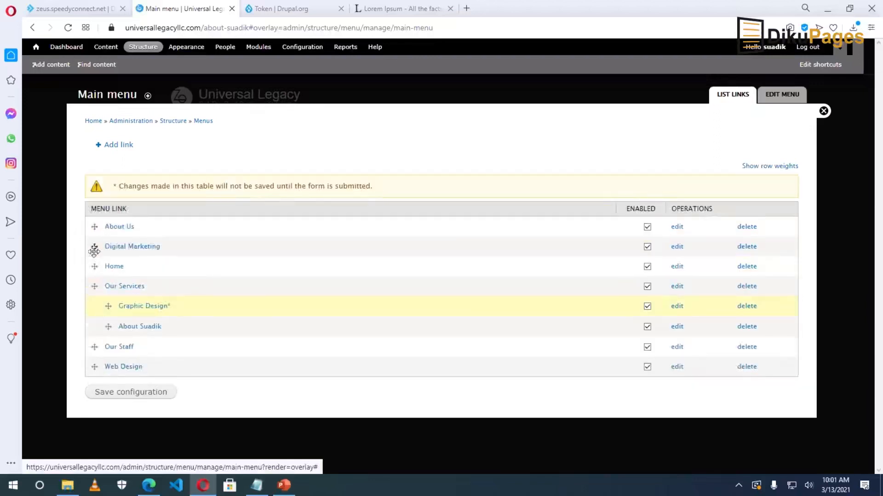
pyautogui.moveTo(92, 247); pyautogui.dragTo(99, 307)
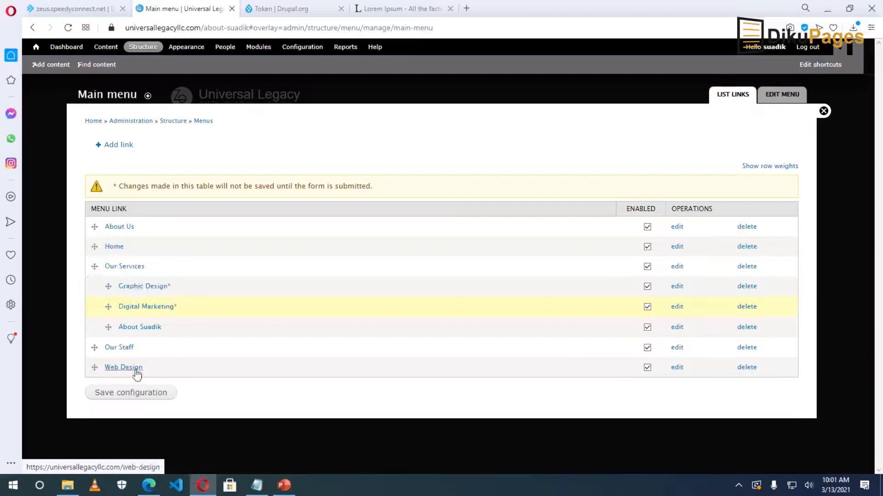
pyautogui.moveTo(94, 367); pyautogui.dragTo(104, 285)
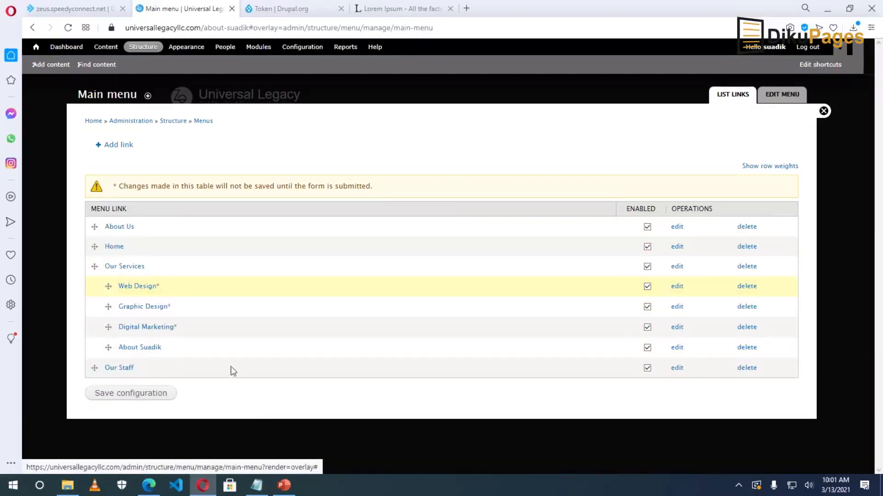
pyautogui.click(122, 393)
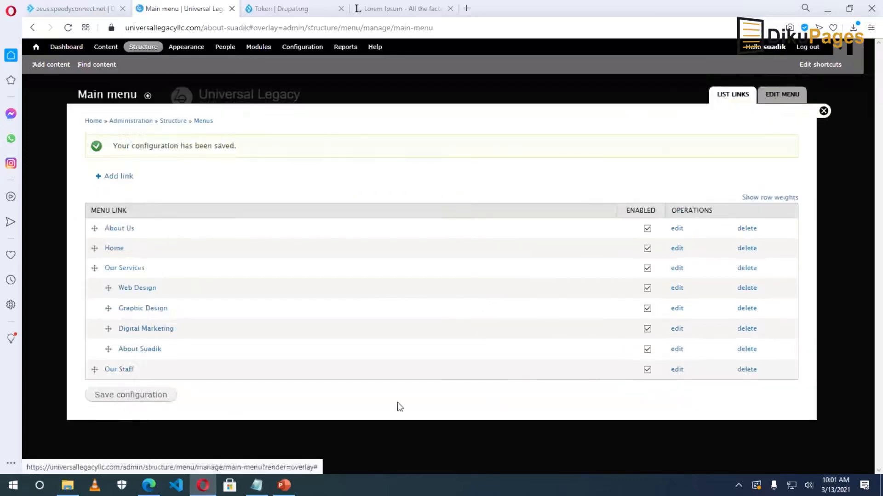
# Close the admin overlay to check the Our Services dropdown, then return to Structure.
pyautogui.click(823, 112)
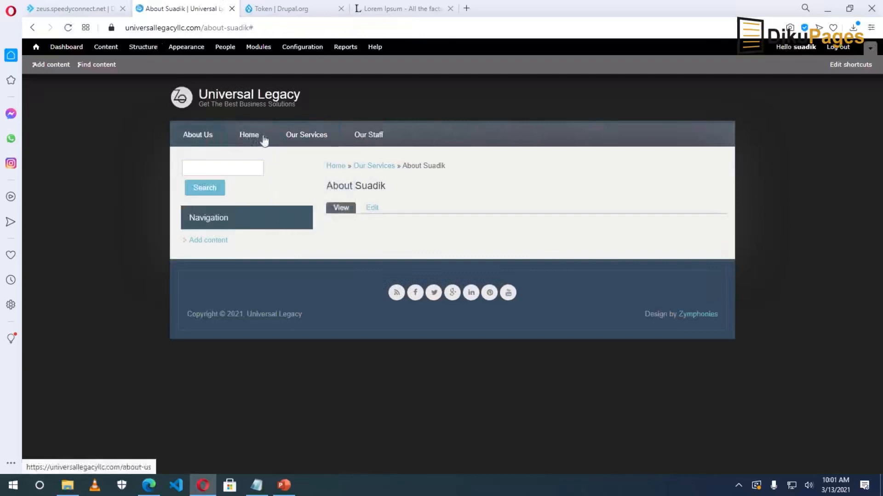
pyautogui.moveTo(305, 138)
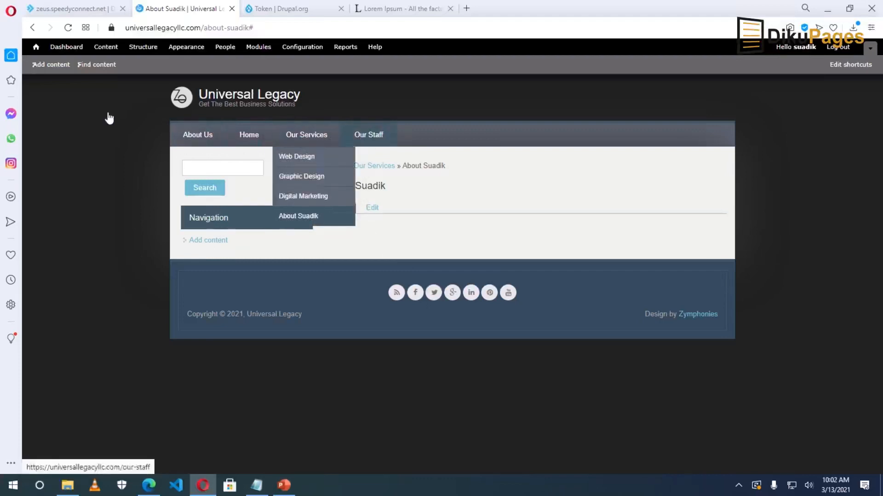
pyautogui.click(139, 48)
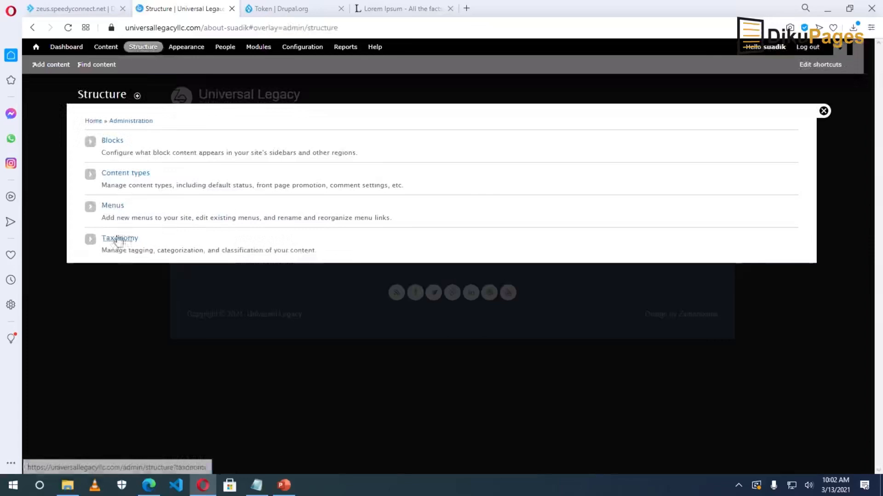
# Move Home to the top of the Main menu, disable the owner's About link, and save.
pyautogui.click(113, 205)
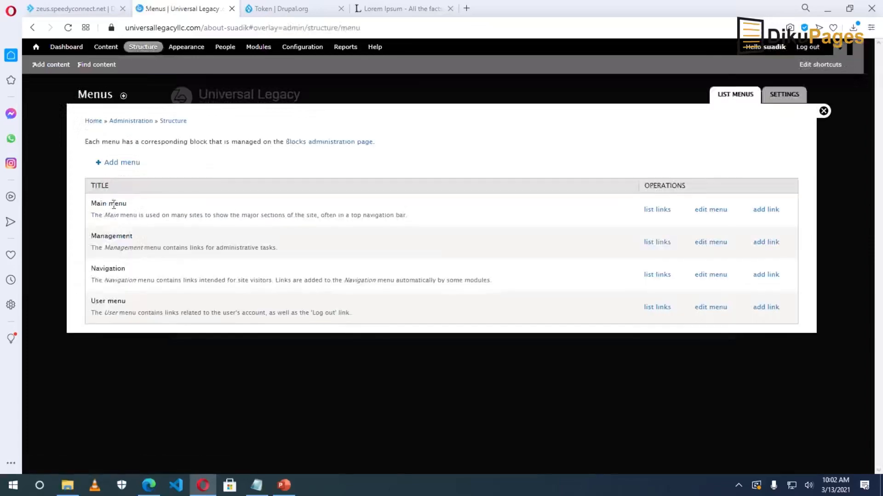
pyautogui.click(658, 210)
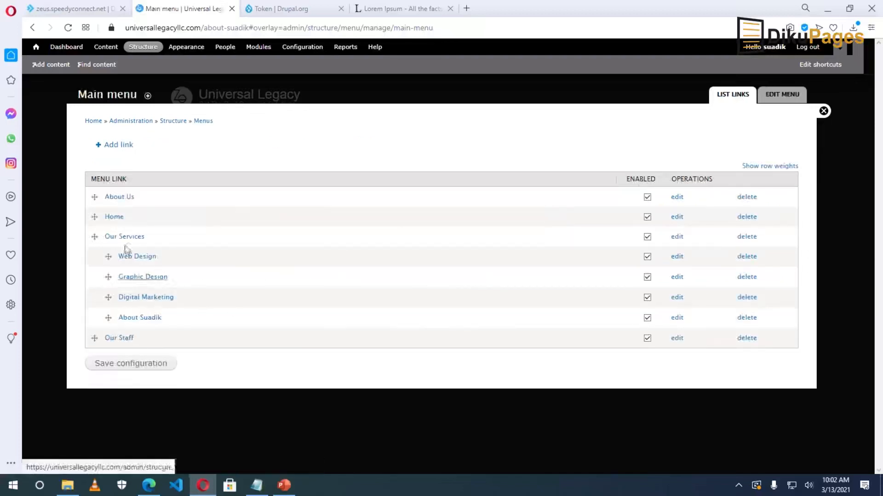
pyautogui.moveTo(94, 216)
pyautogui.mouseDown()
pyautogui.moveTo(92, 198)
pyautogui.moveTo(96, 211)
pyautogui.mouseUp()
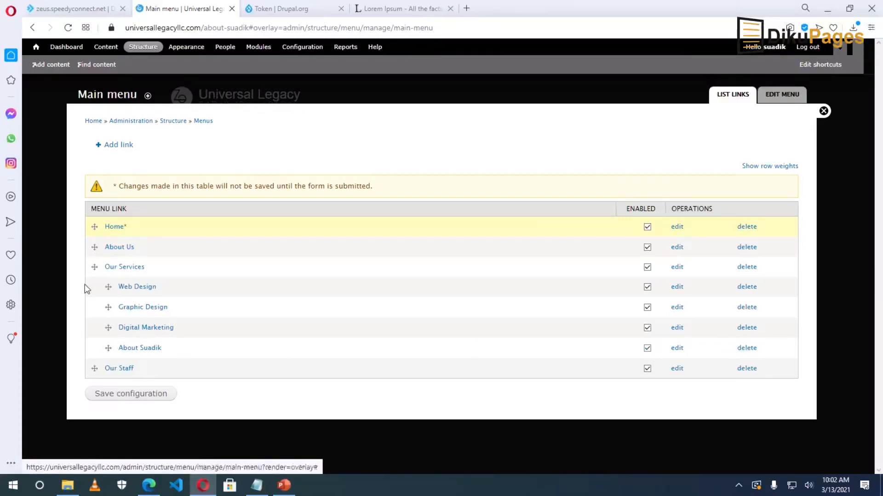
pyautogui.click(647, 348)
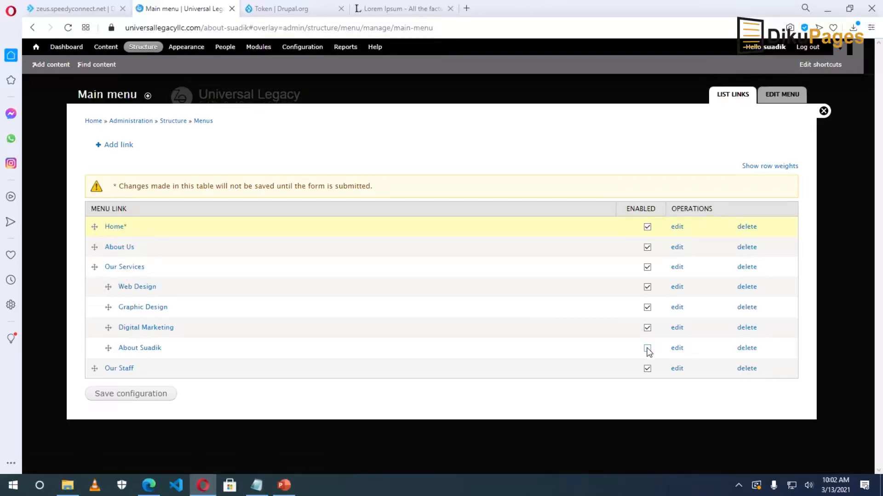
pyautogui.click(124, 396)
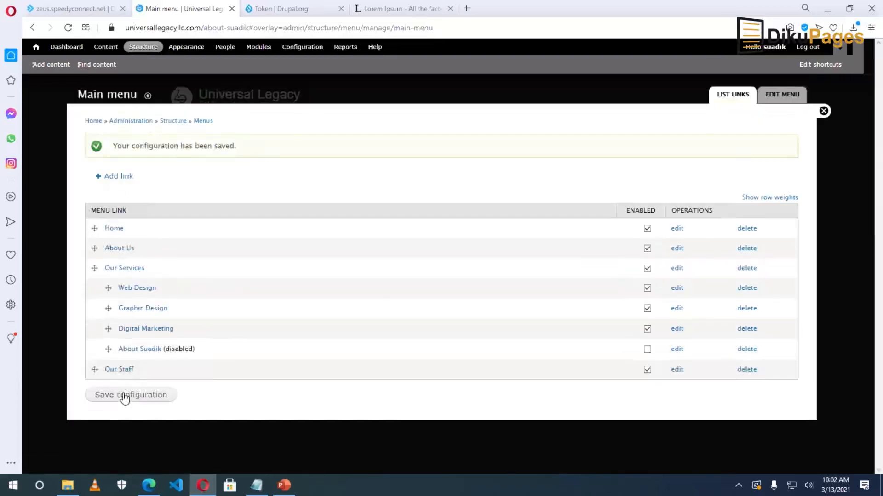
pyautogui.click(822, 113)
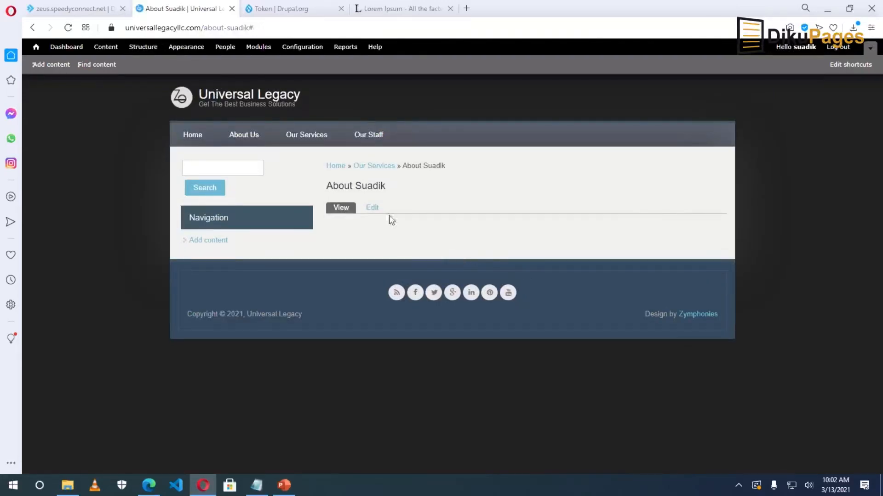
# Check the main navigation now reads Home, About Us, Our Services and Our Staff.
pyautogui.moveTo(309, 138)
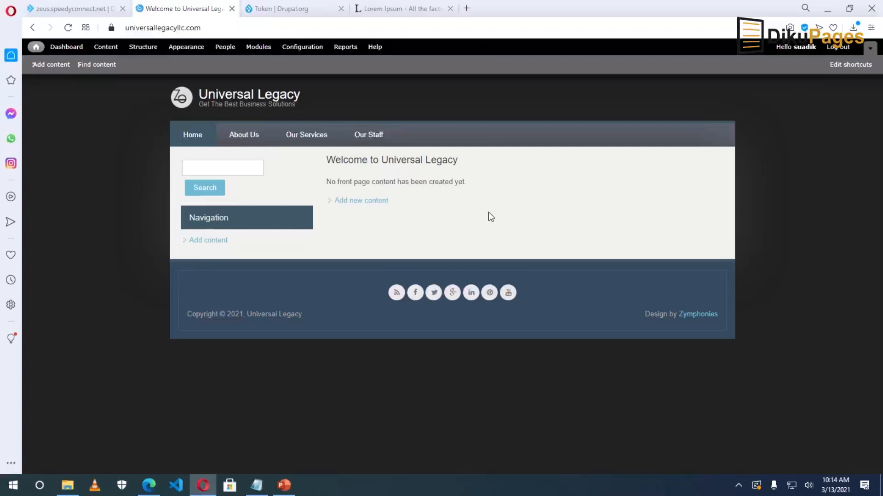
# Enable the core Contact module, save the module configuration, and go to Structure.
pyautogui.click(258, 49)
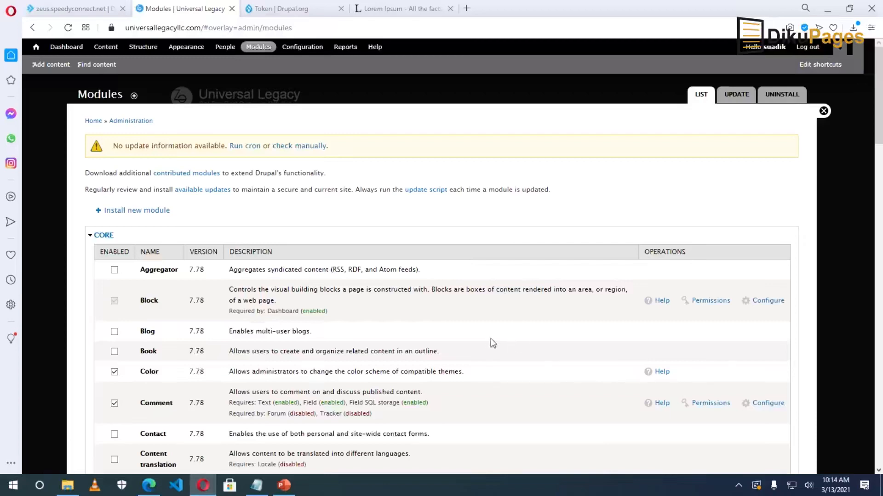
pyautogui.scroll(-2, 490, 338)
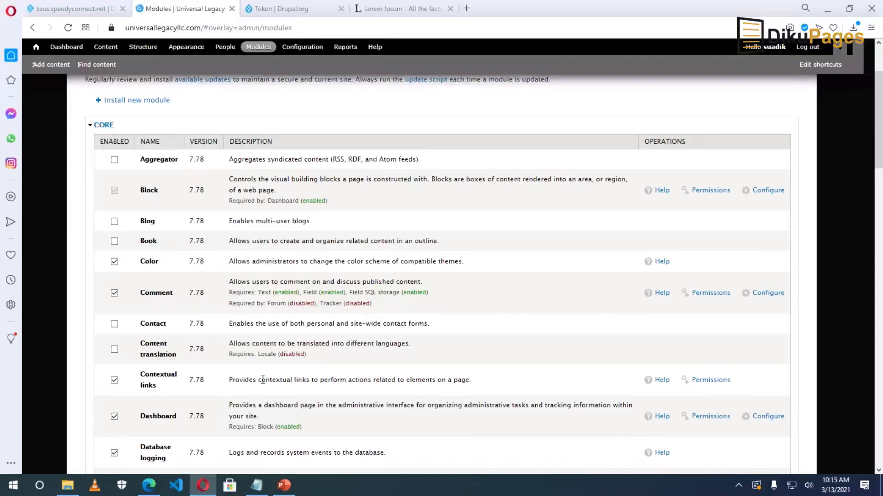
pyautogui.scroll(-20, 263, 384)
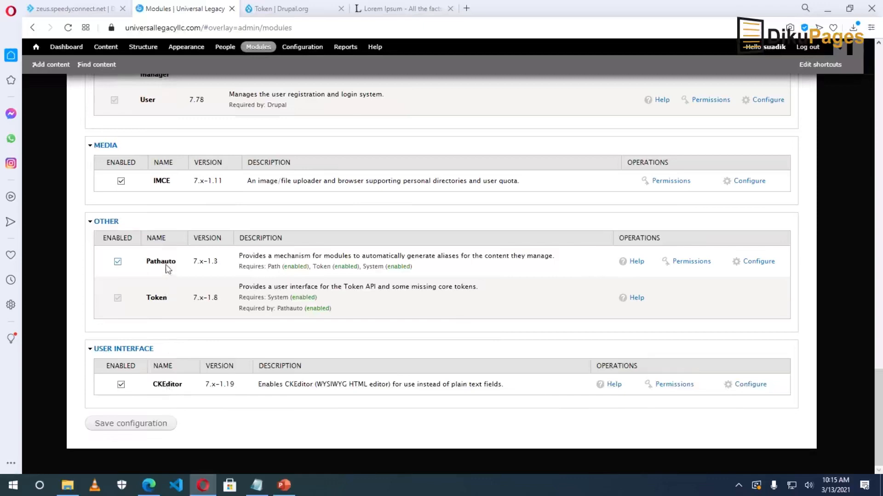
pyautogui.scroll(20, 300, 327)
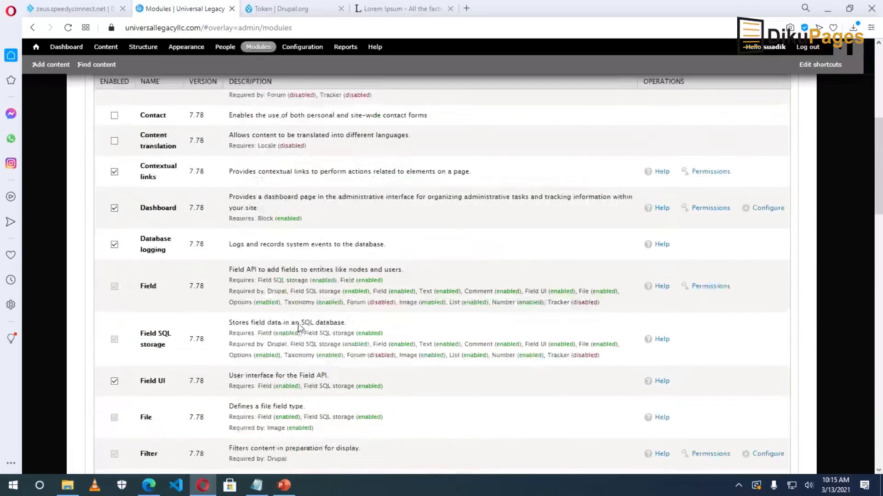
pyautogui.scroll(6, 299, 327)
pyautogui.scroll(-1, 137, 321)
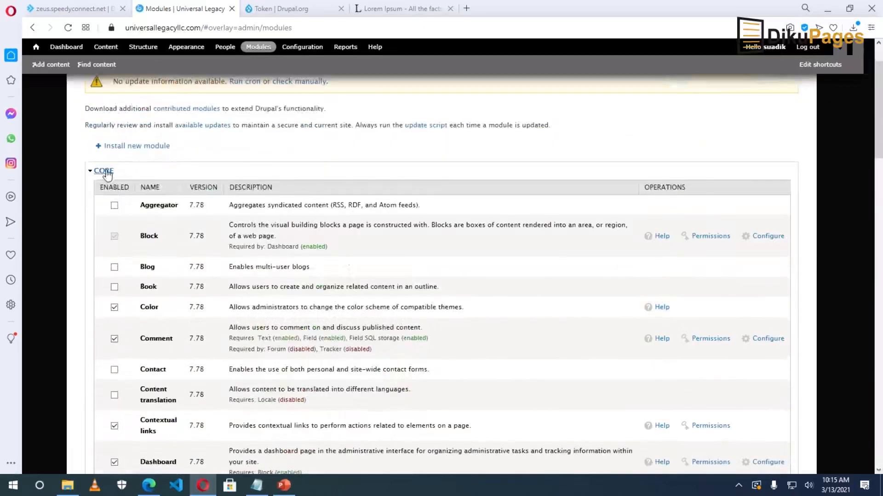
pyautogui.scroll(-8, 144, 251)
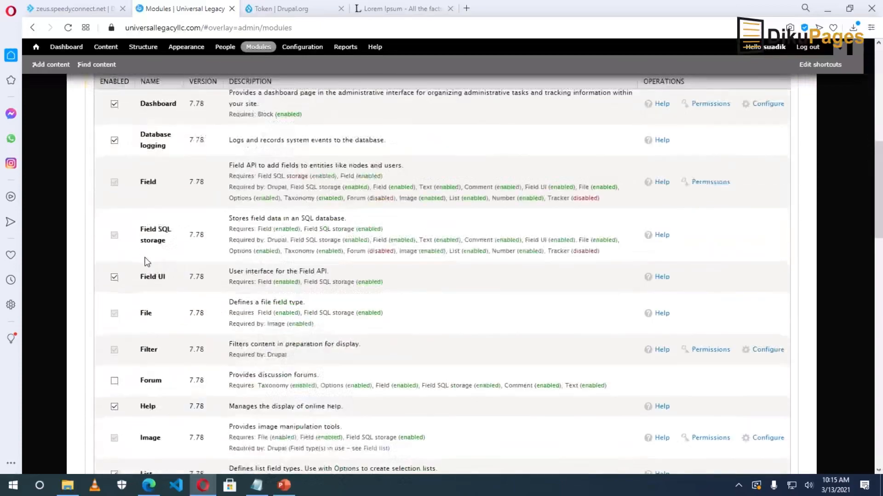
pyautogui.scroll(-20, 147, 261)
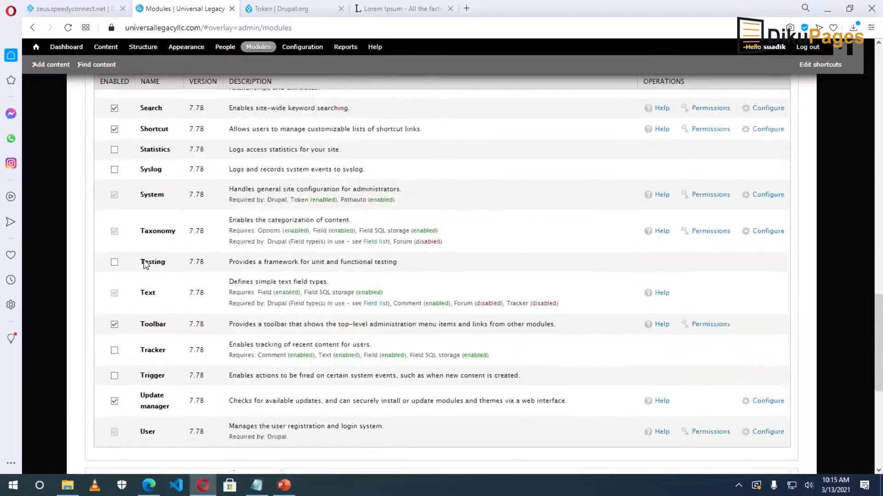
pyautogui.scroll(18, 144, 262)
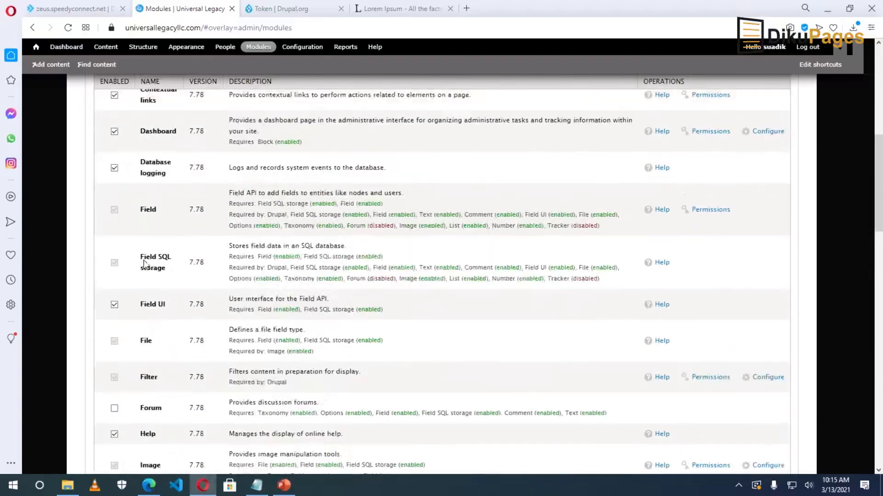
pyautogui.scroll(5, 144, 263)
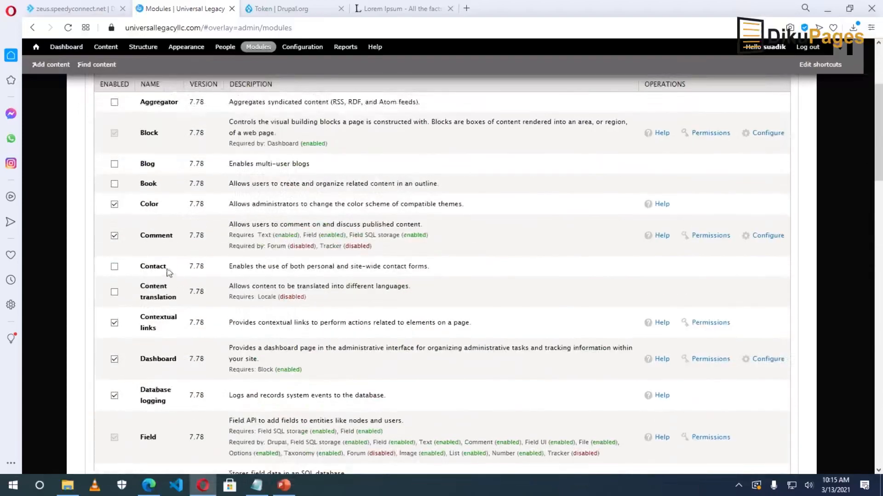
pyautogui.click(115, 267)
pyautogui.scroll(-20, 228, 302)
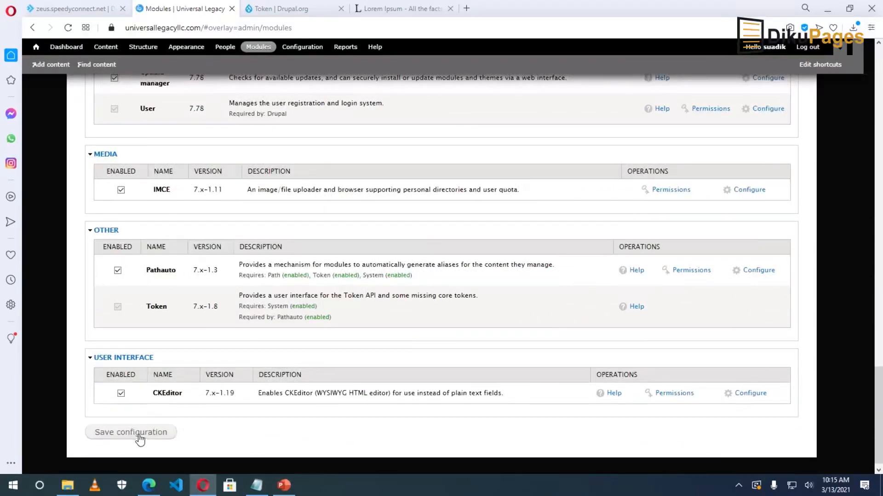
pyautogui.click(140, 439)
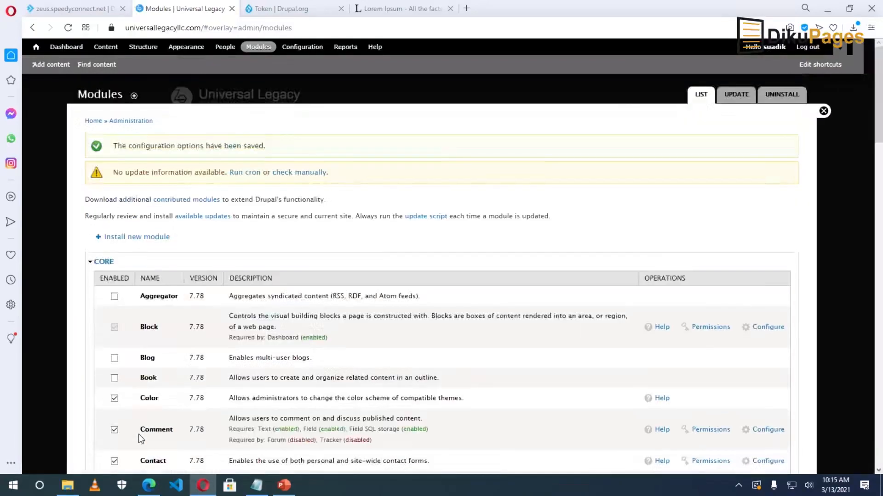
pyautogui.click(143, 48)
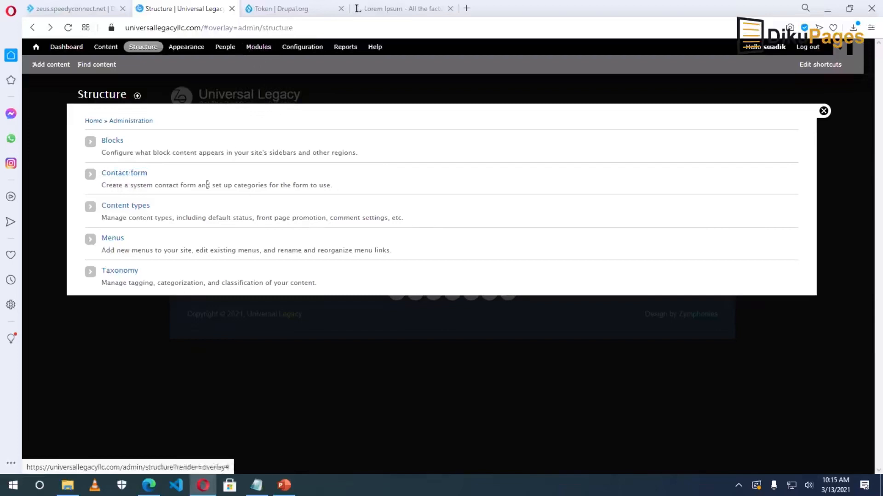
# Copy the Contact form's recipient e-mail address from its settings, then view the site-wide contact page.
pyautogui.click(122, 174)
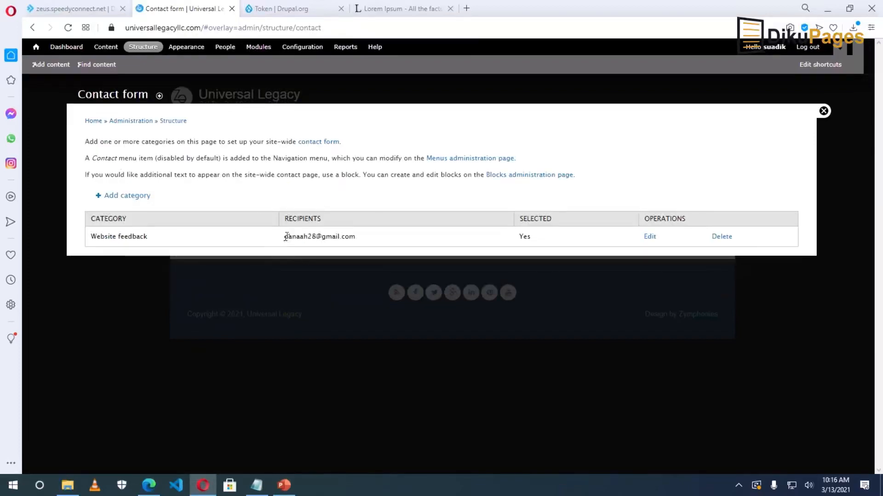
pyautogui.moveTo(285, 236); pyautogui.dragTo(357, 240)
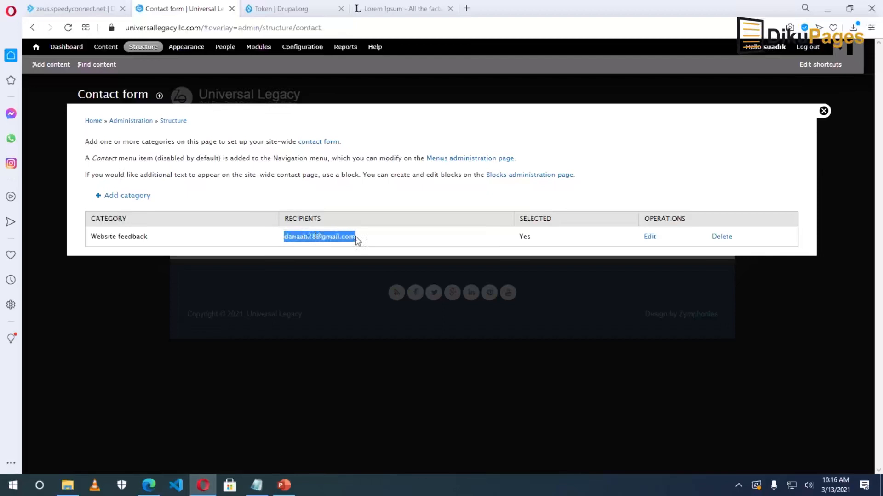
pyautogui.click(373, 244)
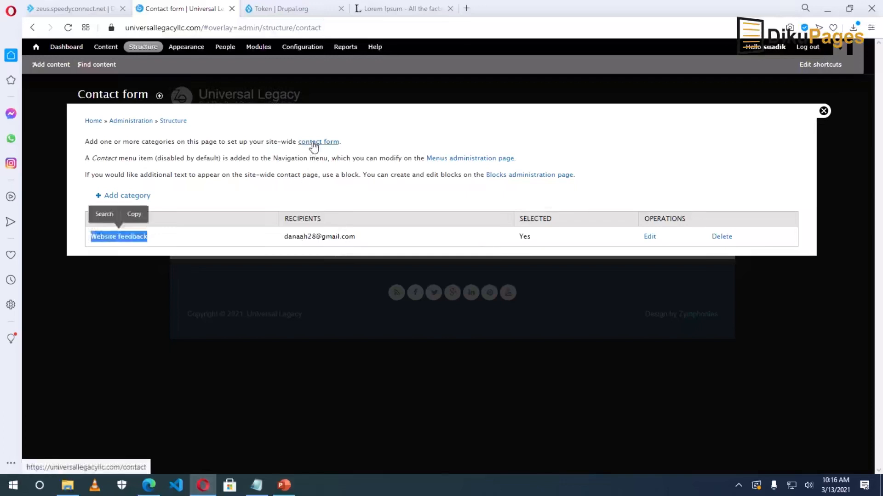
pyautogui.click(313, 143)
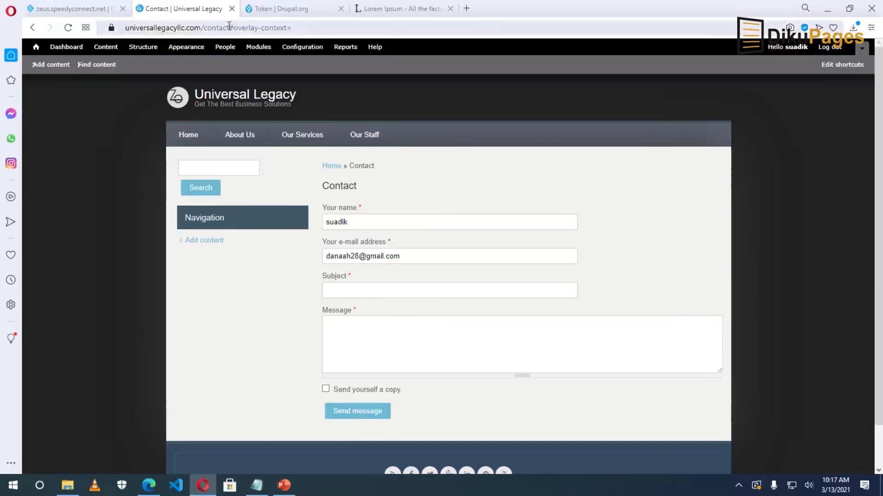
# Strip '#overlay-context=' from the URL, copy the plain /contact address, and return to Structure.
pyautogui.moveTo(228, 27); pyautogui.dragTo(371, 31)
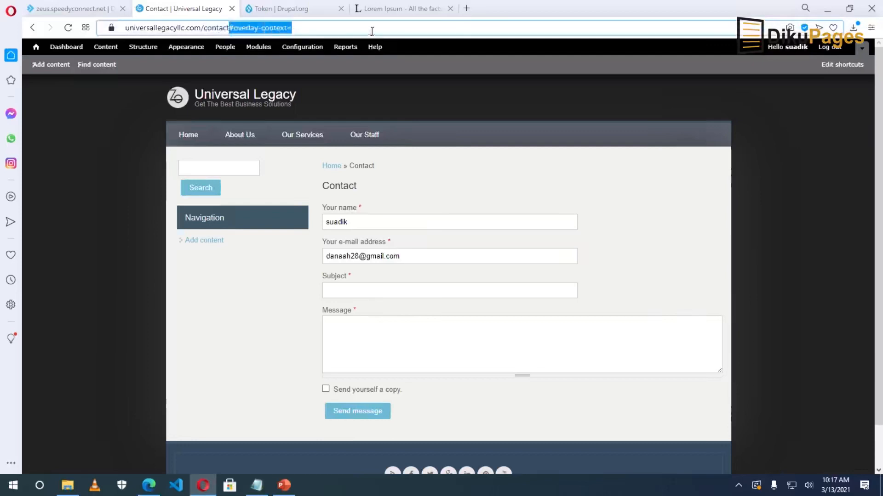
pyautogui.press('BackSpace')
pyautogui.moveTo(229, 28); pyautogui.dragTo(110, 29)
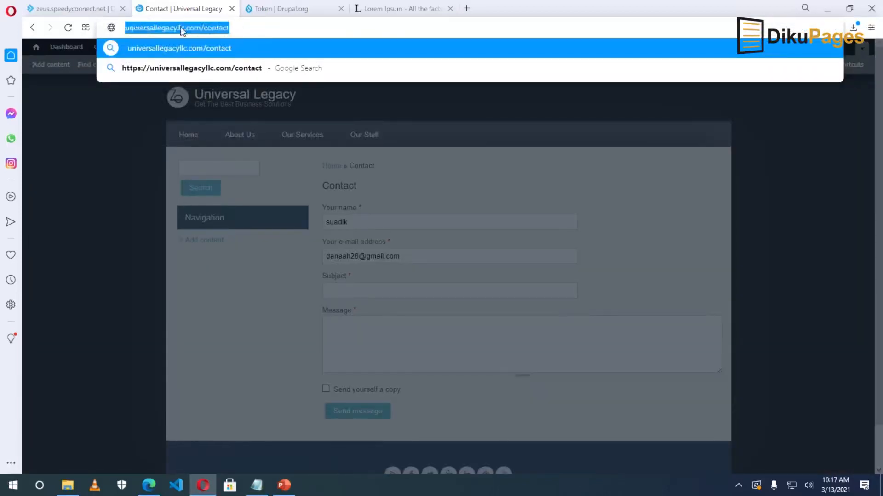
pyautogui.rightClick(181, 28)
pyautogui.click(215, 68)
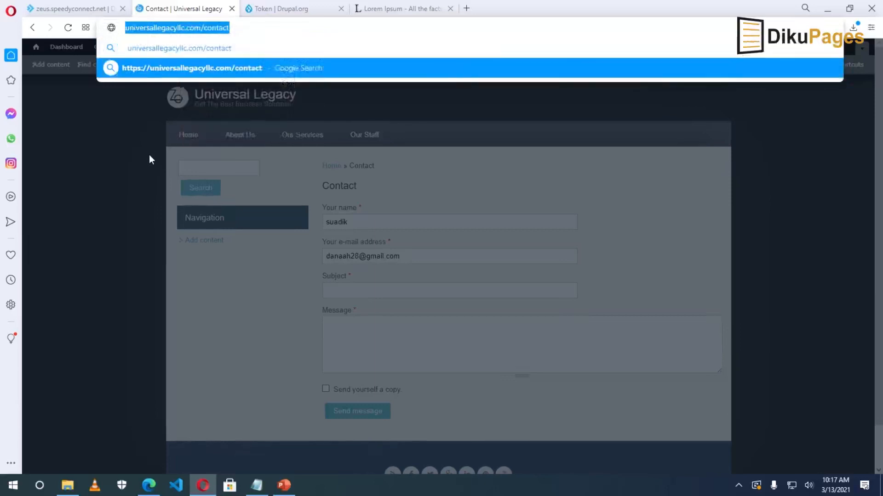
pyautogui.press('Escape')
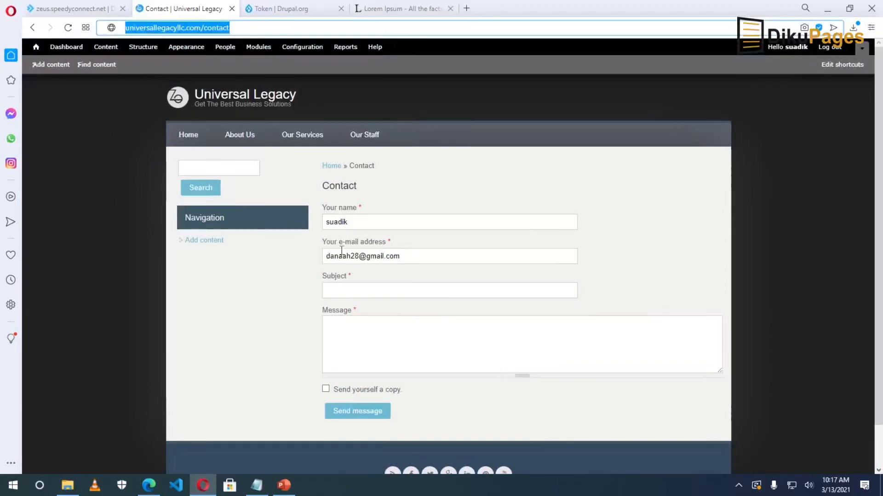
pyautogui.click(142, 48)
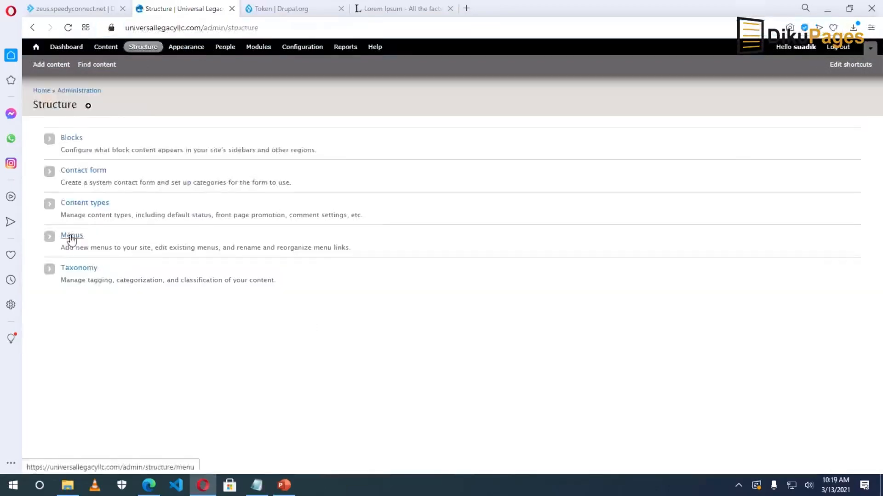
# Start a new Main menu link and paste universallegacyllc.com/contact as its path.
pyautogui.click(71, 237)
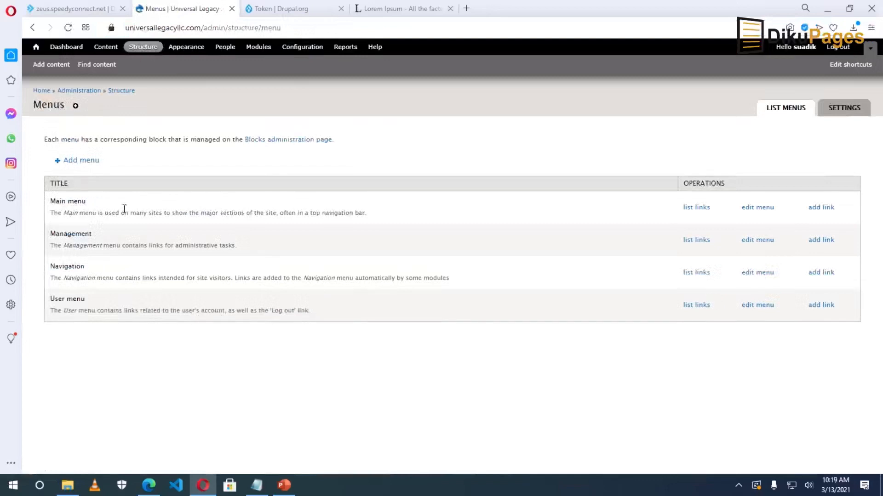
pyautogui.click(821, 207)
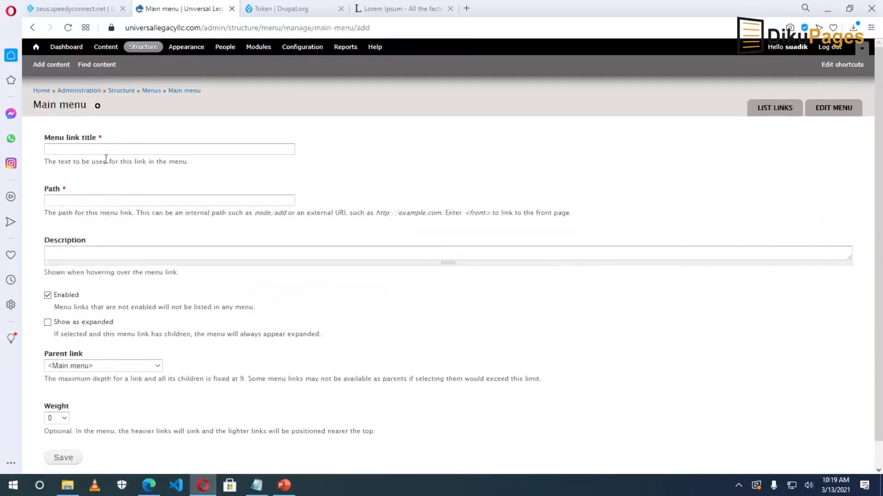
pyautogui.click(103, 149)
pyautogui.write('Contact Us')
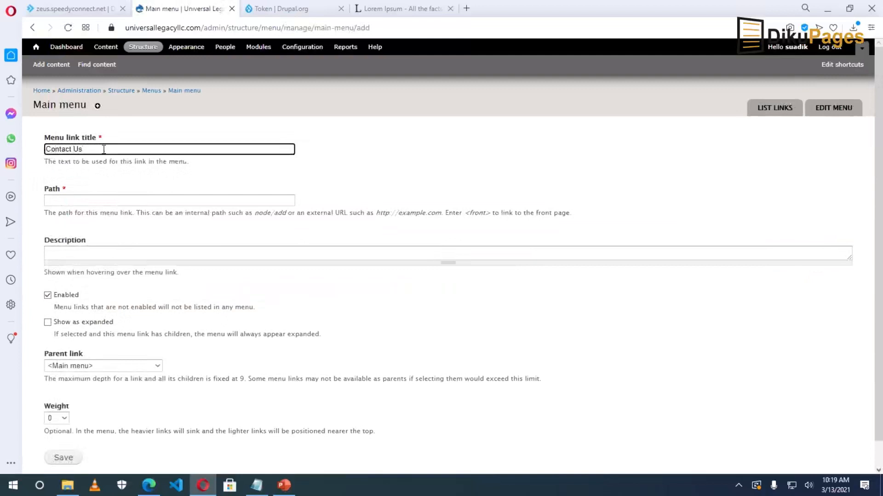
pyautogui.click(94, 200)
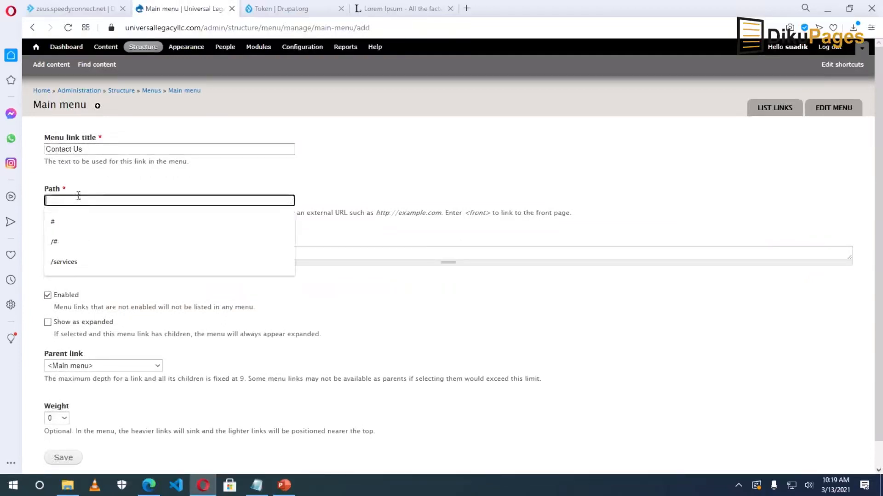
pyautogui.rightClick(72, 199)
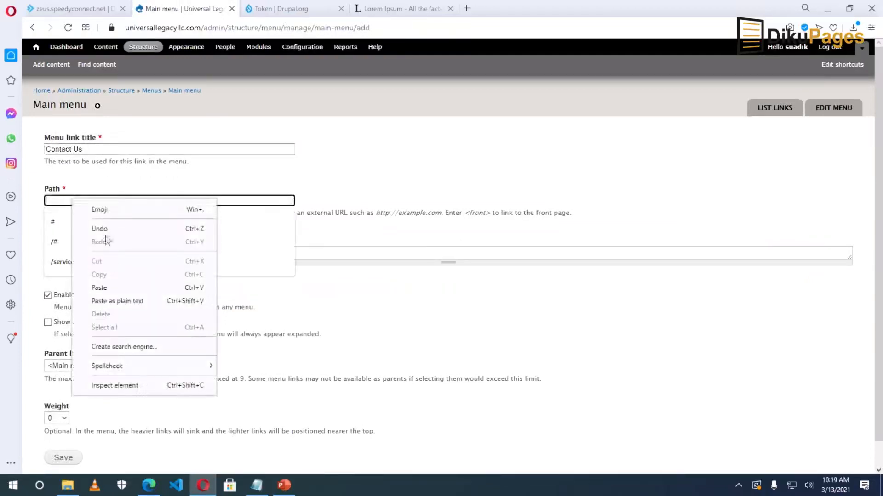
pyautogui.click(107, 285)
# Give the link the description 'Contact Us' and try saving it.
pyautogui.click(74, 256)
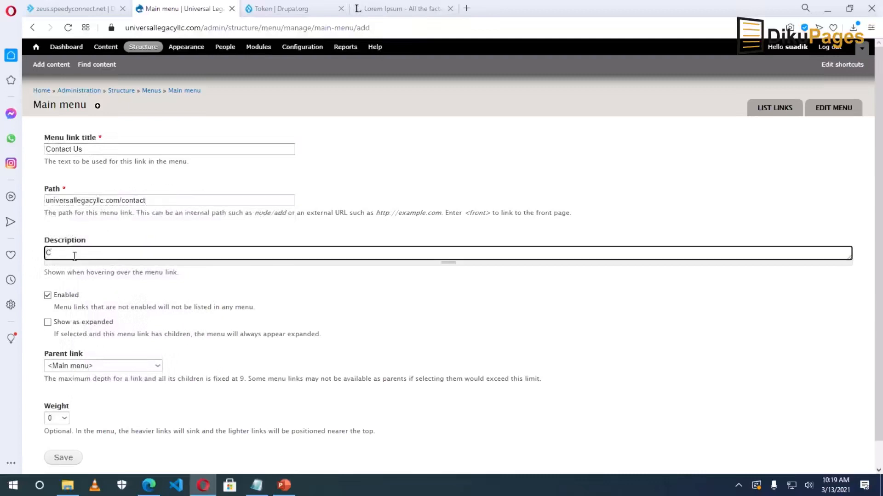
pyautogui.write('Contact us')
pyautogui.press('BackSpace')
pyautogui.press('BackSpace')
pyautogui.write('Us')
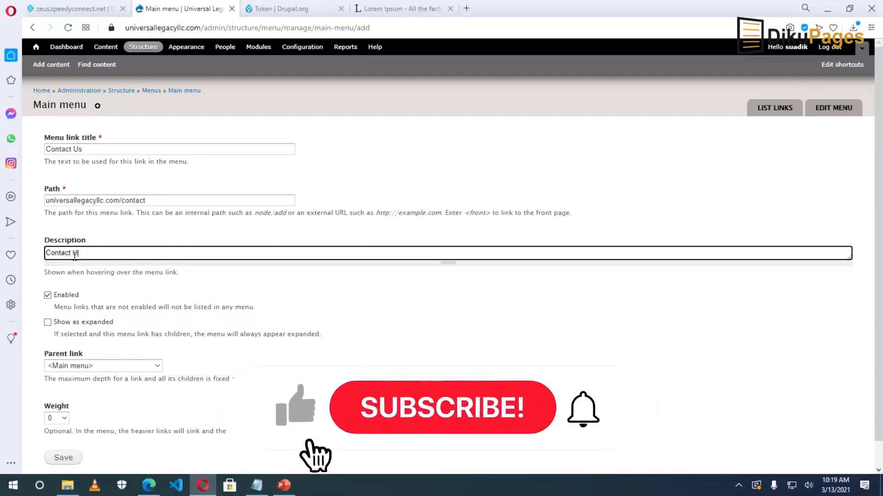
pyautogui.scroll(-1, 99, 221)
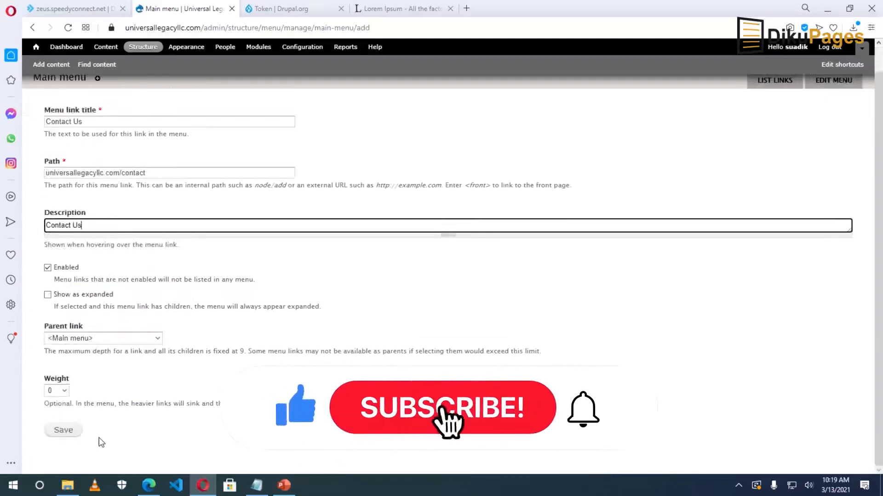
pyautogui.click(64, 432)
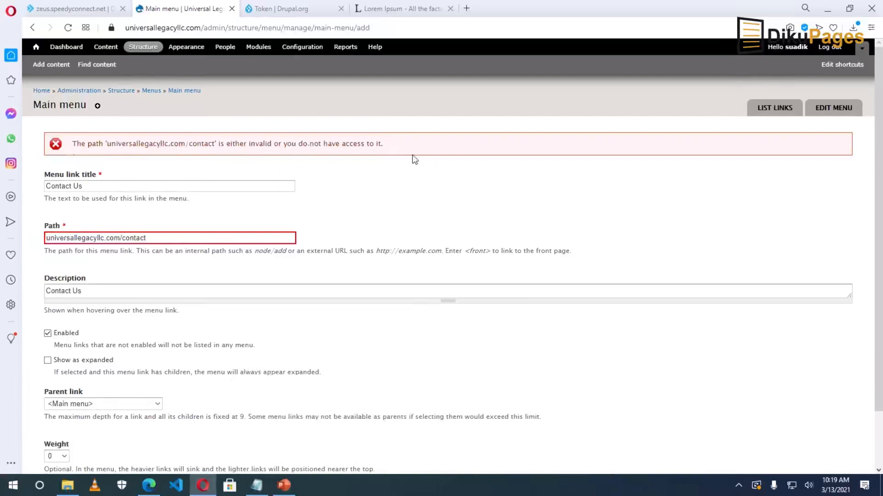
pyautogui.click(46, 238)
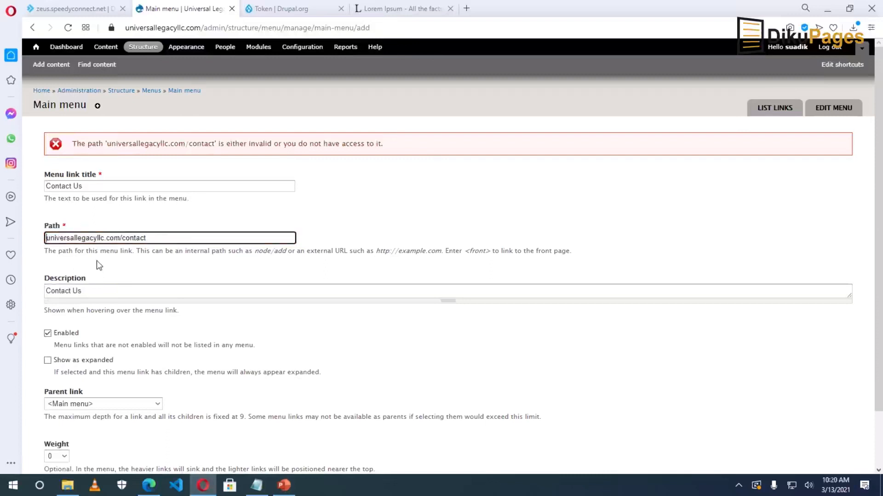
pyautogui.write('https')
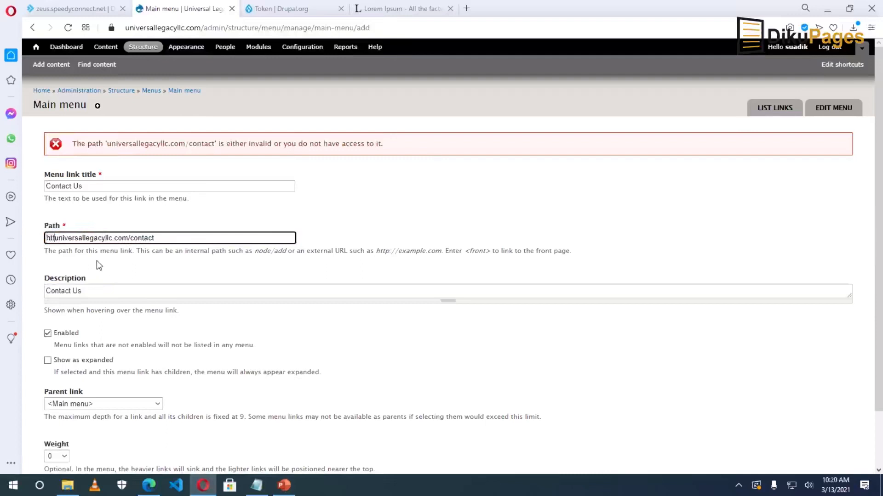
pyautogui.write('://')
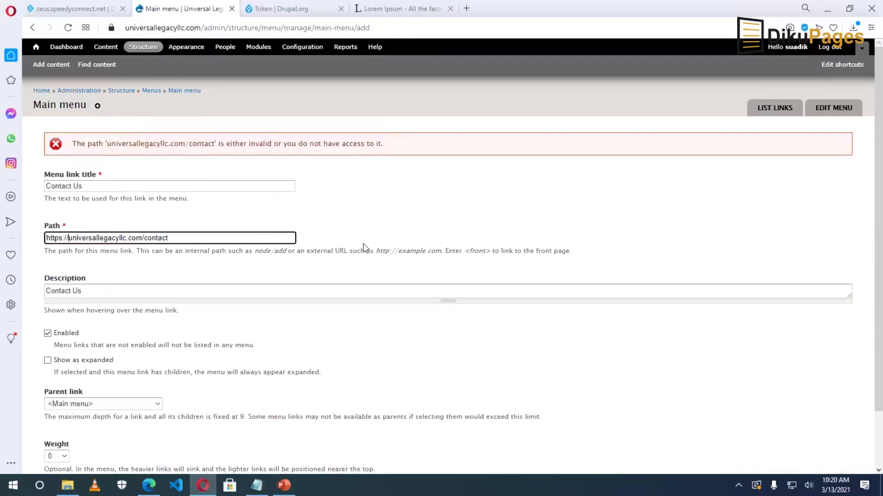
pyautogui.click(378, 248)
pyautogui.moveTo(376, 251); pyautogui.dragTo(440, 251)
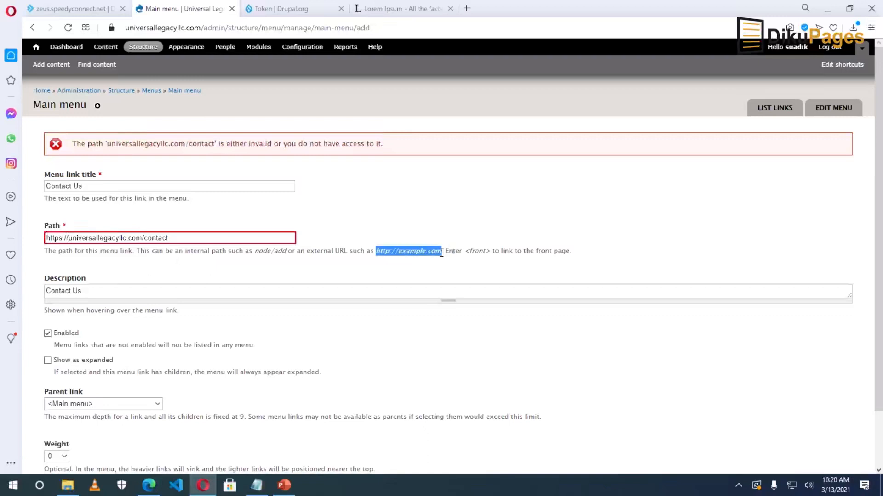
pyautogui.scroll(-2, 321, 306)
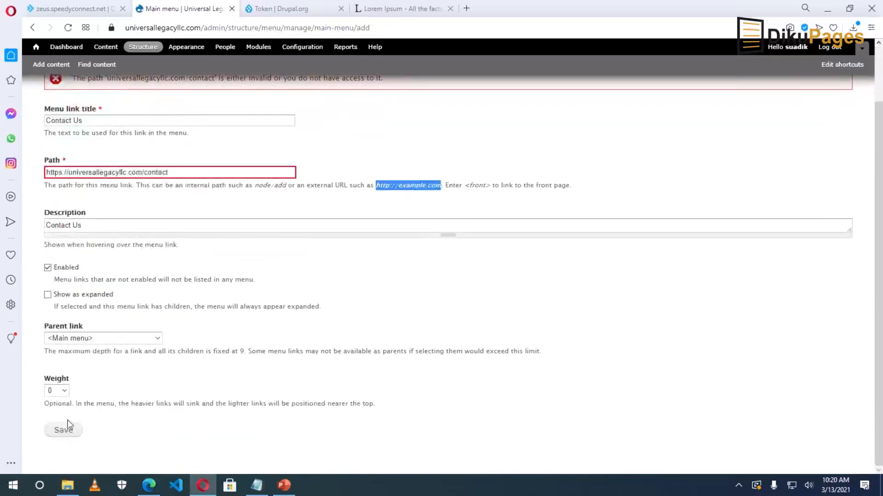
pyautogui.click(64, 430)
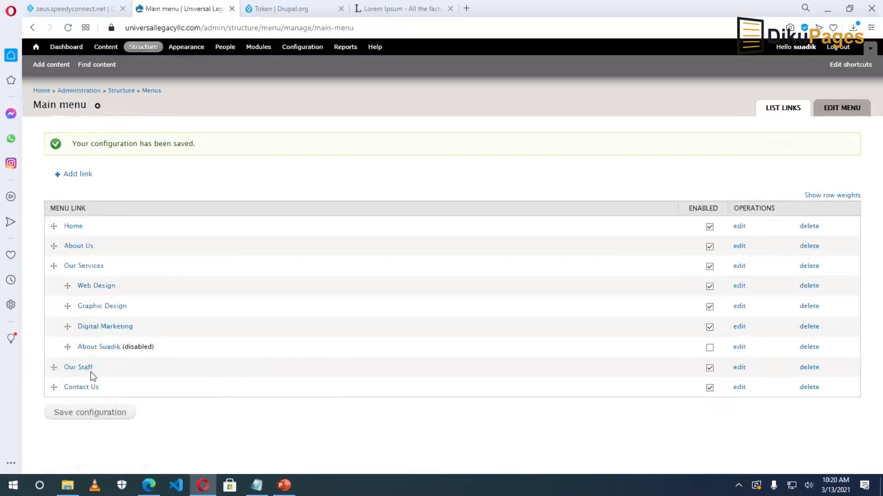
# From the front page, follow the Contact Us menu link and inspect the prefilled name and e-mail fields.
pyautogui.click(41, 91)
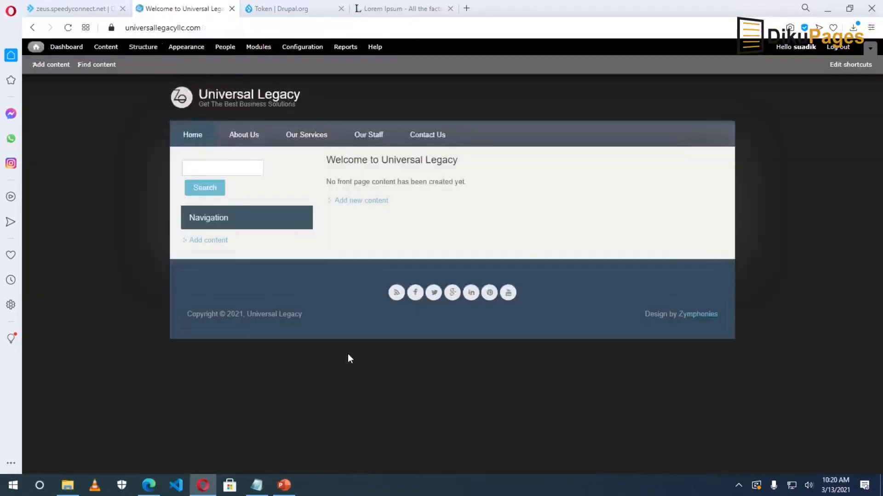
pyautogui.click(435, 138)
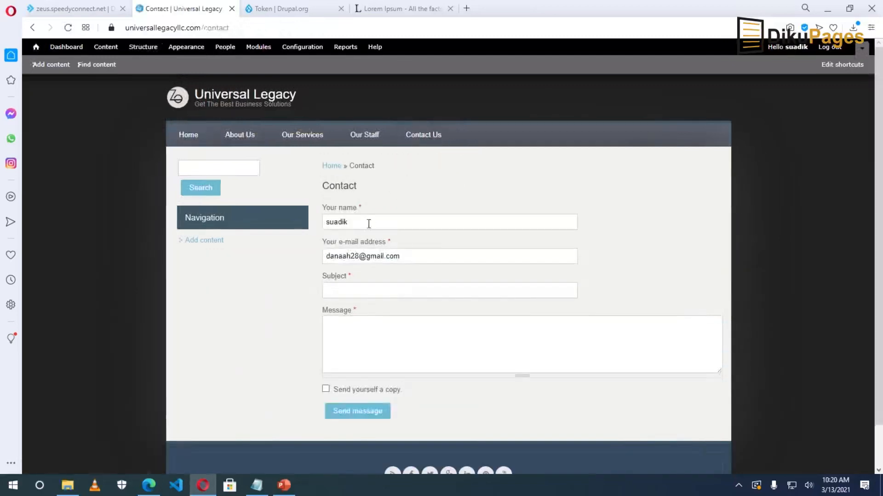
pyautogui.doubleClick(366, 222)
pyautogui.moveTo(412, 254); pyautogui.dragTo(311, 258)
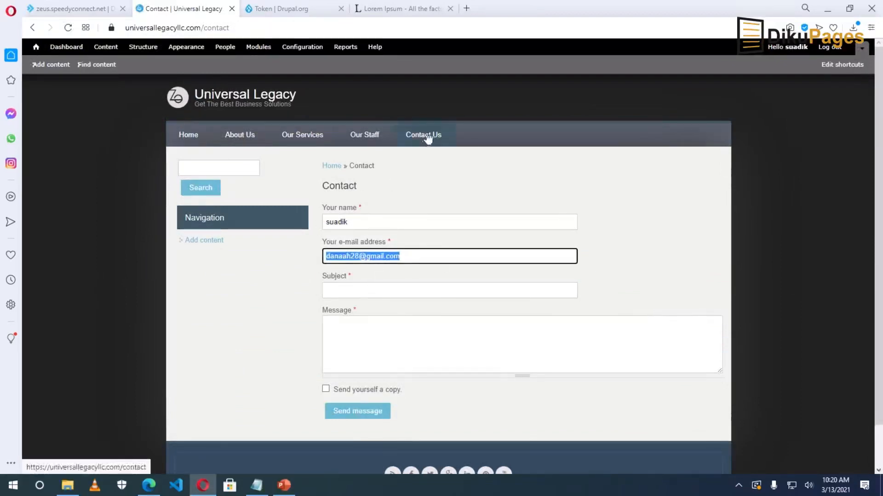
pyautogui.click(370, 214)
pyautogui.click(370, 215)
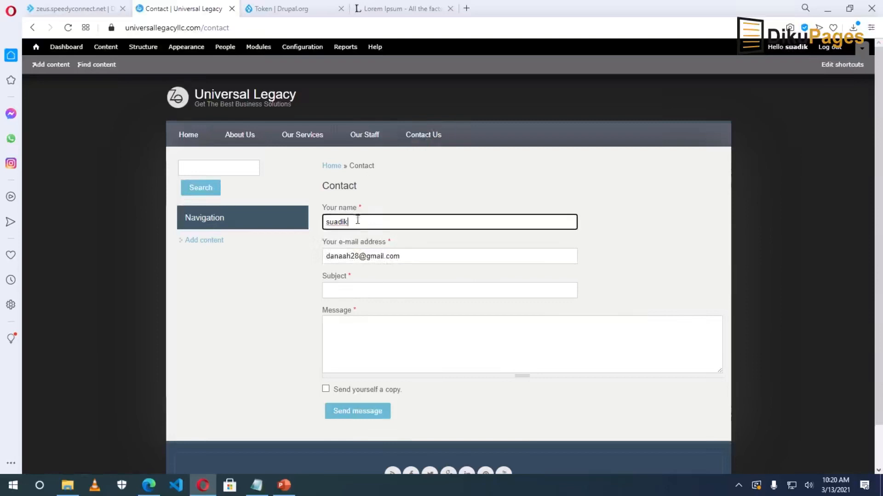
pyautogui.click(361, 256)
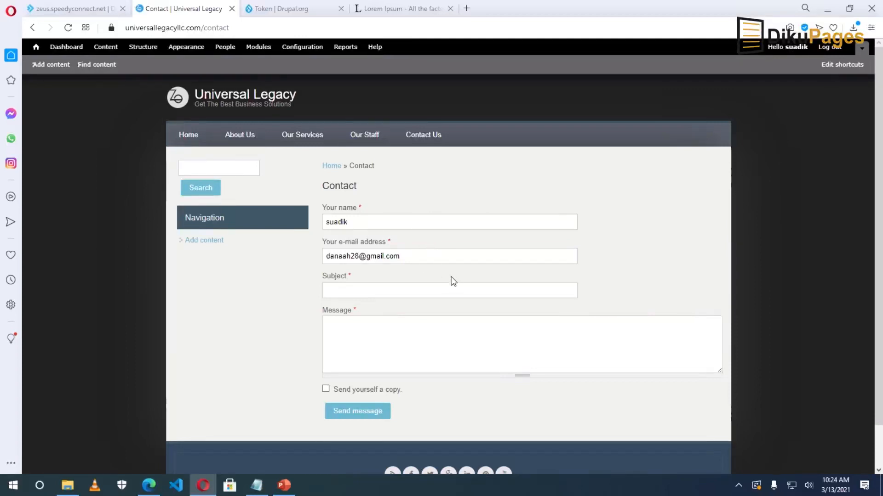
pyautogui.click(222, 167)
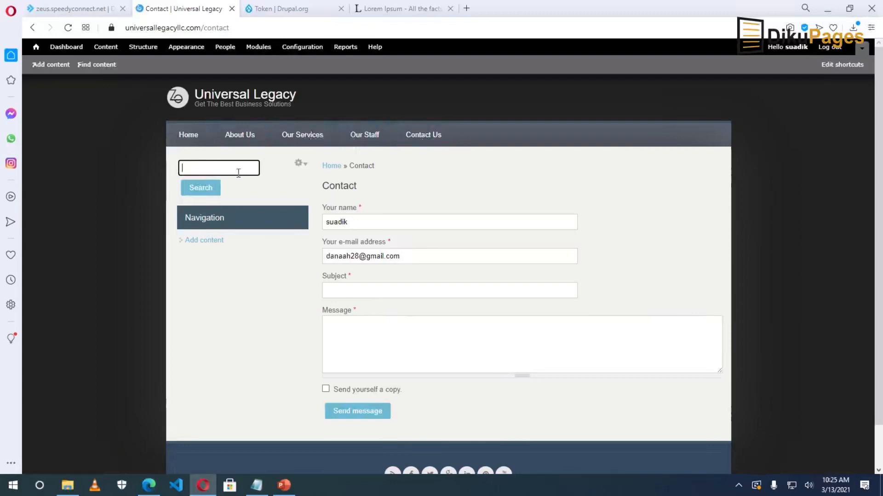
# Open the home page in a private window and visit About Us and Contact Us anonymously.
pyautogui.rightClick(186, 137)
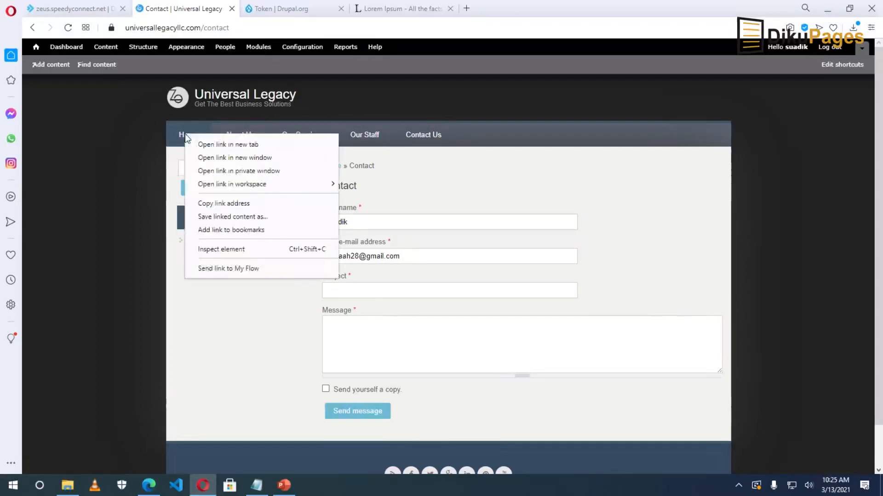
pyautogui.click(243, 173)
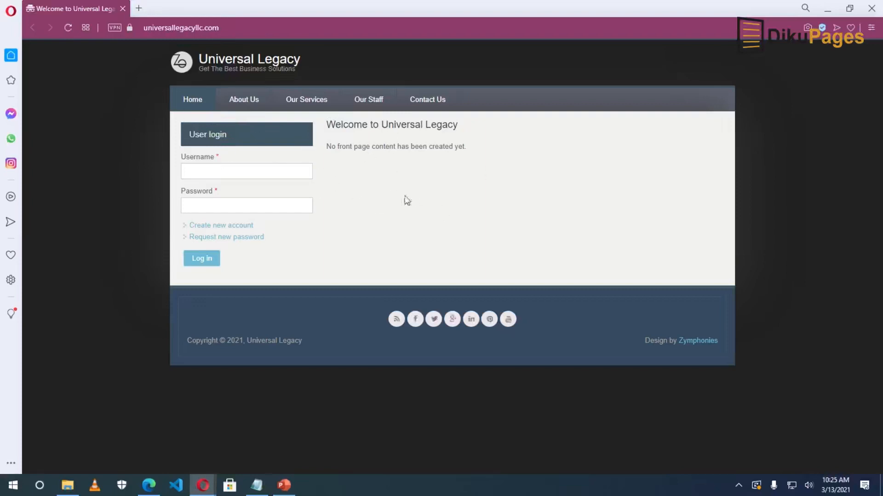
pyautogui.click(250, 109)
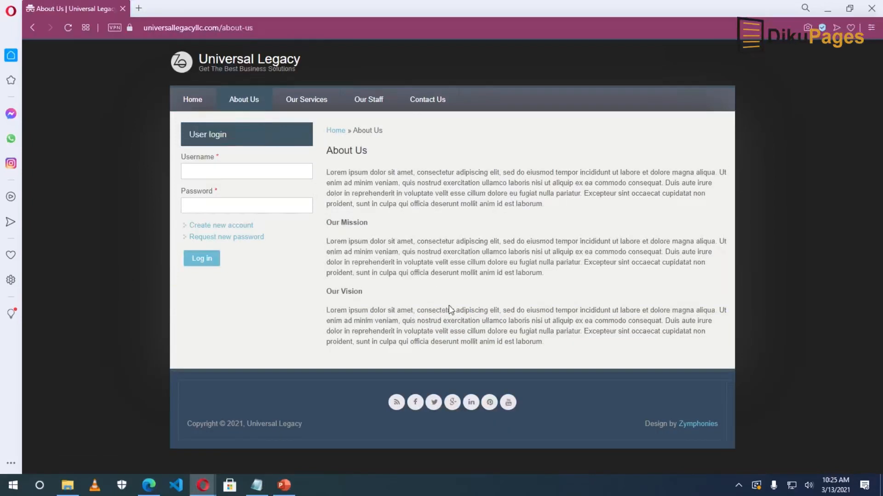
pyautogui.click(427, 101)
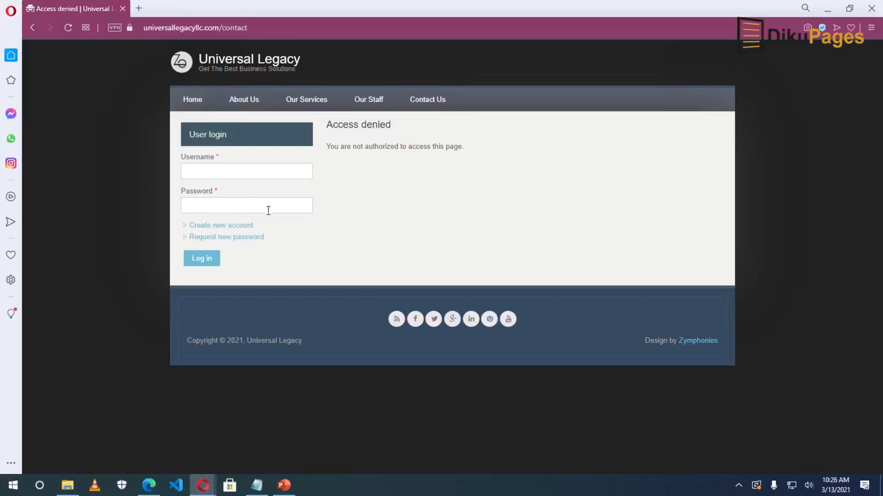
# Try the login username field, then return to the logged-in admin window.
pyautogui.click(229, 168)
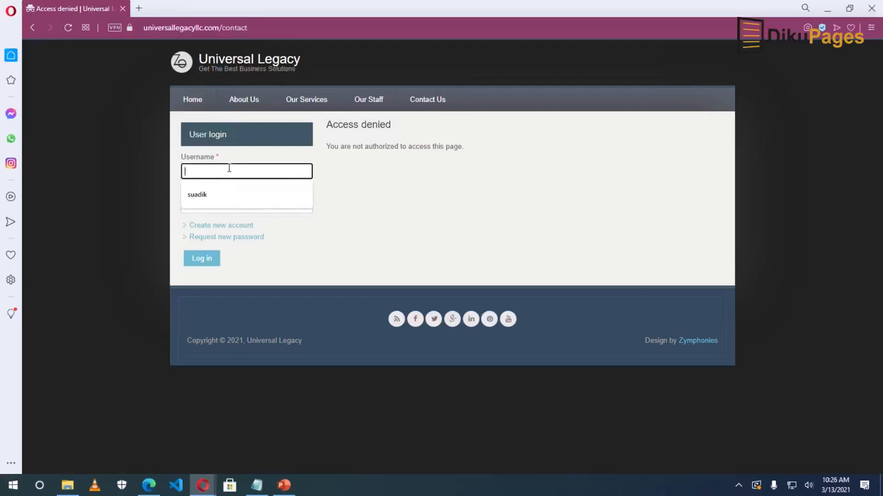
pyautogui.click(355, 186)
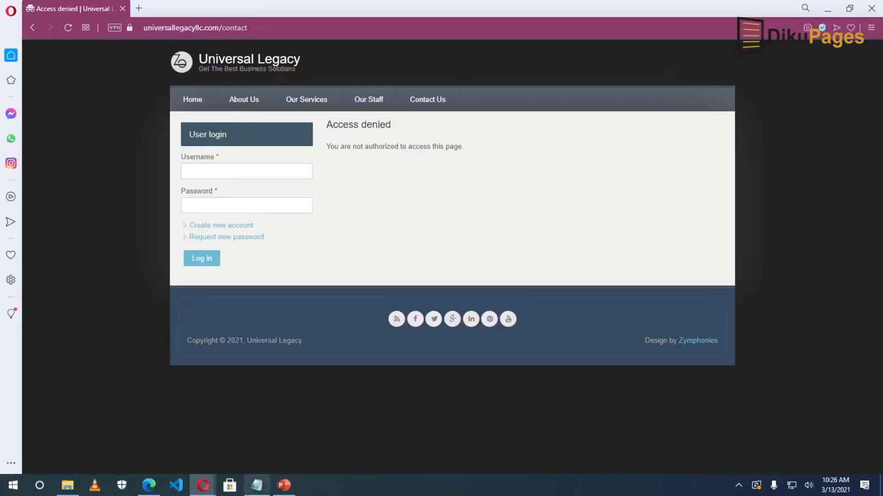
pyautogui.moveTo(202, 485)
pyautogui.click(160, 441)
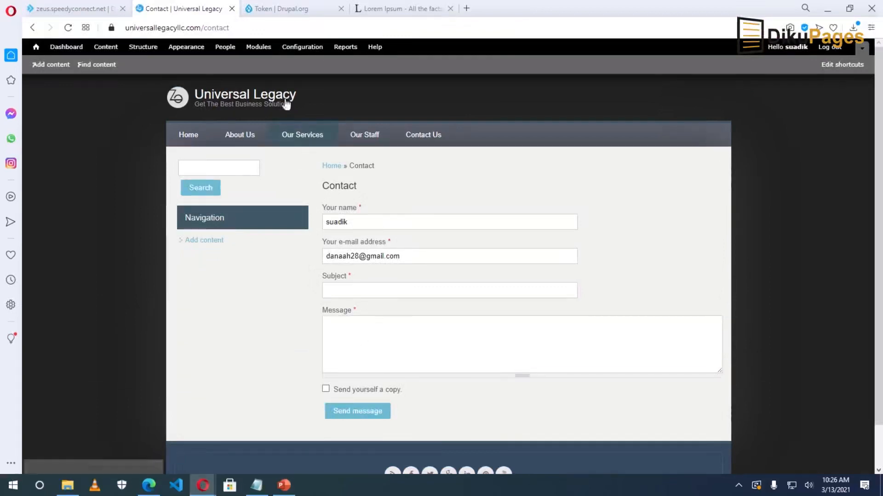
# Go to People and open its Permissions tab to review role permissions.
pyautogui.click(222, 53)
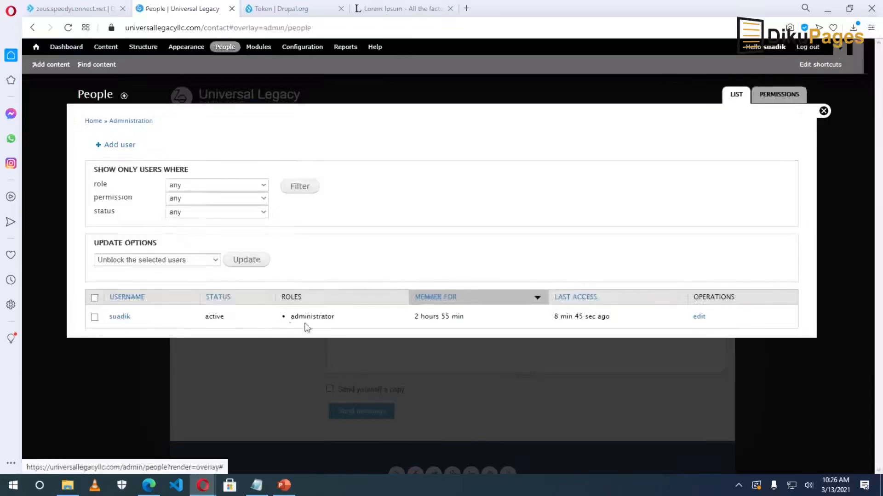
pyautogui.click(780, 97)
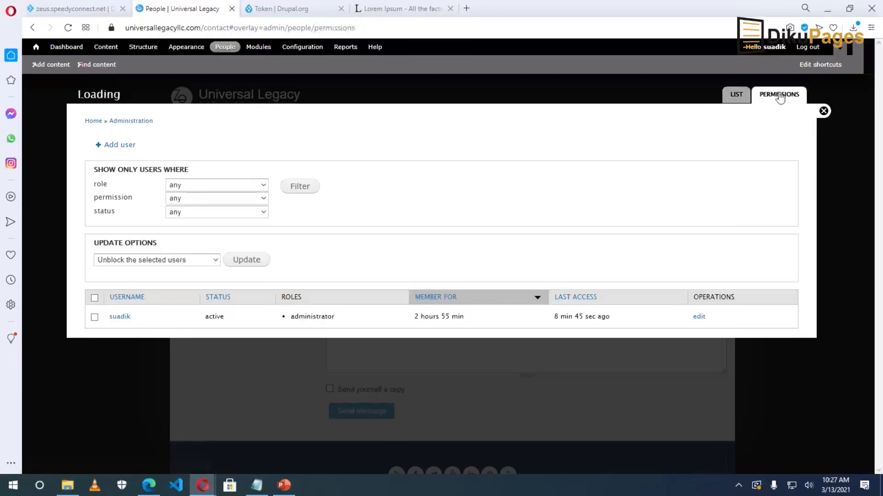
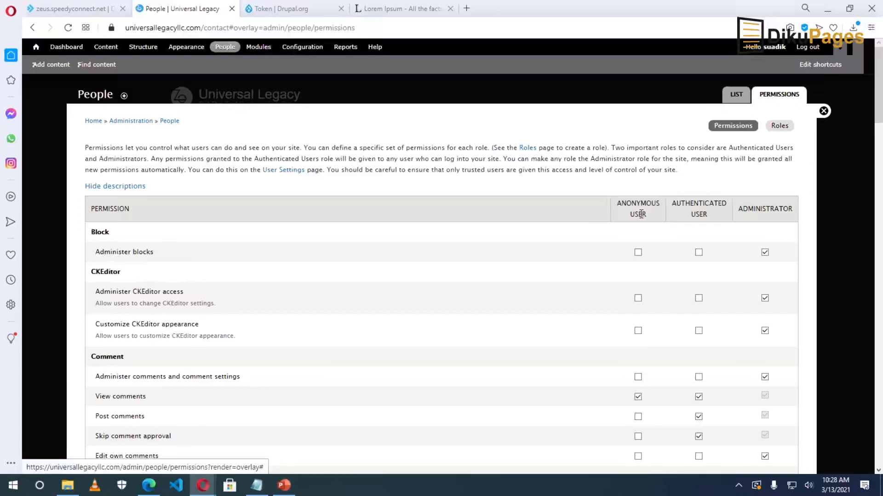
# Grant Anonymous and Authenticated users the site-wide contact form, Use search and Use advanced search permissions.
pyautogui.scroll(-1, 640, 214)
pyautogui.scroll(1, 641, 221)
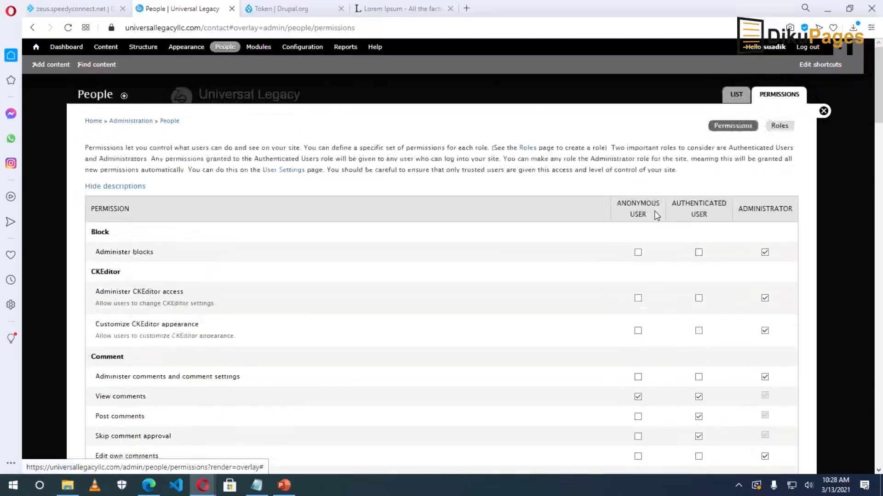
pyautogui.scroll(-4, 657, 212)
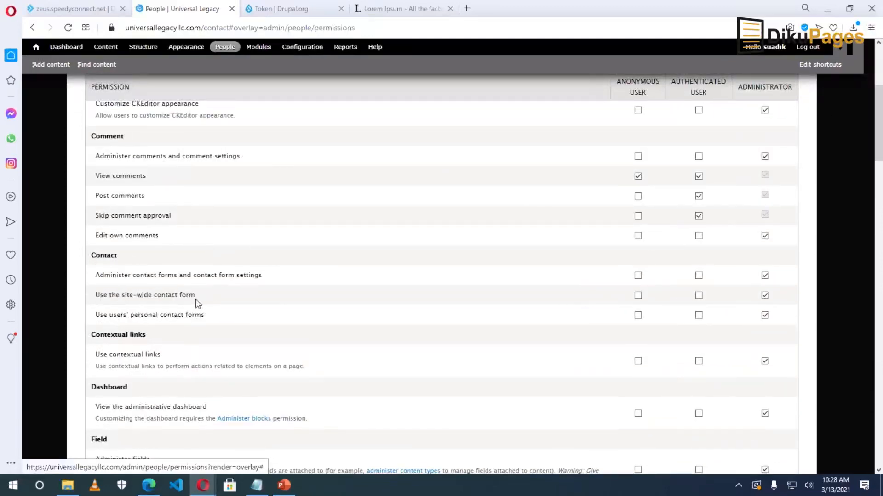
pyautogui.click(638, 295)
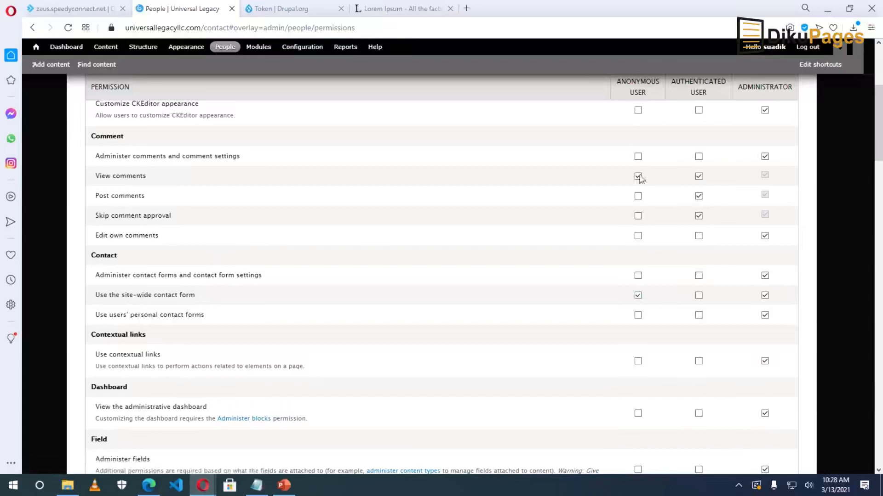
pyautogui.click(700, 297)
pyautogui.scroll(-15, 596, 247)
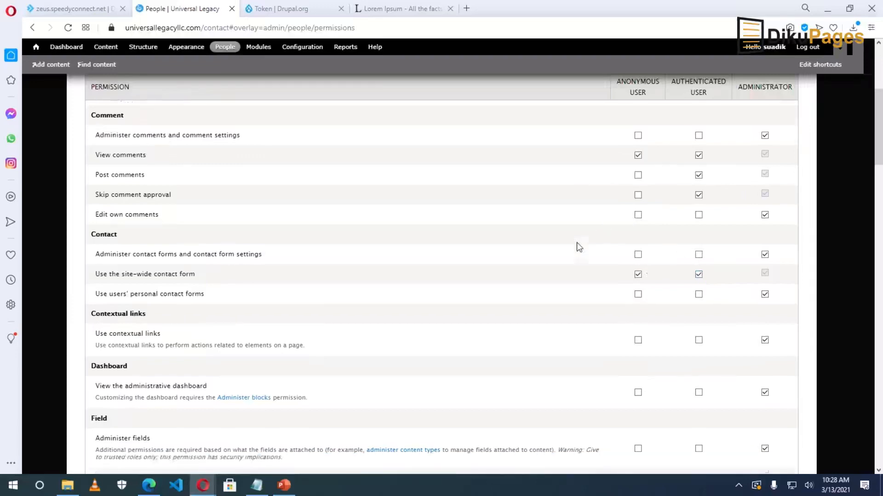
pyautogui.scroll(-7, 532, 274)
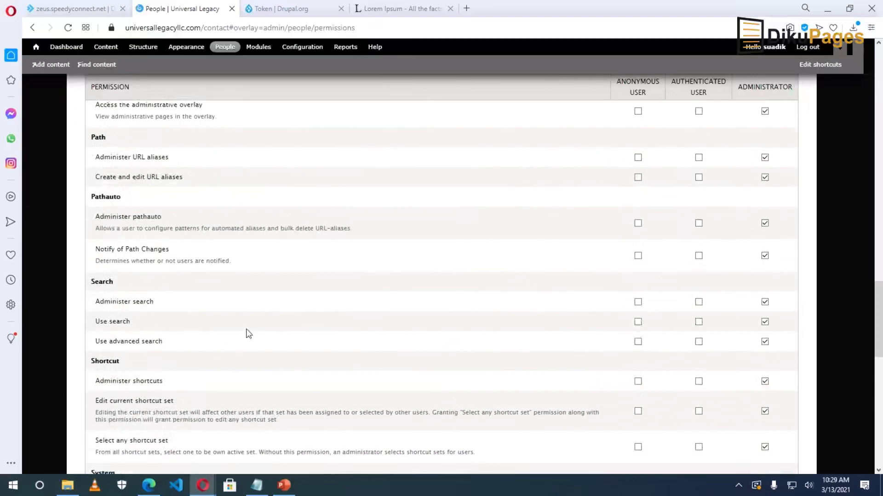
pyautogui.click(638, 324)
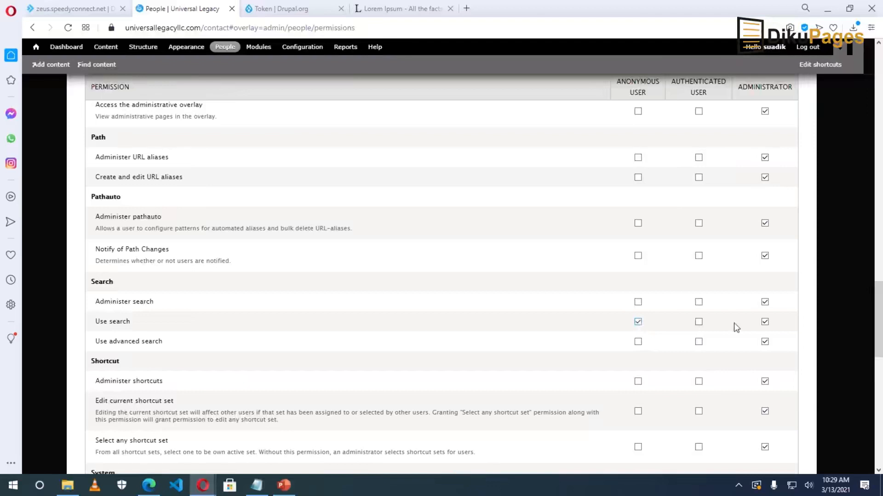
pyautogui.click(698, 323)
pyautogui.click(638, 342)
pyautogui.click(699, 343)
# Review the Administer search, URL aliases and pathauto permissions, and save the permissions.
pyautogui.moveTo(95, 302); pyautogui.dragTo(156, 303)
pyautogui.click(92, 306)
pyautogui.moveTo(96, 302); pyautogui.dragTo(162, 306)
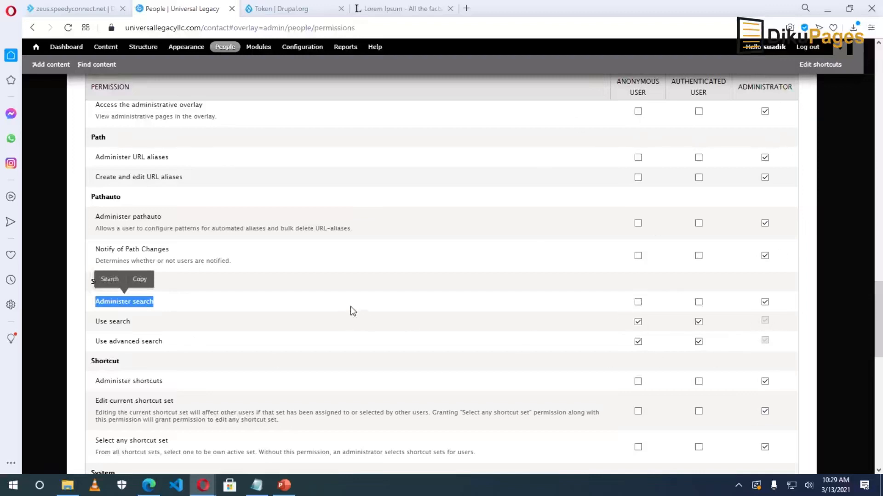
pyautogui.click(414, 306)
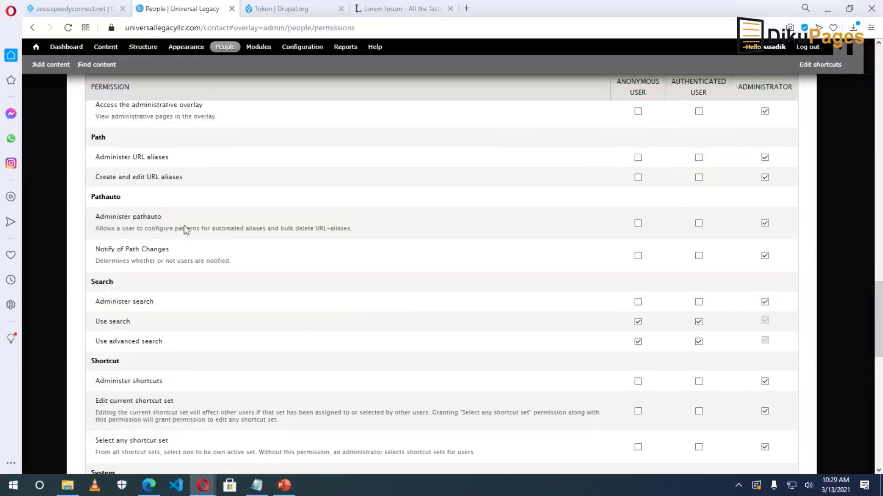
pyautogui.moveTo(96, 157); pyautogui.dragTo(155, 157)
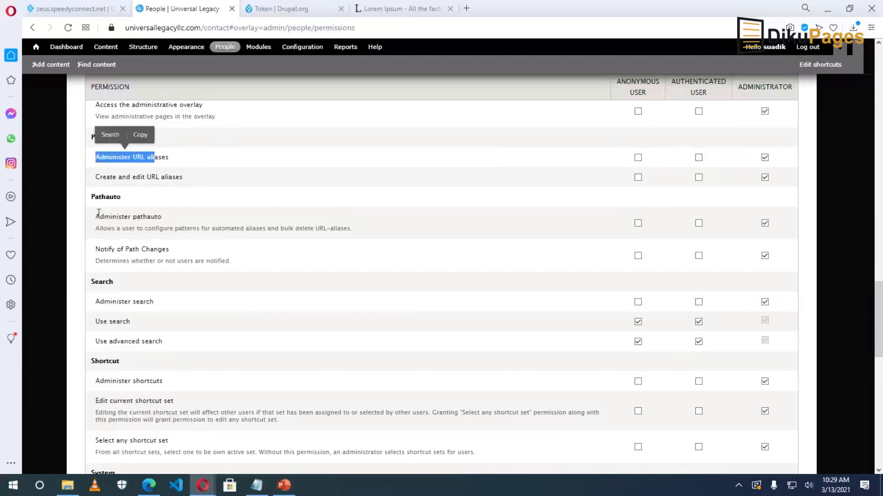
pyautogui.moveTo(96, 216); pyautogui.dragTo(161, 217)
pyautogui.moveTo(94, 302); pyautogui.dragTo(154, 302)
pyautogui.click(277, 299)
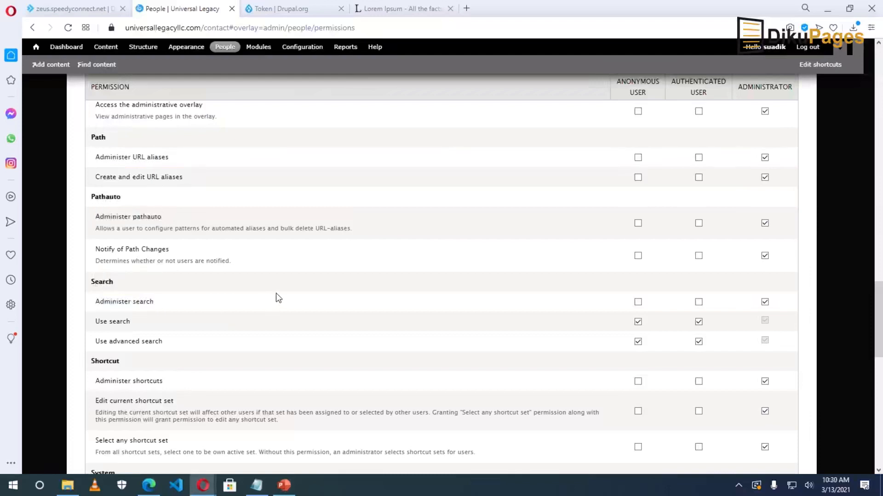
pyautogui.scroll(-10, 275, 297)
pyautogui.click(120, 424)
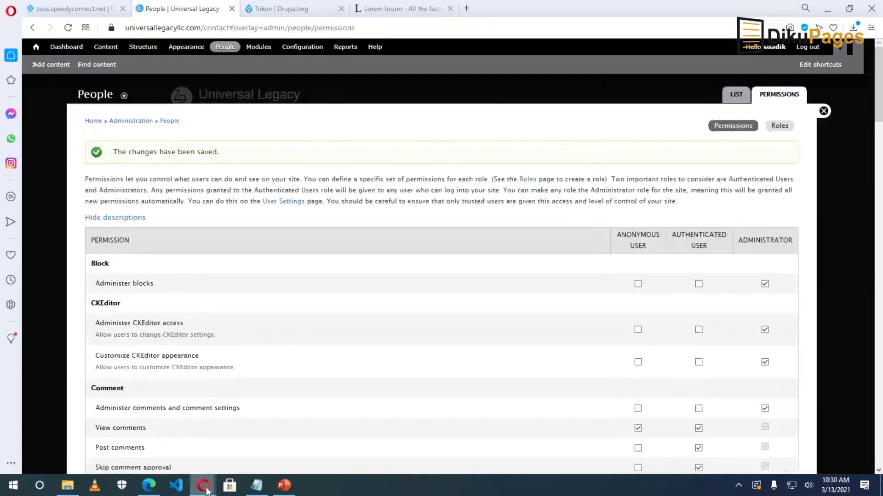
# Reload the denied page in the logged-out window to reveal the Contact form and search box.
pyautogui.moveTo(206, 491)
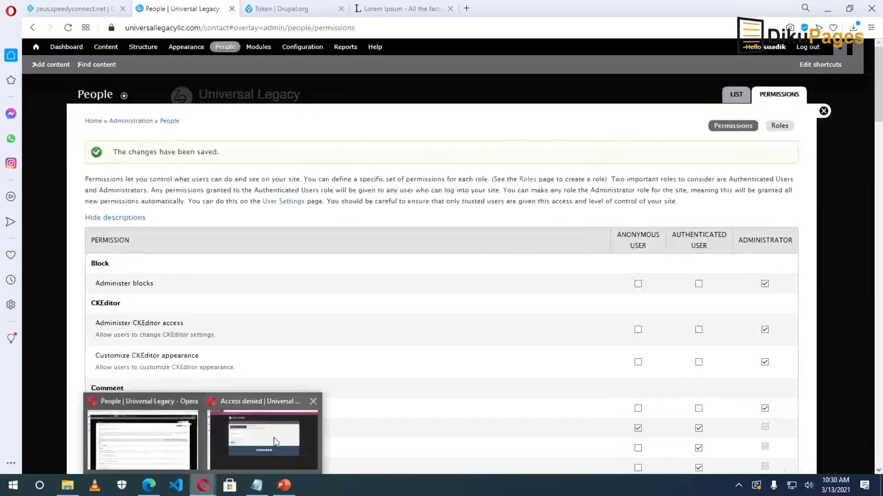
pyautogui.click(276, 441)
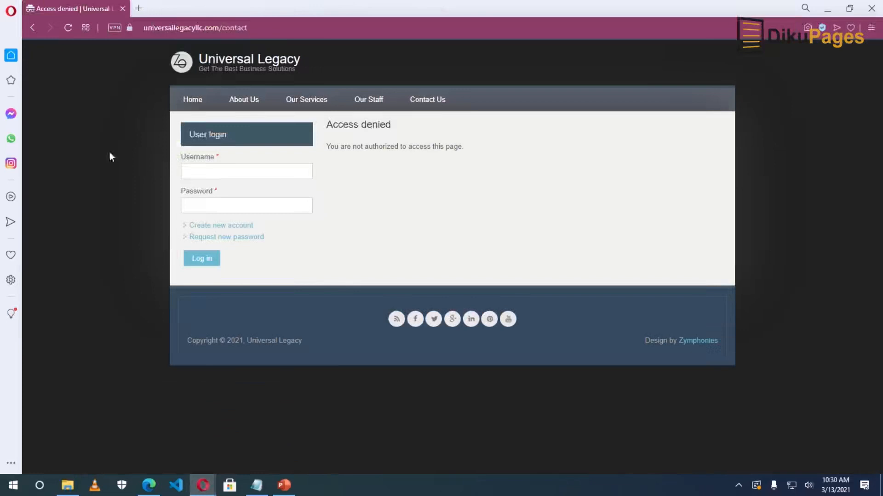
pyautogui.click(68, 29)
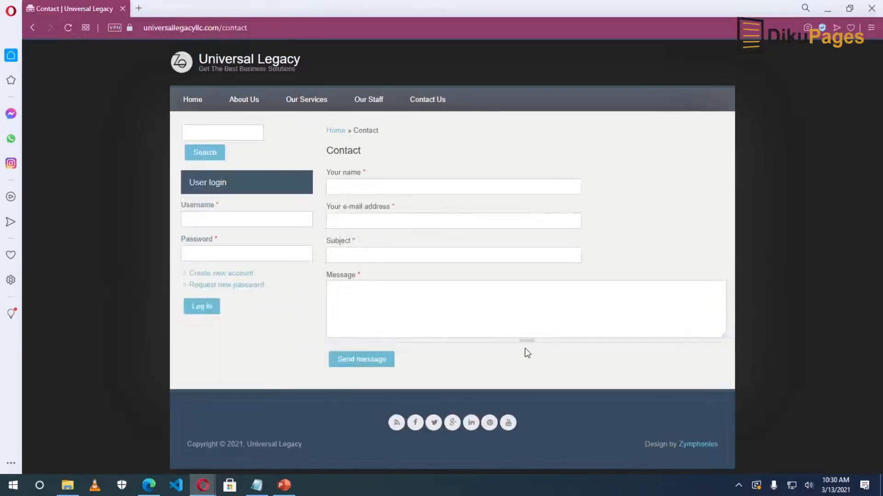
pyautogui.click(212, 133)
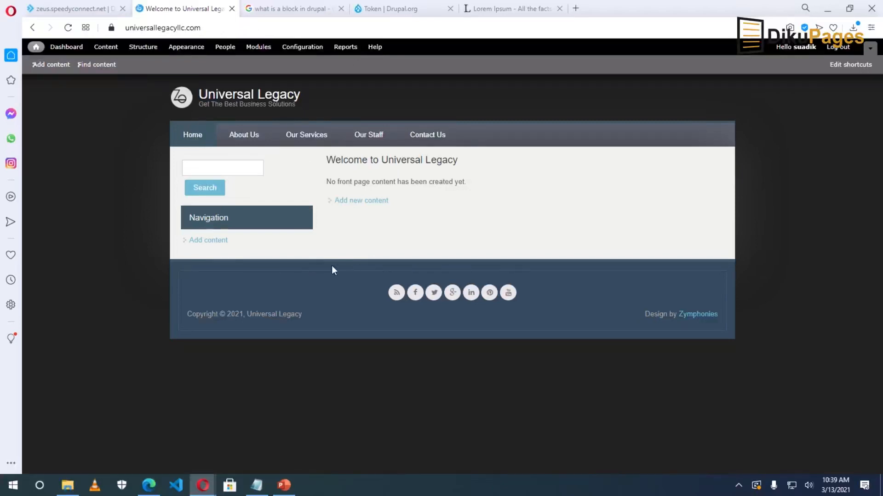
# Go to Structure > Blocks and preview the Starfish theme's block regions, then exit the preview.
pyautogui.click(145, 47)
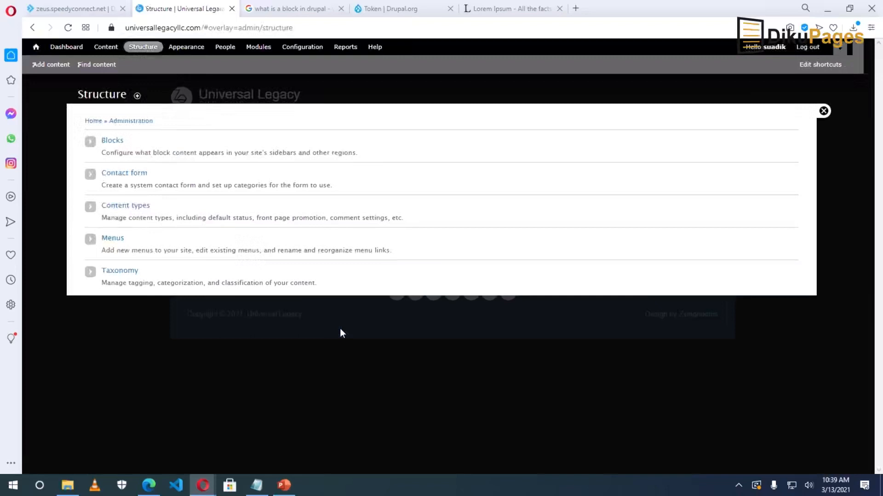
pyautogui.click(110, 142)
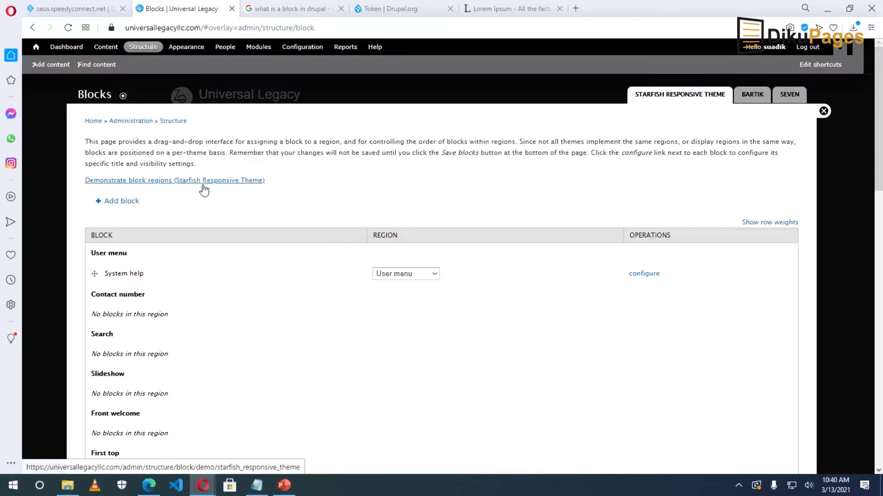
pyautogui.click(171, 183)
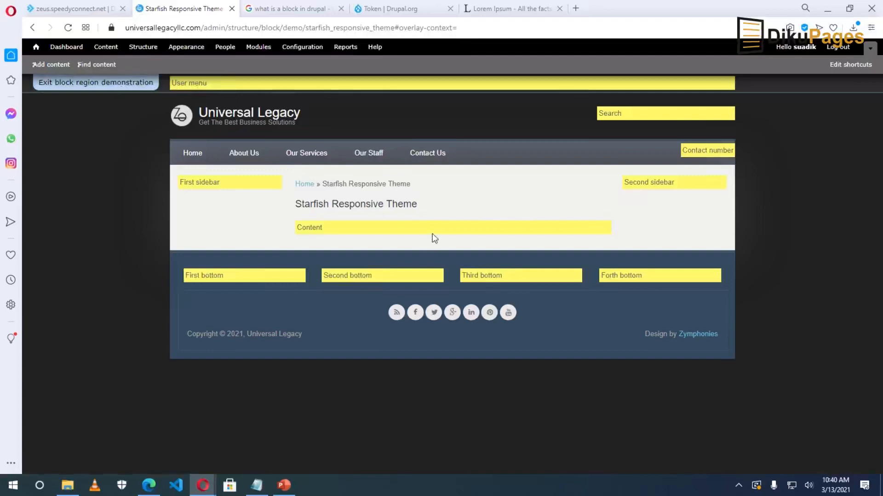
pyautogui.click(89, 85)
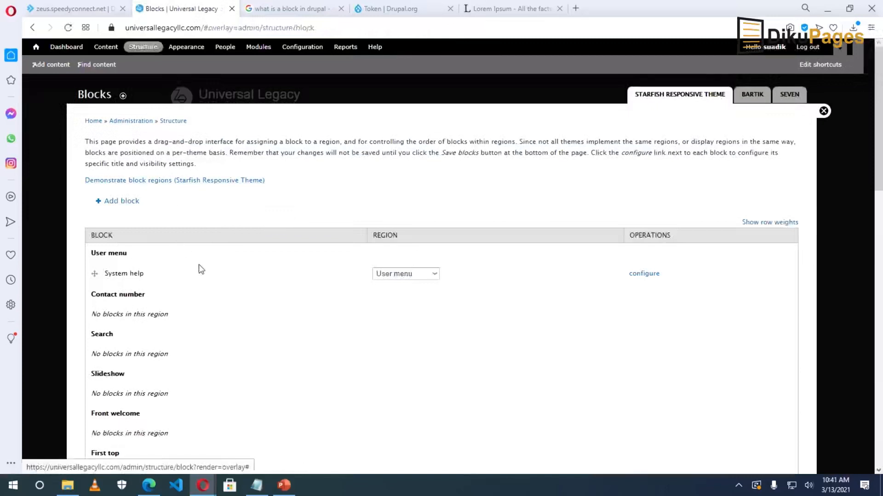
# Add a custom block titled and described 'Company' with a bulleted body: Home, About Us, Our Staff, Contact.
pyautogui.click(125, 203)
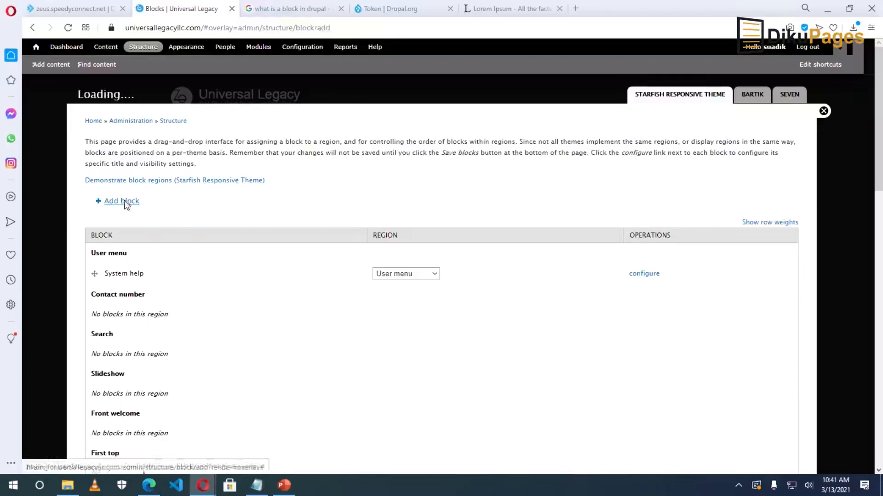
pyautogui.click(118, 175)
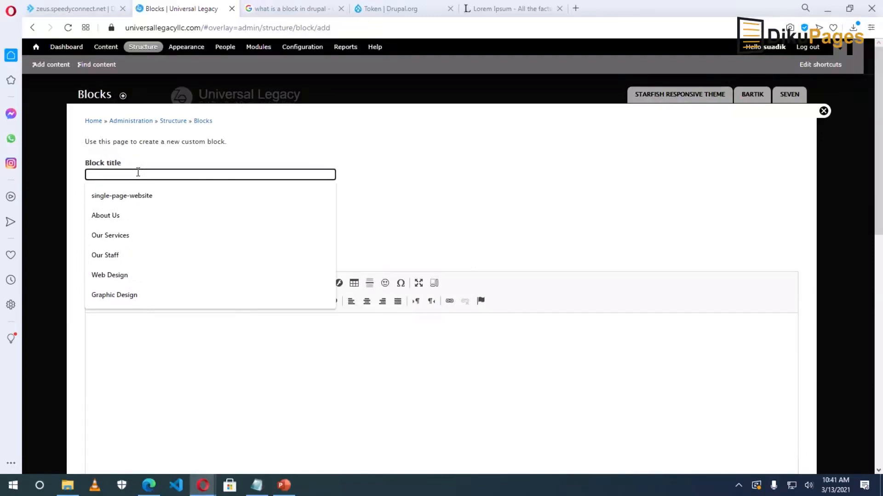
pyautogui.press('Escape')
pyautogui.write('Company')
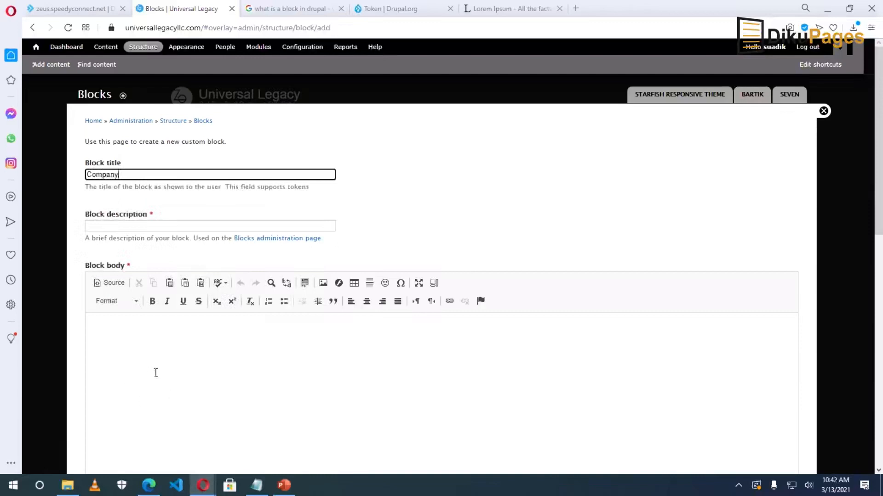
pyautogui.click(117, 227)
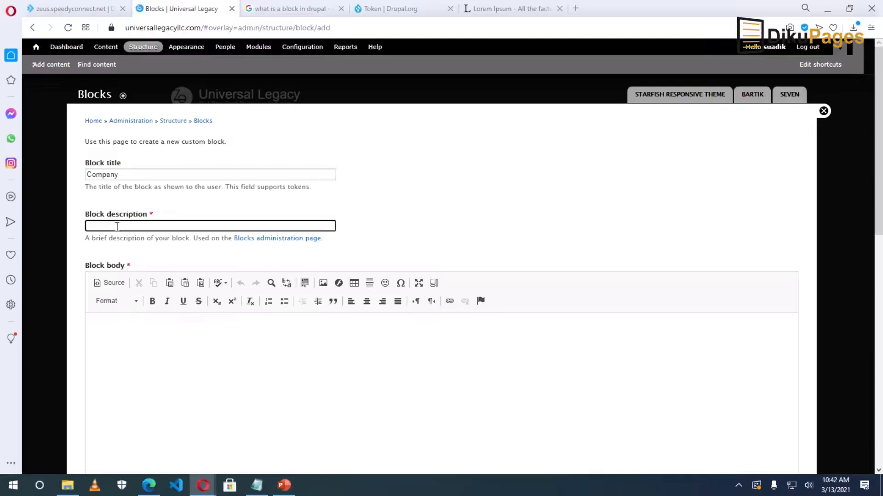
pyautogui.write('Company')
pyautogui.click(154, 352)
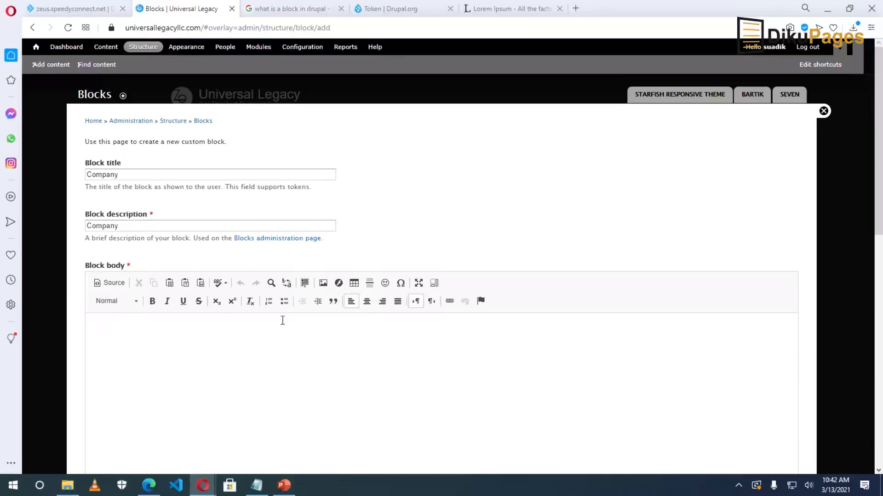
pyautogui.click(284, 301)
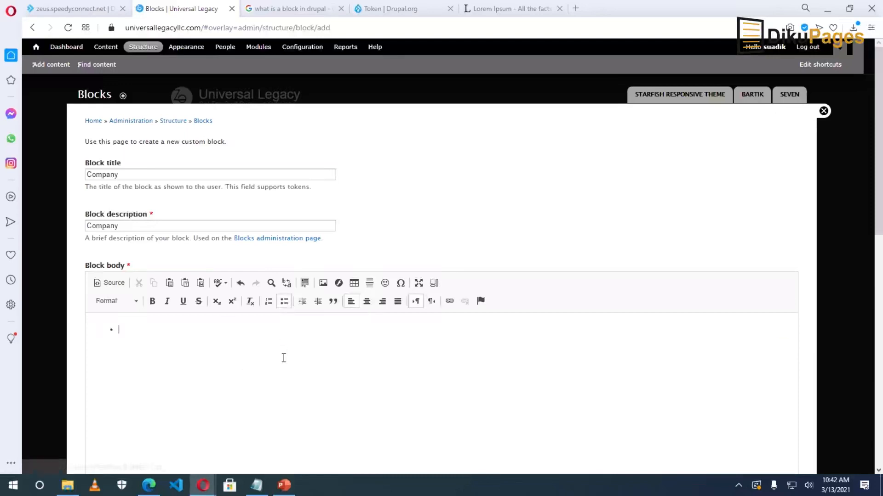
pyautogui.write('Home ')
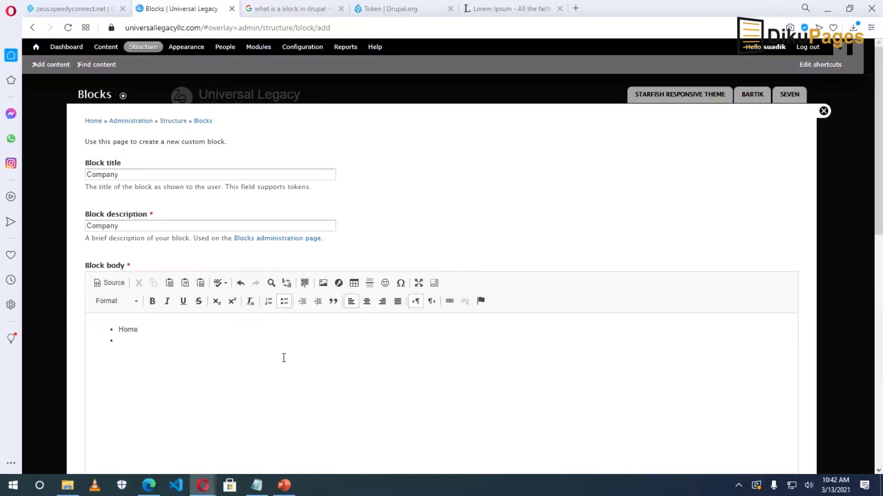
pyautogui.write('About Us ')
pyautogui.write('Our Staff C')
pyautogui.write('ontact')
# Switch the Company block body's text format to Full HTML.
pyautogui.scroll(-8, 278, 349)
pyautogui.scroll(2, 269, 333)
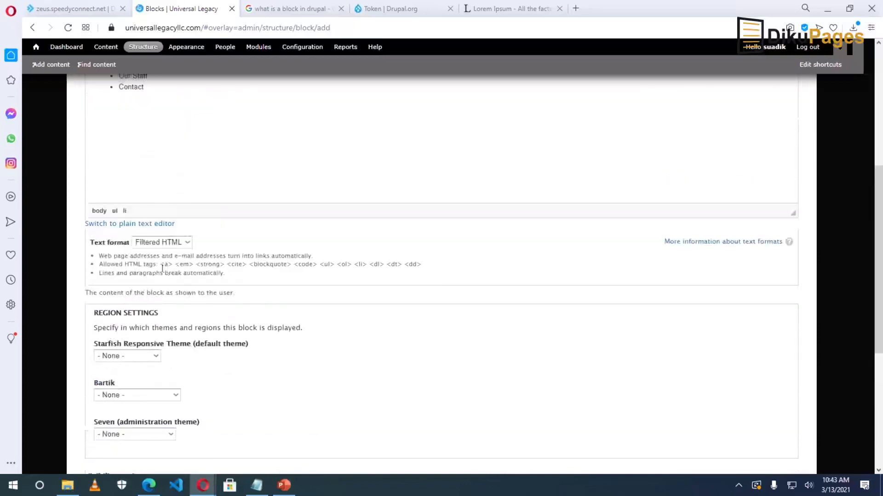
pyautogui.click(155, 247)
pyautogui.click(157, 276)
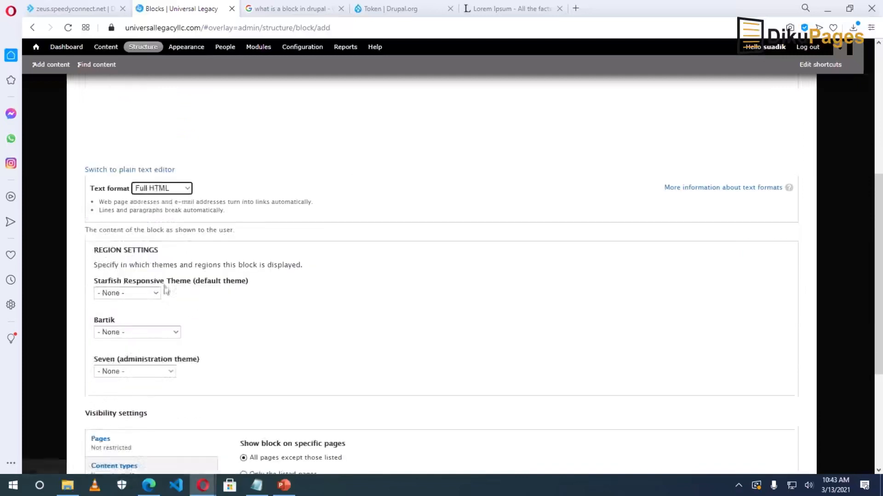
# Place the block in the Starfish Responsive Theme's First bottom region and save it.
pyautogui.scroll(-2, 205, 328)
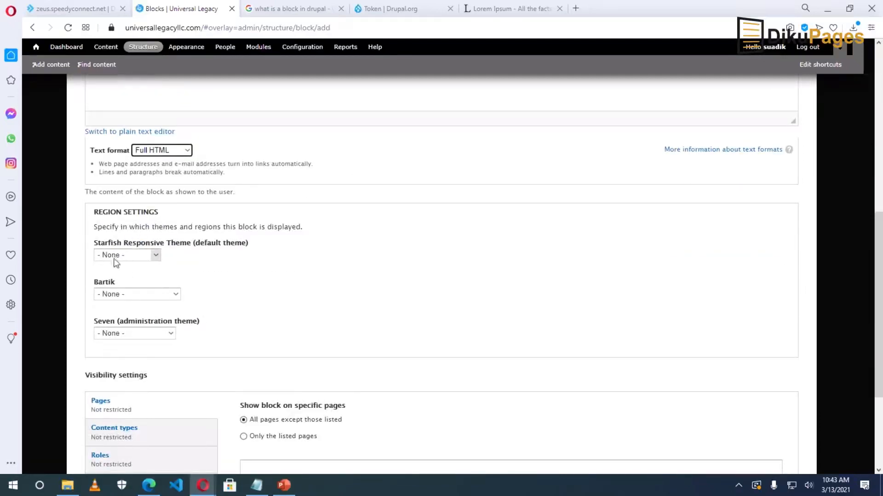
pyautogui.moveTo(95, 248); pyautogui.dragTo(190, 246)
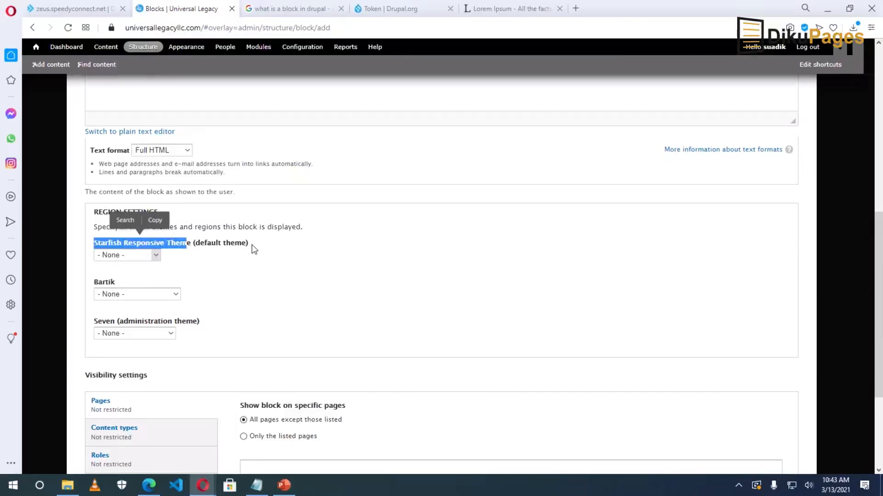
pyautogui.click(240, 267)
pyautogui.click(155, 255)
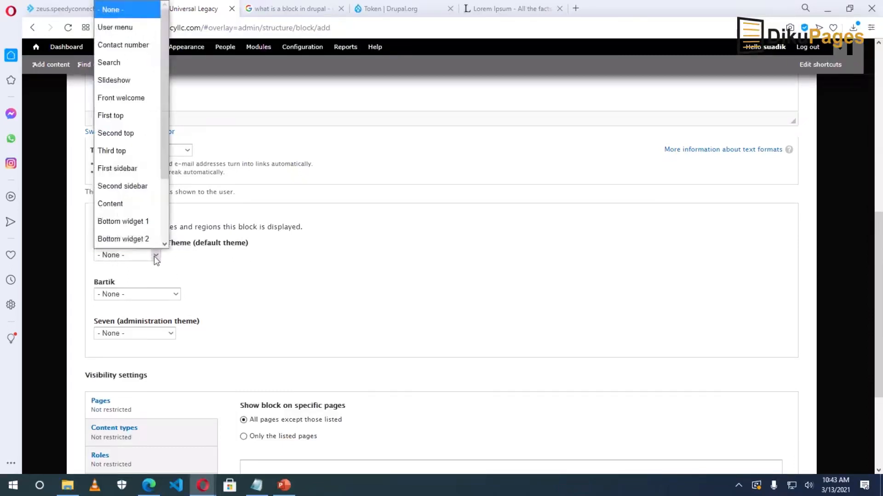
pyautogui.scroll(-1, 138, 207)
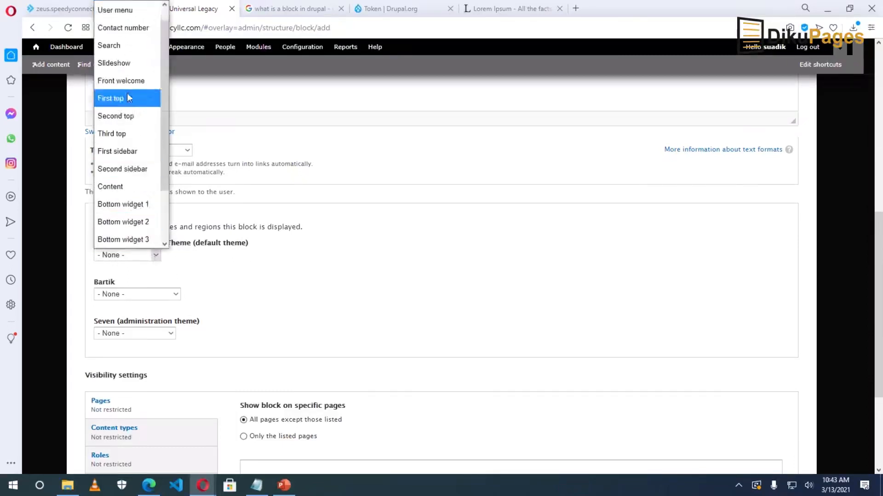
pyautogui.scroll(-2, 128, 103)
pyautogui.scroll(3, 138, 203)
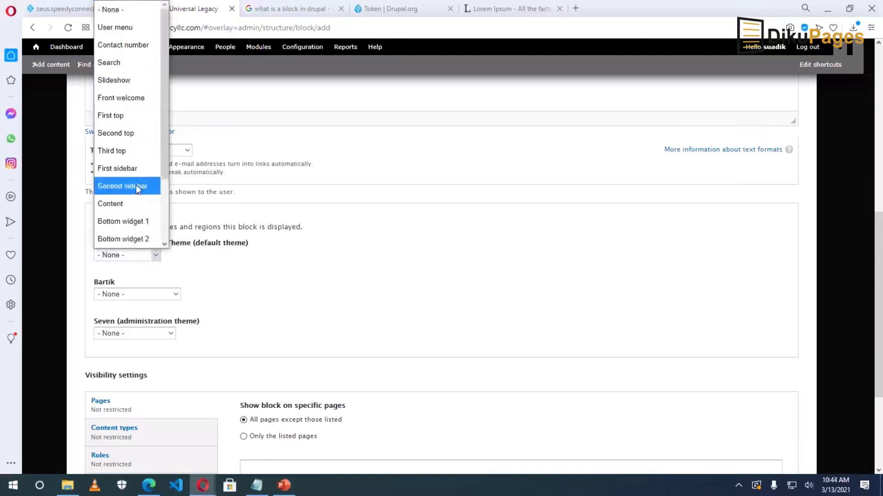
pyautogui.scroll(-2, 135, 120)
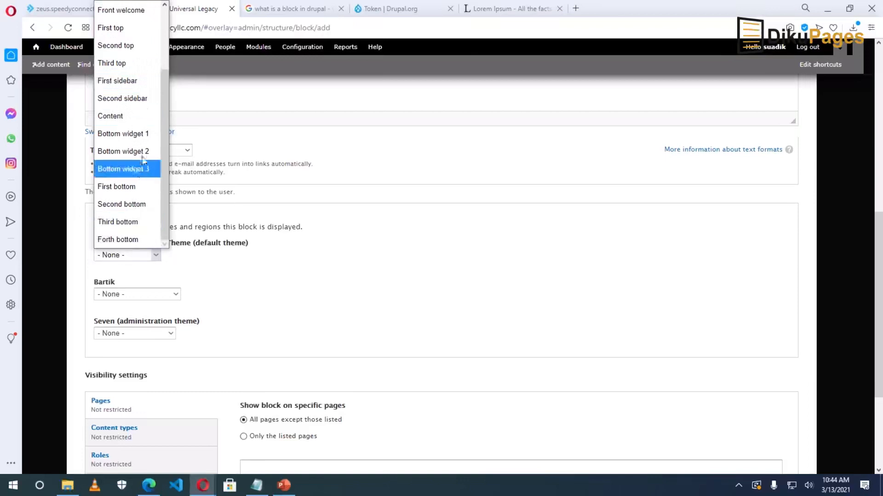
pyautogui.click(125, 187)
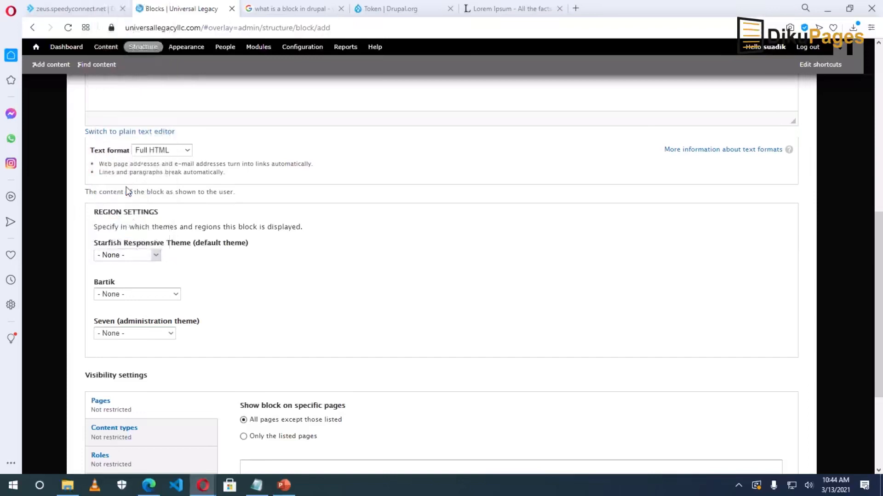
pyautogui.scroll(-3, 270, 282)
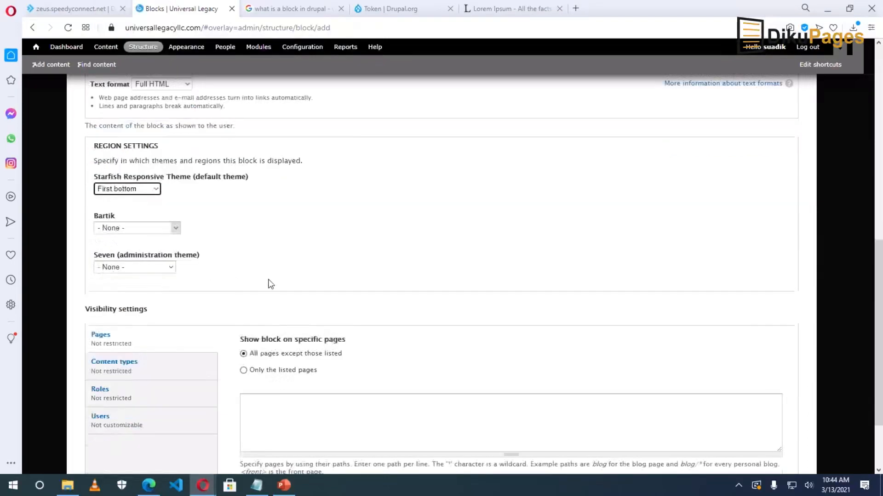
pyautogui.click(111, 427)
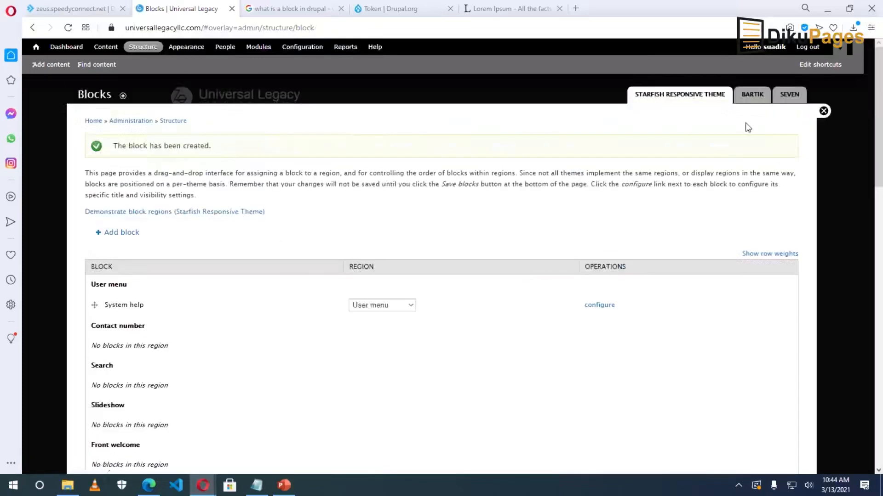
# Close the blocks overlay and open the footer Company block's configuration in a new tab.
pyautogui.click(823, 111)
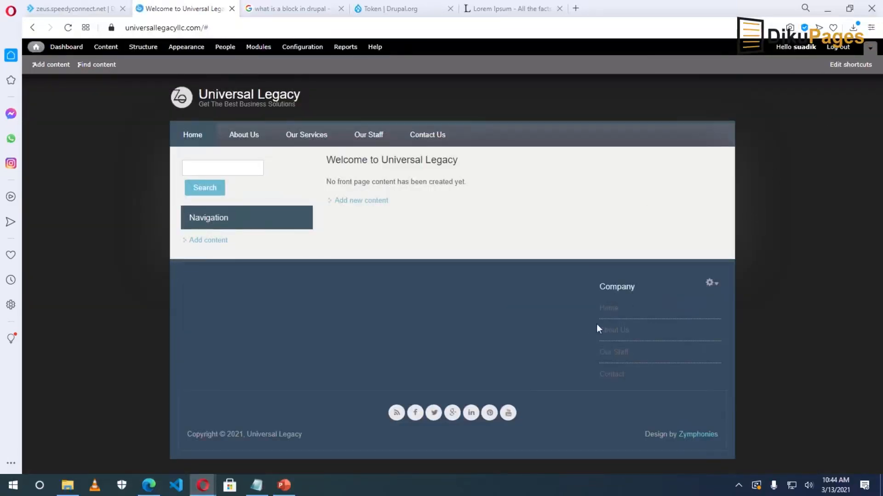
pyautogui.moveTo(643, 317)
pyautogui.click(713, 284)
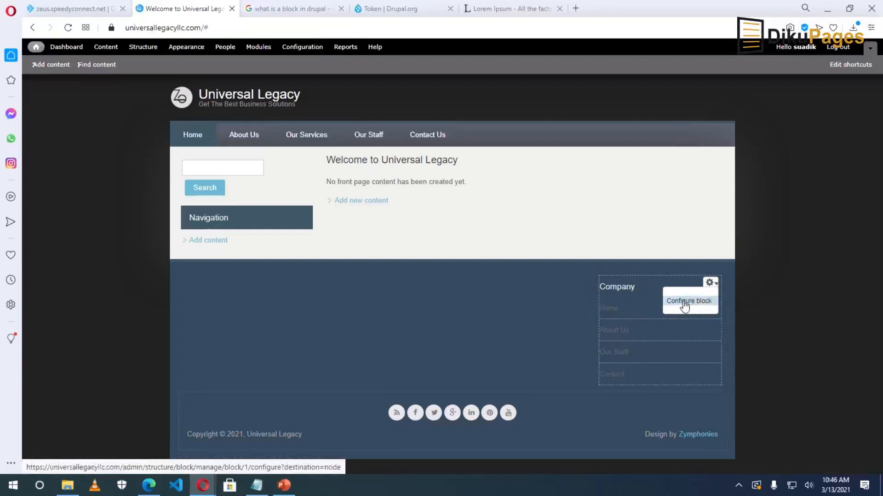
pyautogui.rightClick(684, 305)
pyautogui.click(712, 311)
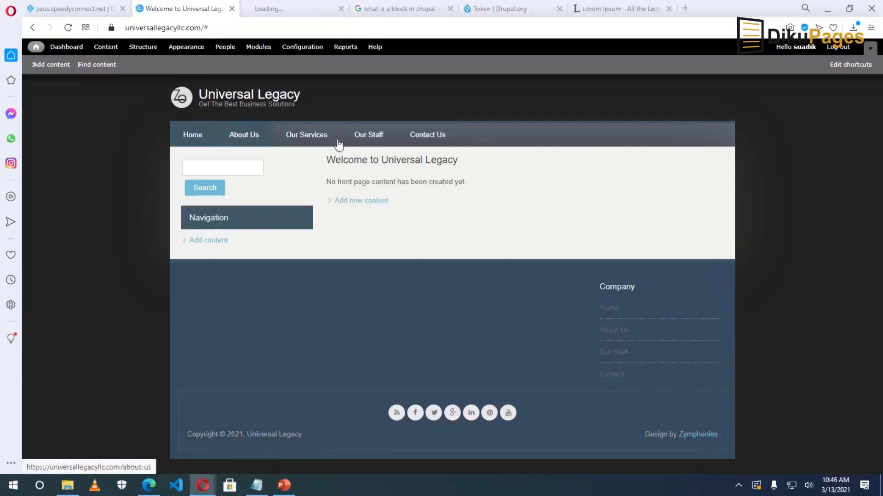
pyautogui.click(259, 10)
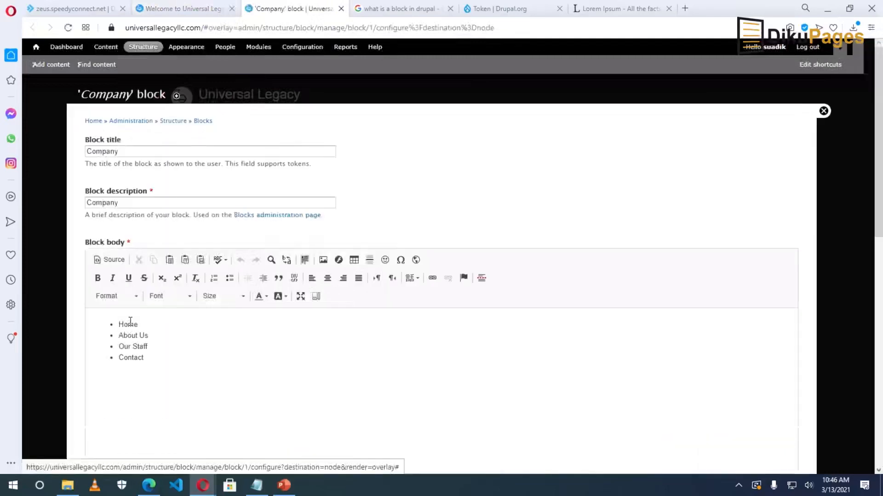
# Link the Home list item to the Home page URL copied from the front-page menu.
pyautogui.moveTo(139, 324); pyautogui.dragTo(118, 324)
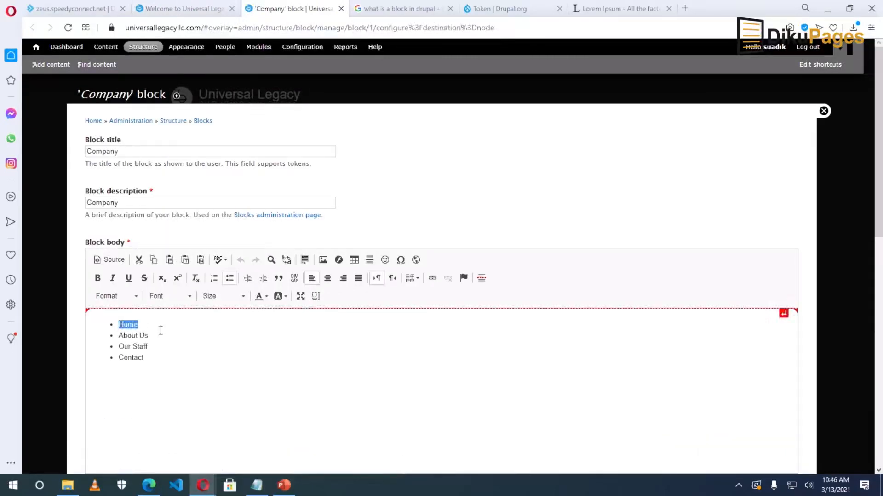
pyautogui.click(431, 278)
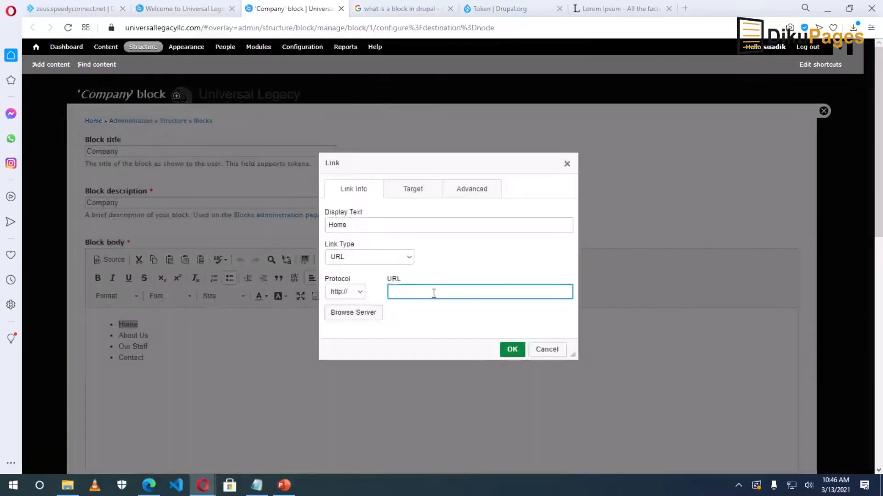
pyautogui.click(174, 9)
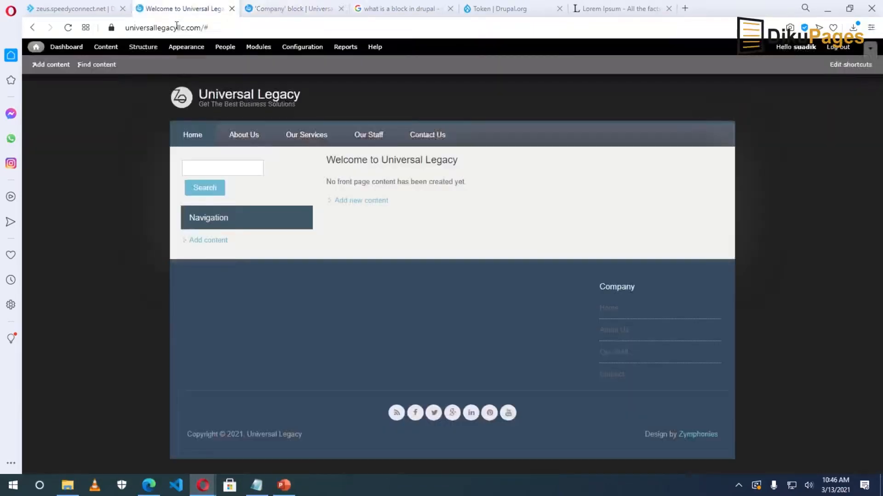
pyautogui.rightClick(187, 136)
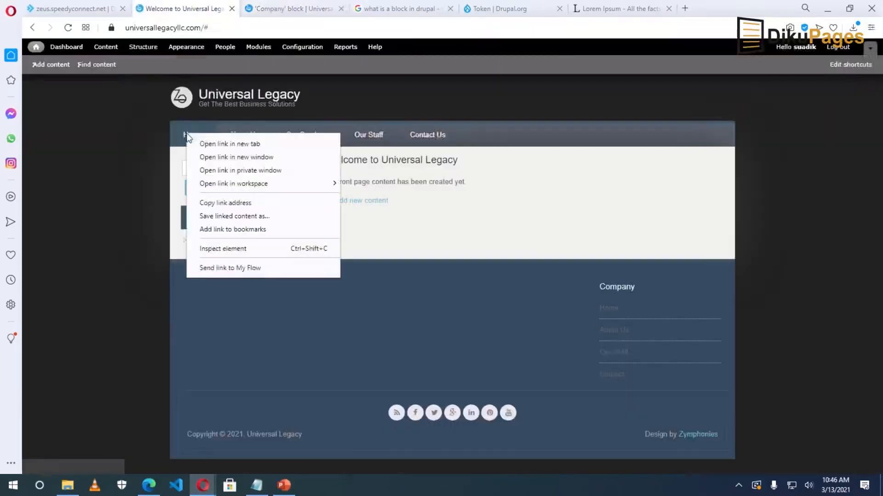
pyautogui.click(230, 203)
pyautogui.click(290, 9)
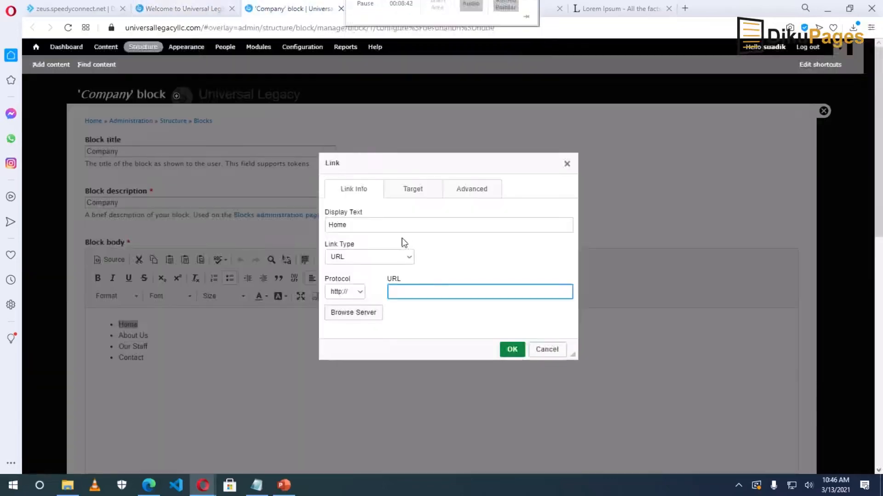
pyautogui.rightClick(410, 293)
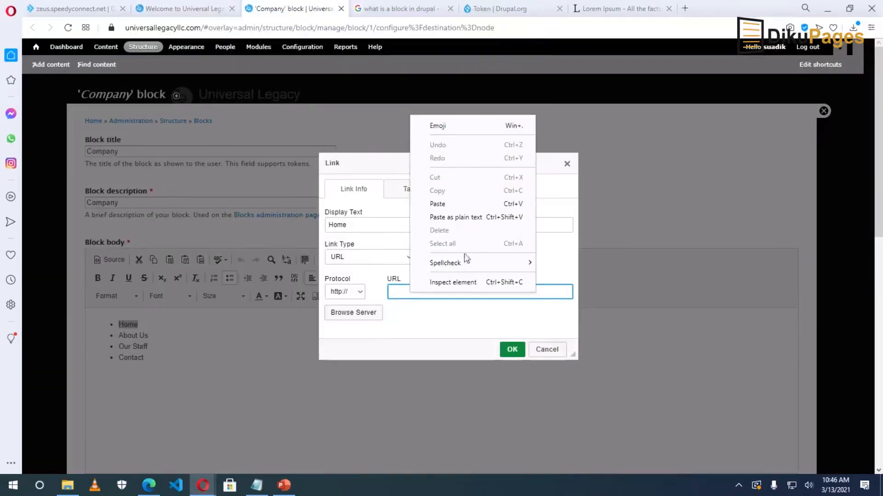
pyautogui.click(448, 204)
pyautogui.click(512, 350)
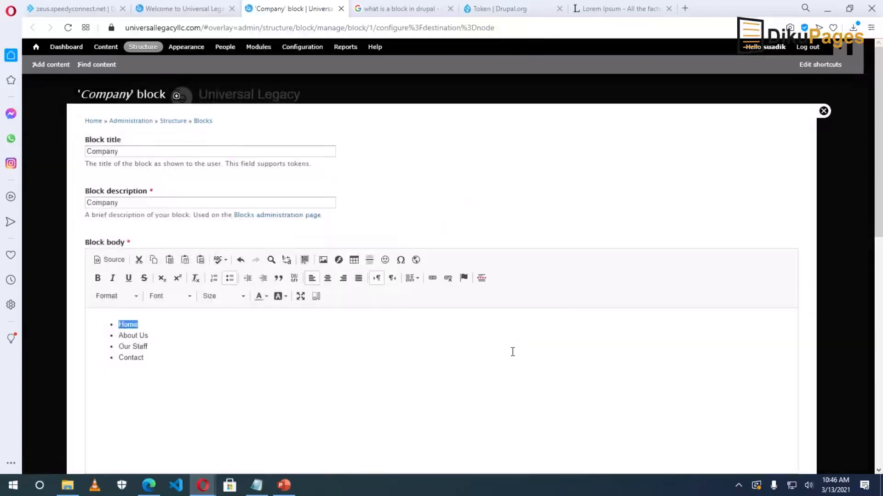
pyautogui.moveTo(150, 336); pyautogui.dragTo(136, 336)
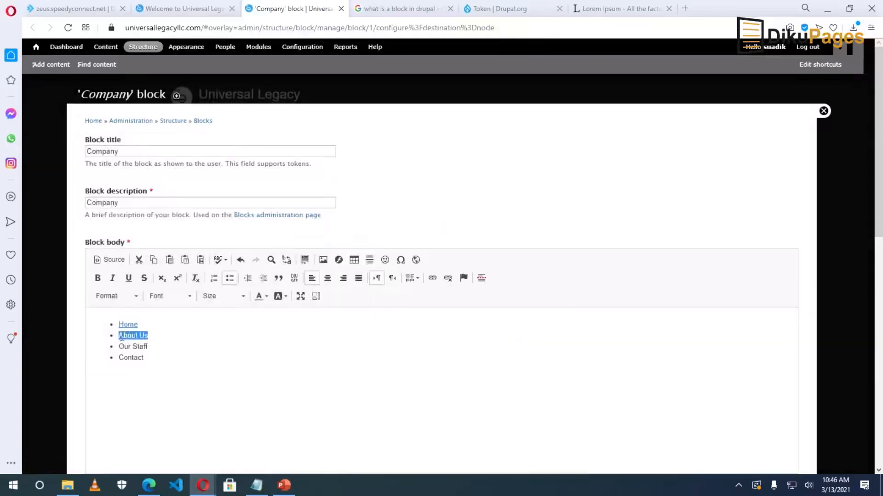
pyautogui.click(432, 277)
pyautogui.click(166, 9)
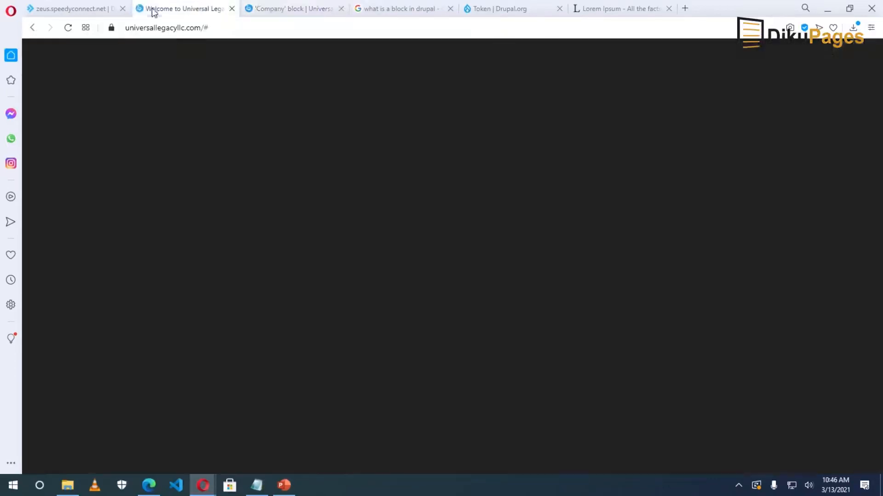
pyautogui.rightClick(244, 134)
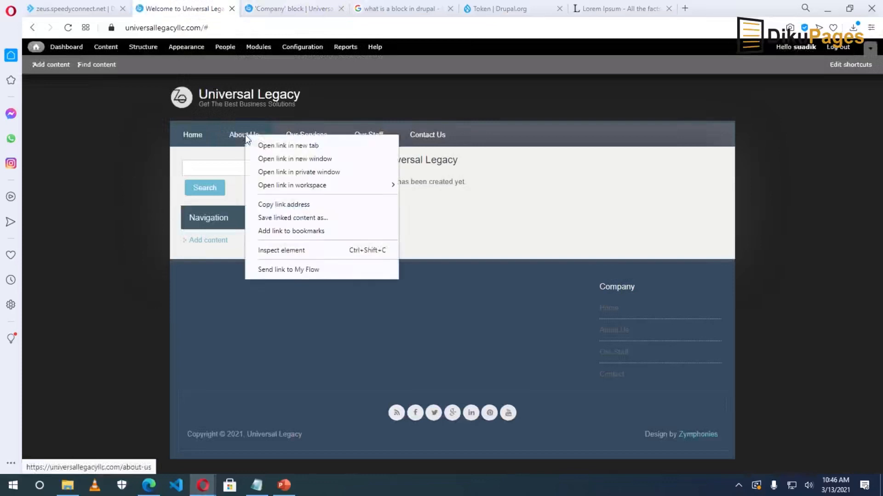
pyautogui.click(290, 206)
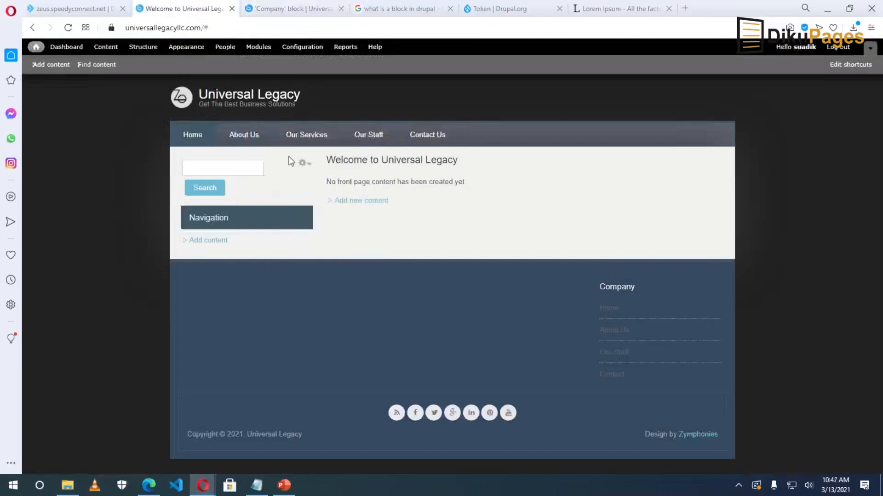
pyautogui.click(280, 10)
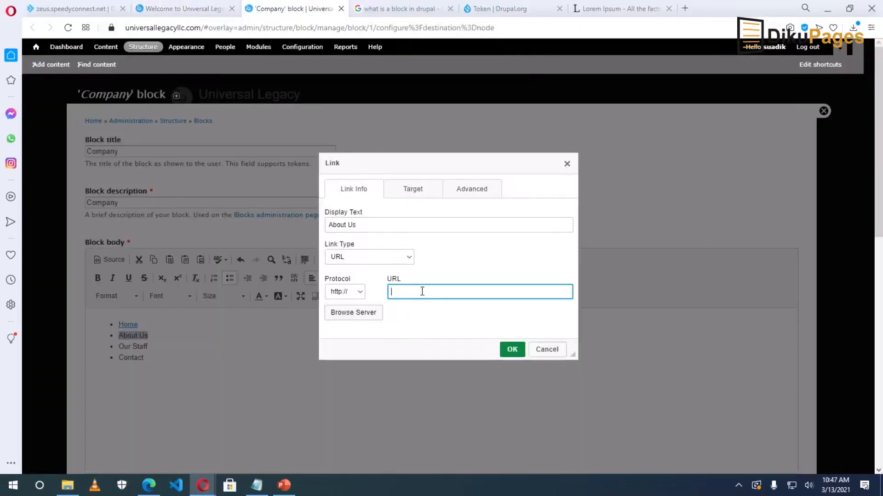
pyautogui.rightClick(422, 291)
pyautogui.click(466, 376)
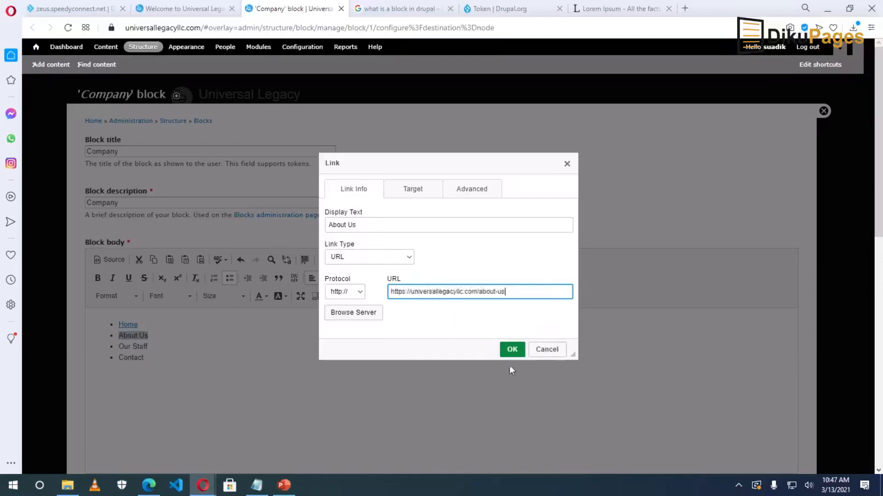
pyautogui.click(511, 350)
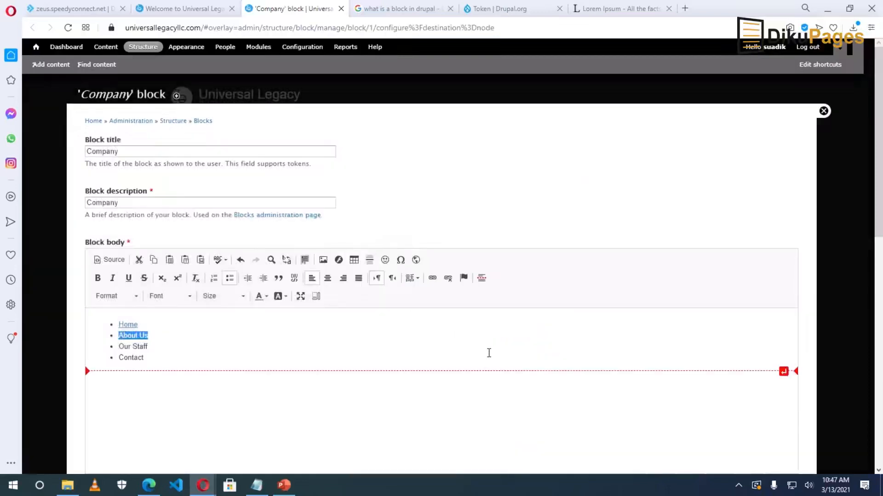
# Turn the Our Staff list item into a link.
pyautogui.moveTo(147, 348); pyautogui.dragTo(119, 348)
pyautogui.click(432, 279)
pyautogui.moveTo(144, 359); pyautogui.dragTo(118, 358)
pyautogui.click(433, 280)
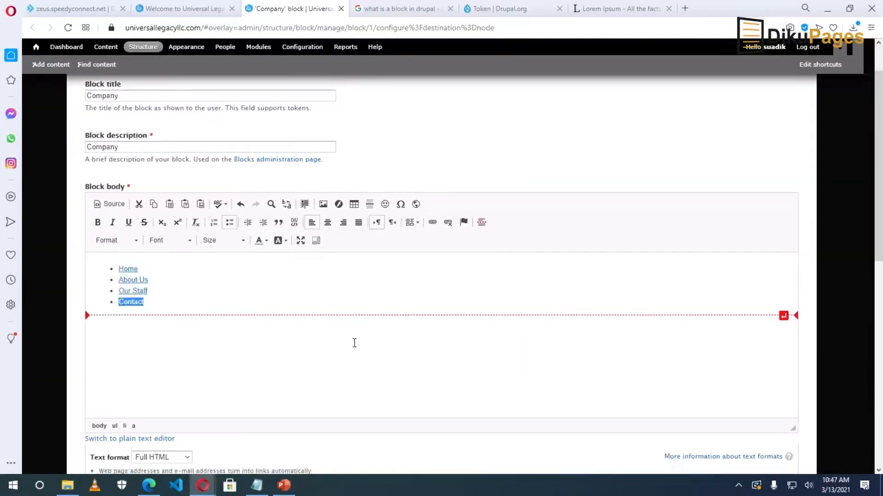
# Save the updated Company block and open the Structure administration overview.
pyautogui.scroll(-10, 354, 343)
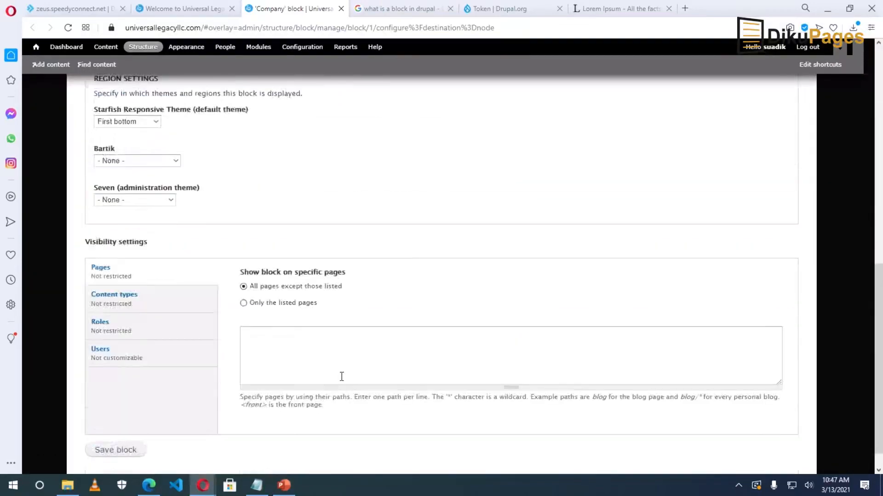
pyautogui.click(110, 427)
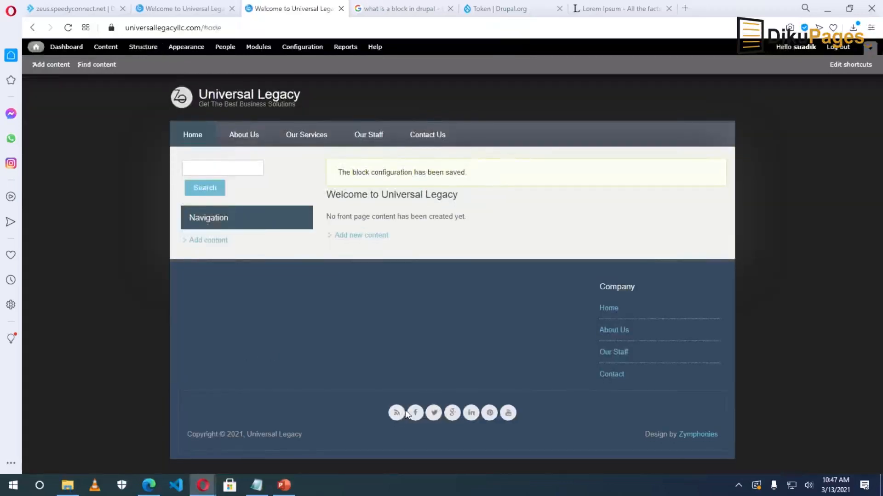
pyautogui.moveTo(613, 315)
pyautogui.click(140, 48)
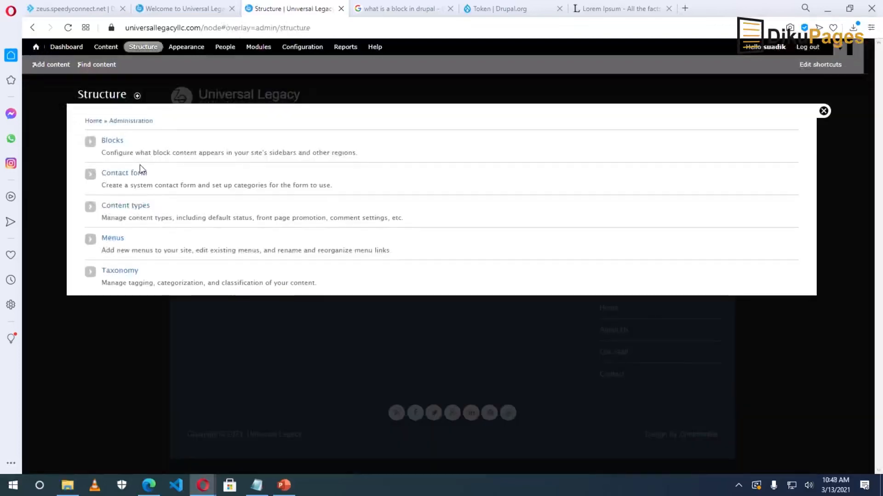
# Create a block titled 'Our Services', described 'Services', listing Web Design, Graphic Design, Digital Marketing.
pyautogui.click(109, 145)
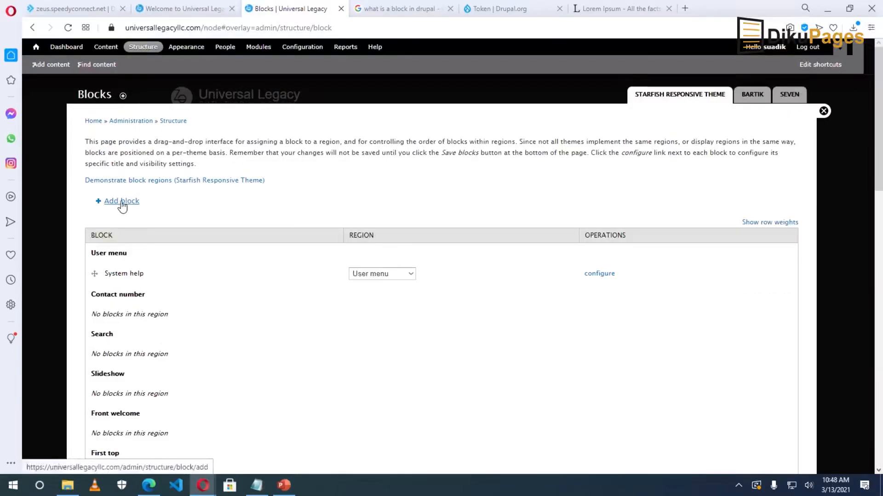
pyautogui.click(121, 202)
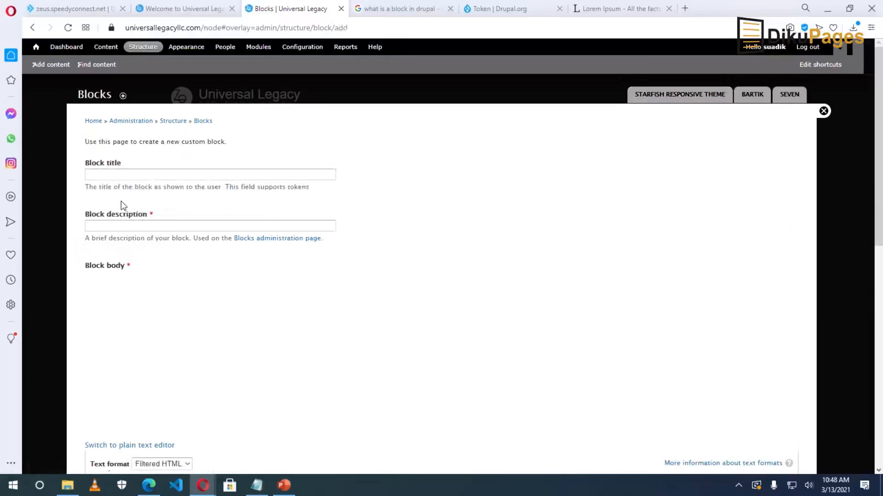
pyautogui.click(118, 175)
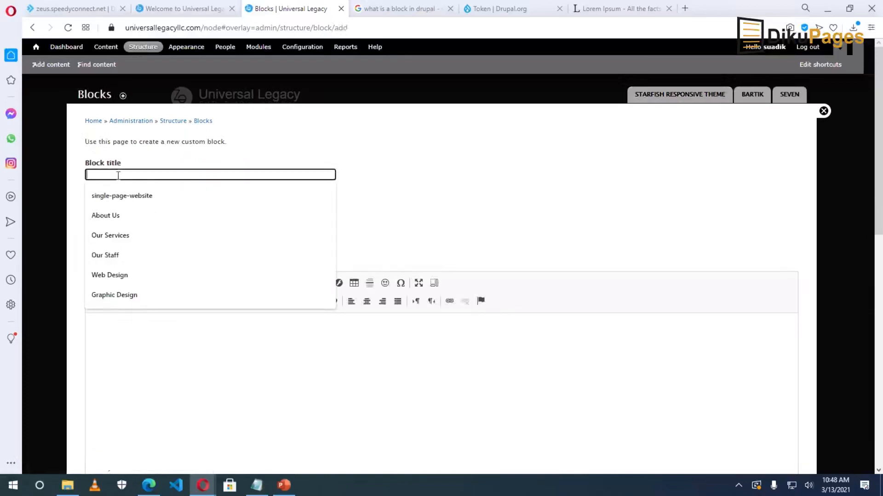
pyautogui.write('Our')
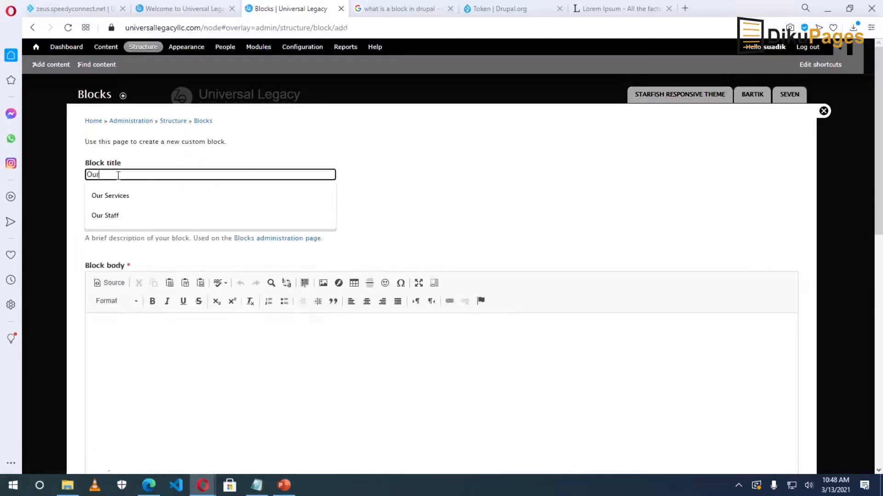
pyautogui.write(' Ser')
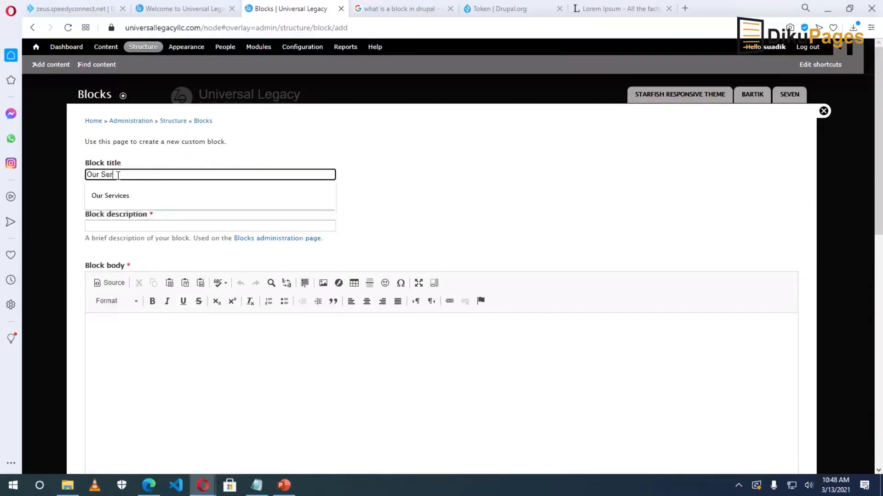
pyautogui.write('vice')
pyautogui.click(110, 196)
pyautogui.click(115, 227)
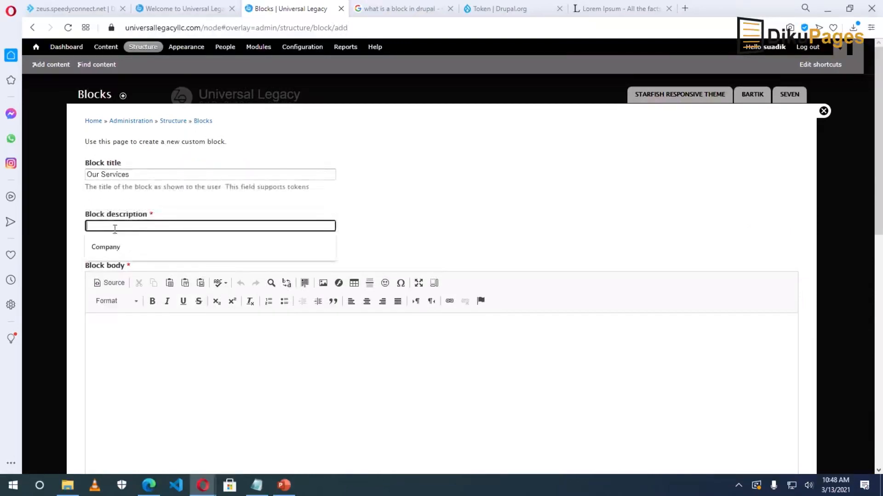
pyautogui.write('Services')
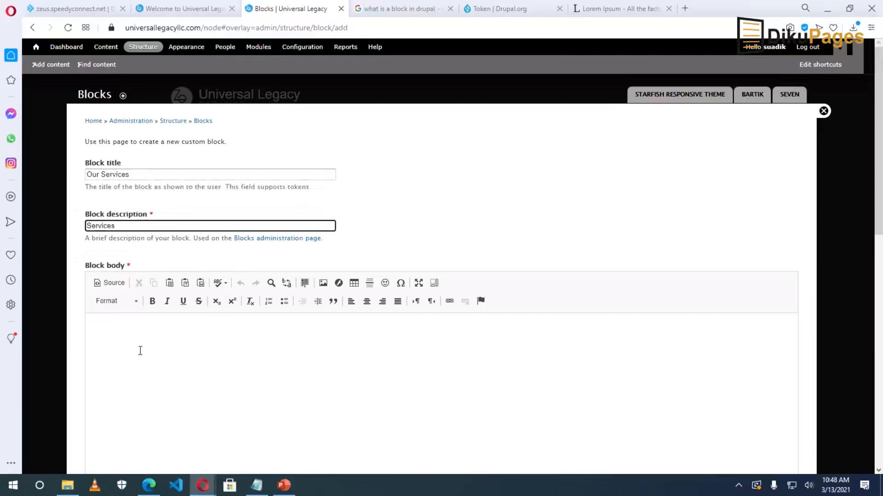
pyautogui.click(163, 346)
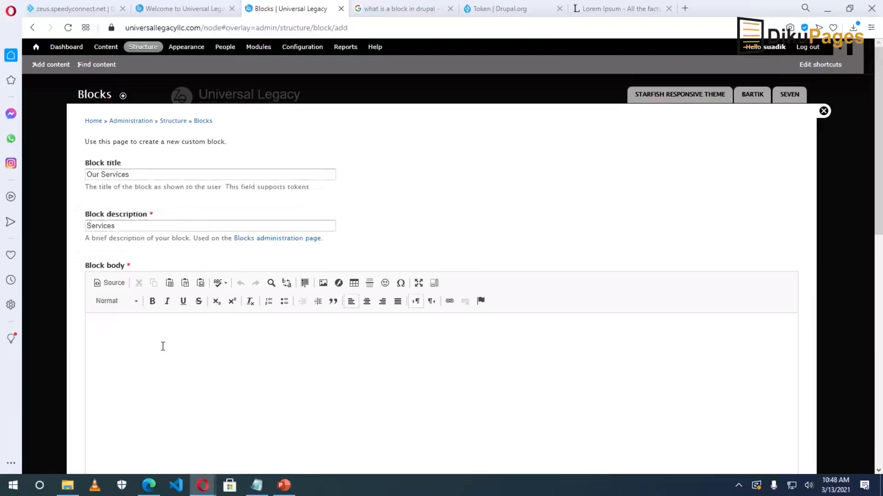
pyautogui.click(284, 301)
pyautogui.write('Web Design')
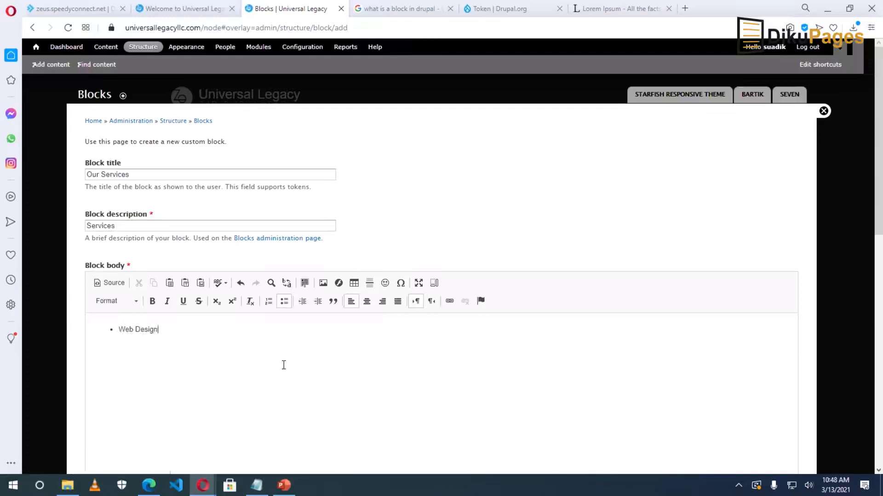
pyautogui.write('Graphic Deisgn')
pyautogui.write(' Marketing')
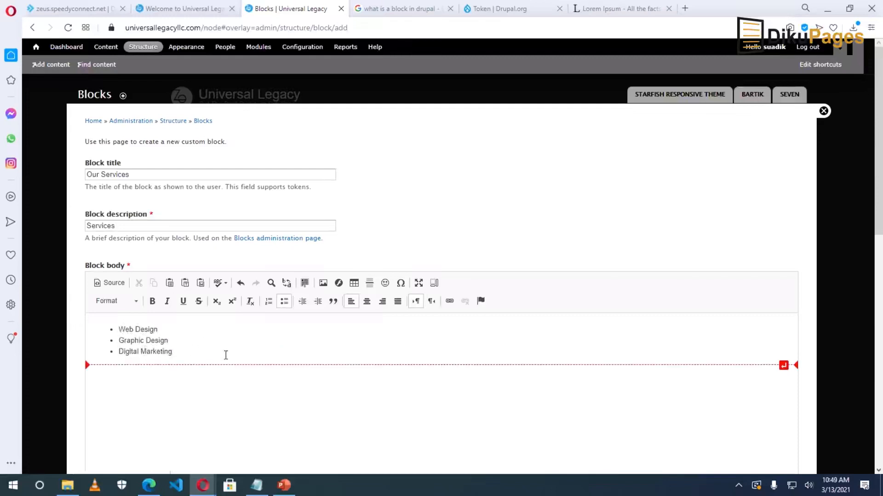
pyautogui.click(178, 11)
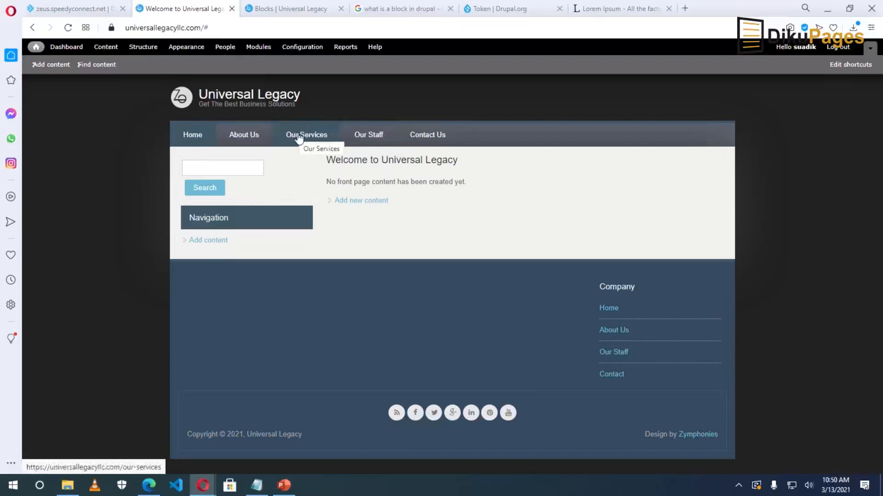
# Set the Our Services main-menu link to Show as expanded and save it.
pyautogui.click(299, 136)
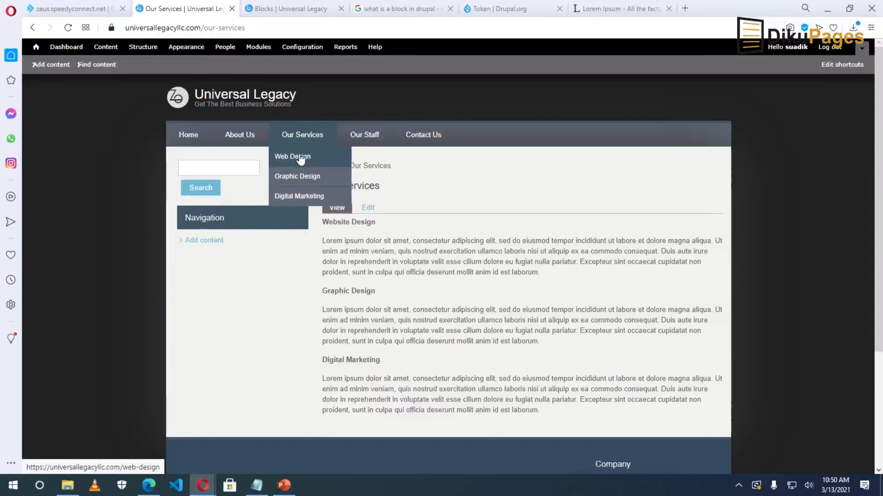
pyautogui.click(134, 51)
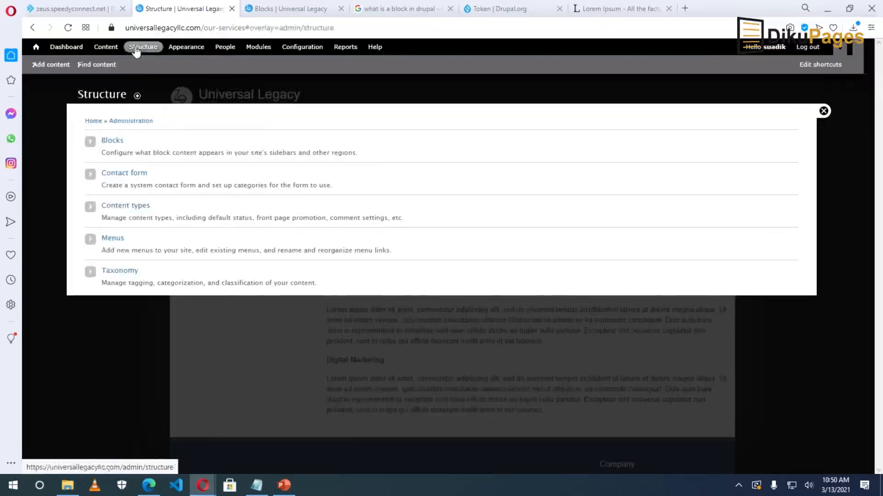
pyautogui.click(112, 238)
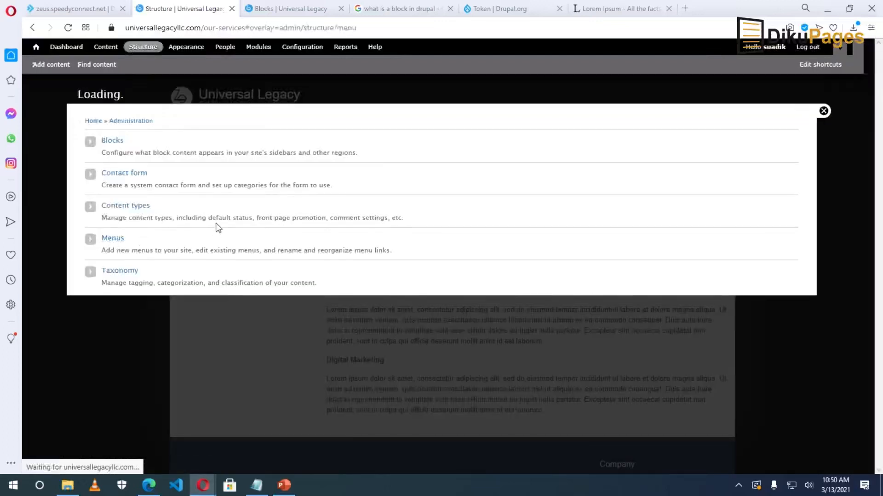
pyautogui.click(657, 210)
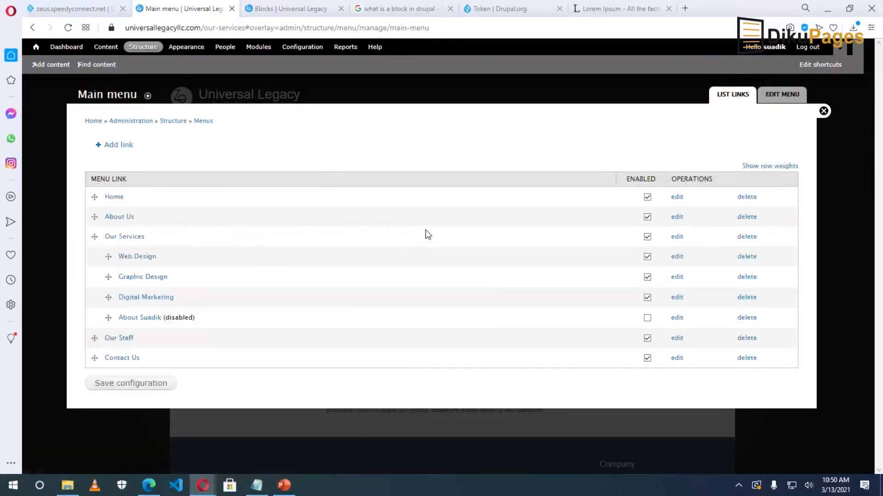
pyautogui.click(677, 237)
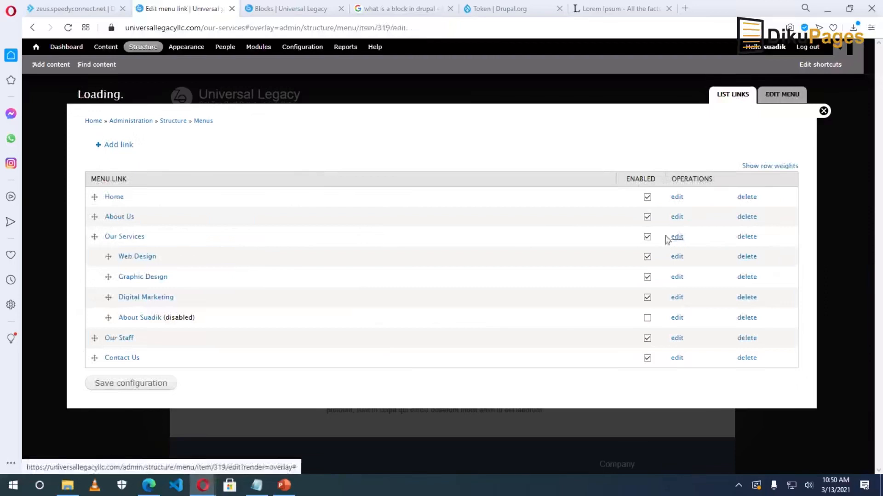
pyautogui.scroll(-1, 283, 282)
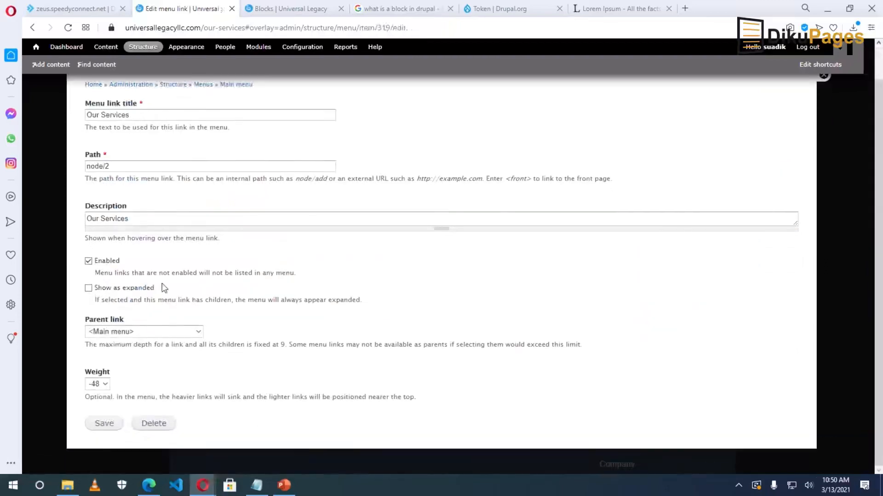
pyautogui.click(89, 289)
pyautogui.click(105, 426)
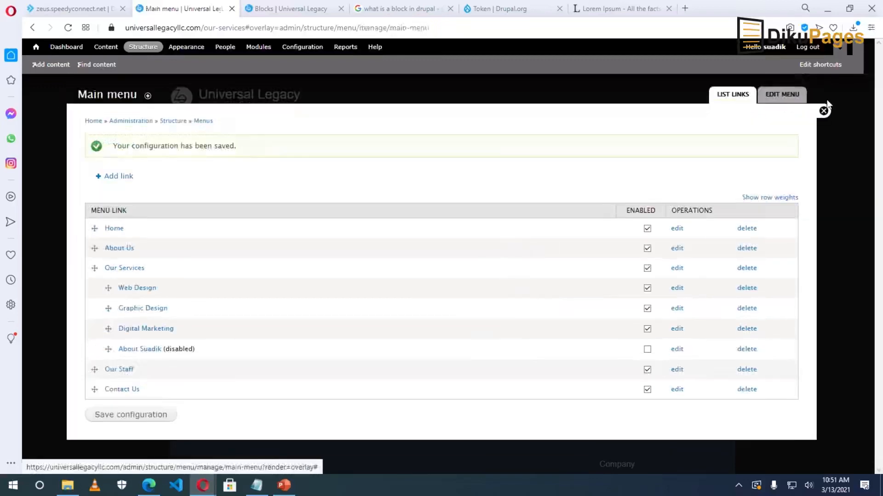
pyautogui.click(823, 112)
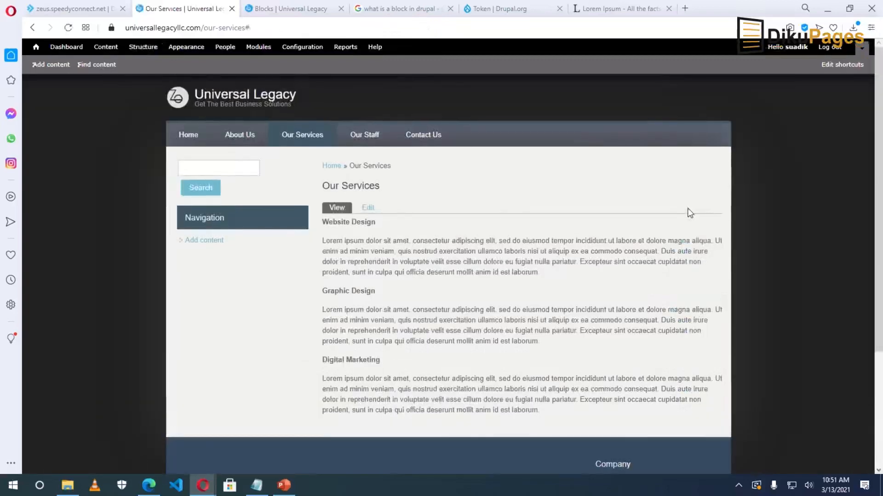
# Link the Web Design list item to its page address copied from the About Us menu.
pyautogui.click(189, 135)
pyautogui.moveTo(306, 137)
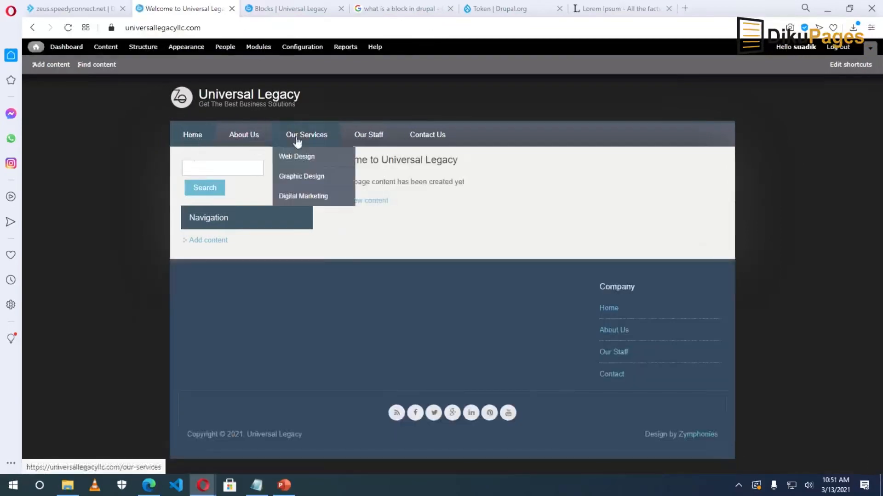
pyautogui.click(247, 136)
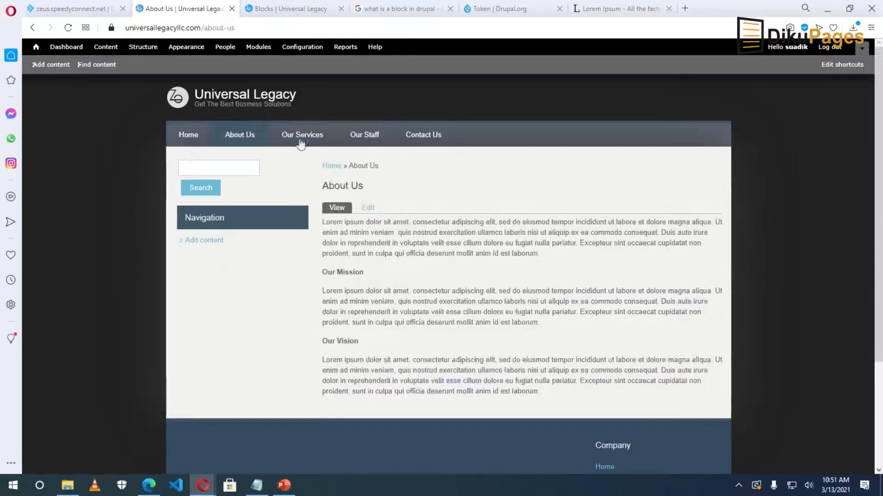
pyautogui.moveTo(302, 137)
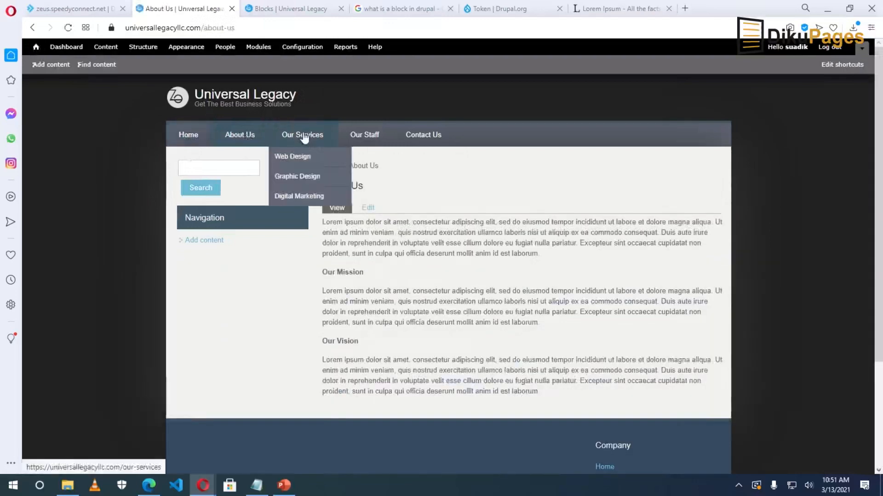
pyautogui.rightClick(291, 161)
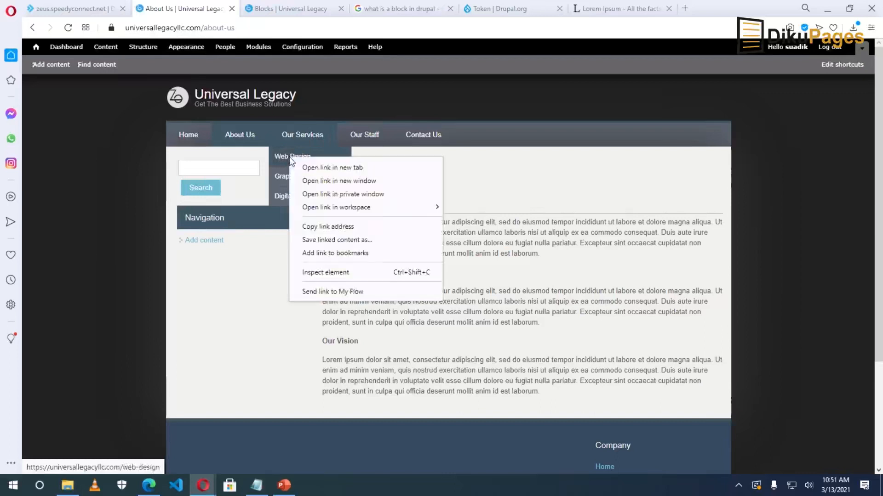
pyautogui.click(346, 228)
pyautogui.click(283, 8)
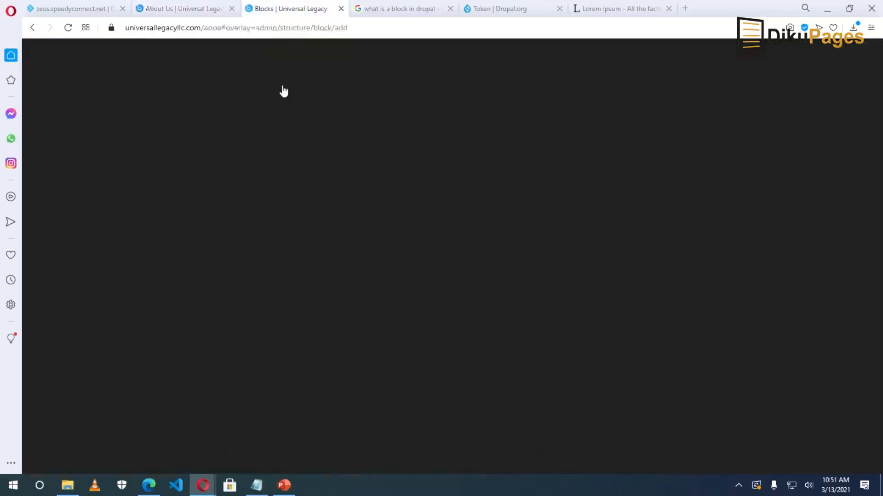
pyautogui.tripleClick(145, 330)
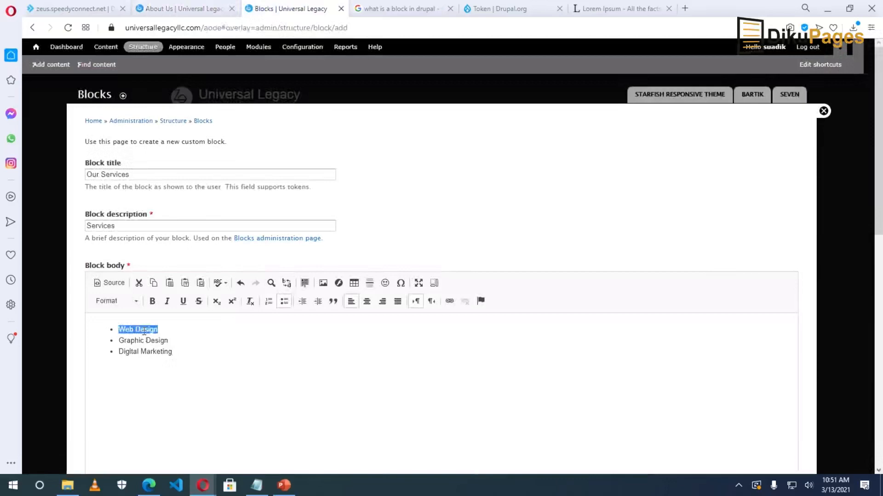
pyautogui.click(449, 302)
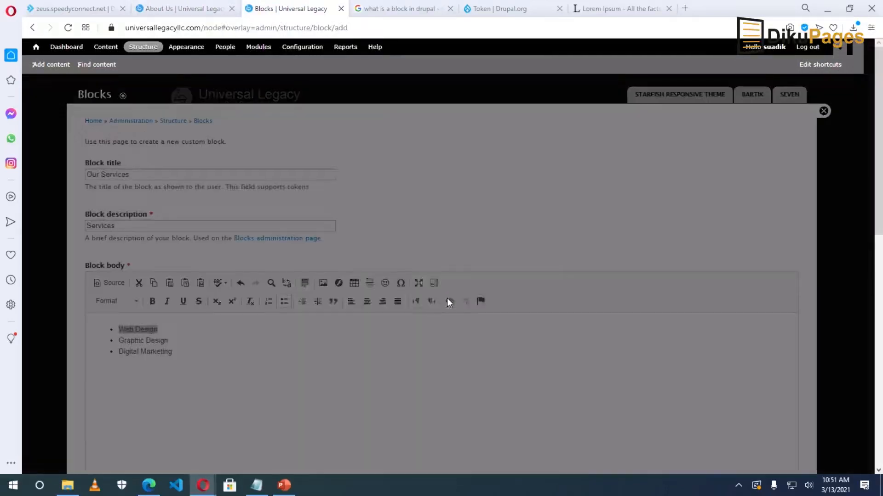
pyautogui.rightClick(444, 290)
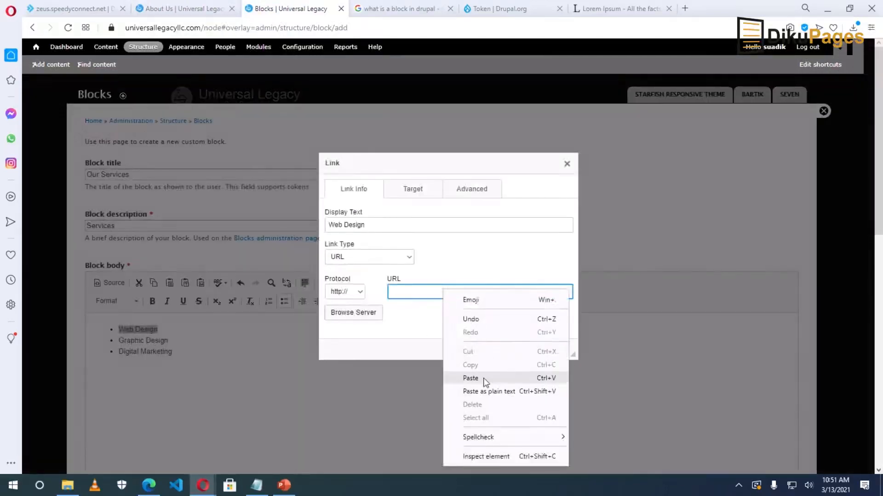
pyautogui.click(457, 378)
pyautogui.click(511, 350)
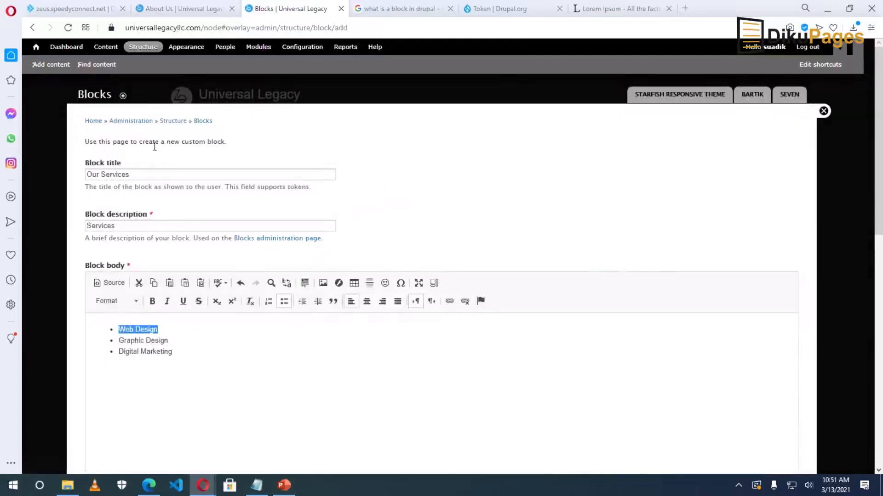
# Link the Graphic Design and Digital Marketing list items to their service page addresses.
pyautogui.click(188, 8)
pyautogui.rightClick(312, 177)
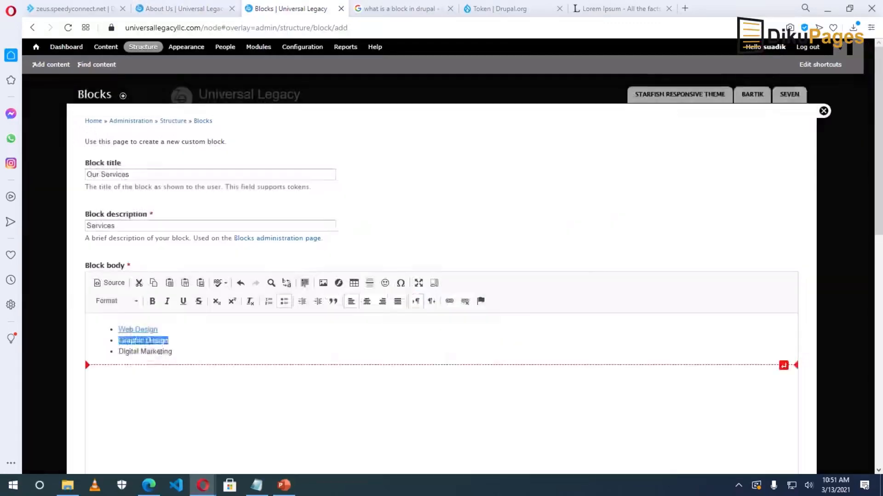
pyautogui.rightClick(311, 199)
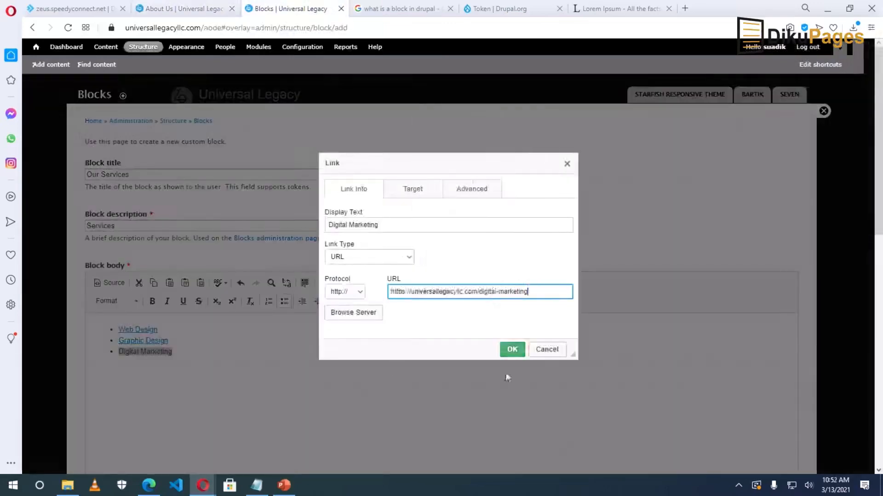
pyautogui.click(510, 351)
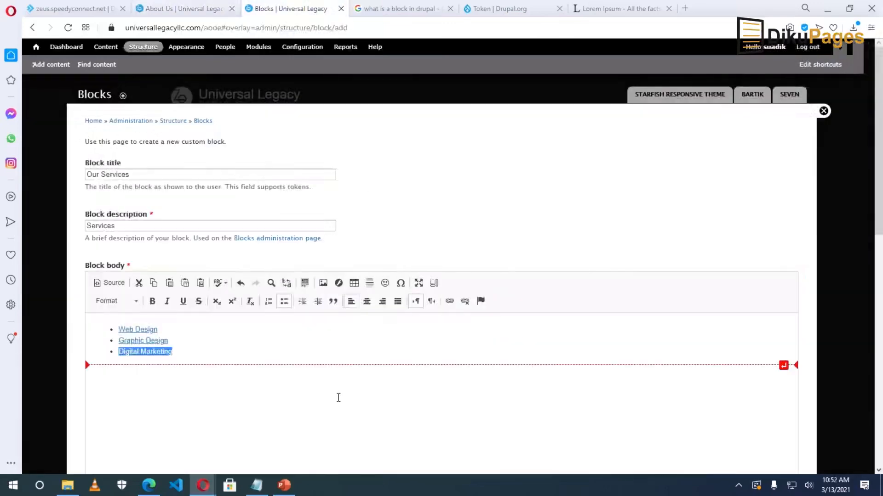
pyautogui.click(335, 343)
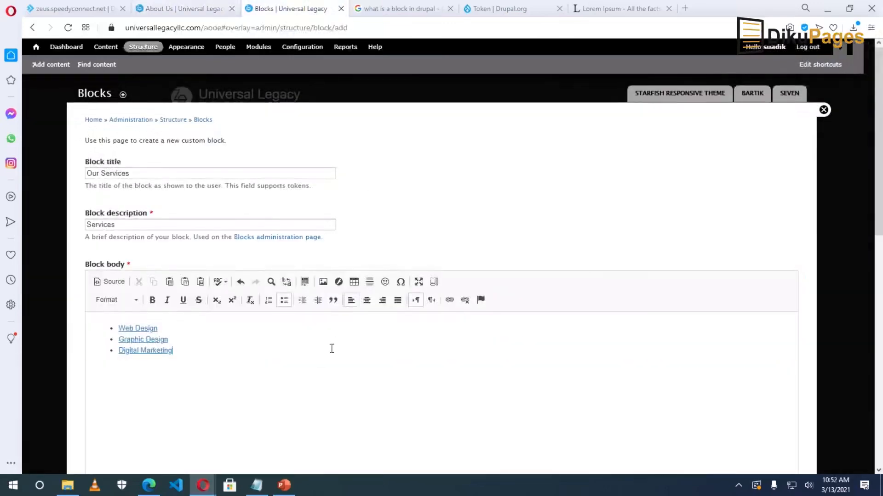
# Save the Our Services block with Full HTML format in the Starfish Third bottom region.
pyautogui.scroll(-10, 331, 354)
pyautogui.scroll(2, 197, 321)
pyautogui.click(156, 188)
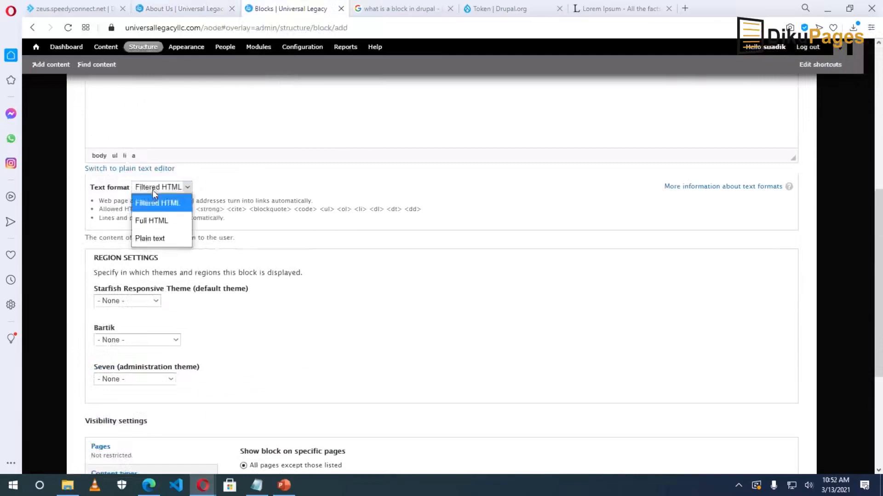
pyautogui.click(183, 262)
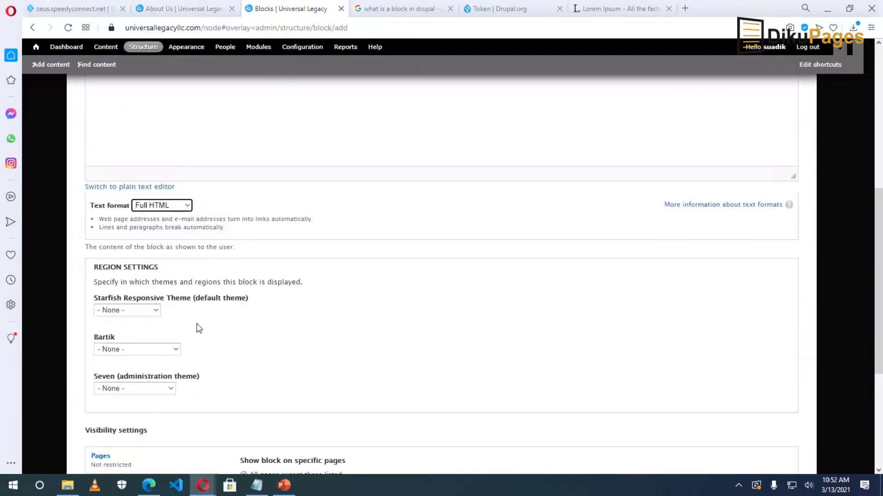
pyautogui.click(134, 310)
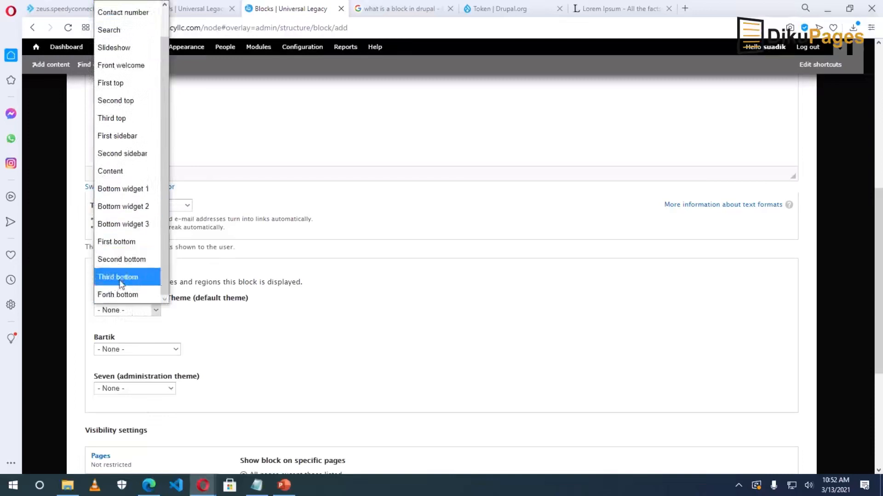
pyautogui.click(122, 282)
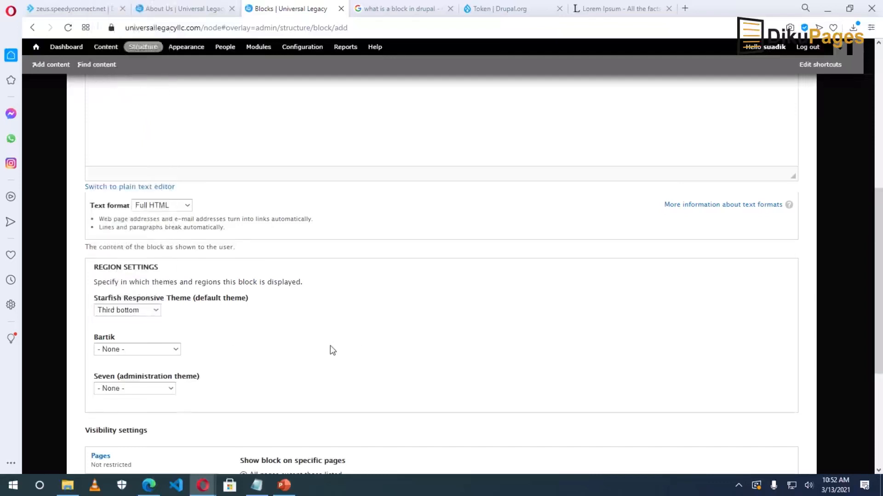
pyautogui.scroll(-3, 210, 394)
pyautogui.scroll(-2, 210, 394)
pyautogui.click(114, 427)
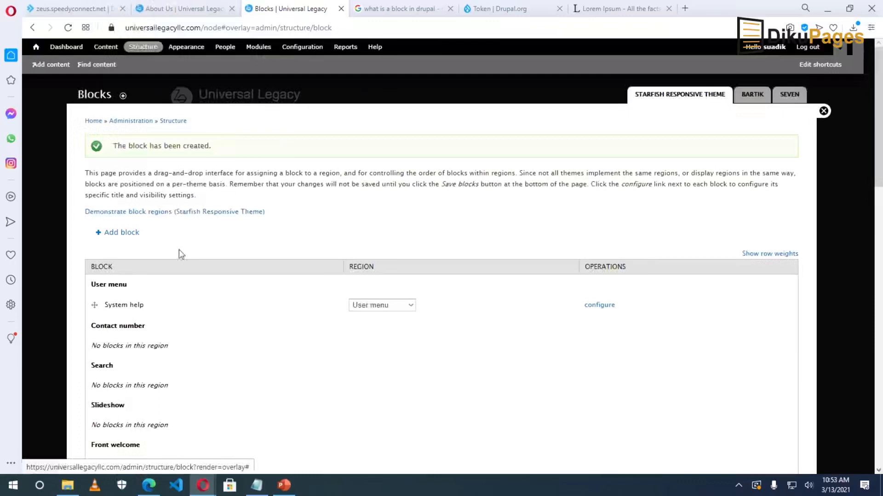
pyautogui.click(123, 233)
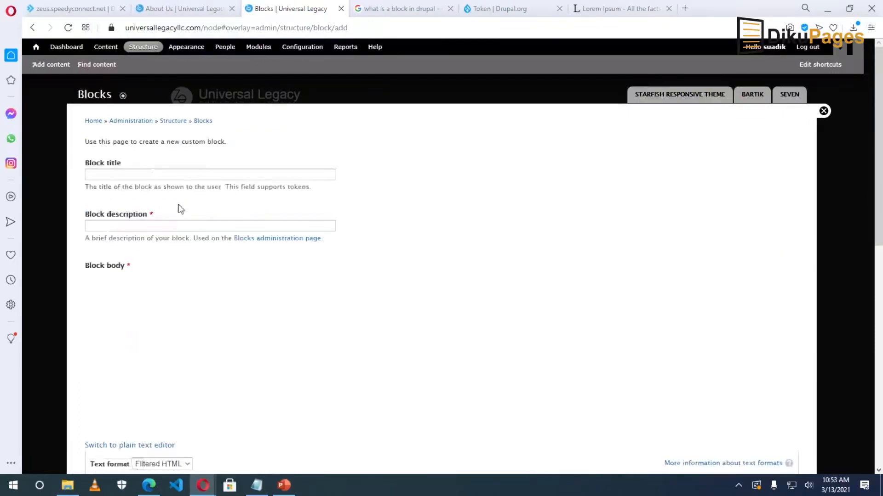
# Enter 'About block' as the new block's description.
pyautogui.click(128, 173)
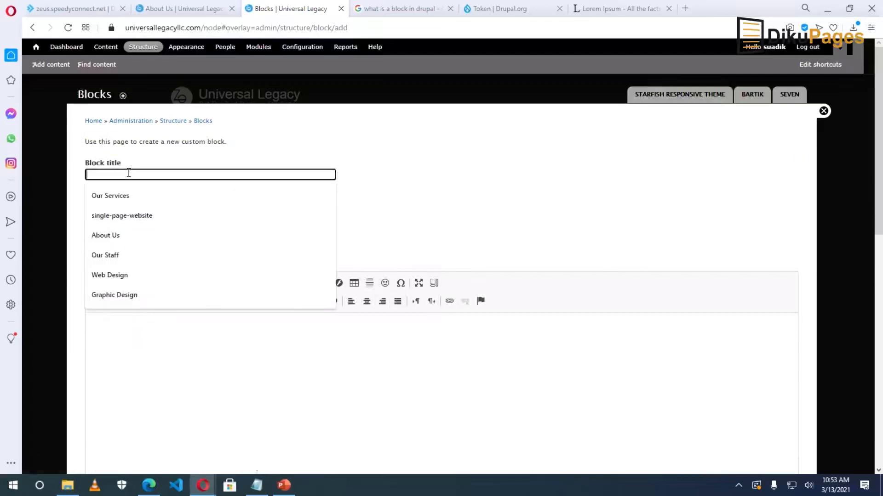
pyautogui.click(166, 160)
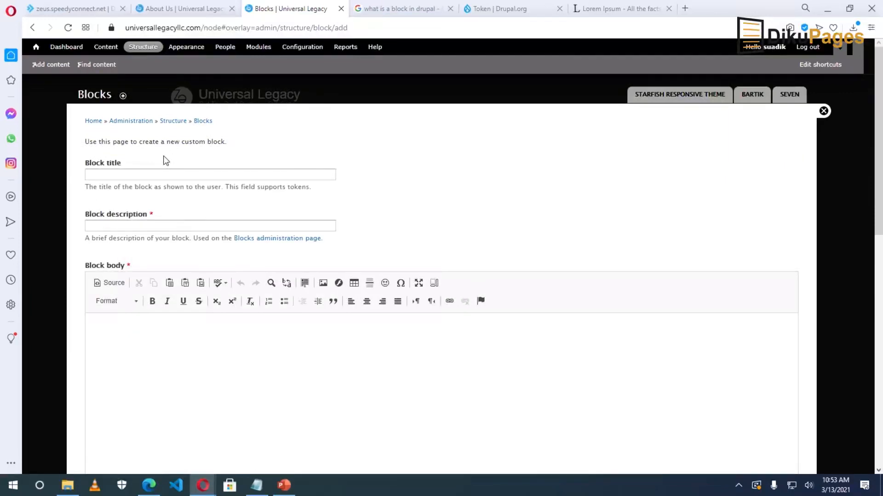
pyautogui.click(118, 228)
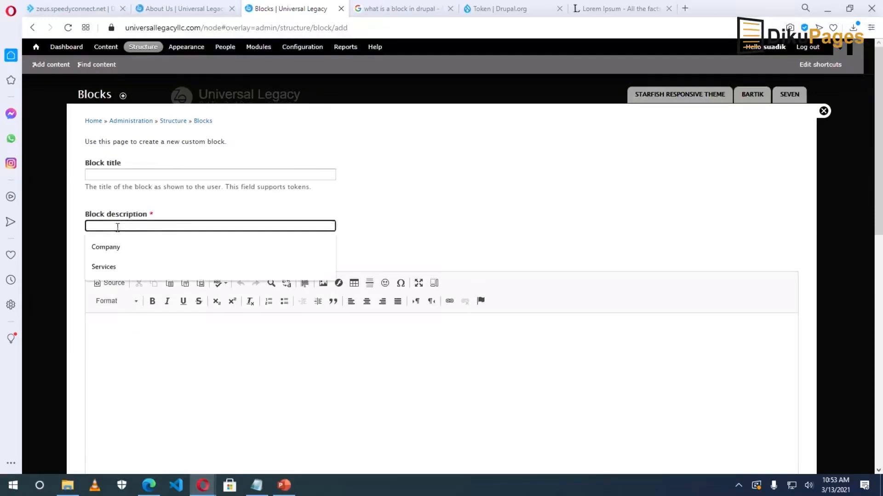
pyautogui.write('About block')
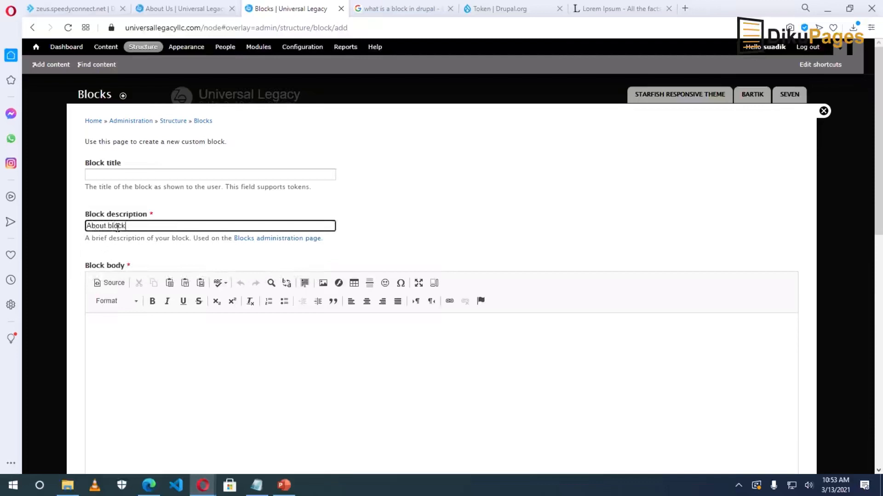
pyautogui.click(161, 350)
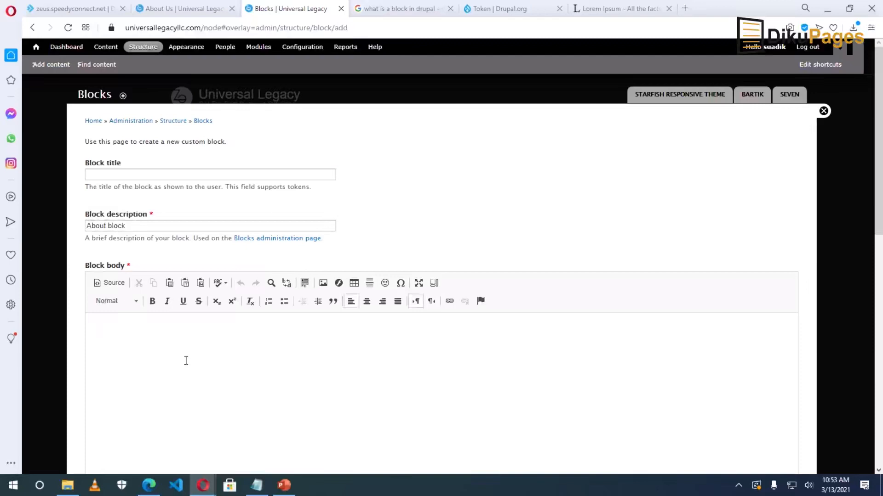
# Paste the first About Us Lorem ipsum paragraph into the block body.
pyautogui.click(161, 10)
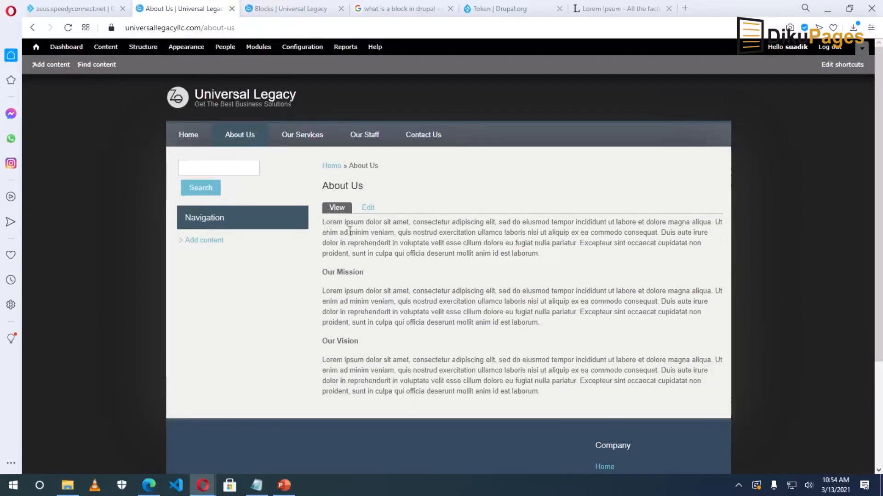
pyautogui.moveTo(322, 223); pyautogui.dragTo(547, 257)
pyautogui.rightClick(484, 239)
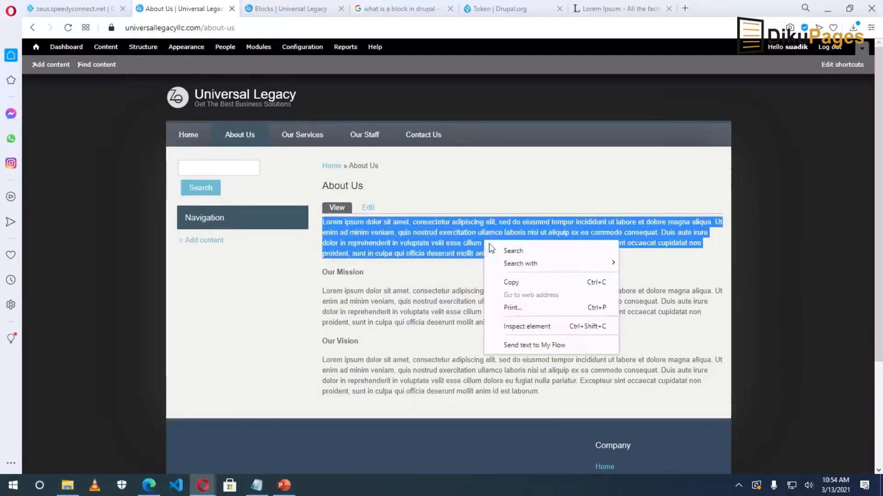
pyautogui.click(524, 282)
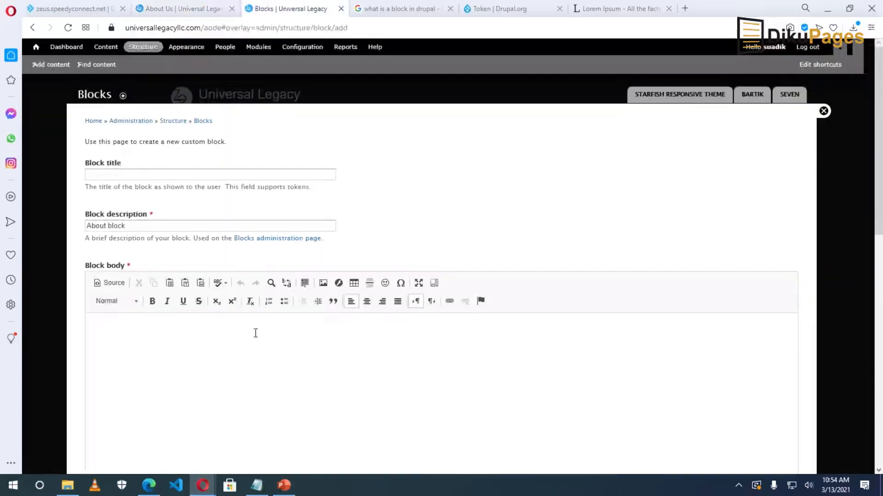
pyautogui.hotkey('ctrl', 'v')
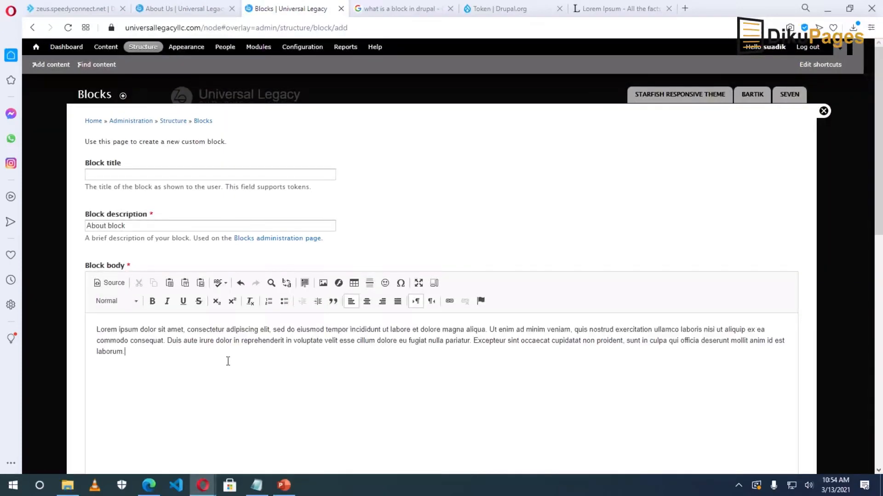
pyautogui.scroll(-6, 227, 361)
# Save the About block with Full HTML format in Starfish's First bottom region.
pyautogui.click(160, 187)
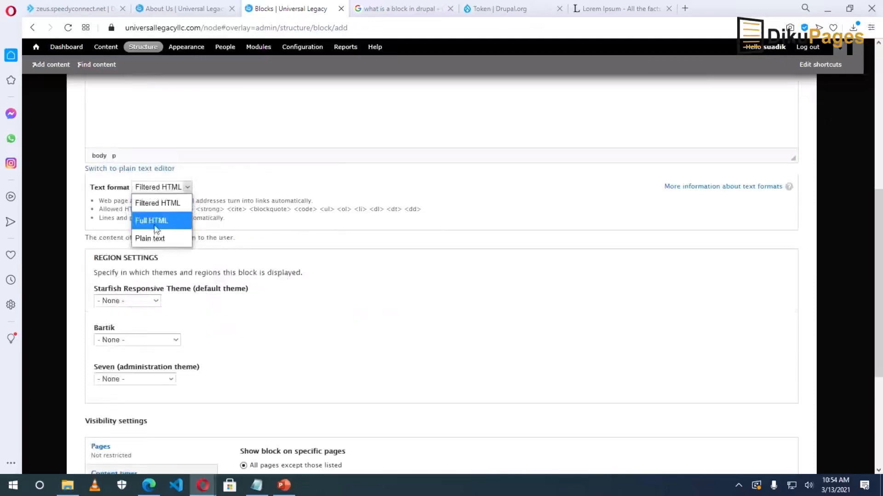
pyautogui.click(156, 223)
pyautogui.click(135, 205)
pyautogui.scroll(-2, 133, 276)
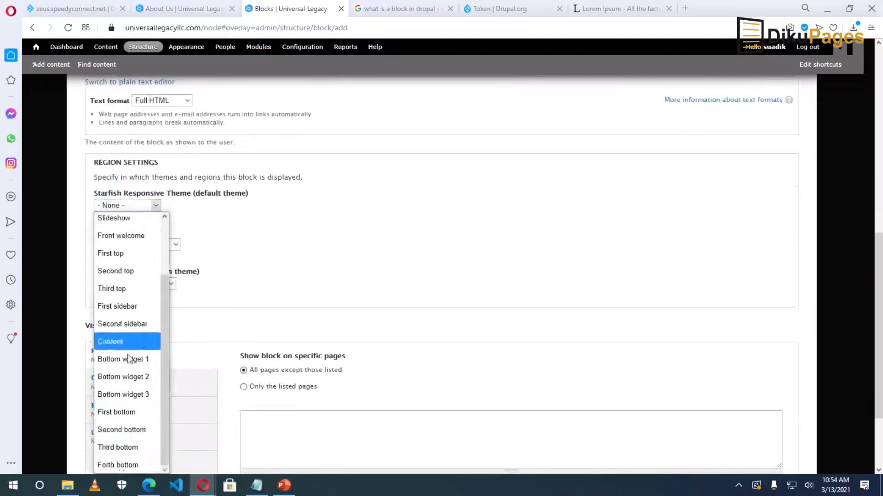
pyautogui.click(133, 412)
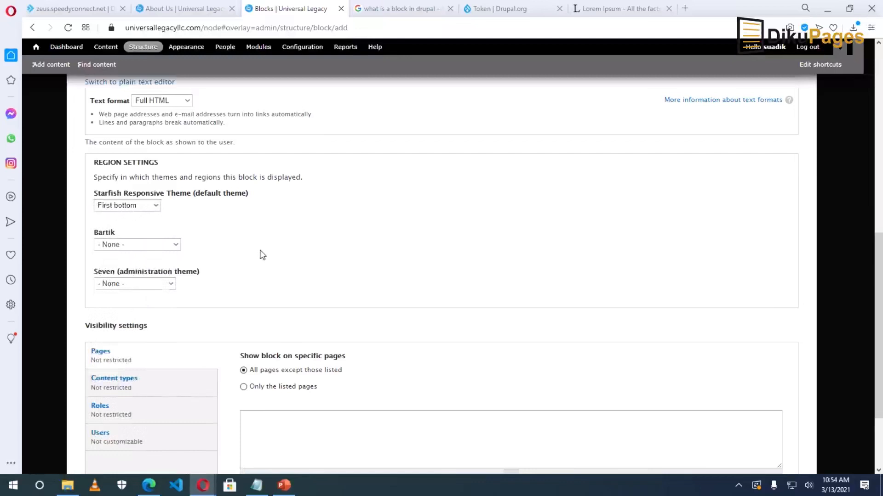
pyautogui.scroll(-1, 262, 254)
pyautogui.scroll(-1, 261, 256)
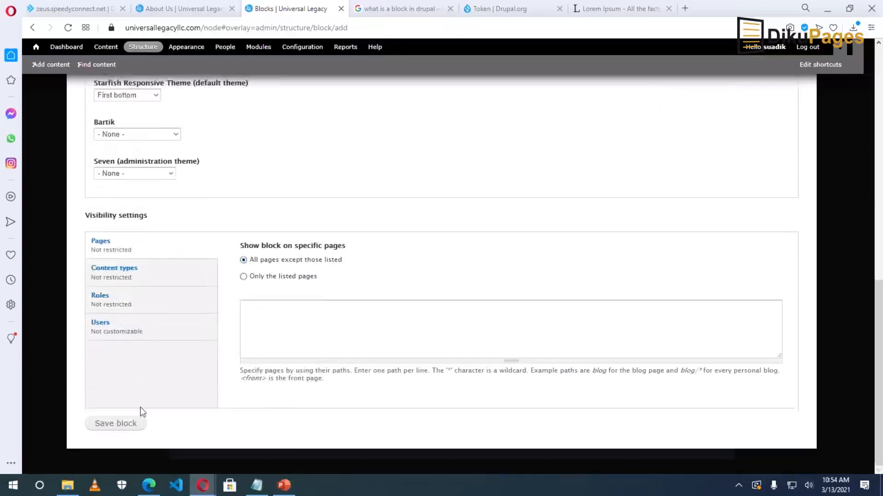
pyautogui.click(118, 427)
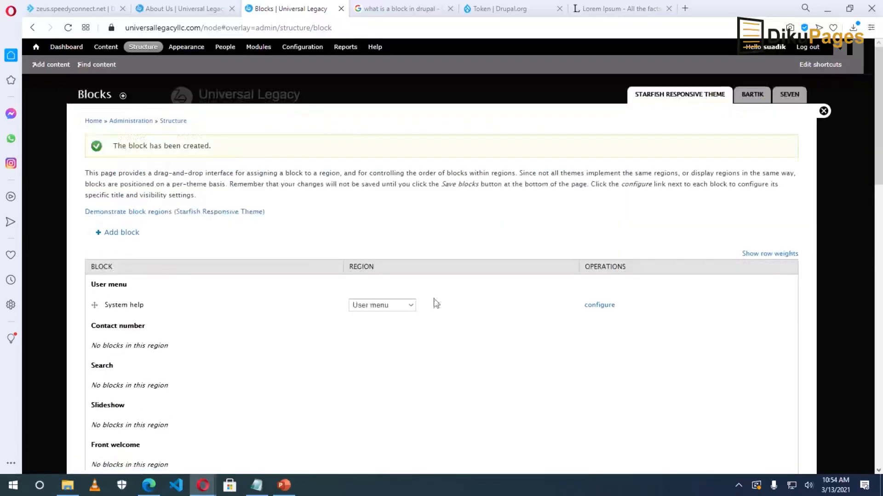
# Close the Blocks overlay and scroll the front page to check the footer blocks.
pyautogui.click(823, 113)
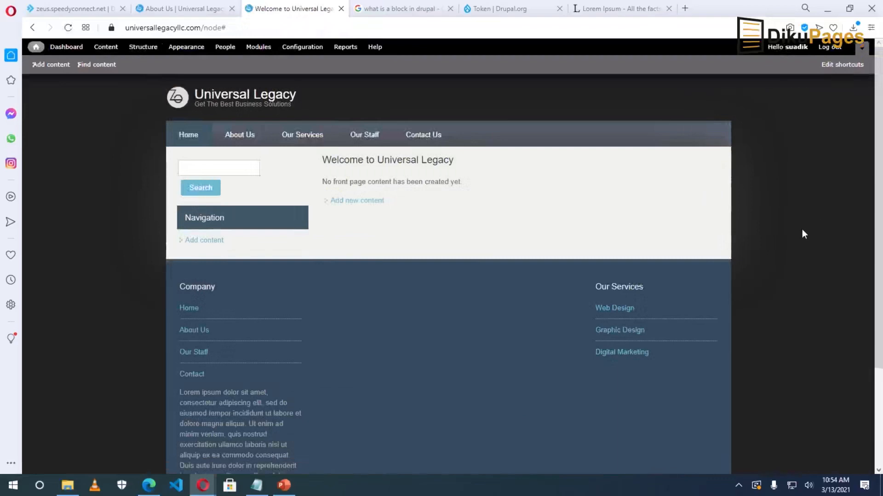
pyautogui.scroll(-3, 637, 260)
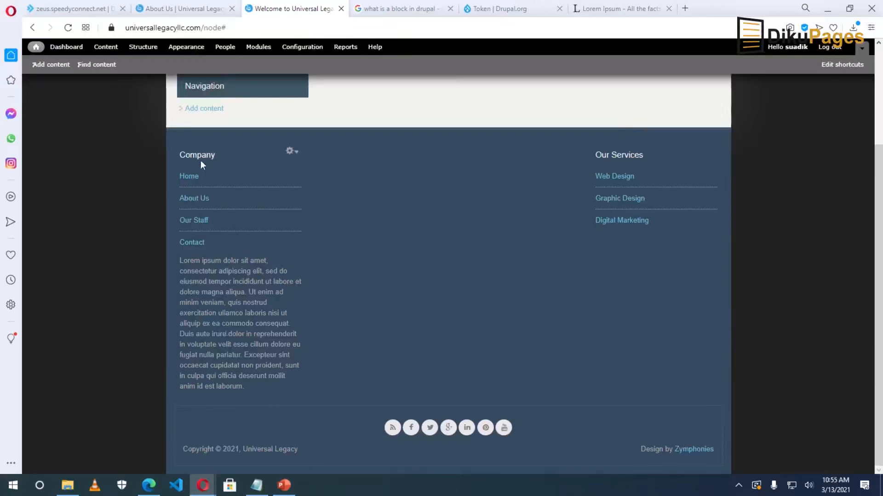
pyautogui.scroll(2, 258, 221)
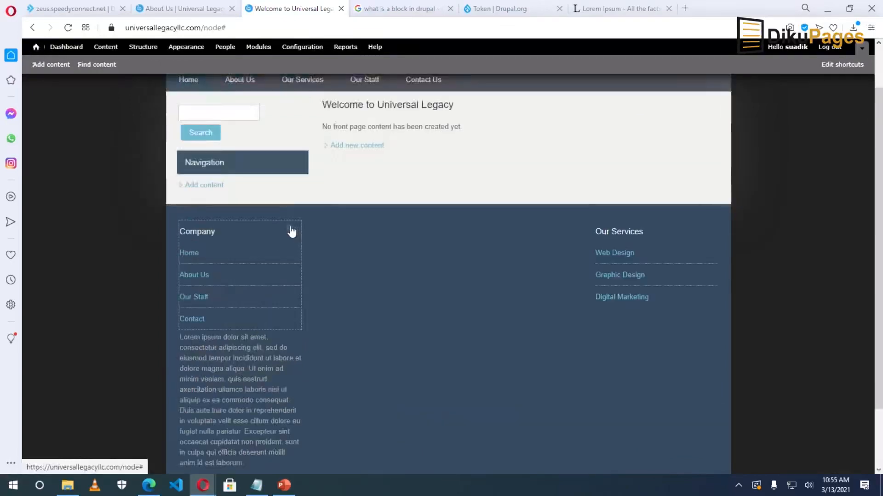
# Move the Company block to the Starfish Second bottom region and save it.
pyautogui.click(293, 232)
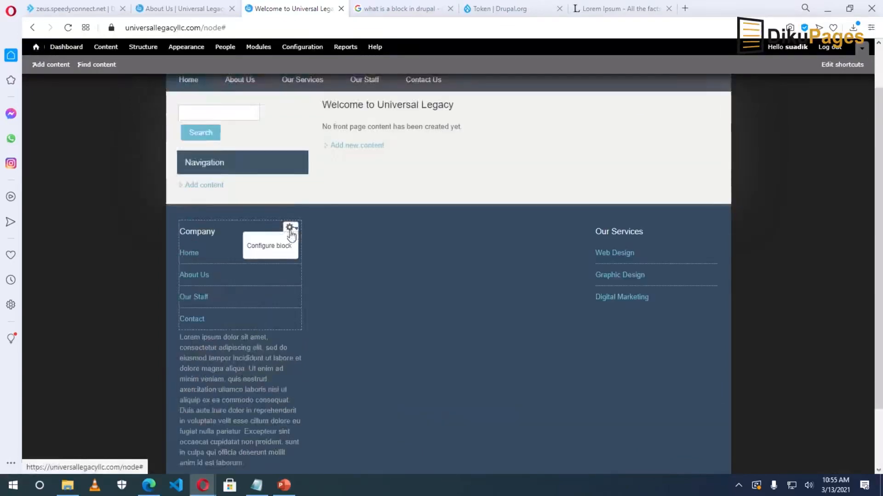
pyautogui.click(270, 248)
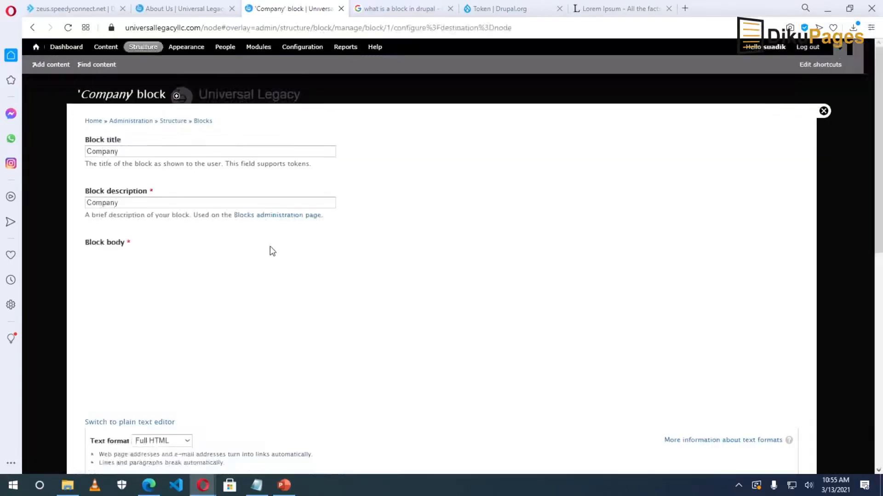
pyautogui.scroll(-8, 261, 264)
pyautogui.scroll(-2, 258, 264)
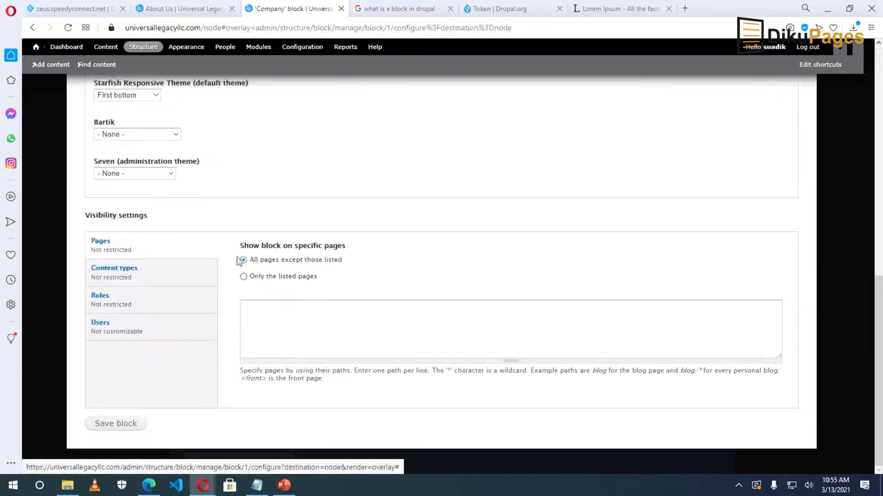
pyautogui.scroll(1, 232, 249)
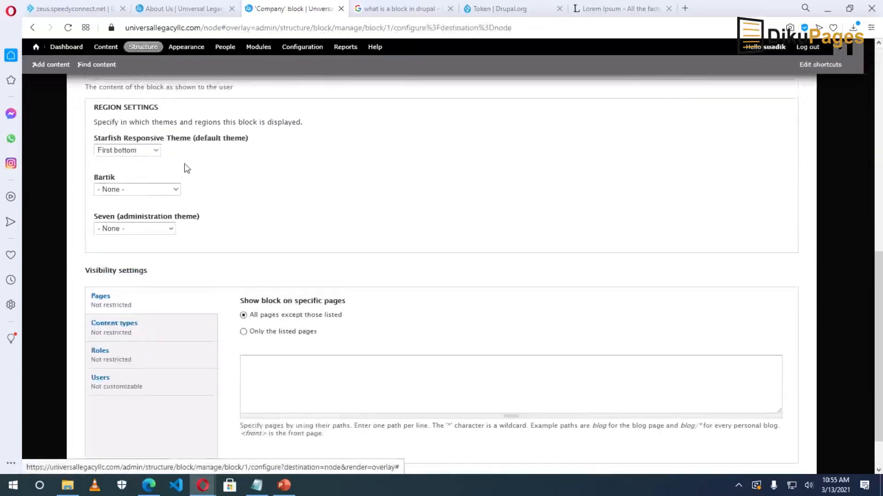
pyautogui.click(127, 153)
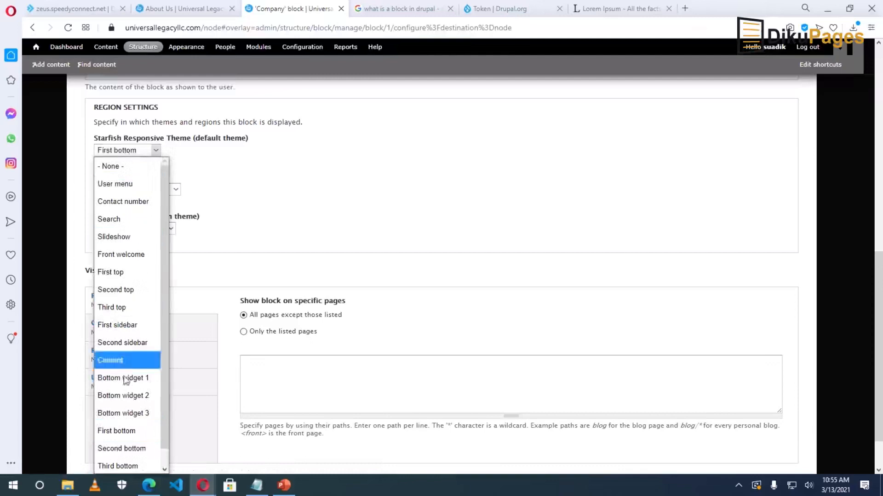
pyautogui.click(119, 449)
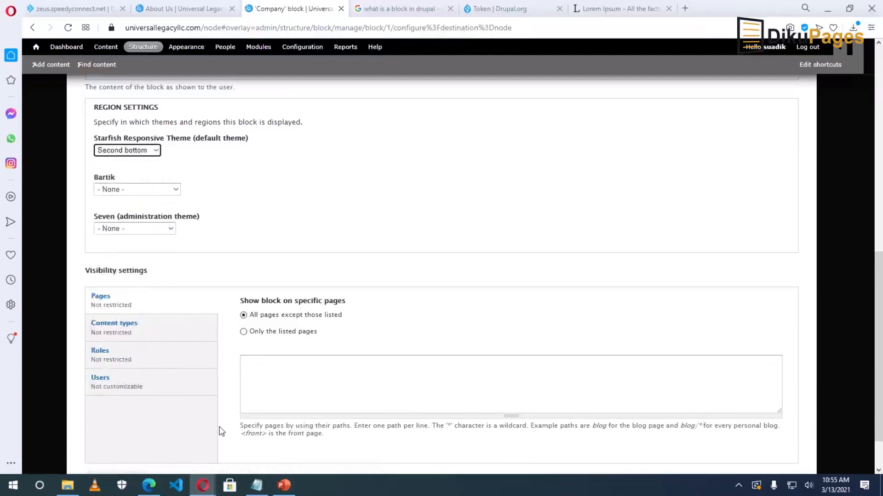
pyautogui.scroll(-1, 226, 428)
pyautogui.click(129, 425)
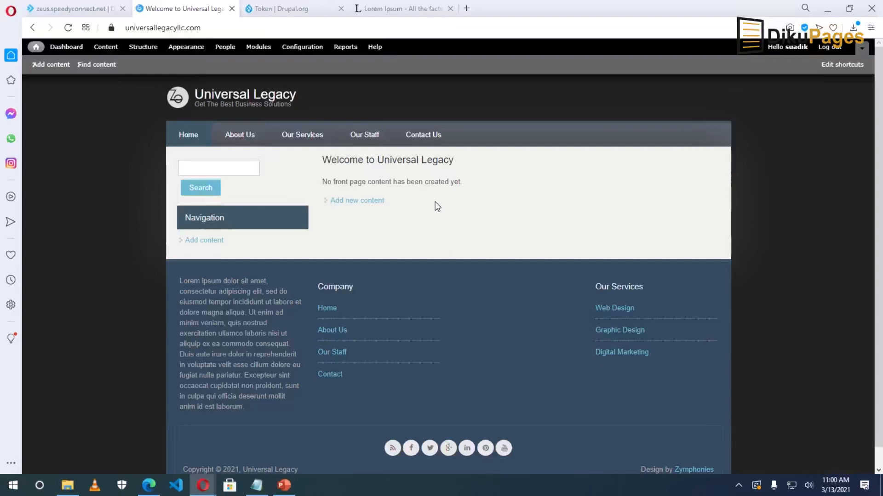
# Enable the Blog module, save the module configuration, then go to Add content.
pyautogui.click(258, 46)
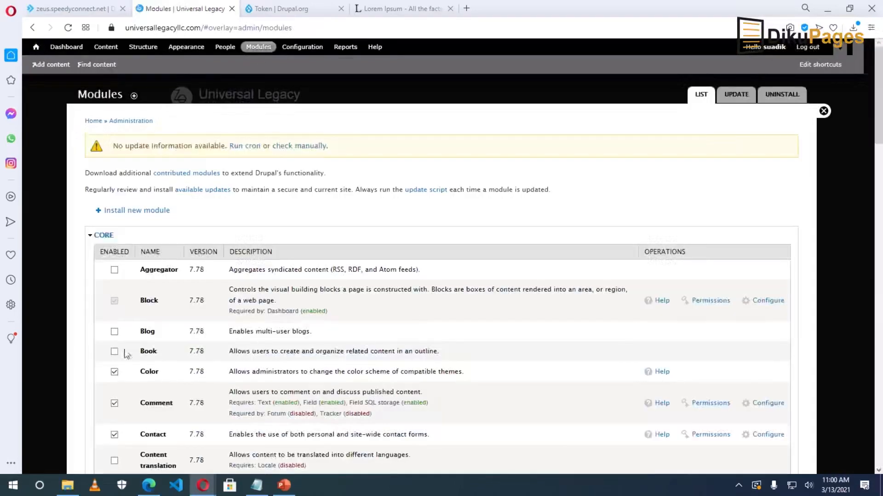
pyautogui.click(114, 331)
pyautogui.scroll(-20, 215, 377)
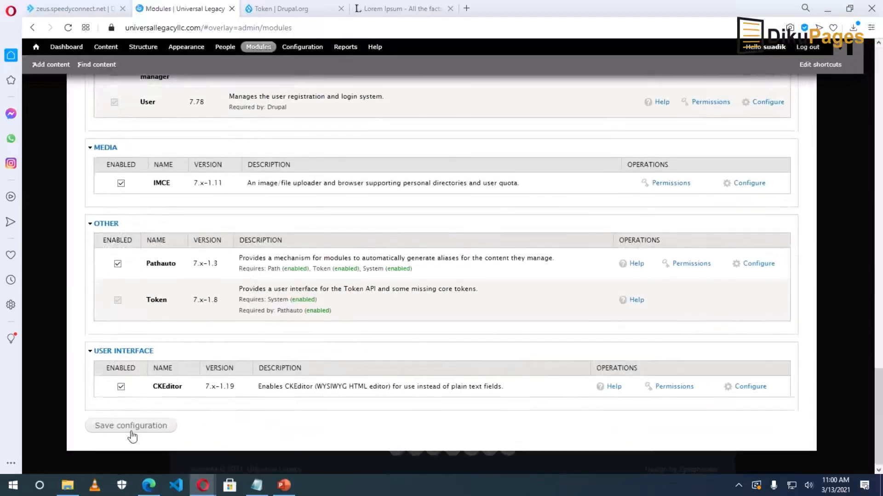
pyautogui.click(128, 426)
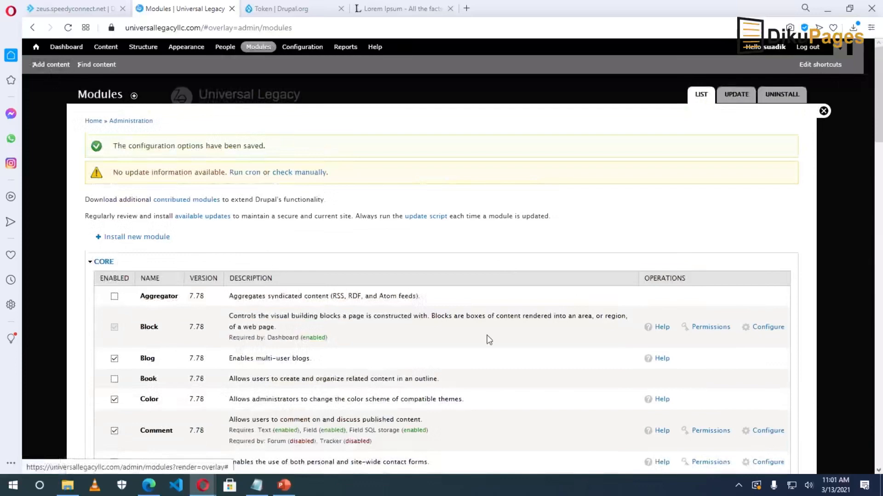
pyautogui.click(51, 66)
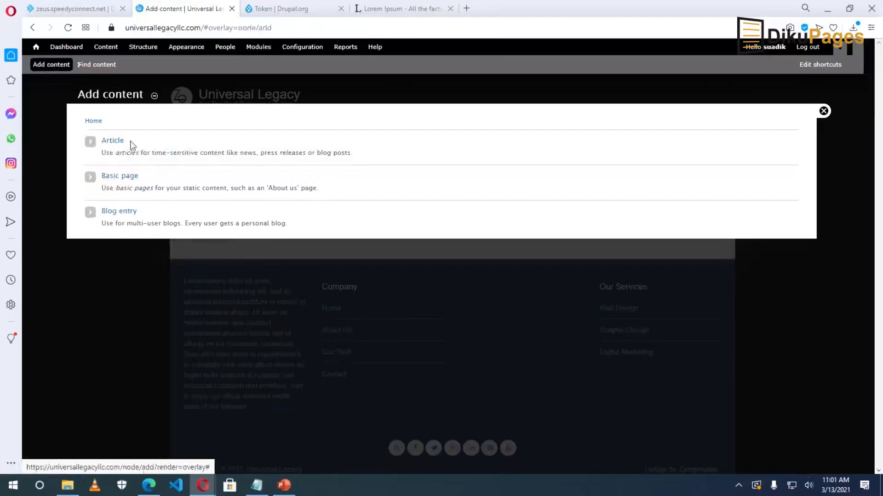
# Start a blog entry titled '10 Reasons Why You Need a Website for Your Business'.
pyautogui.click(120, 214)
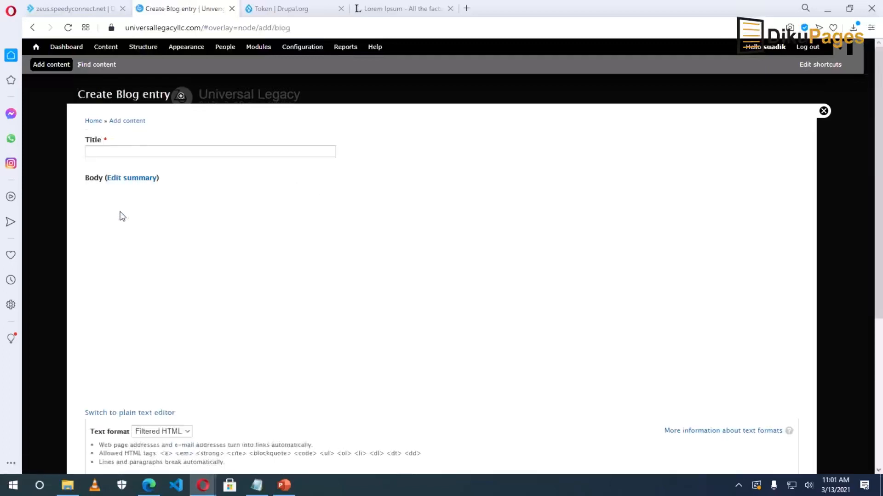
pyautogui.click(139, 152)
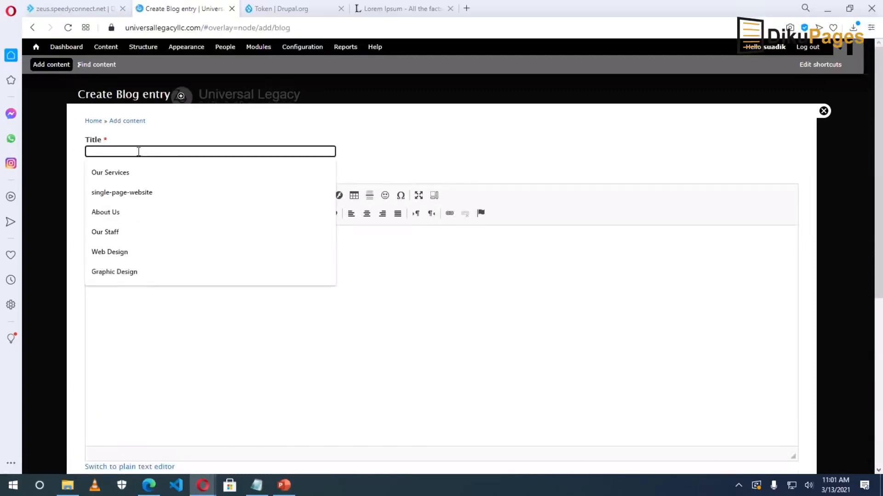
pyautogui.write('10 Reasons Why ')
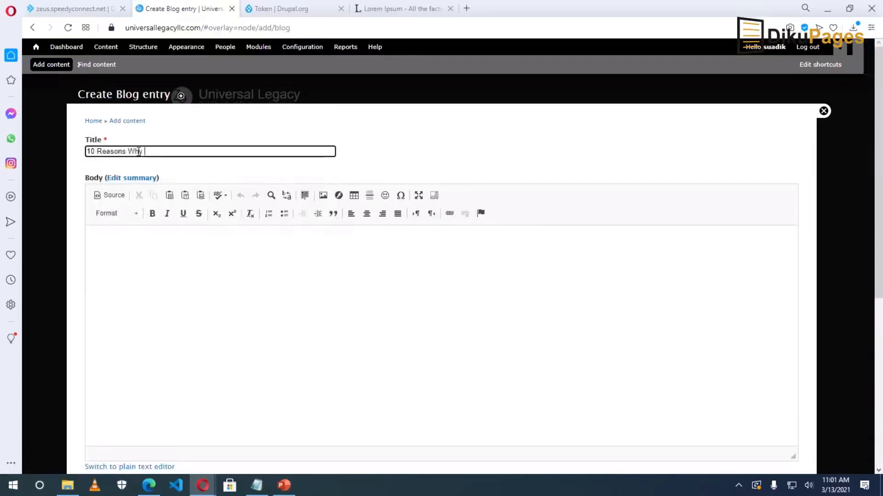
pyautogui.write('You Need a Website for Your Business')
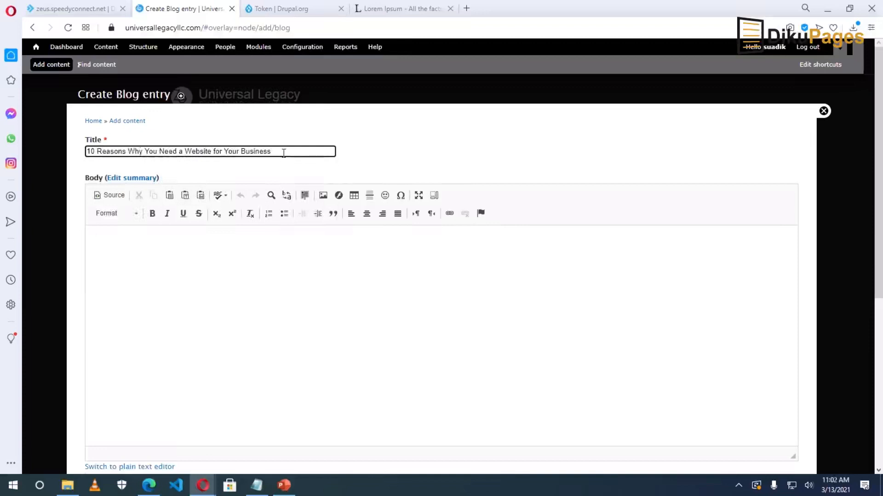
pyautogui.moveTo(287, 152); pyautogui.dragTo(84, 157)
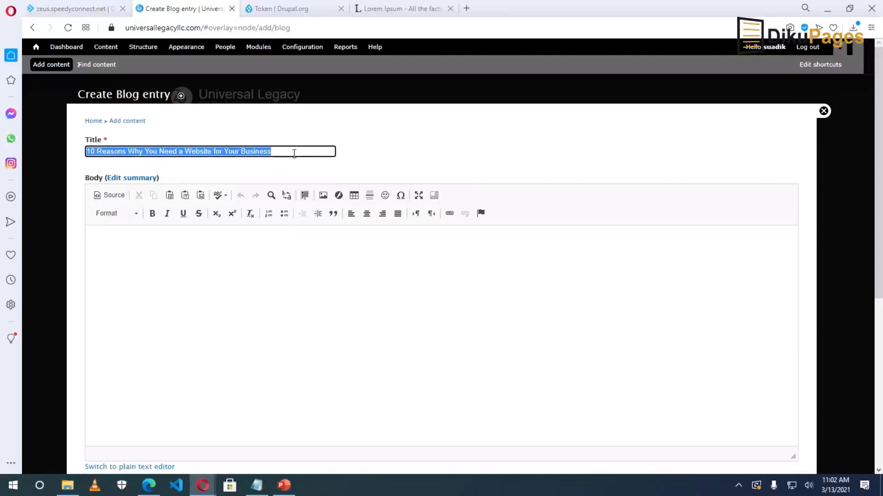
# Fill the body with the lipsum.com Lorem Ipsum passage pasted as repeated paragraphs.
pyautogui.click(241, 271)
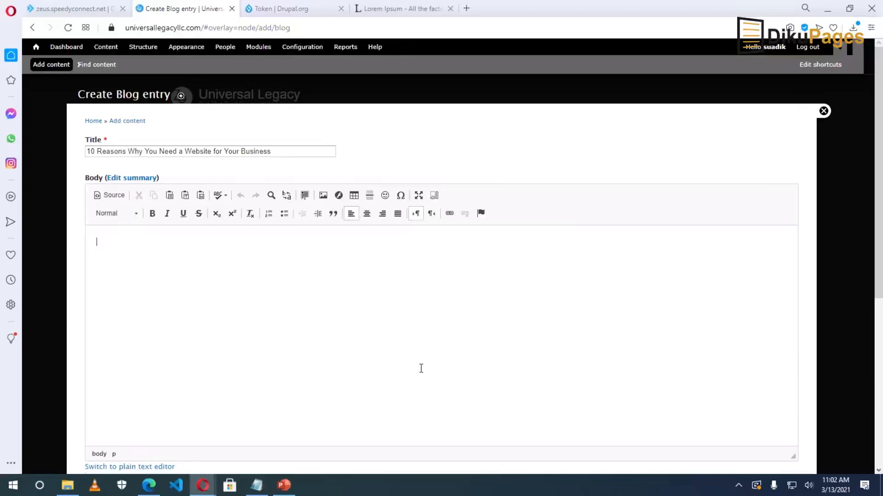
pyautogui.click(390, 9)
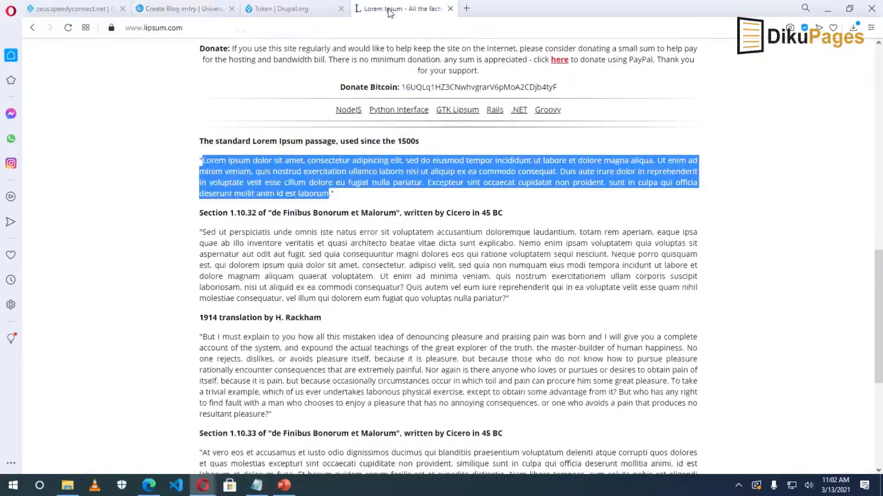
pyautogui.rightClick(284, 180)
pyautogui.click(309, 219)
pyautogui.click(181, 9)
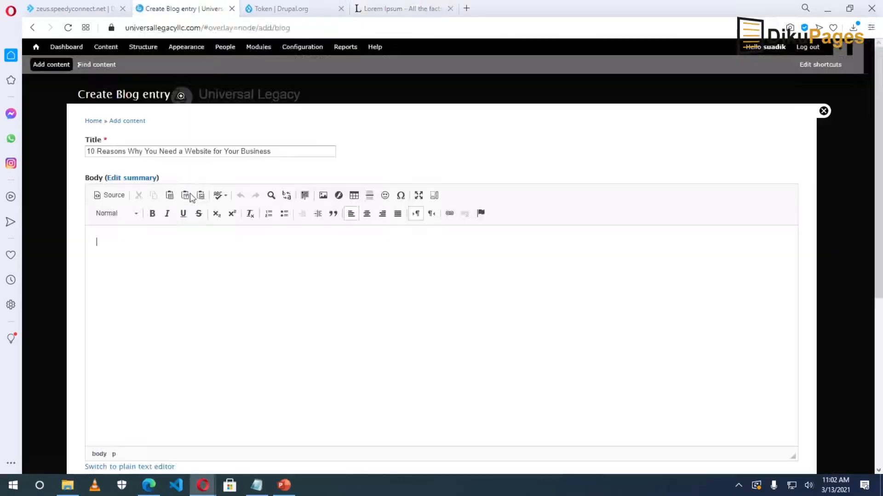
pyautogui.hotkey('ctrl', 'v')
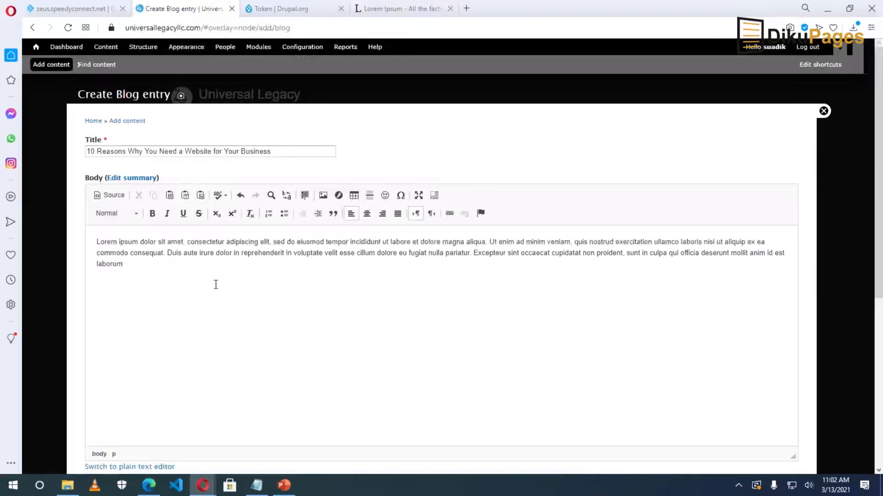
pyautogui.press('Return')
pyautogui.hotkey('ctrl', 'v')
pyautogui.press('Return')
pyautogui.hotkey('ctrl', 'v')
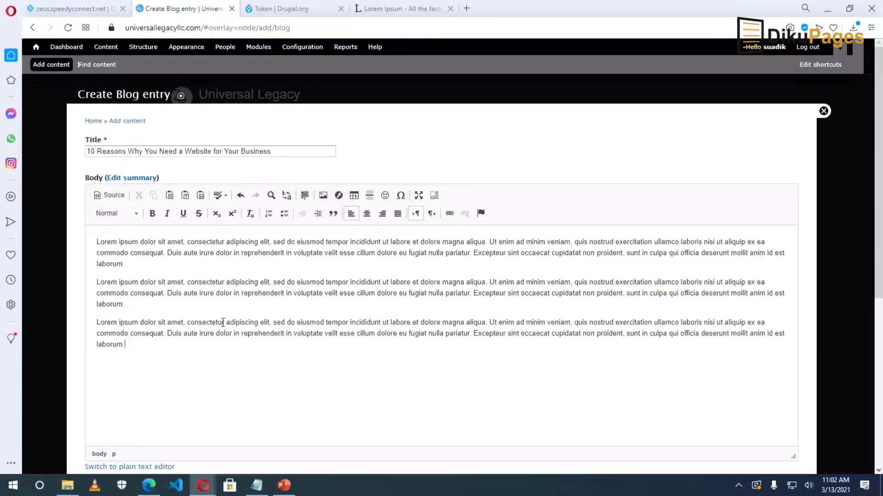
pyautogui.scroll(-6, 222, 315)
pyautogui.click(161, 196)
# Save the blog entry in Full HTML, published but not promoted to the front page.
pyautogui.click(153, 232)
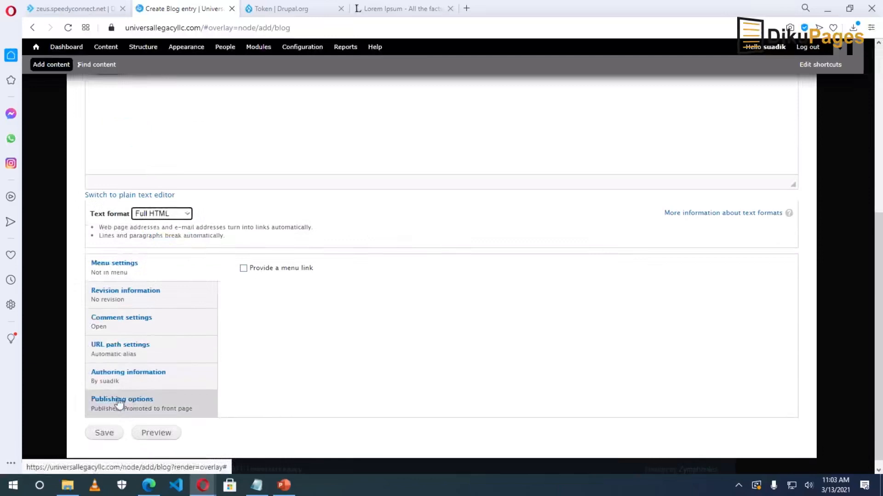
pyautogui.click(143, 403)
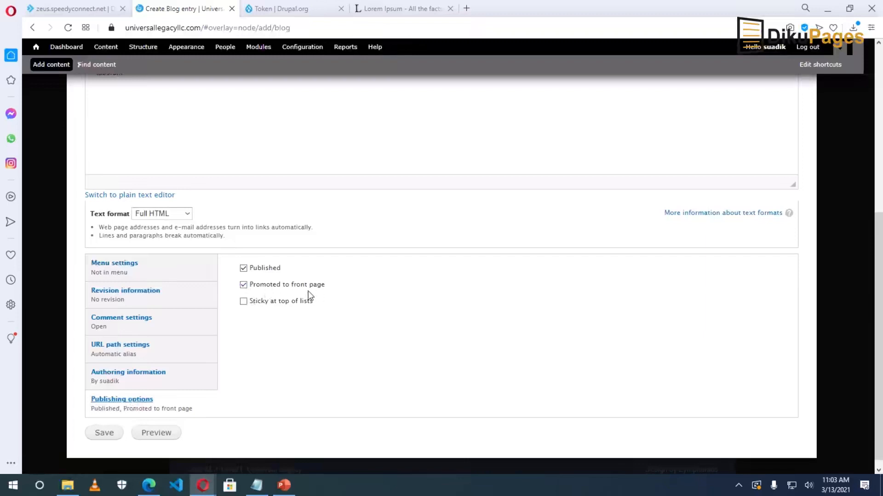
pyautogui.click(244, 285)
pyautogui.click(104, 435)
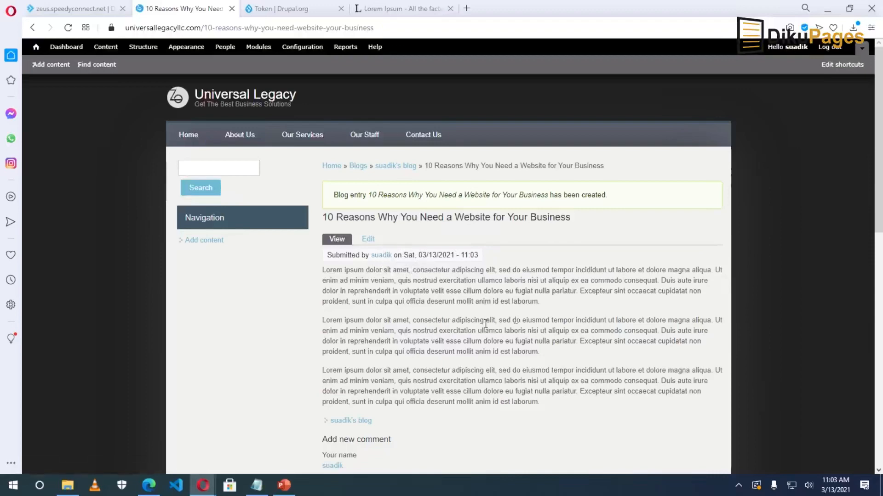
# Scroll through the new blog post page and its comment form.
pyautogui.scroll(-2, 486, 324)
pyautogui.scroll(2, 486, 324)
pyautogui.scroll(-6, 522, 280)
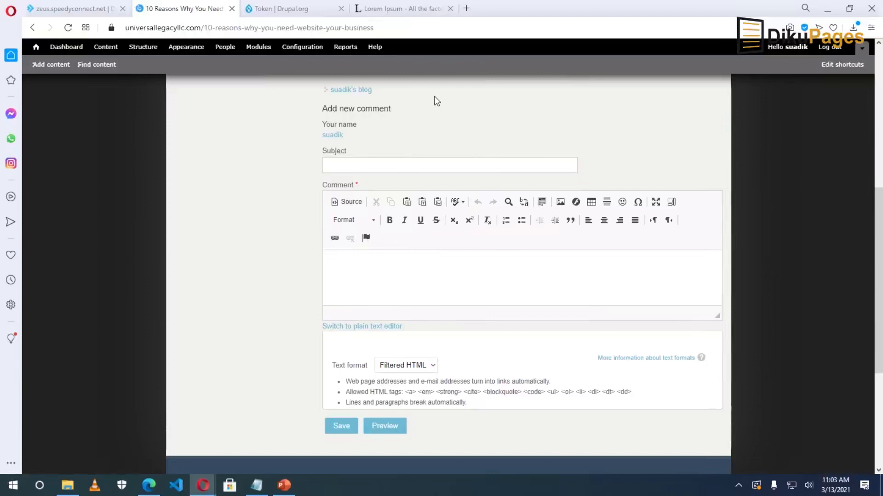
pyautogui.scroll(7, 546, 309)
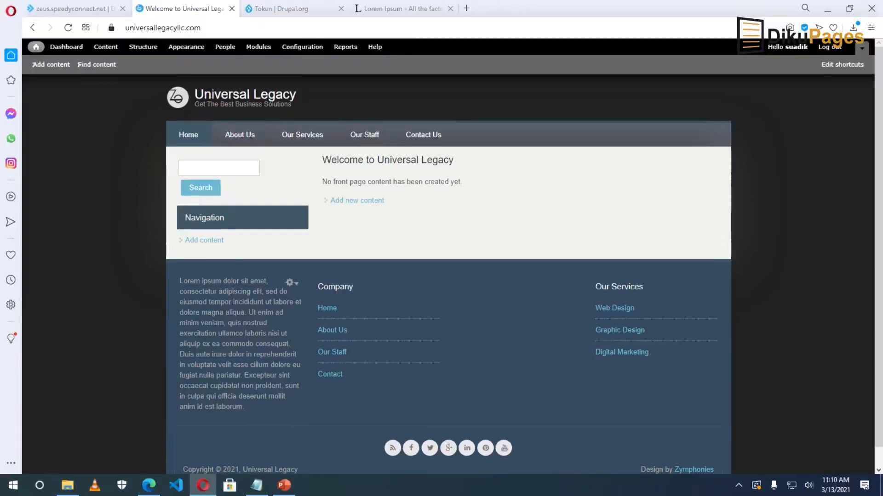
# Assign the Recent blog posts block to the First sidebar region and save the block layout.
pyautogui.click(143, 47)
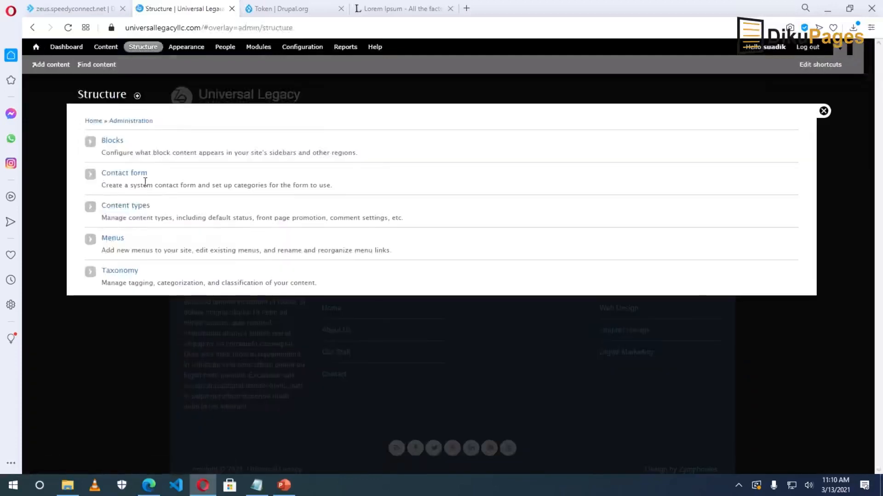
pyautogui.click(113, 143)
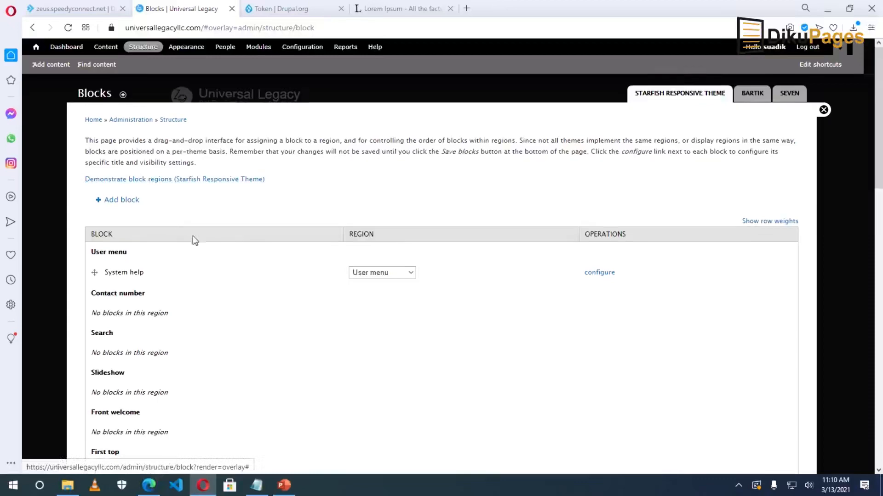
pyautogui.scroll(-15, 225, 283)
pyautogui.scroll(2, 224, 285)
pyautogui.scroll(-1, 225, 288)
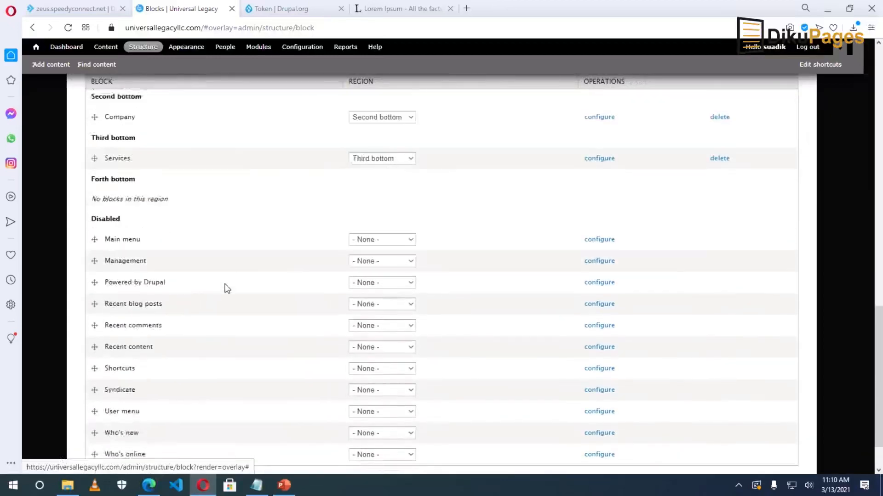
pyautogui.scroll(-2, 227, 288)
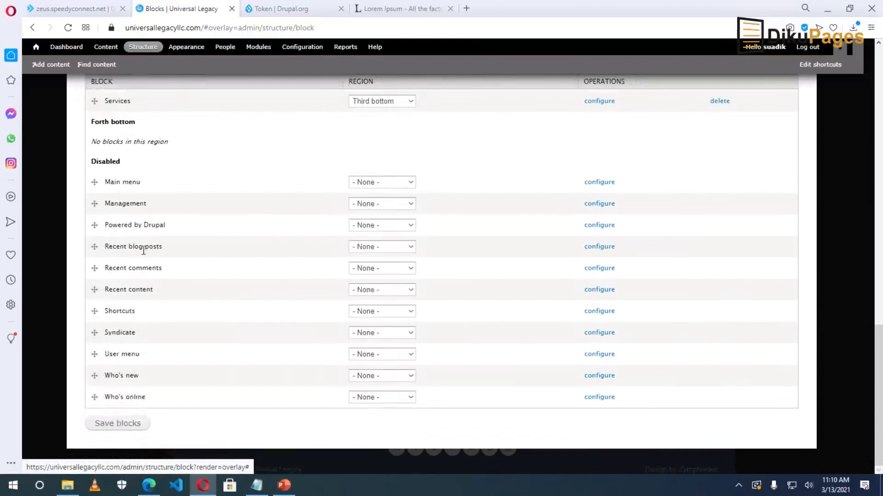
pyautogui.click(372, 248)
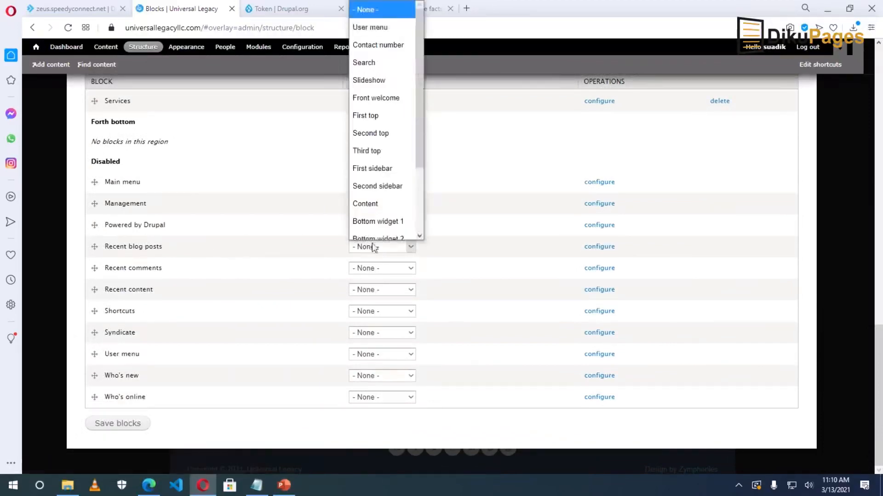
pyautogui.scroll(-1, 373, 221)
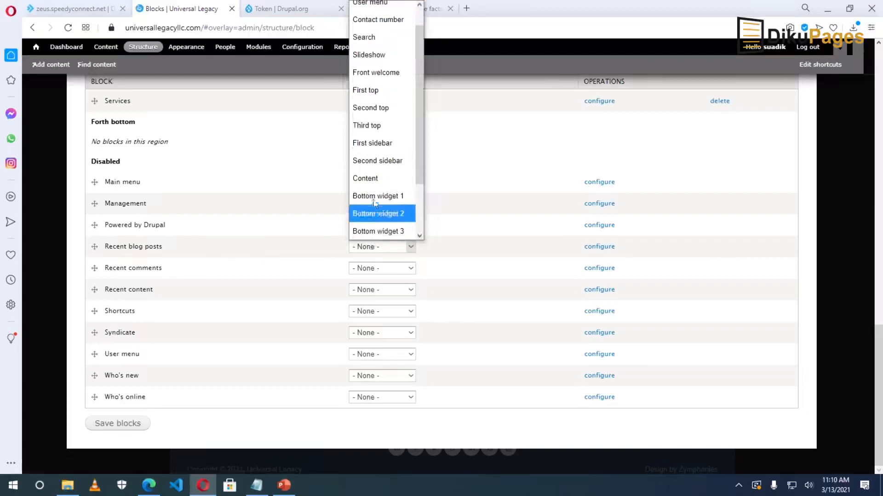
pyautogui.click(372, 143)
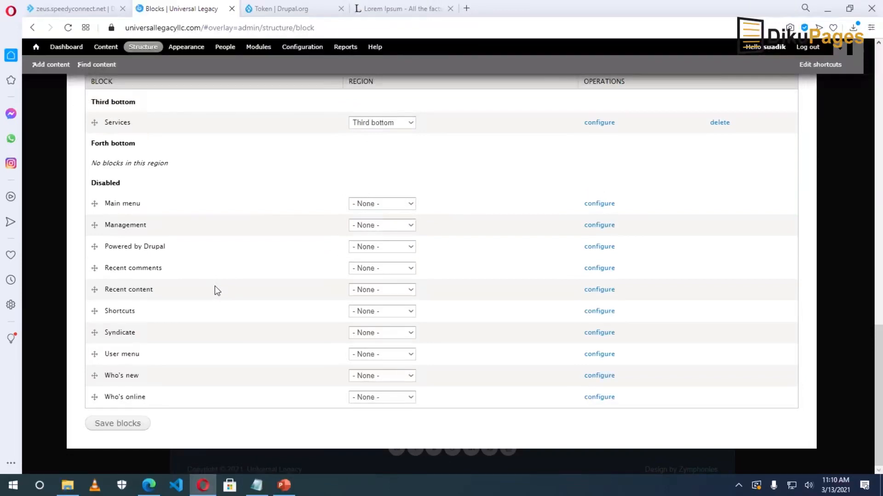
pyautogui.click(122, 424)
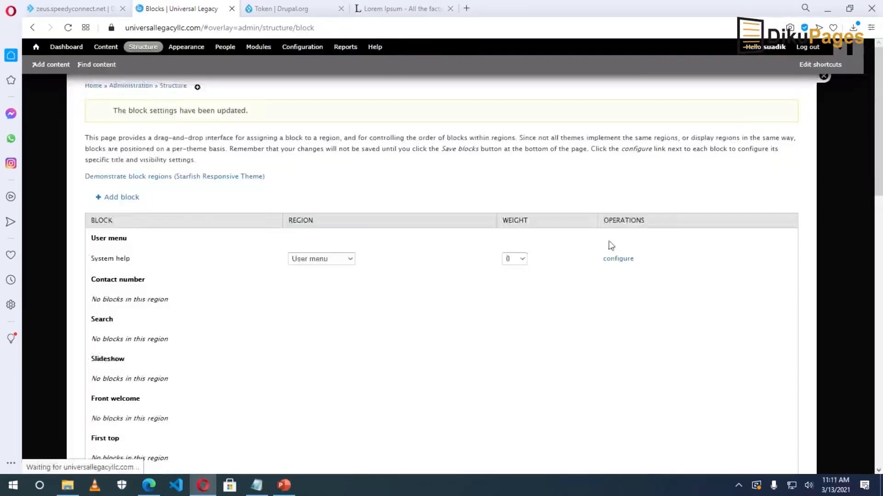
# Leave block administration, open More under Recent blog posts, and browse the Blogs listing.
pyautogui.click(824, 111)
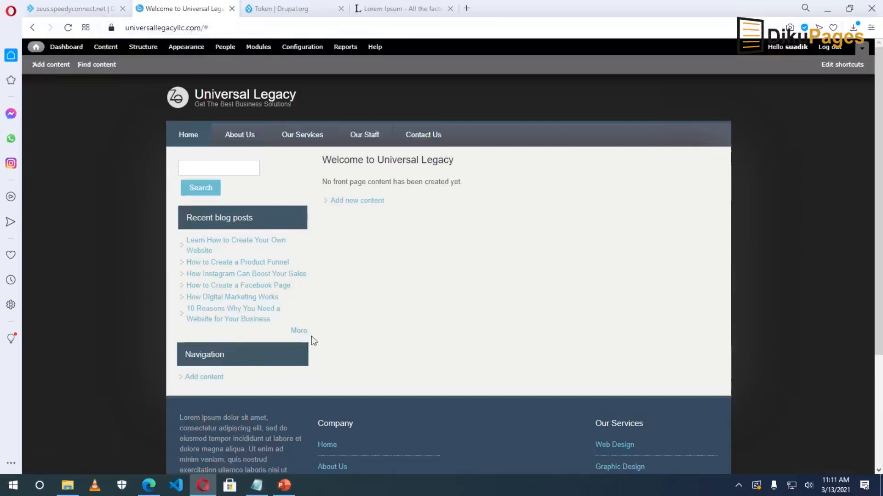
pyautogui.click(298, 335)
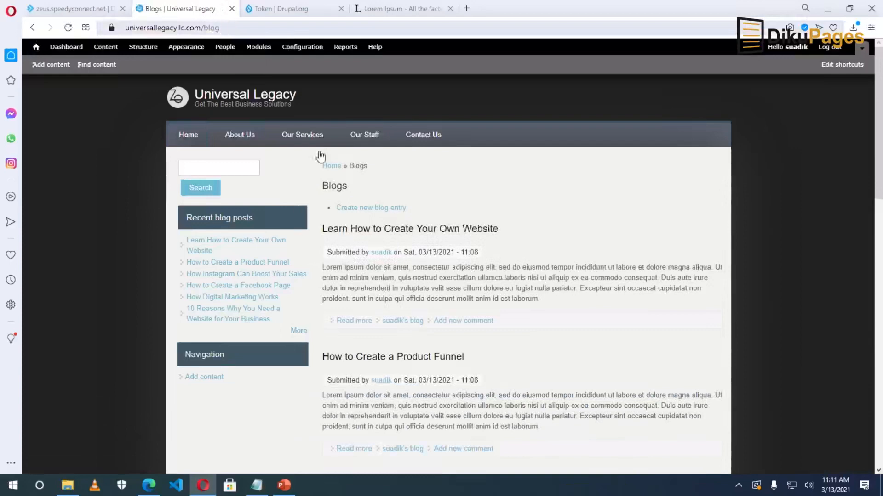
pyautogui.scroll(-10, 417, 262)
pyautogui.scroll(-5, 419, 263)
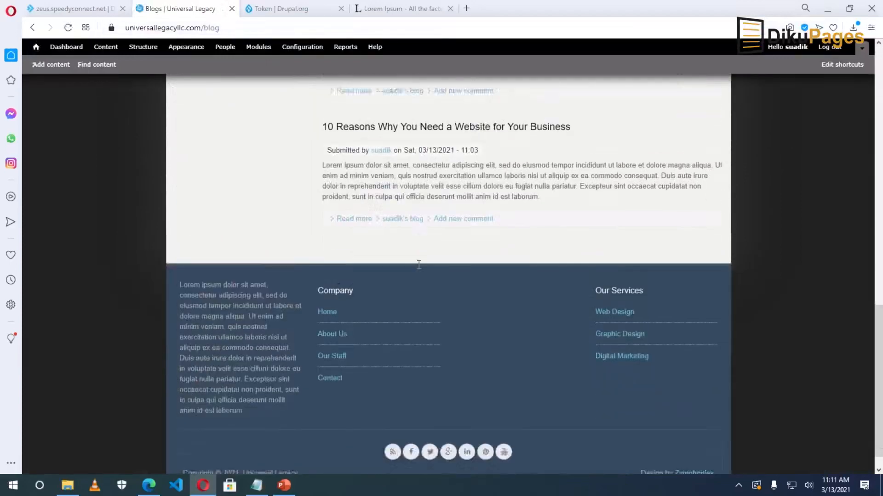
pyautogui.scroll(15, 418, 262)
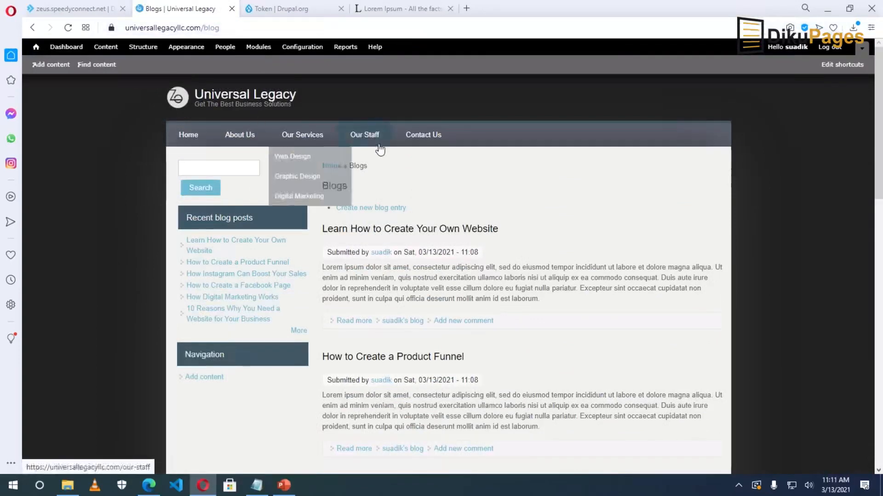
pyautogui.scroll(-10, 351, 322)
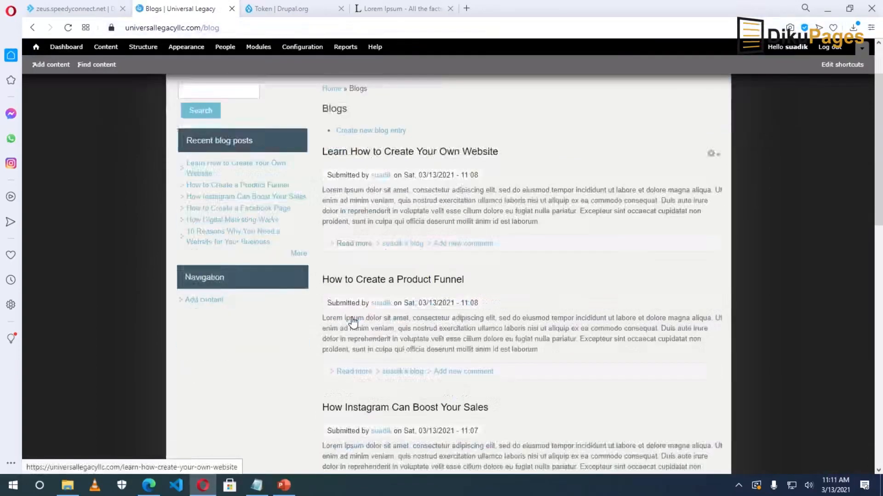
pyautogui.scroll(10, 351, 321)
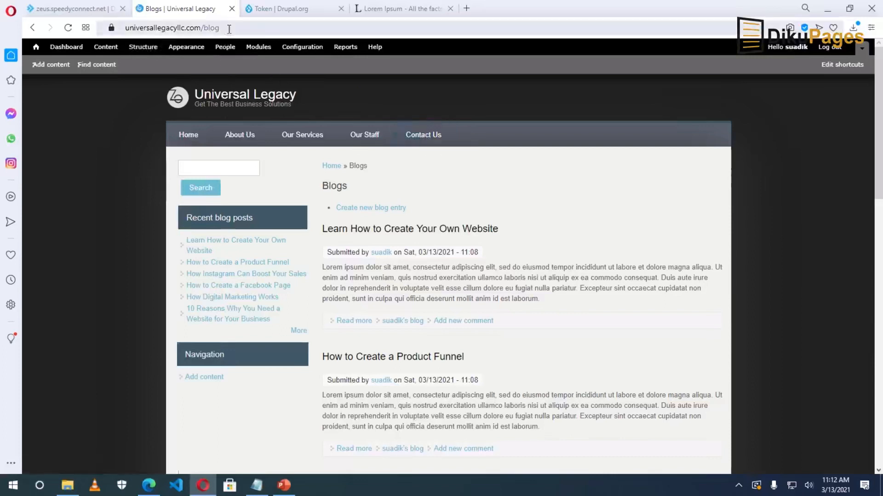
pyautogui.scroll(-1, 386, 260)
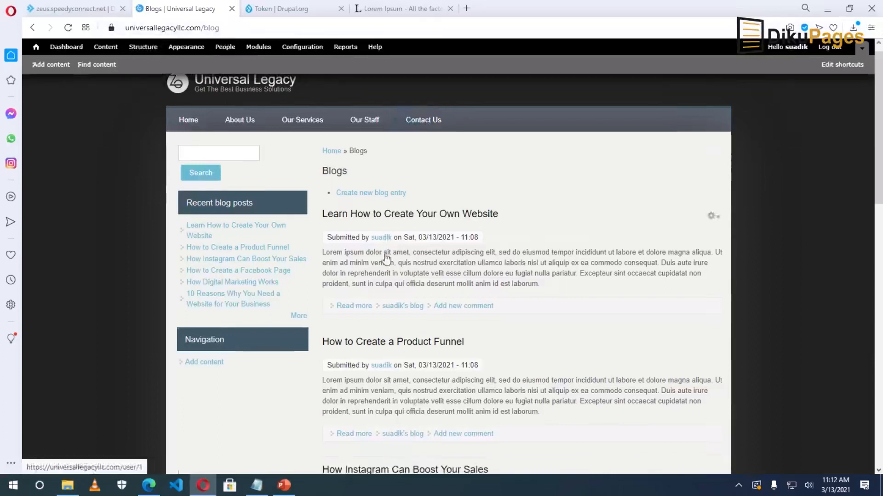
pyautogui.scroll(-15, 386, 259)
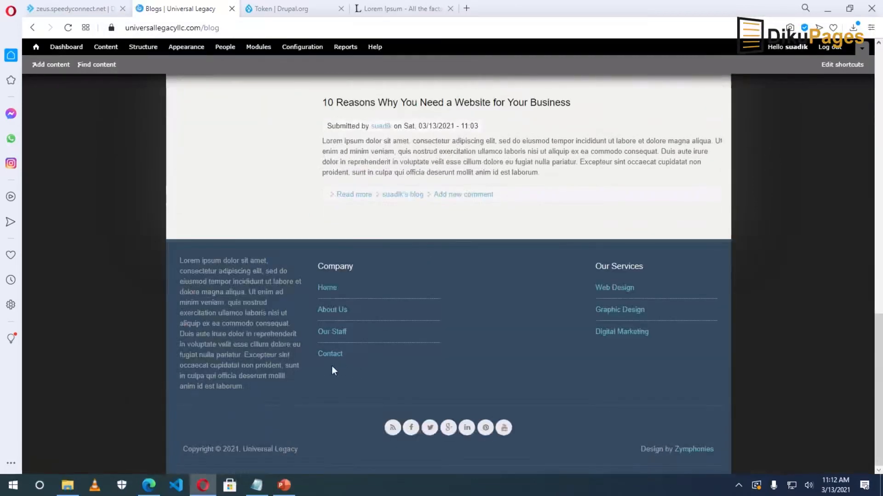
pyautogui.moveTo(343, 373)
# Copy the Blogs page web address from the browser's address bar.
pyautogui.click(430, 264)
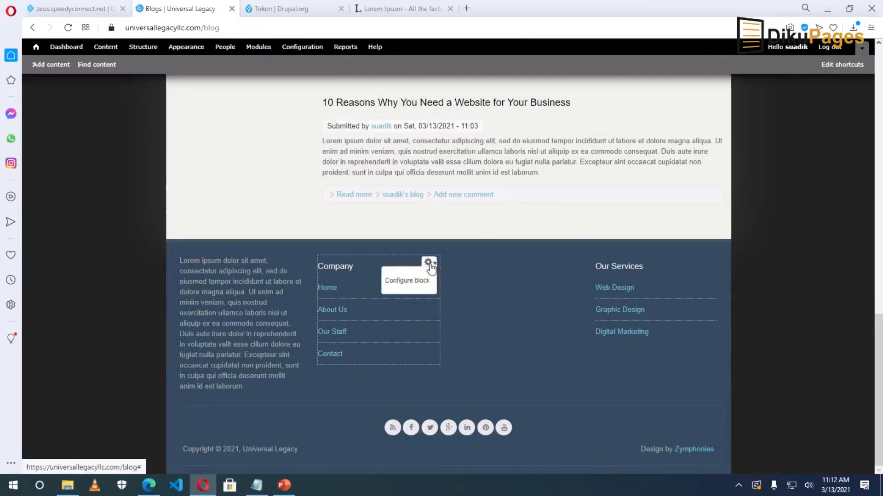
pyautogui.click(236, 29)
pyautogui.hotkey('ctrl', 'c')
pyautogui.rightClick(237, 29)
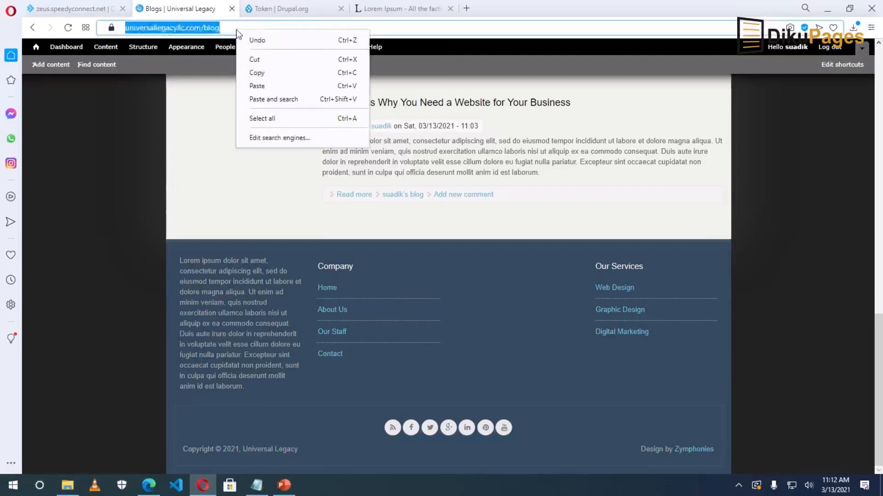
pyautogui.click(278, 76)
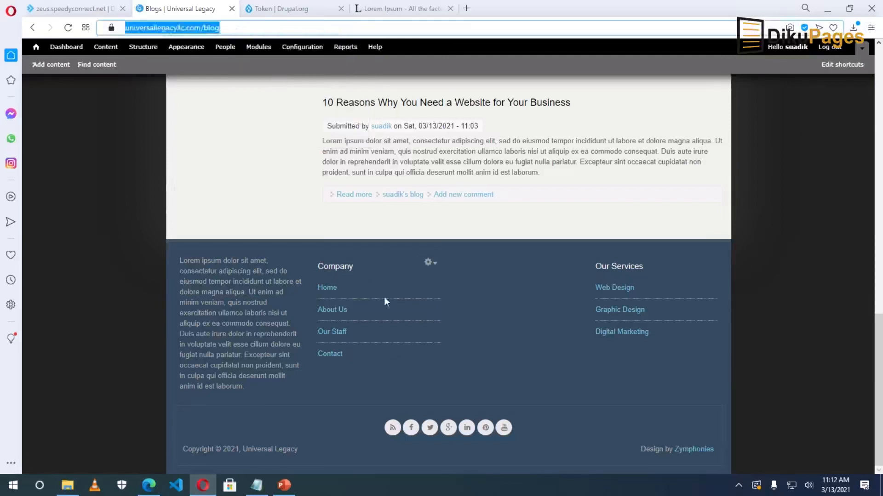
# Add a 'Blog' bullet after Contact in the Company block, linked to the blog URL, and save it.
pyautogui.click(429, 263)
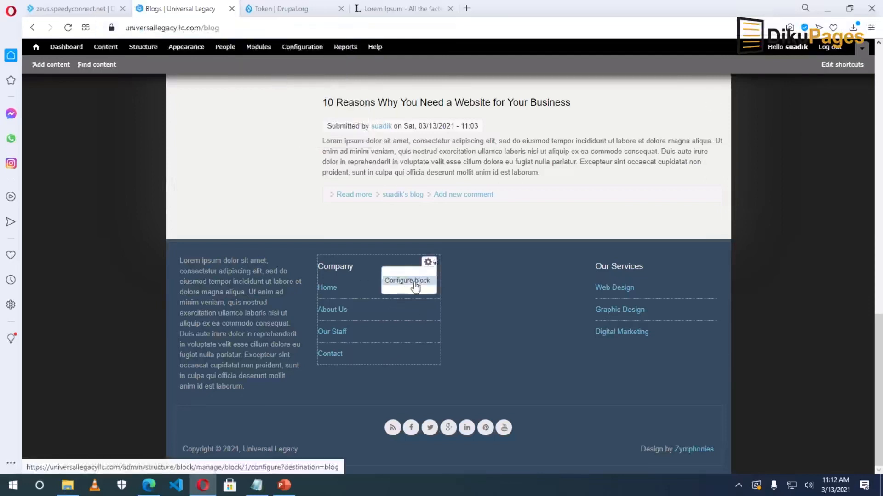
pyautogui.click(415, 282)
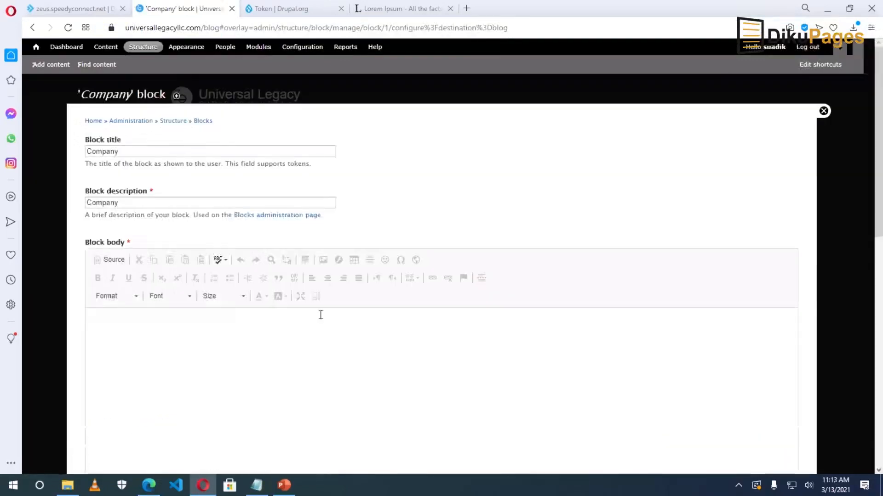
pyautogui.click(159, 360)
pyautogui.press('Return')
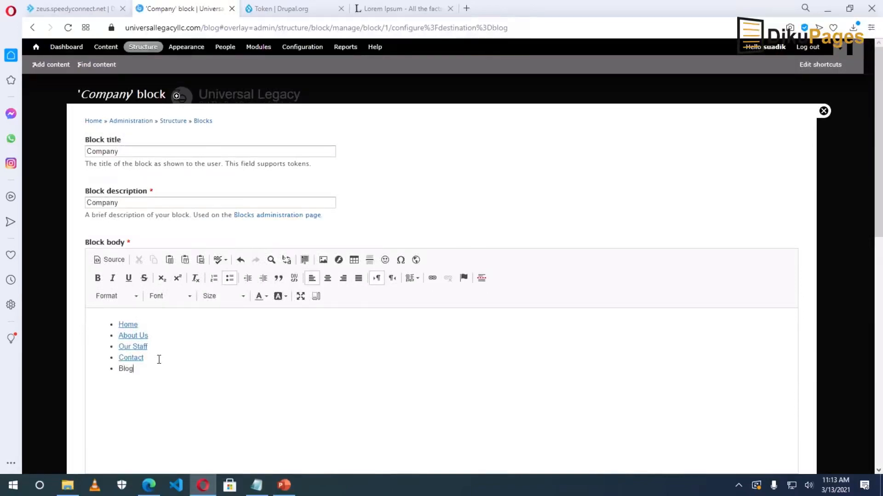
pyautogui.doubleClick(157, 369)
pyautogui.click(433, 278)
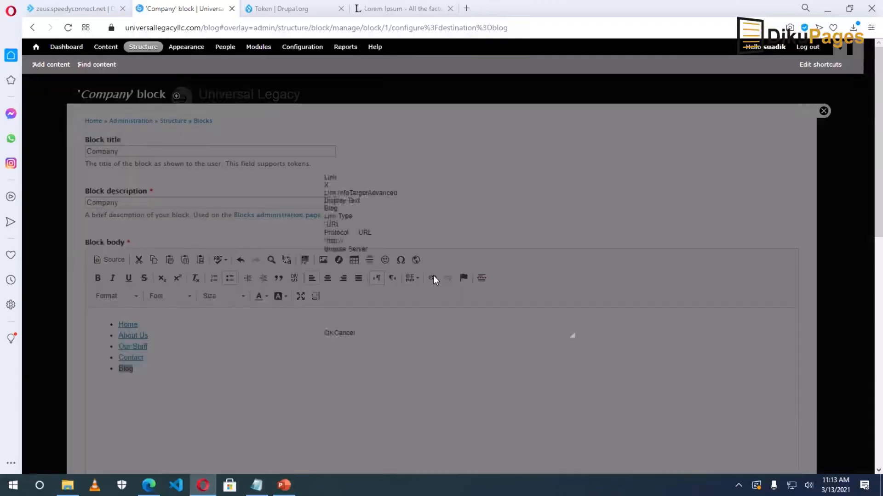
pyautogui.rightClick(430, 294)
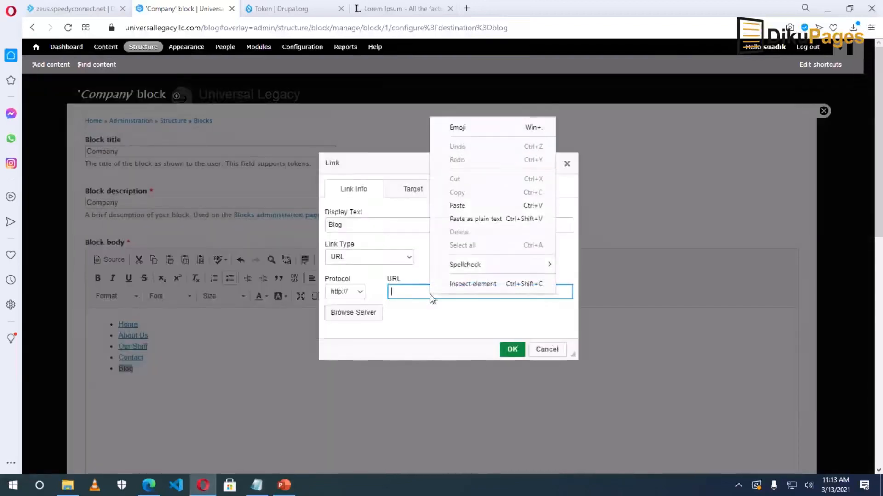
pyautogui.click(459, 205)
pyautogui.click(513, 349)
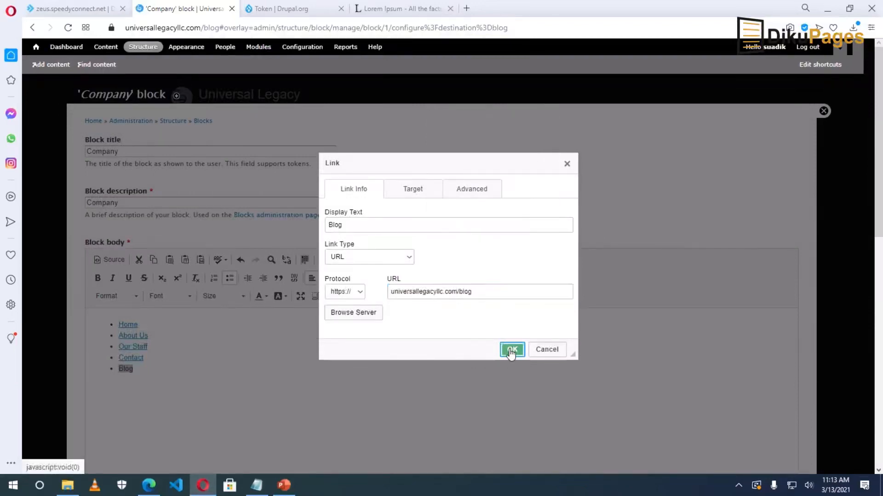
pyautogui.scroll(-15, 276, 414)
pyautogui.click(132, 424)
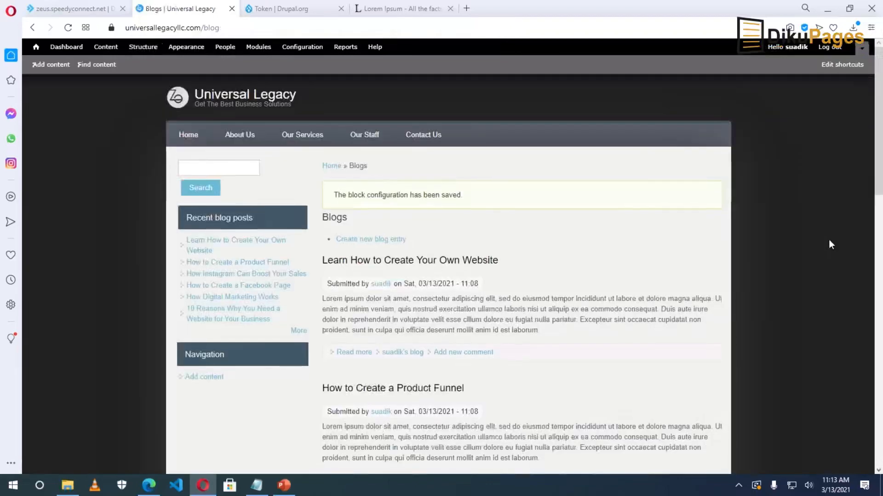
# Scroll down the Blogs page to check the footer.
pyautogui.scroll(-15, 828, 239)
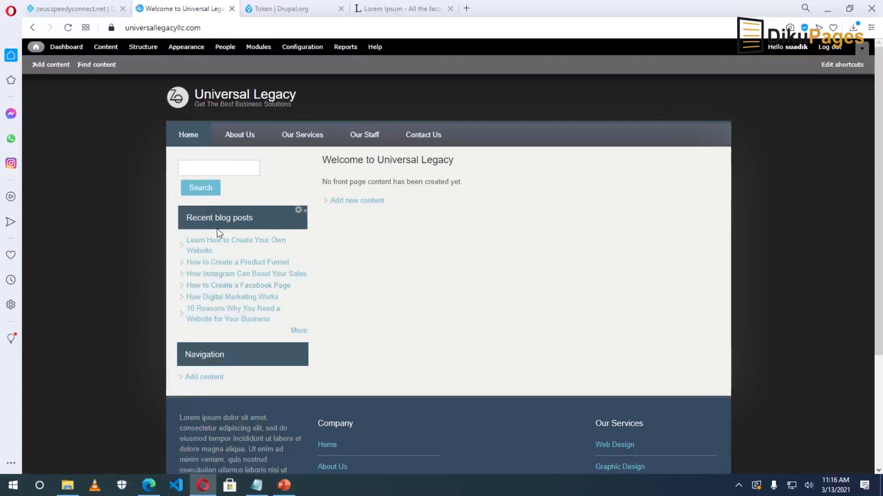
pyautogui.click(217, 166)
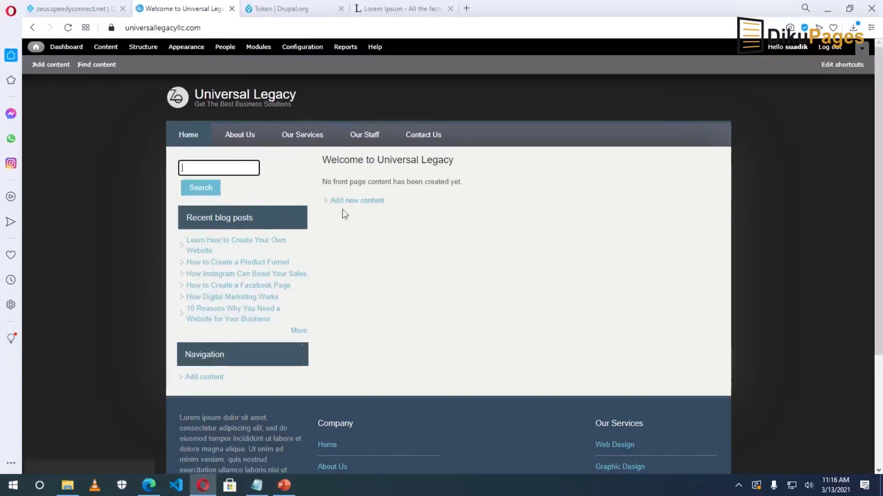
pyautogui.moveTo(322, 159); pyautogui.dragTo(393, 200)
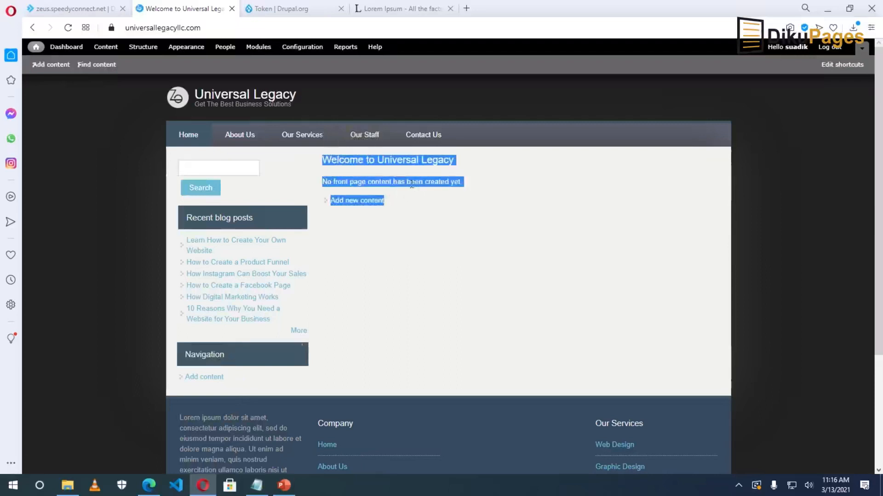
pyautogui.click(363, 184)
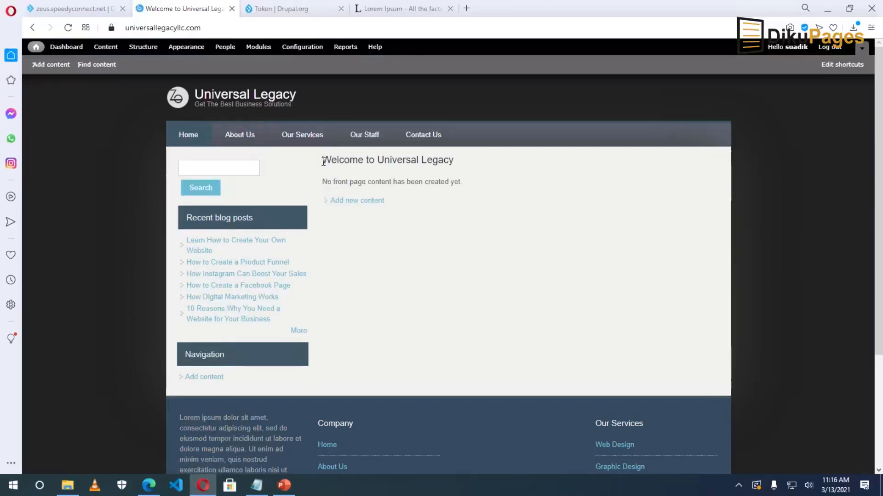
pyautogui.moveTo(325, 181); pyautogui.dragTo(458, 186)
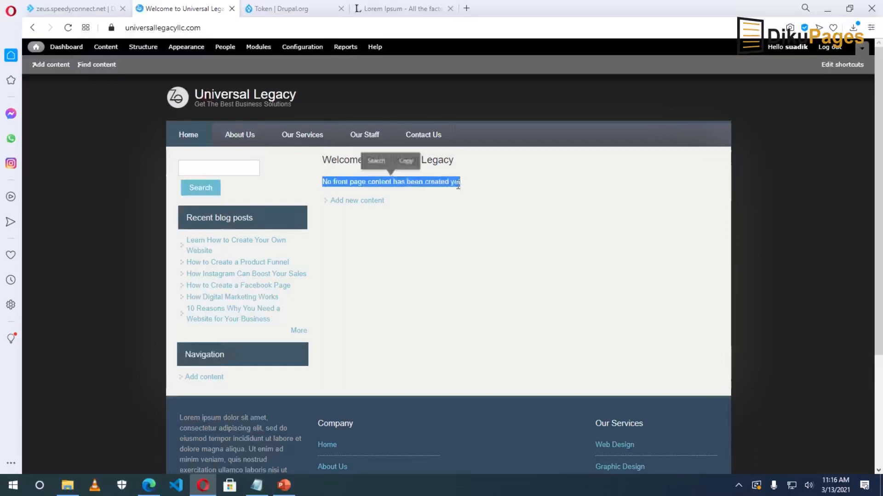
pyautogui.click(418, 205)
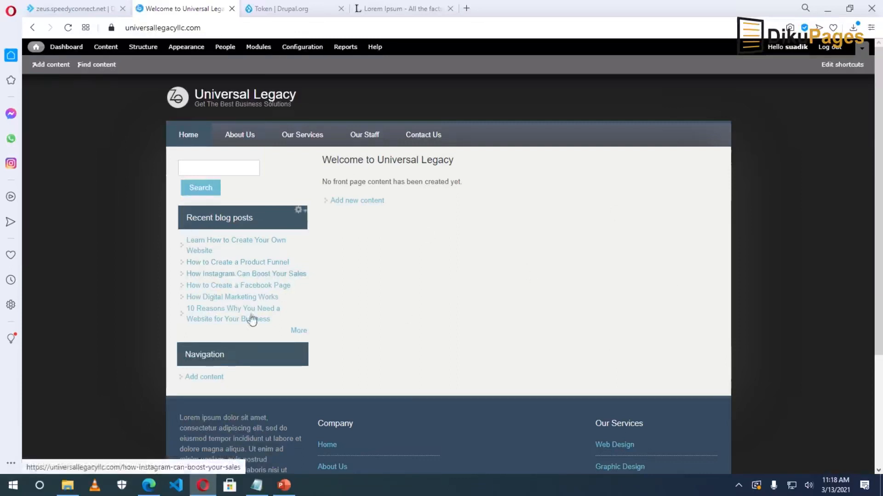
pyautogui.scroll(-3, 252, 320)
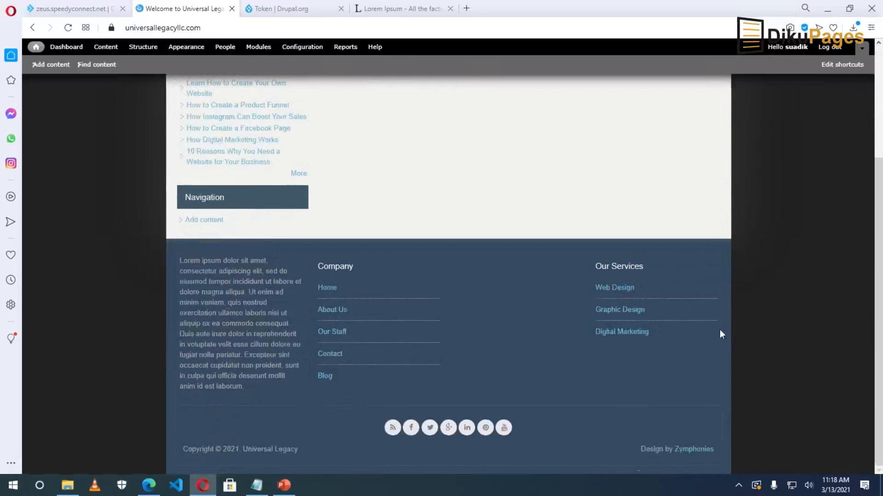
pyautogui.scroll(3, 631, 329)
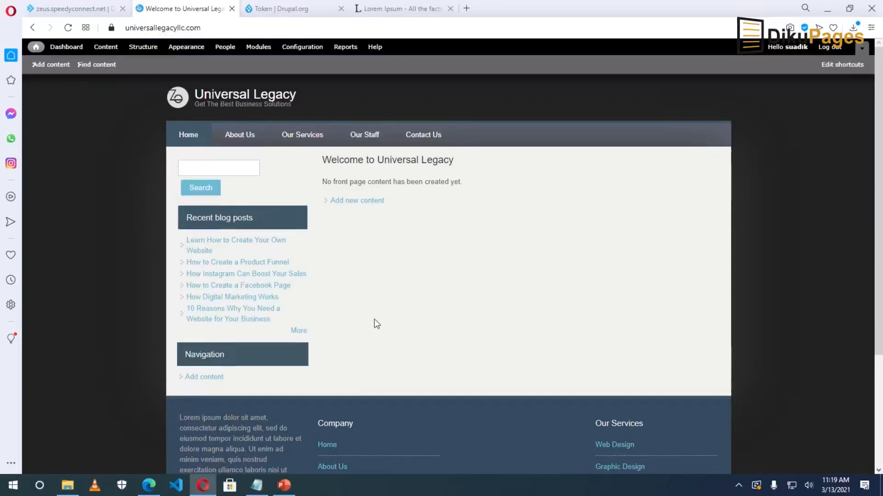
# Search drupal.org for 'views' and open the Views (for Drupal 7) project page.
pyautogui.click(276, 11)
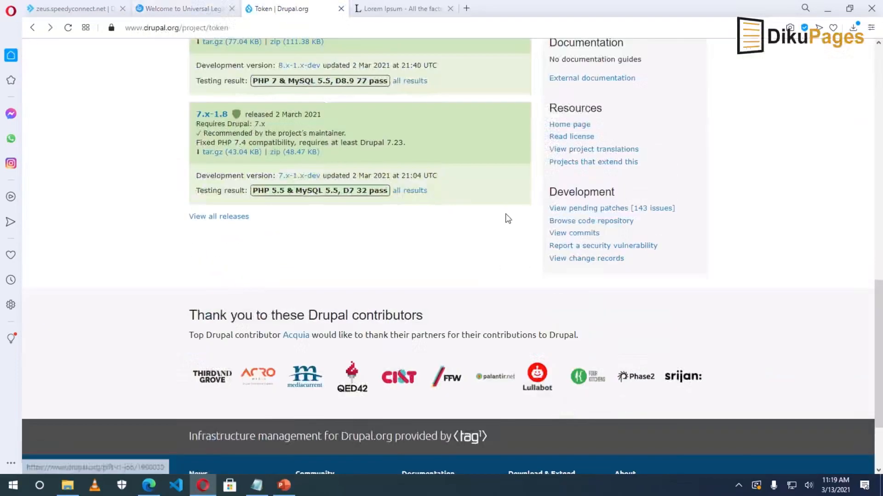
pyautogui.moveTo(880, 288); pyautogui.dragTo(879, 8)
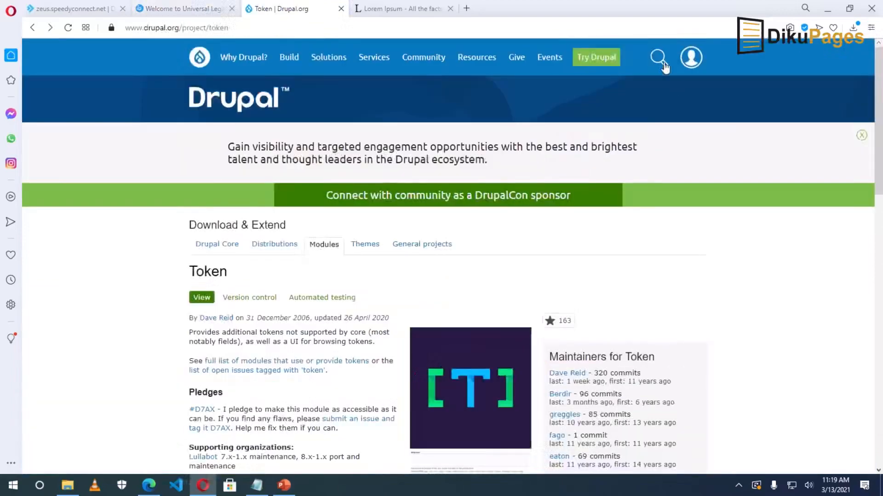
pyautogui.click(658, 58)
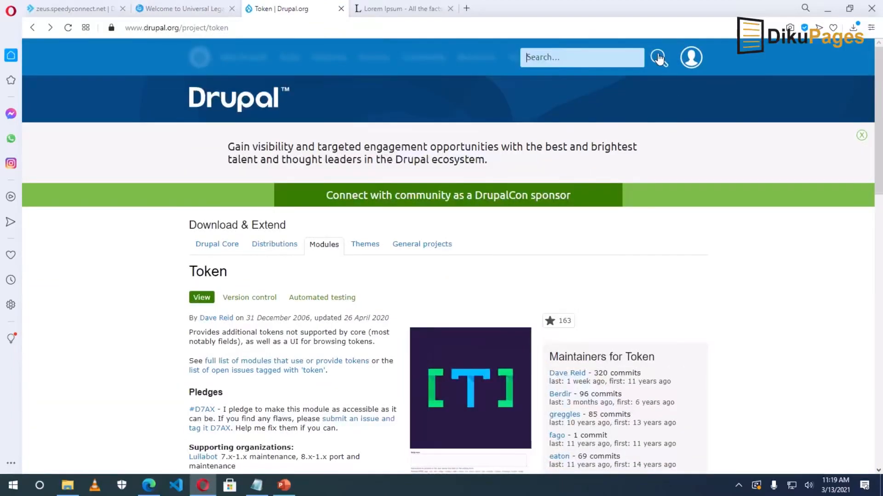
pyautogui.write('views')
pyautogui.press('Return')
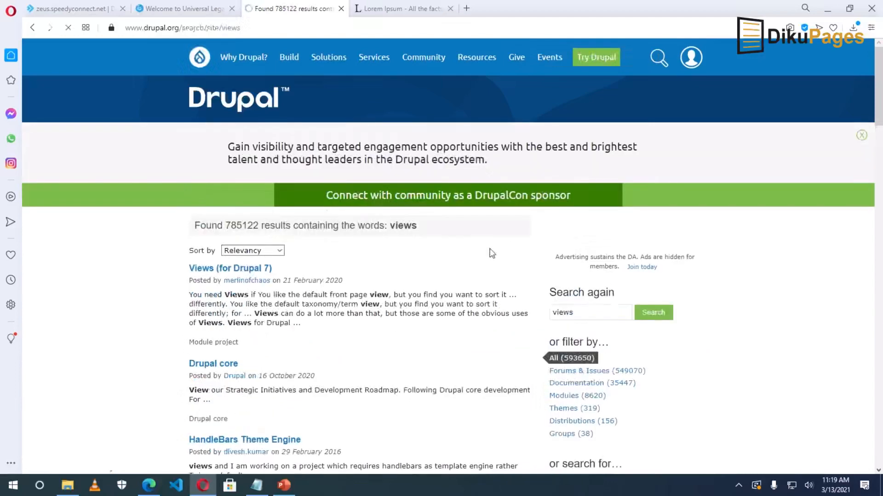
pyautogui.click(238, 271)
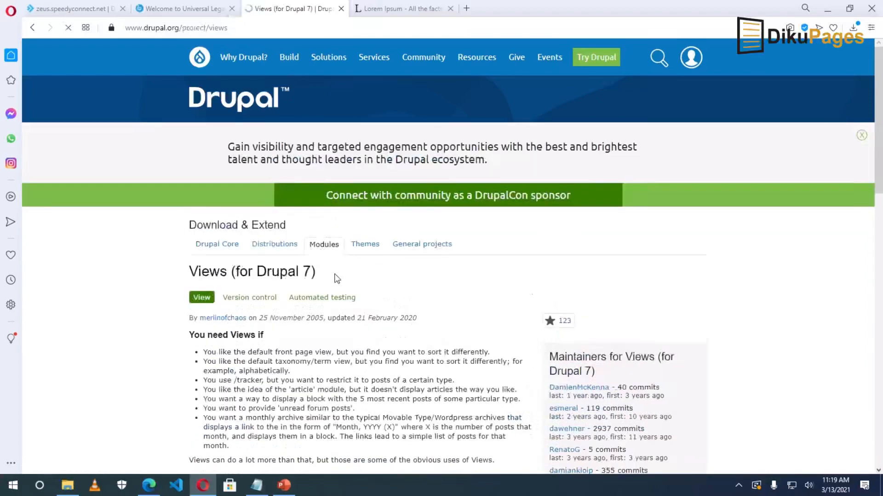
# Copy the download address of the Views 7.x-3.24 tar.gz release.
pyautogui.scroll(-15, 335, 276)
pyautogui.scroll(3, 336, 279)
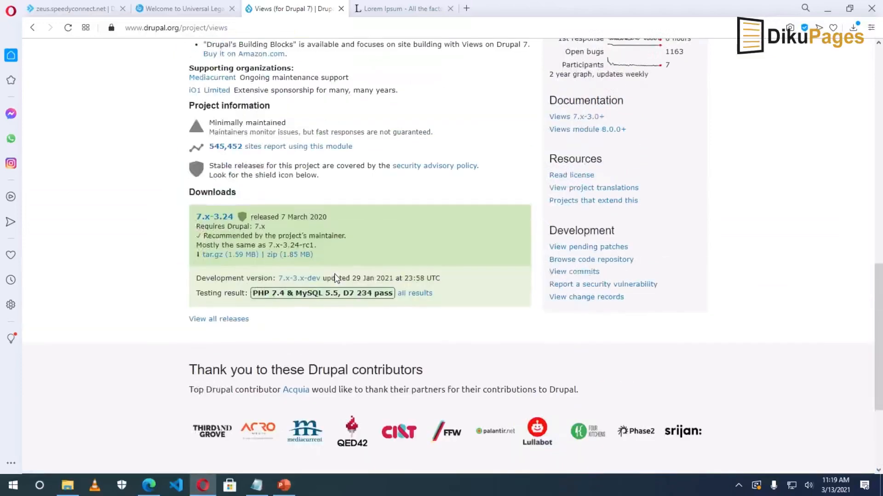
pyautogui.rightClick(219, 255)
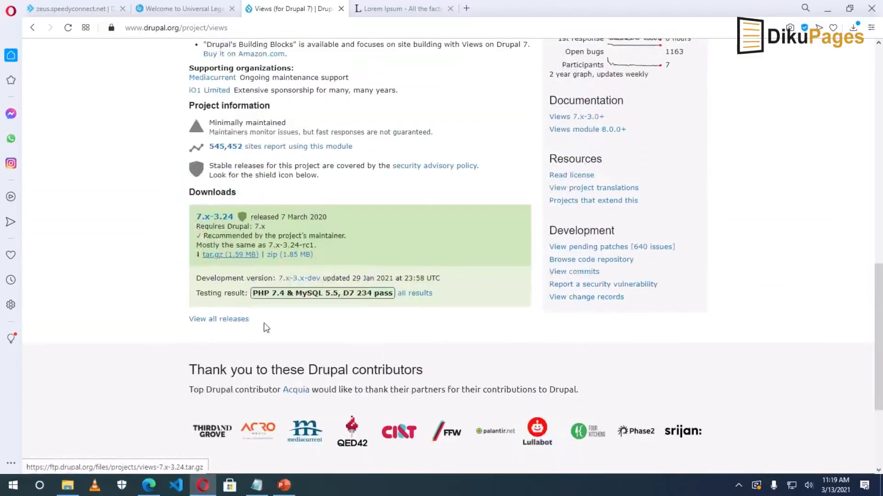
pyautogui.click(266, 324)
# Install the Views module on the site from the pasted tar.gz URL, then return to drupal.org.
pyautogui.click(184, 9)
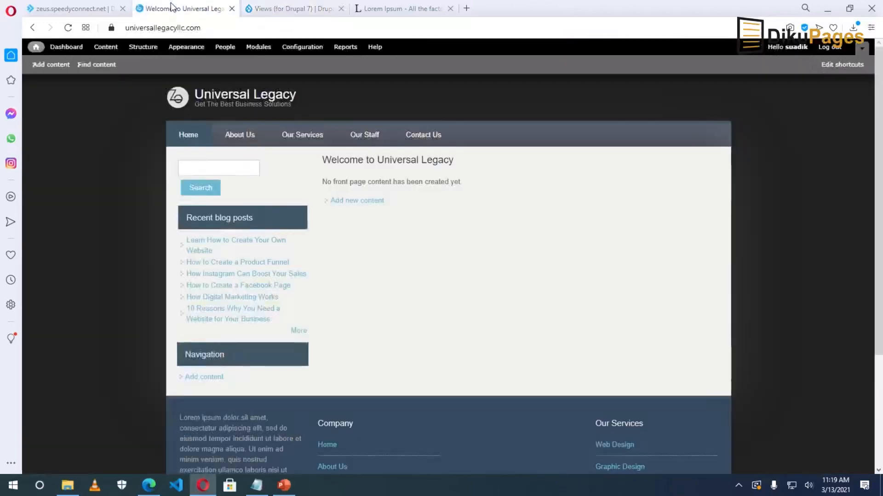
pyautogui.click(254, 48)
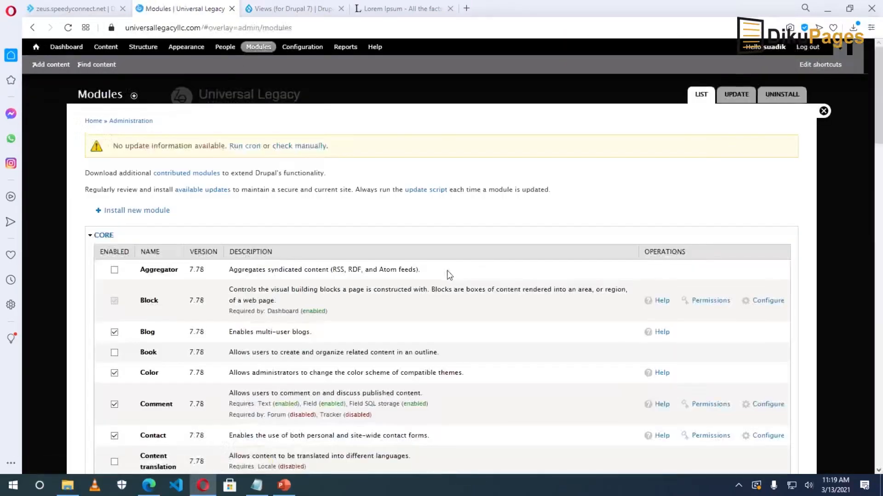
pyautogui.click(124, 213)
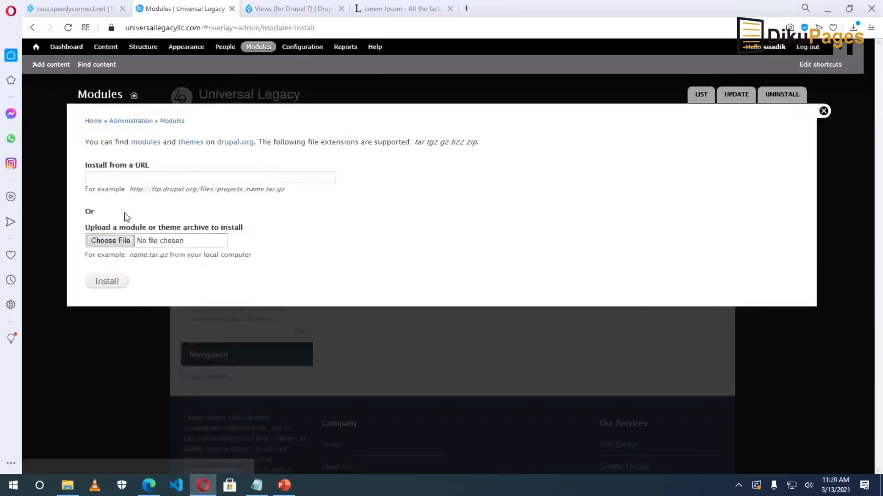
pyautogui.rightClick(152, 177)
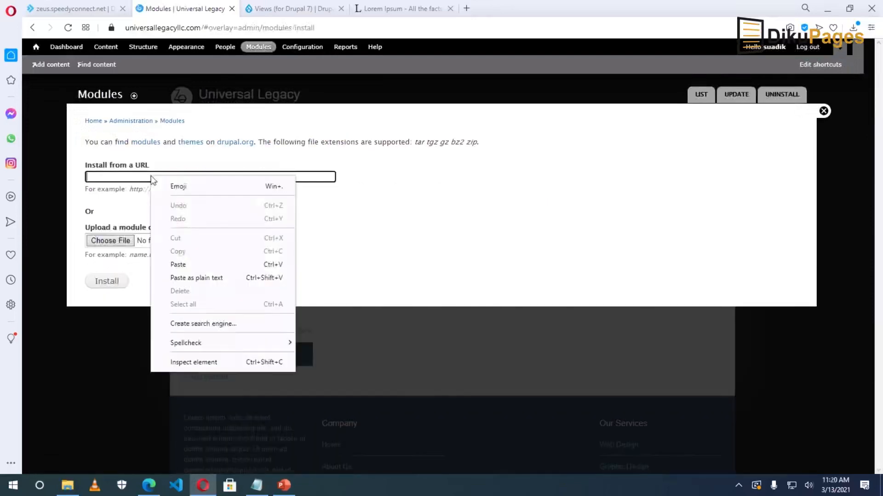
pyautogui.click(200, 269)
pyautogui.click(104, 284)
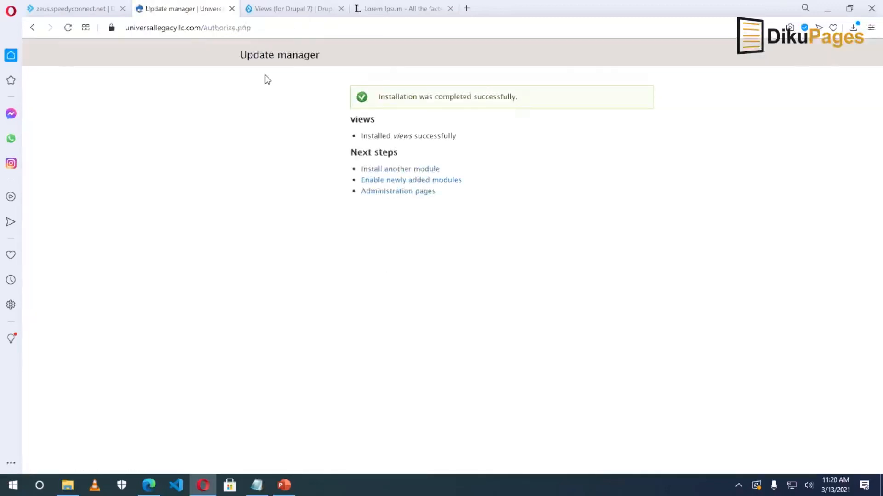
pyautogui.click(288, 10)
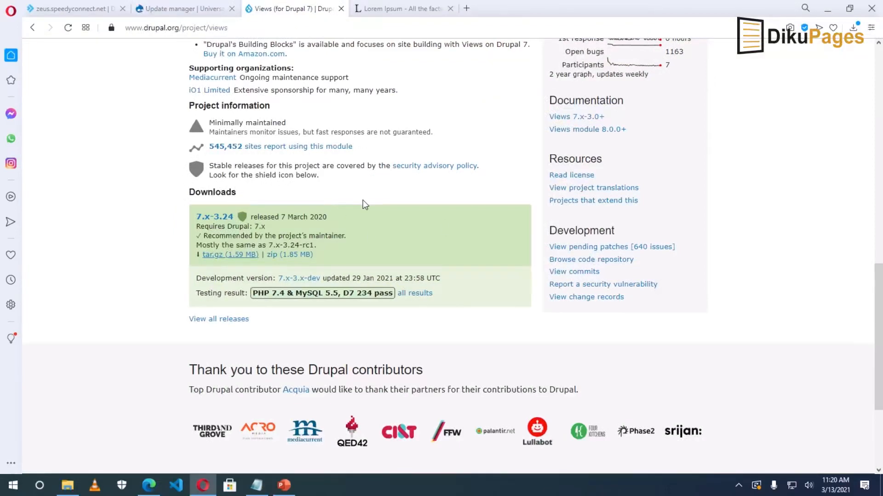
# Search drupal.org for 'views slideshow'.
pyautogui.scroll(6, 415, 226)
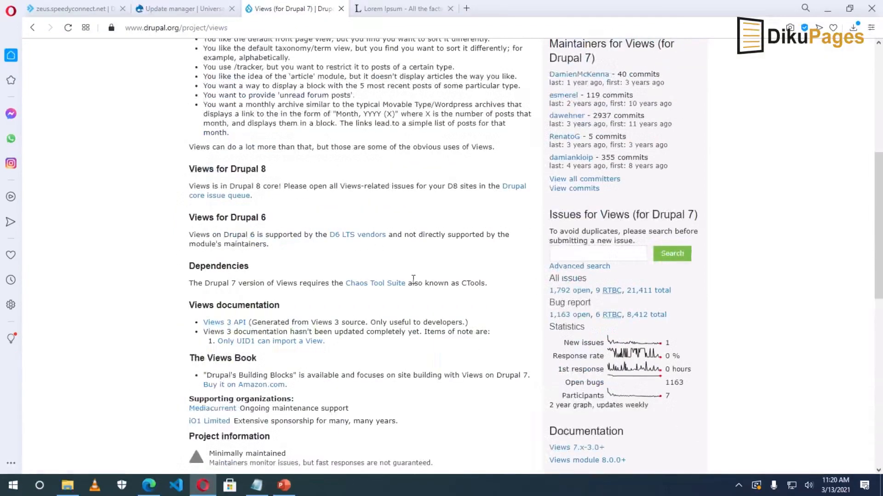
pyautogui.scroll(7, 413, 279)
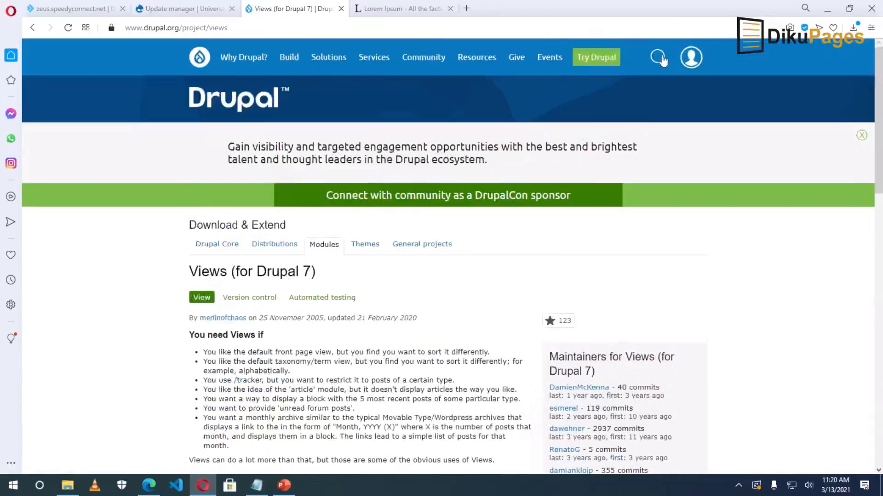
pyautogui.click(660, 58)
pyautogui.write('views slideshow')
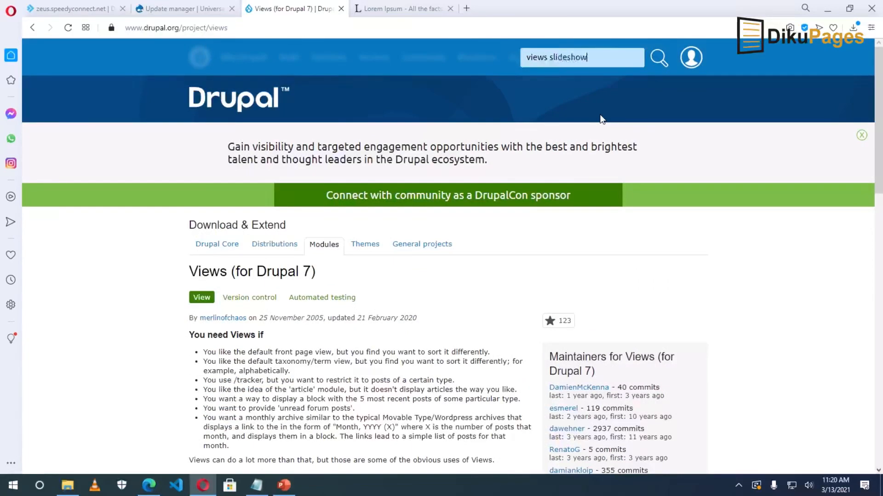
pyautogui.press('Return')
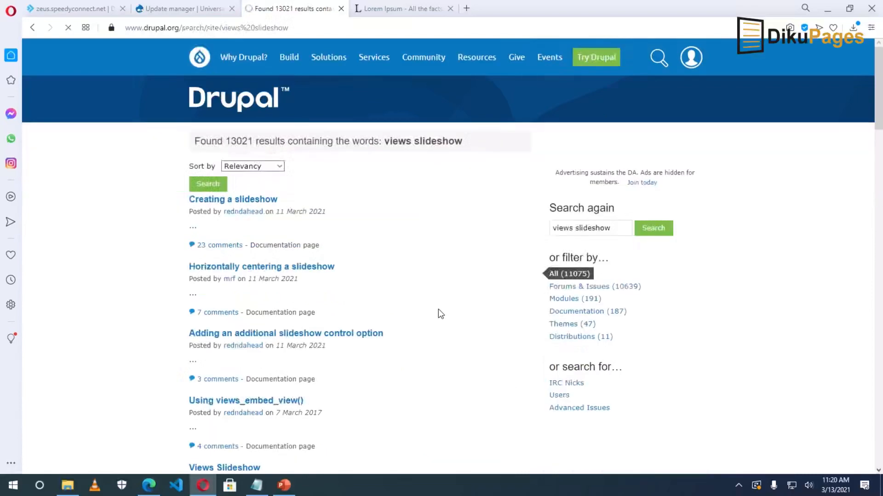
# Open the Views Slideshow module project page and pull up link options for its 7.x-3.10 tar.gz download.
pyautogui.scroll(-5, 409, 266)
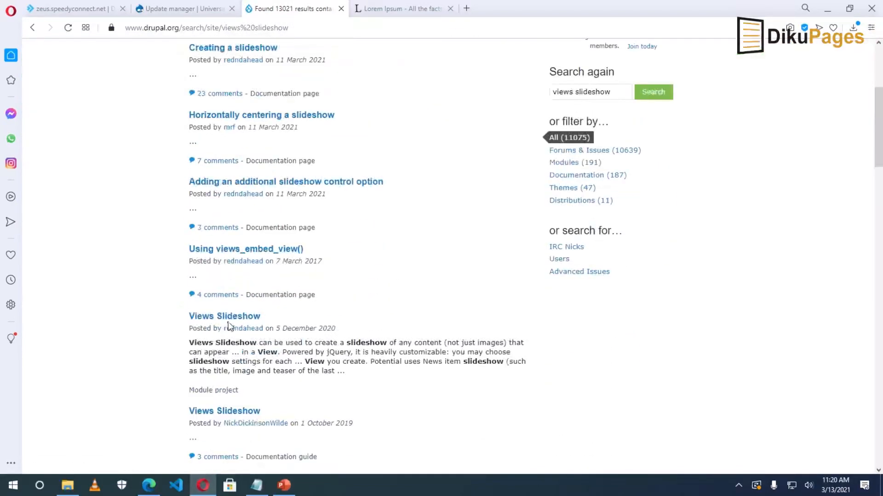
pyautogui.scroll(4, 353, 309)
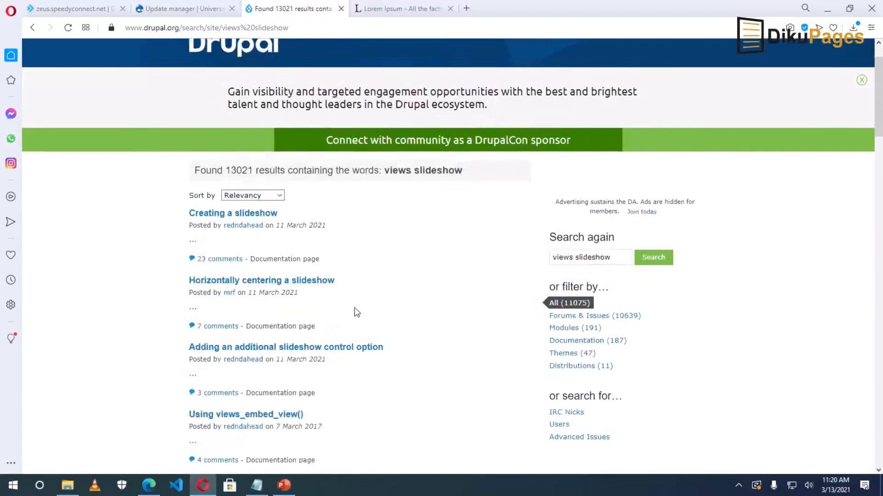
pyautogui.scroll(-4, 356, 312)
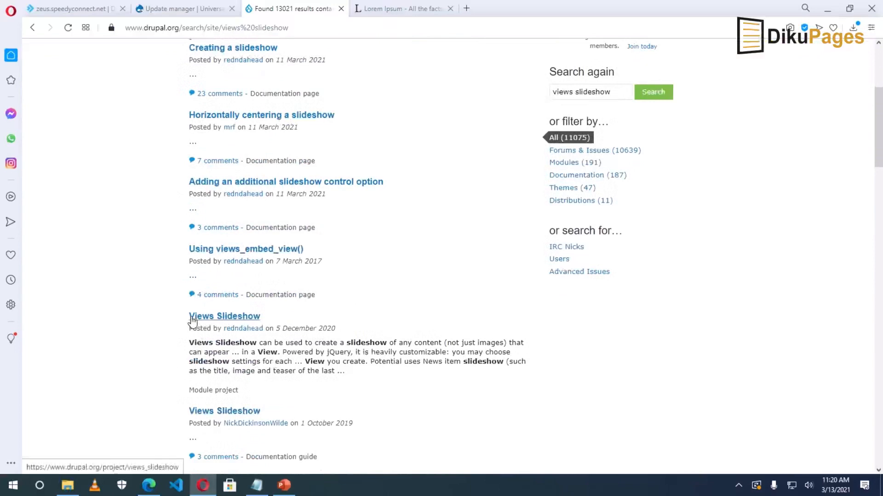
pyautogui.tripleClick(198, 390)
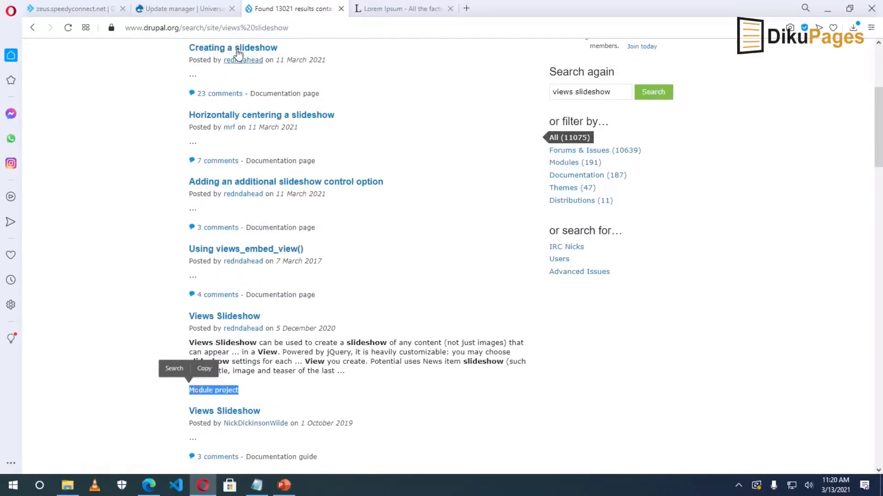
pyautogui.scroll(1, 243, 72)
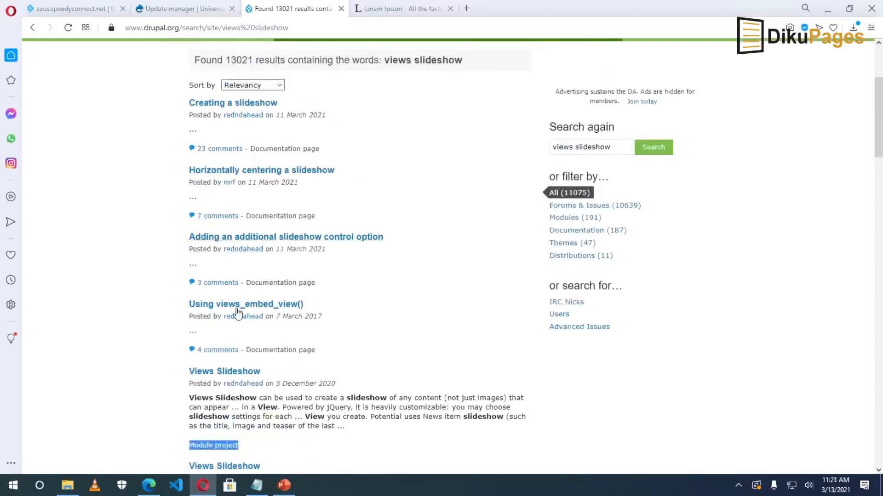
pyautogui.scroll(-1, 275, 372)
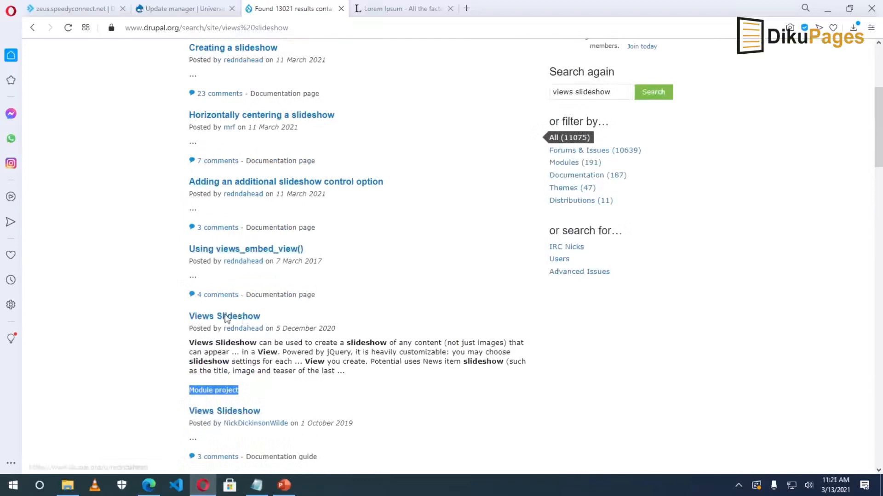
pyautogui.click(225, 318)
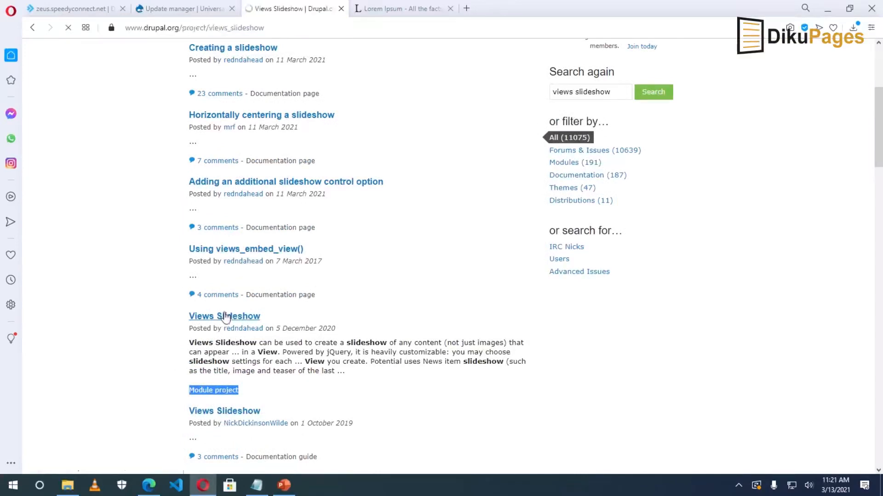
pyautogui.scroll(-20, 226, 308)
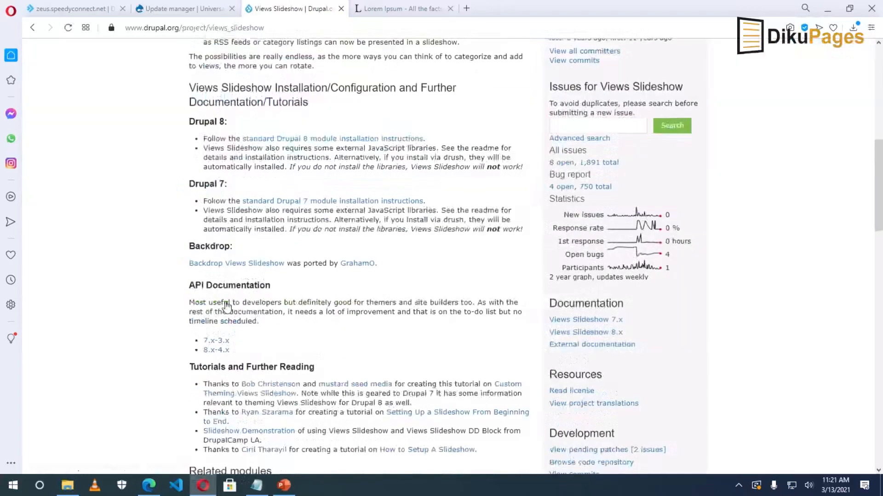
pyautogui.scroll(-5, 225, 360)
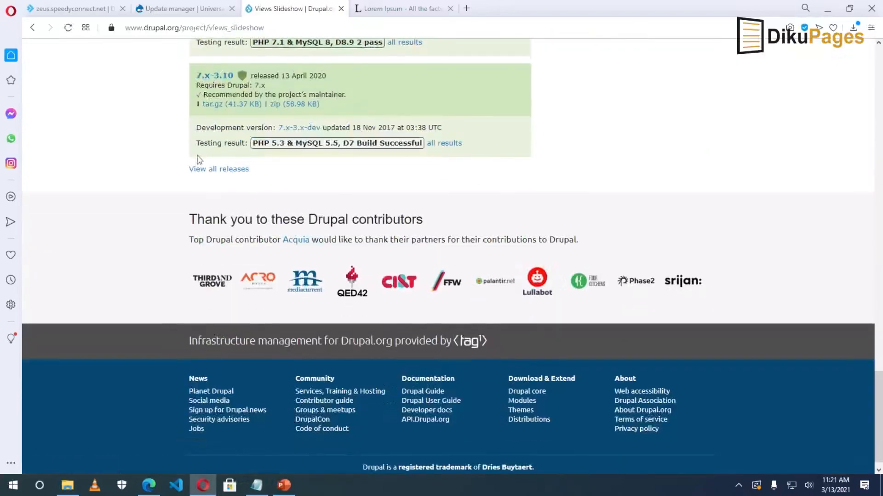
pyautogui.rightClick(226, 111)
# Install Views Slideshow 7.x-3.10 on the site from its copied tar.gz address.
pyautogui.click(265, 174)
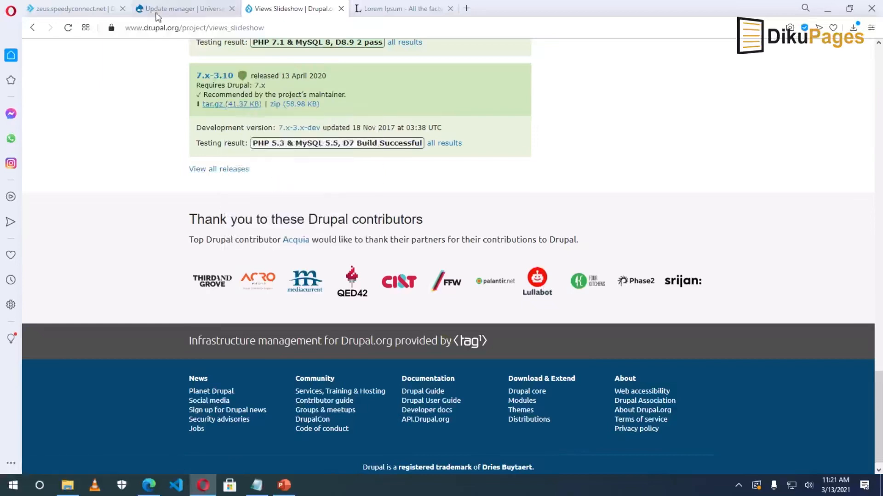
pyautogui.click(179, 8)
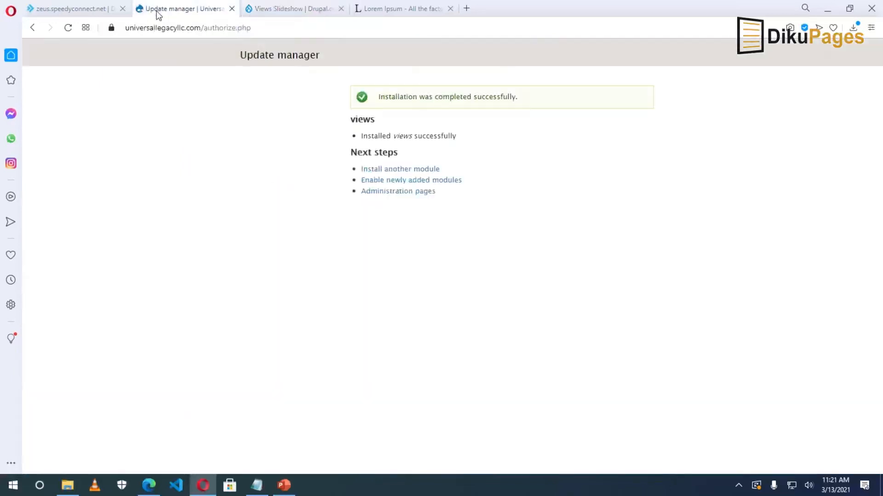
pyautogui.click(388, 173)
pyautogui.rightClick(120, 175)
pyautogui.click(157, 266)
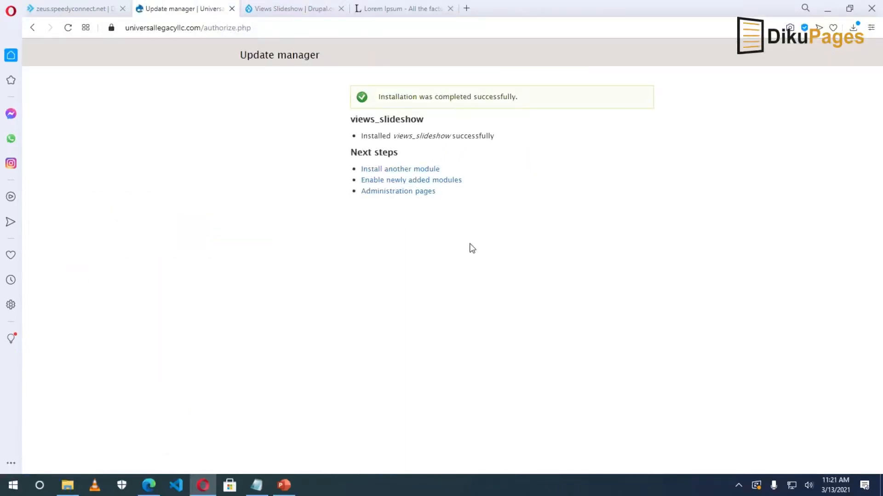
# In the modules list, highlight the missing Ctools and Libraries requirements, then return to drupal.org.
pyautogui.click(395, 185)
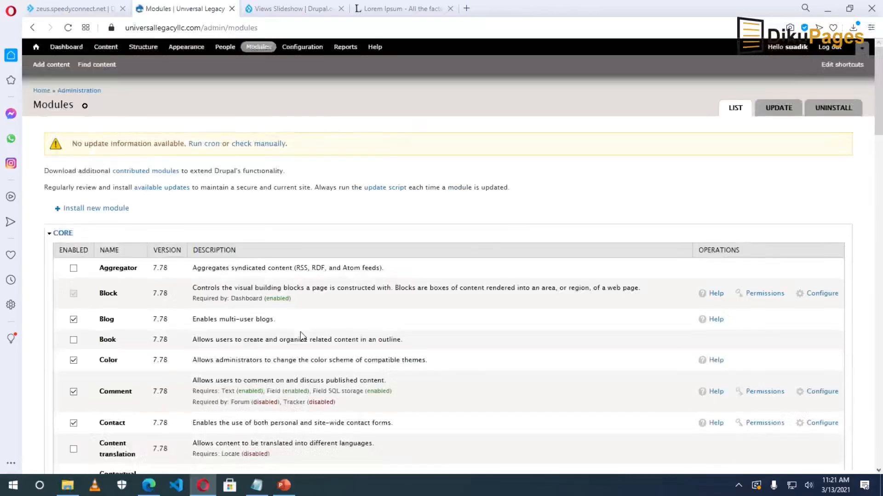
pyautogui.scroll(-20, 301, 336)
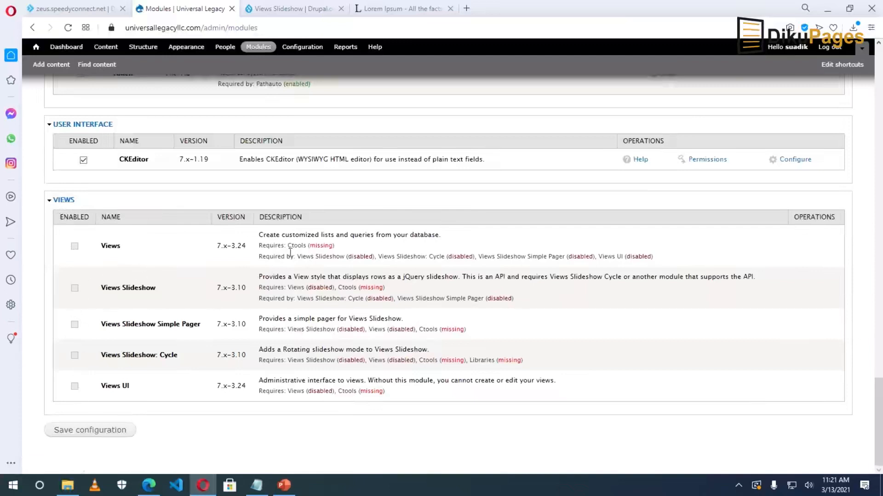
pyautogui.moveTo(289, 245); pyautogui.dragTo(307, 245)
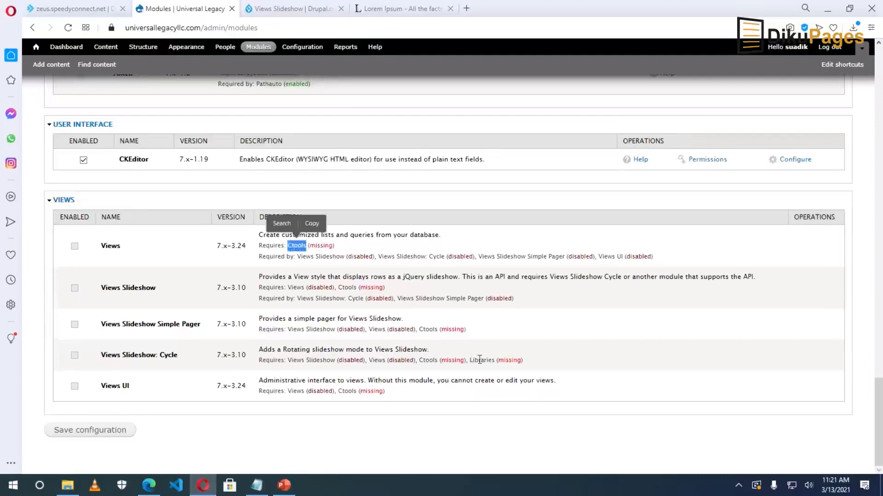
pyautogui.moveTo(470, 360); pyautogui.dragTo(495, 360)
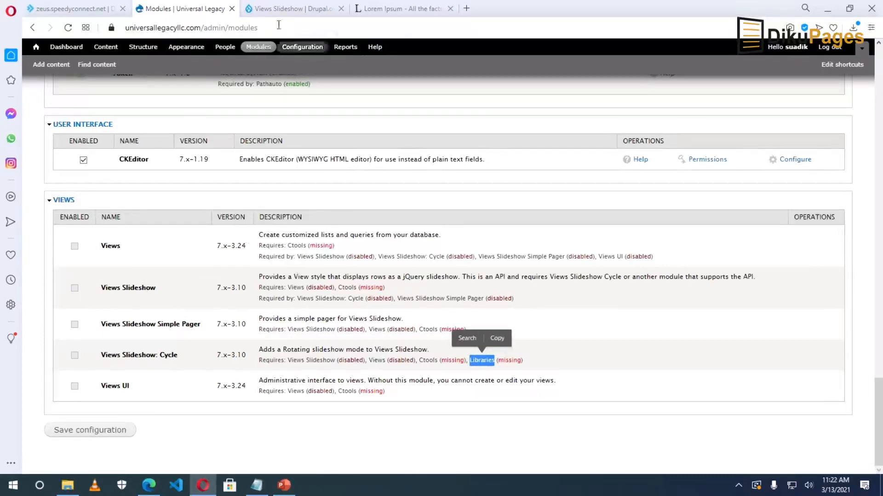
pyautogui.click(290, 8)
# Search drupal.org for ctools and open the Chaos Tool Suite (ctools) project page.
pyautogui.click(878, 65)
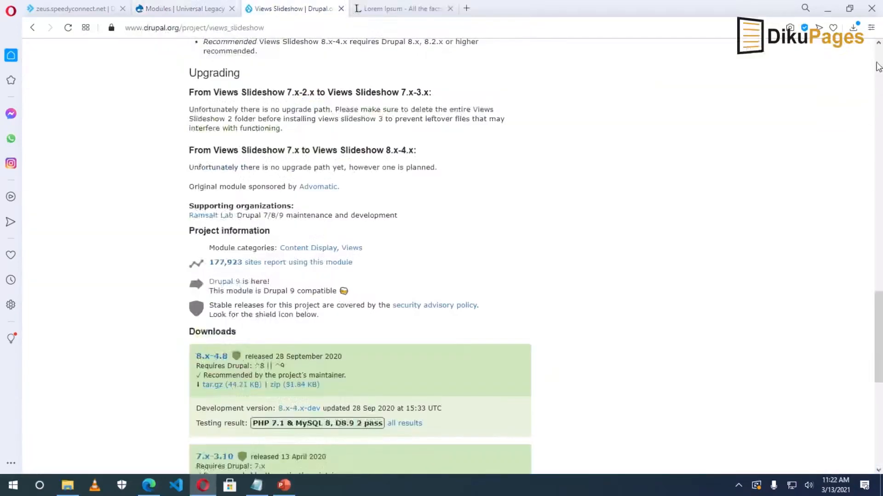
pyautogui.click(656, 60)
pyautogui.write('c')
pyautogui.write('too')
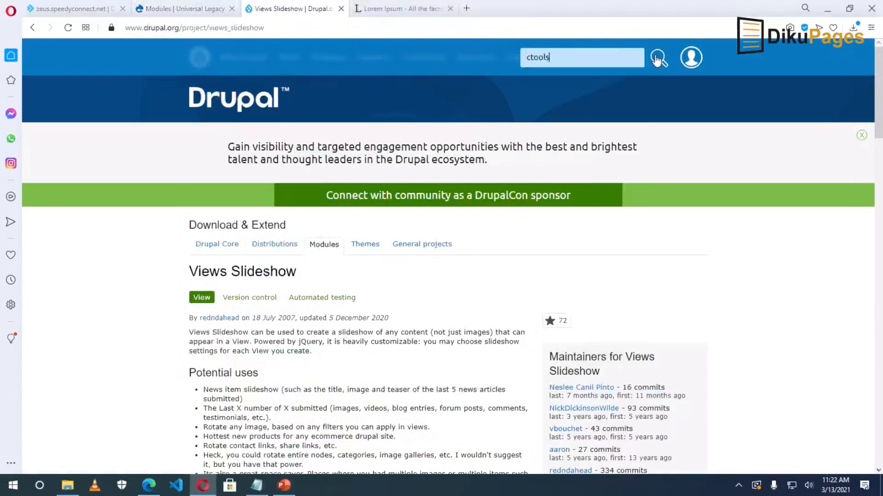
pyautogui.click(656, 60)
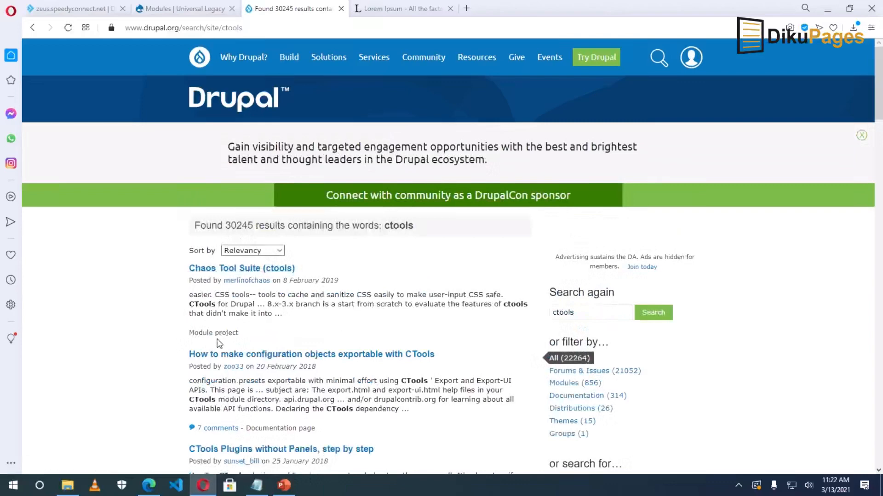
pyautogui.click(236, 270)
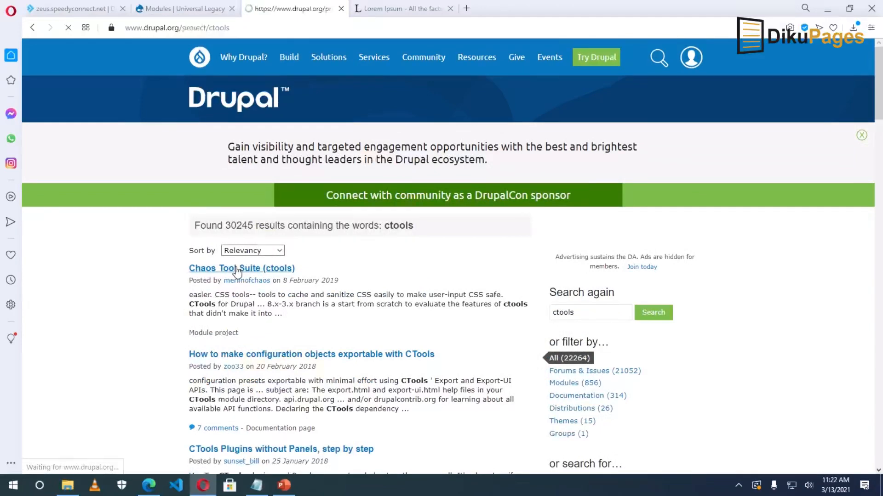
# Install ctools 7.x-1.19 on the site from its copied tar.gz link.
pyautogui.scroll(-20, 236, 272)
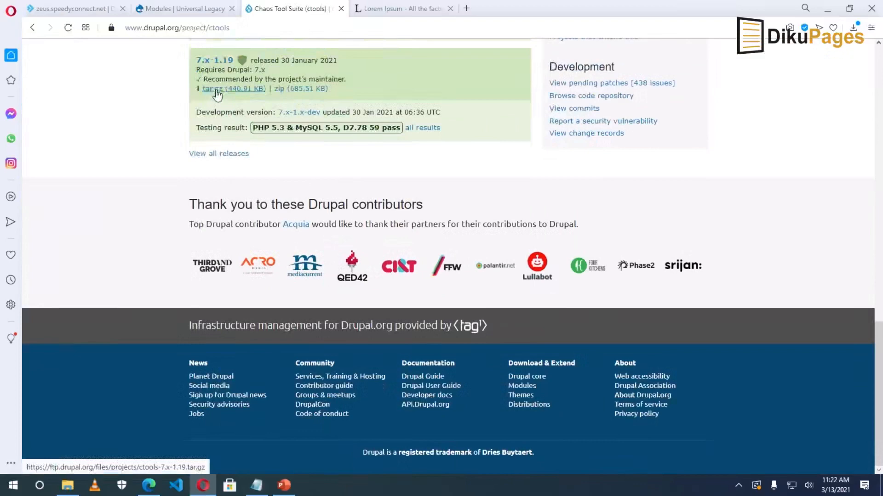
pyautogui.rightClick(215, 91)
pyautogui.click(255, 159)
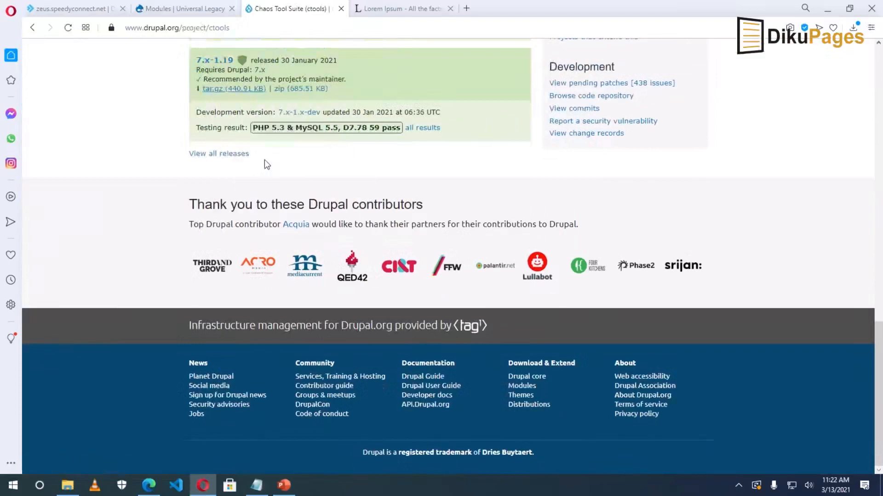
pyautogui.click(182, 8)
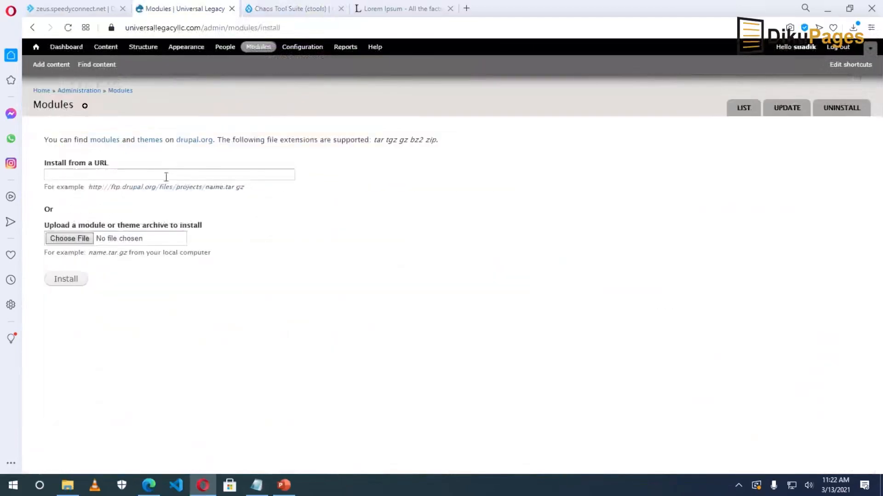
pyautogui.rightClick(166, 177)
pyautogui.click(184, 242)
pyautogui.click(66, 279)
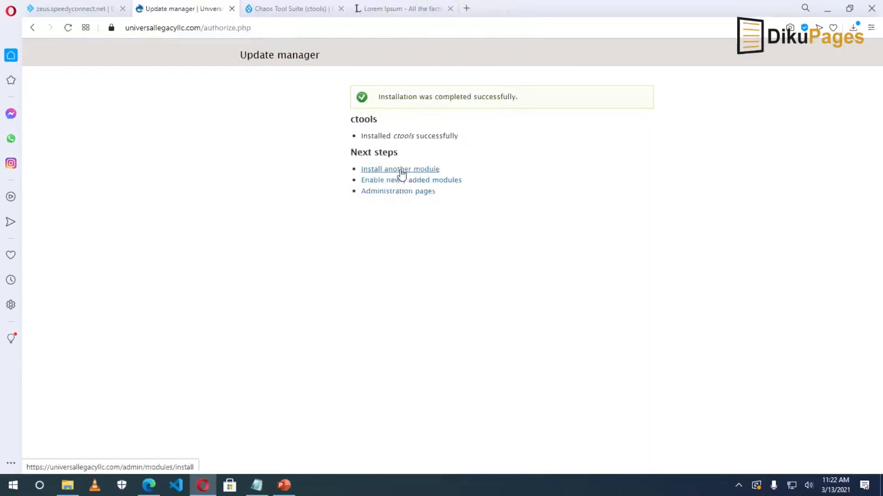
pyautogui.click(401, 170)
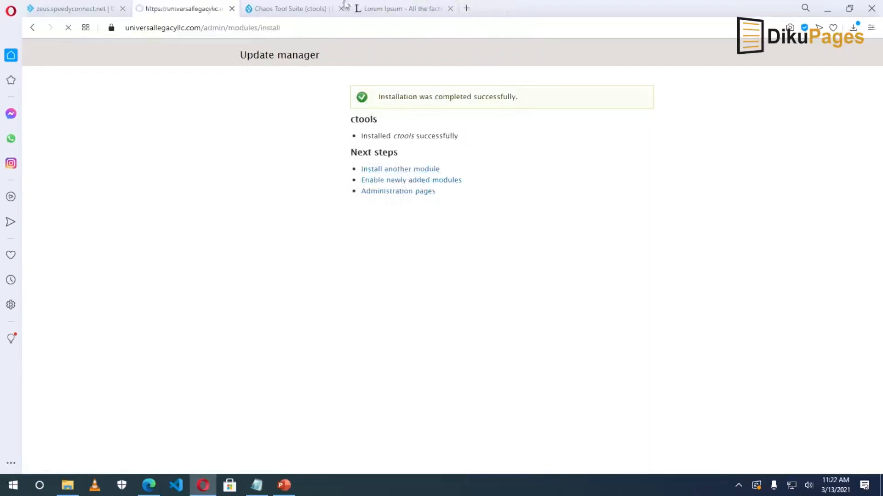
# Search drupal.org for 'libraries'.
pyautogui.click(282, 8)
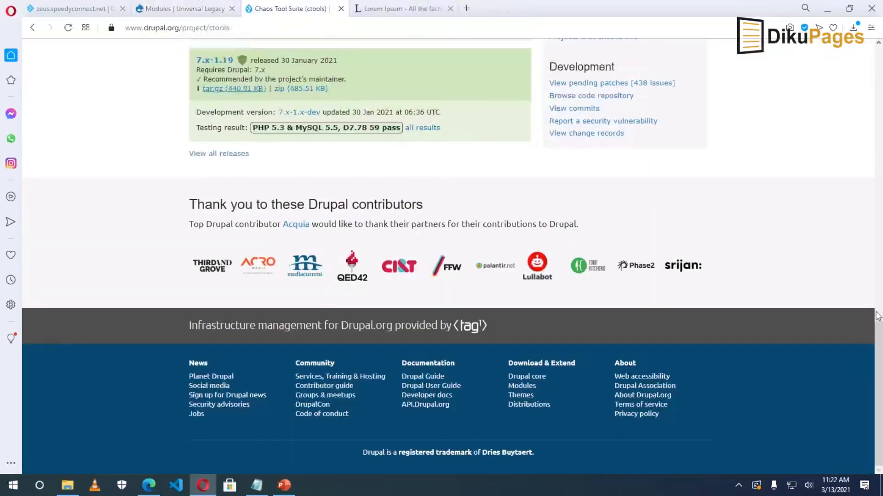
pyautogui.moveTo(878, 391); pyautogui.dragTo(878, 115)
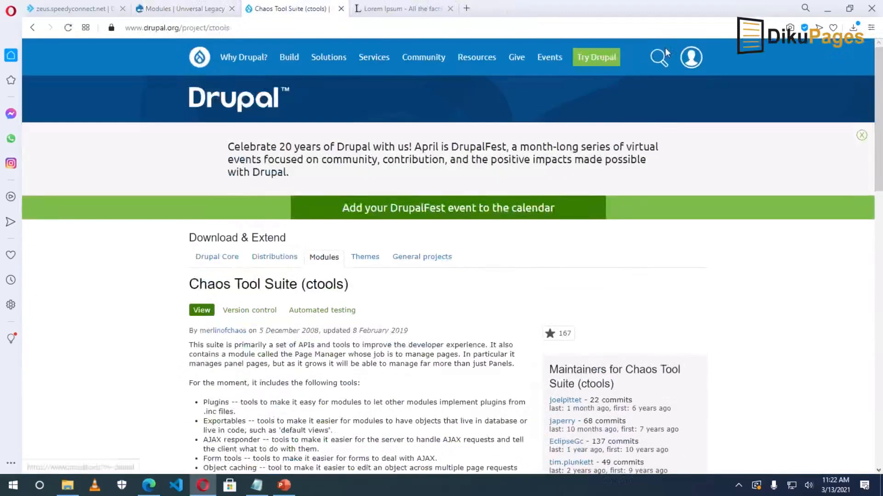
pyautogui.click(659, 58)
pyautogui.write('l')
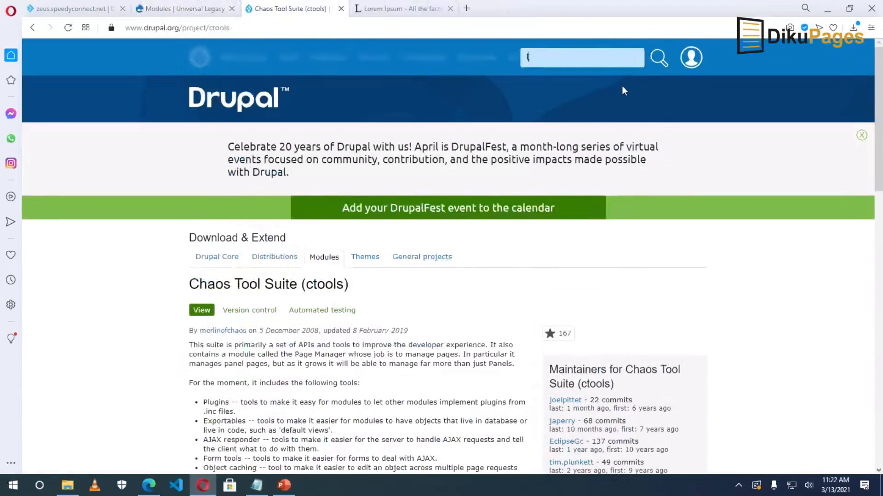
pyautogui.write('ibraries')
pyautogui.press('Return')
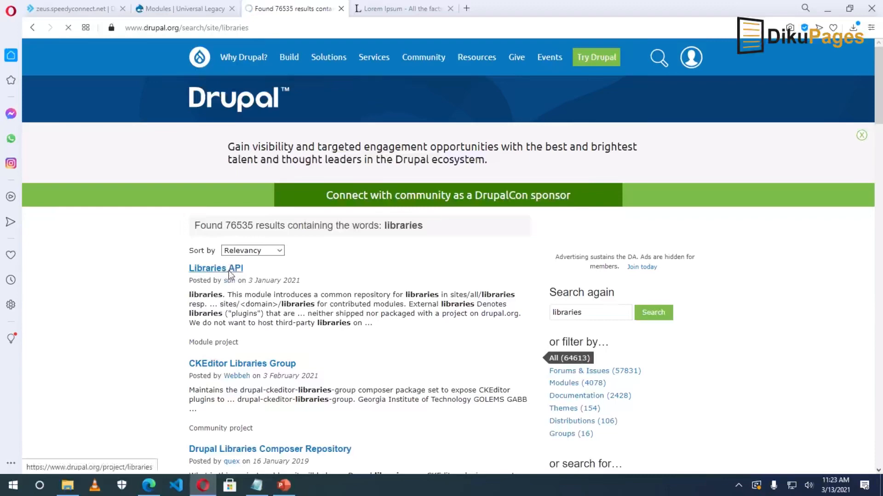
# Open the Libraries API project page and copy a tar.gz download link.
pyautogui.click(229, 270)
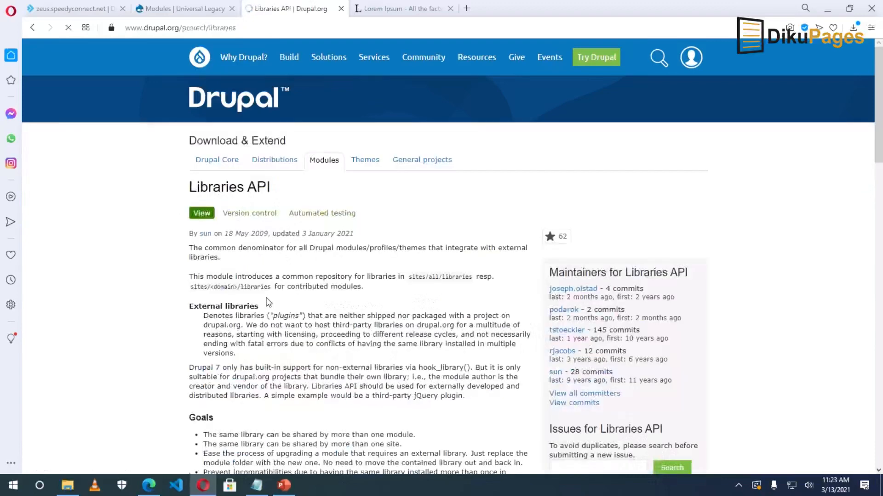
pyautogui.scroll(-15, 267, 294)
pyautogui.scroll(2, 228, 245)
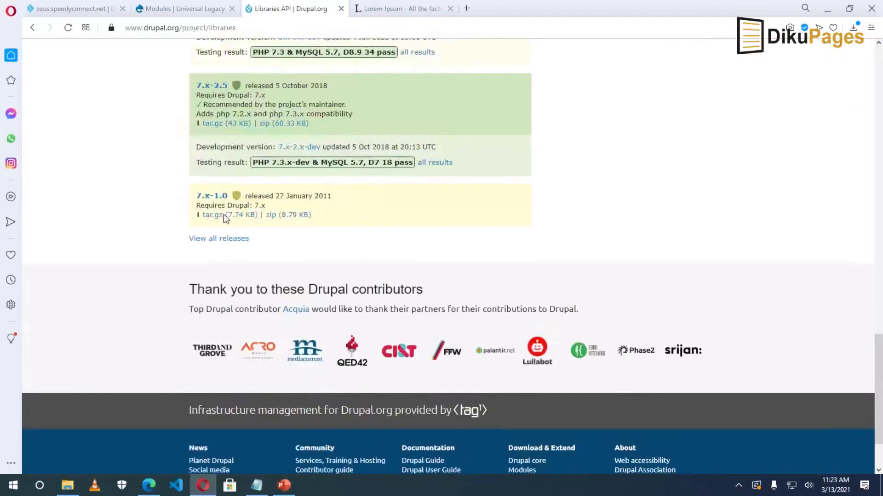
pyautogui.rightClick(217, 124)
pyautogui.click(264, 198)
# Install Libraries API on the site from the pasted link and proceed to enable the newly added modules.
pyautogui.click(182, 9)
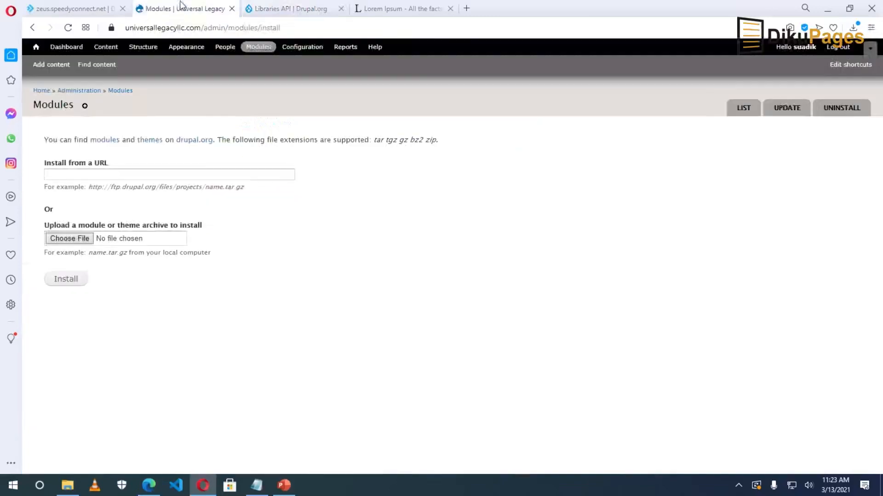
pyautogui.rightClick(178, 174)
pyautogui.click(199, 261)
pyautogui.press('Return')
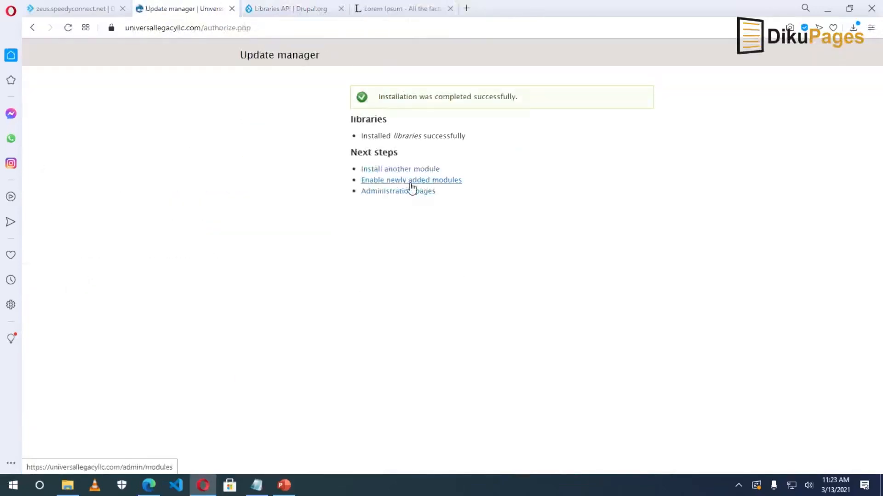
pyautogui.click(411, 185)
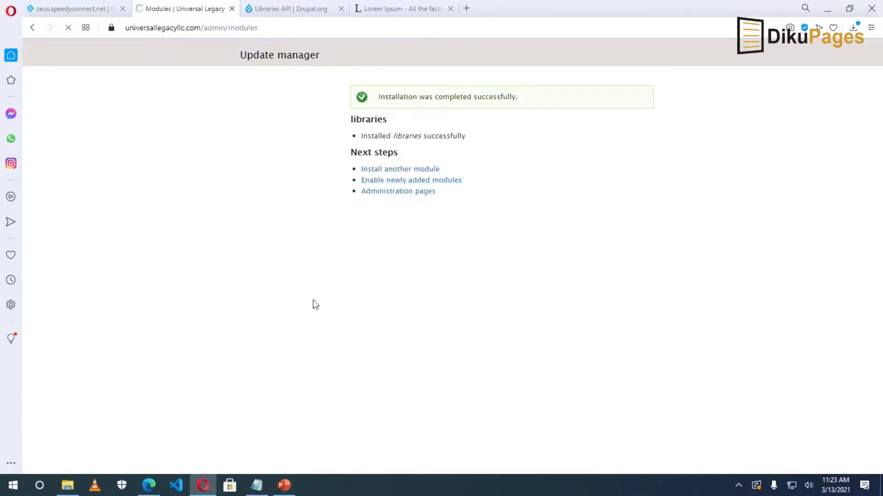
# Tick Views, Views Slideshow, Simple Pager, Cycle and Views UI, then save the module configuration.
pyautogui.scroll(-20, 315, 305)
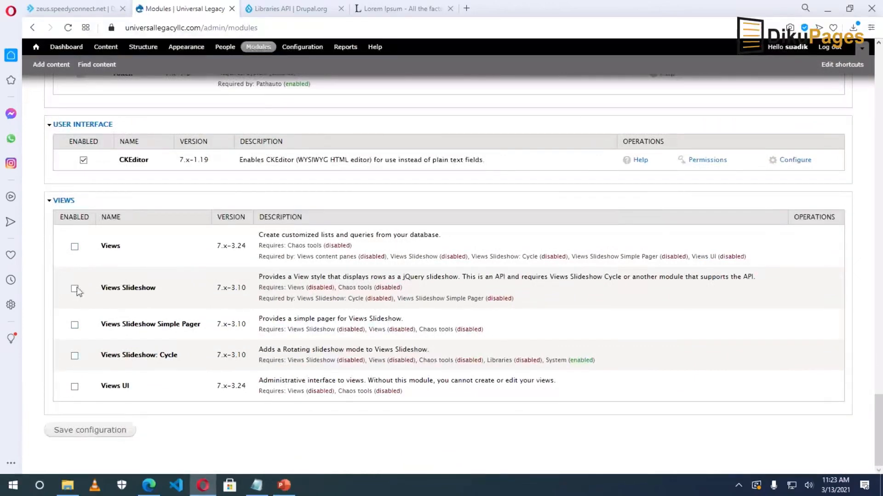
pyautogui.click(75, 246)
pyautogui.click(75, 288)
pyautogui.click(74, 325)
pyautogui.click(75, 356)
pyautogui.click(75, 386)
pyautogui.click(86, 433)
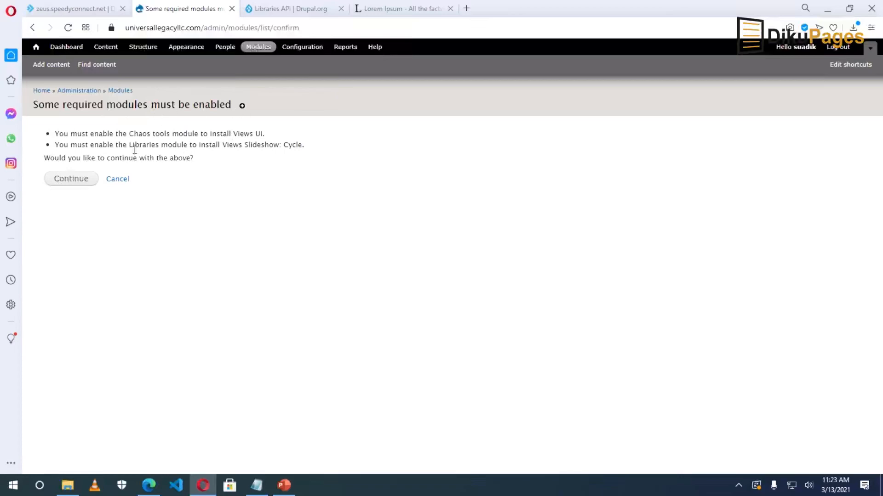
# Confirm enabling the required Chaos tools module alongside the selected modules.
pyautogui.moveTo(132, 133); pyautogui.dragTo(171, 133)
pyautogui.click(170, 132)
pyautogui.moveTo(46, 158); pyautogui.dragTo(213, 161)
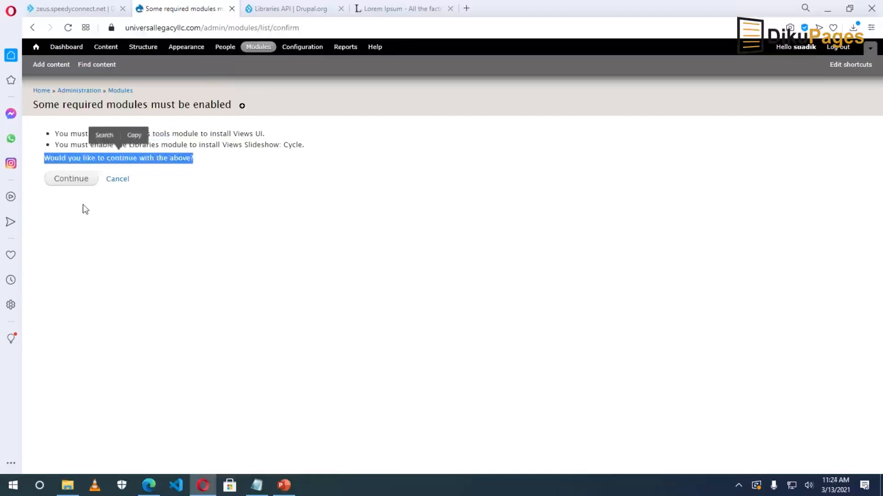
pyautogui.click(75, 179)
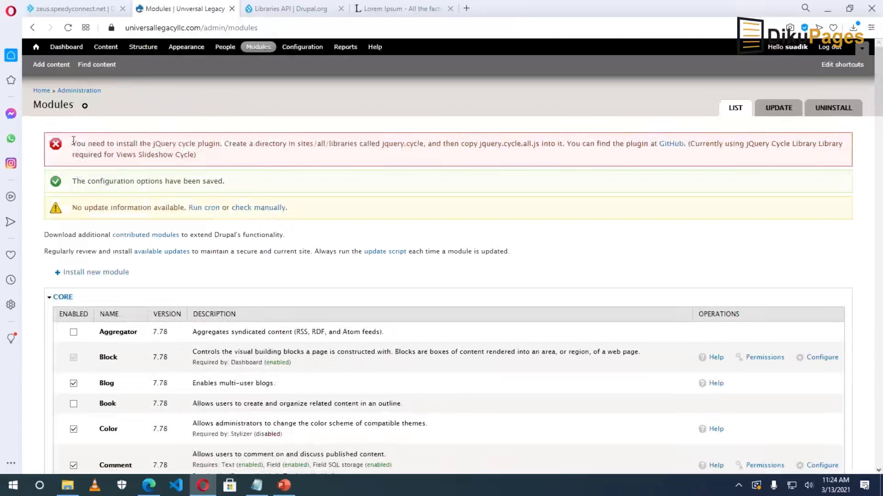
# Read through the error reporting the missing jQuery Cycle plugin.
pyautogui.moveTo(74, 139); pyautogui.dragTo(202, 156)
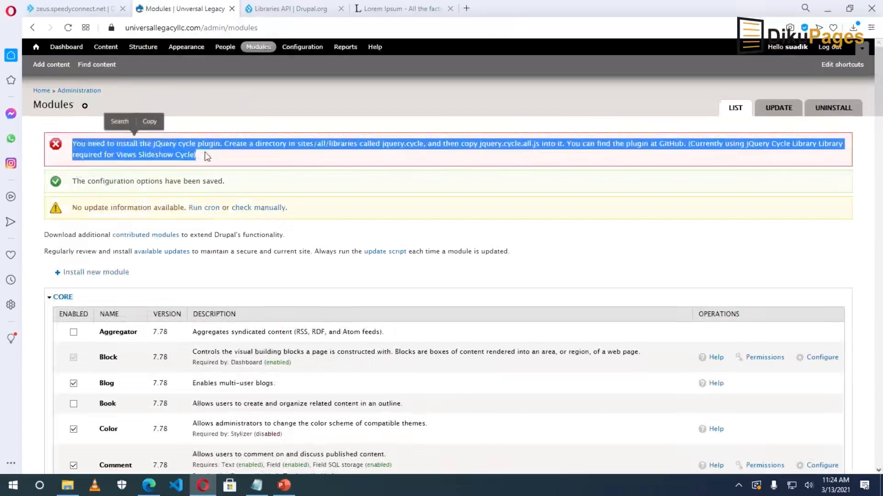
pyautogui.click(209, 165)
pyautogui.scroll(-15, 205, 240)
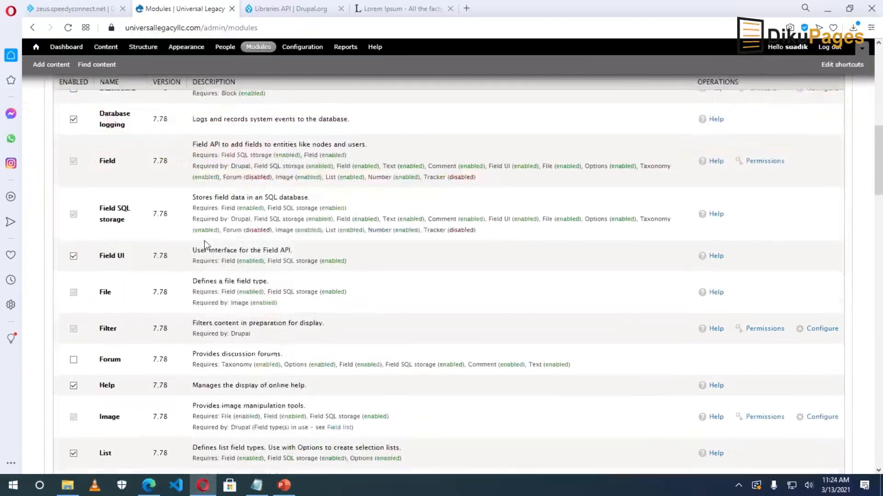
pyautogui.scroll(-9, 205, 241)
pyautogui.scroll(4, 204, 240)
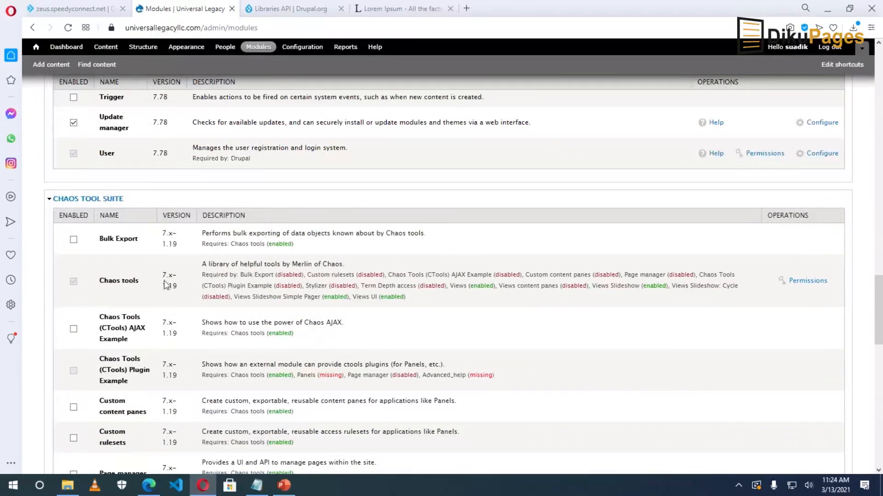
pyautogui.scroll(20, 166, 284)
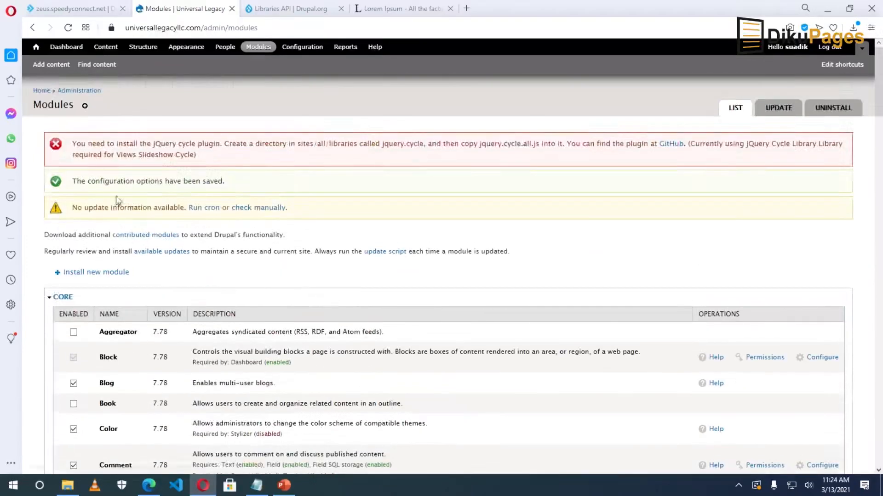
pyautogui.moveTo(74, 147); pyautogui.dragTo(222, 158)
pyautogui.click(102, 155)
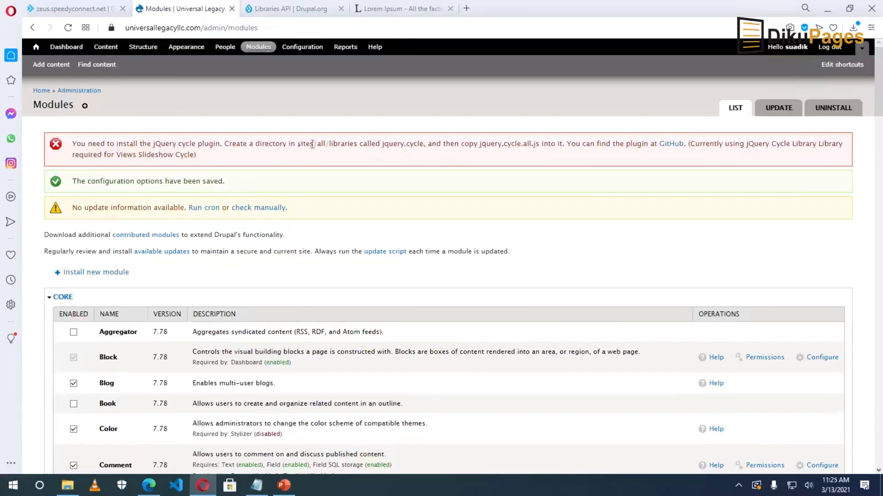
# Highlight the sites/all/libraries path, jquery.cycle folder and jquery.cycle.all.js file name in the error.
pyautogui.moveTo(298, 144); pyautogui.dragTo(353, 145)
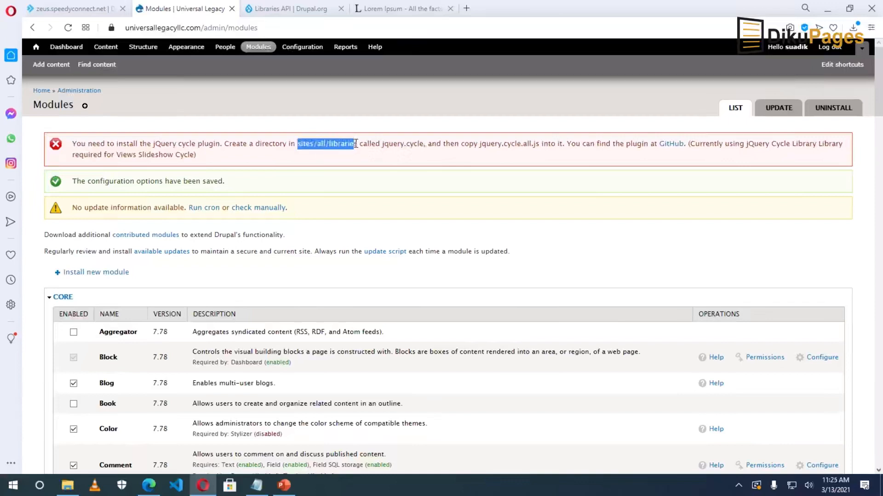
pyautogui.moveTo(357, 145); pyautogui.dragTo(358, 145)
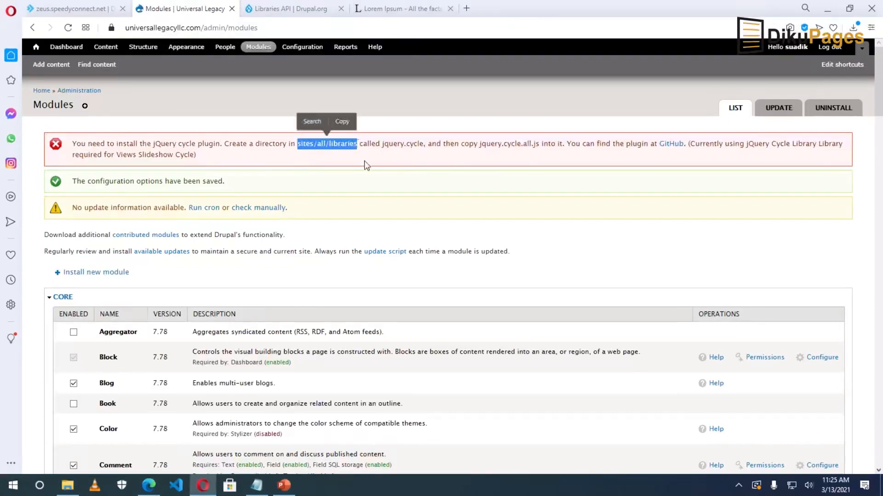
pyautogui.click(364, 161)
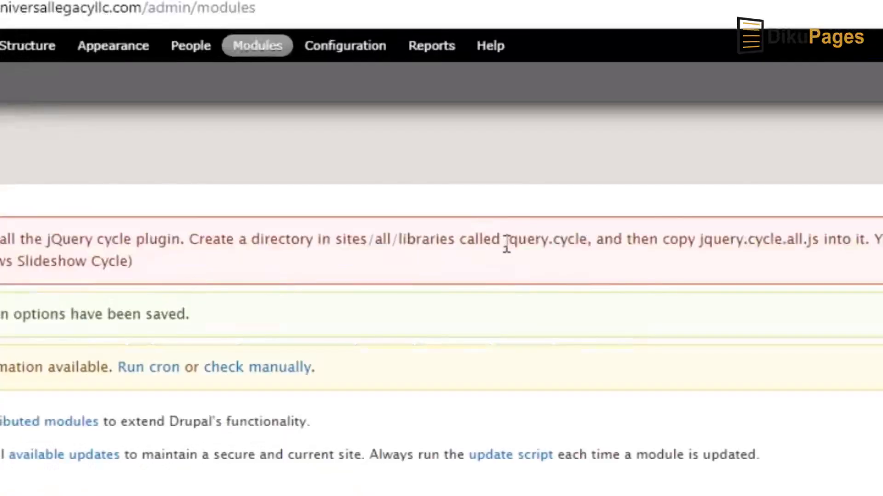
pyautogui.moveTo(504, 243); pyautogui.dragTo(591, 244)
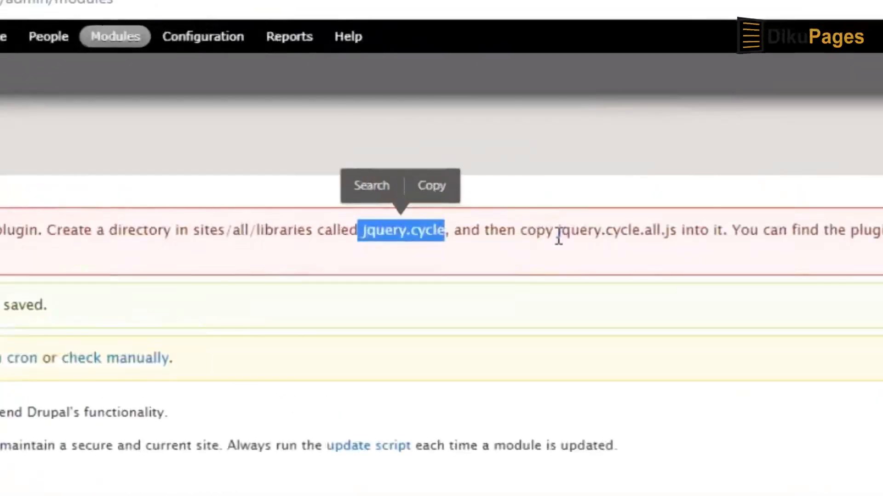
pyautogui.moveTo(700, 239); pyautogui.dragTo(776, 234)
pyautogui.moveTo(633, 225); pyautogui.dragTo(679, 231)
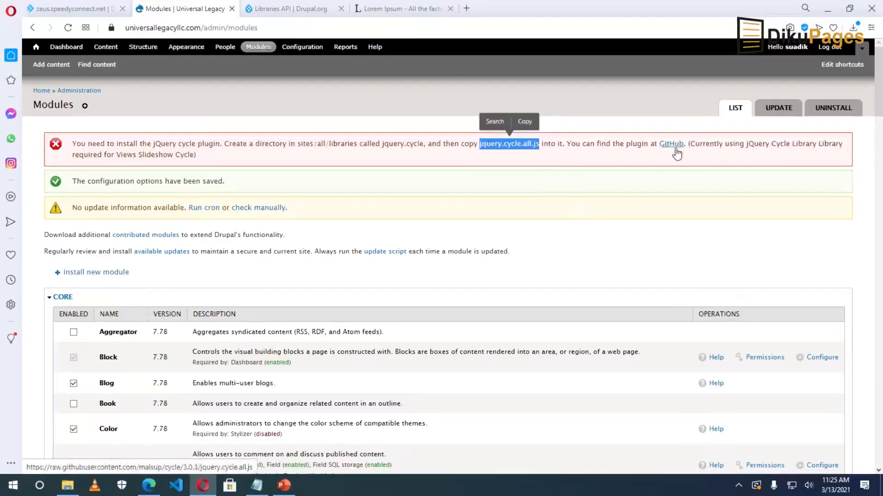
pyautogui.click(653, 184)
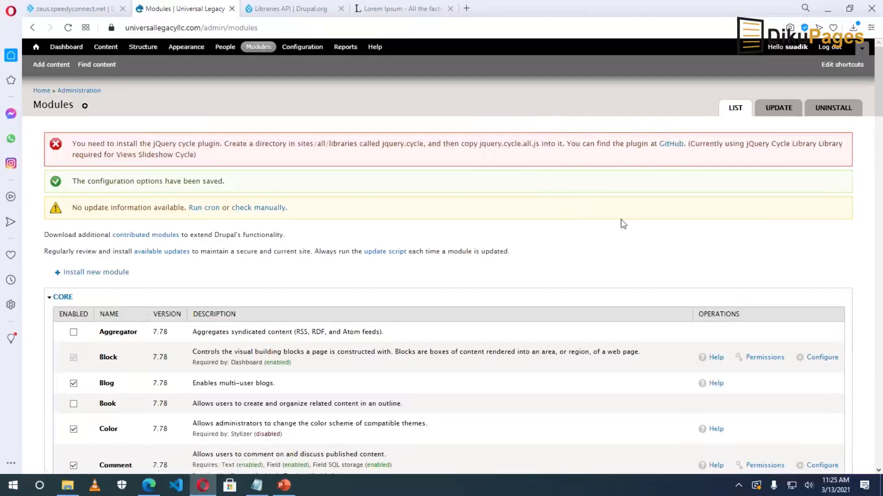
# Open the jQuery Cycle plugin source on GitHub and copy all of it.
pyautogui.click(670, 145)
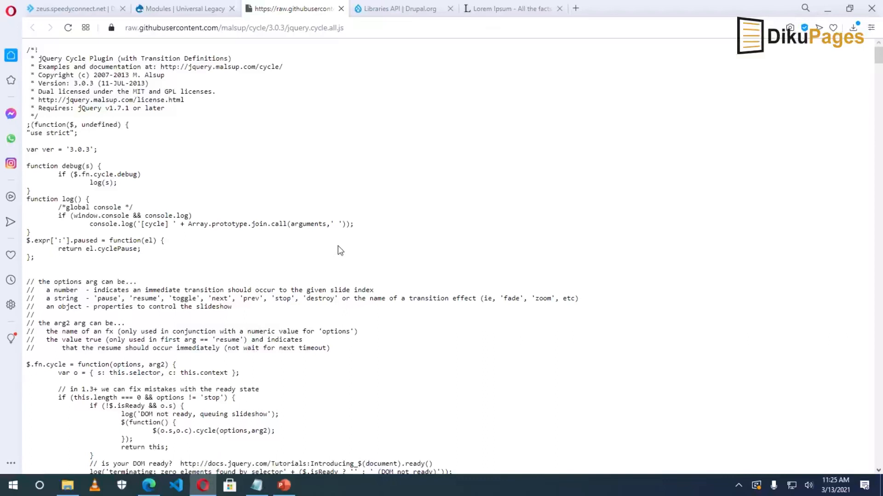
pyautogui.hotkey('ctrl', 'a')
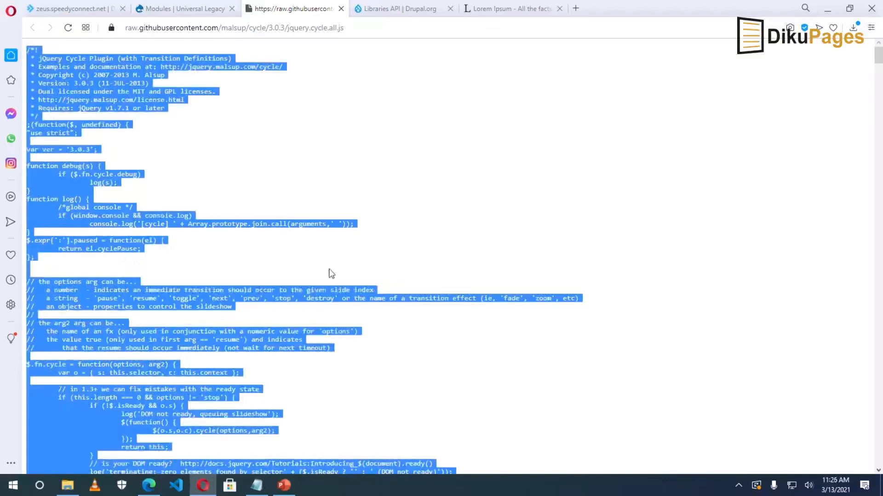
pyautogui.rightClick(110, 82)
pyautogui.click(156, 126)
pyautogui.moveTo(260, 493)
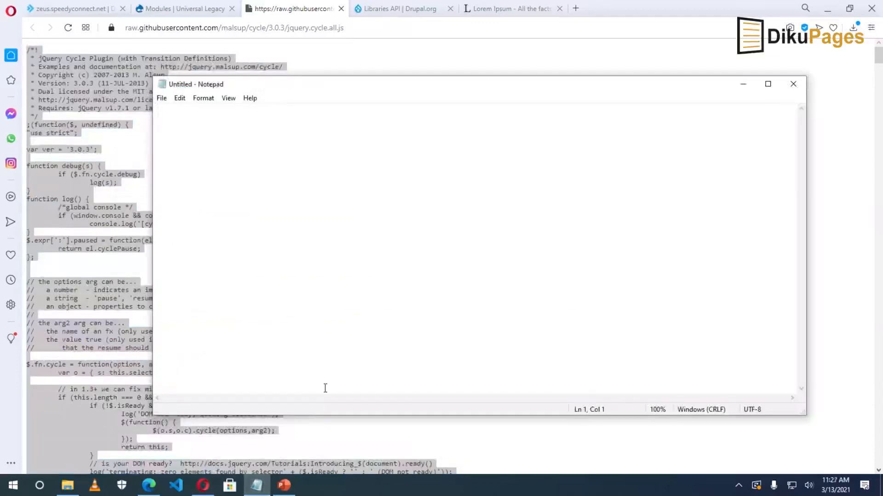
# Paste the jQuery Cycle source into the blank Notepad document and start saving it.
pyautogui.rightClick(240, 158)
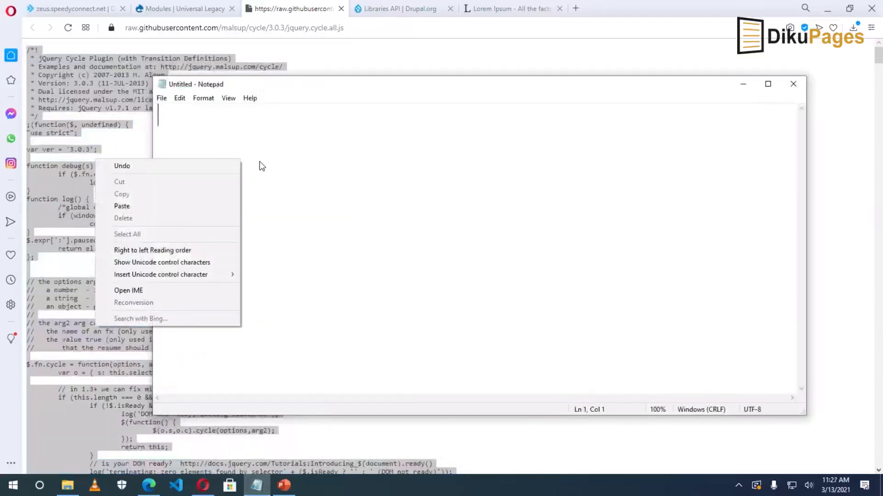
pyautogui.click(134, 206)
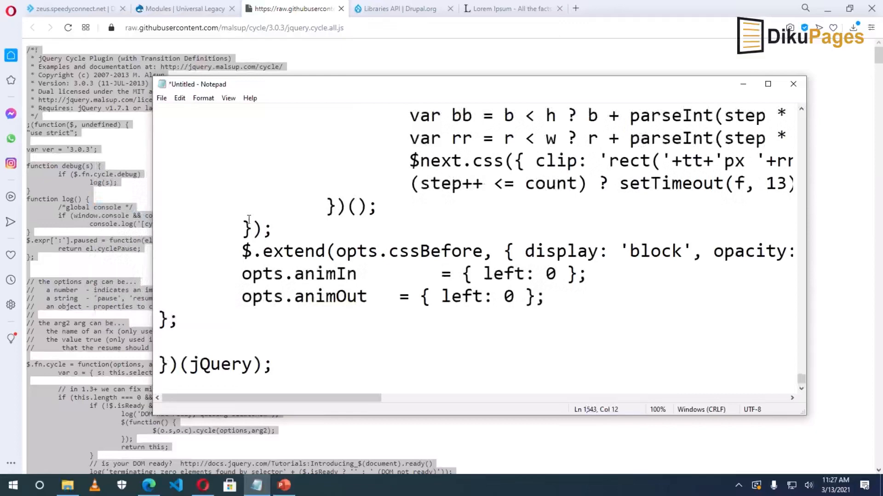
pyautogui.click(162, 98)
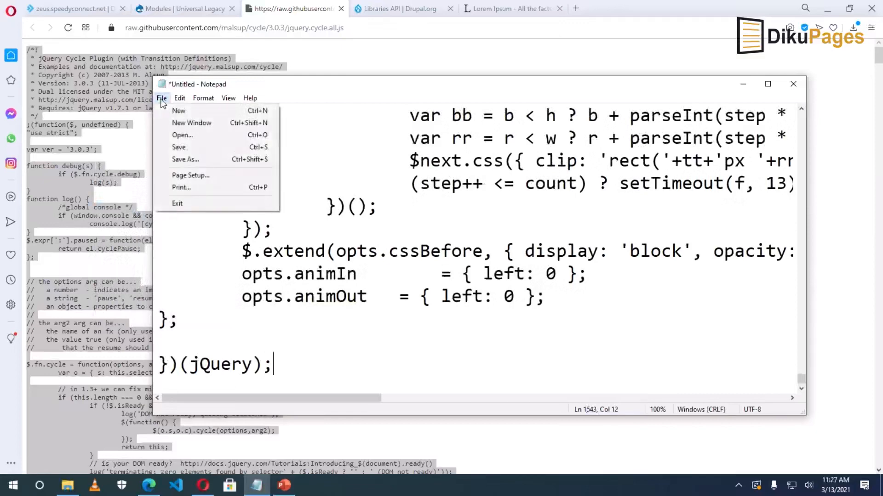
pyautogui.click(187, 160)
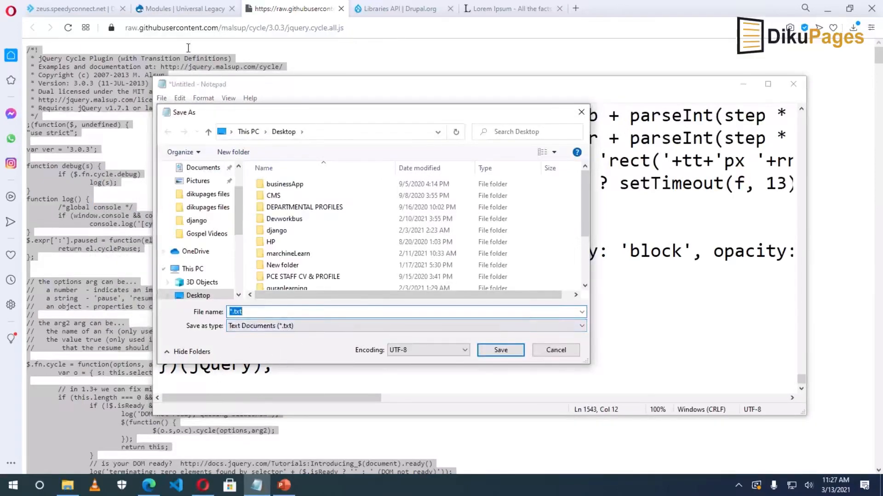
# Copy the jquery.cycle.all.js file name from the Drupal error message.
pyautogui.click(186, 9)
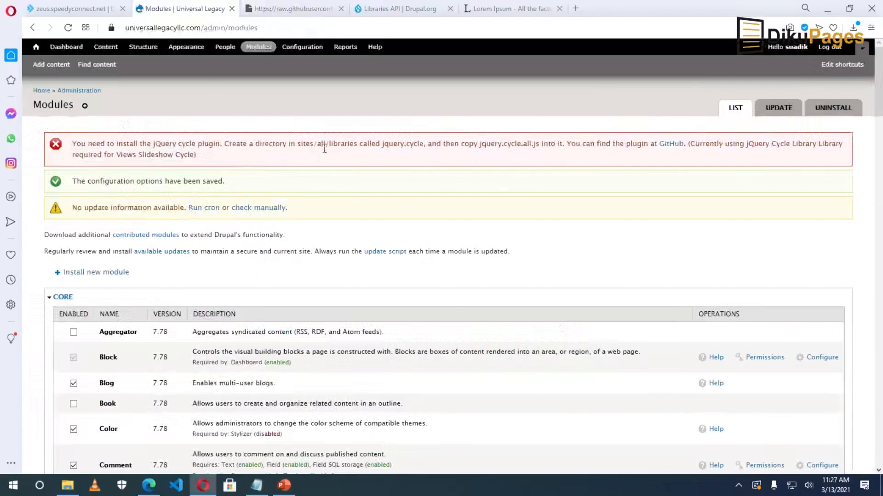
pyautogui.moveTo(479, 143); pyautogui.dragTo(487, 144)
pyautogui.click(486, 145)
pyautogui.moveTo(488, 145); pyautogui.dragTo(532, 143)
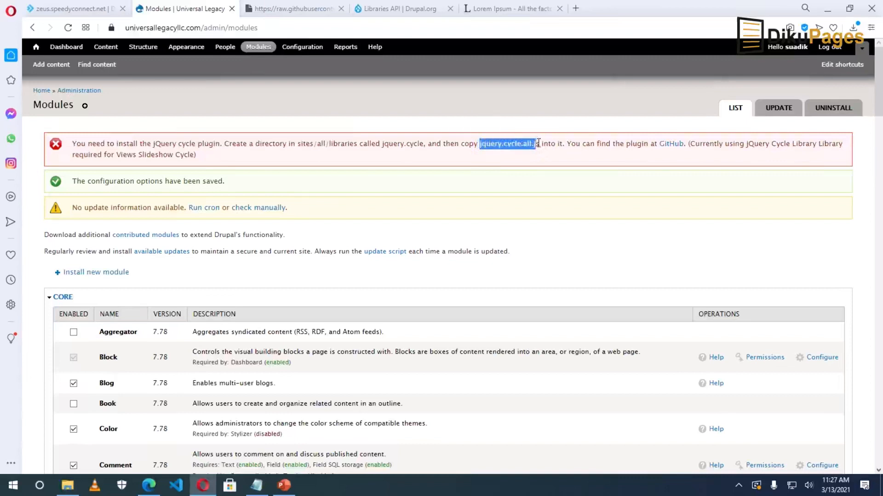
pyautogui.moveTo(540, 143); pyautogui.dragTo(539, 144)
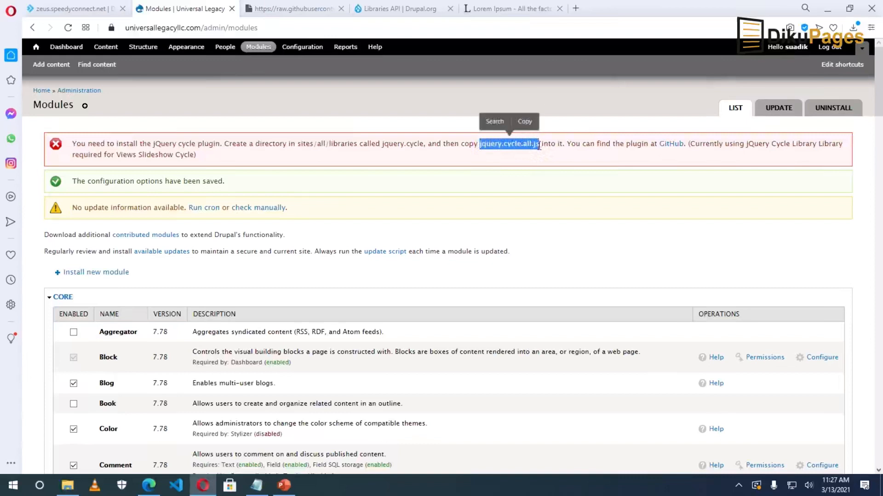
pyautogui.rightClick(511, 144)
pyautogui.click(548, 189)
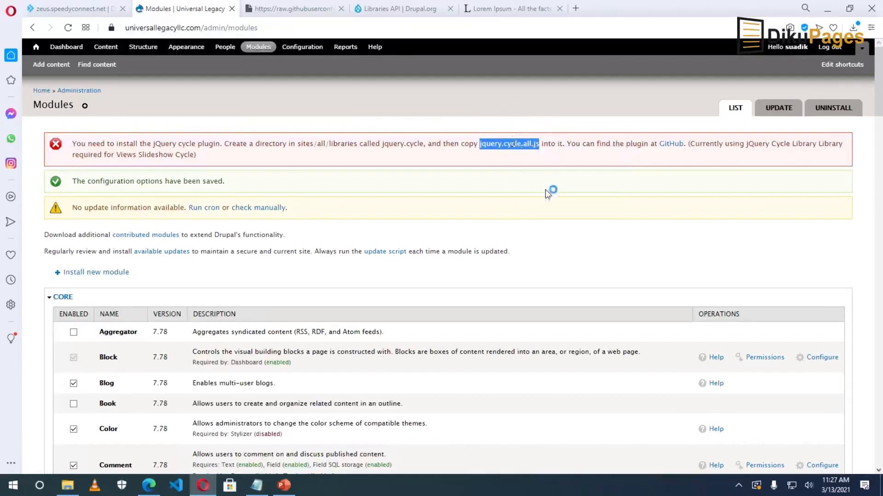
# Save the note as jquery.cycle.all.js with type All Files in Downloads, then close Notepad.
pyautogui.click(256, 484)
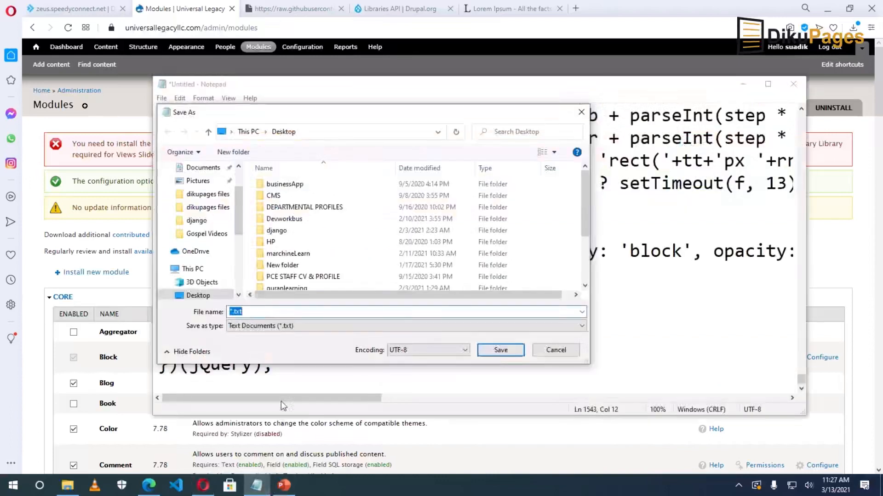
pyautogui.rightClick(271, 312)
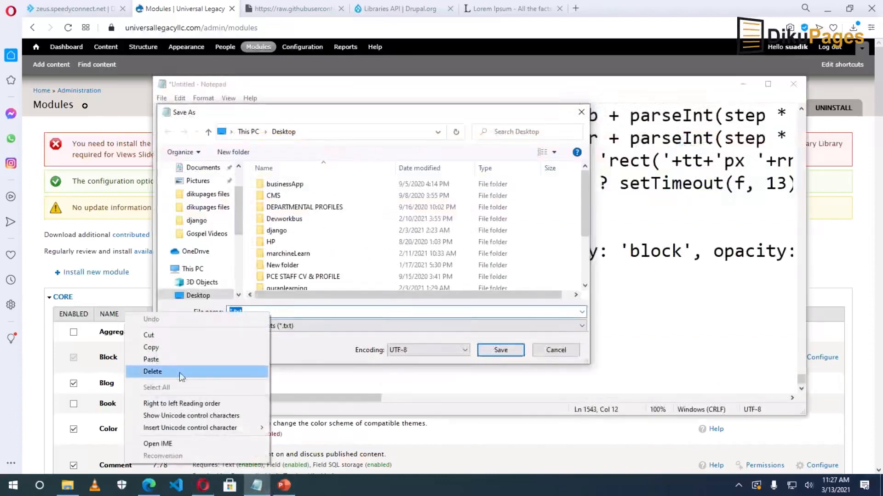
pyautogui.click(181, 361)
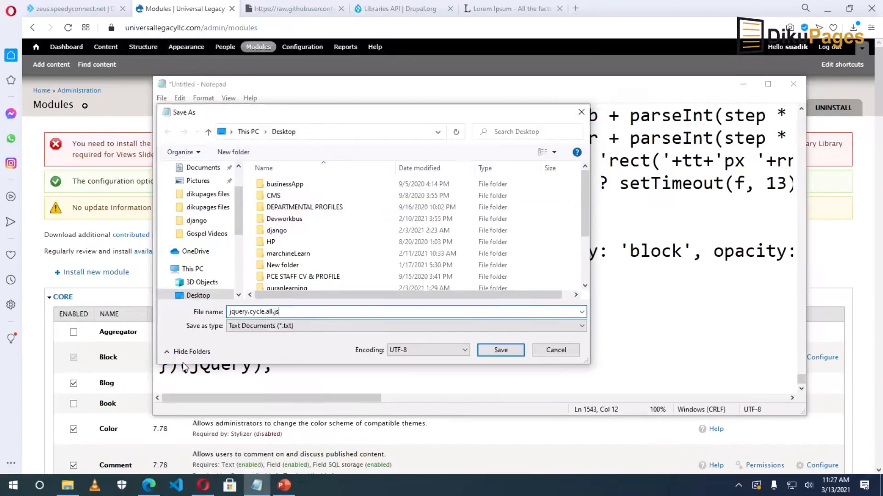
pyautogui.click(244, 325)
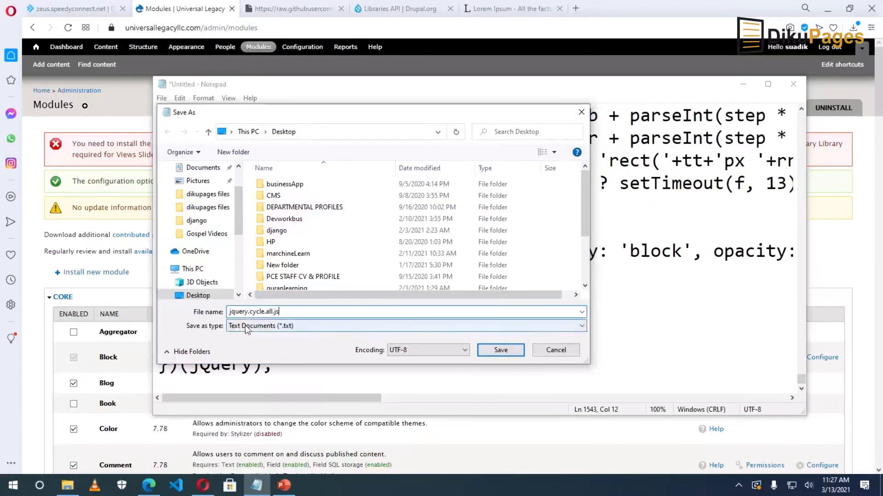
pyautogui.click(245, 334)
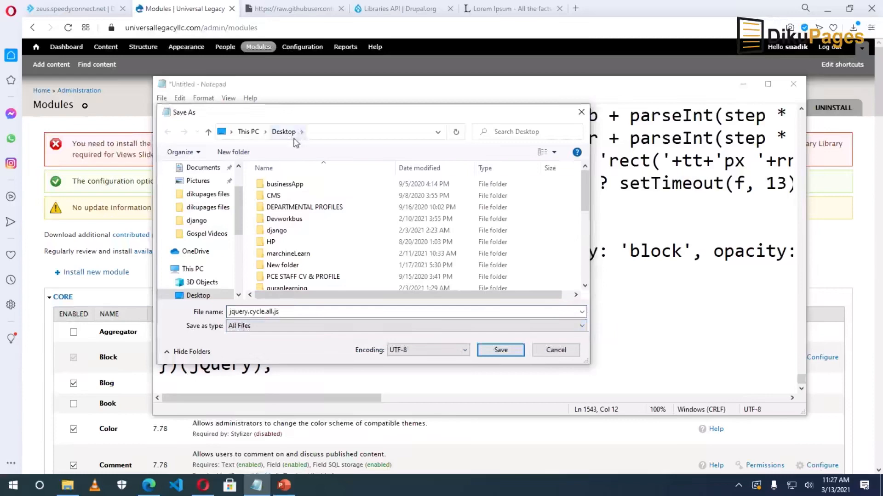
pyautogui.scroll(2, 212, 207)
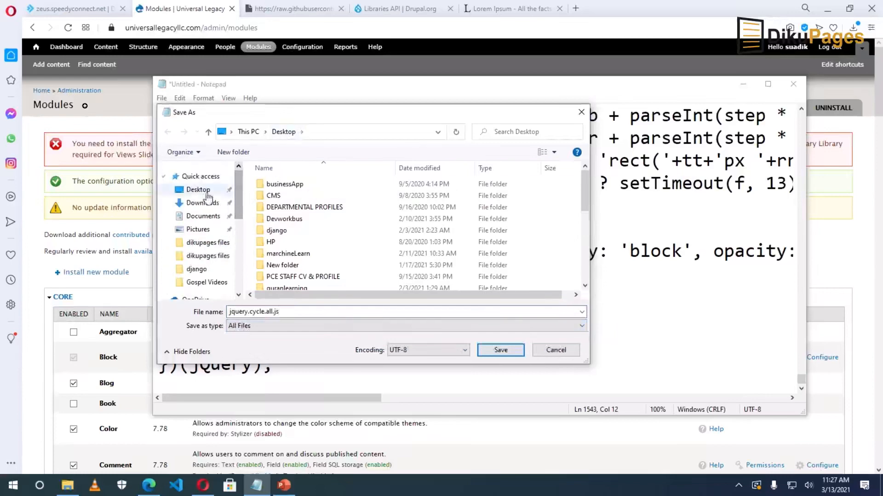
pyautogui.click(202, 206)
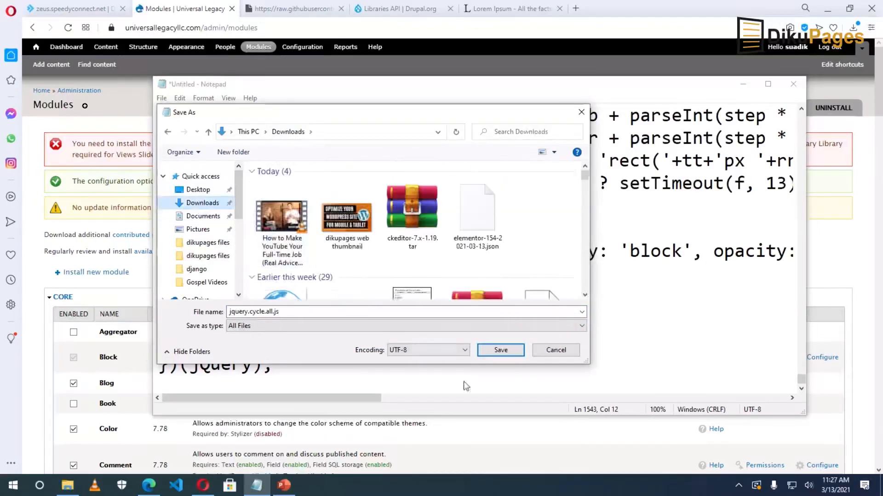
pyautogui.click(500, 350)
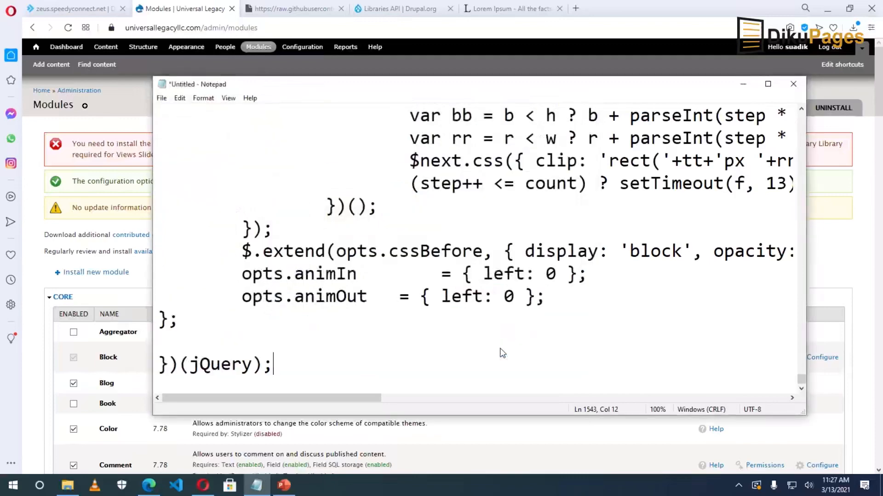
pyautogui.hotkey('alt', 'F4')
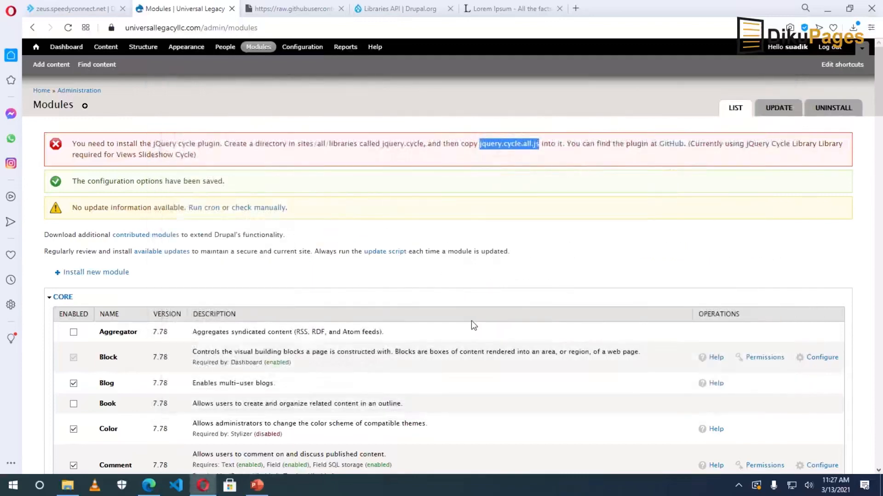
# Open the DirectAdmin File Manager and enter the public_html folder.
pyautogui.moveTo(383, 143); pyautogui.dragTo(423, 144)
pyautogui.moveTo(357, 144); pyautogui.dragTo(295, 144)
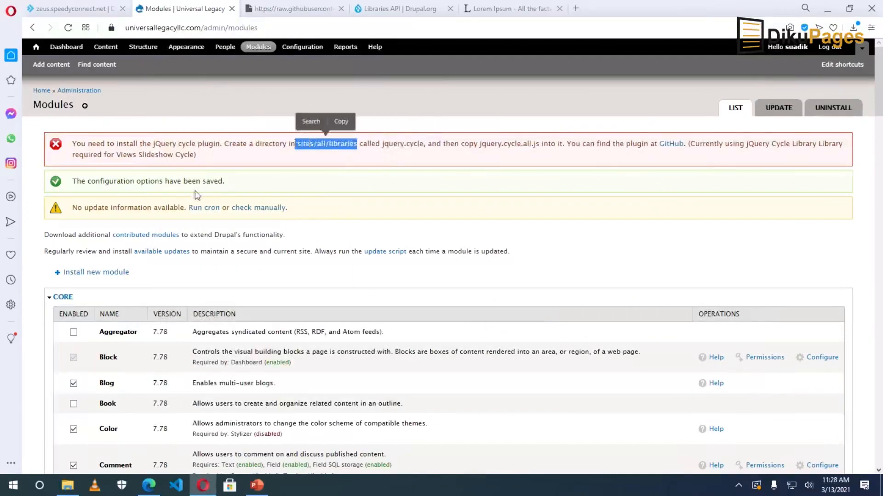
pyautogui.click(69, 9)
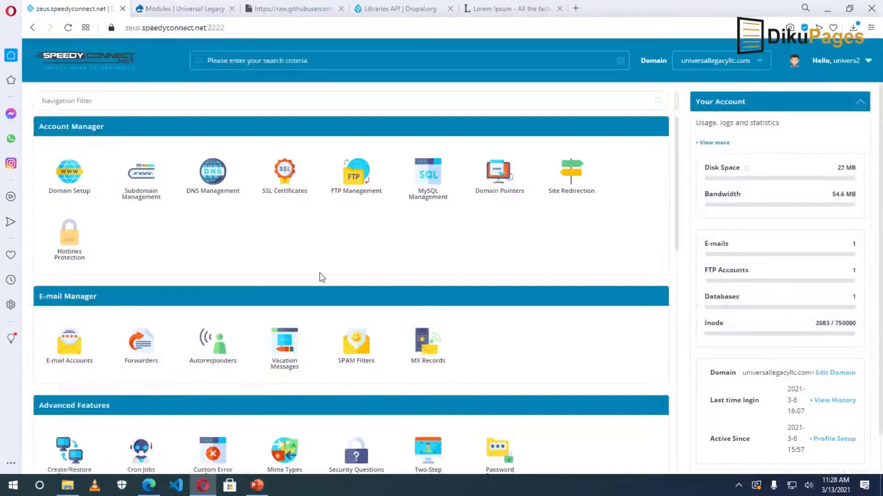
pyautogui.scroll(-2, 289, 271)
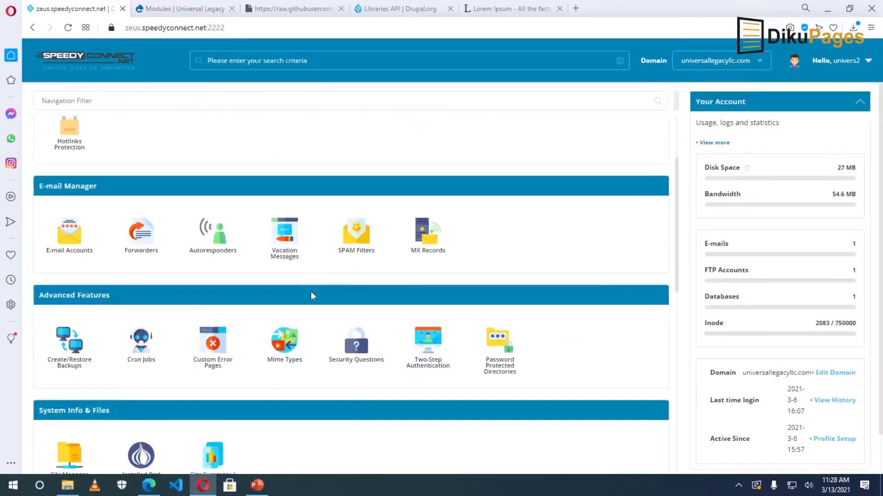
pyautogui.scroll(-3, 311, 291)
pyautogui.click(69, 301)
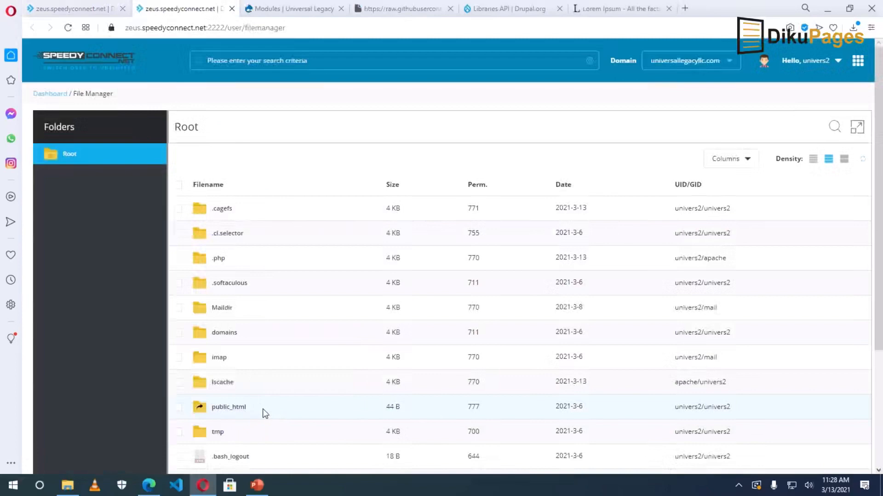
pyautogui.rightClick(235, 409)
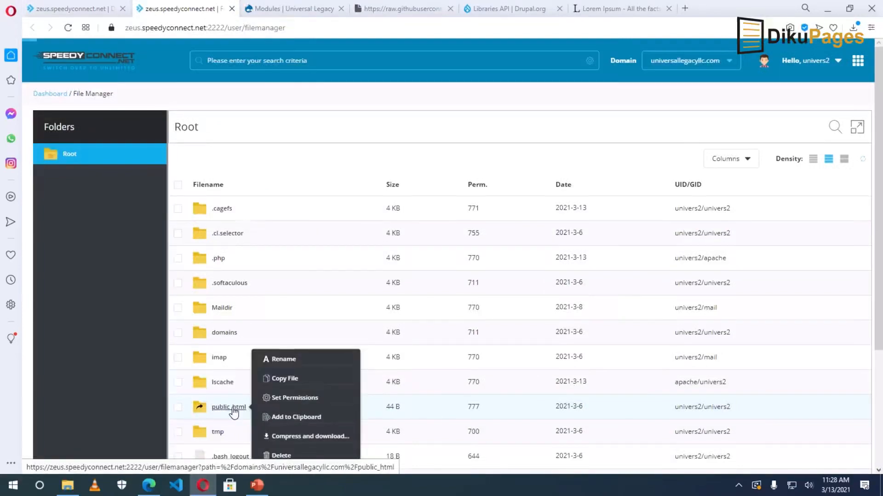
pyautogui.click(233, 408)
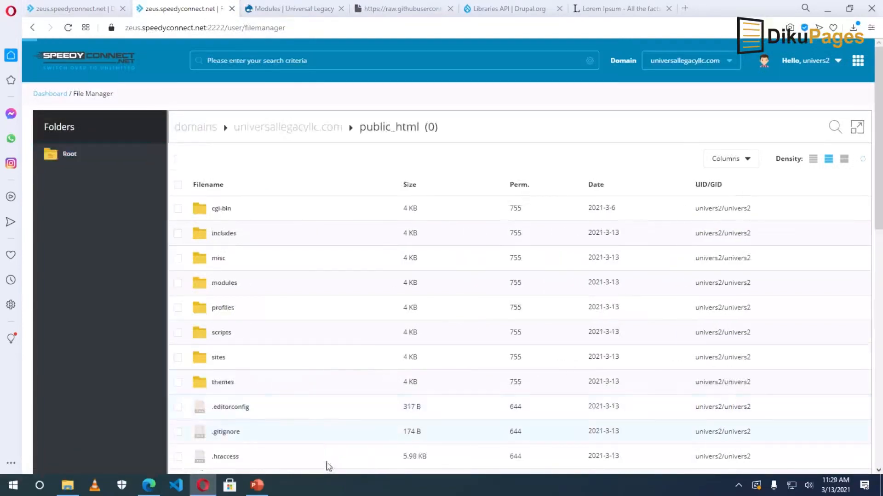
# Navigate into sites/all/libraries in the File Manager.
pyautogui.click(275, 9)
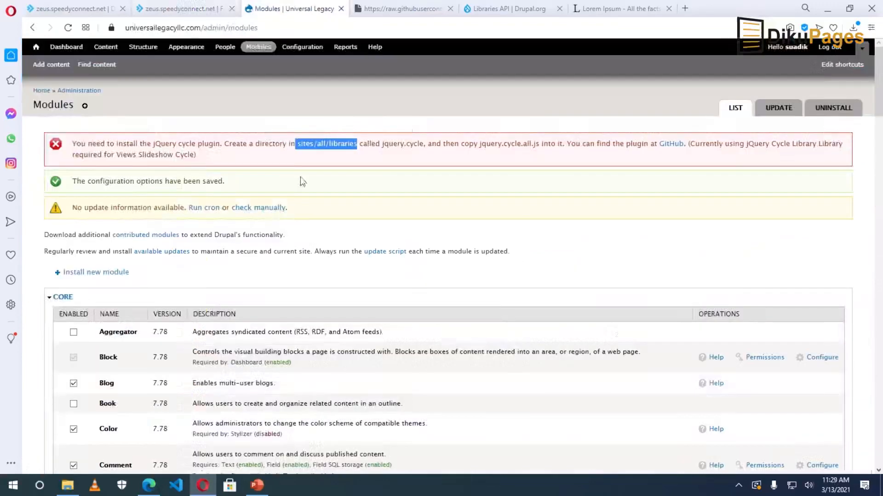
pyautogui.doubleClick(304, 145)
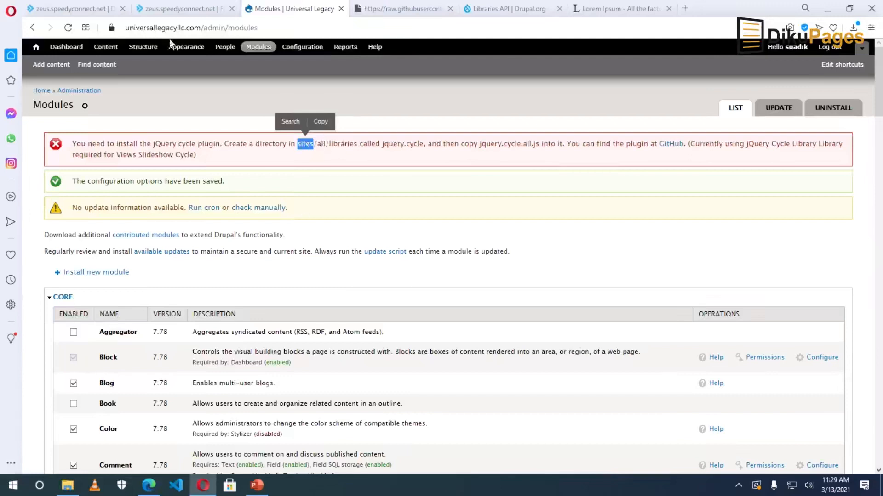
pyautogui.click(169, 9)
pyautogui.rightClick(226, 358)
pyautogui.rightClick(220, 363)
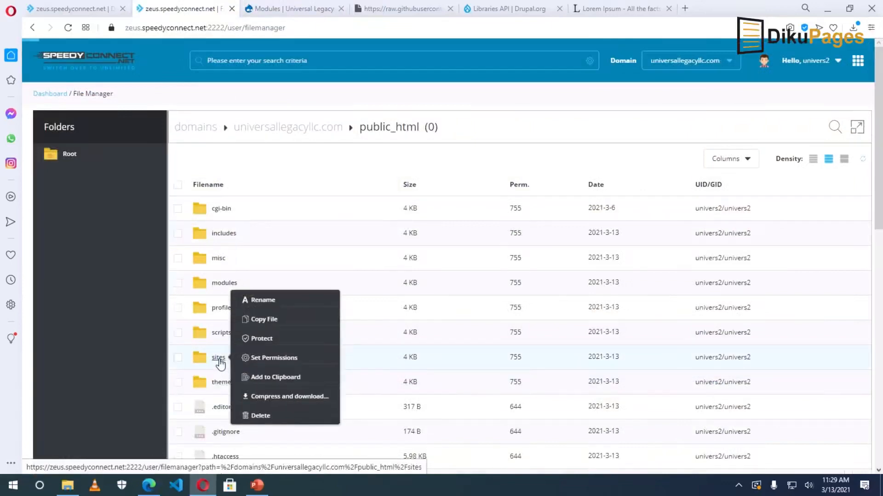
pyautogui.click(220, 363)
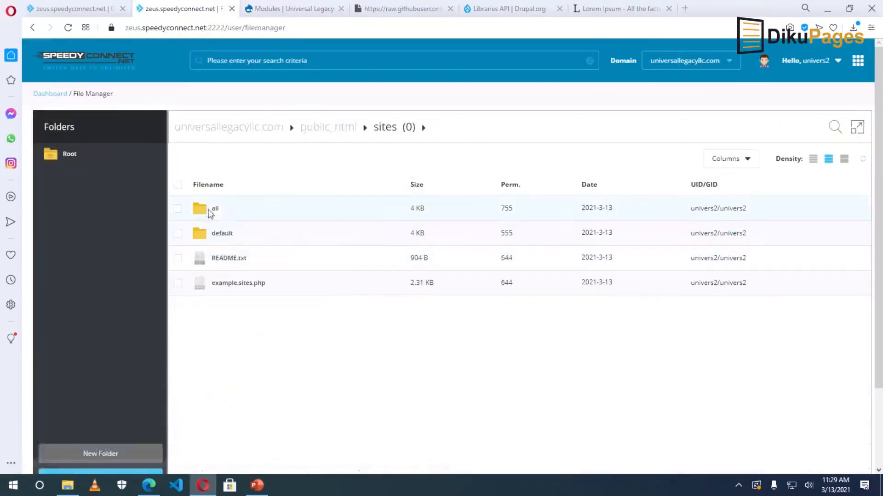
pyautogui.rightClick(214, 210)
pyautogui.click(216, 211)
pyautogui.rightClick(225, 230)
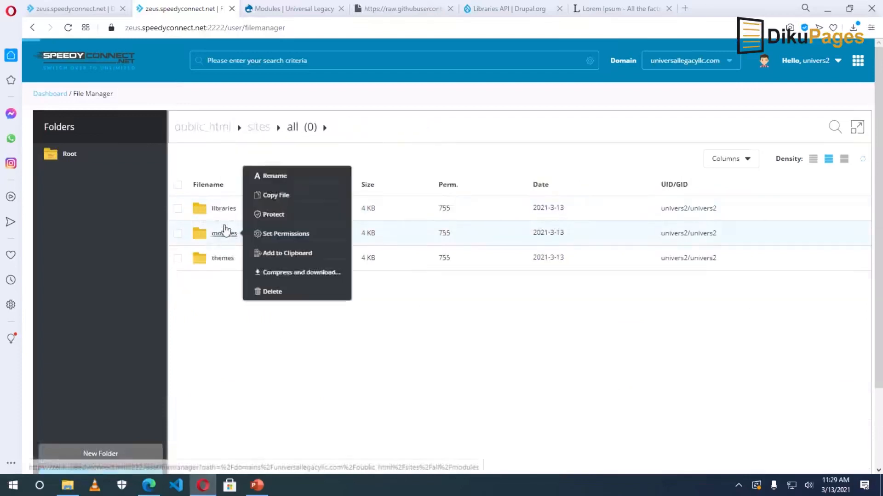
pyautogui.rightClick(221, 212)
pyautogui.click(274, 299)
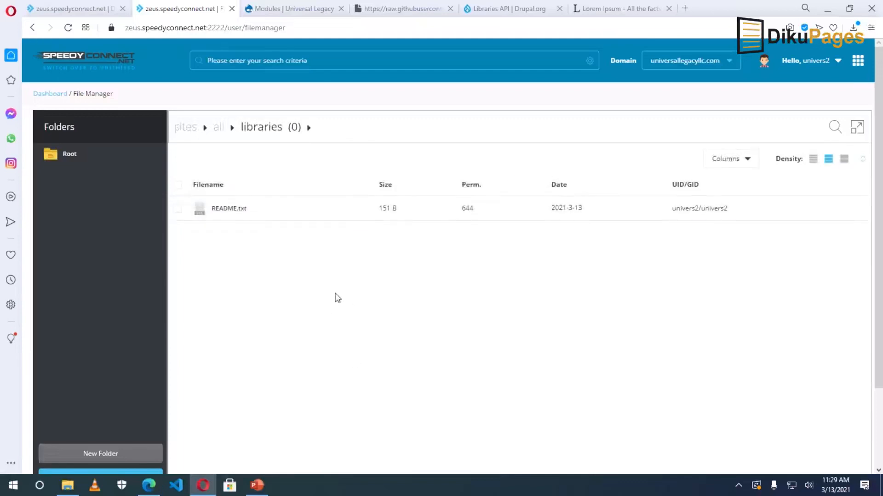
# Create a new folder named jquery.cycle inside libraries.
pyautogui.click(265, 9)
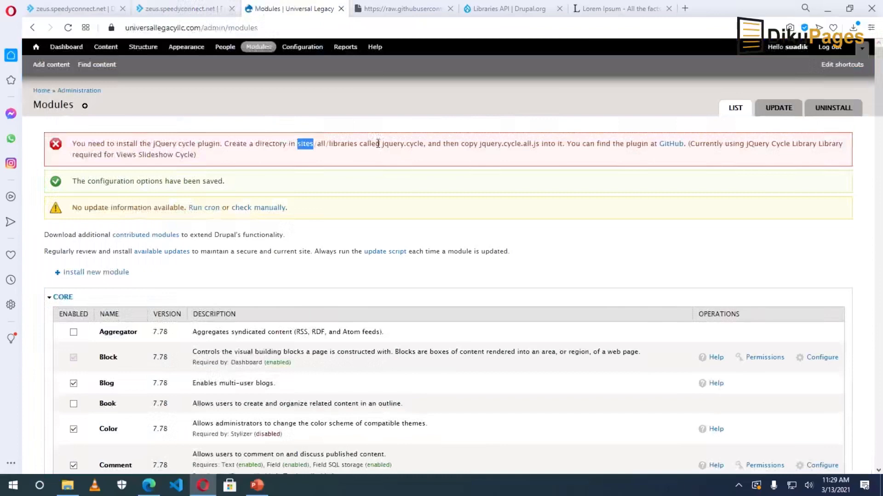
pyautogui.moveTo(383, 144); pyautogui.dragTo(423, 144)
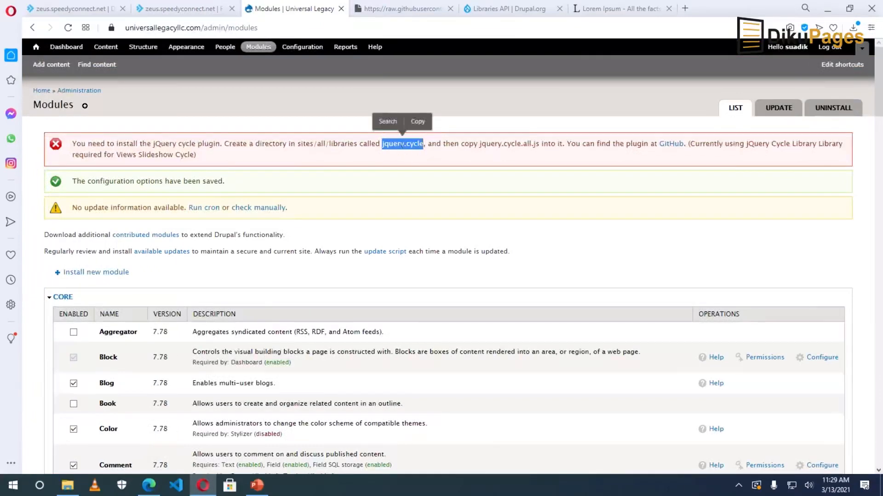
pyautogui.rightClick(402, 144)
pyautogui.click(436, 184)
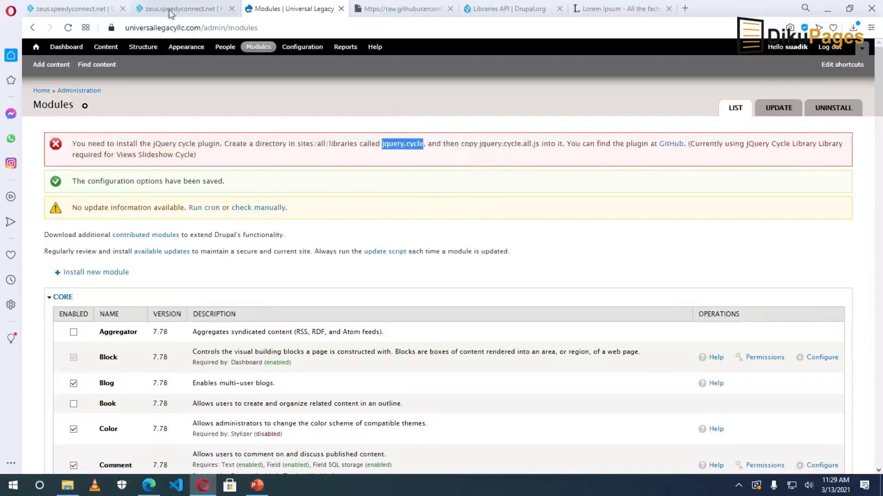
pyautogui.click(170, 14)
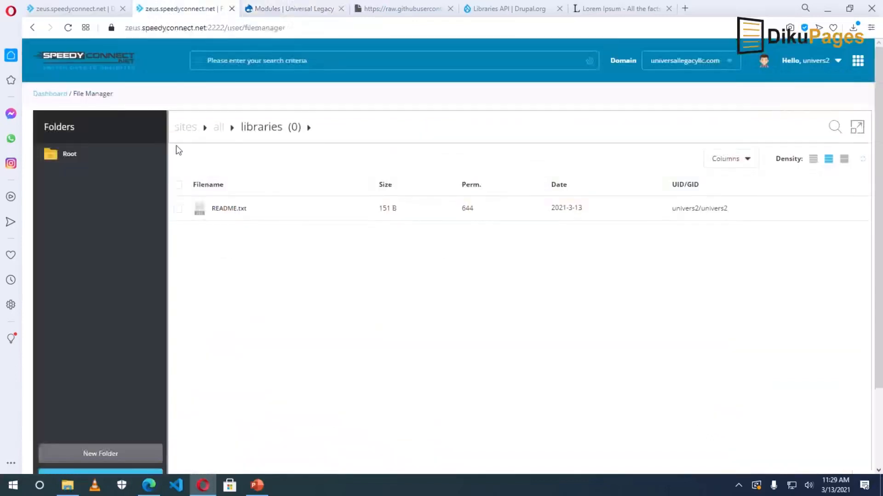
pyautogui.click(98, 457)
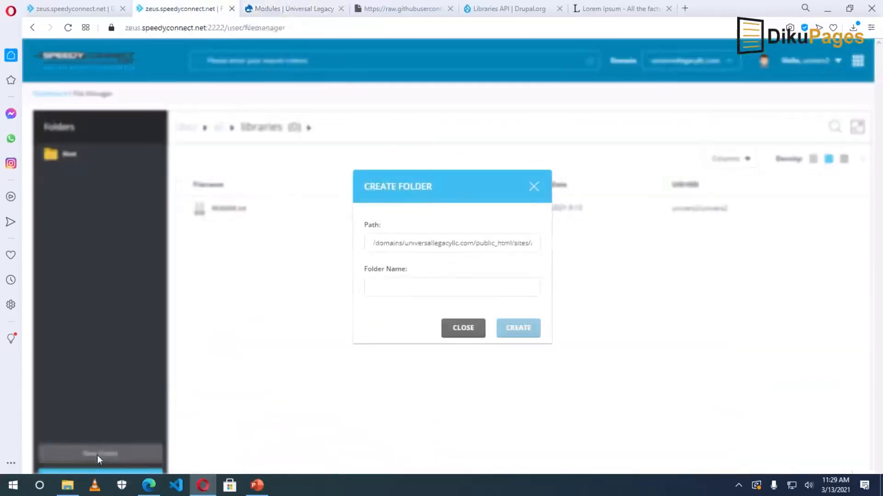
pyautogui.click(388, 287)
pyautogui.rightClick(388, 286)
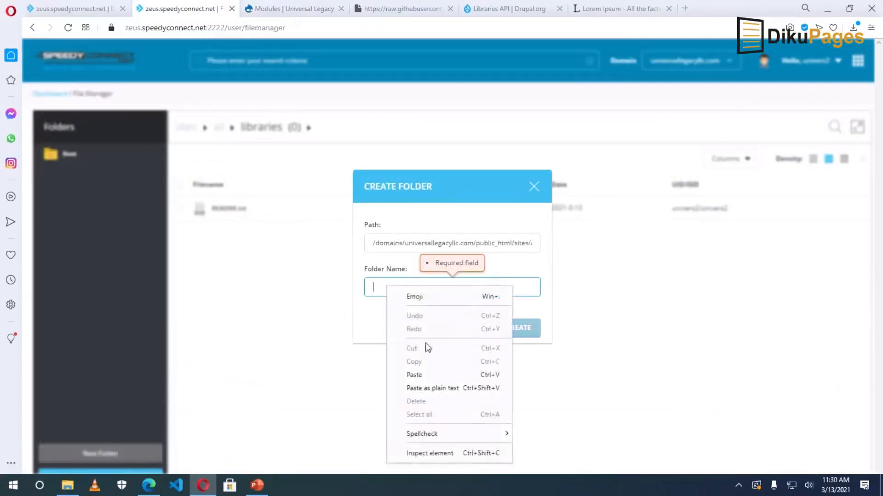
pyautogui.click(424, 372)
pyautogui.click(520, 335)
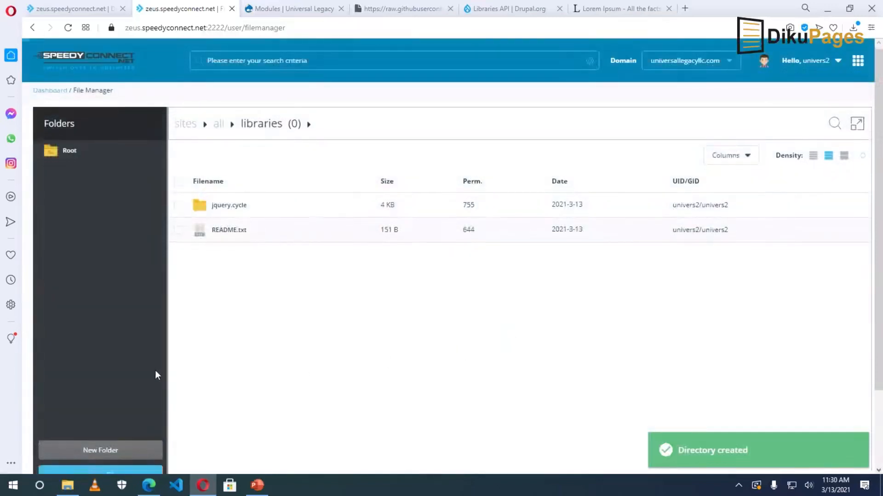
# Open the new, empty jquery.cycle folder.
pyautogui.scroll(-2, 156, 375)
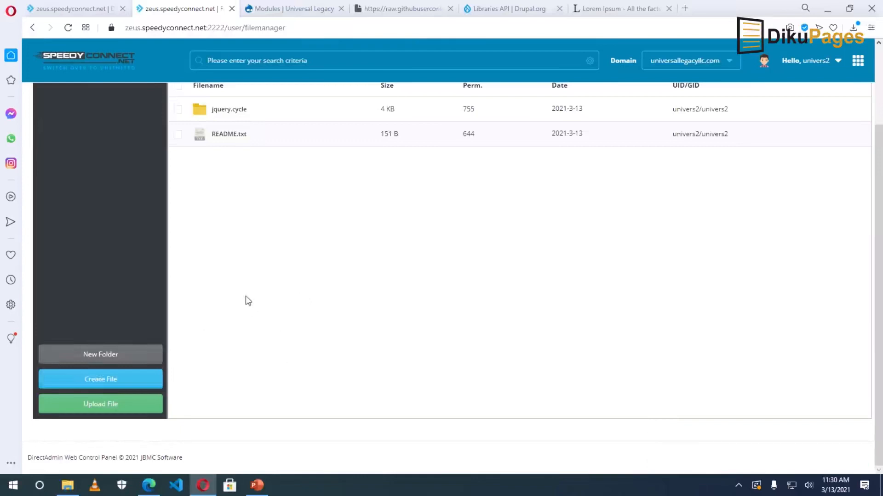
pyautogui.scroll(2, 296, 321)
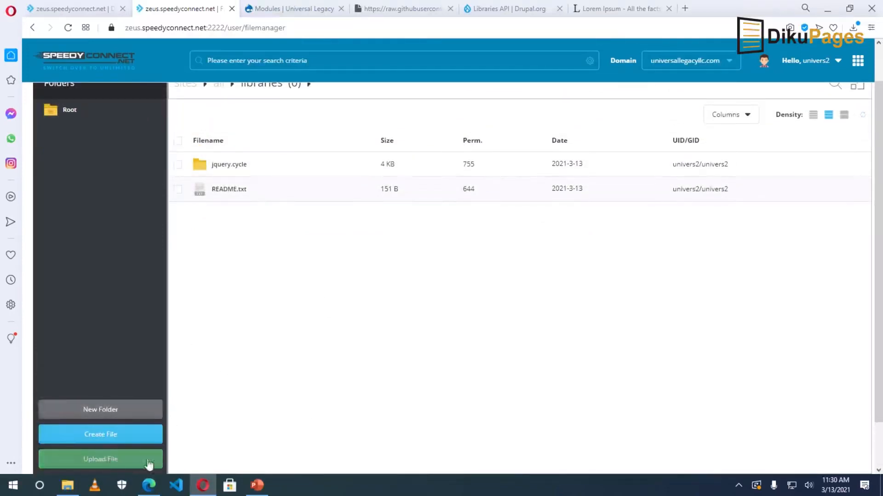
pyautogui.scroll(1, 282, 399)
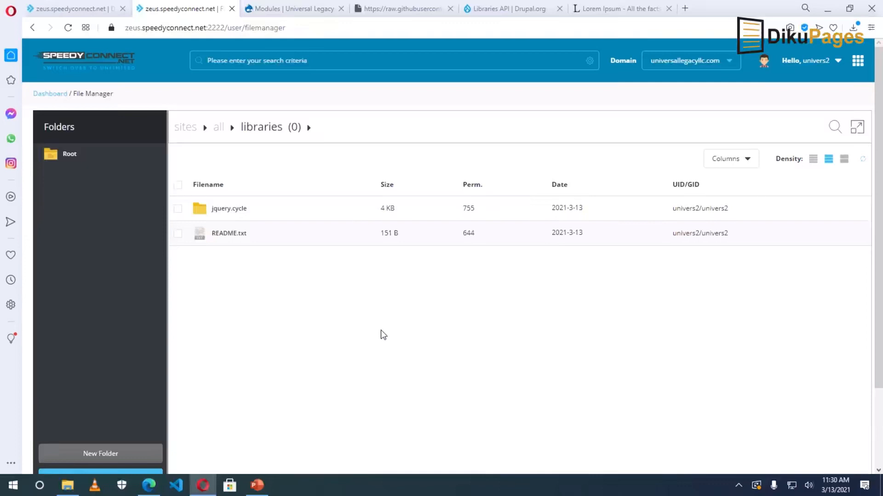
pyautogui.rightClick(225, 209)
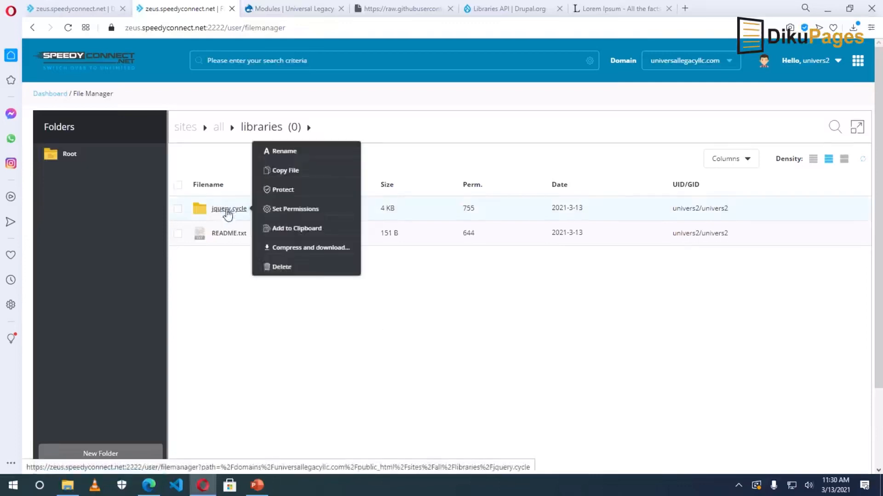
pyautogui.click(227, 210)
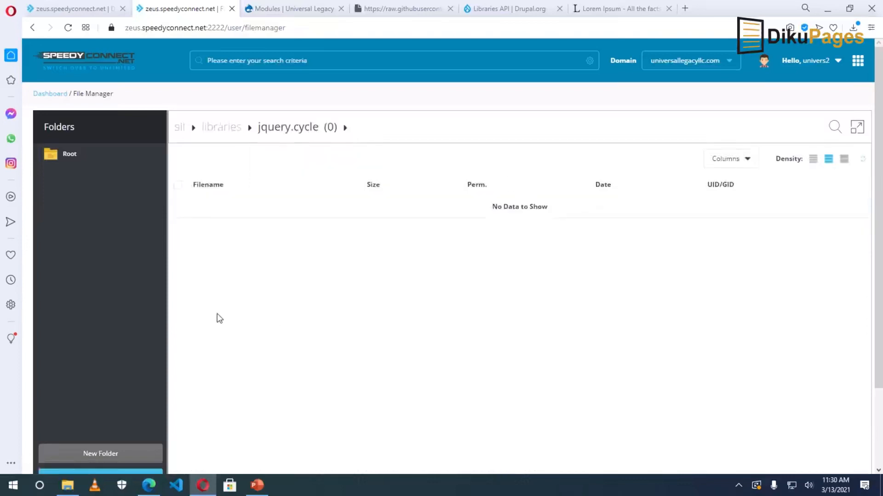
# Upload jquery.cycle.all.js from Downloads into the jquery.cycle folder.
pyautogui.click(291, 11)
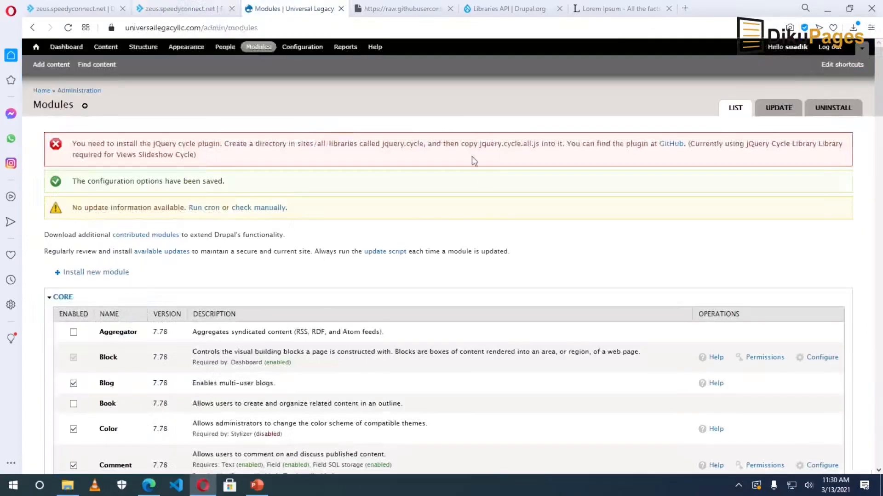
pyautogui.moveTo(484, 145); pyautogui.dragTo(539, 146)
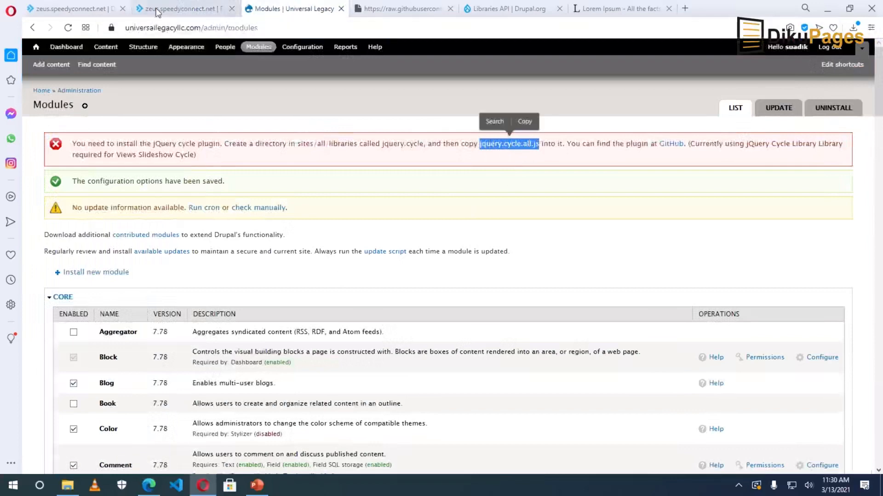
pyautogui.click(179, 8)
pyautogui.scroll(-2, 201, 360)
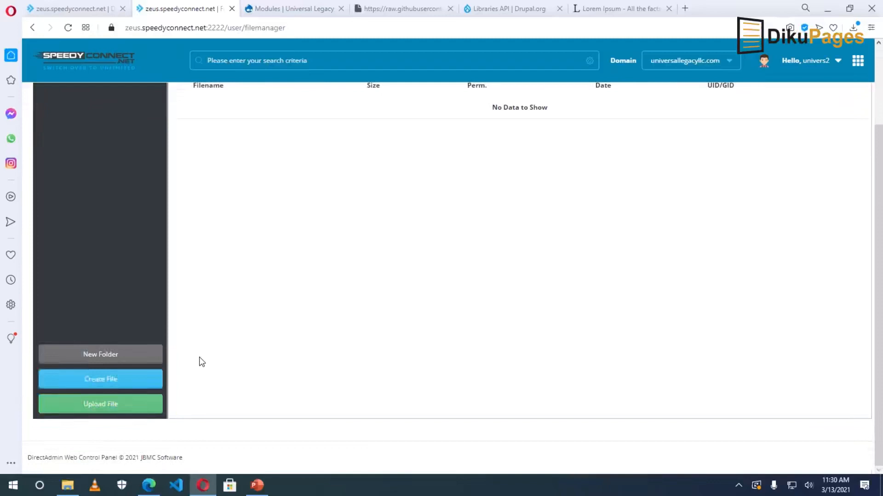
pyautogui.click(103, 405)
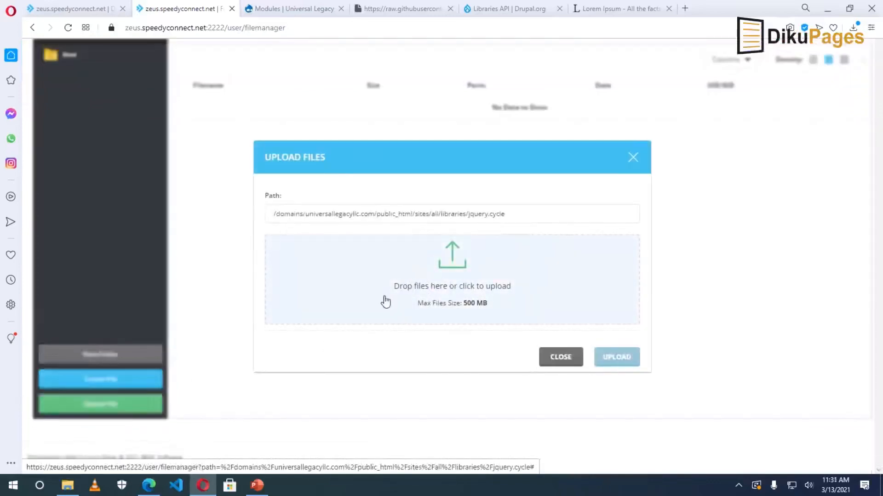
pyautogui.click(453, 303)
pyautogui.click(452, 269)
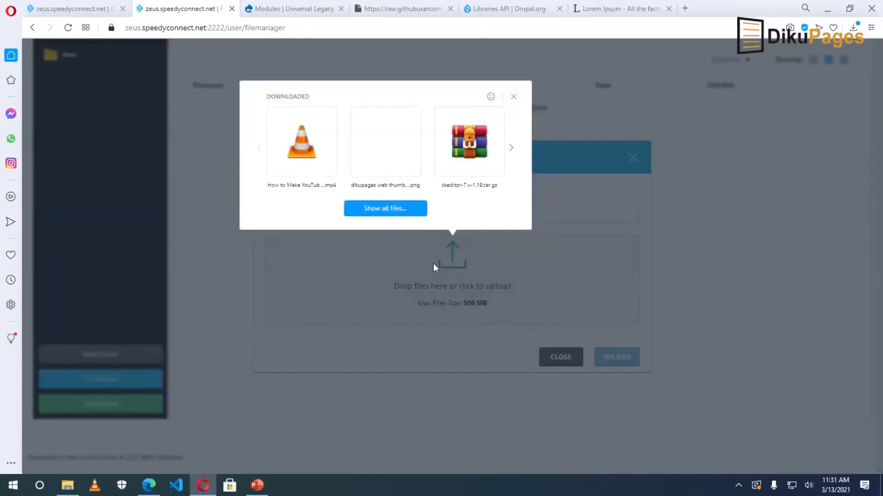
pyautogui.click(384, 211)
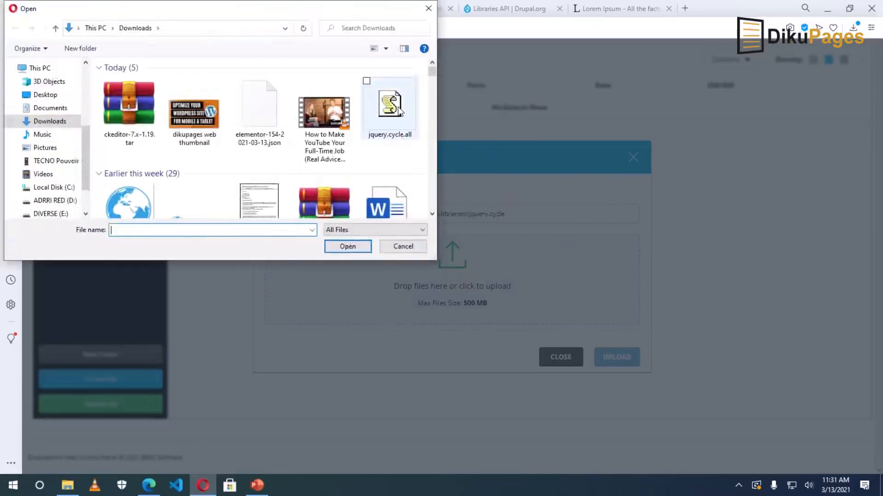
pyautogui.click(399, 110)
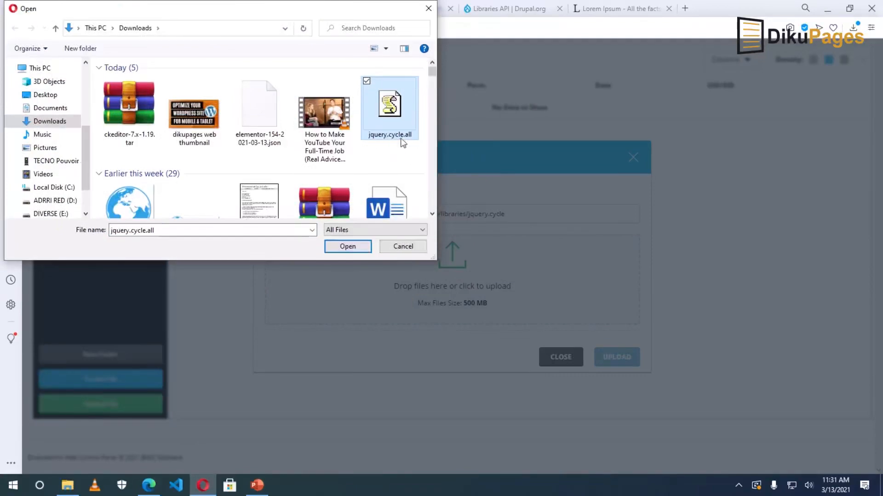
pyautogui.click(350, 248)
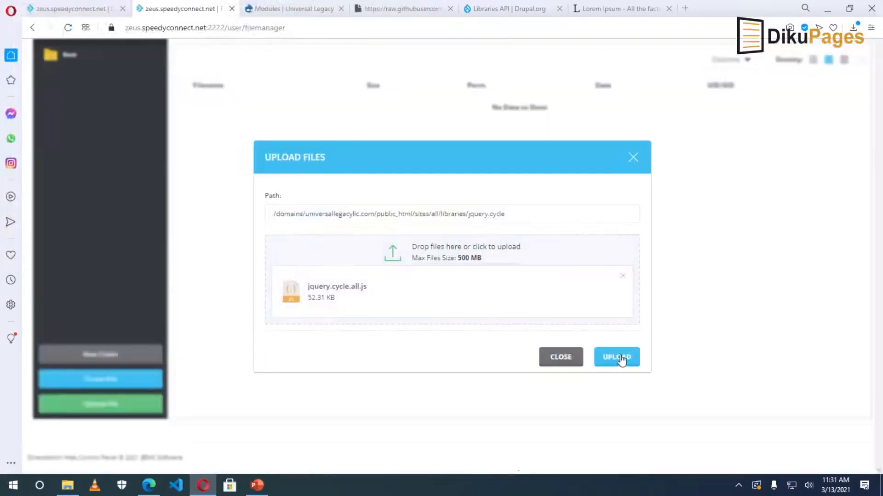
pyautogui.click(619, 355)
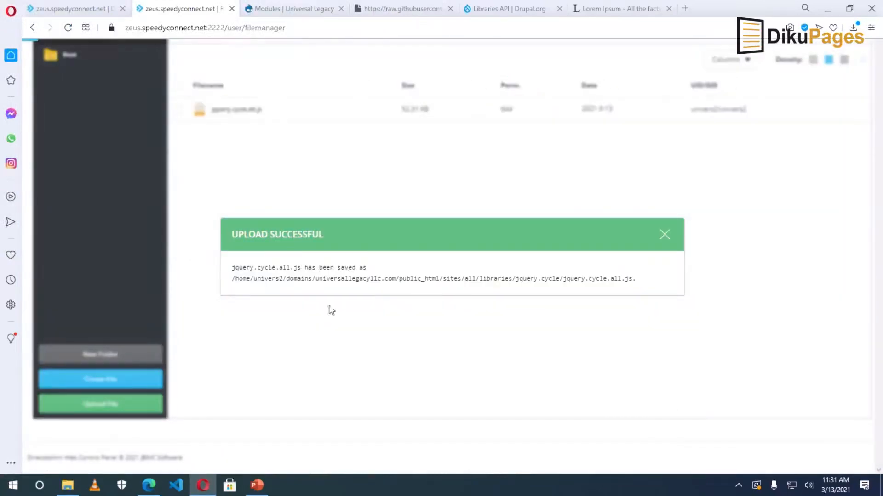
pyautogui.click(665, 235)
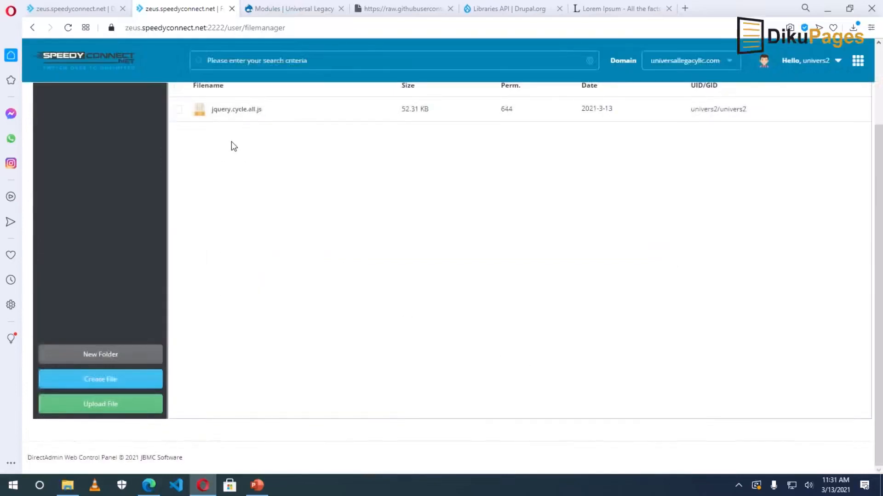
pyautogui.click(270, 15)
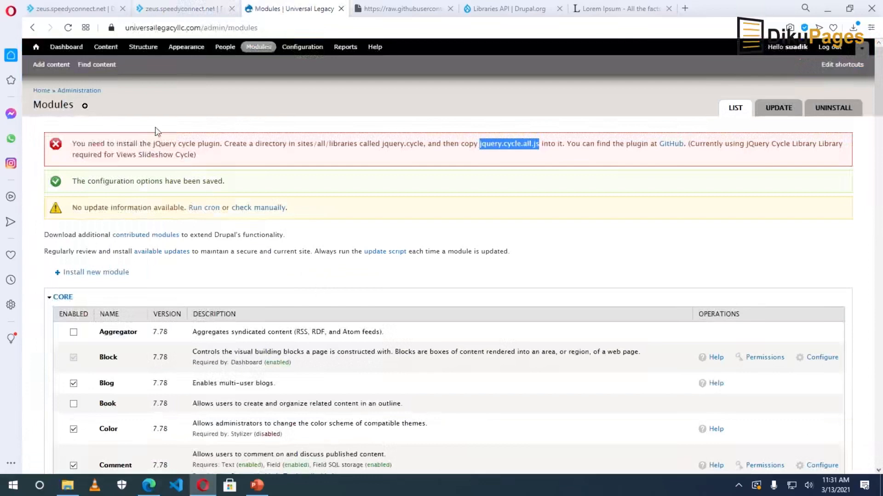
# Reload the Modules page and save the module configuration with Views Slideshow: Cycle enabled.
pyautogui.click(67, 27)
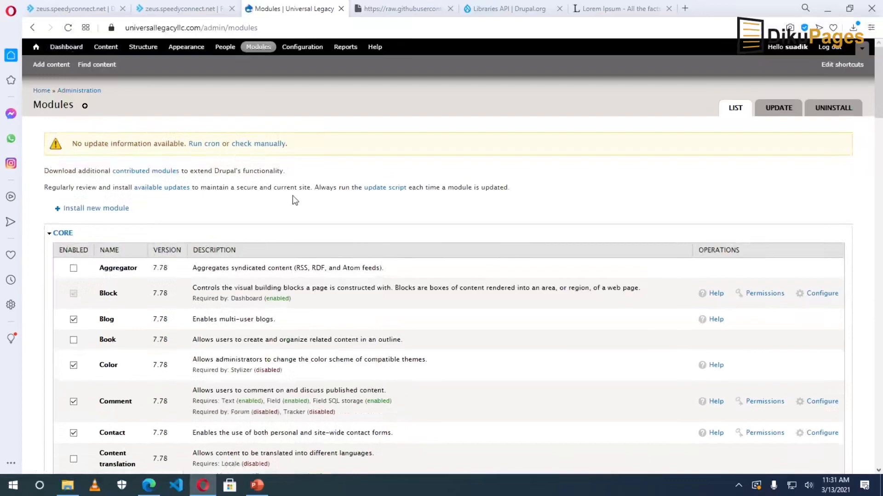
pyautogui.scroll(-20, 292, 195)
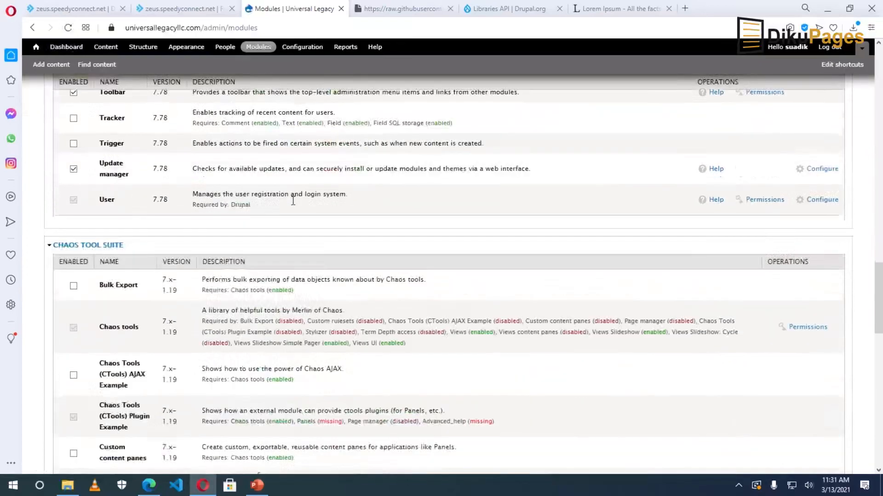
pyautogui.scroll(-20, 293, 201)
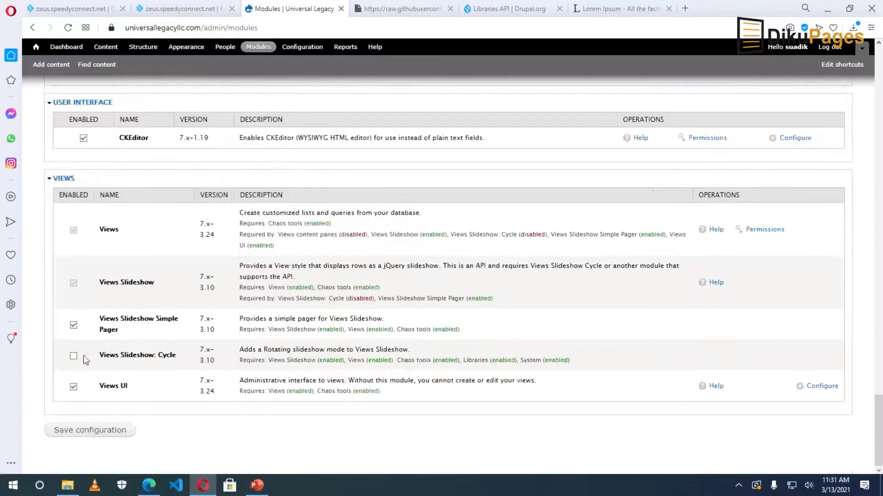
pyautogui.click(82, 437)
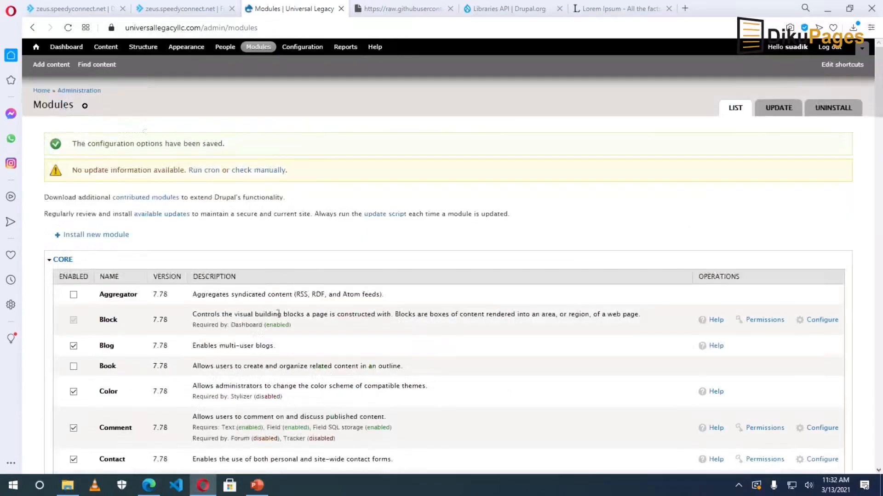
# View the Universal Legacy front page.
pyautogui.click(41, 91)
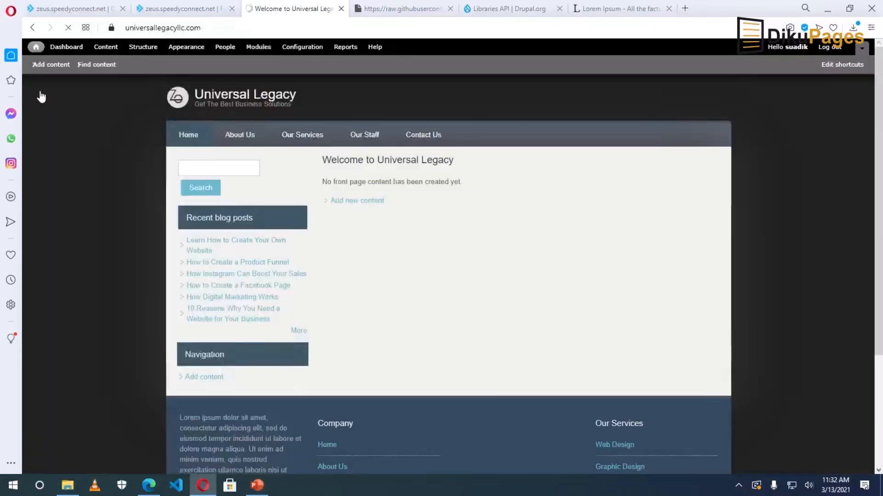
pyautogui.moveTo(321, 181)
pyautogui.mouseDown()
pyautogui.moveTo(391, 191)
pyautogui.moveTo(328, 166)
pyautogui.mouseUp()
pyautogui.click(328, 157)
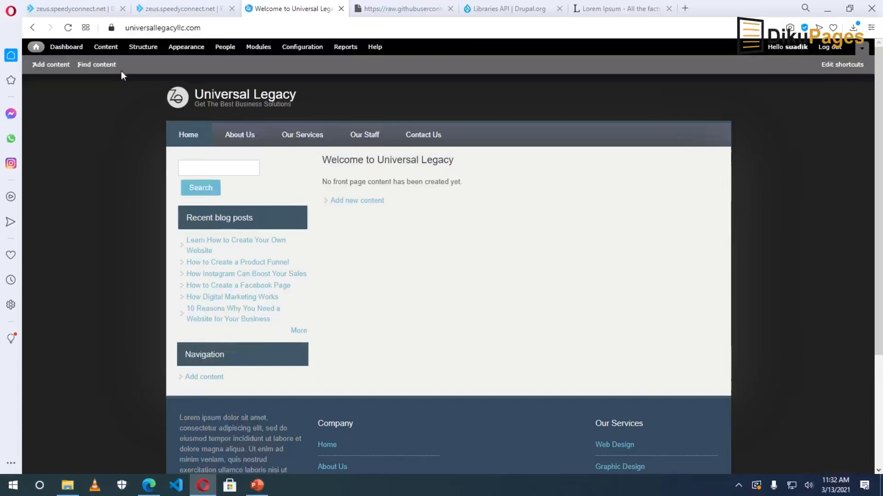
# Enable the Front page view under Structure > Views and open it for editing.
pyautogui.click(143, 47)
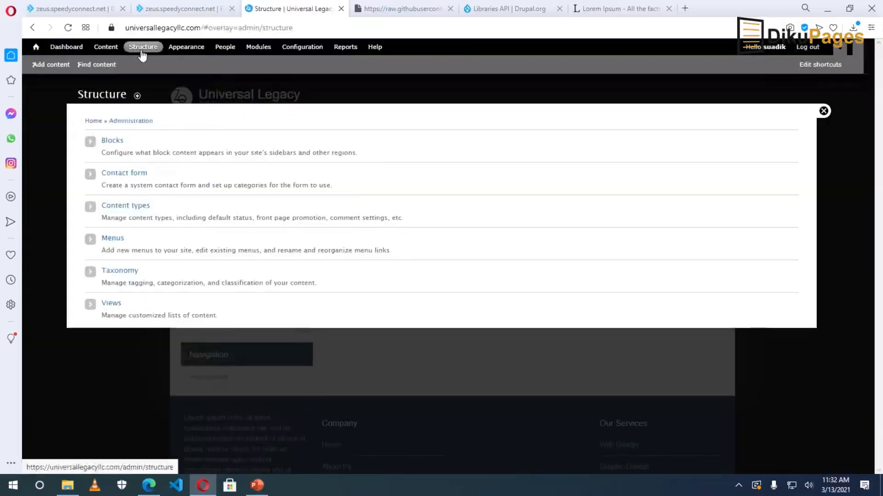
pyautogui.click(111, 305)
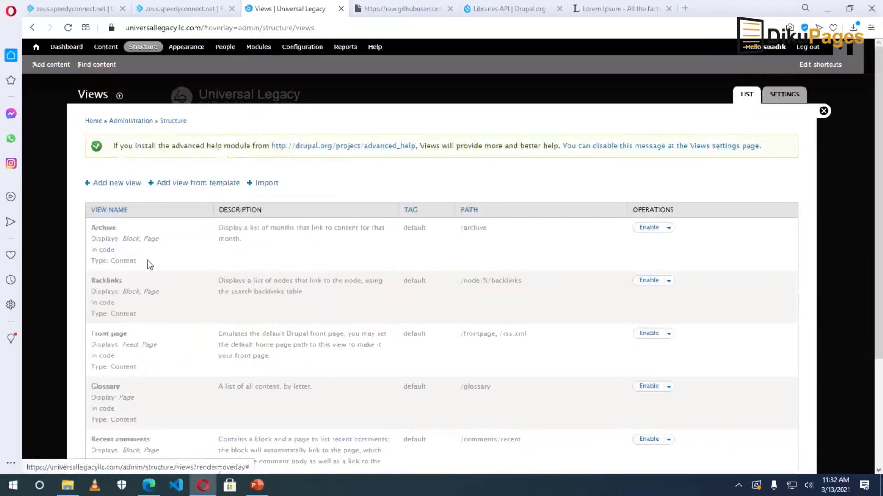
pyautogui.scroll(-3, 148, 261)
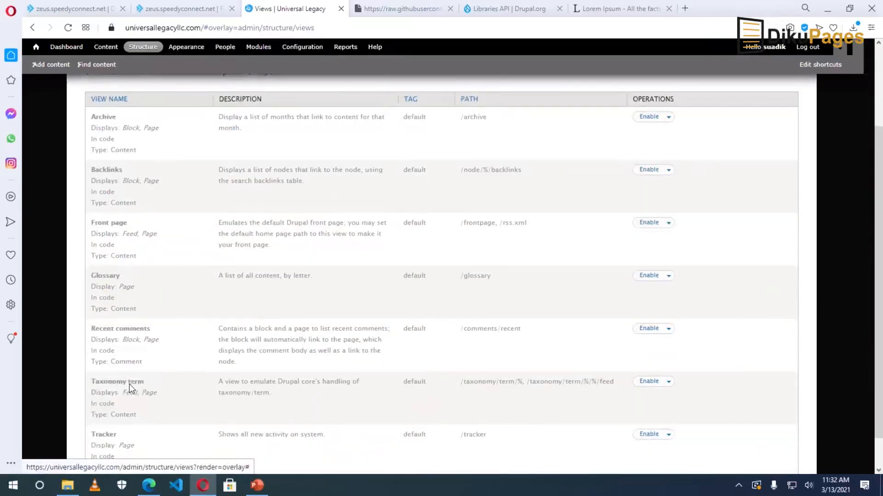
pyautogui.scroll(-1, 128, 384)
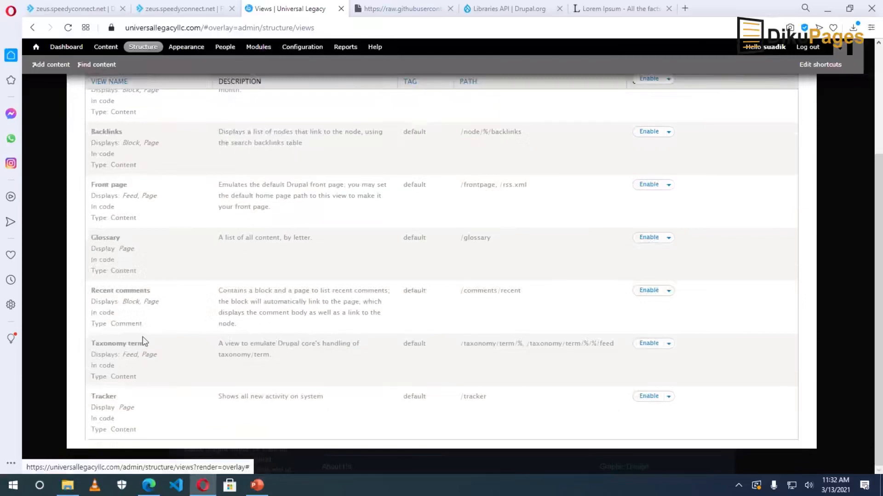
pyautogui.scroll(2, 142, 338)
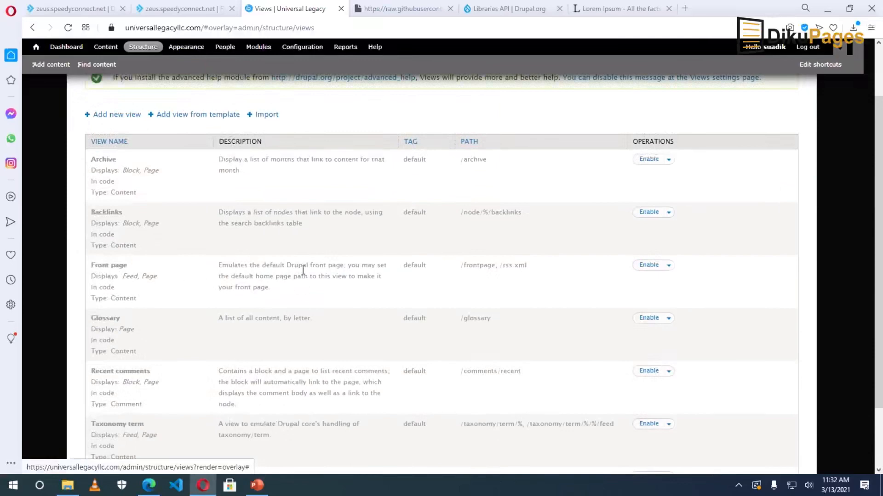
pyautogui.click(648, 266)
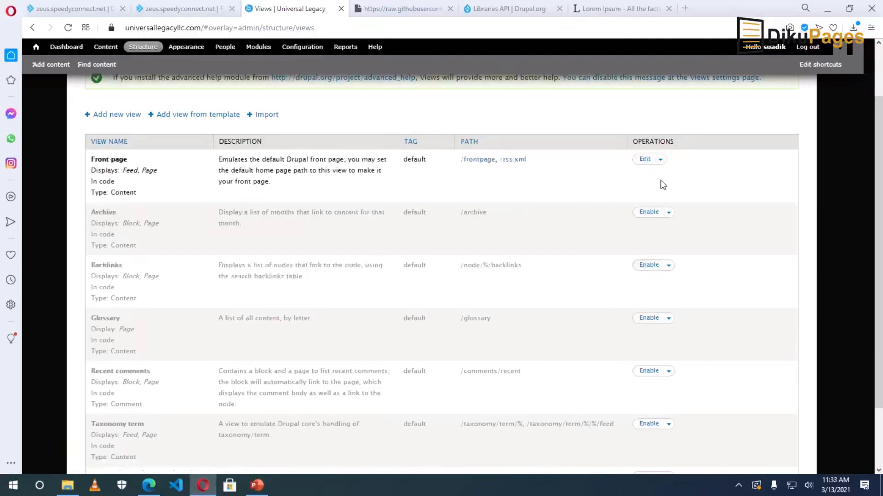
pyautogui.click(644, 159)
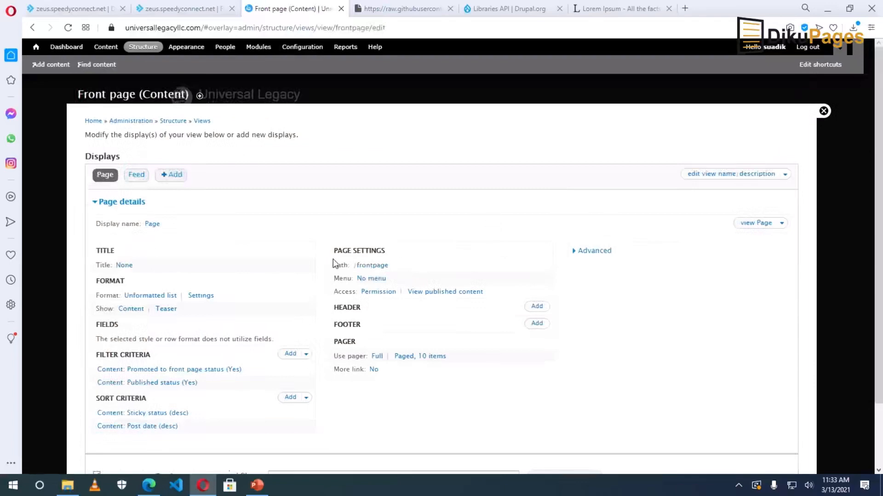
# Change the Front page view's page path from frontpage to home and save the view.
pyautogui.click(373, 271)
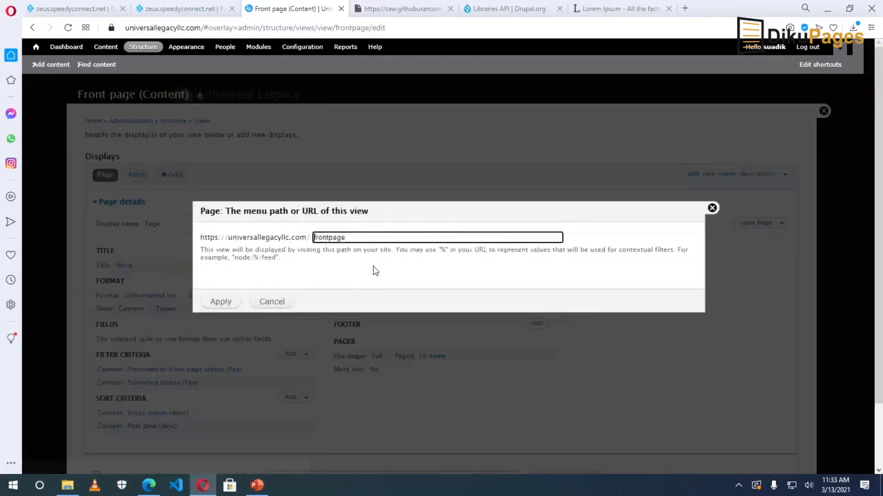
pyautogui.moveTo(355, 238); pyautogui.dragTo(267, 239)
pyautogui.write('home')
pyautogui.click(218, 304)
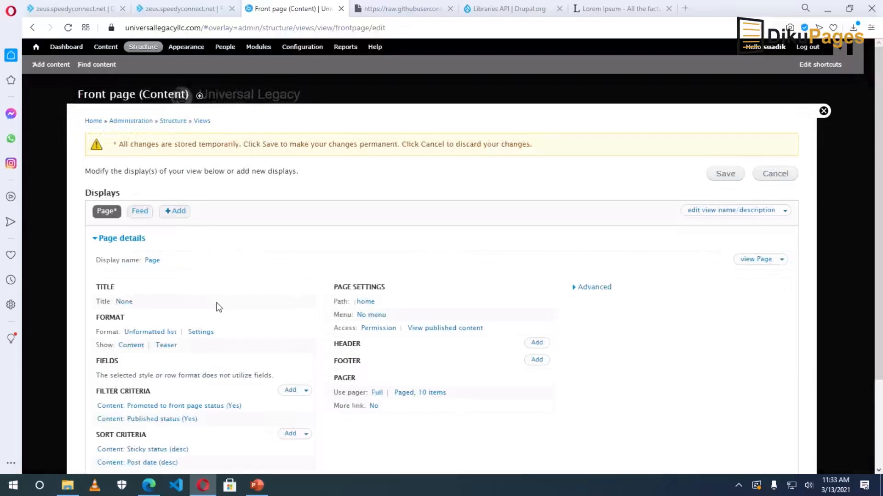
pyautogui.click(721, 176)
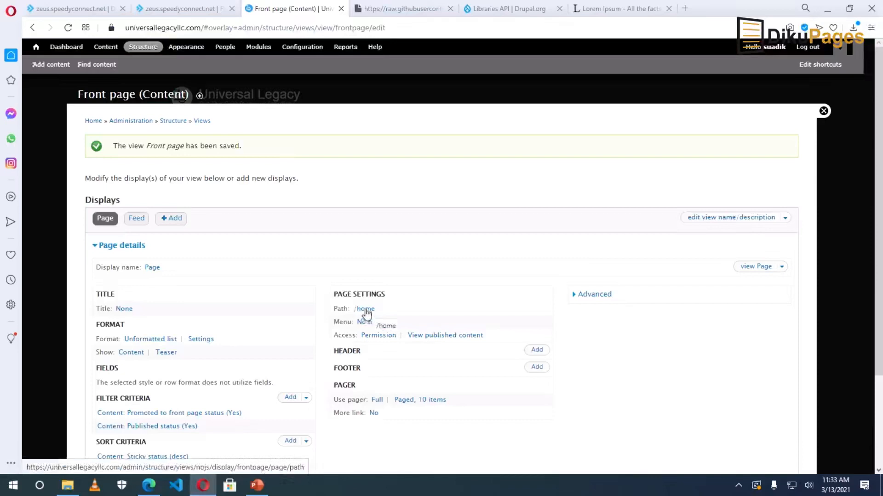
pyautogui.click(299, 47)
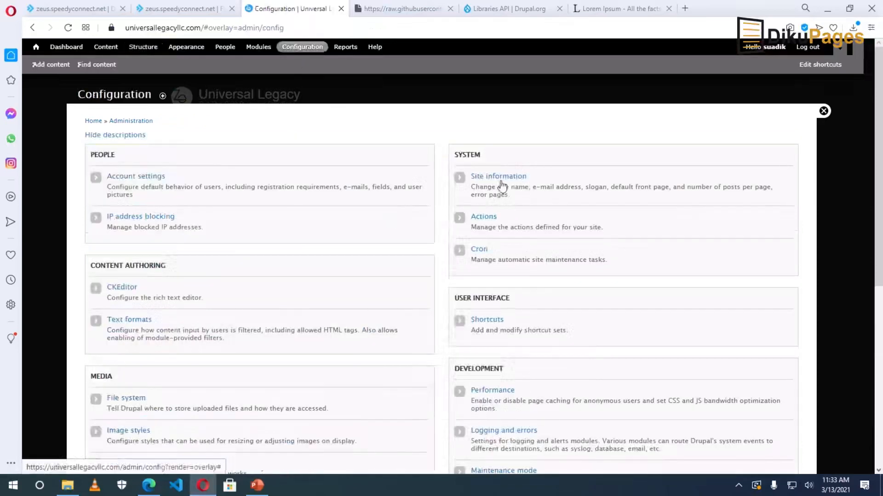
# Set the Default front page to home in Site information and save it.
pyautogui.click(501, 179)
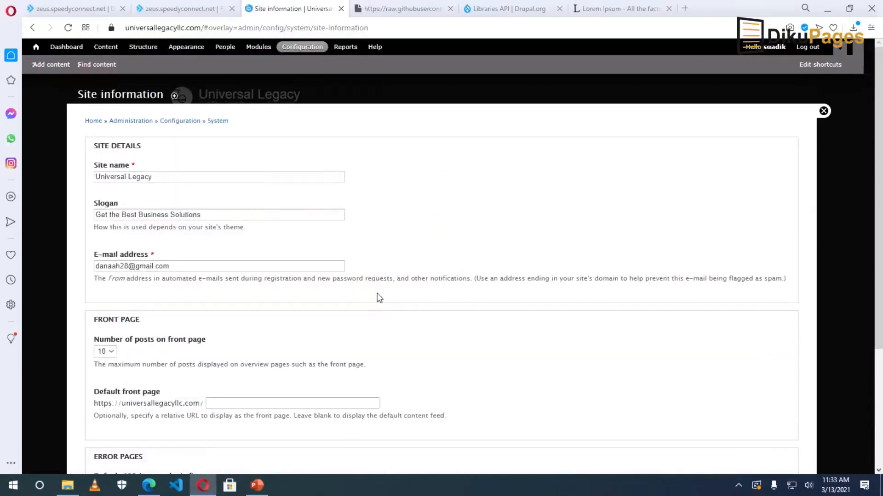
pyautogui.scroll(-2, 102, 285)
pyautogui.click(224, 293)
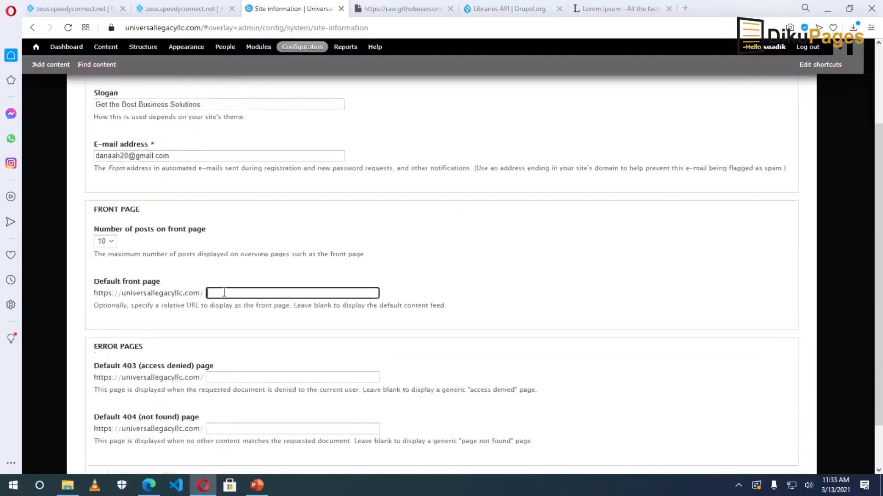
pyautogui.write('home')
pyautogui.moveTo(235, 294); pyautogui.dragTo(184, 295)
pyautogui.click(243, 294)
pyautogui.scroll(-2, 245, 311)
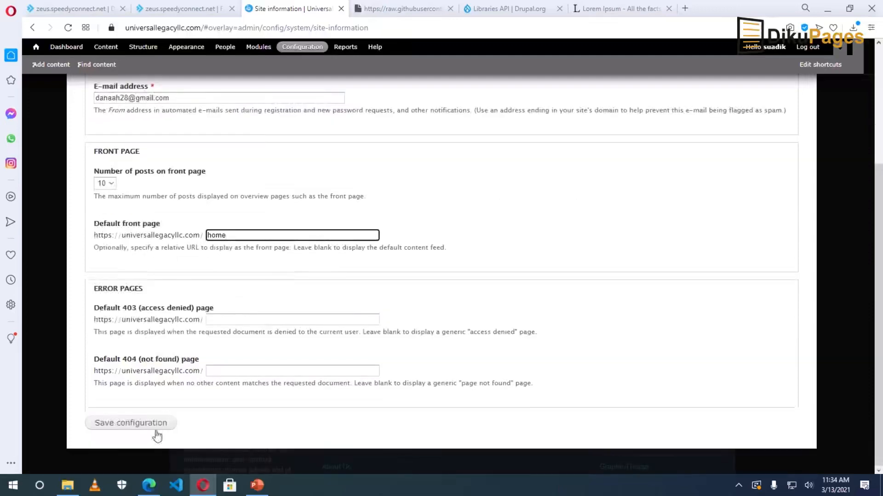
pyautogui.click(120, 428)
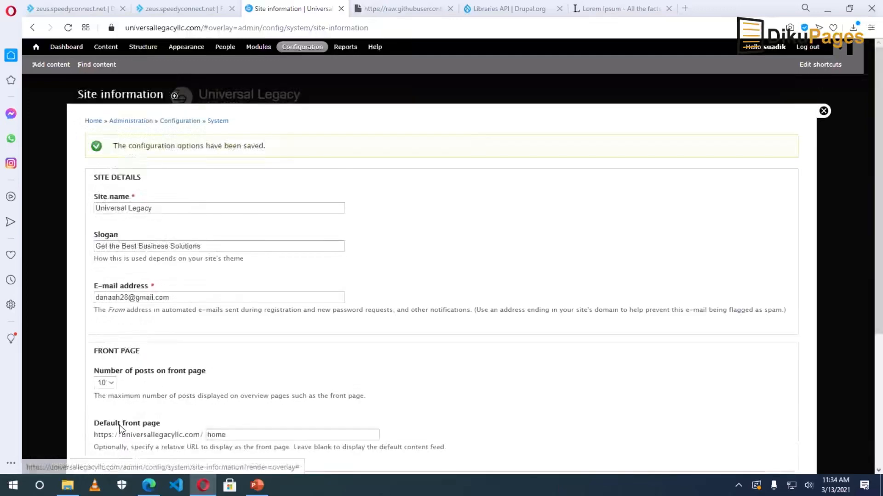
pyautogui.click(823, 111)
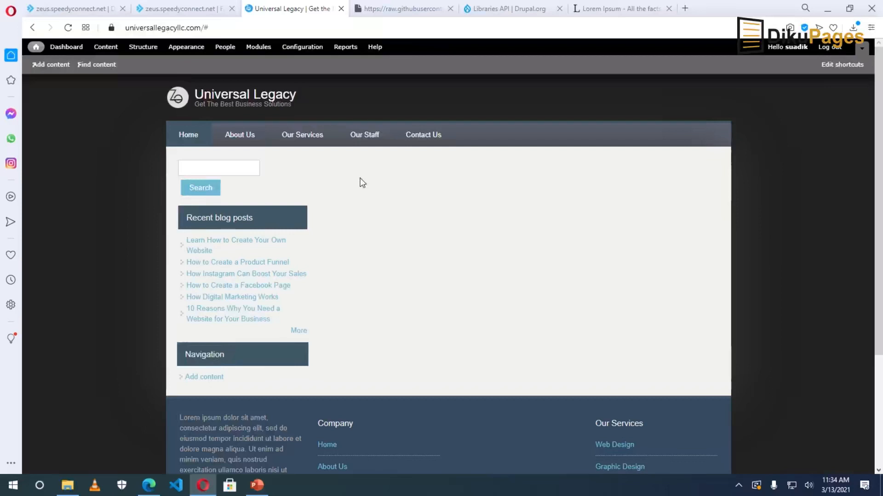
# Scroll through the front page's menu, search box and sidebar blocks, then go to Structure.
pyautogui.scroll(-3, 500, 302)
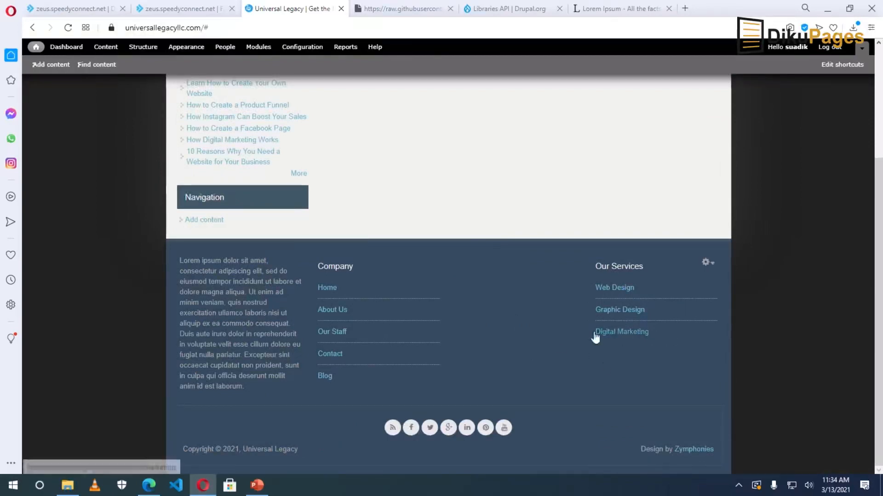
pyautogui.scroll(2, 598, 351)
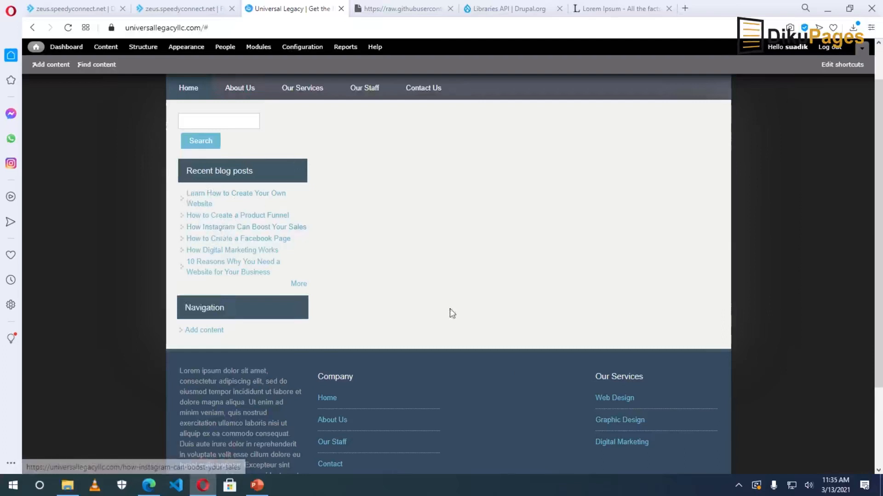
pyautogui.scroll(1, 449, 308)
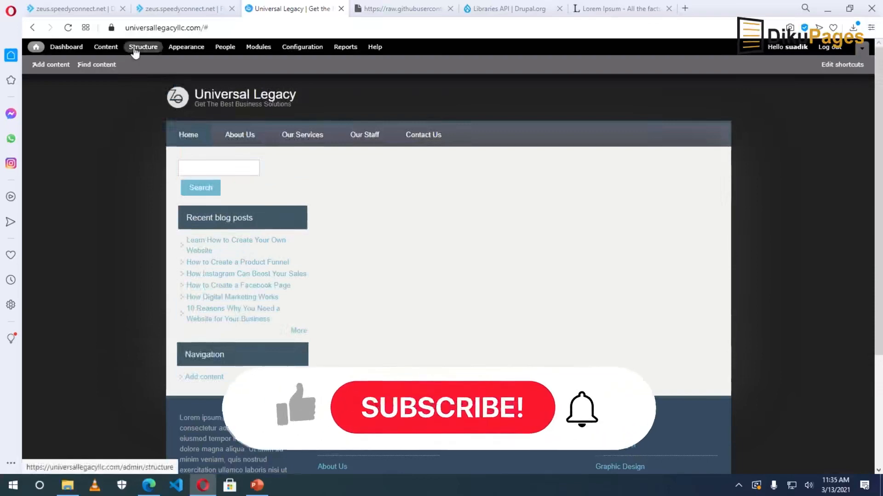
pyautogui.click(135, 51)
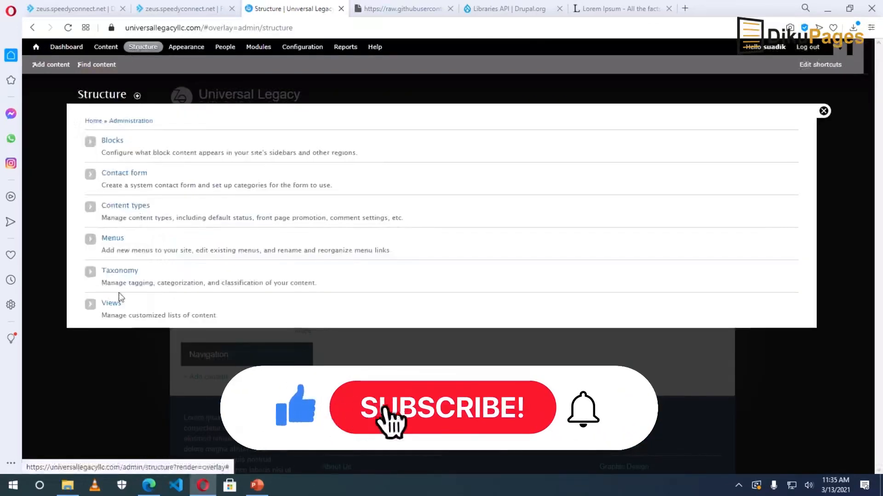
# Start a new view named Blog Posts with the description 'Recent blog post block'.
pyautogui.click(112, 305)
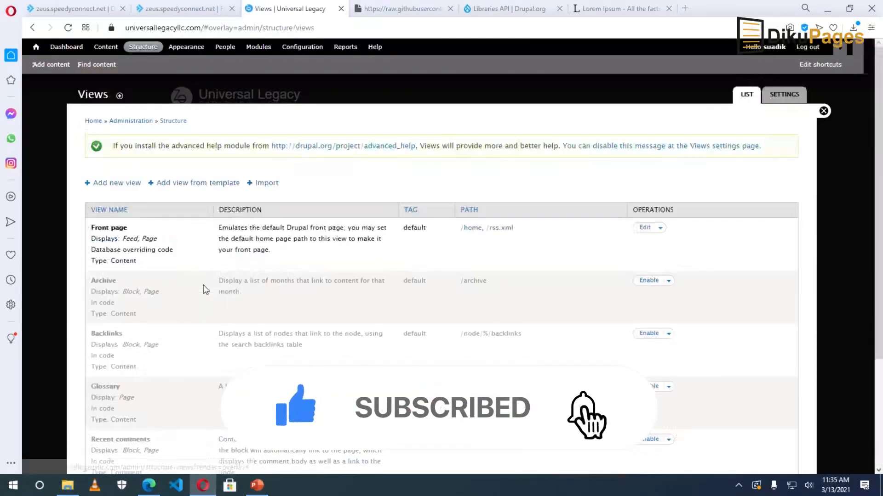
pyautogui.click(112, 184)
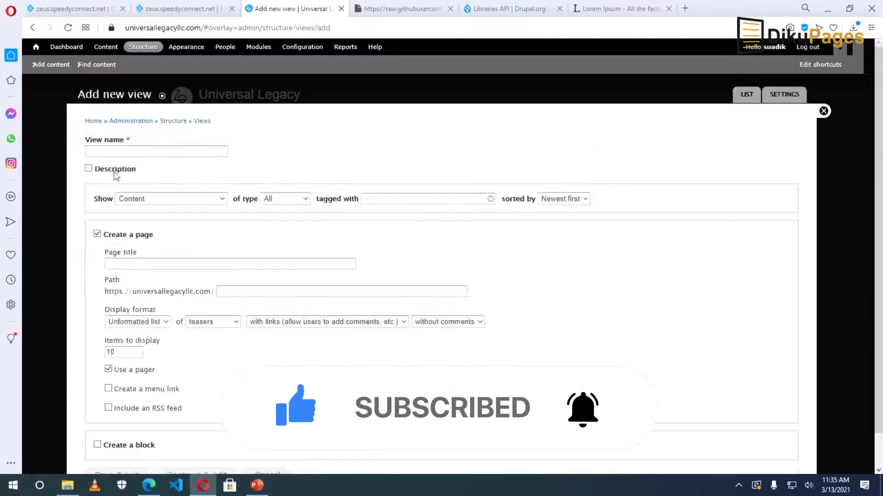
pyautogui.click(112, 151)
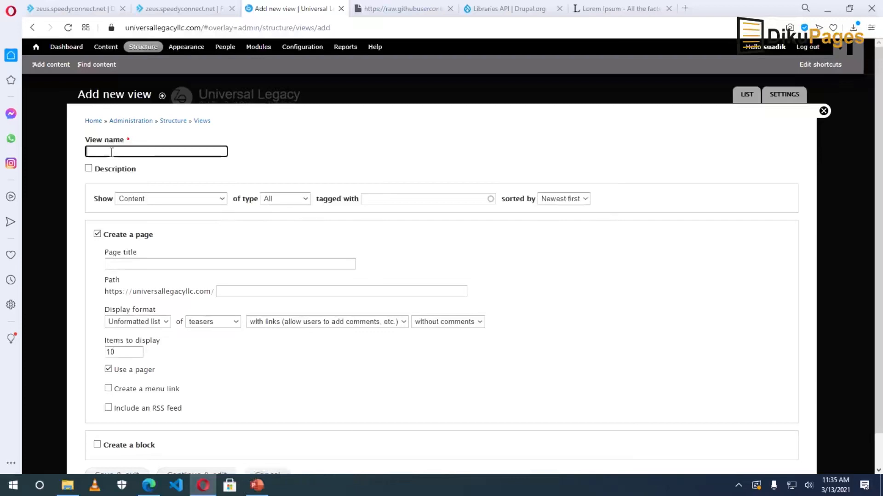
pyautogui.write('Recen')
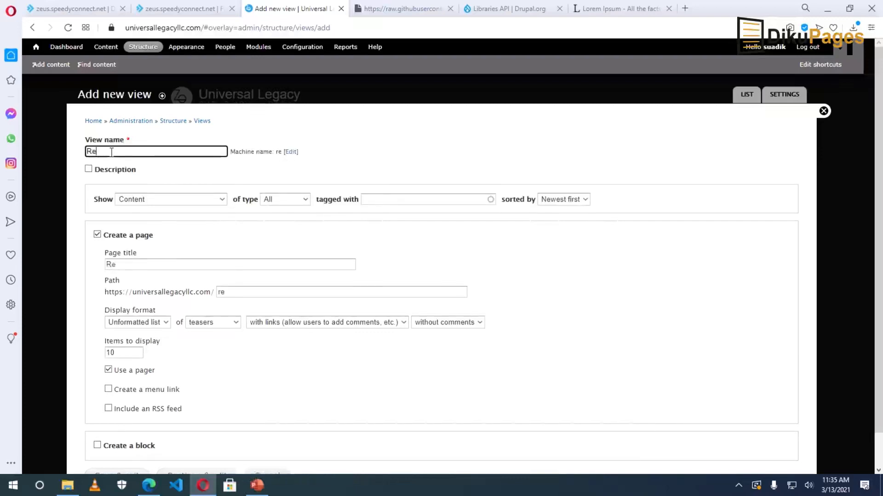
pyautogui.press('BackSpace')
pyautogui.press('BackSpace')
pyautogui.press('BackSpace')
pyautogui.press('BackSpace')
pyautogui.press('BackSpace')
pyautogui.write('Blog Post')
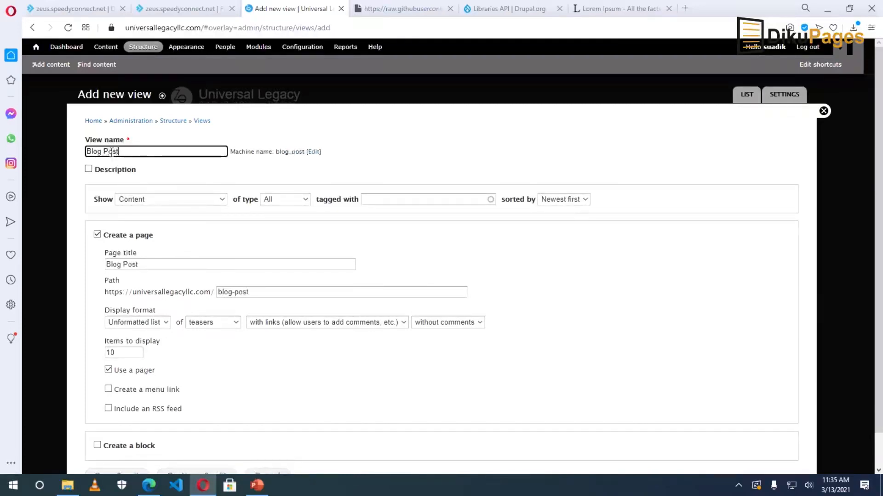
pyautogui.write('s')
pyautogui.click(104, 172)
pyautogui.click(110, 180)
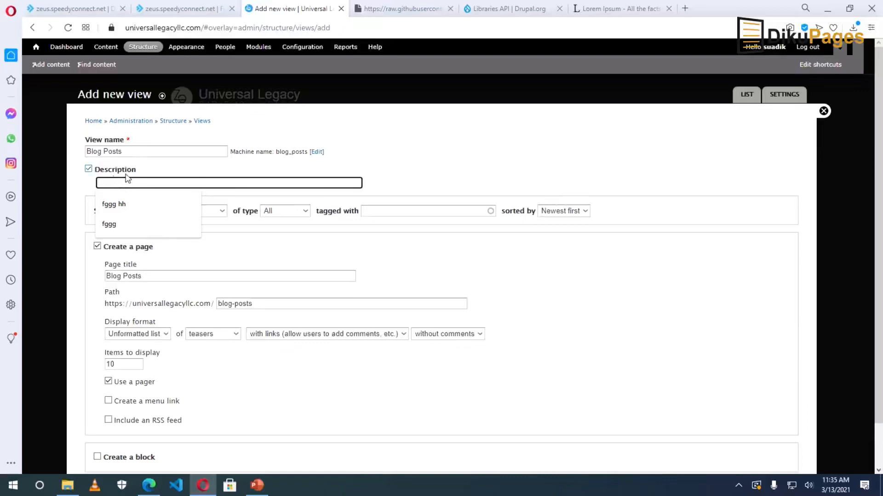
pyautogui.write('Recent')
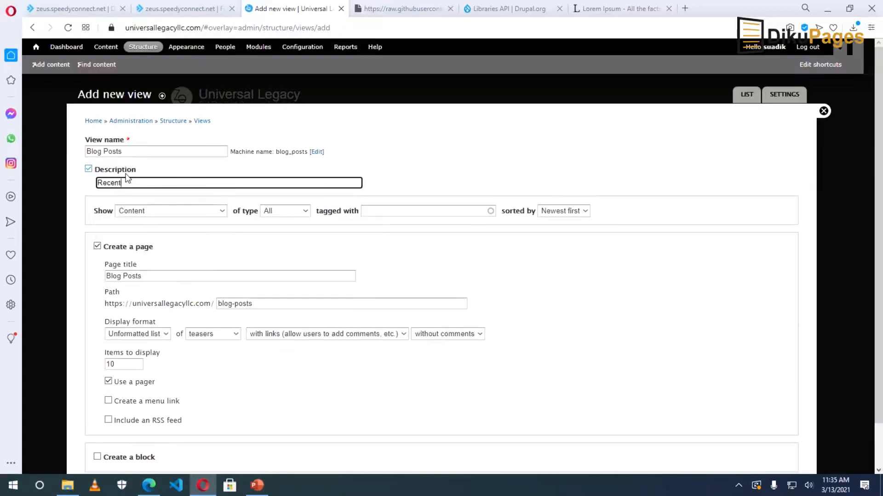
pyautogui.write(' blog post blco')
pyautogui.press('BackSpace')
pyautogui.press('BackSpace')
pyautogui.moveTo(125, 183); pyautogui.dragTo(135, 183)
# Make the new view show Content of type Blog entry, sorted Newest first.
pyautogui.click(142, 213)
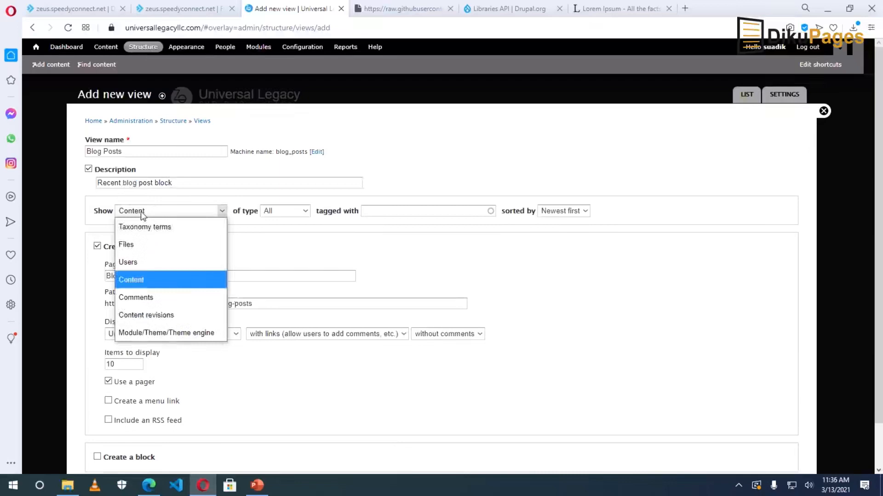
pyautogui.click(134, 281)
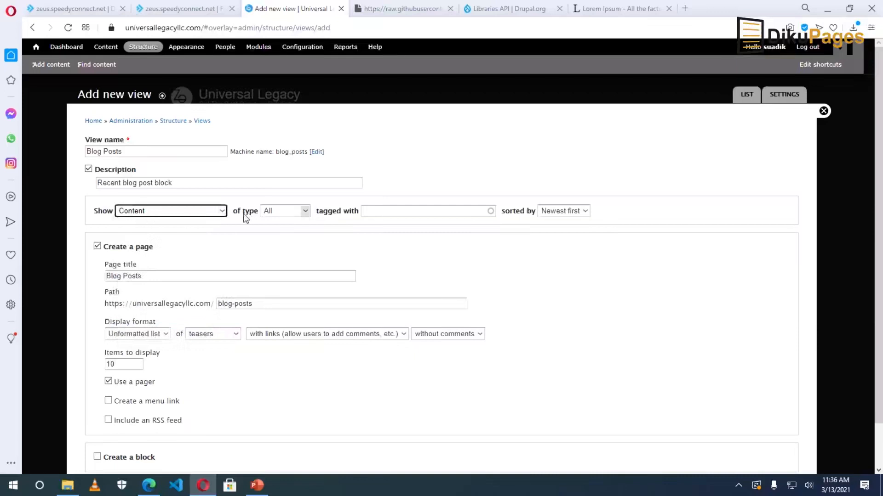
pyautogui.click(280, 216)
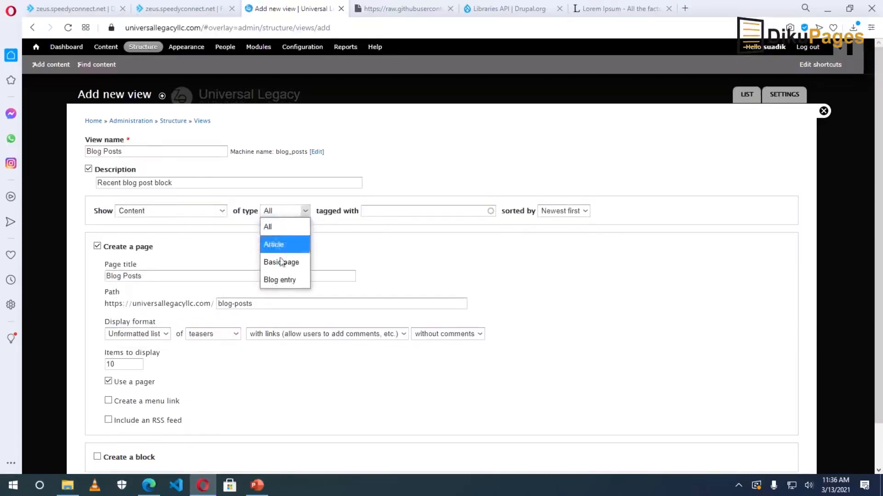
pyautogui.click(281, 280)
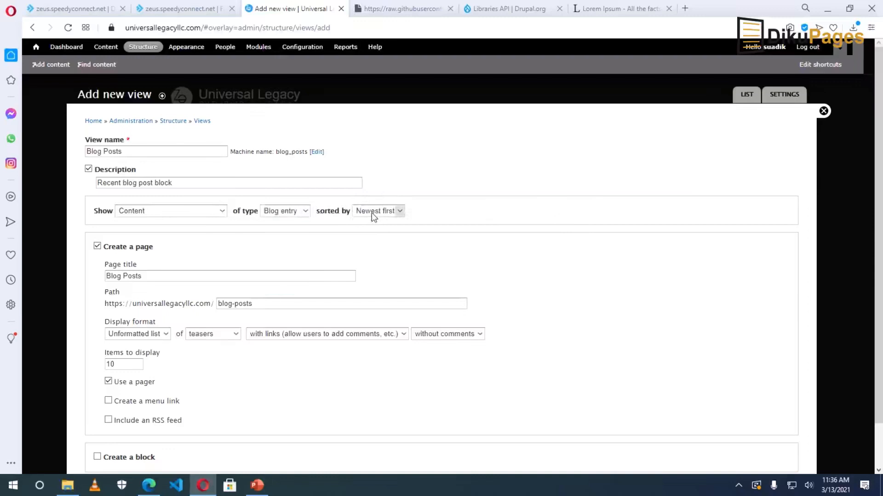
pyautogui.click(371, 212)
pyautogui.click(373, 215)
# Switch the Blog Posts view to a block titled Blog Posts showing 5 items, and save it.
pyautogui.click(112, 248)
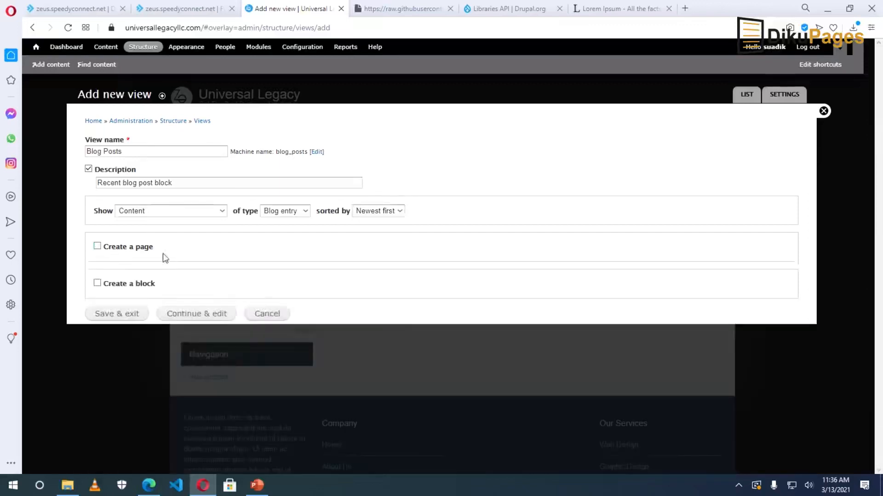
pyautogui.click(109, 287)
pyautogui.click(148, 312)
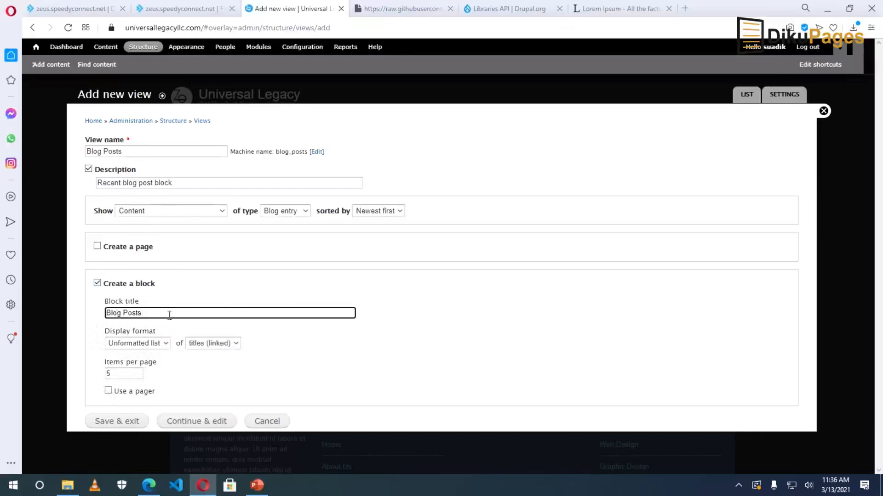
pyautogui.click(123, 151)
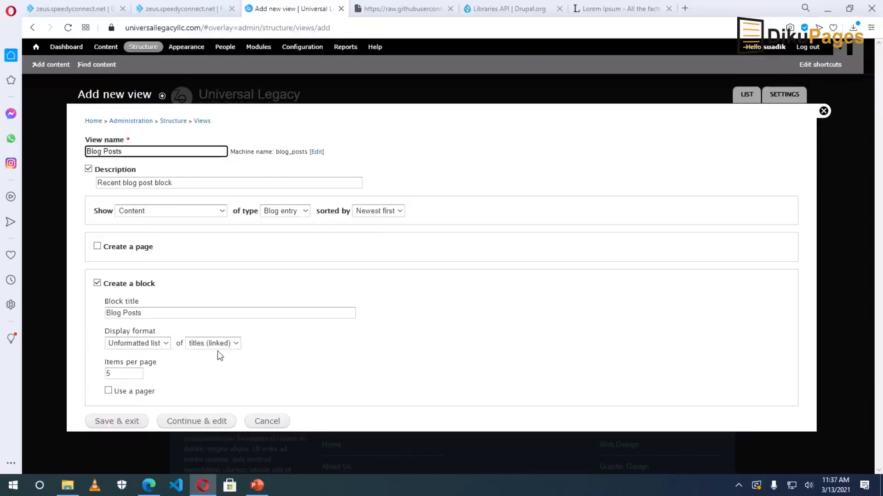
pyautogui.click(120, 373)
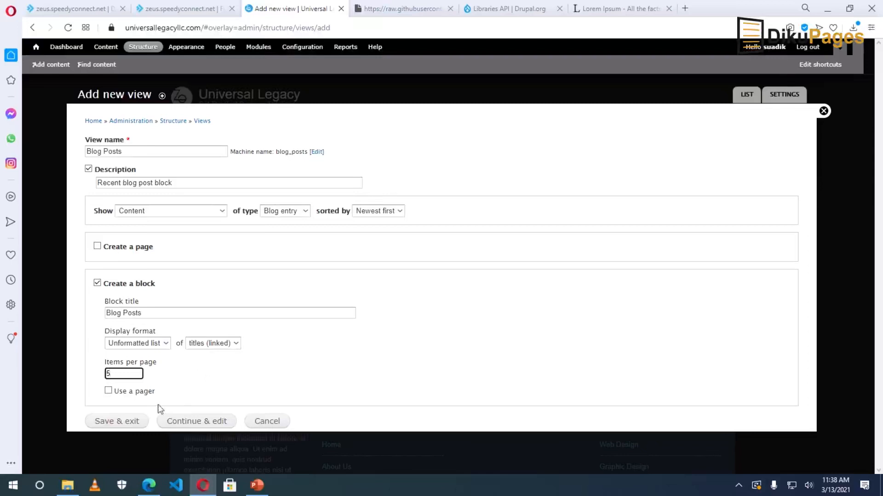
pyautogui.click(118, 422)
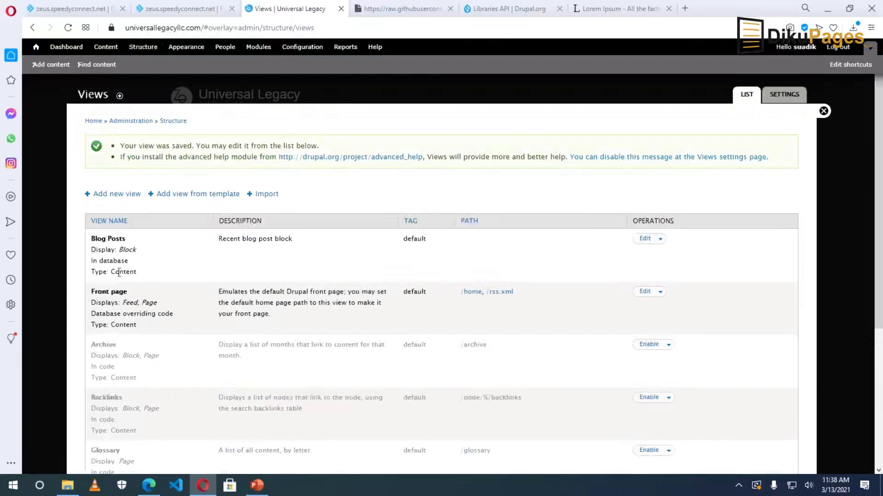
# Close the Views list and scroll through the front page to review it.
pyautogui.scroll(-3, 430, 340)
pyautogui.scroll(3, 806, 167)
pyautogui.click(823, 111)
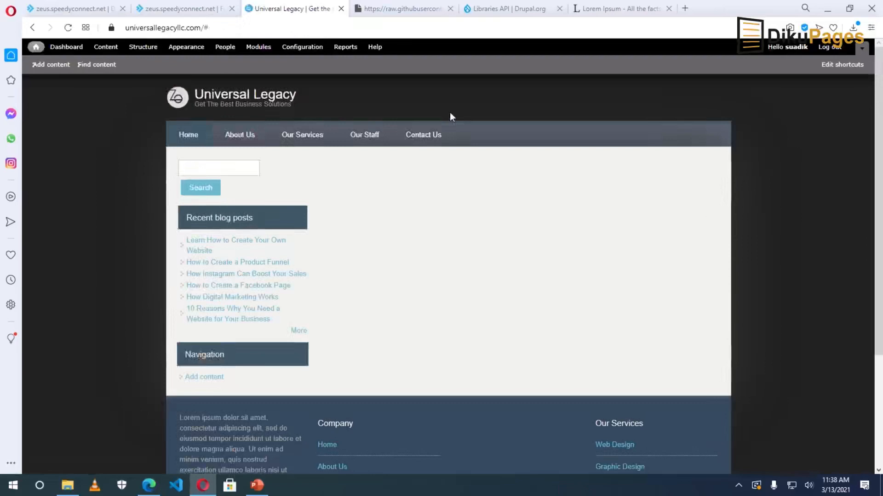
pyautogui.scroll(-3, 487, 402)
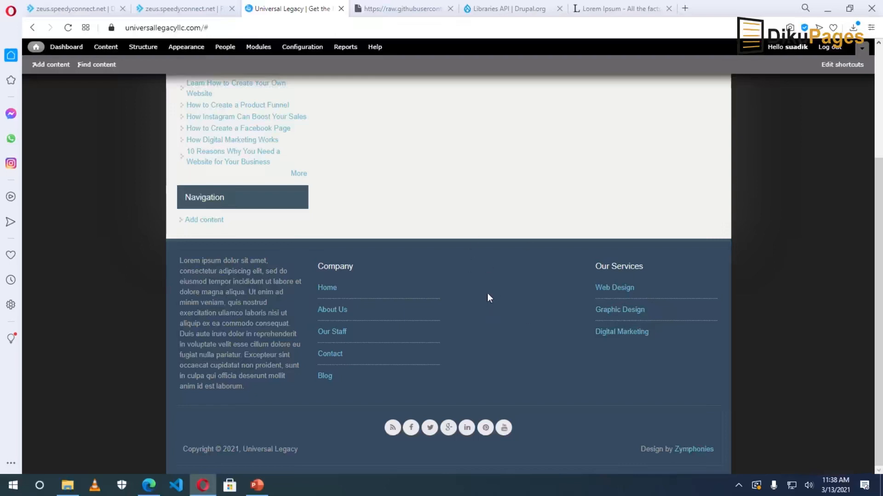
pyautogui.scroll(3, 488, 297)
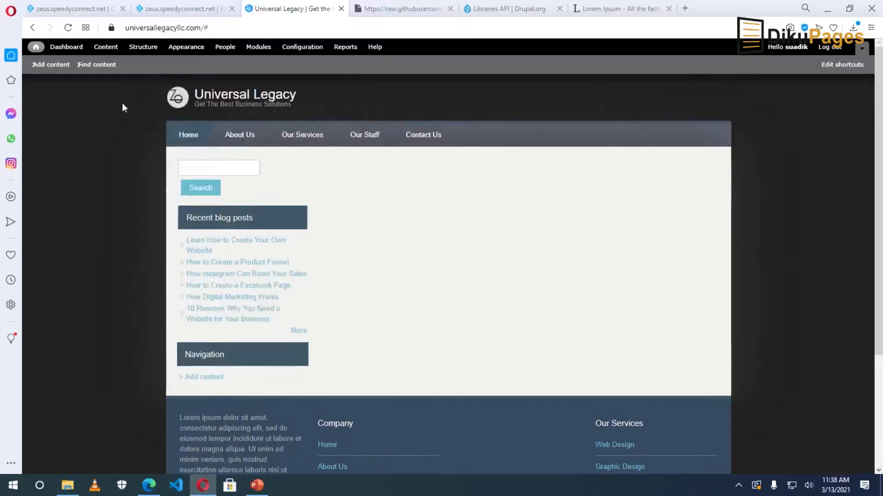
# Place the View: Blog Posts block in the Forth bottom region and save the block layout.
pyautogui.click(139, 50)
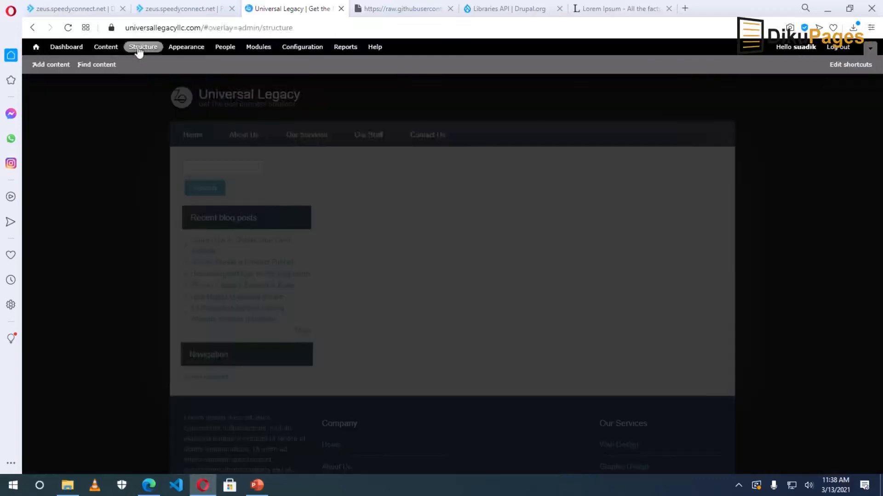
pyautogui.click(114, 144)
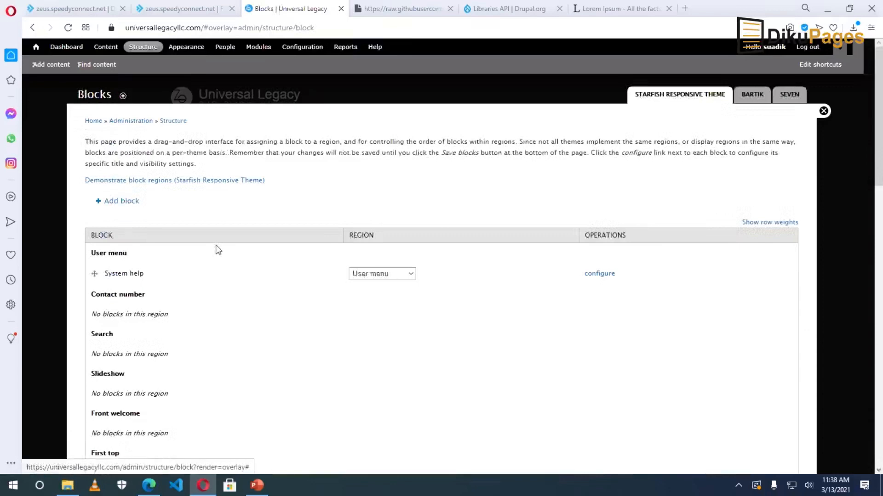
pyautogui.scroll(-10, 216, 280)
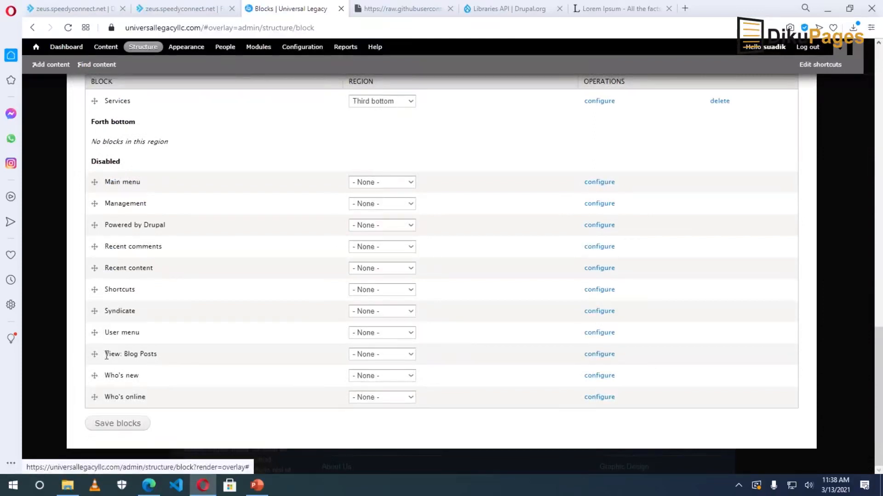
pyautogui.moveTo(106, 354); pyautogui.dragTo(120, 354)
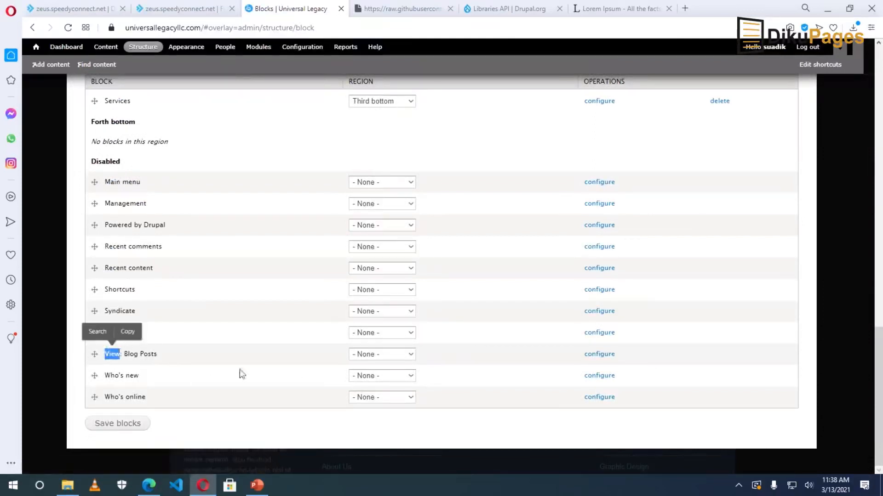
pyautogui.click(379, 355)
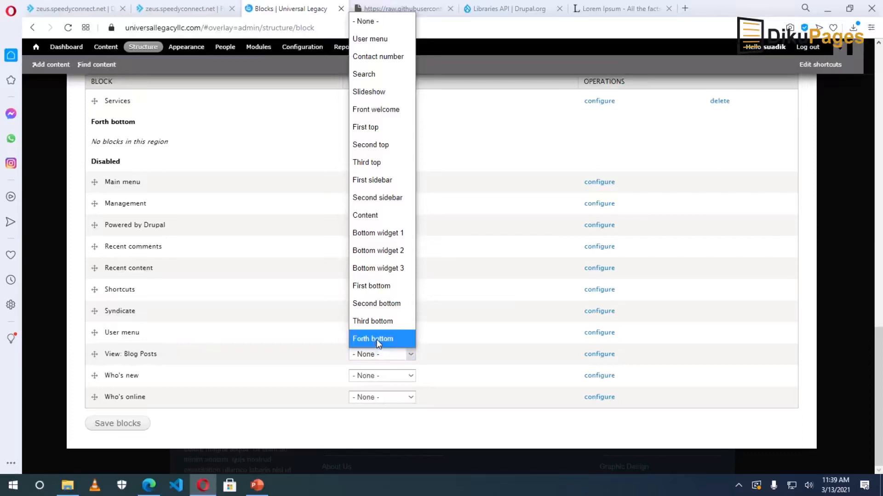
pyautogui.click(376, 341)
pyautogui.click(119, 424)
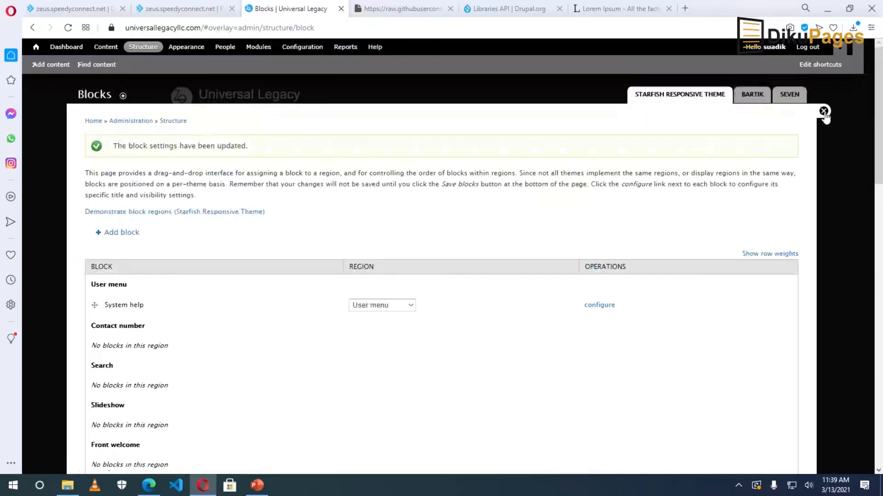
pyautogui.click(824, 112)
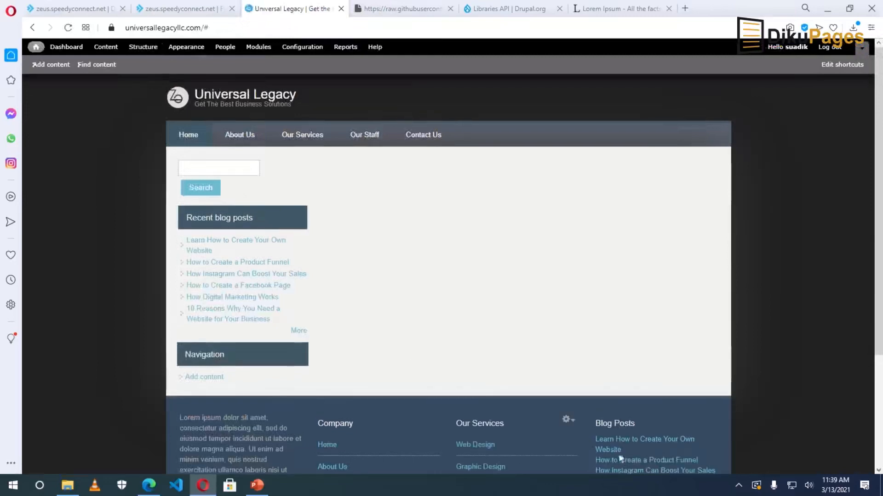
# Check the front page footer for the new Blog Posts column beside Our Services.
pyautogui.scroll(-4, 636, 449)
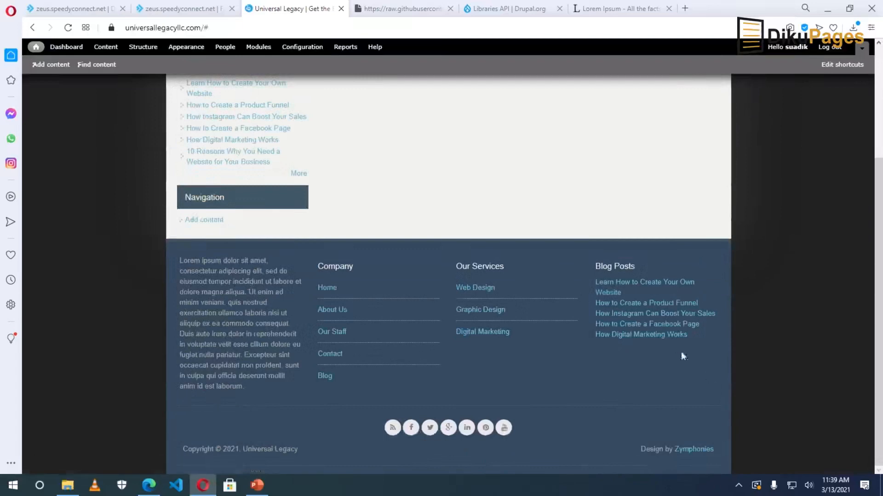
pyautogui.scroll(3, 718, 342)
pyautogui.click(217, 170)
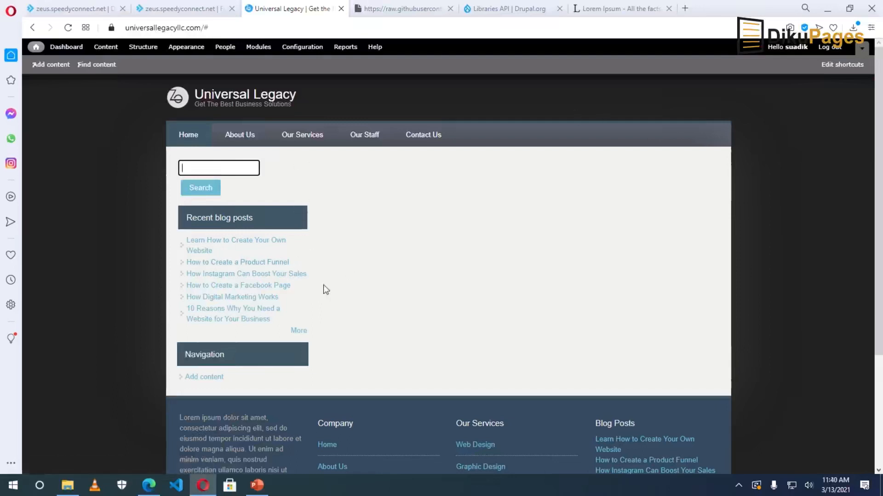
# Move the search form block to the Starfish Responsive Theme's Search region and save it.
pyautogui.click(303, 165)
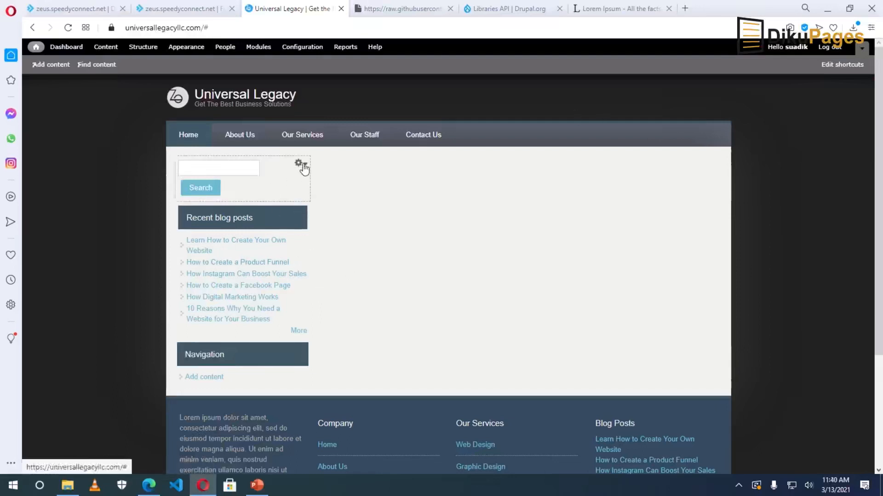
pyautogui.click(281, 177)
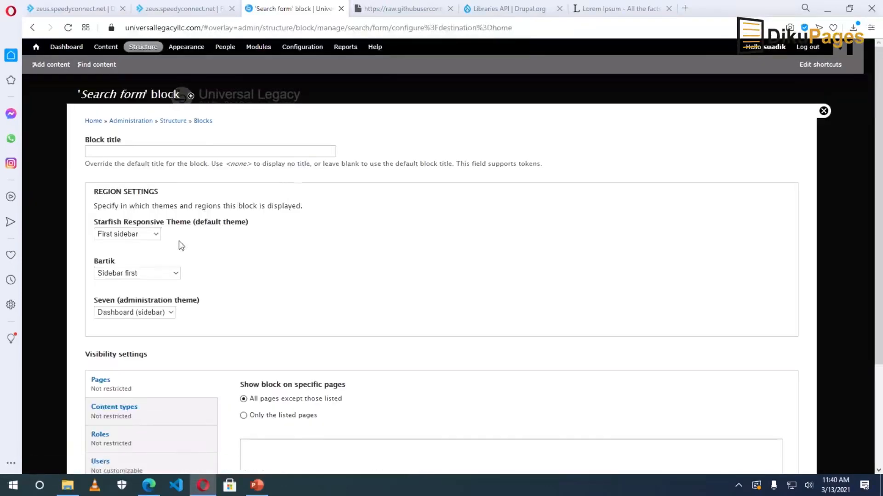
pyautogui.click(123, 235)
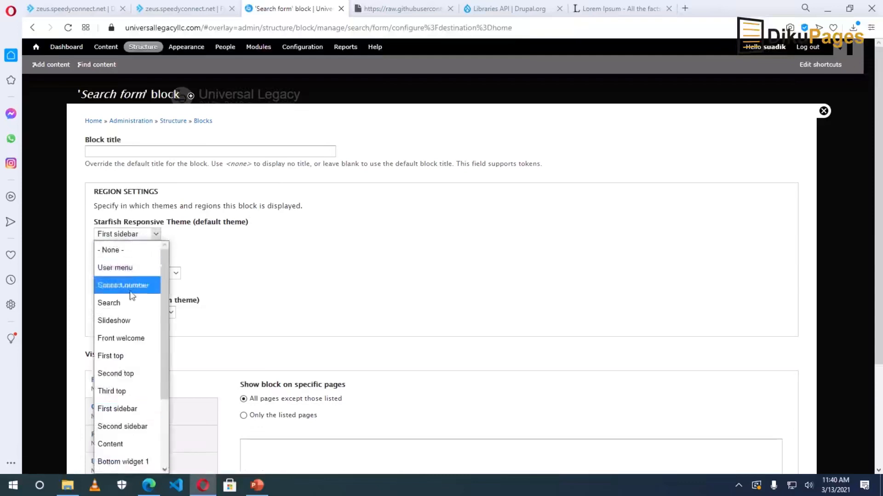
pyautogui.click(123, 304)
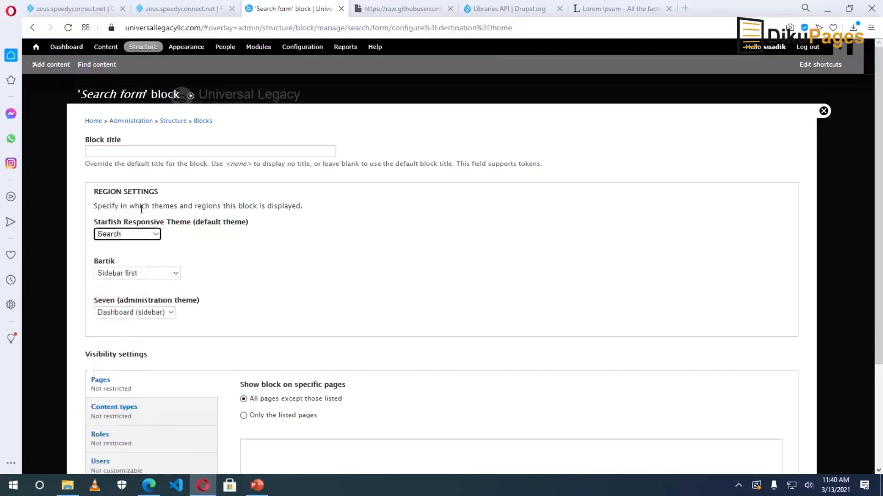
pyautogui.scroll(-3, 209, 276)
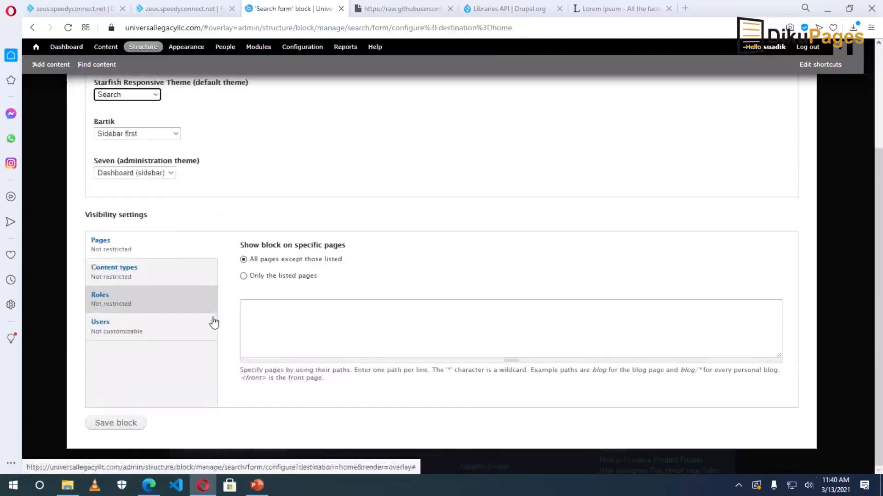
pyautogui.click(123, 424)
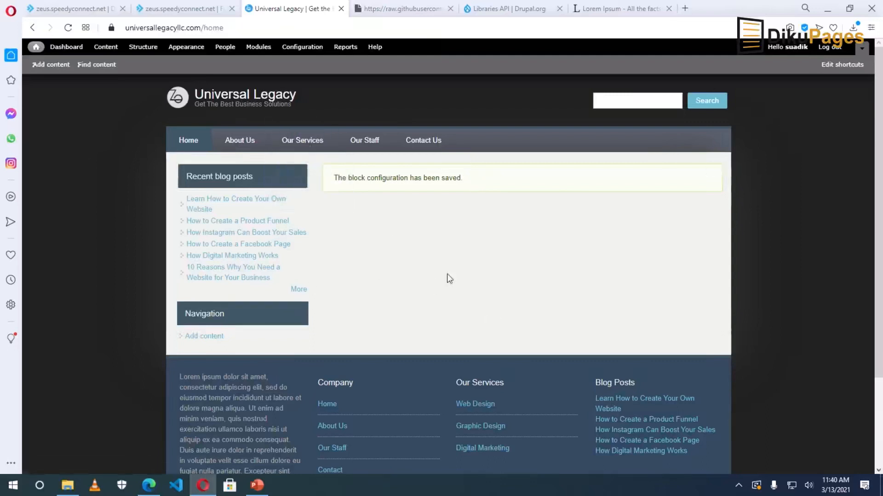
pyautogui.moveTo(276, 337)
# Set the Navigation block's Starfish theme region to None and save, removing it from the sidebar.
pyautogui.click(302, 312)
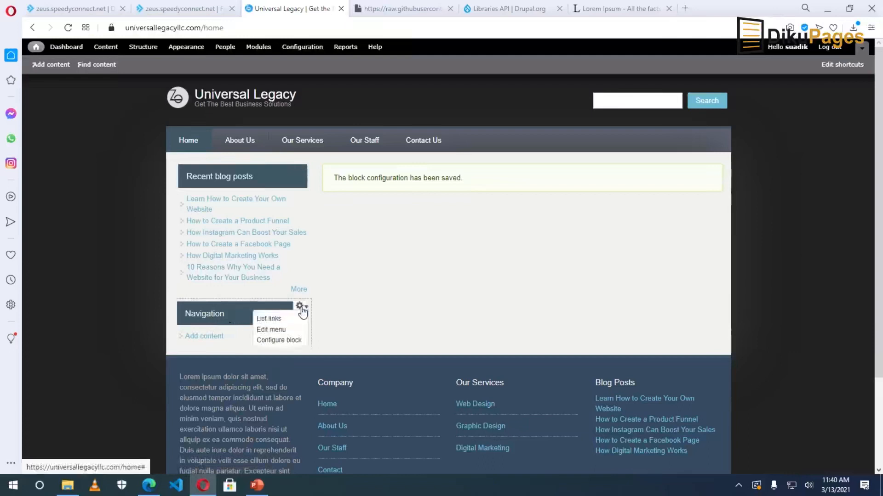
pyautogui.click(281, 339)
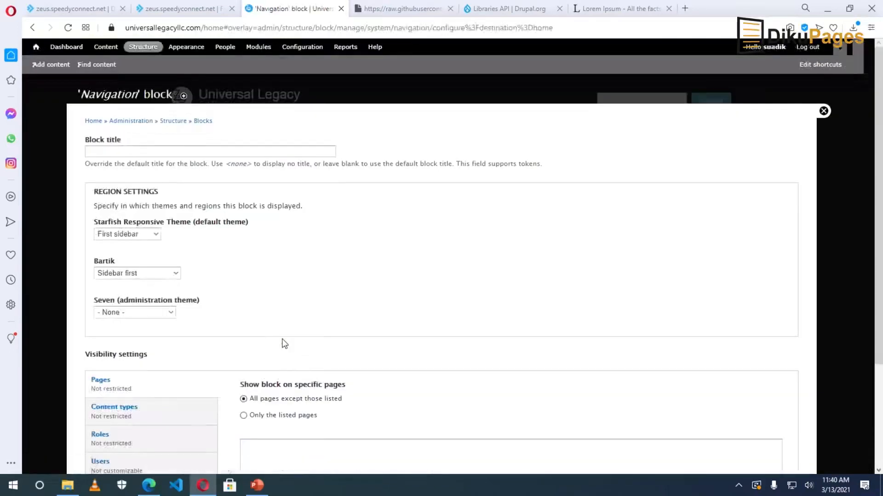
pyautogui.click(137, 235)
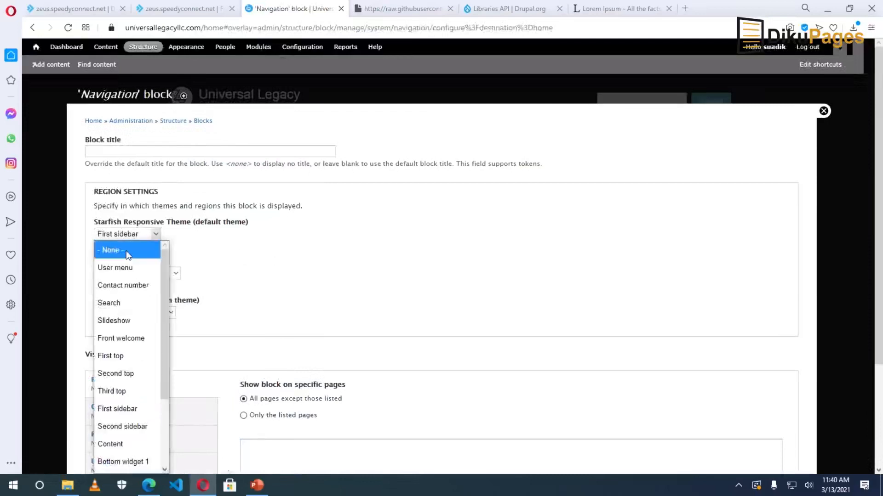
pyautogui.click(129, 254)
pyautogui.scroll(-3, 205, 306)
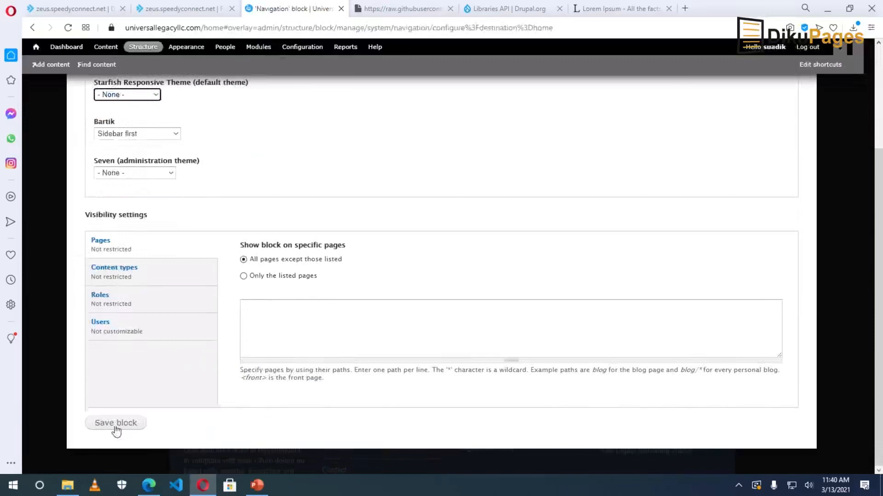
pyautogui.click(116, 422)
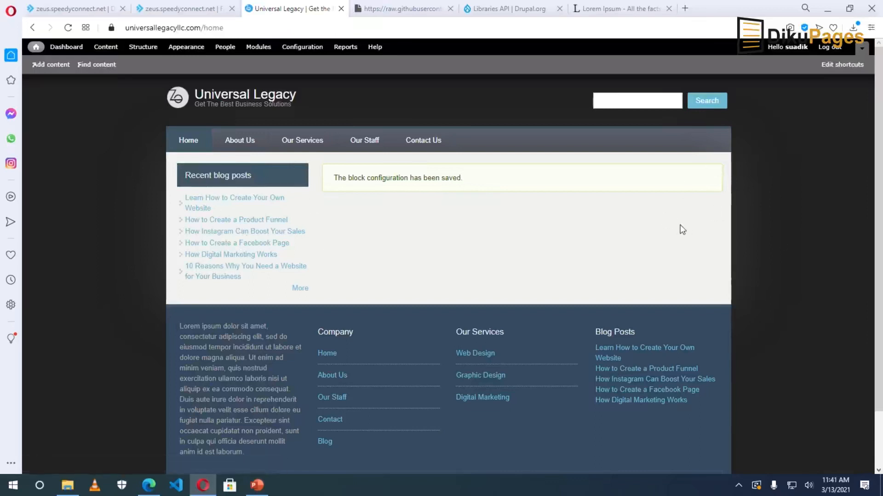
# Change the Recent blog posts block's Starfish theme region from First sidebar to Second sidebar.
pyautogui.moveTo(301, 173)
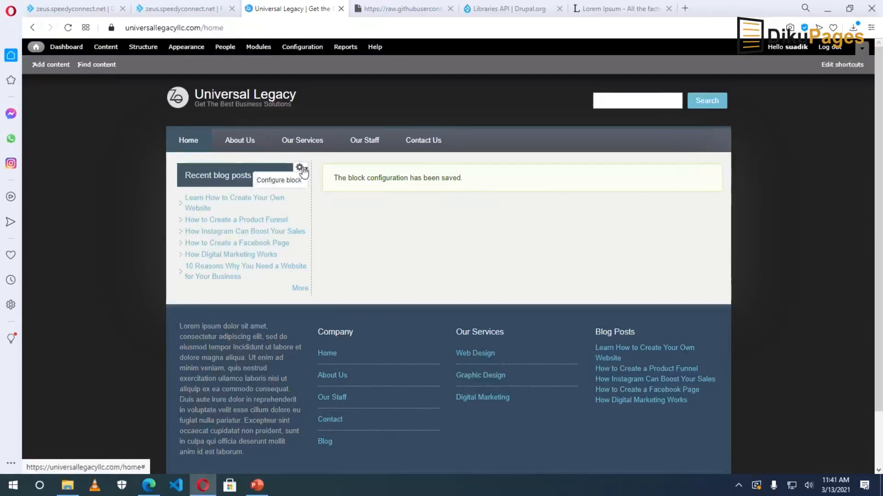
pyautogui.click(283, 179)
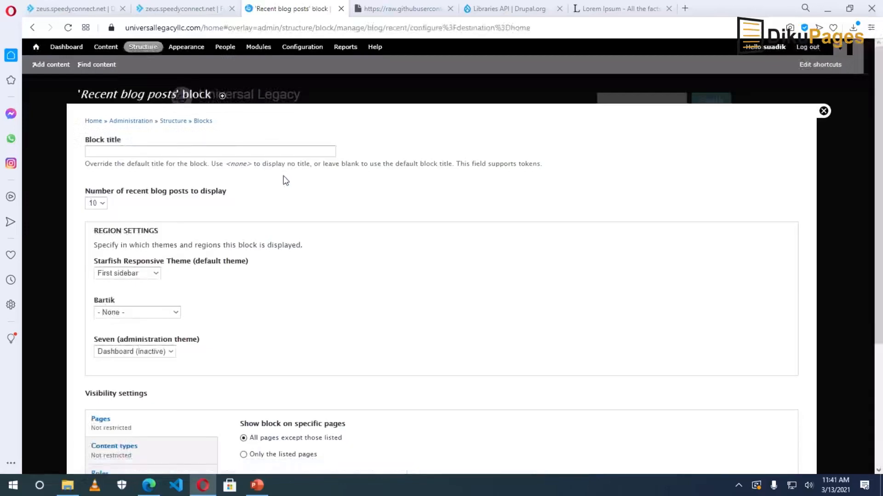
pyautogui.click(117, 275)
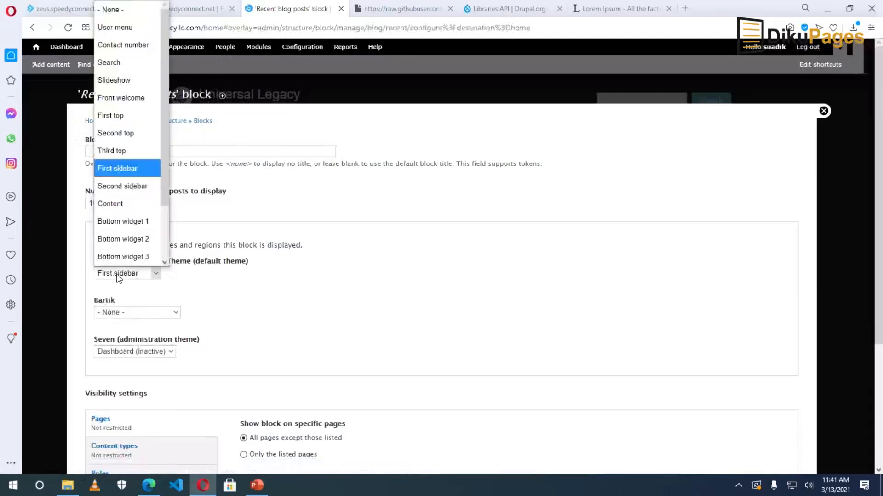
pyautogui.scroll(-1, 110, 220)
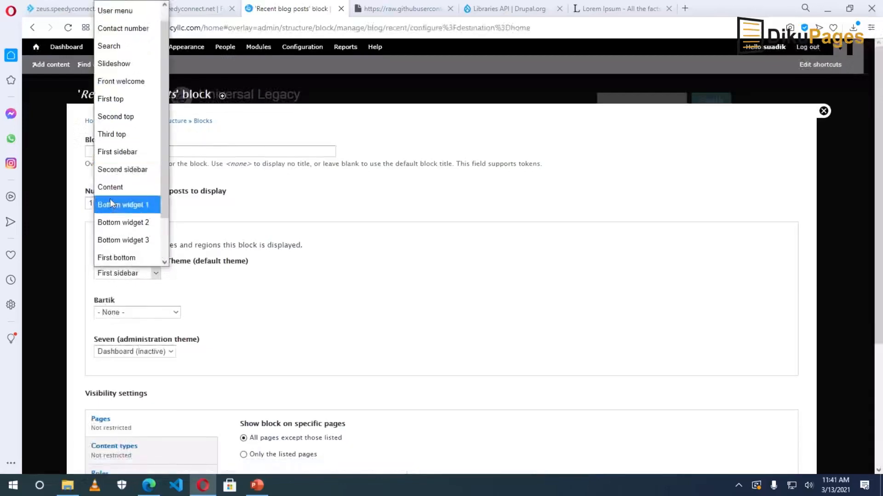
pyautogui.click(126, 170)
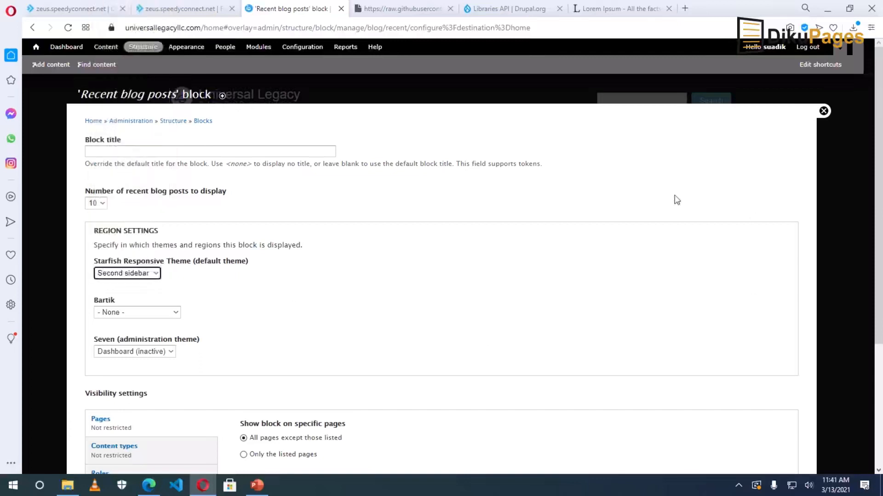
pyautogui.scroll(-4, 410, 313)
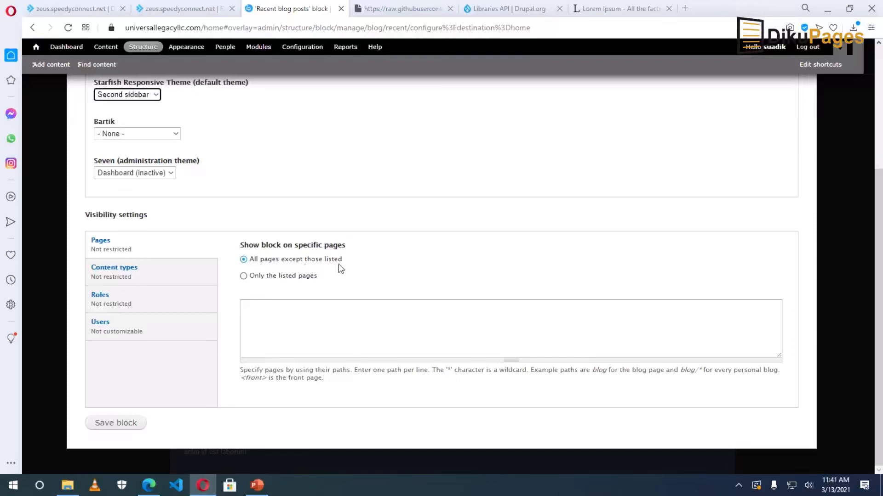
pyautogui.click(341, 305)
# Hide the Recent blog posts block on the 'home' path using 'All pages except those listed', and save.
pyautogui.click(244, 261)
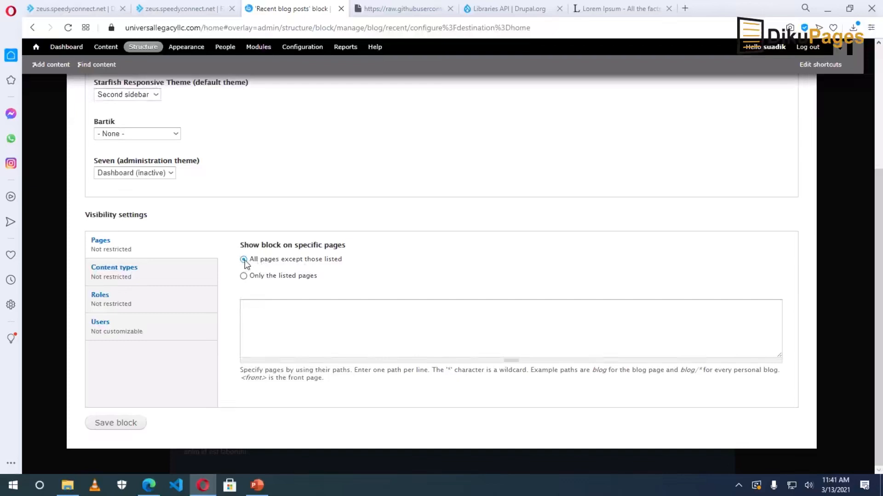
pyautogui.click(259, 312)
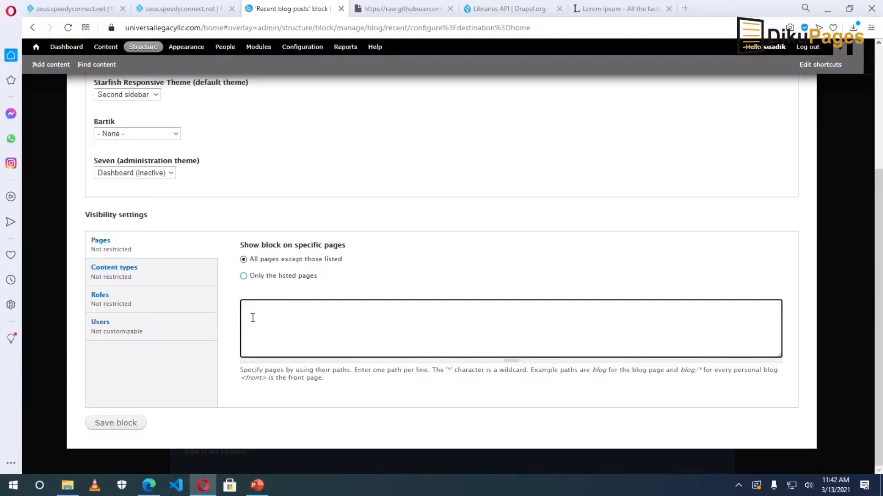
pyautogui.click(243, 277)
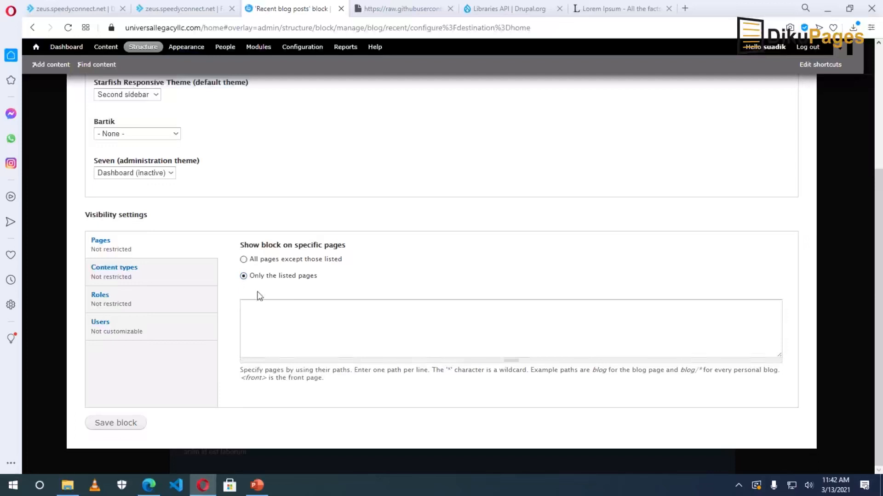
pyautogui.click(268, 311)
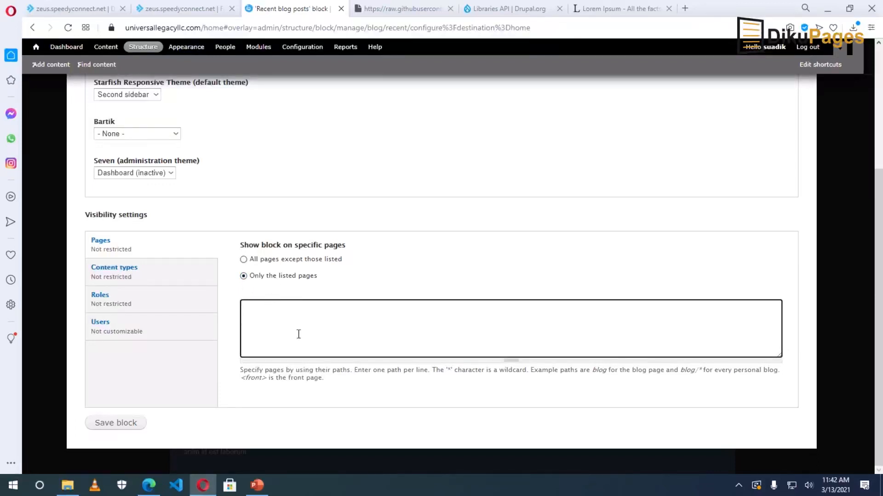
pyautogui.click(244, 260)
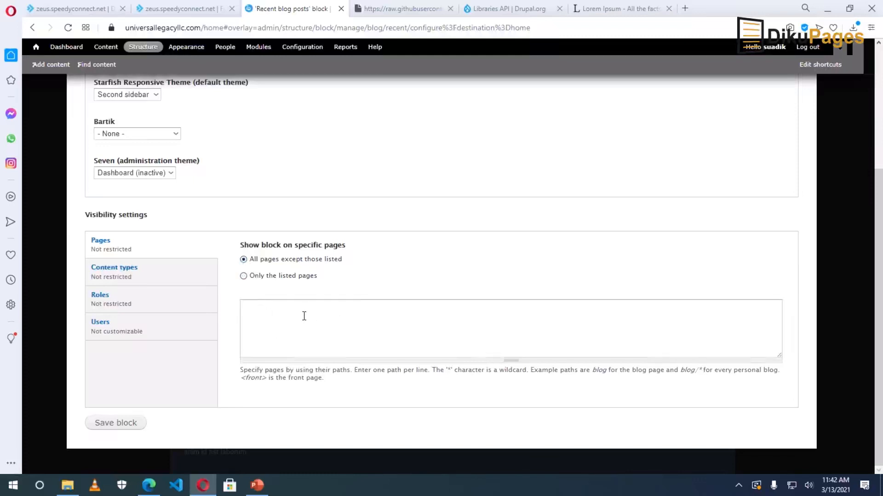
pyautogui.click(276, 320)
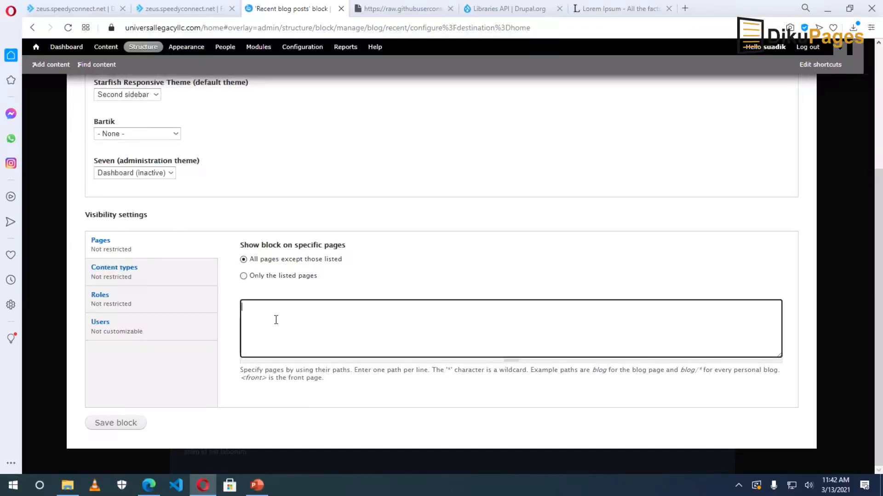
pyautogui.write('home')
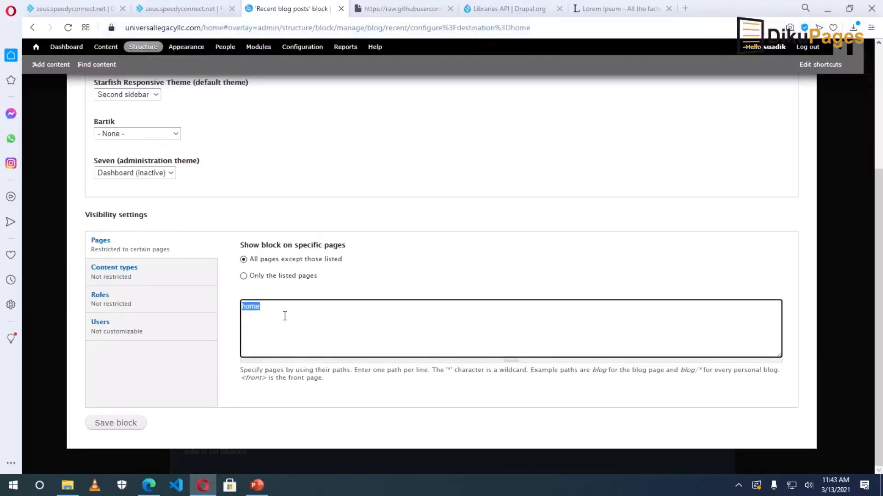
pyautogui.click(117, 424)
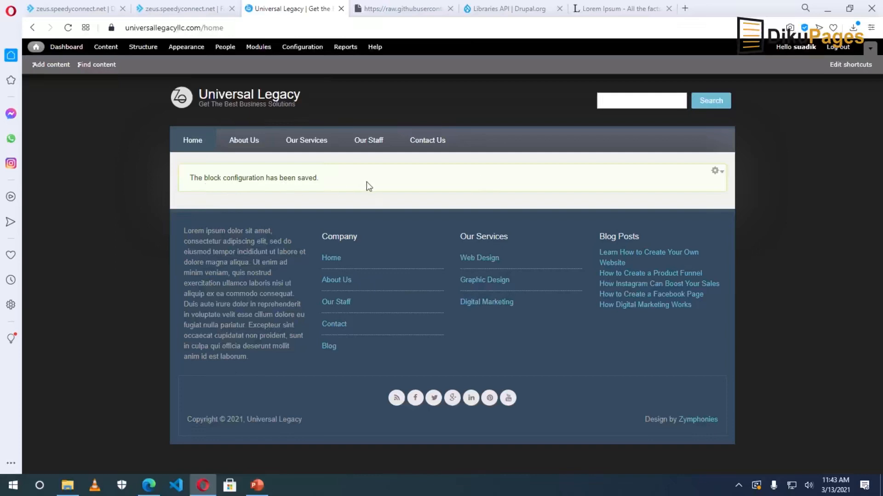
# Visit About Us, Our Services and Home to confirm the blog sidebar is missing only on home.
pyautogui.click(247, 141)
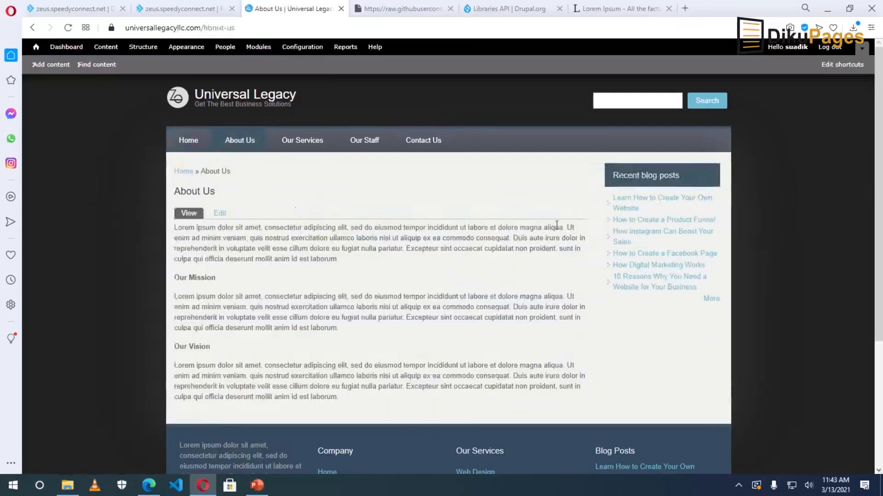
pyautogui.click(315, 144)
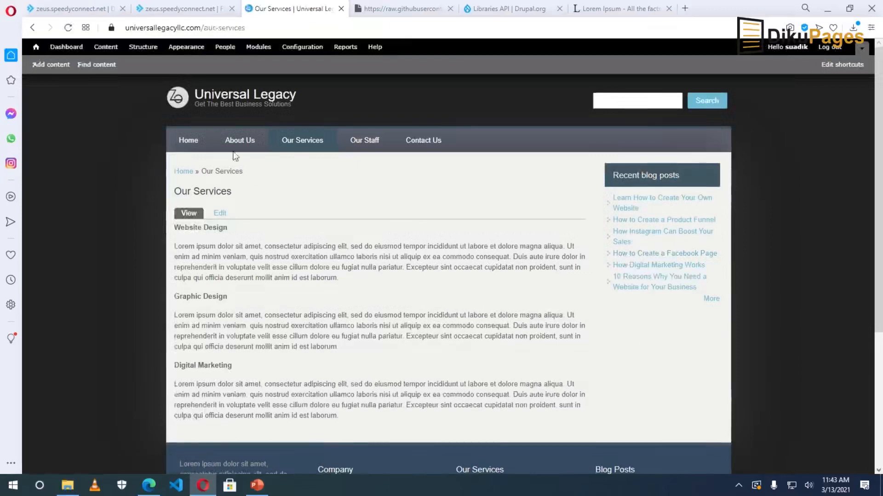
pyautogui.click(192, 144)
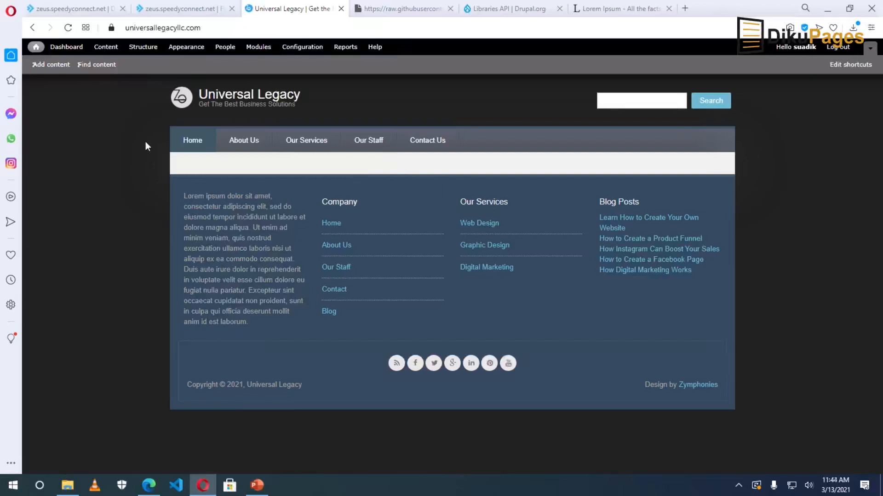
pyautogui.click(141, 49)
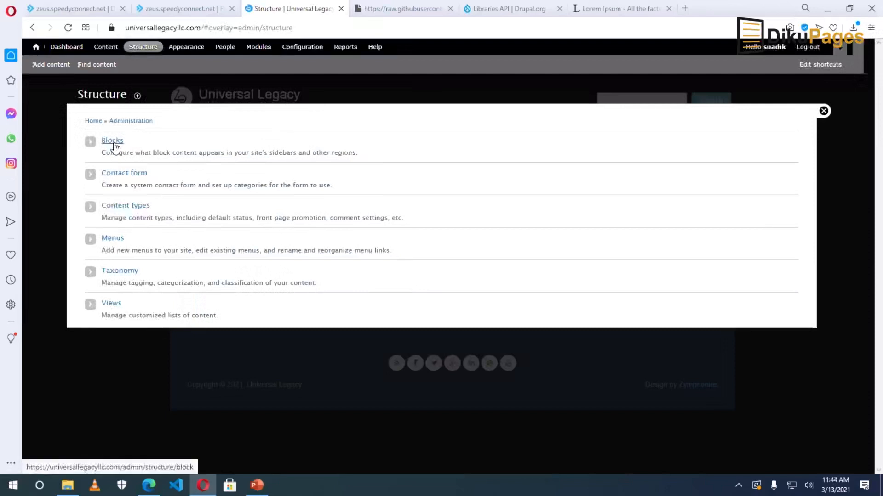
# Start a new custom block with the block description 'Header section'.
pyautogui.click(114, 146)
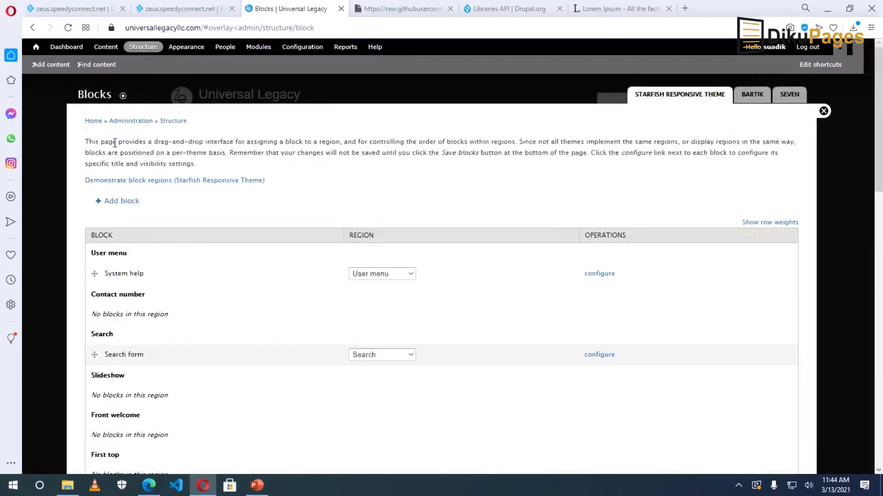
pyautogui.click(122, 202)
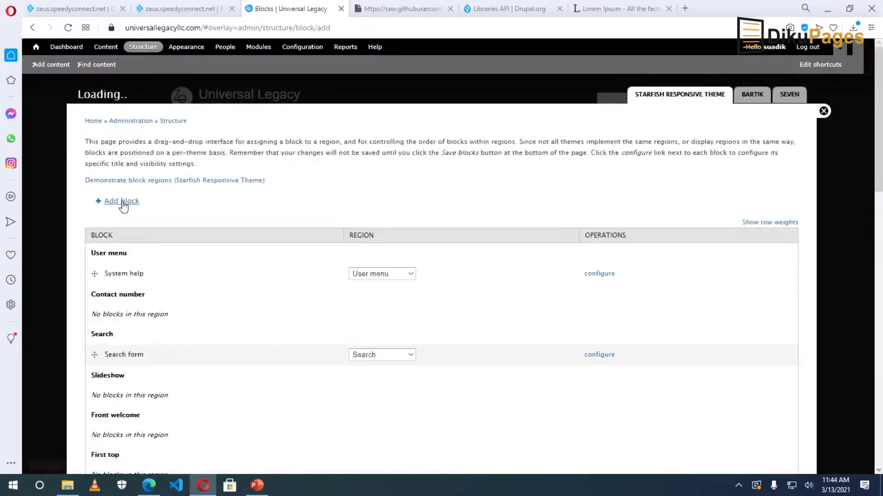
pyautogui.moveTo(88, 164); pyautogui.dragTo(142, 166)
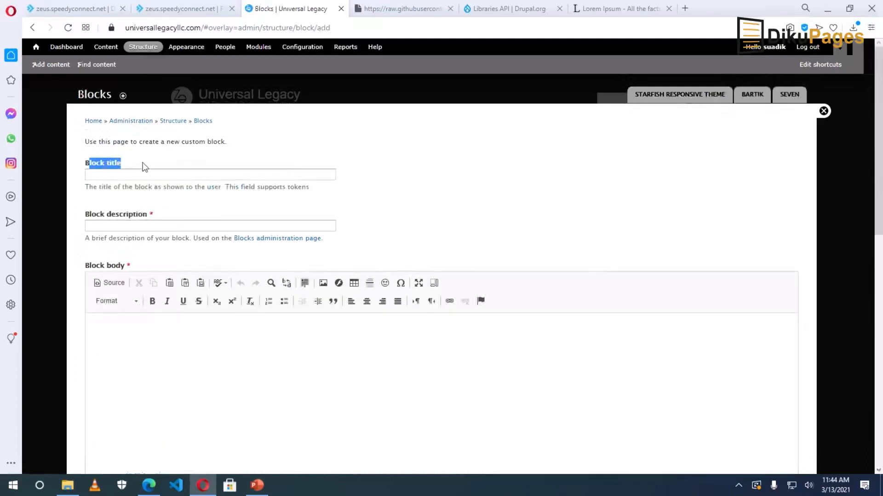
pyautogui.click(128, 168)
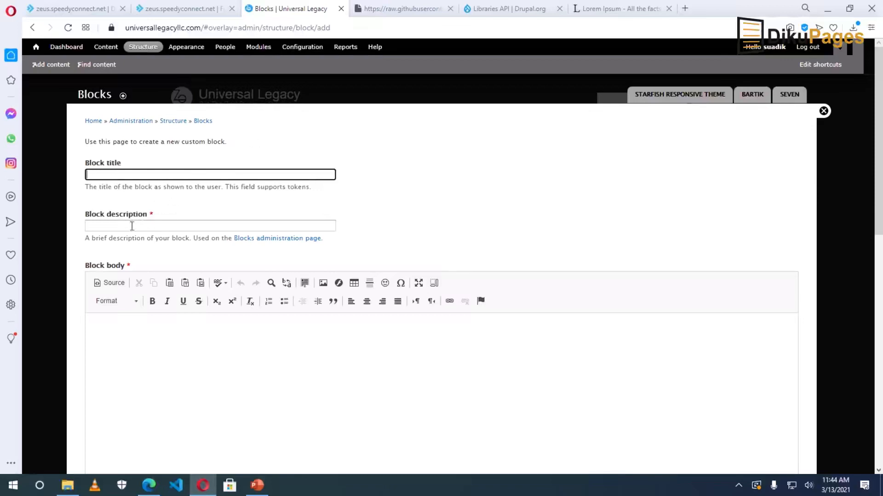
pyautogui.click(105, 227)
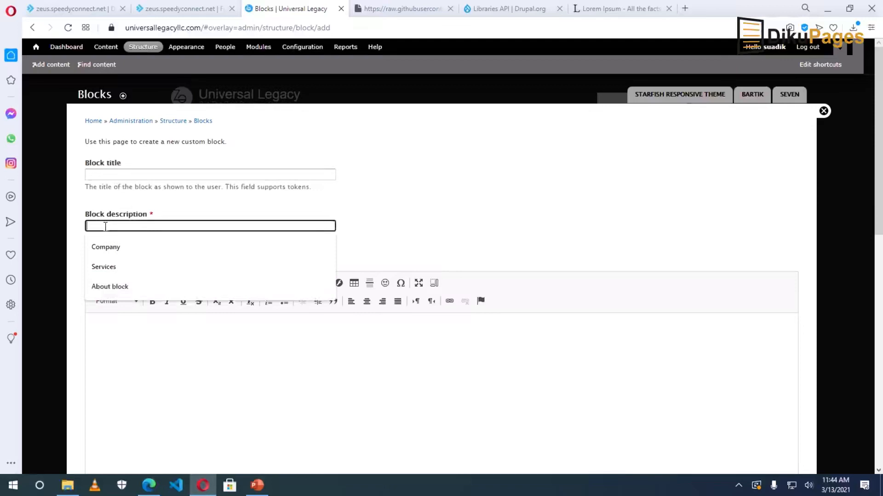
pyautogui.write('Header section')
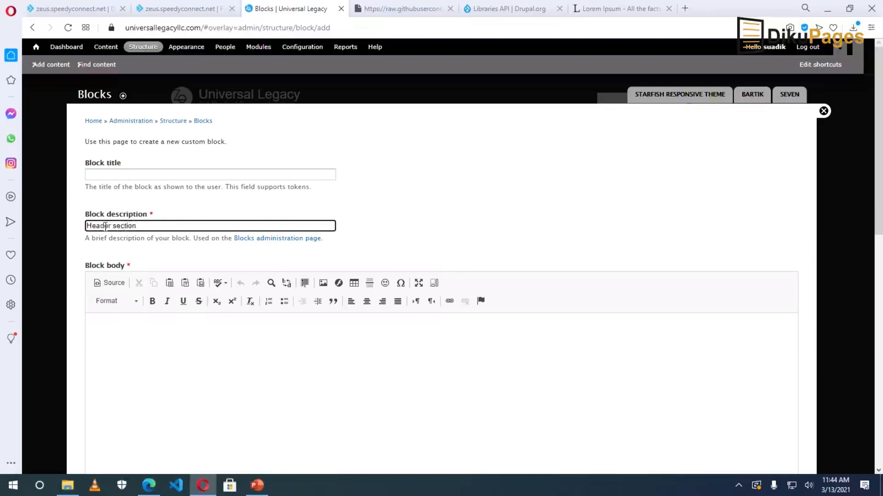
# Type 'DO YOU WANT TO TAKE YOUR BUSINESS TO THE NEXT LEVEL?' and 'Start Here >>' as two body lines.
pyautogui.click(198, 355)
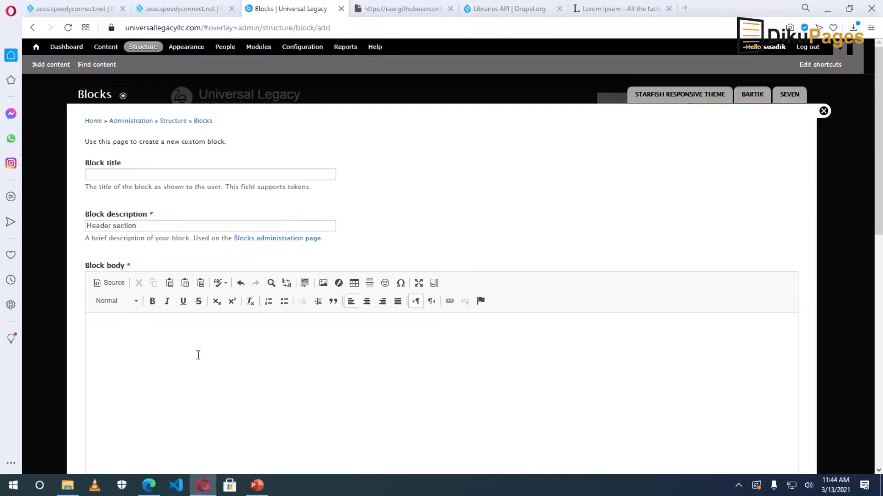
pyautogui.write('DO YOU WANT TO TAKE YOUR BUSINESS TO THE NEXT LE')
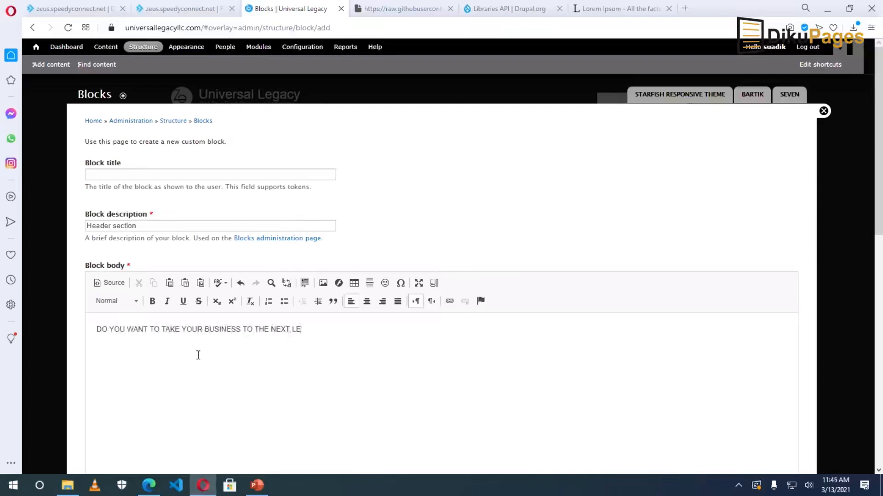
pyautogui.write('VEL?')
pyautogui.press('Return')
pyautogui.write('Start Here >>')
# Center both lines, making the question Heading 1 and 'Start Here >>' Heading 3.
pyautogui.hotkey('ctrl', 'a')
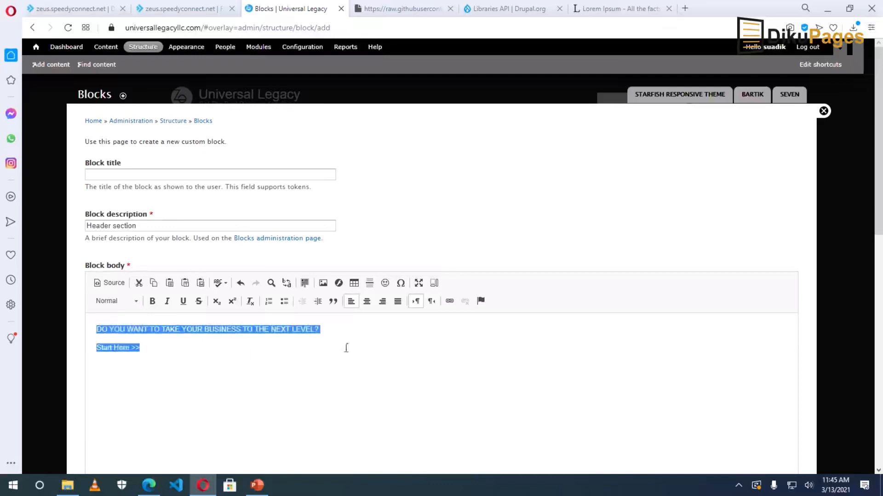
pyautogui.click(367, 301)
pyautogui.moveTo(553, 330); pyautogui.dragTo(331, 331)
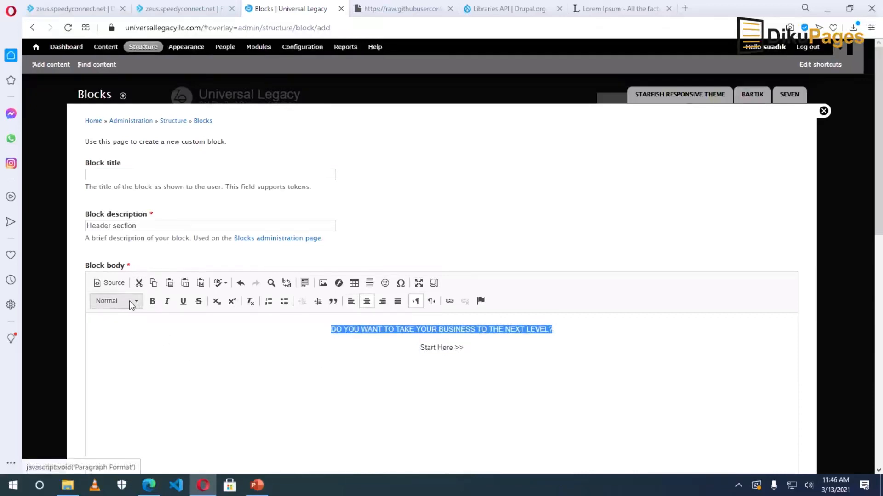
pyautogui.click(131, 303)
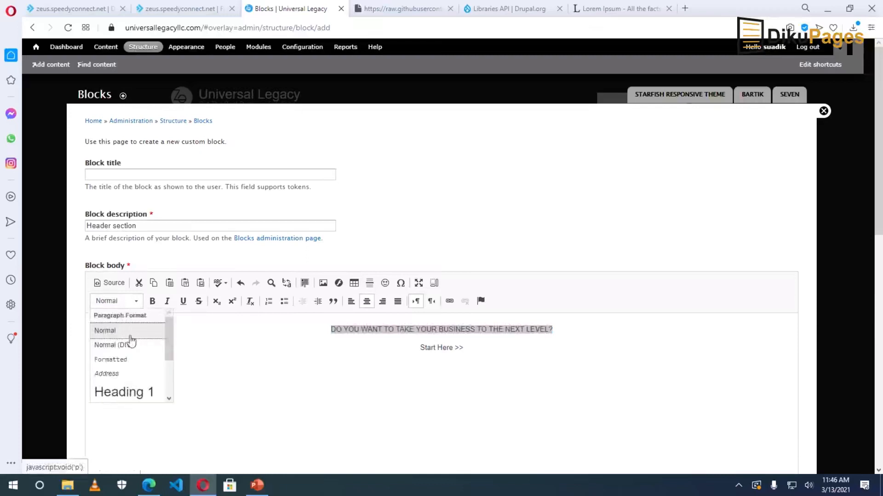
pyautogui.click(135, 390)
pyautogui.moveTo(465, 357); pyautogui.dragTo(418, 357)
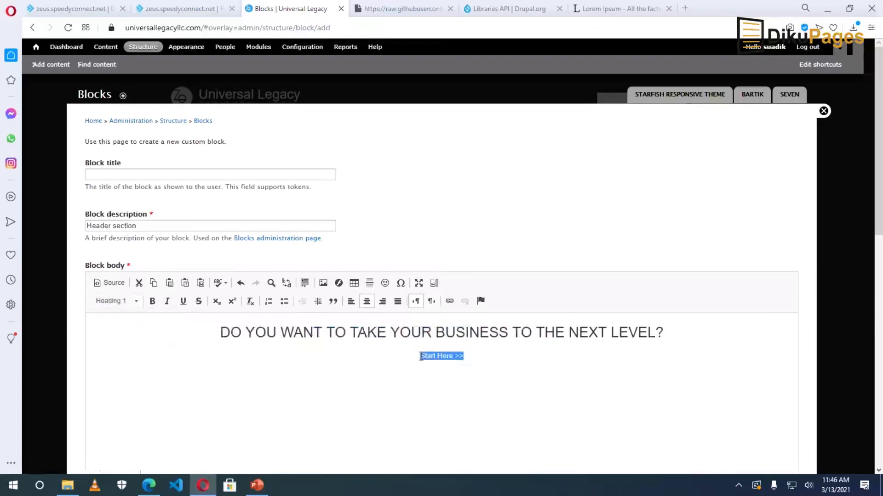
pyautogui.click(136, 302)
pyautogui.scroll(-2, 132, 360)
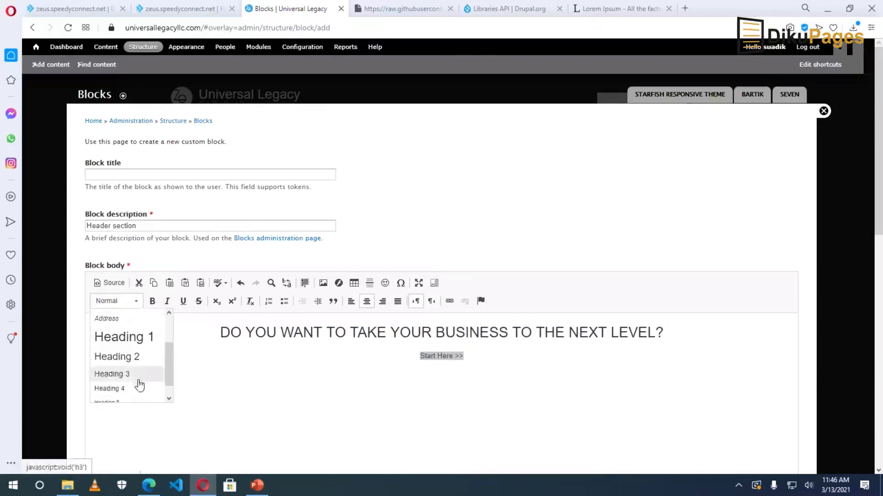
pyautogui.click(124, 374)
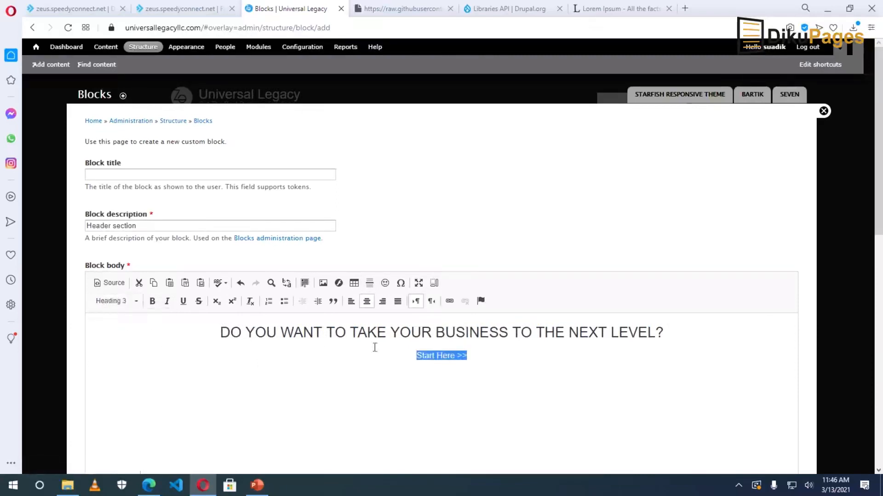
pyautogui.click(511, 358)
# Switch the block body's text format to Full HTML.
pyautogui.scroll(-10, 510, 358)
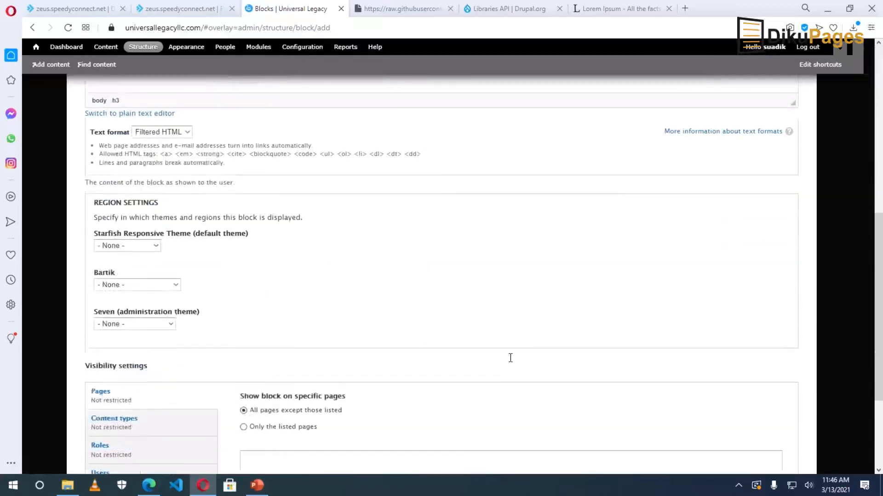
pyautogui.click(161, 132)
pyautogui.click(160, 166)
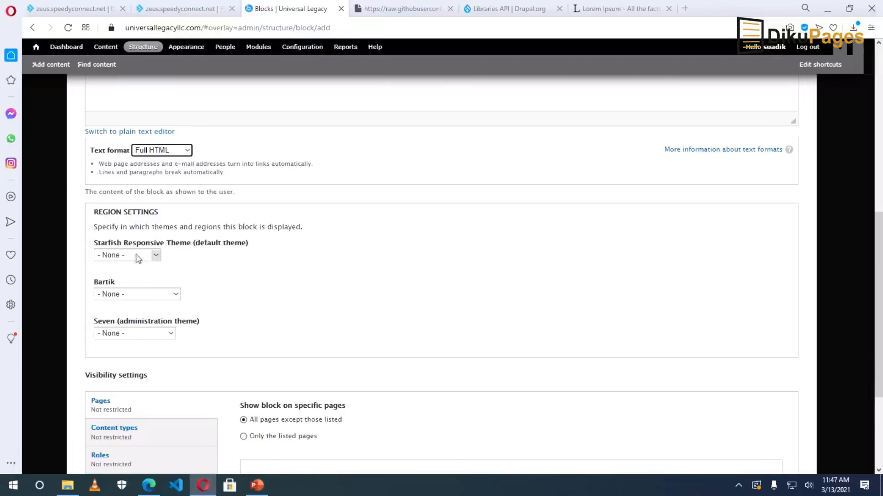
pyautogui.scroll(5, 364, 219)
pyautogui.scroll(2, 364, 219)
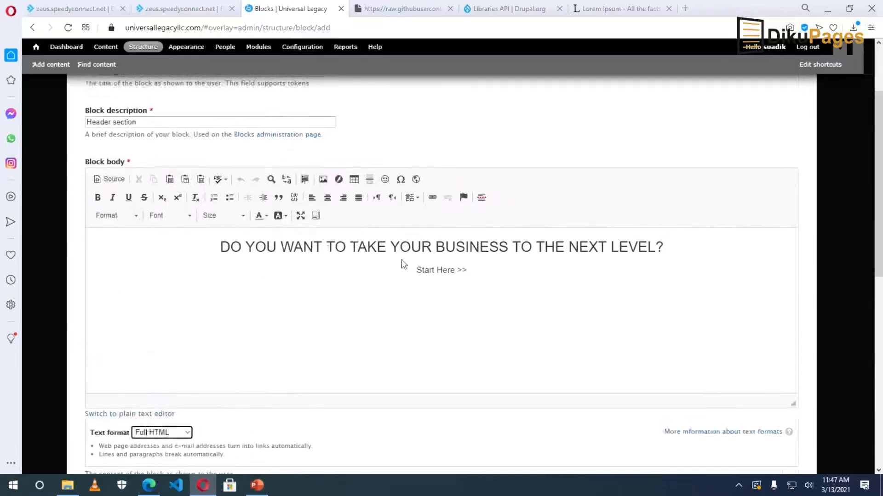
pyautogui.scroll(-5, 425, 340)
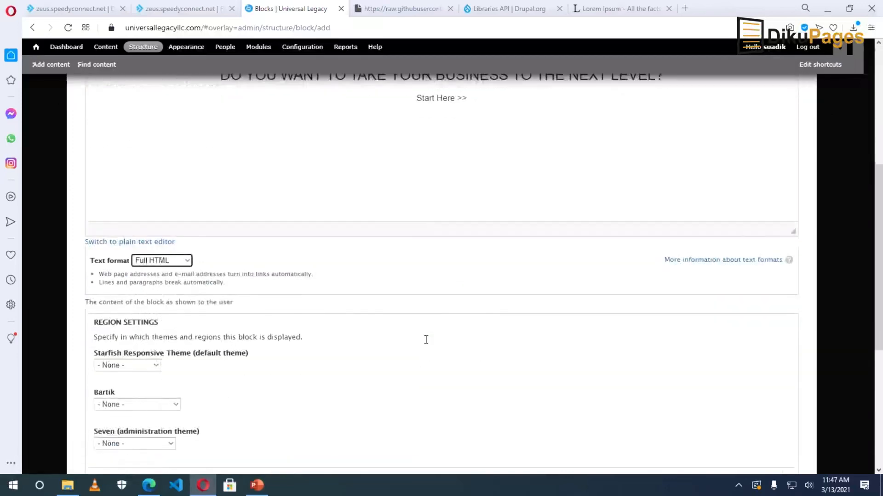
pyautogui.scroll(-4, 393, 342)
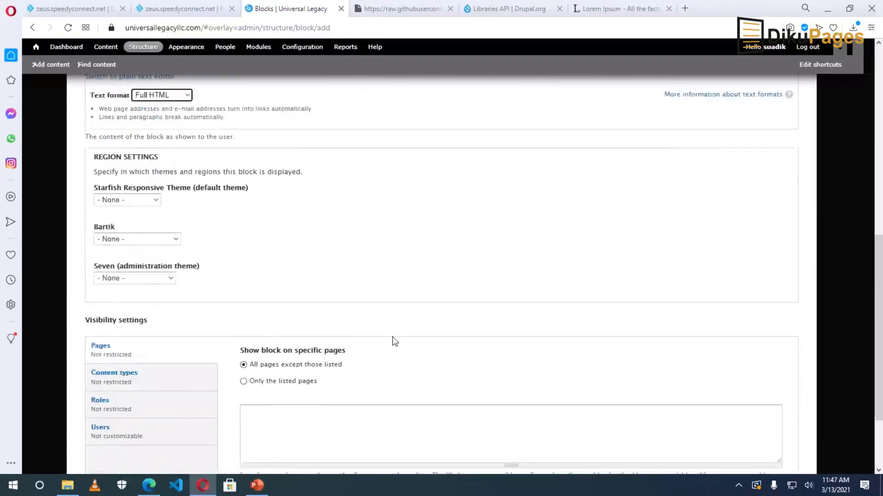
pyautogui.scroll(4, 382, 319)
pyautogui.scroll(-1, 382, 319)
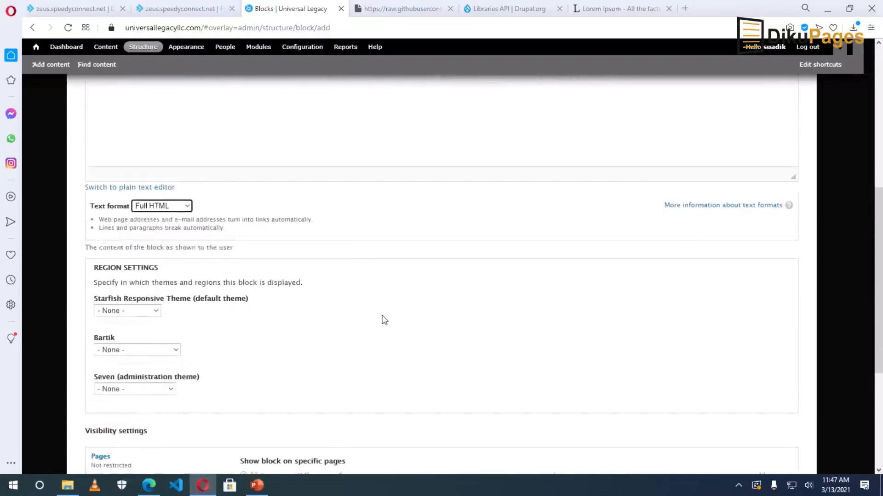
# Place the block in the Starfish Responsive Theme's Front welcome region, save it, and view the front page.
pyautogui.click(126, 312)
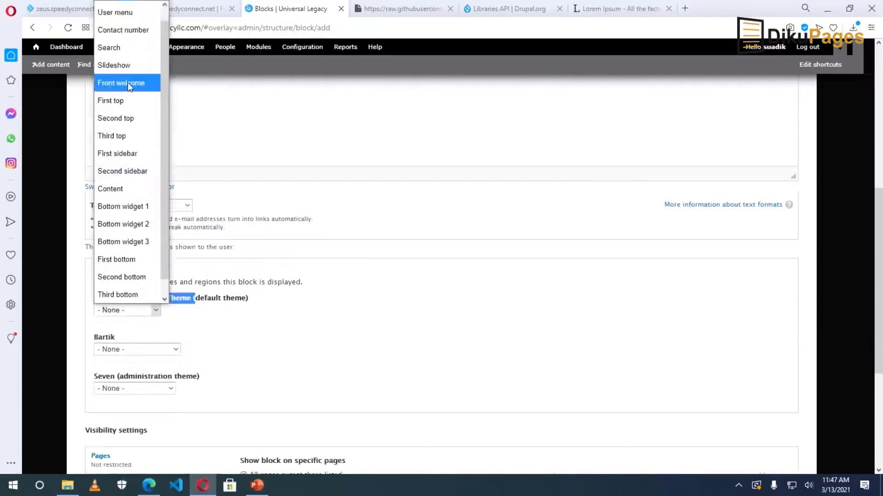
pyautogui.click(121, 83)
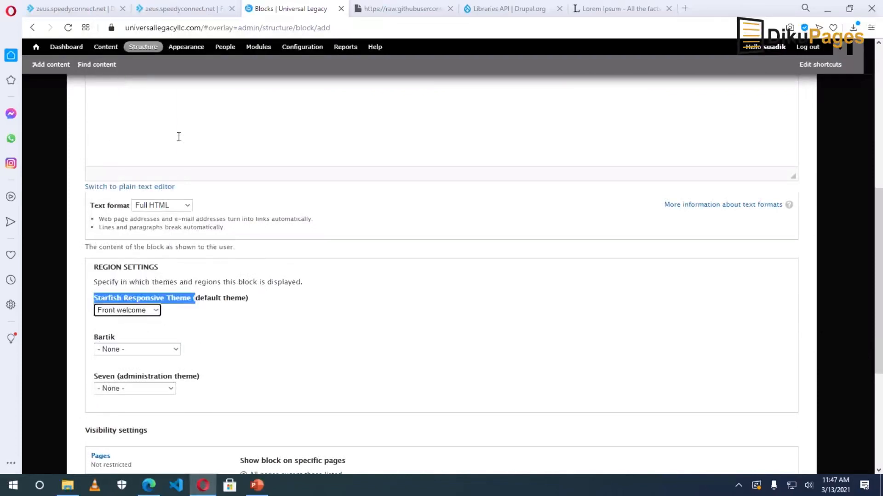
pyautogui.click(312, 350)
pyautogui.scroll(-5, 312, 350)
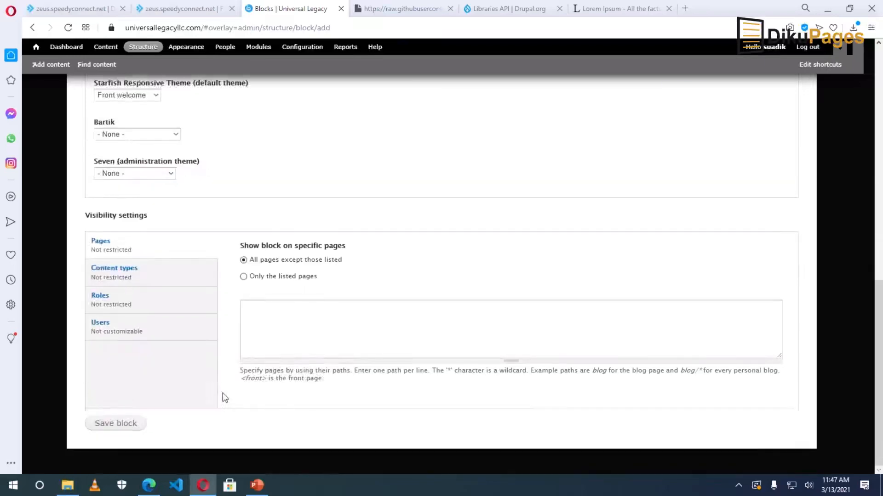
pyautogui.click(120, 429)
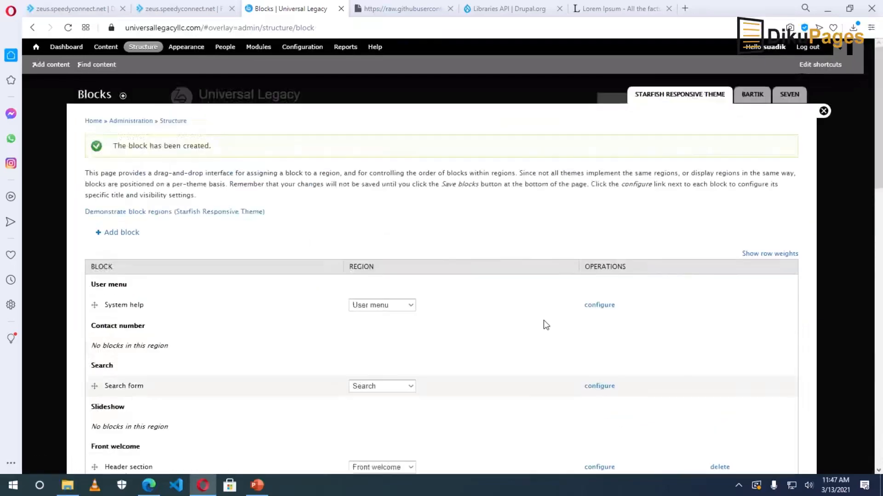
pyautogui.click(823, 111)
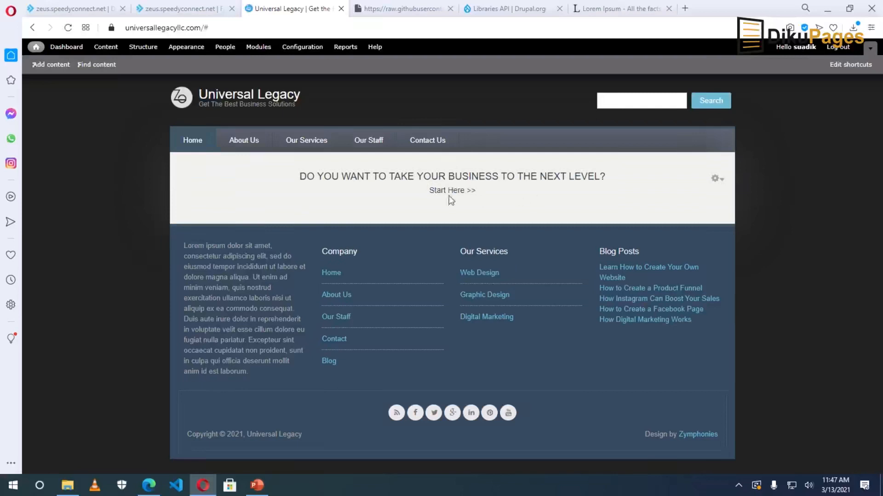
# Copy the Our Services page link address from the front page, then go to Structure.
pyautogui.moveTo(430, 189); pyautogui.dragTo(477, 194)
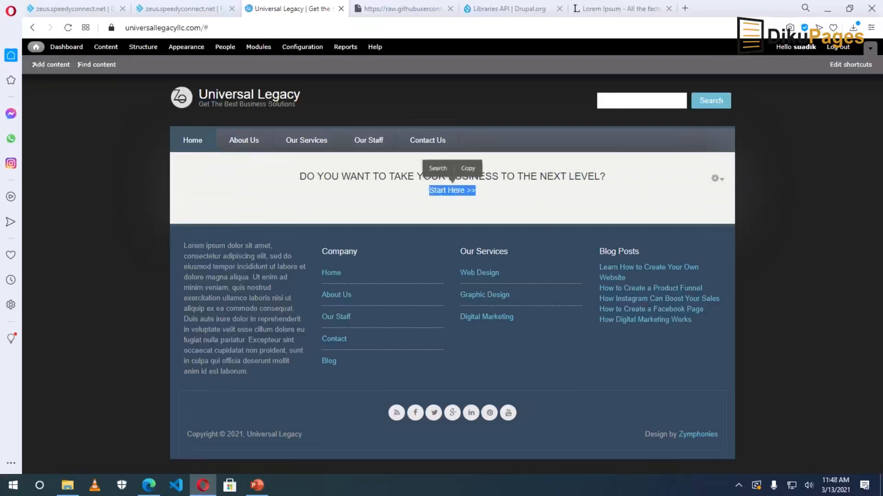
pyautogui.moveTo(307, 138)
pyautogui.rightClick(301, 141)
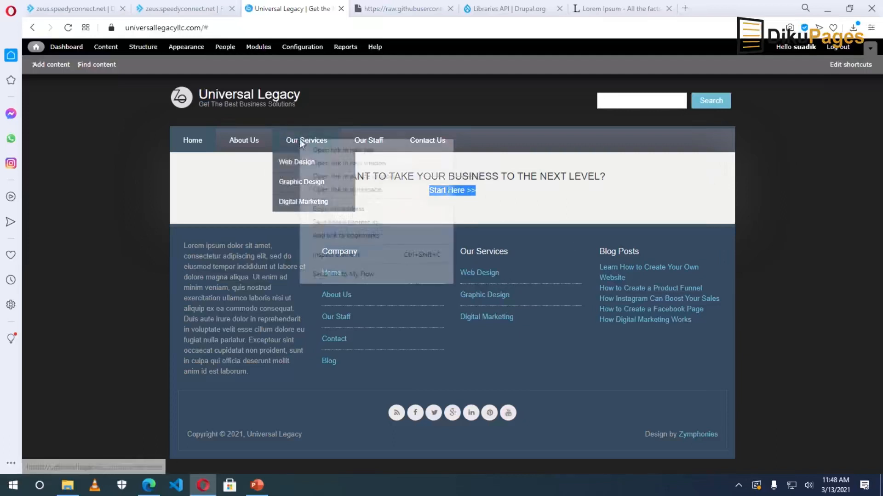
pyautogui.click(337, 209)
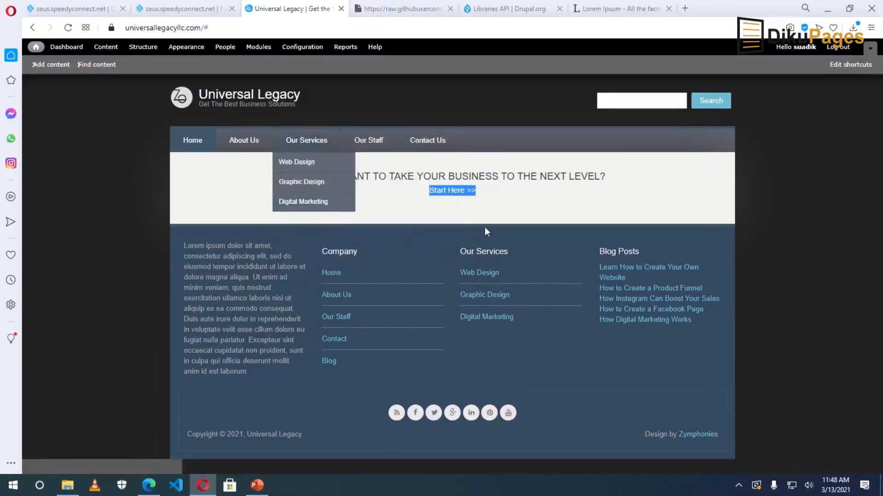
pyautogui.click(722, 181)
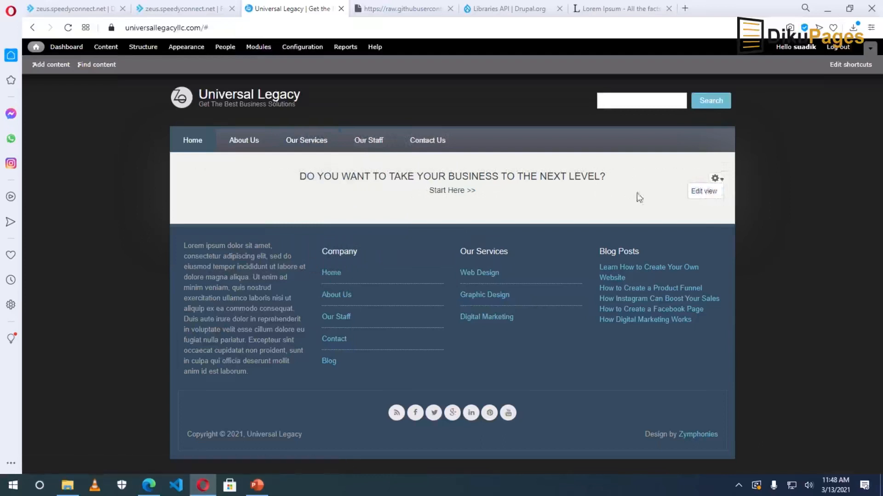
pyautogui.click(143, 48)
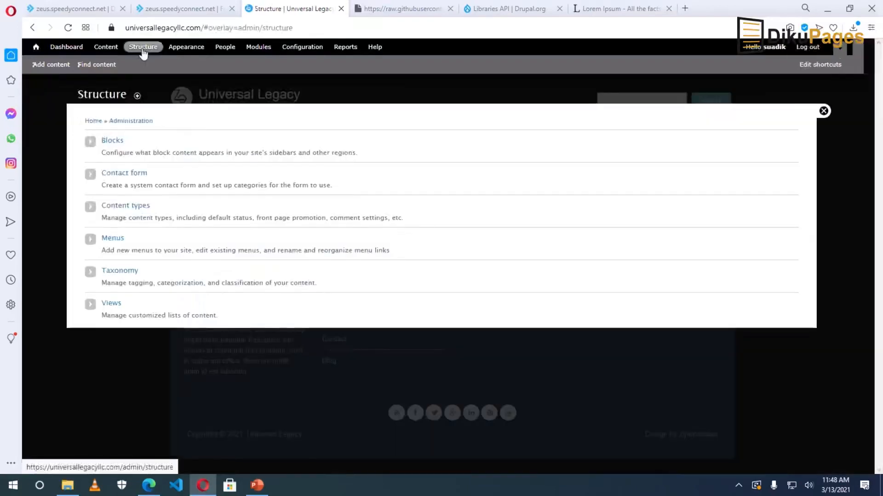
pyautogui.click(113, 141)
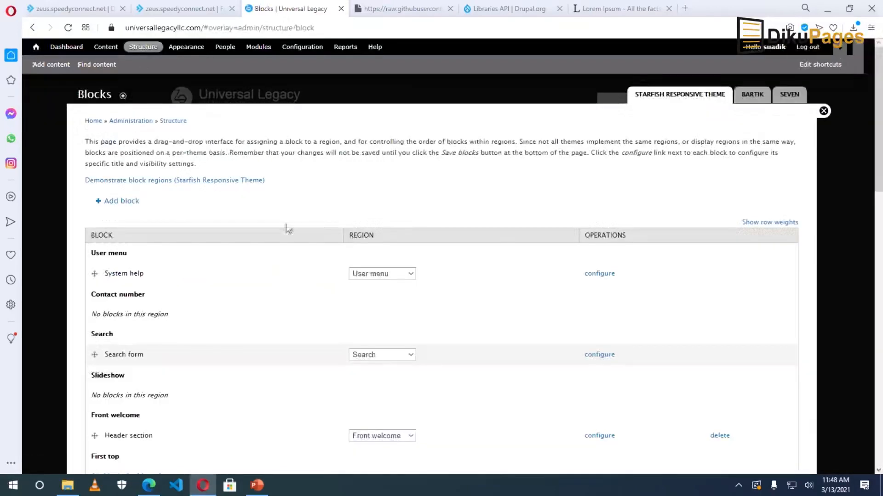
pyautogui.scroll(-1, 223, 268)
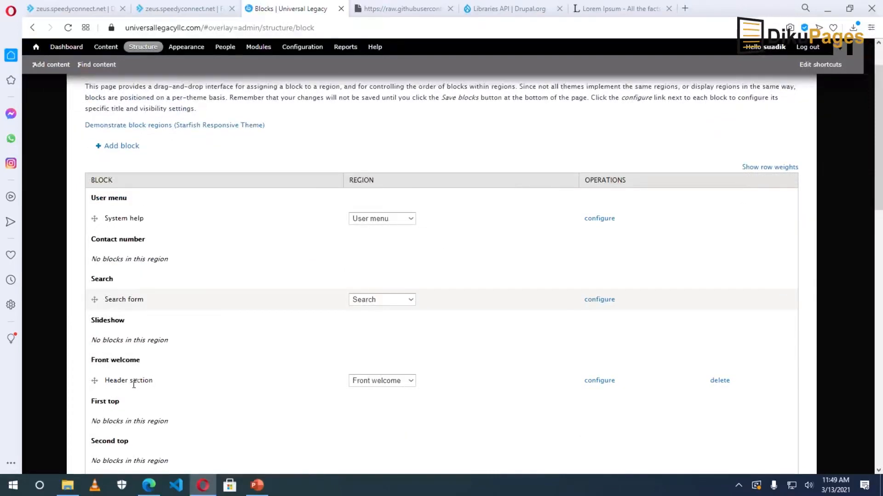
pyautogui.click(602, 384)
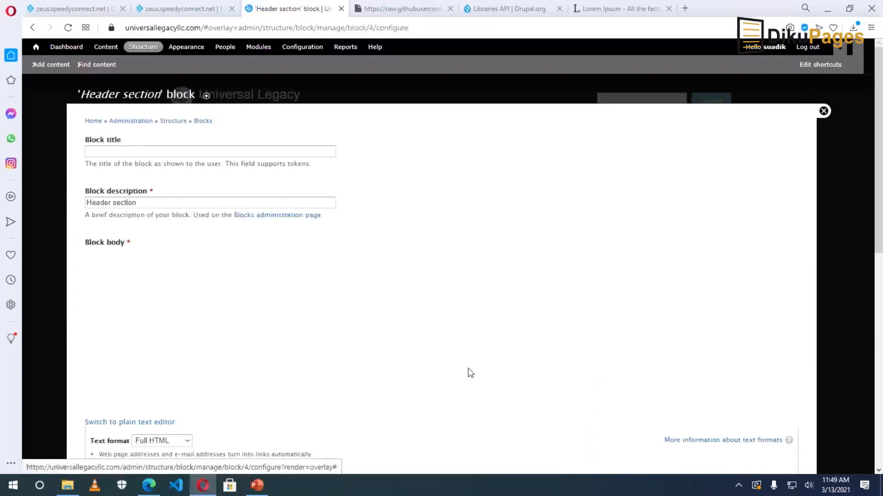
pyautogui.moveTo(416, 350); pyautogui.dragTo(474, 351)
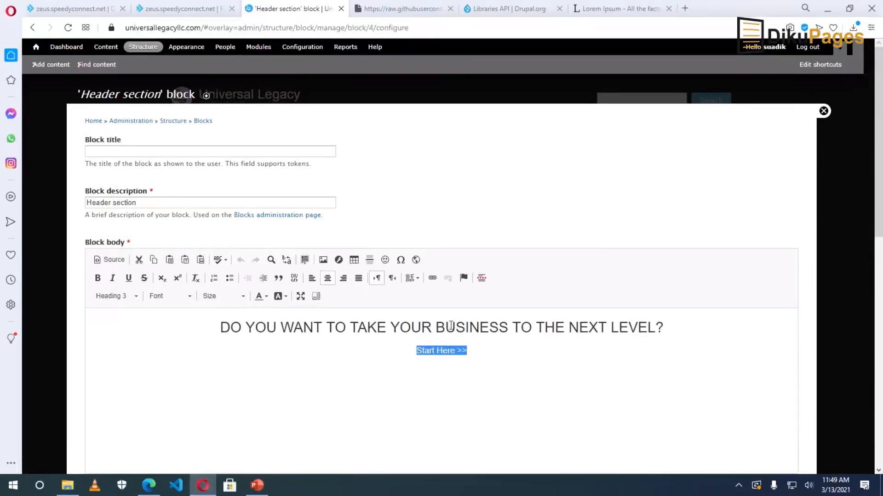
pyautogui.click(431, 278)
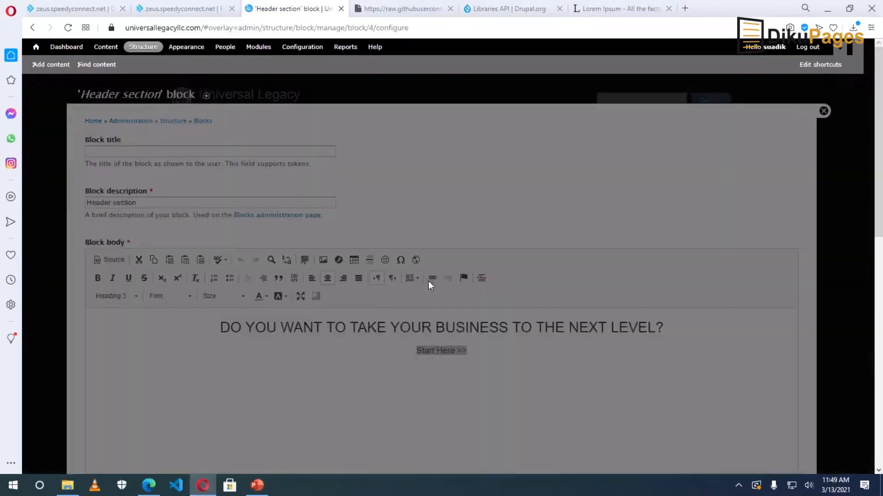
pyautogui.rightClick(428, 291)
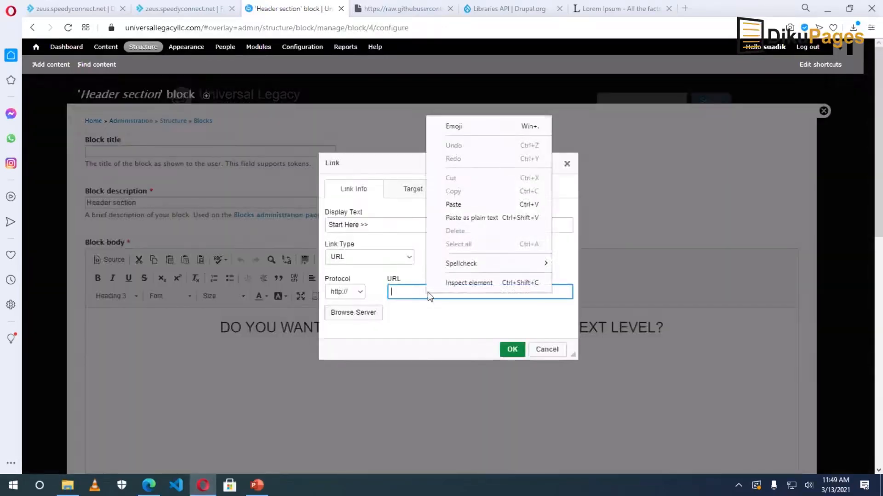
pyautogui.click(463, 205)
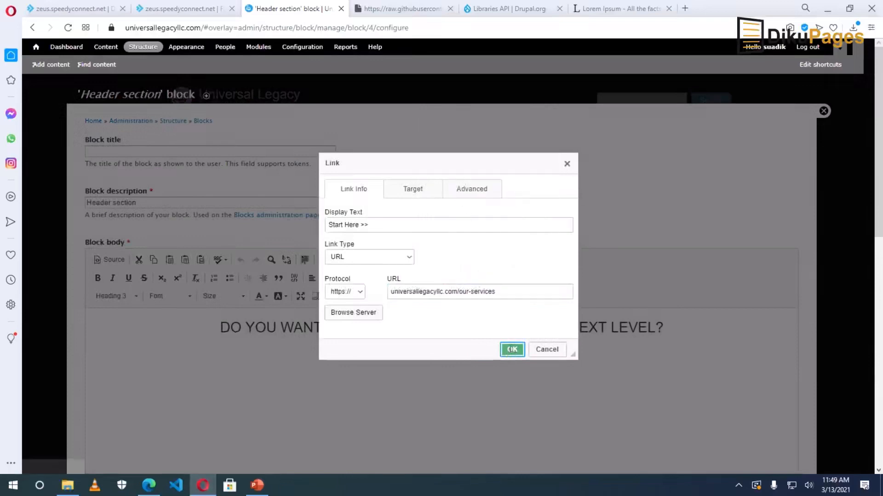
pyautogui.click(511, 349)
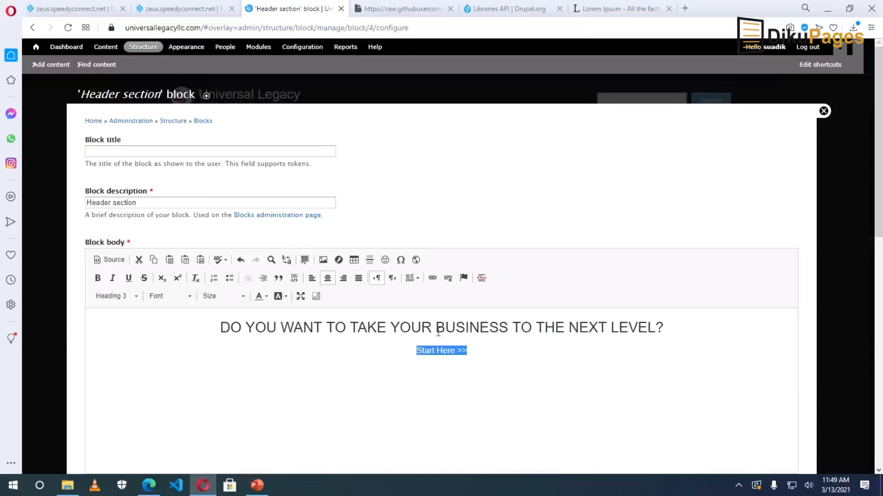
# Add a 'We Have You Covered!' line above Start Here, and bold it and the heading.
pyautogui.click(683, 329)
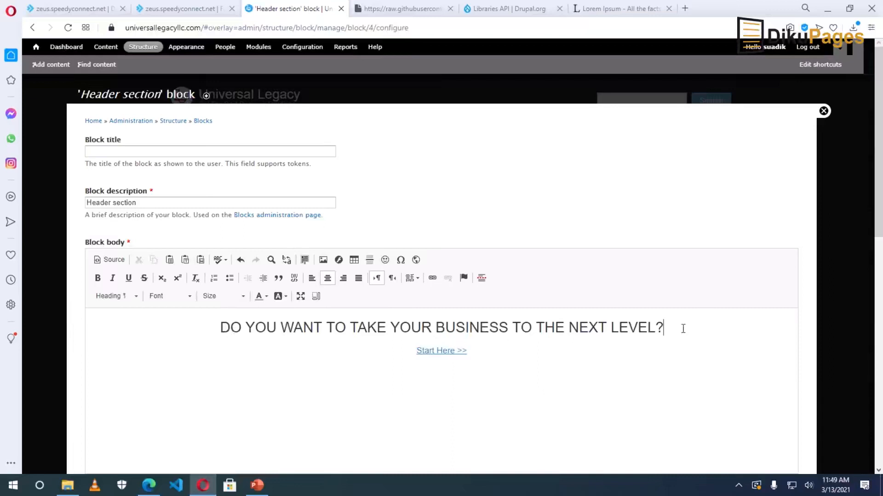
pyautogui.click(413, 353)
pyautogui.press('Return')
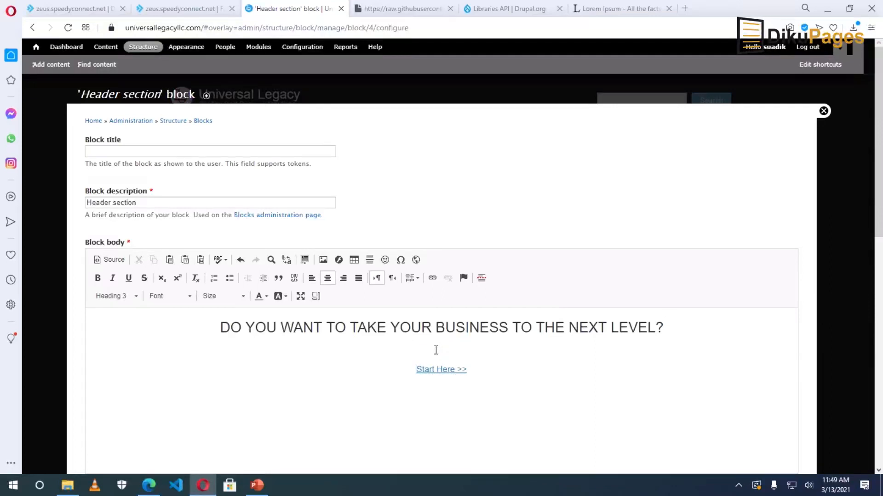
pyautogui.write('We Have You Covered!')
pyautogui.moveTo(450, 351); pyautogui.dragTo(397, 350)
pyautogui.moveTo(663, 327); pyautogui.dragTo(222, 327)
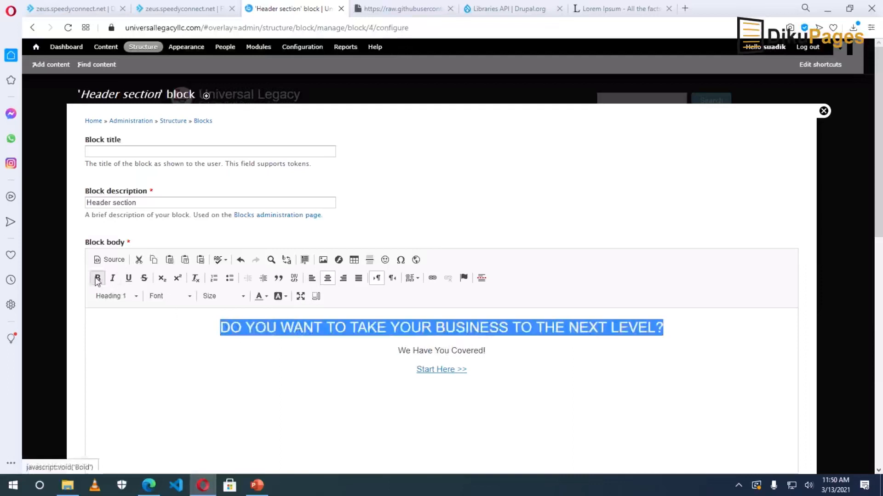
pyautogui.click(98, 278)
pyautogui.moveTo(486, 351); pyautogui.dragTo(397, 351)
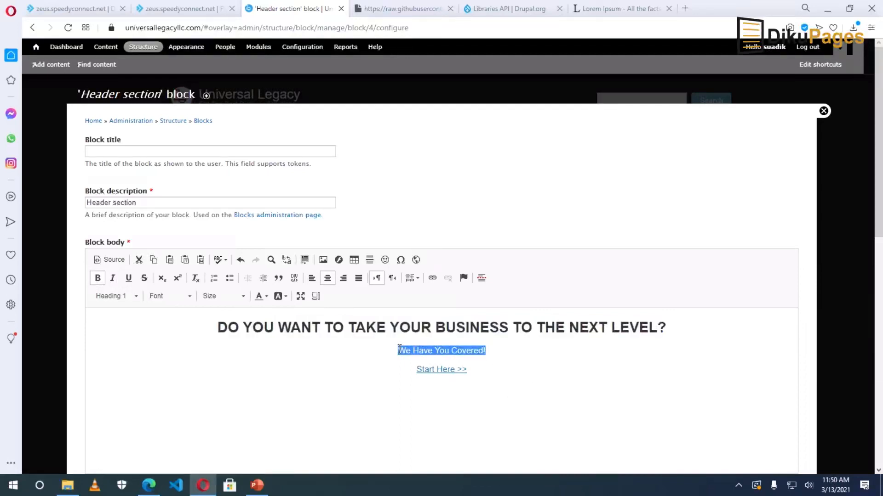
pyautogui.click(98, 278)
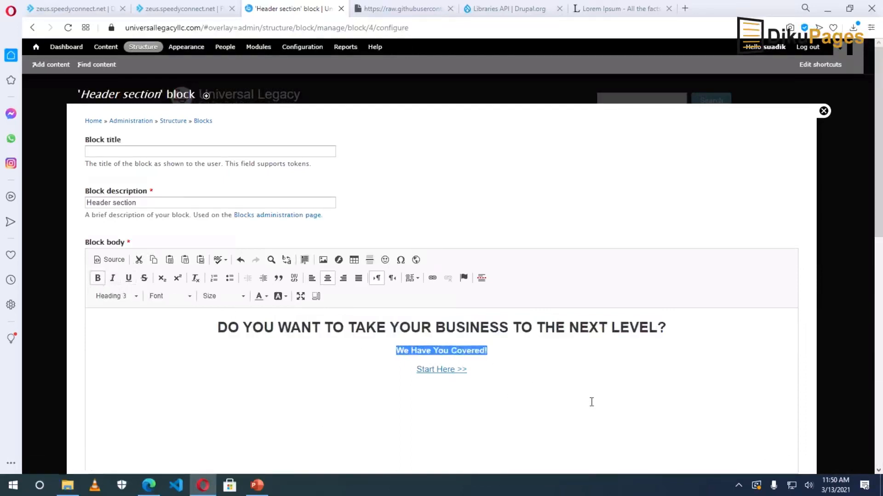
# Add blank lines before and after the tagline, then save the Header section block.
pyautogui.scroll(-15, 565, 403)
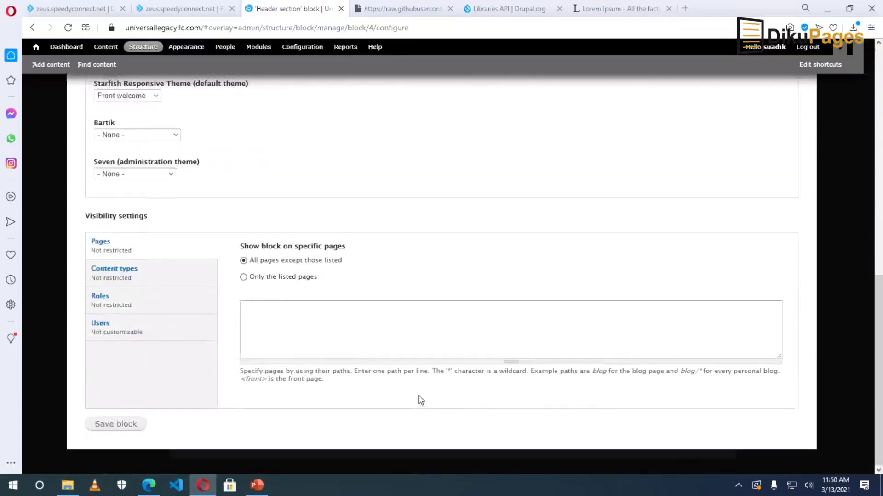
pyautogui.scroll(15, 419, 402)
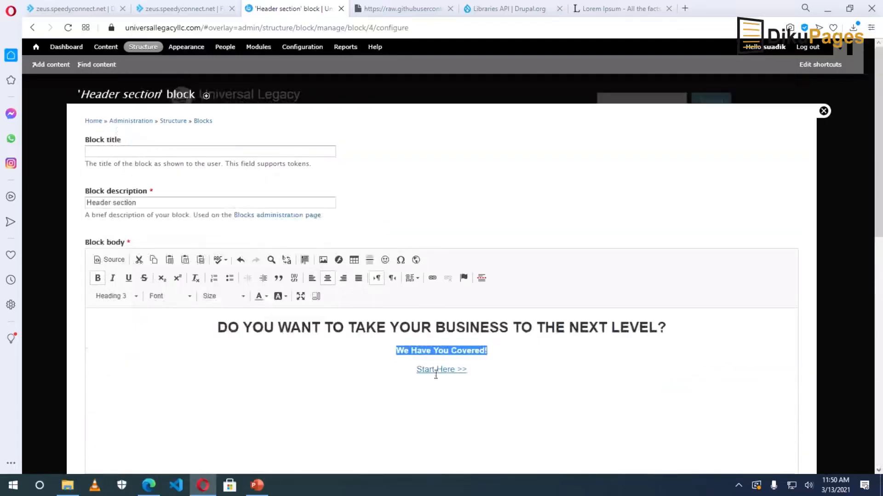
pyautogui.click(389, 353)
pyautogui.press('Return')
pyautogui.hotkey('ctrl', 'b')
pyautogui.click(488, 369)
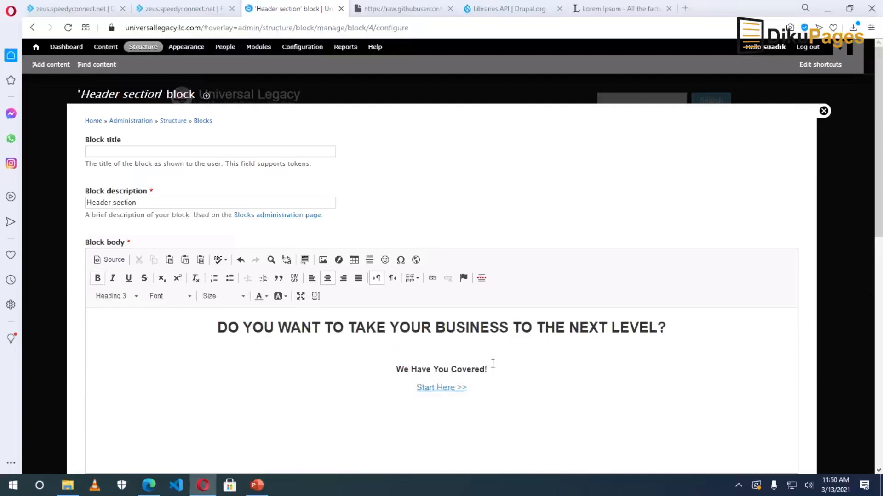
pyautogui.press('Return')
pyautogui.scroll(-6, 447, 404)
pyautogui.scroll(-5, 409, 402)
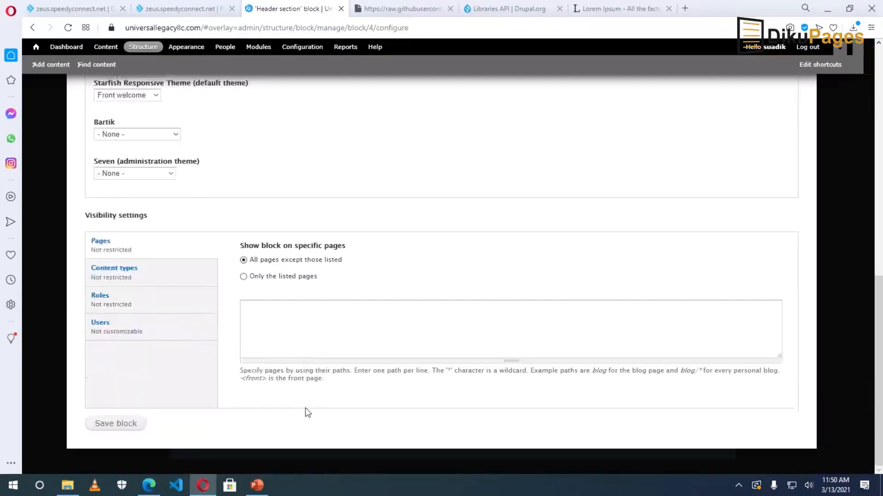
pyautogui.click(109, 423)
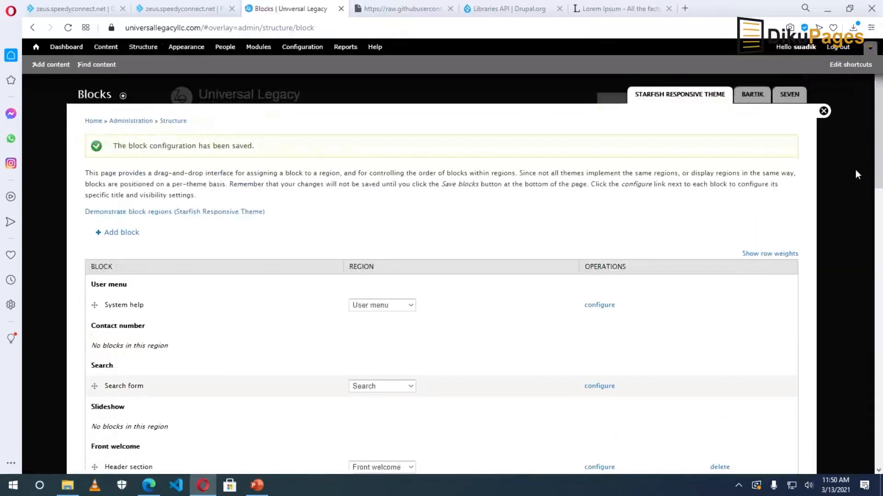
# Test the Start Here link to Our Services, return home, and open Structure administration.
pyautogui.click(824, 112)
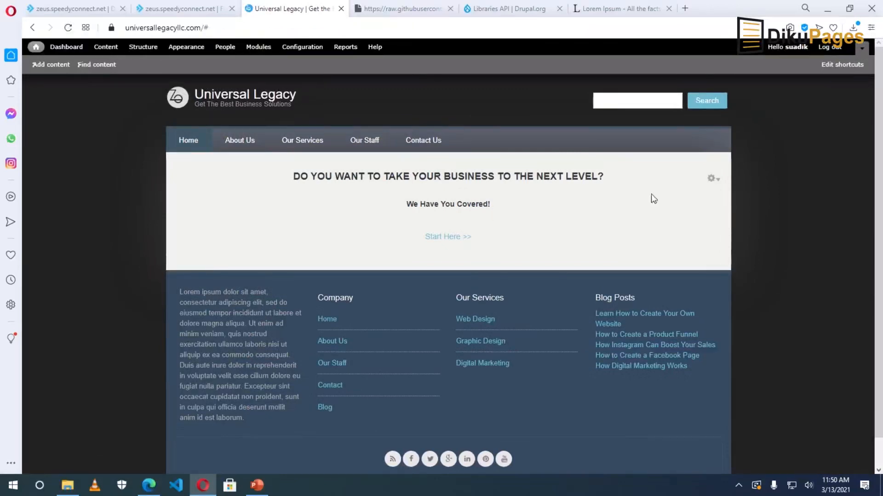
pyautogui.click(444, 238)
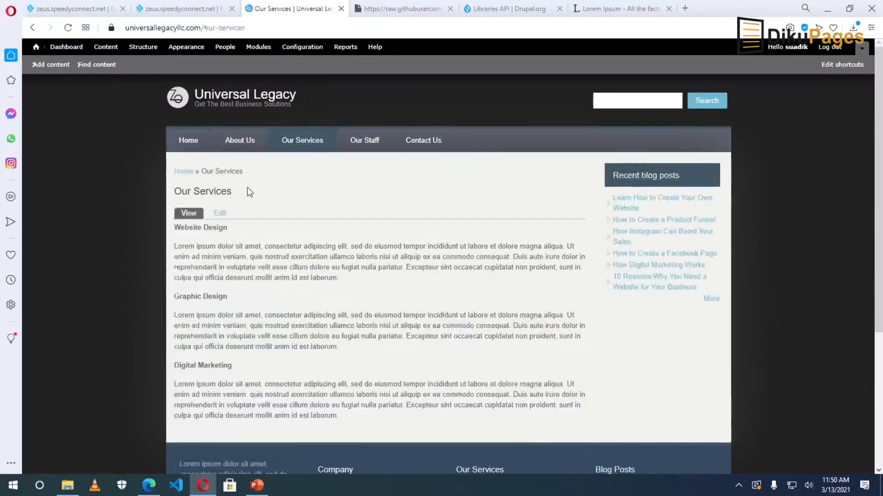
pyautogui.click(191, 143)
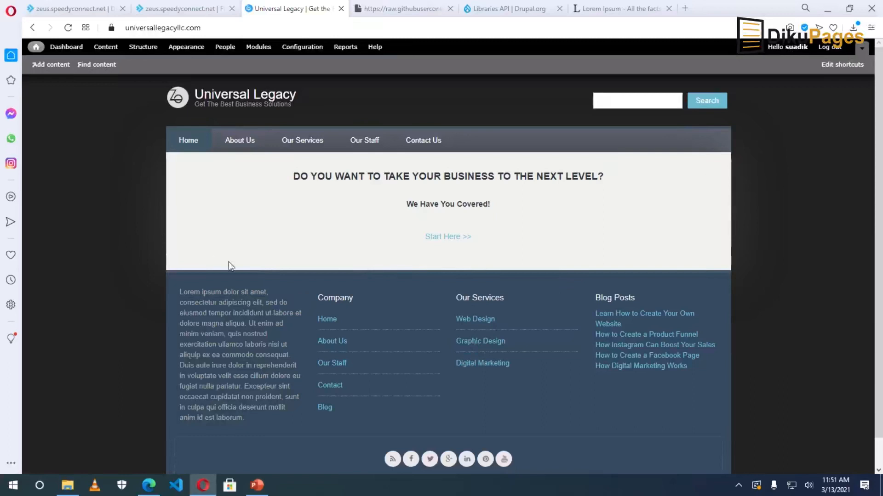
pyautogui.click(140, 52)
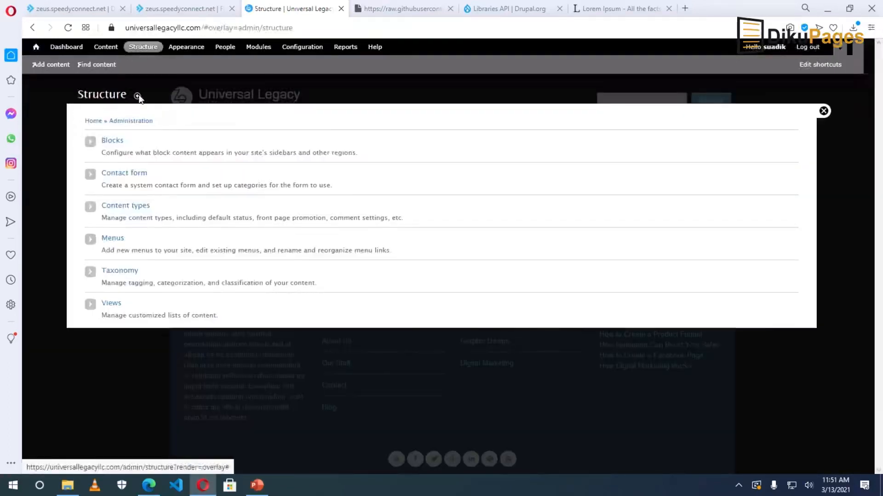
# Create a new custom block titled 'Web Design' with the description 'web design'.
pyautogui.click(112, 143)
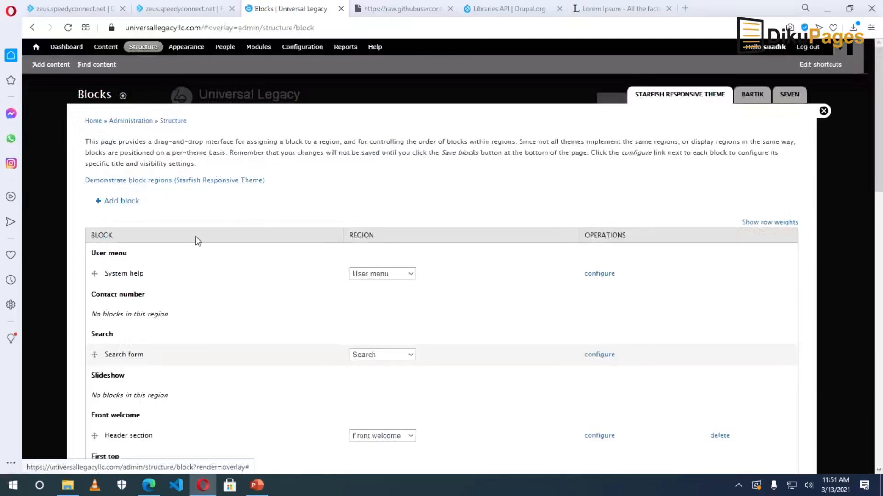
pyautogui.click(119, 204)
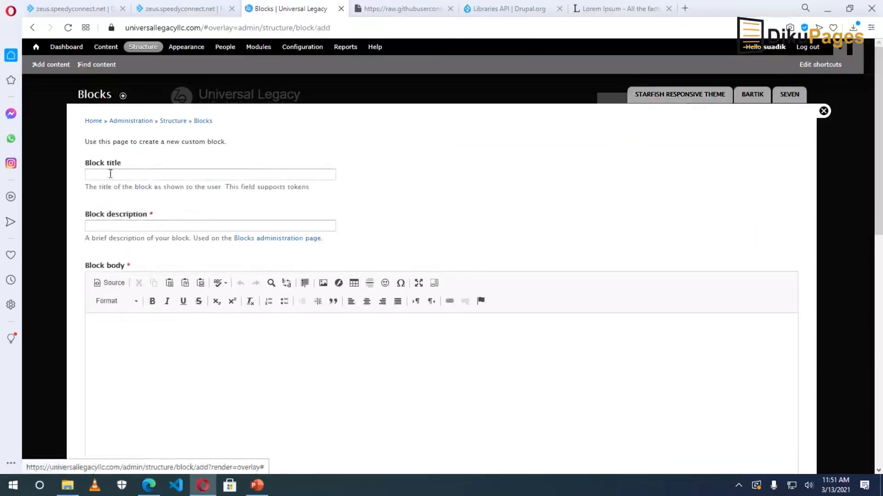
pyautogui.click(111, 174)
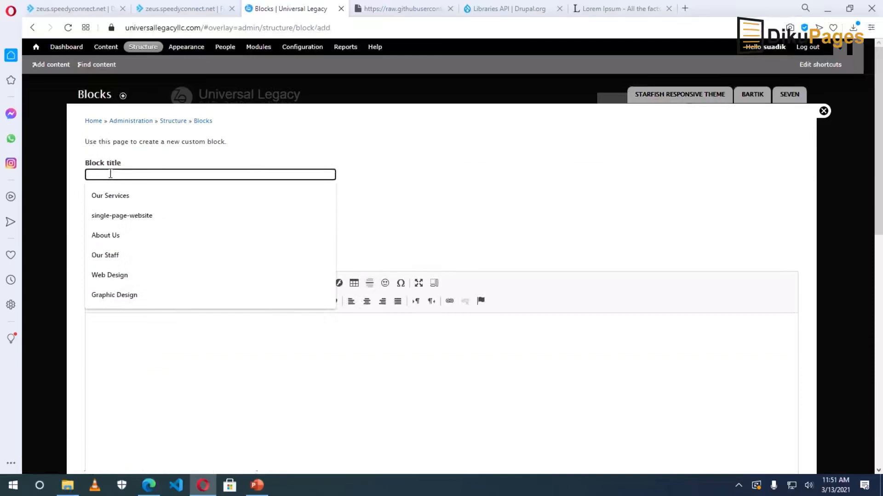
pyautogui.write('W')
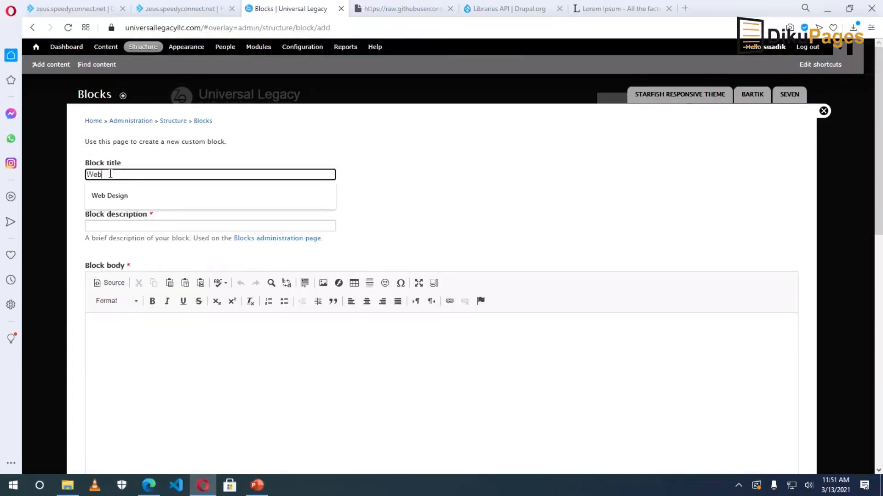
pyautogui.write('eb')
pyautogui.click(115, 197)
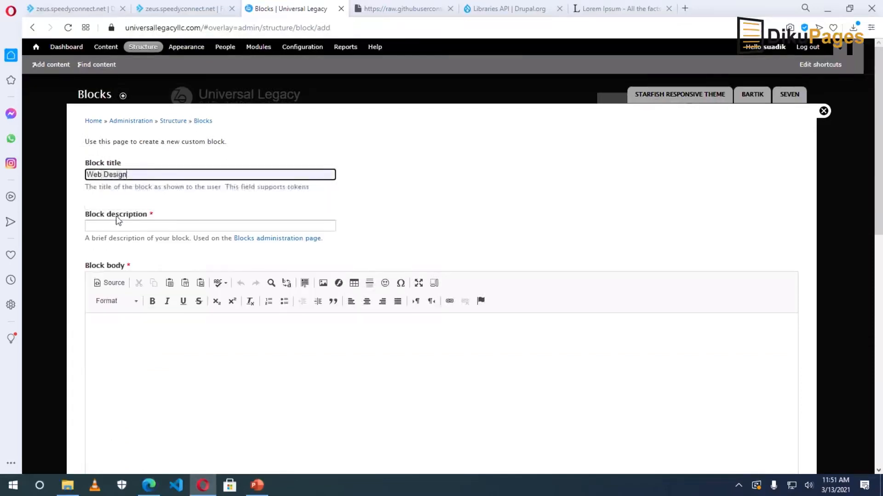
pyautogui.click(117, 225)
pyautogui.write('we')
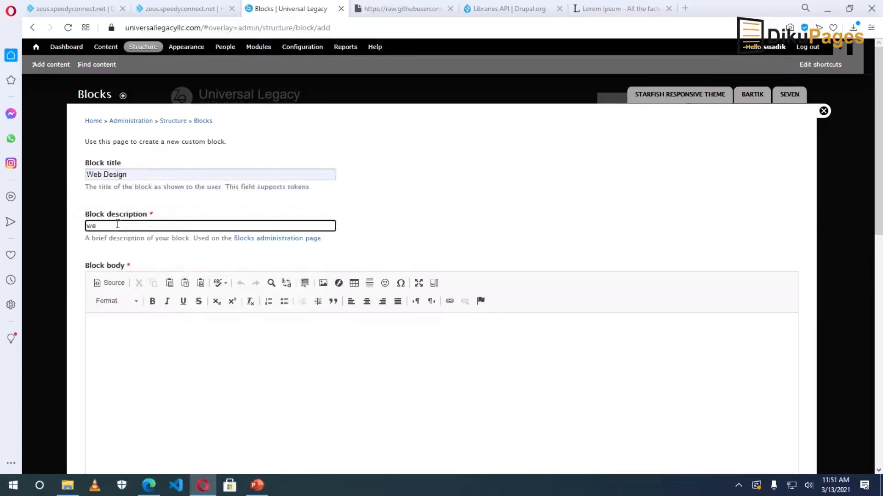
pyautogui.write('b design')
pyautogui.click(186, 353)
pyautogui.scroll(-1, 174, 291)
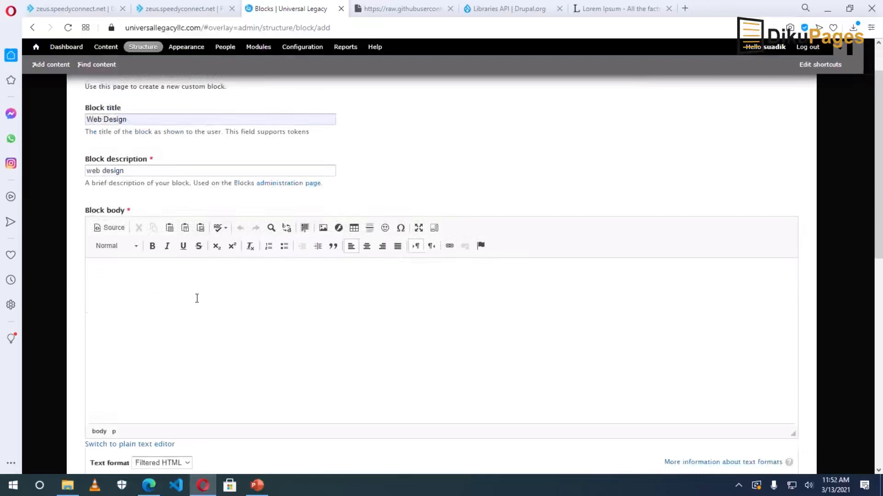
# Upload web-1.jpg from Downloads through the image browser and insert it at 1200×800.
pyautogui.click(323, 228)
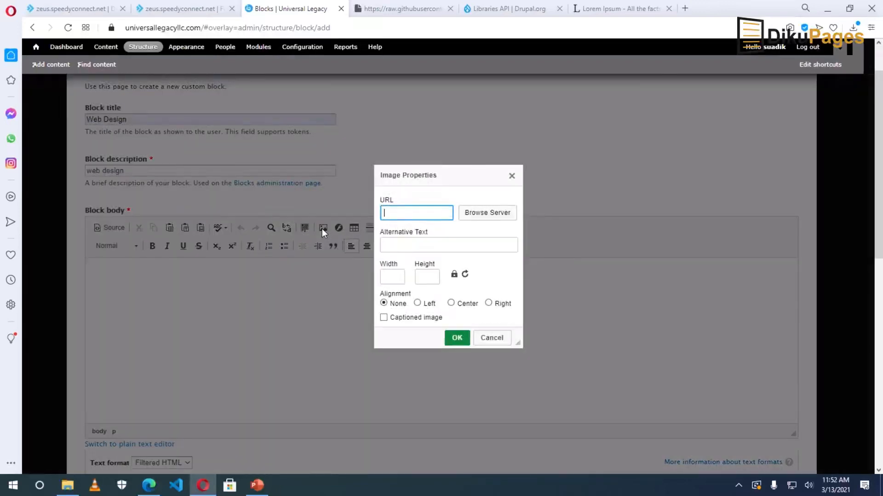
pyautogui.click(478, 215)
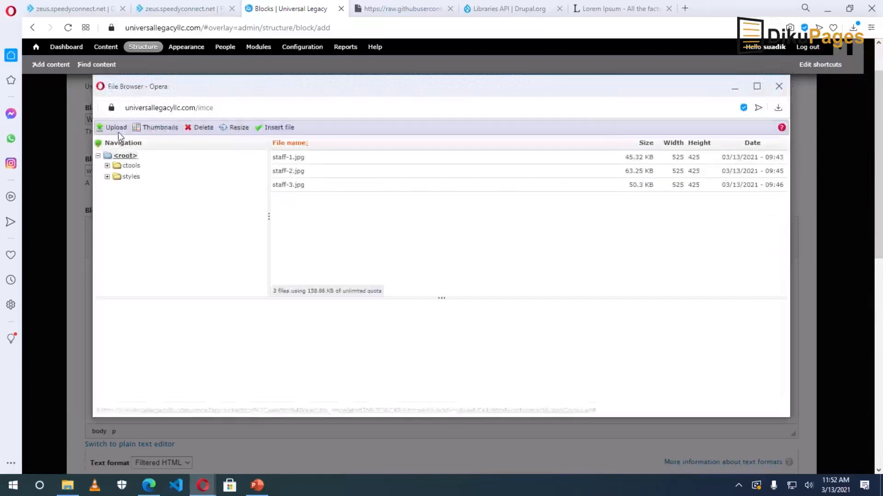
pyautogui.click(116, 128)
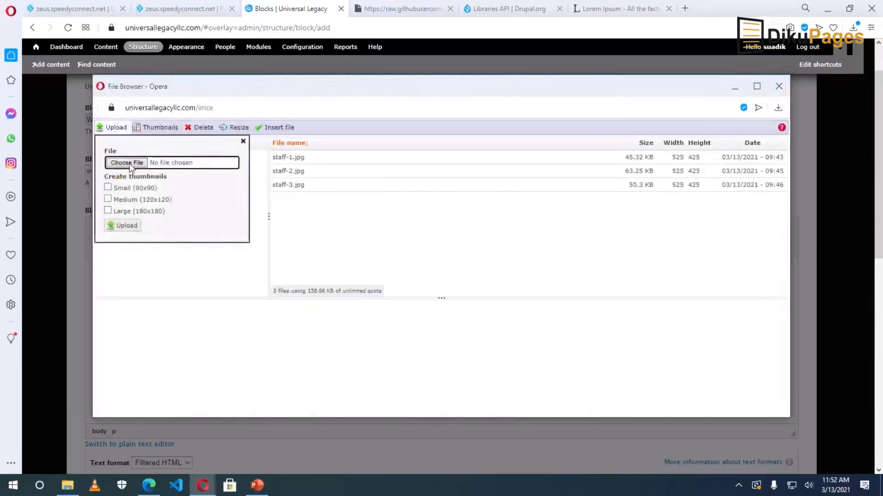
pyautogui.click(130, 163)
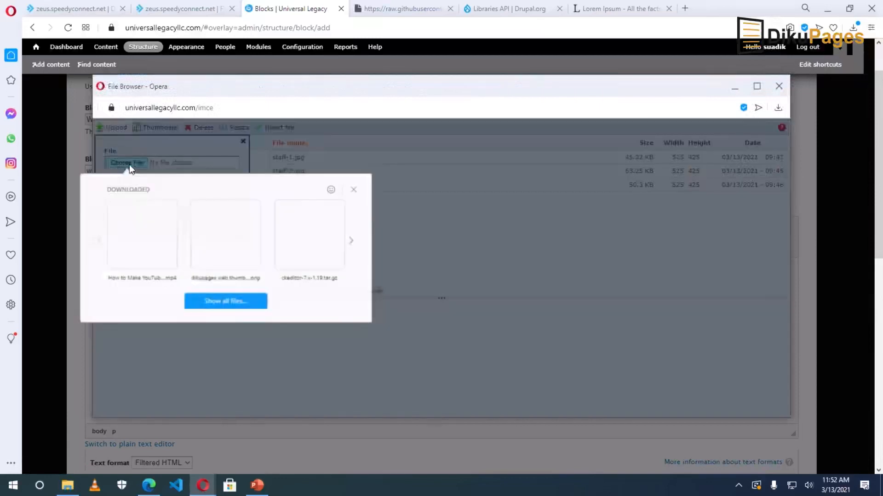
pyautogui.click(225, 301)
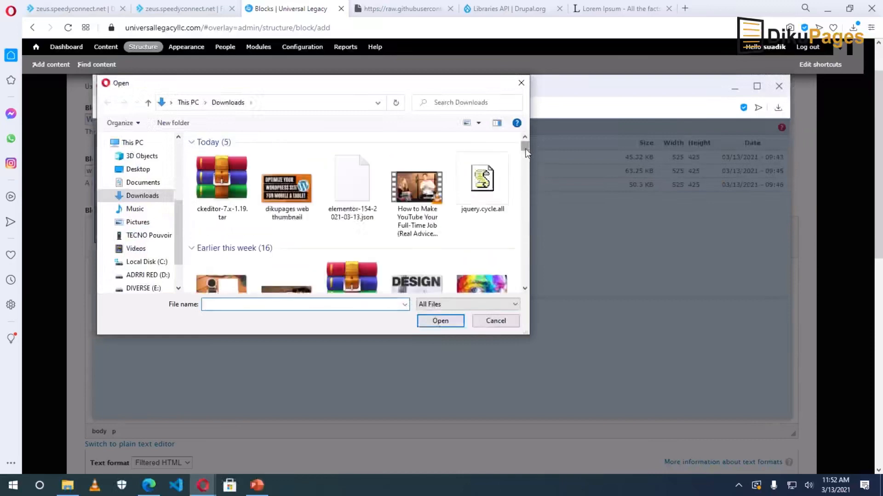
pyautogui.scroll(-3, 518, 230)
pyautogui.click(354, 242)
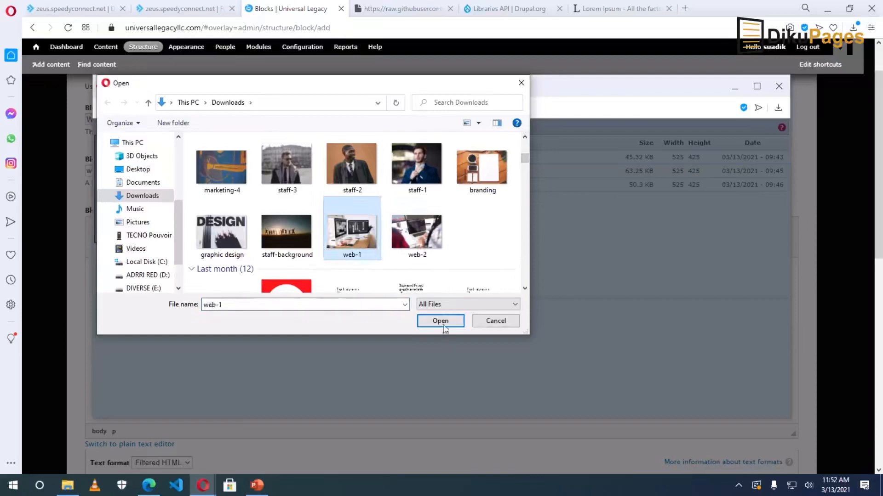
pyautogui.click(435, 320)
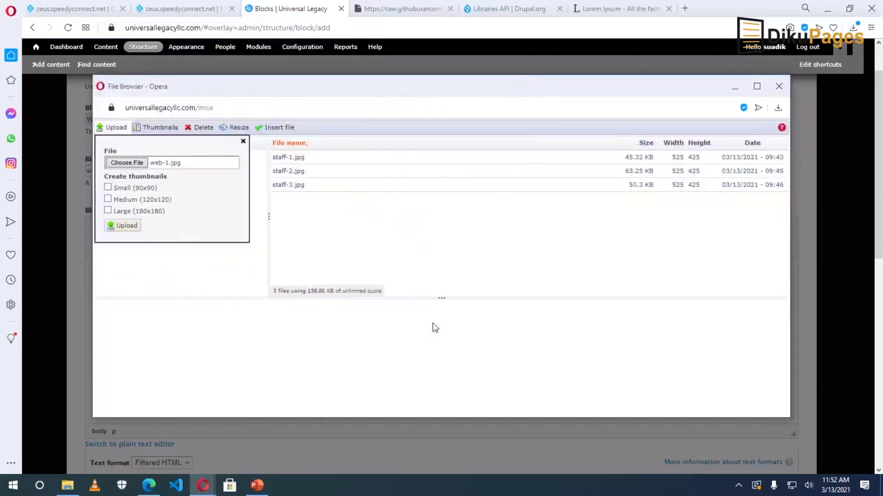
pyautogui.click(119, 225)
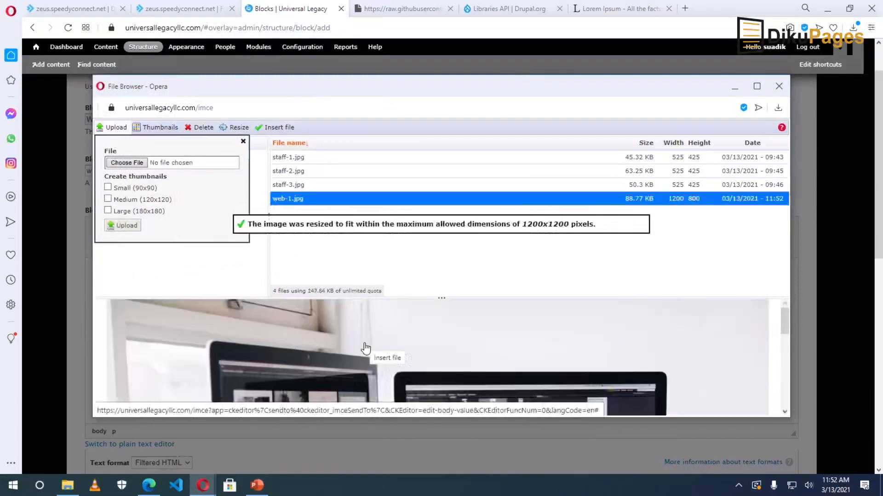
pyautogui.doubleClick(426, 350)
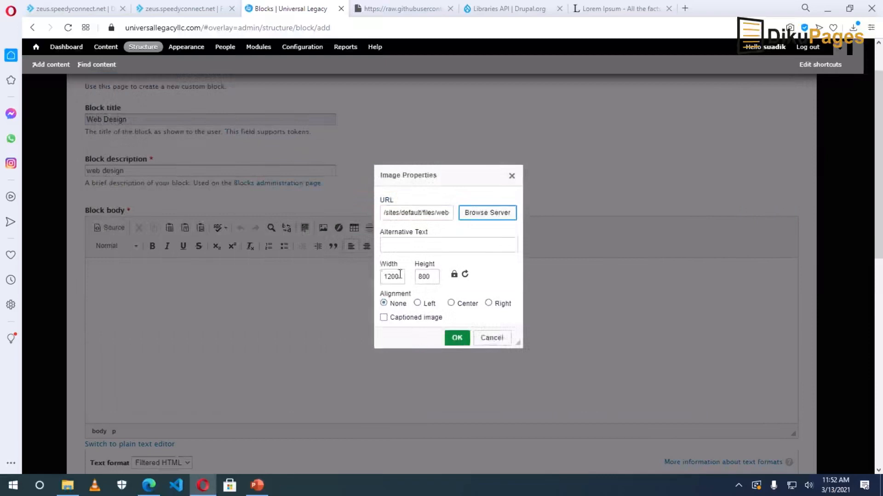
# Give the web-1 image alt text 'Web Design' and center alignment.
pyautogui.click(398, 243)
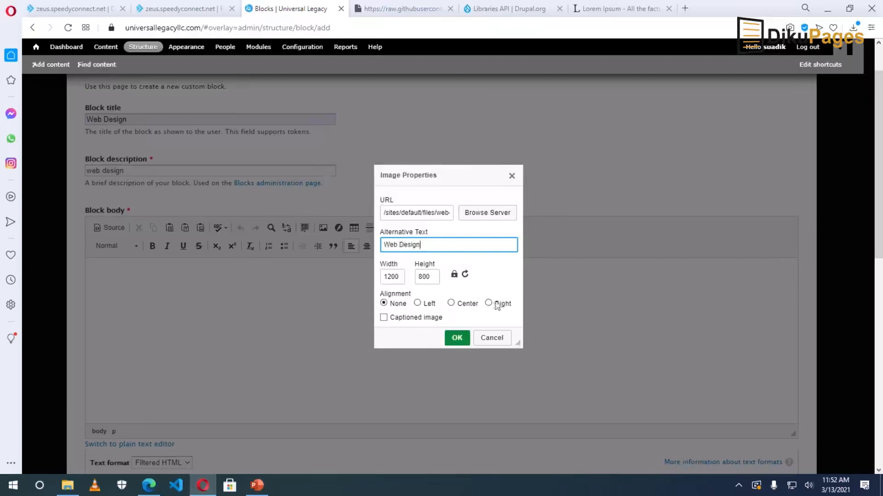
pyautogui.click(451, 303)
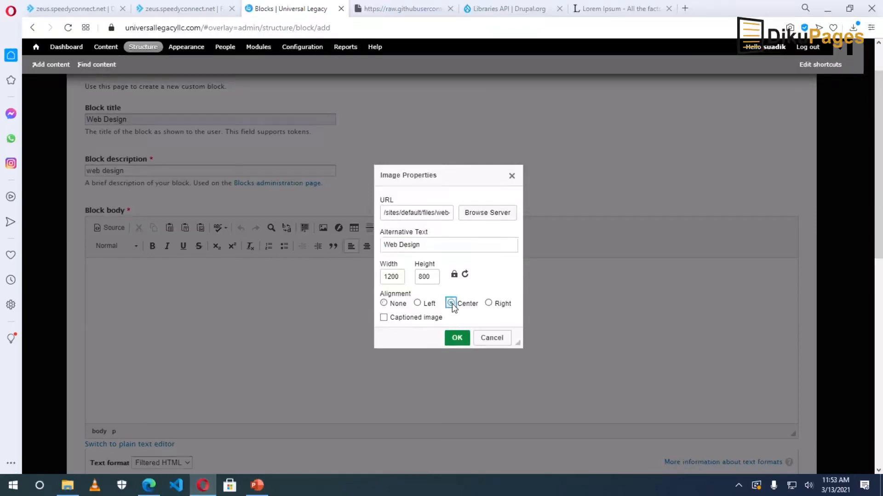
pyautogui.click(457, 338)
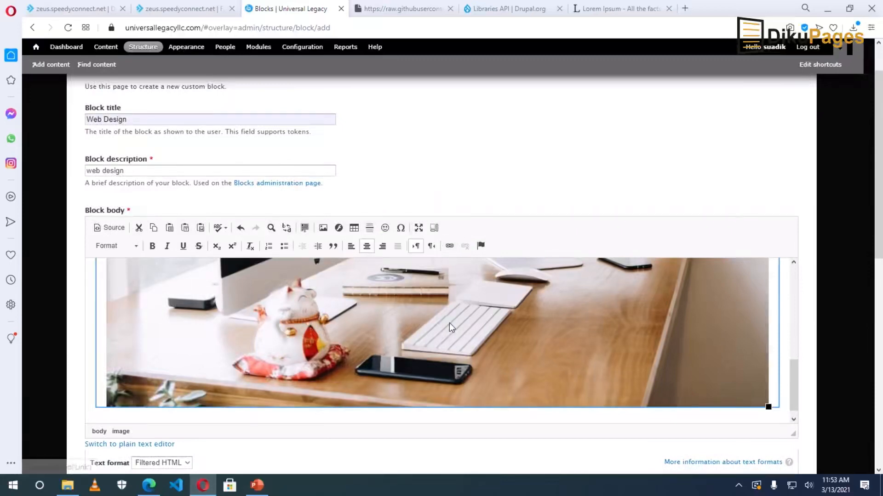
pyautogui.click(450, 247)
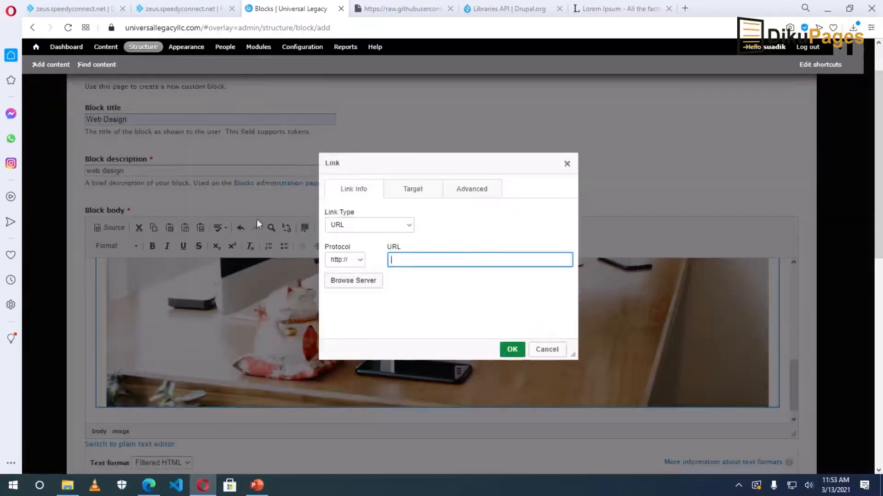
pyautogui.moveTo(205, 28); pyautogui.dragTo(103, 31)
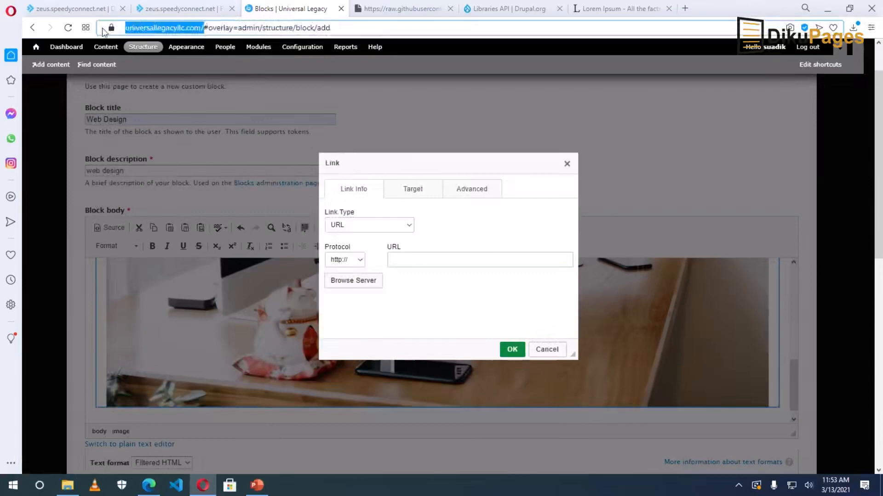
pyautogui.rightClick(158, 29)
pyautogui.click(194, 71)
pyautogui.rightClick(417, 259)
pyautogui.click(454, 347)
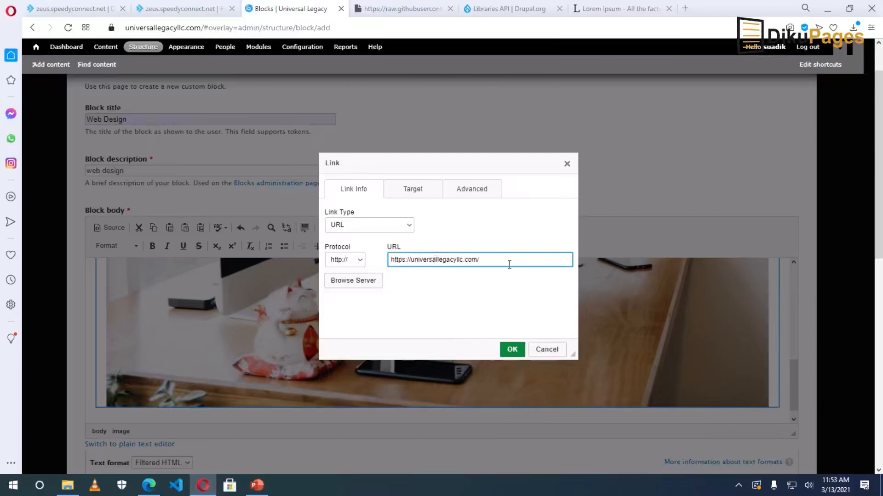
pyautogui.write('web-design')
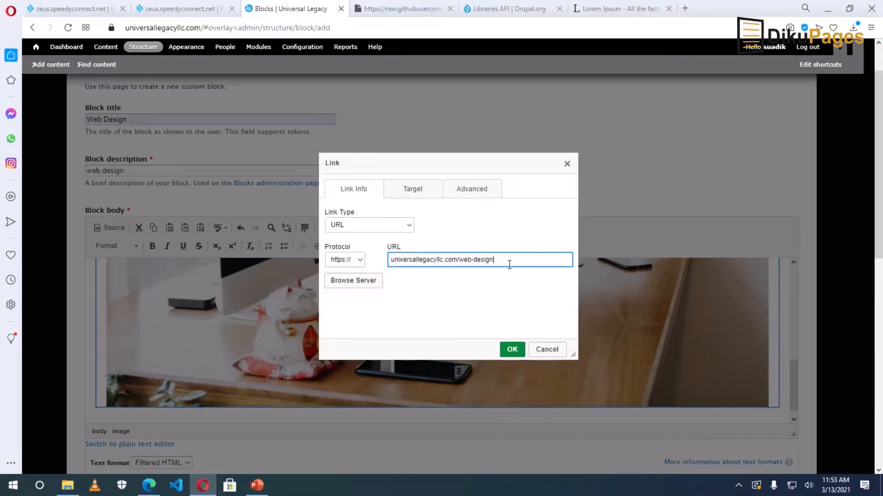
pyautogui.click(512, 350)
# Save the Web Design block as Full HTML in the First top region, then return home.
pyautogui.scroll(-4, 511, 352)
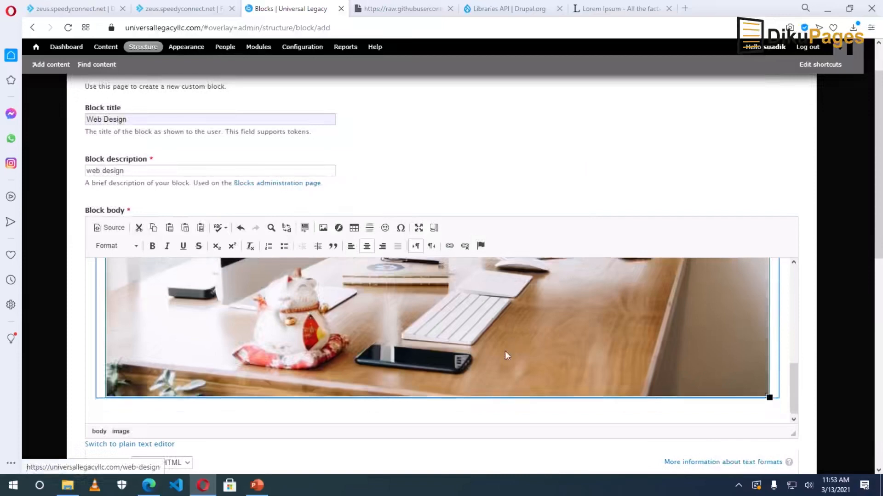
pyautogui.click(156, 298)
pyautogui.click(155, 329)
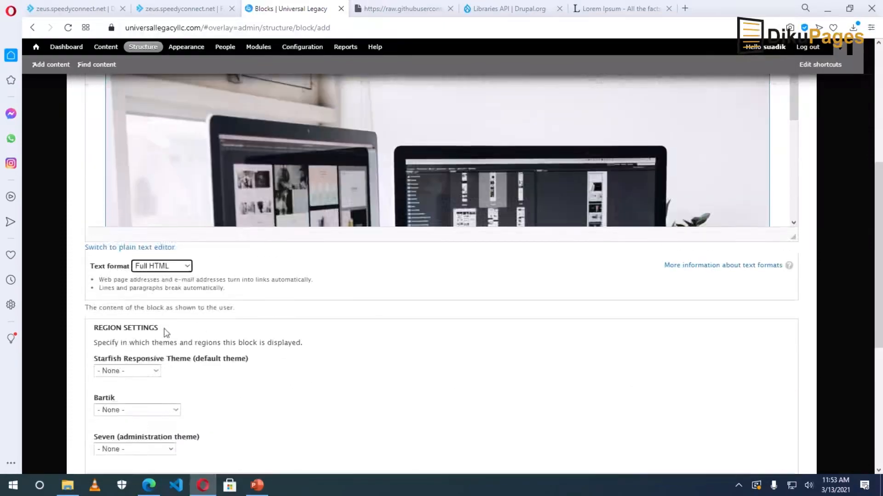
pyautogui.click(129, 369)
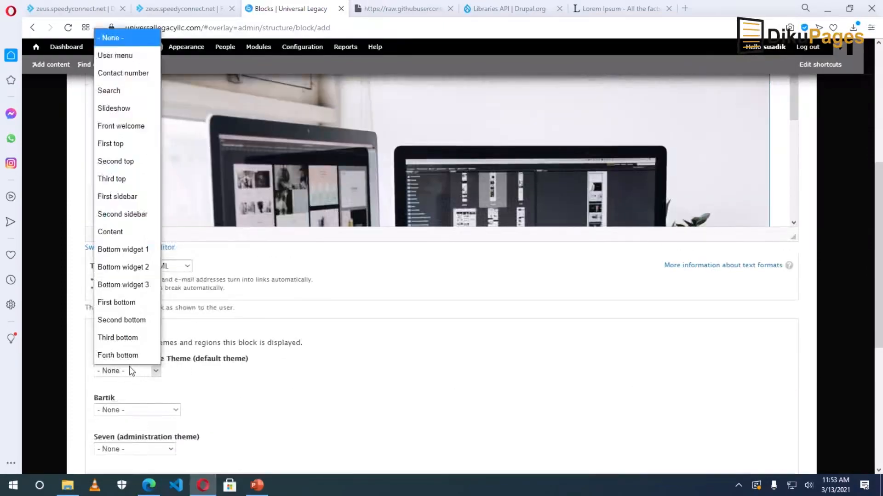
pyautogui.click(121, 145)
pyautogui.scroll(-5, 272, 371)
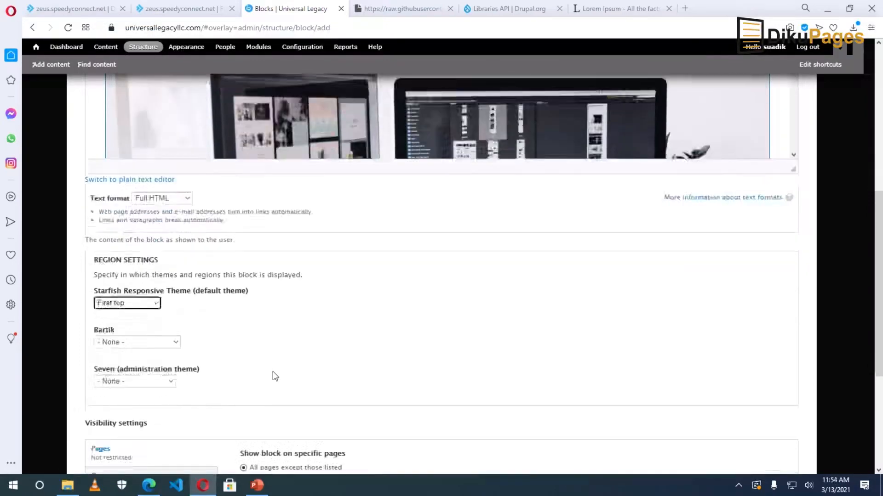
pyautogui.click(118, 427)
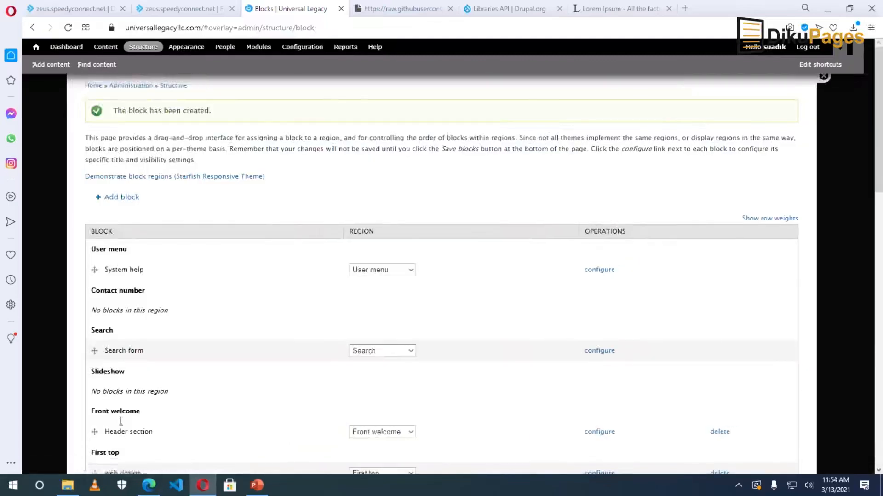
pyautogui.click(825, 111)
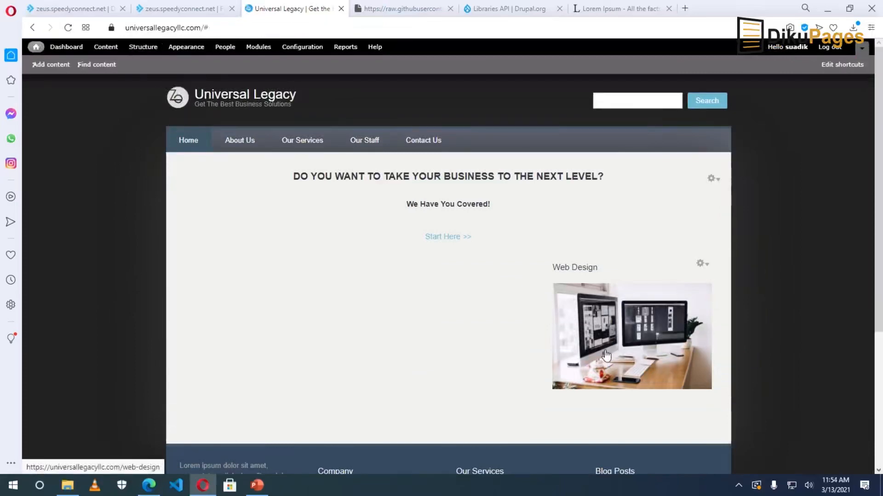
# Open the Web Design page from its image and open Structure admin in a new tab.
pyautogui.click(633, 333)
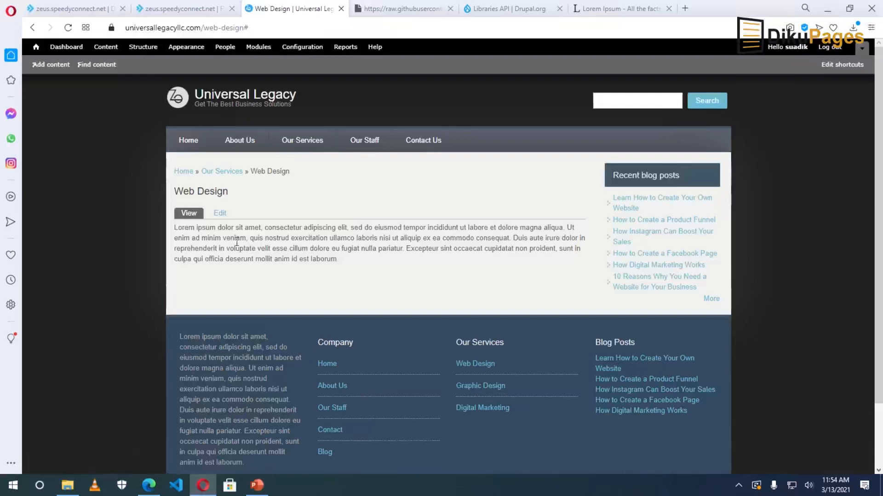
pyautogui.rightClick(143, 49)
pyautogui.click(177, 56)
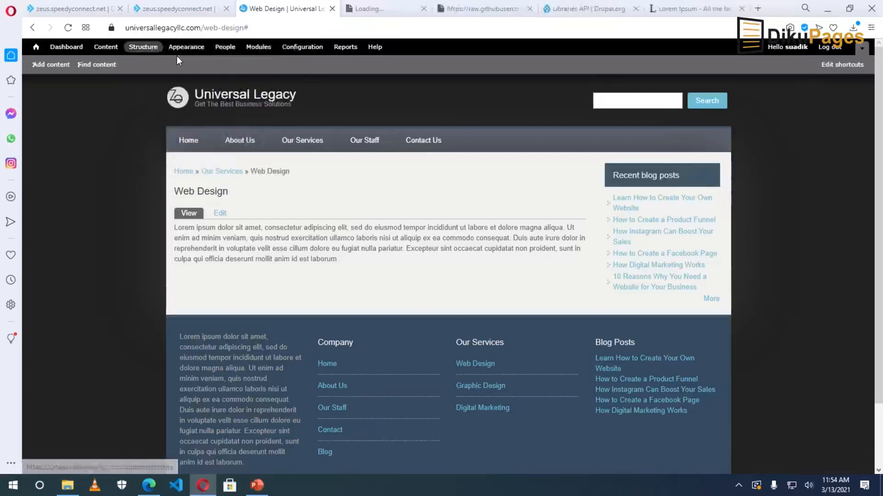
# Close the GitHub file tab, copy the Graphic Design page's link address, and go to Structure.
pyautogui.moveTo(302, 143)
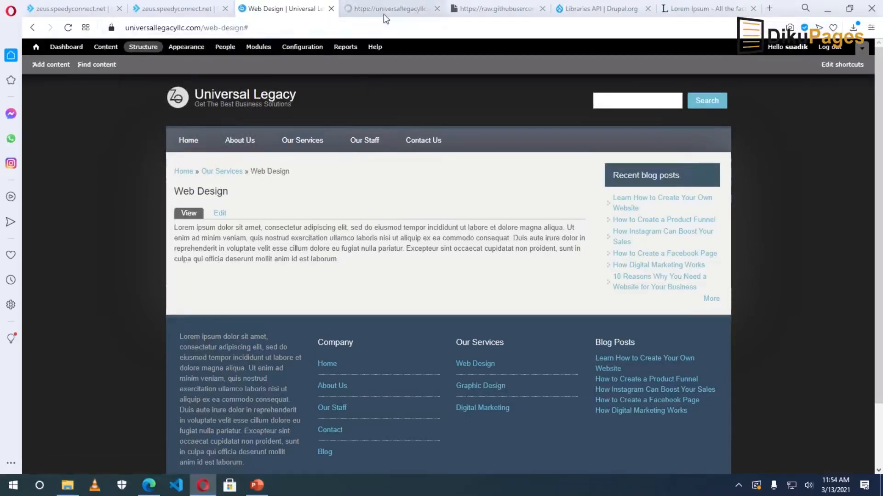
pyautogui.click(541, 9)
pyautogui.moveTo(300, 138)
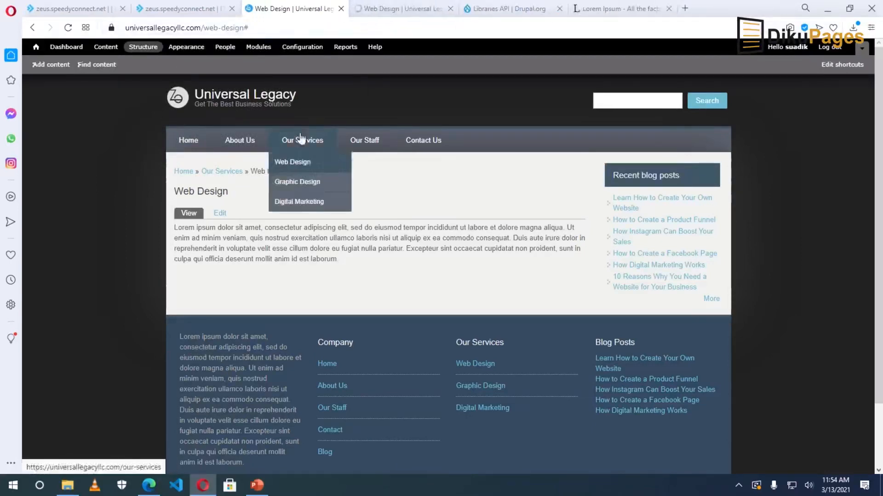
pyautogui.rightClick(299, 184)
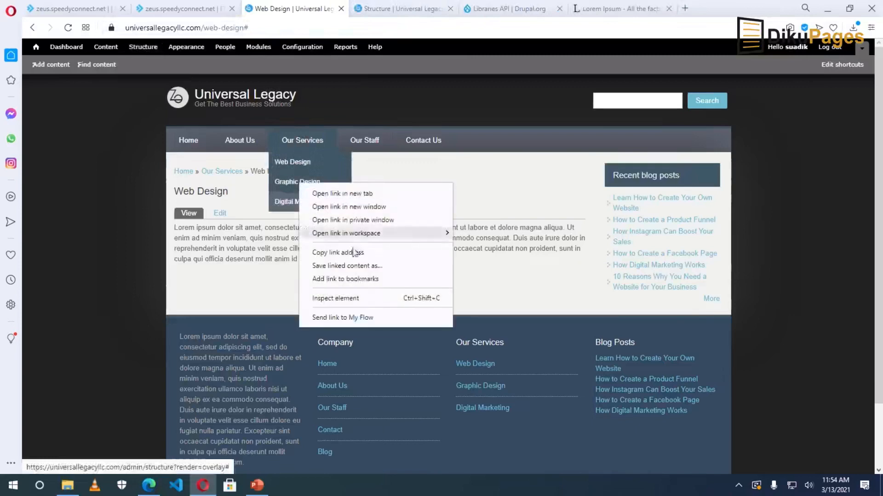
pyautogui.click(338, 252)
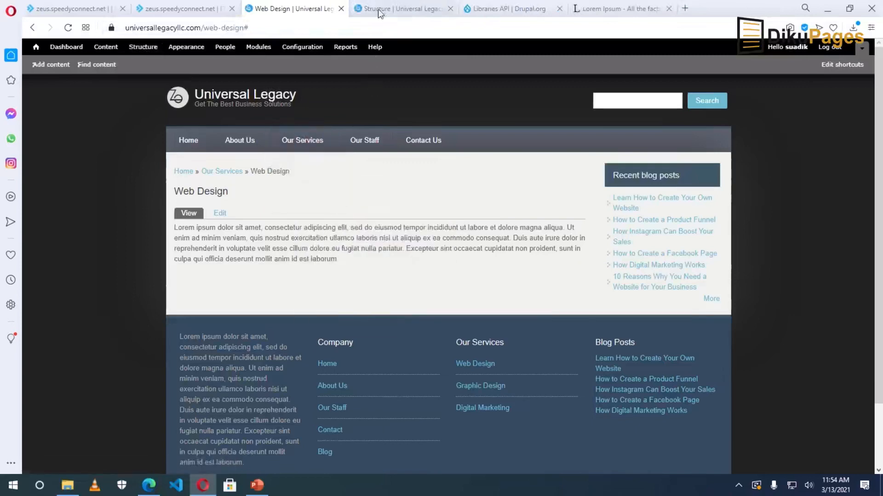
pyautogui.click(378, 10)
# Add a custom block titled 'Graphic Design' with description 'Graphics' and open image properties for its body.
pyautogui.click(112, 141)
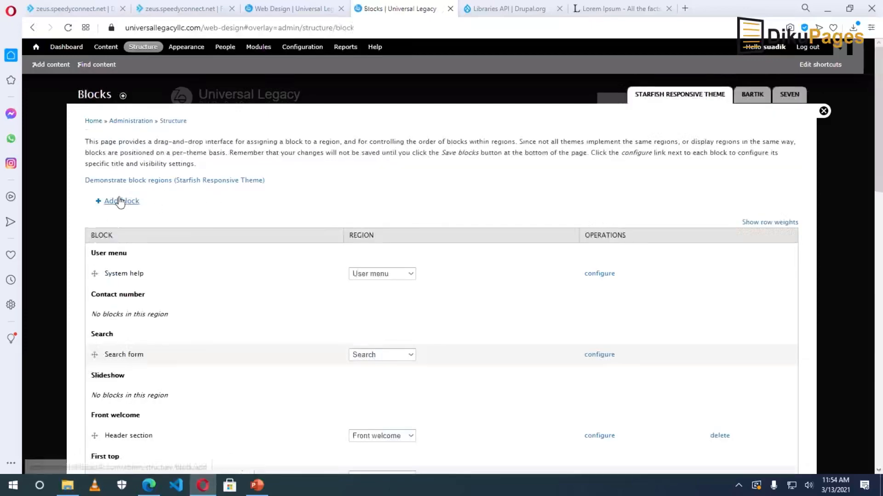
pyautogui.click(118, 201)
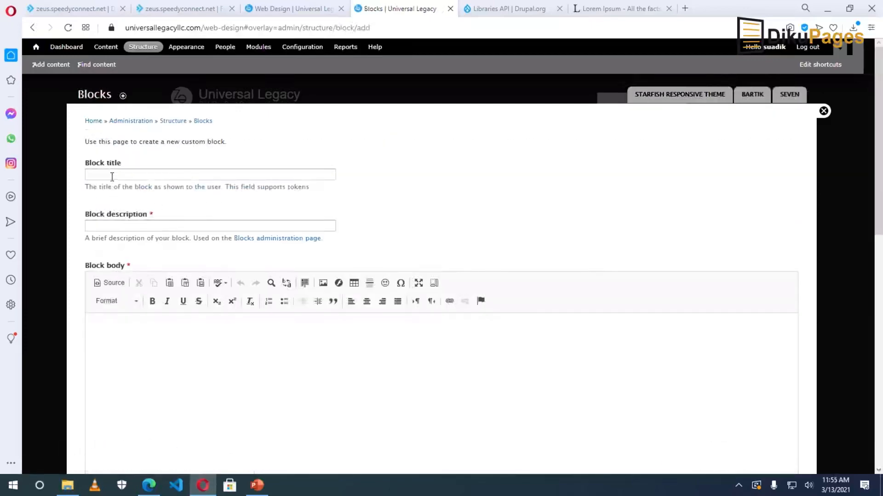
pyautogui.click(111, 175)
pyautogui.write('G')
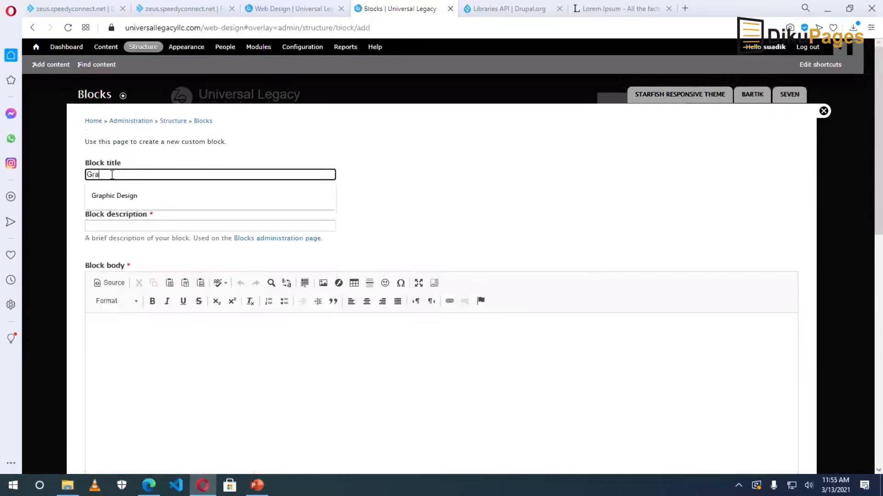
pyautogui.write('ra')
pyautogui.click(123, 195)
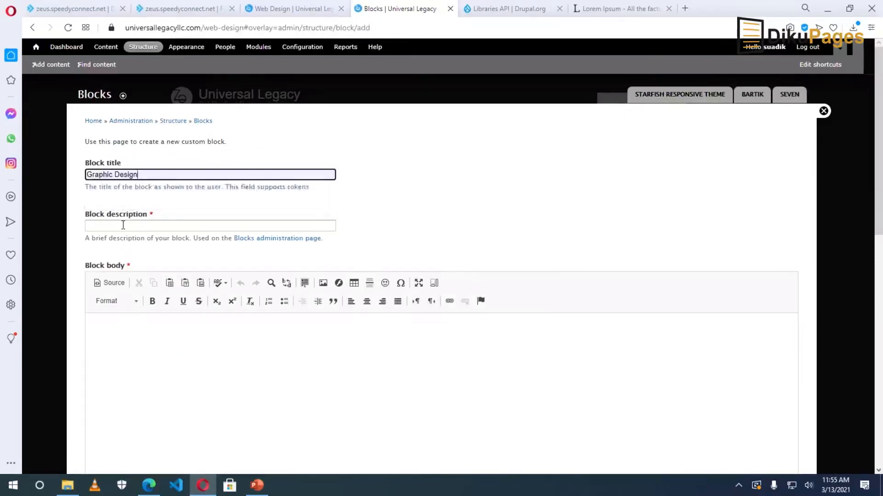
pyautogui.click(122, 225)
pyautogui.write('Graphics')
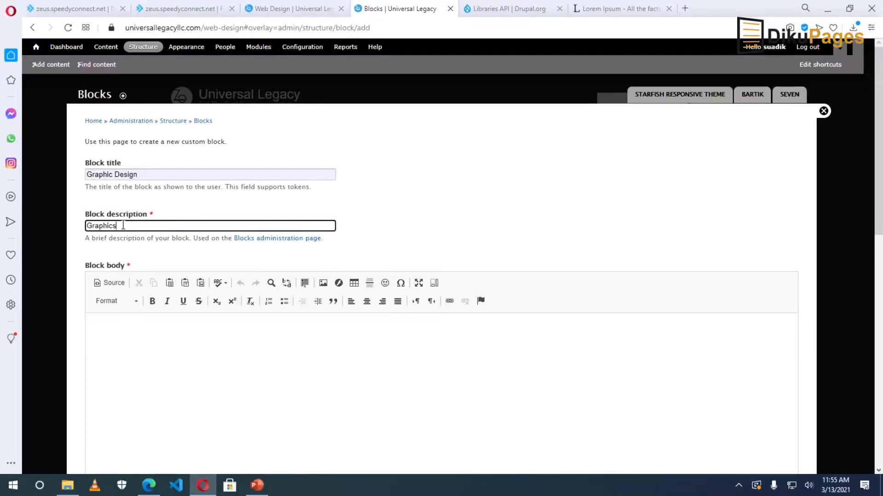
pyautogui.click(323, 283)
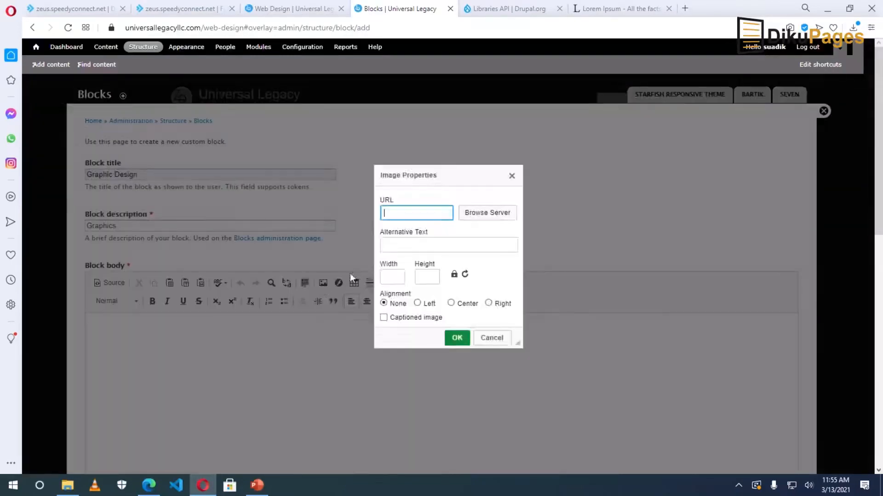
# Upload graphic design.jpg through the IMCE server browser and select it for the block.
pyautogui.click(495, 214)
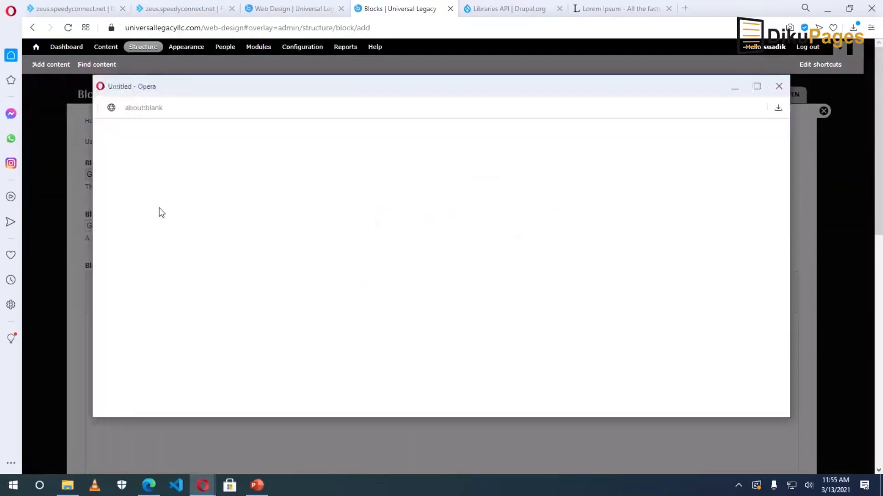
pyautogui.click(118, 129)
pyautogui.click(125, 163)
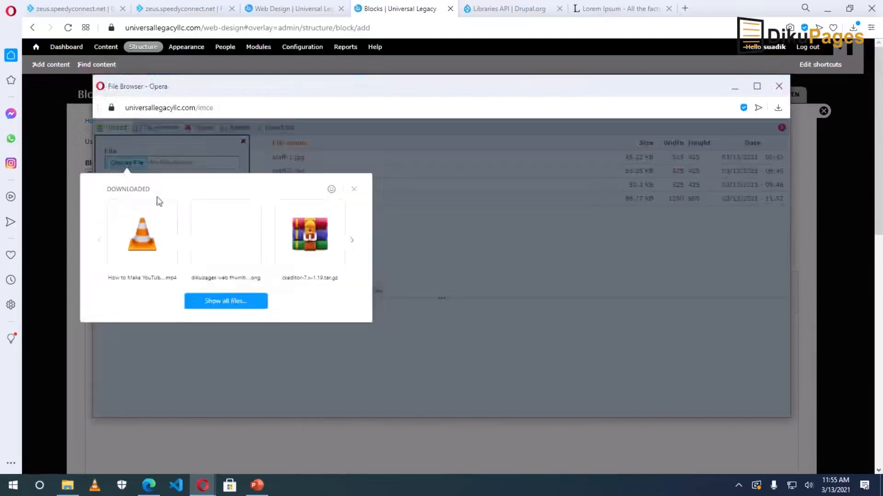
pyautogui.click(216, 307)
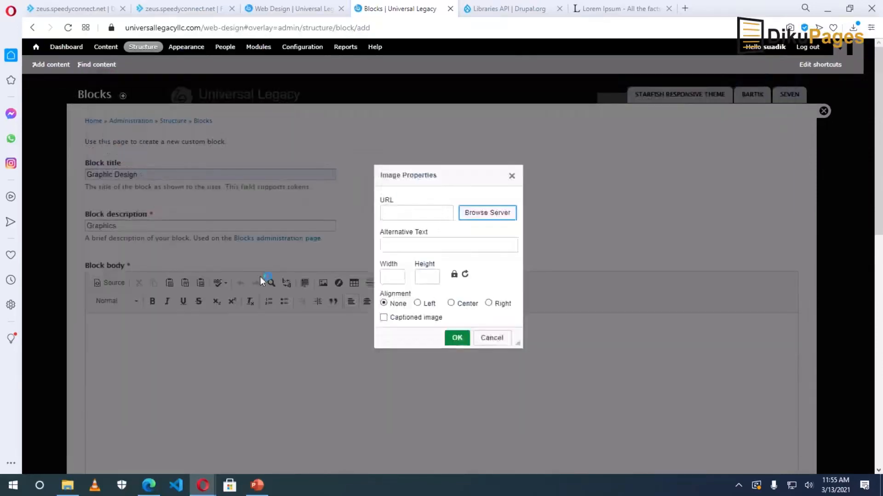
pyautogui.moveTo(523, 148); pyautogui.dragTo(525, 164)
pyautogui.click(221, 209)
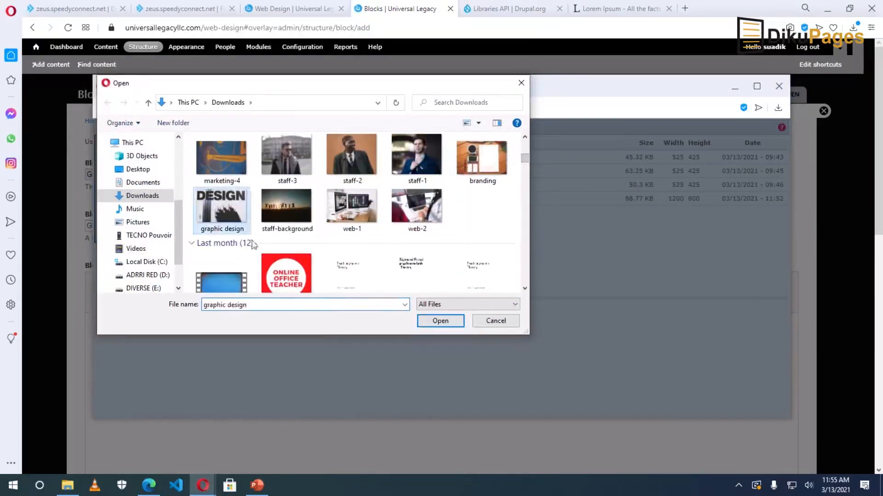
pyautogui.click(440, 322)
pyautogui.click(122, 226)
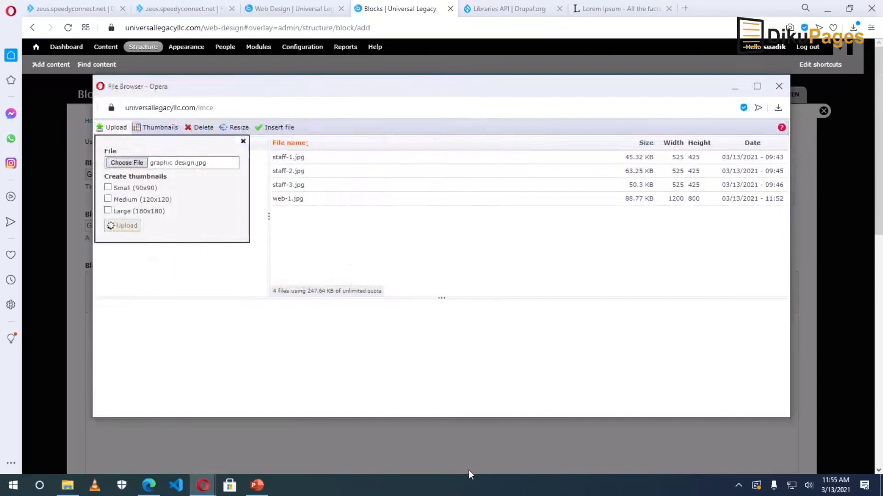
pyautogui.click(442, 366)
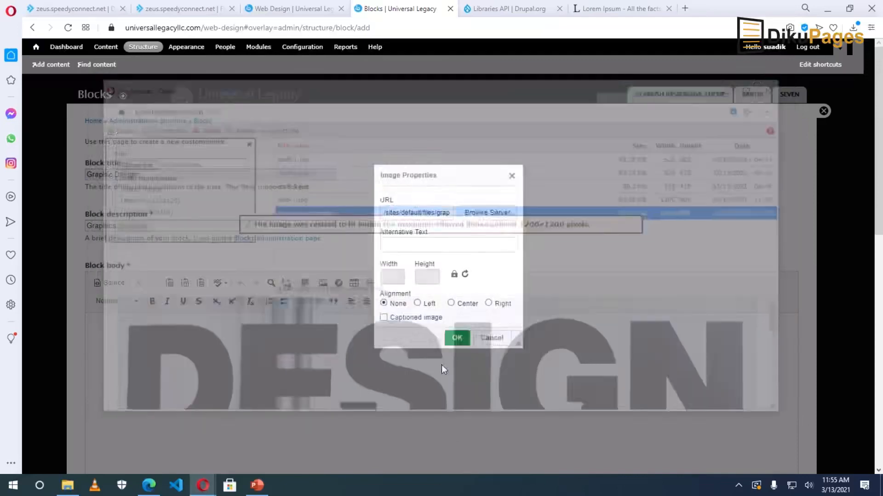
# Insert the 1200×800 image centred with alternative text 'Graphic Design'.
pyautogui.click(404, 247)
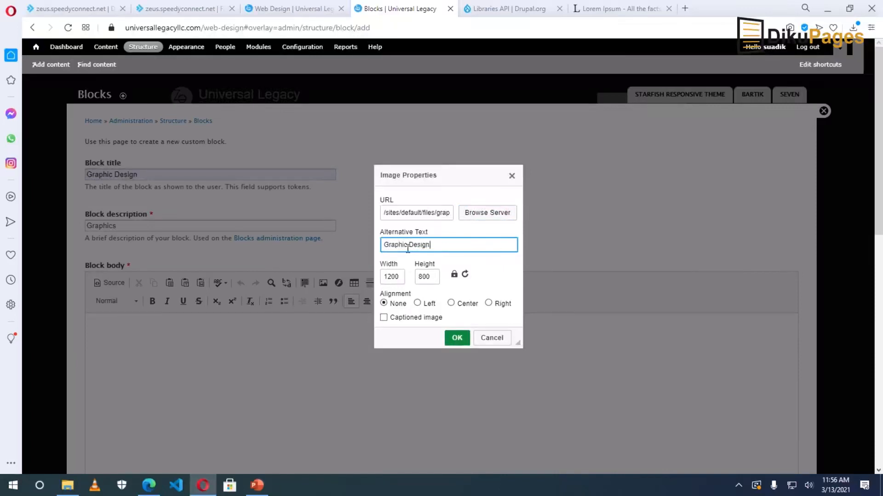
pyautogui.click(462, 306)
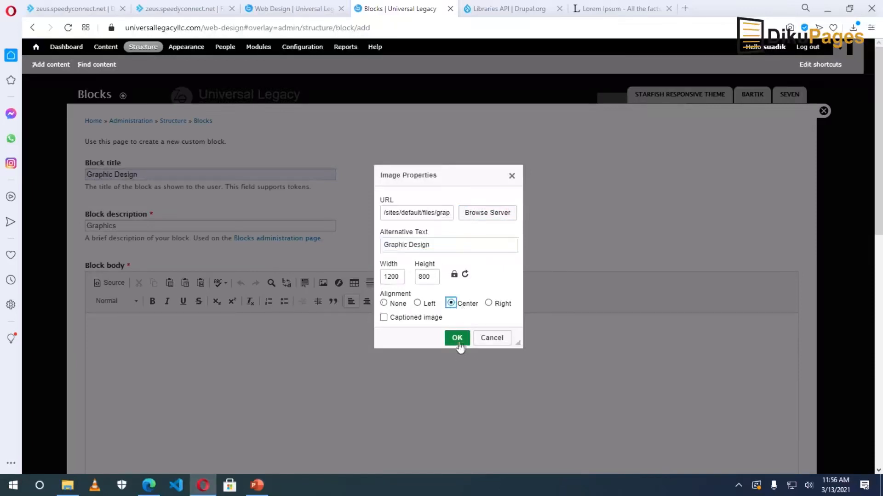
pyautogui.click(457, 338)
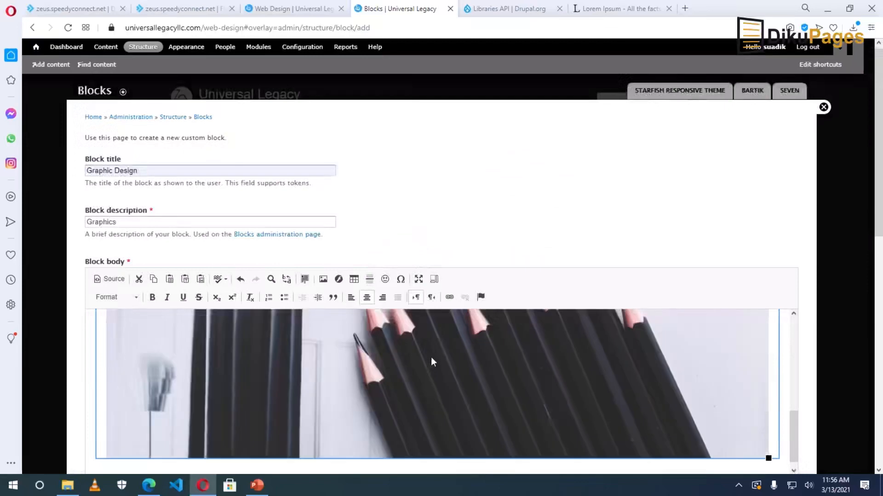
pyautogui.click(448, 298)
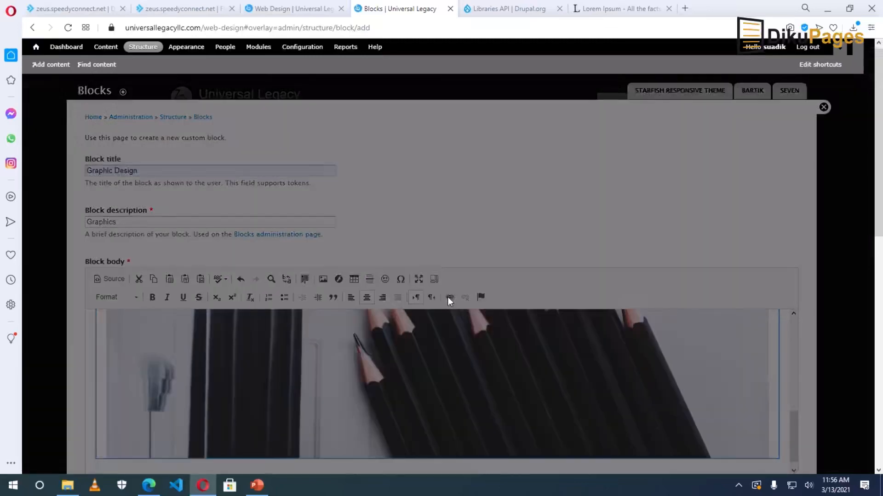
pyautogui.rightClick(426, 261)
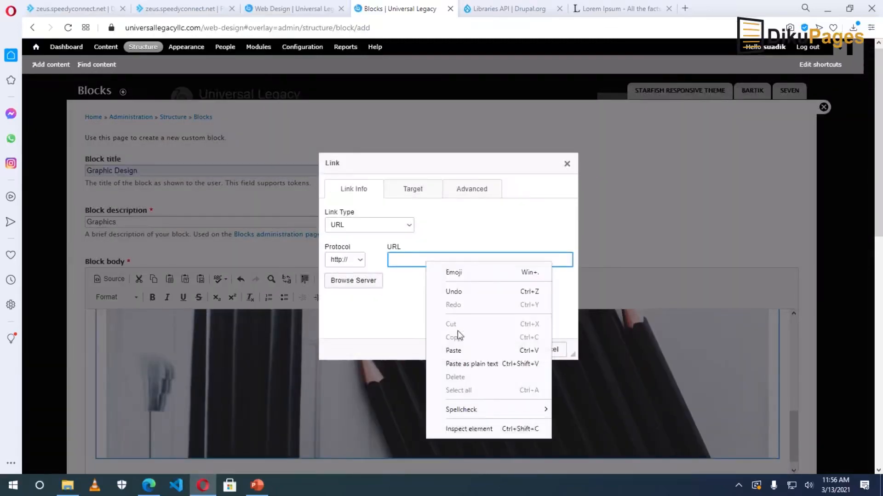
pyautogui.click(457, 351)
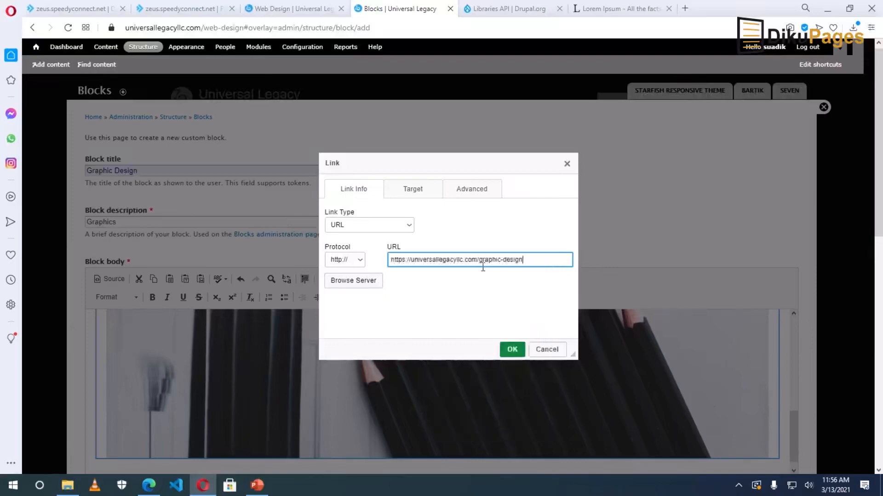
pyautogui.click(512, 350)
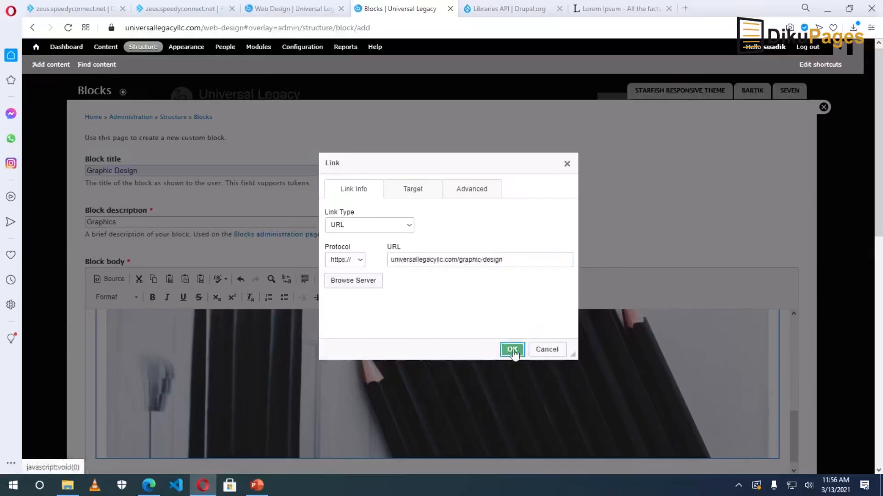
pyautogui.scroll(-3, 345, 379)
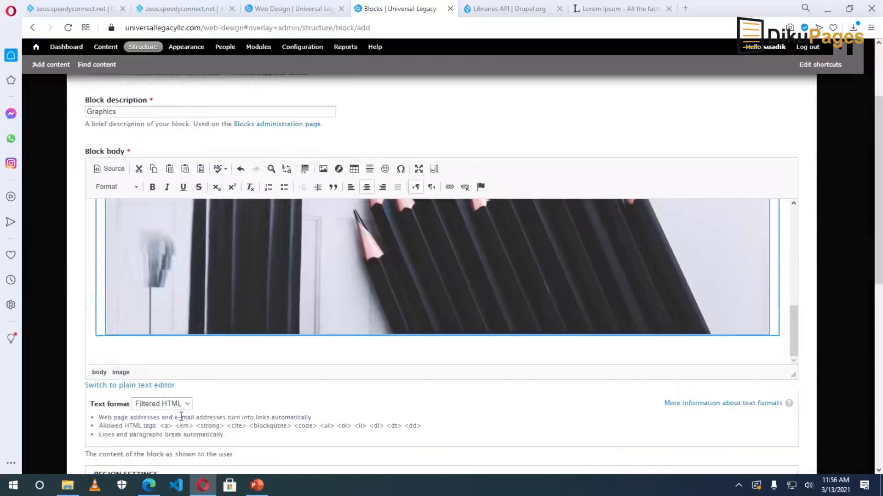
# Save the Graphic Design block as Full HTML in the Second top region, then start another custom block.
pyautogui.click(150, 405)
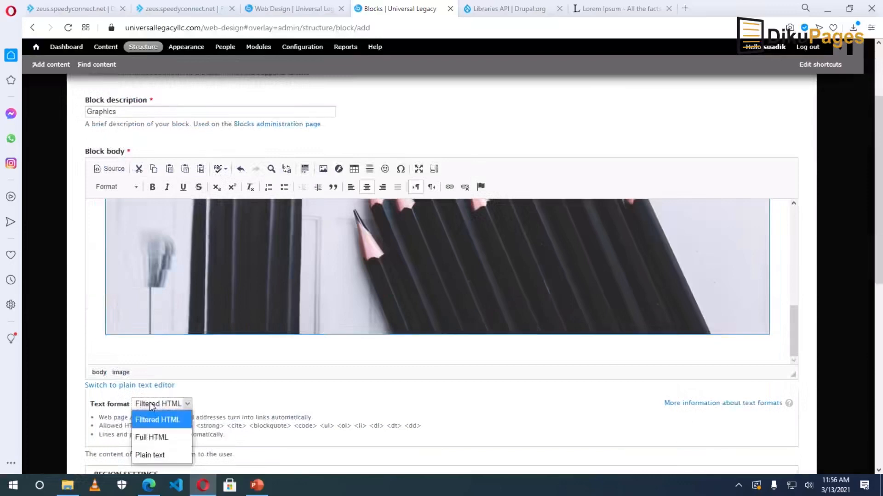
pyautogui.click(150, 438)
pyautogui.scroll(-8, 234, 399)
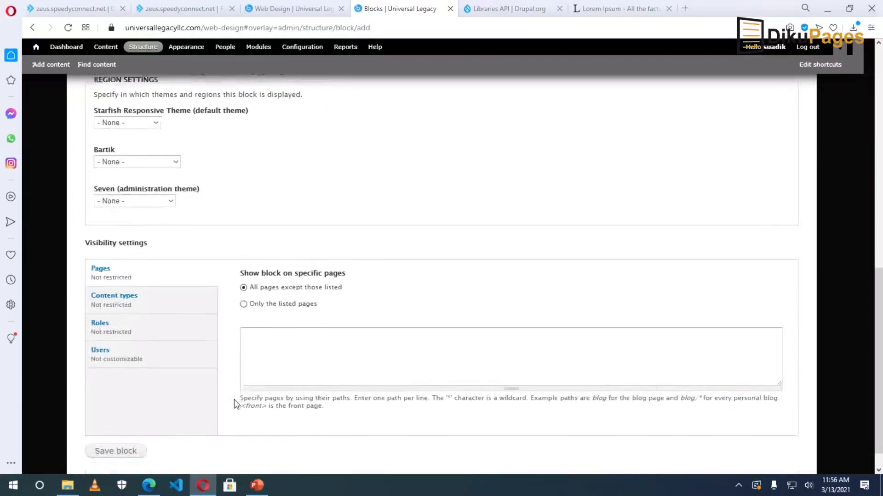
pyautogui.scroll(1, 130, 154)
pyautogui.click(129, 150)
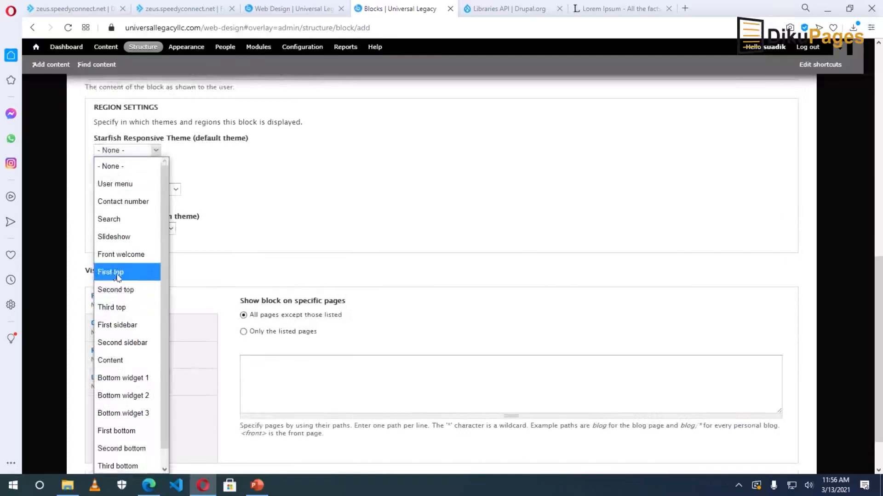
pyautogui.click(125, 291)
pyautogui.scroll(-1, 152, 350)
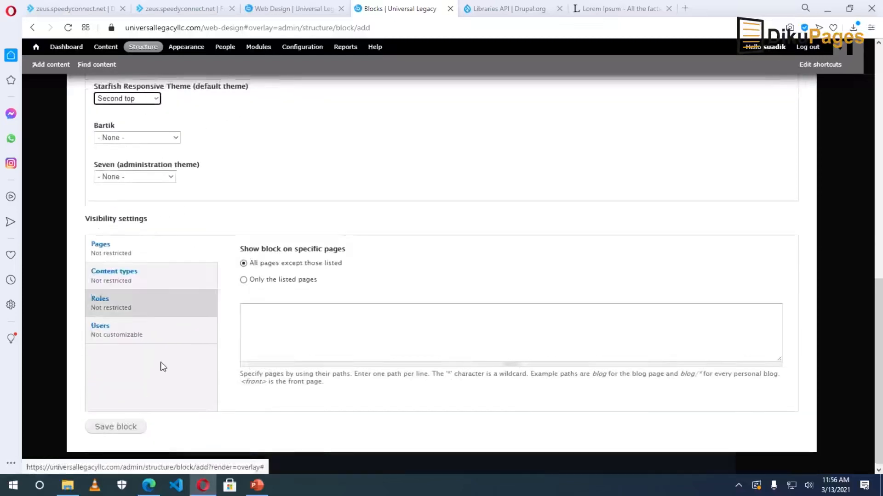
pyautogui.click(116, 427)
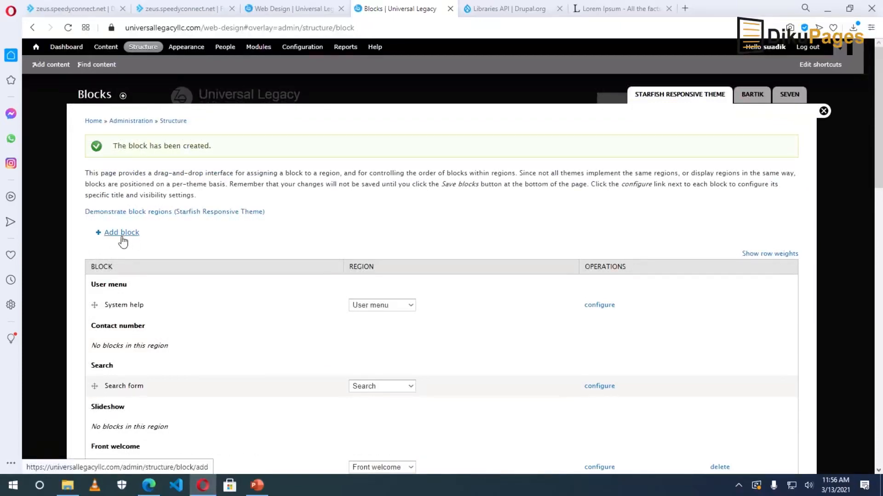
pyautogui.click(122, 237)
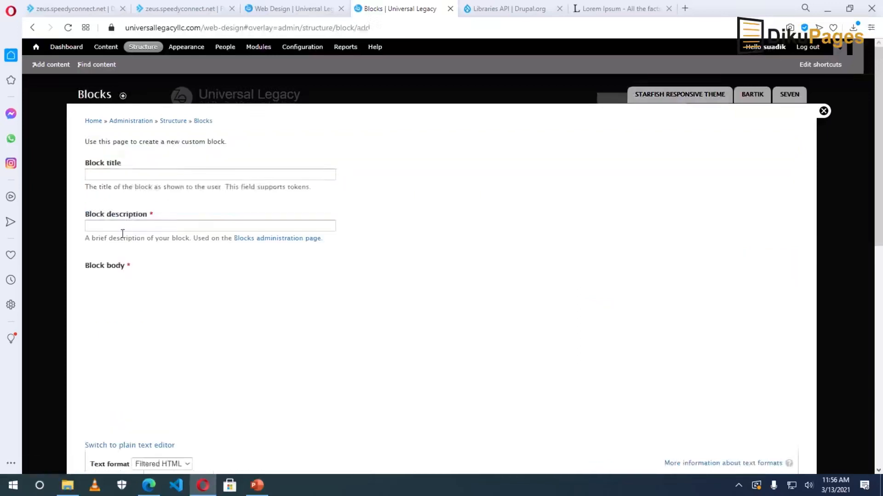
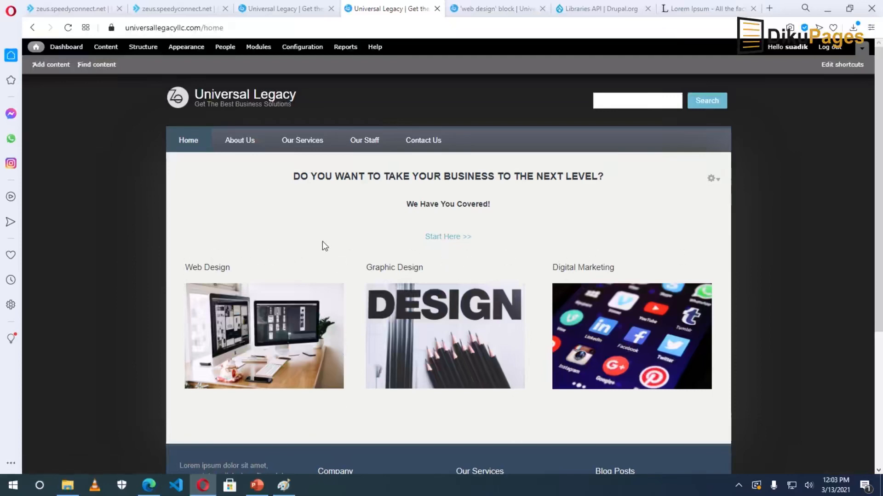
# Switch from the Universal Legacy site in the browser to the blank Paint canvas.
pyautogui.moveTo(283, 492)
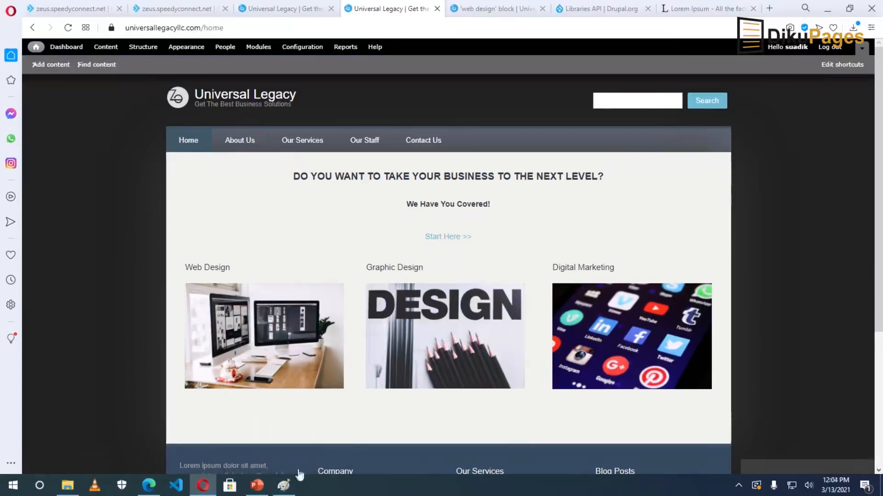
# Resize the Paint canvas to 1280 × 2 px and fill it solid black.
pyautogui.click(654, 333)
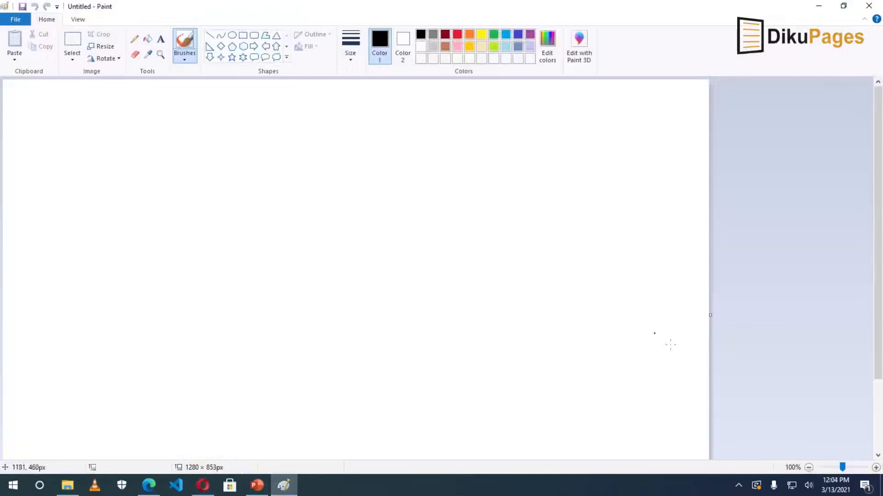
pyautogui.scroll(-2, 749, 374)
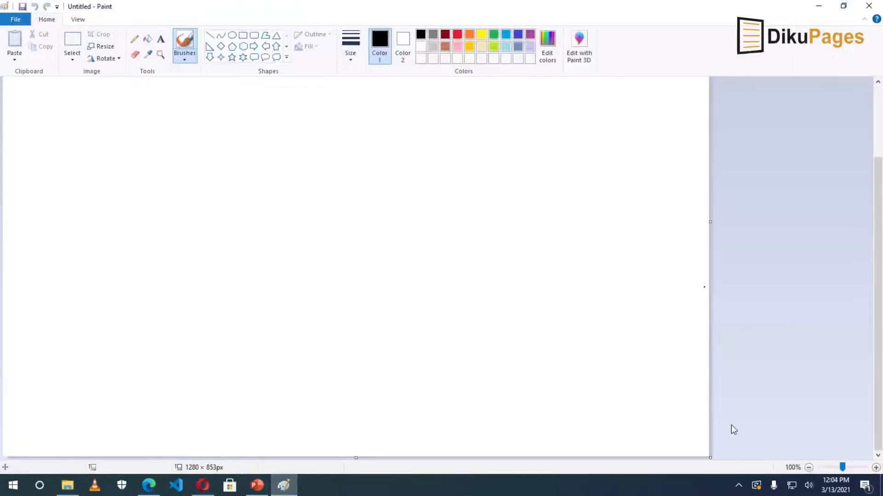
pyautogui.click(102, 46)
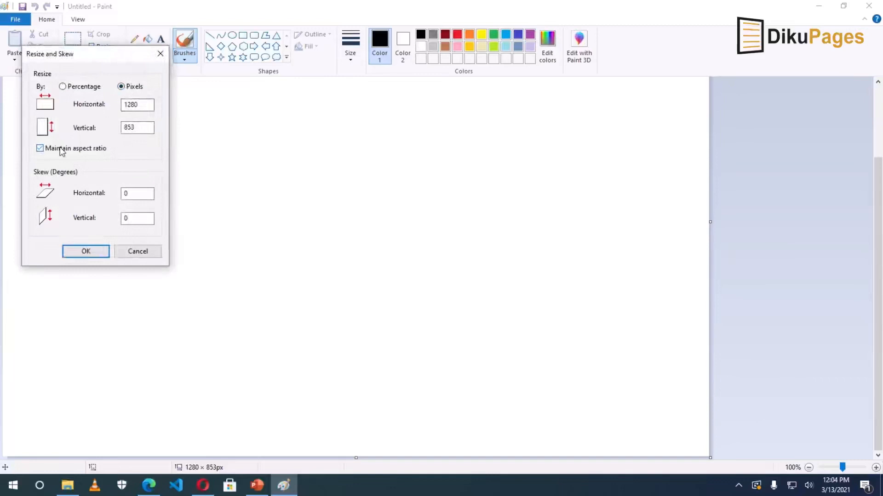
pyautogui.moveTo(143, 106); pyautogui.dragTo(102, 127)
pyautogui.write('2')
pyautogui.click(86, 254)
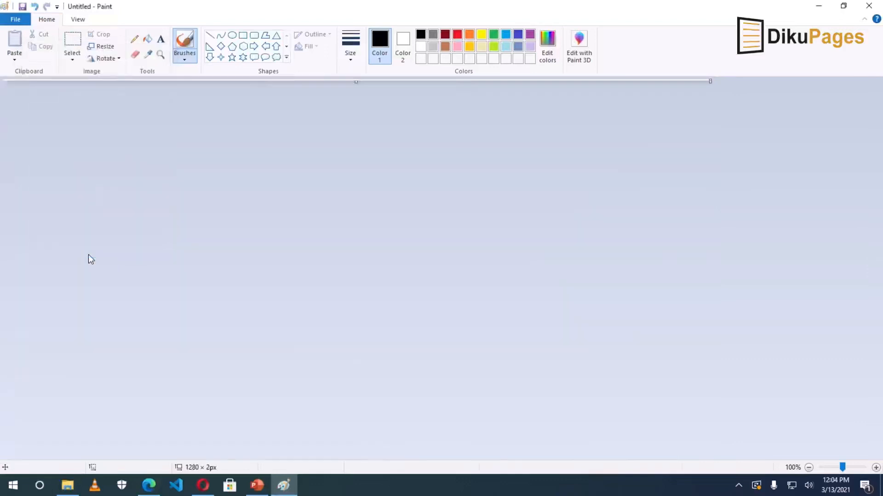
pyautogui.click(148, 41)
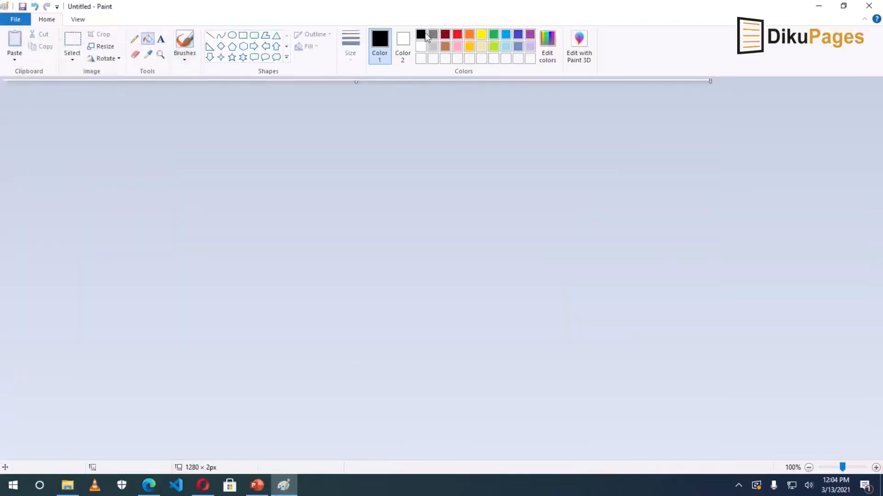
pyautogui.click(151, 78)
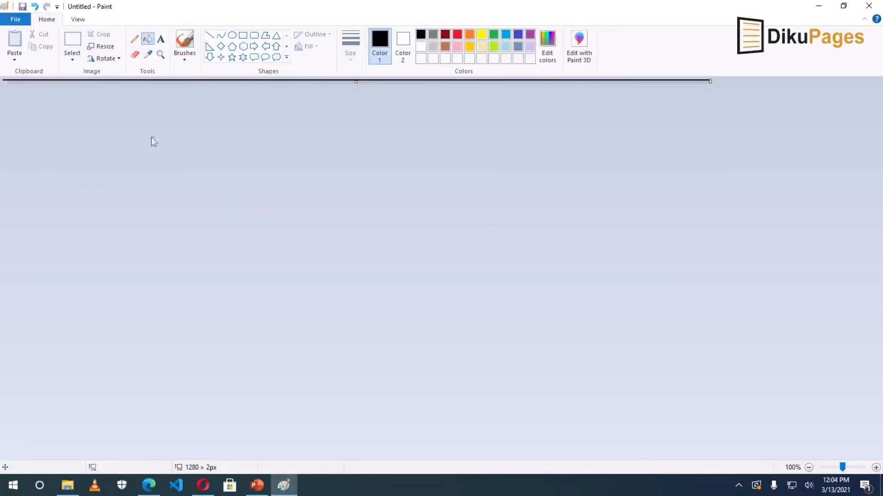
# Save the black strip as 'horizontal rule' in the Downloads folder.
pyautogui.click(15, 20)
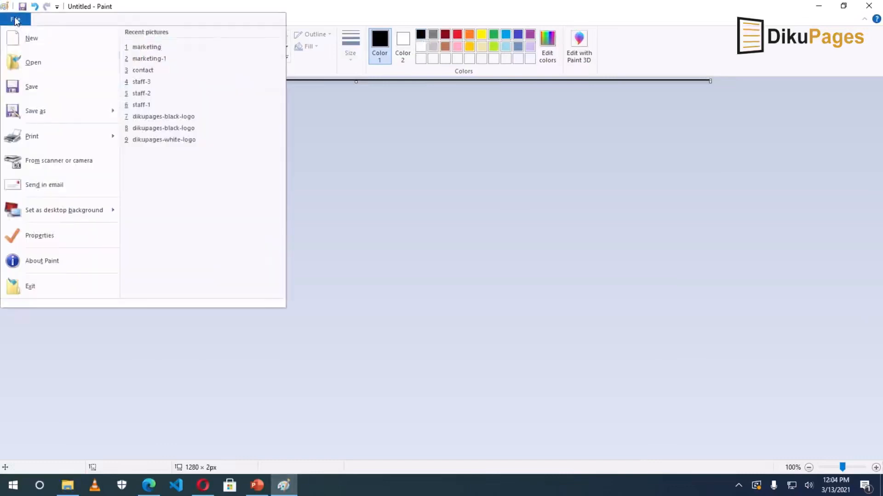
pyautogui.click(35, 111)
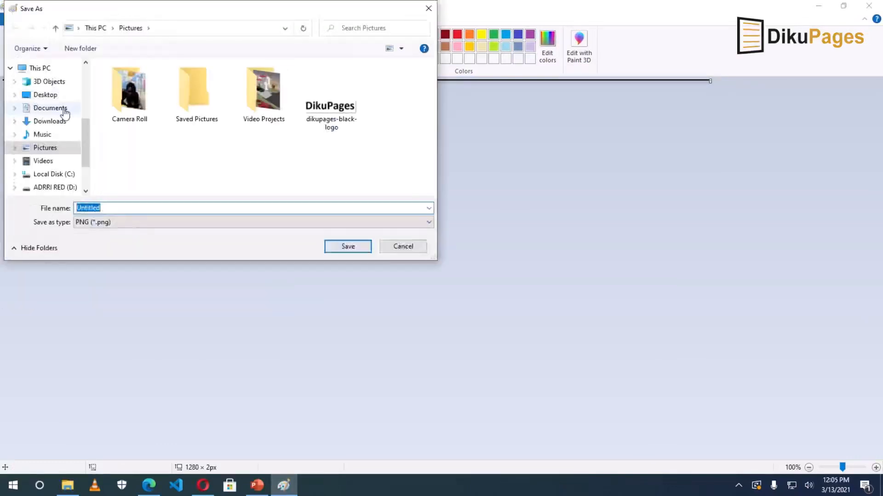
pyautogui.click(49, 122)
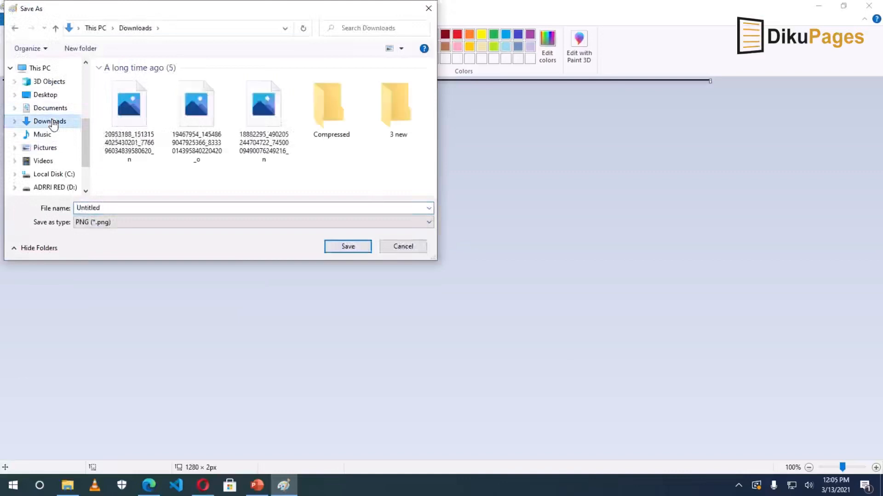
pyautogui.doubleClick(108, 209)
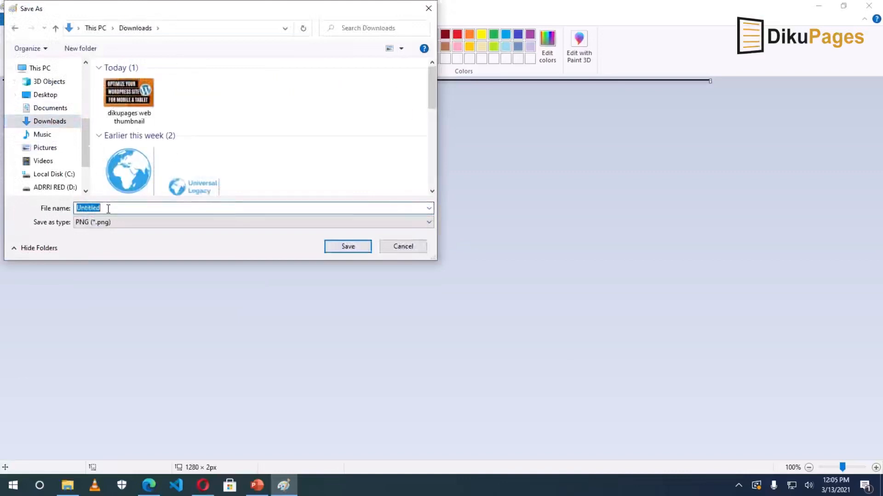
pyautogui.write('horizontal ru')
pyautogui.click(343, 247)
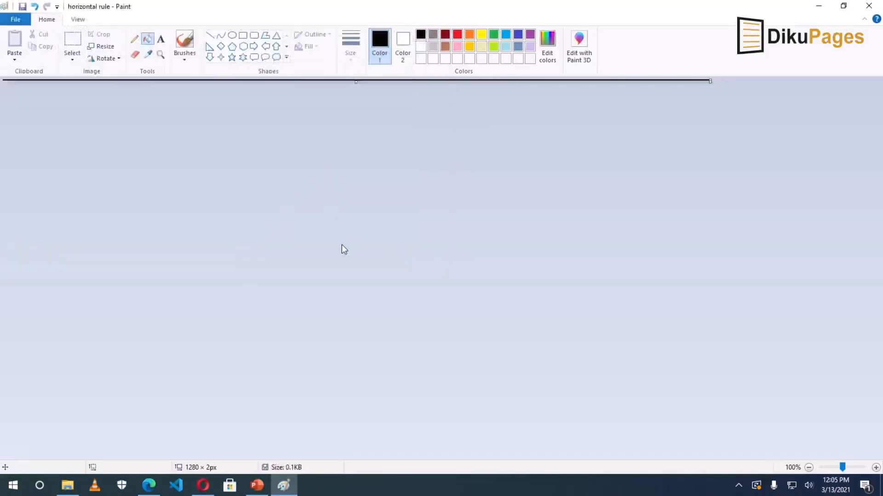
# Open the Header section block for editing with the cursor after Start Here >>.
pyautogui.click(202, 485)
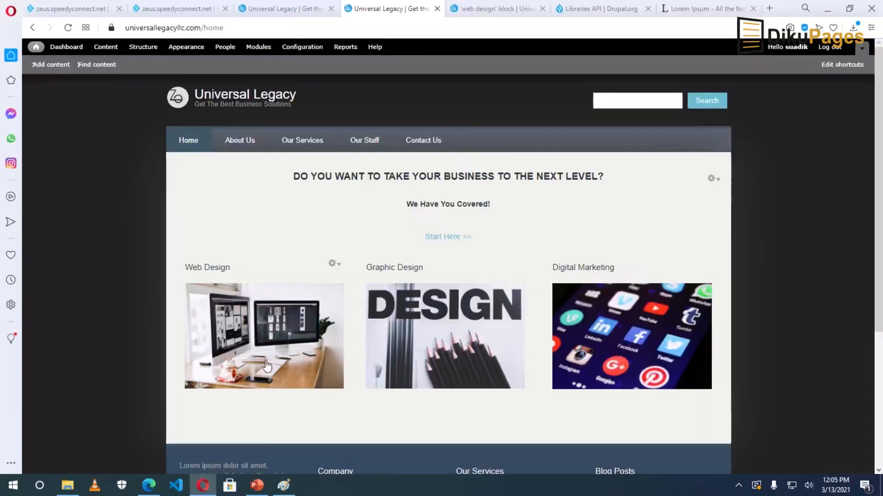
pyautogui.click(143, 48)
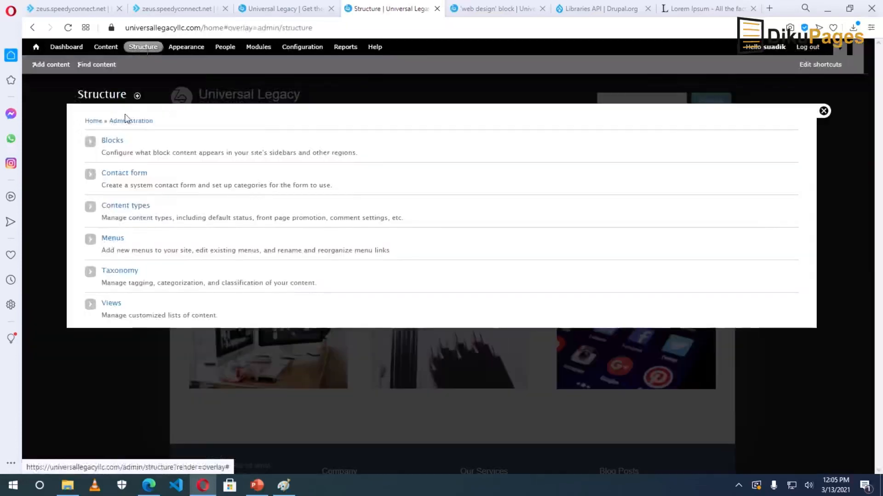
pyautogui.click(111, 142)
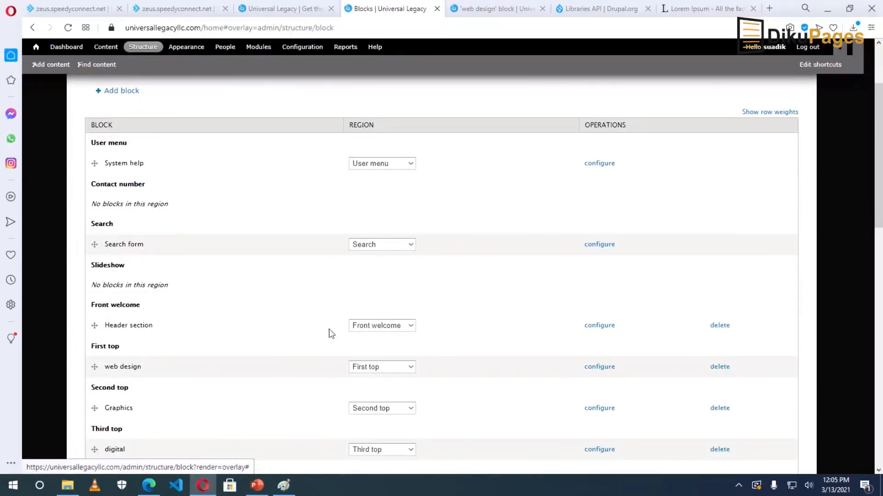
pyautogui.click(597, 326)
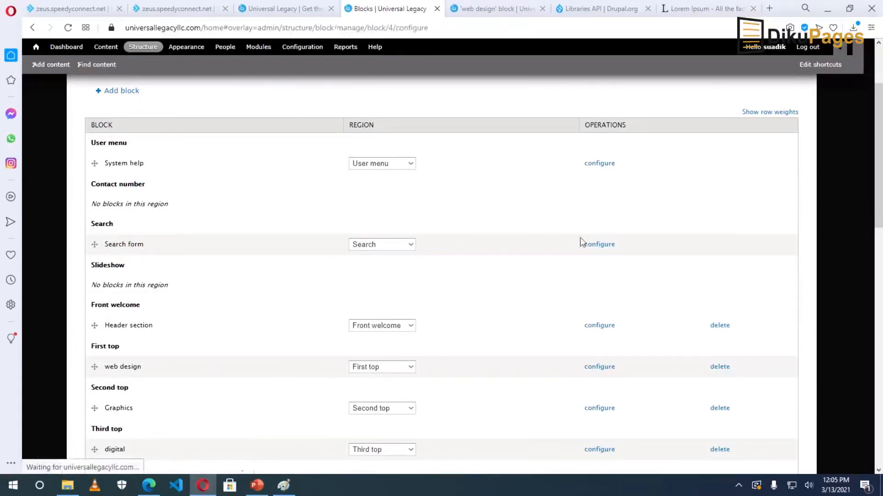
pyautogui.click(549, 299)
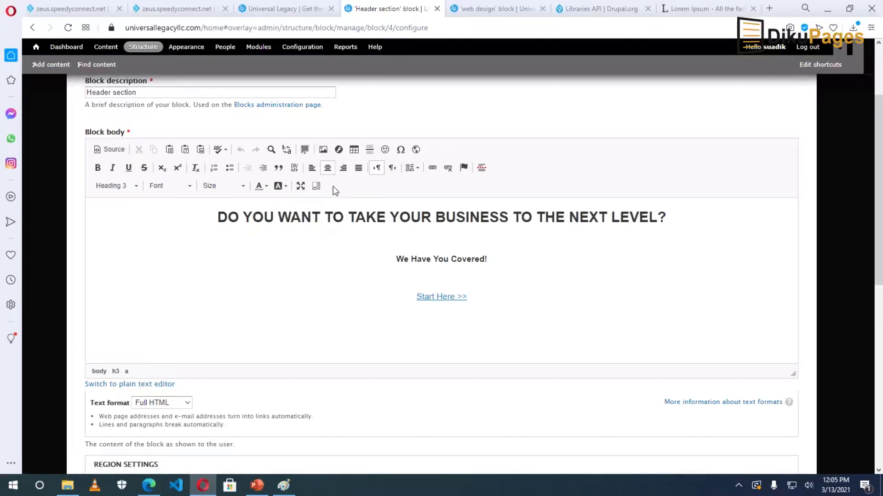
# Upload horizontal rule.png to the server through the image file browser.
pyautogui.click(323, 150)
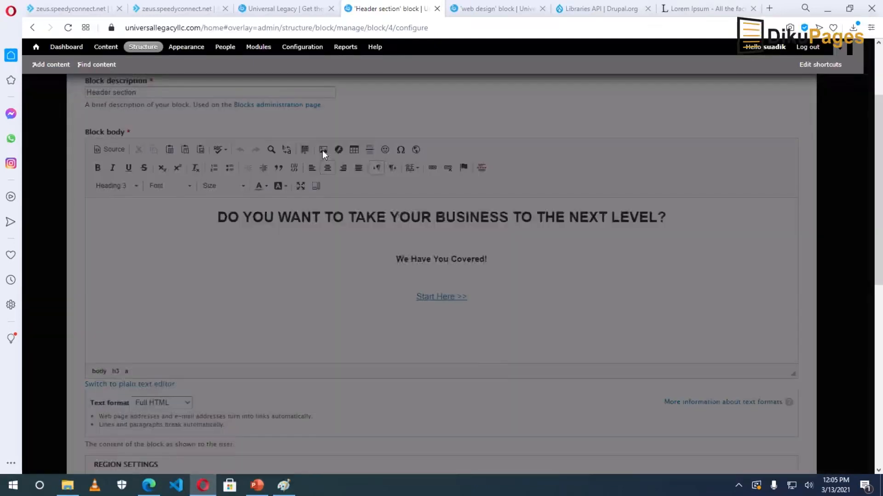
pyautogui.click(478, 217)
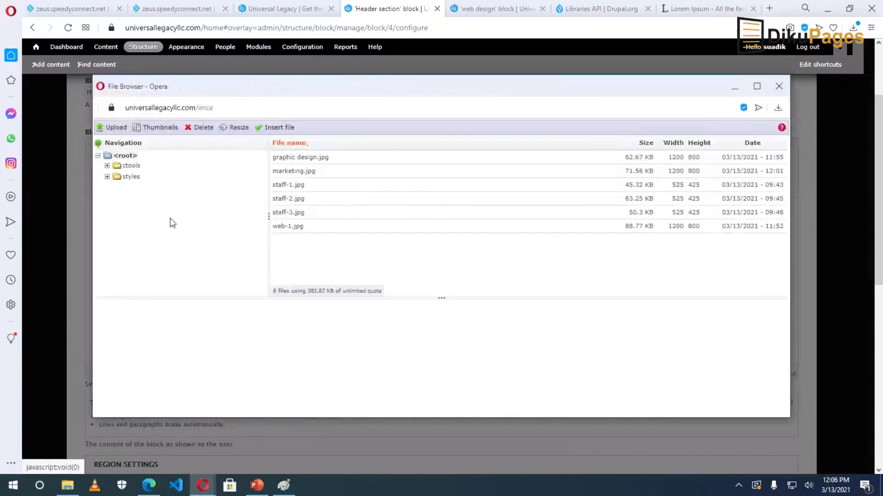
pyautogui.click(115, 128)
pyautogui.click(125, 164)
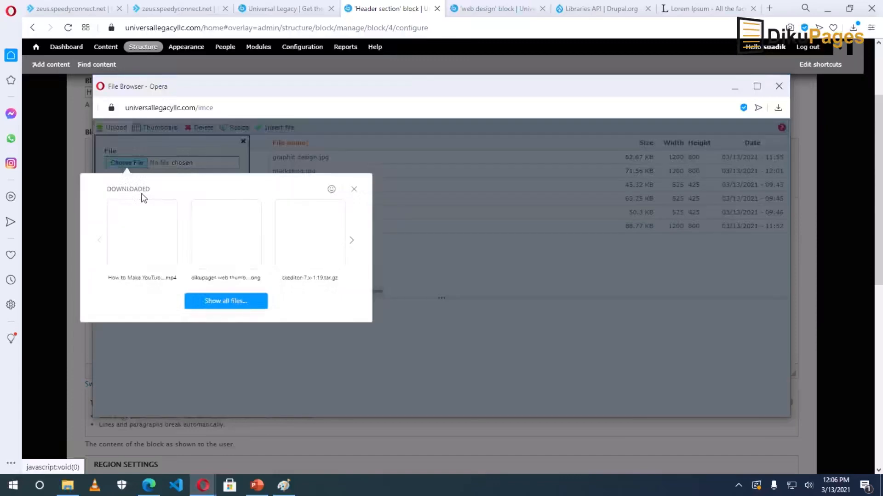
pyautogui.click(215, 302)
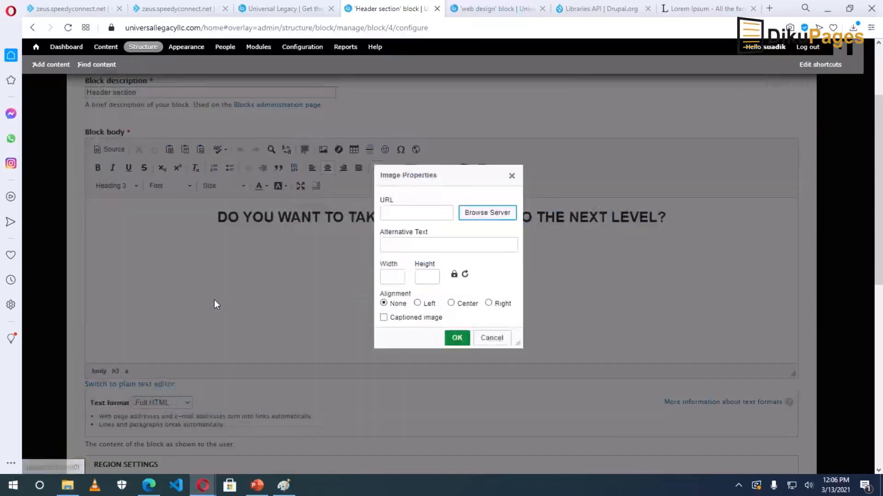
pyautogui.click(216, 206)
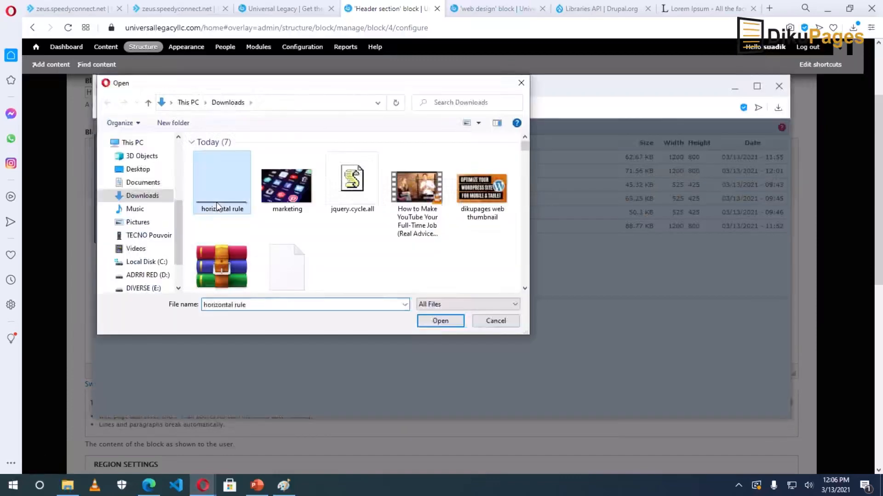
pyautogui.click(440, 321)
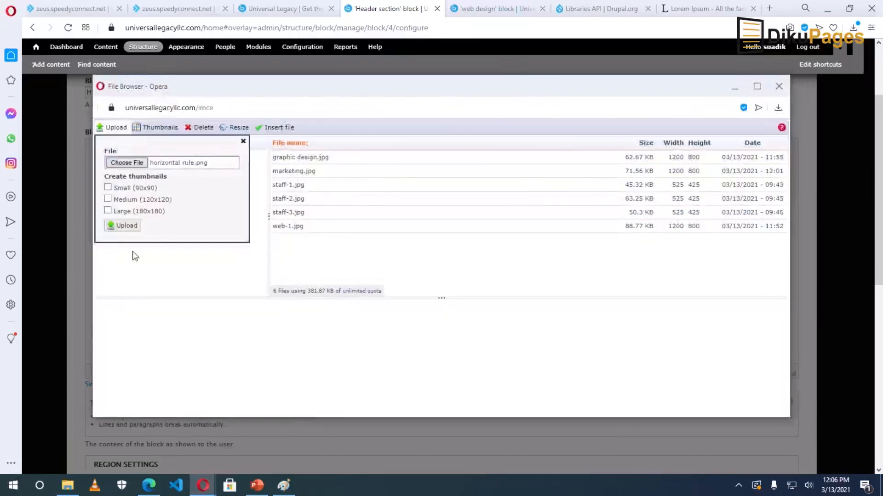
pyautogui.click(119, 228)
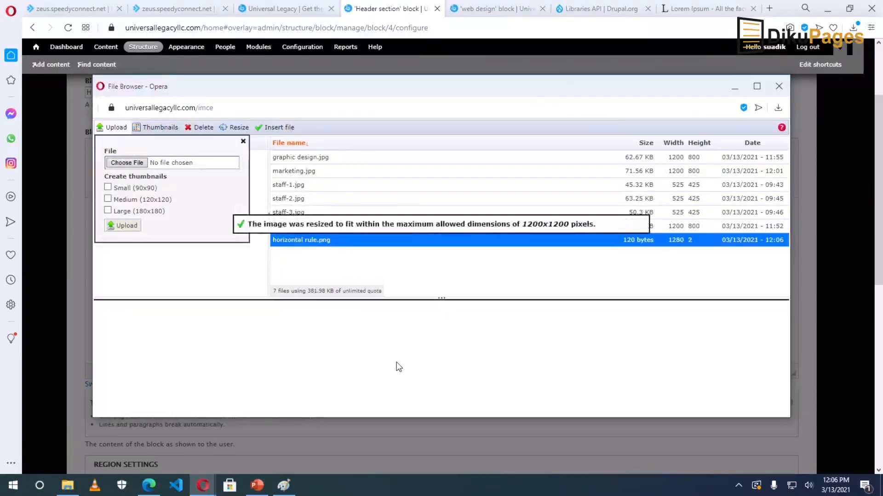
# Insert the horizontal rule image below Start Here >> and save the block.
pyautogui.press('Return')
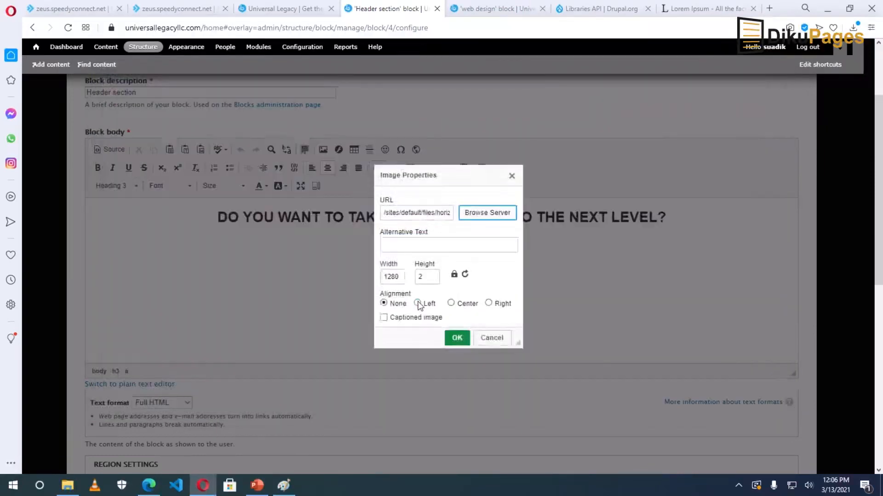
pyautogui.click(457, 338)
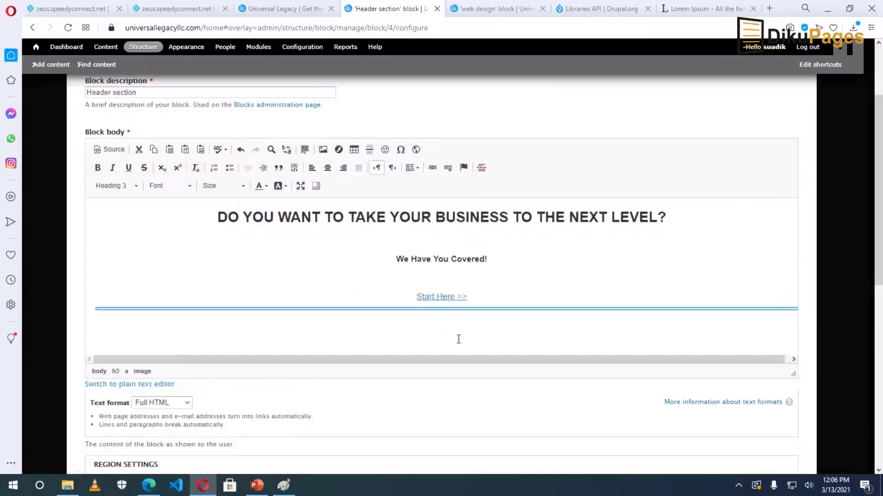
pyautogui.scroll(-10, 513, 332)
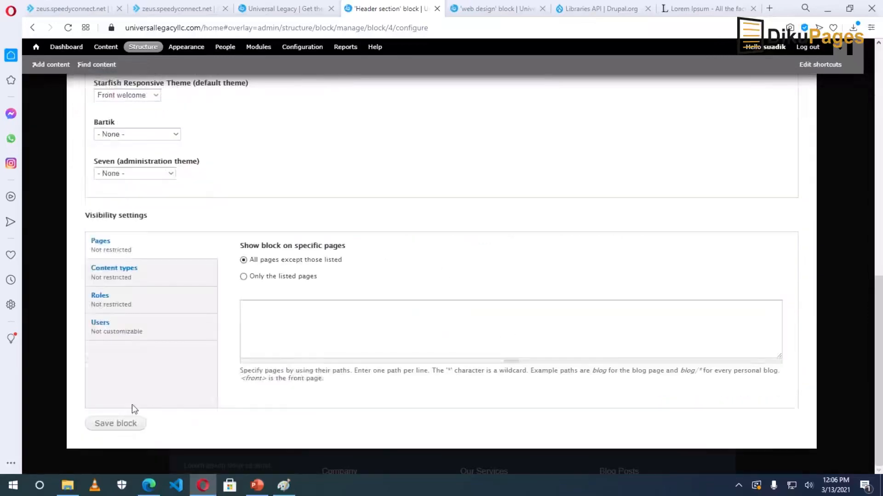
pyautogui.click(115, 423)
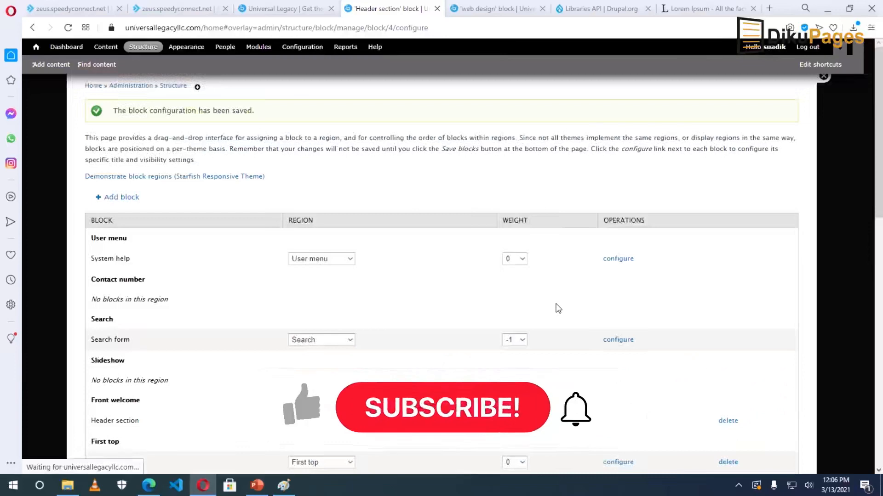
# Close the blocks overlay and scroll the home page to inspect the new black rule.
pyautogui.click(823, 110)
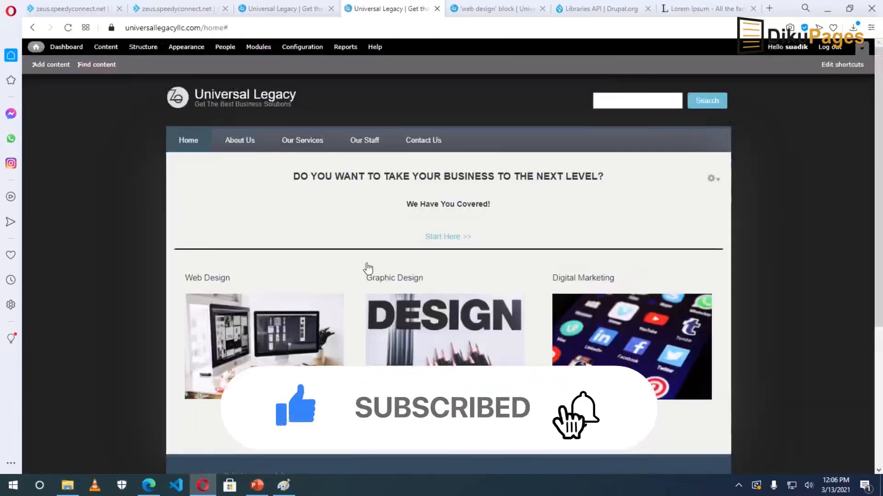
pyautogui.scroll(-4, 780, 290)
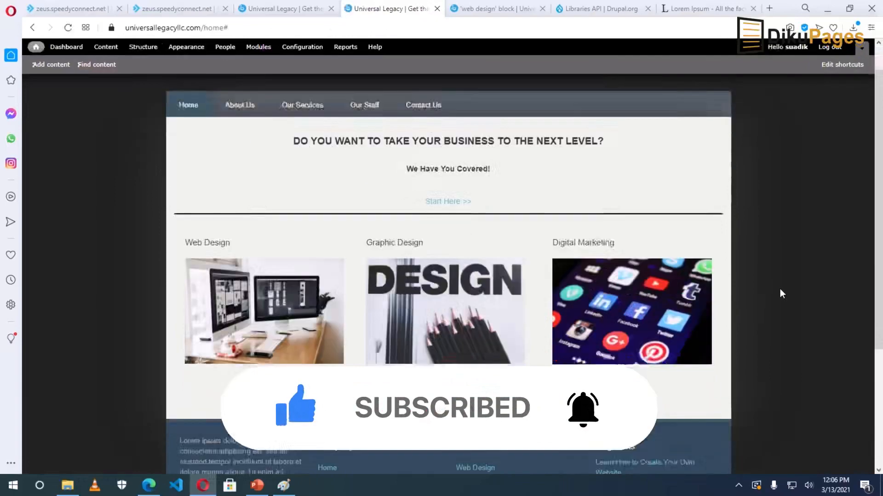
pyautogui.scroll(2, 782, 290)
pyautogui.scroll(2, 782, 289)
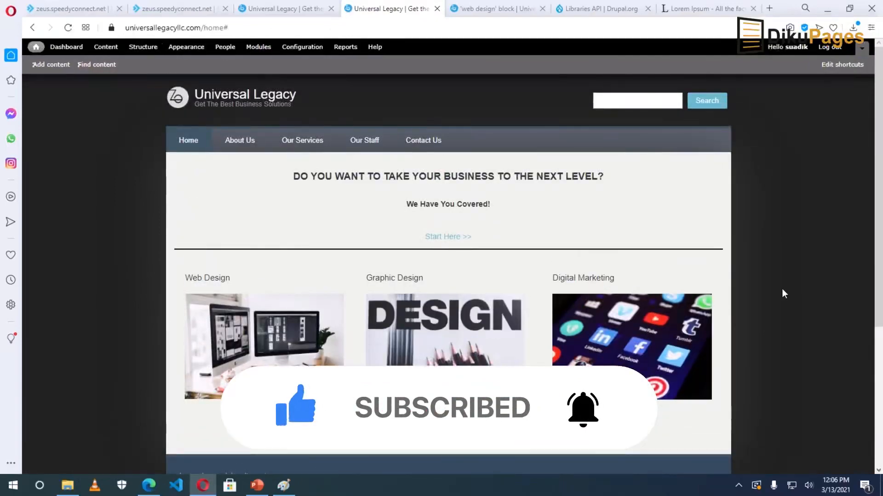
pyautogui.scroll(-4, 782, 289)
pyautogui.scroll(3, 782, 289)
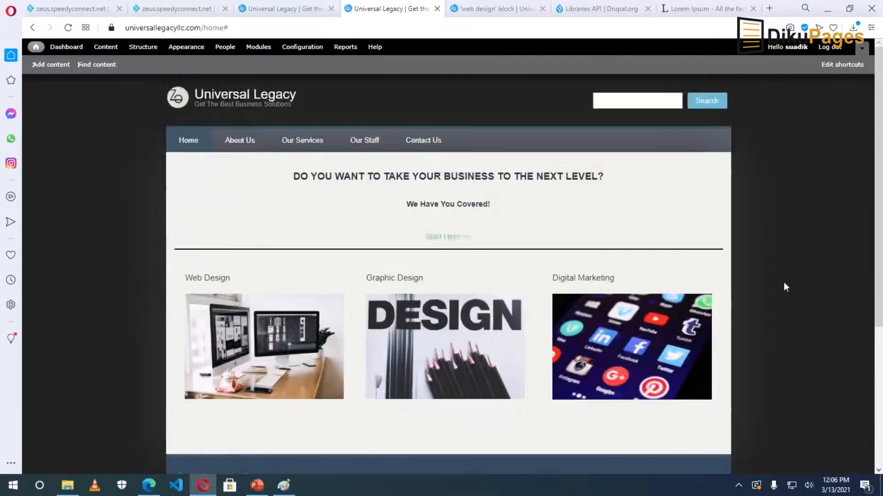
pyautogui.scroll(-1, 783, 282)
pyautogui.scroll(-1, 783, 283)
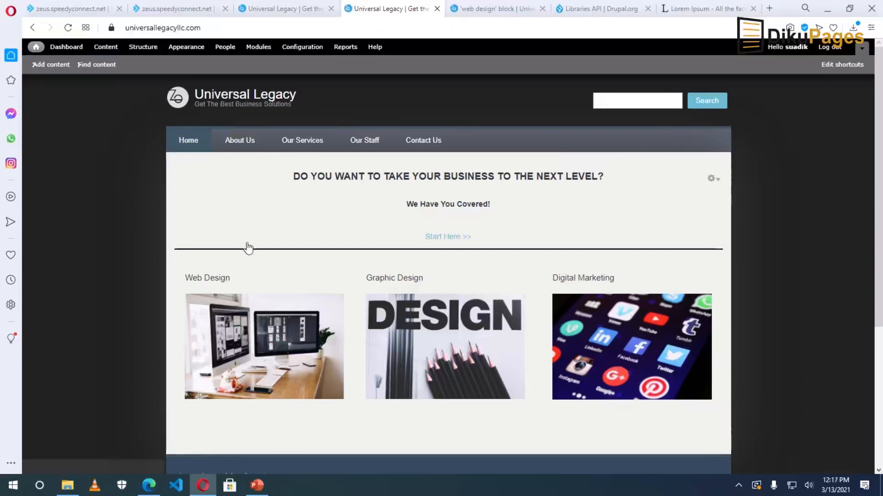
# In the Starfish Responsive Theme settings, replace the default logo with LogoMakr-5LqhxK.png.
pyautogui.click(183, 49)
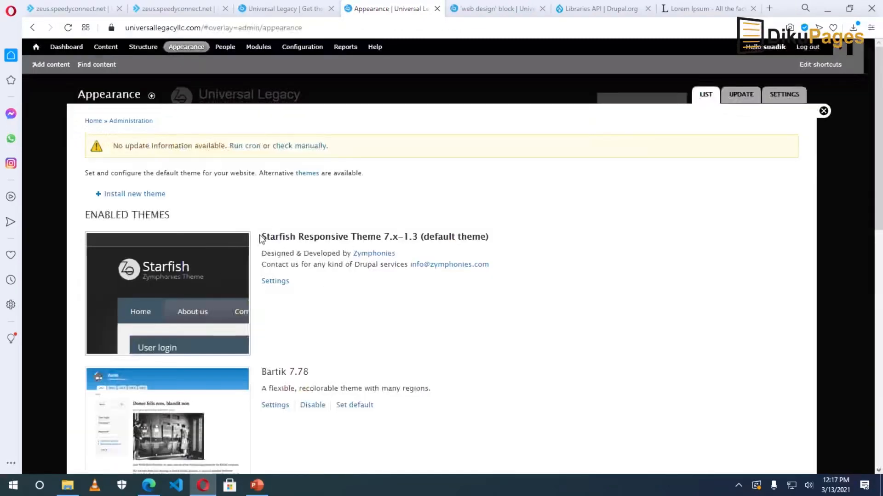
pyautogui.moveTo(262, 236); pyautogui.dragTo(467, 237)
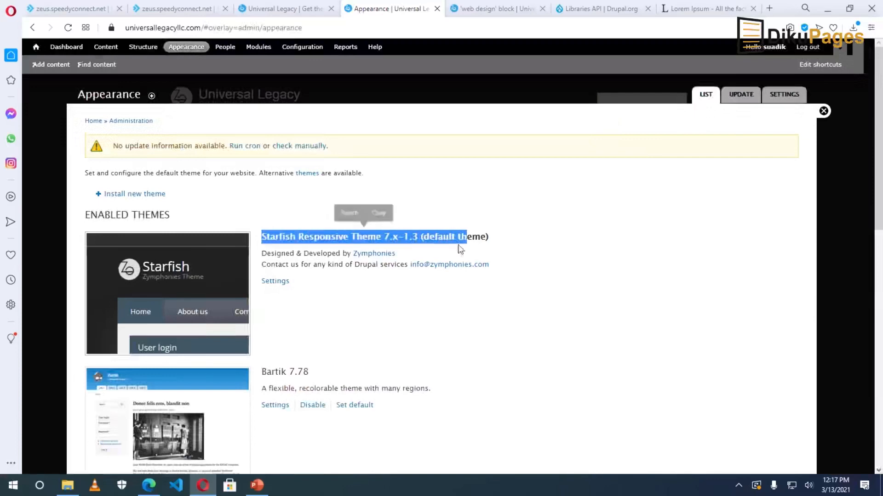
pyautogui.click(273, 281)
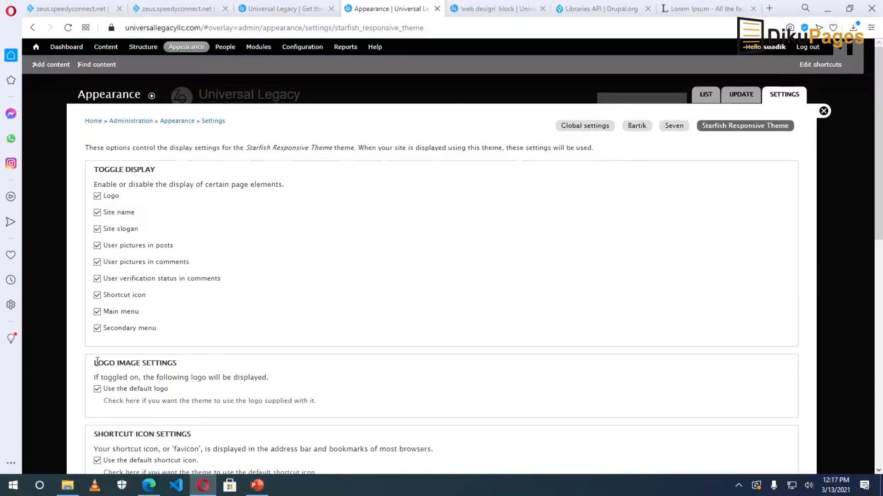
pyautogui.scroll(-1, 97, 391)
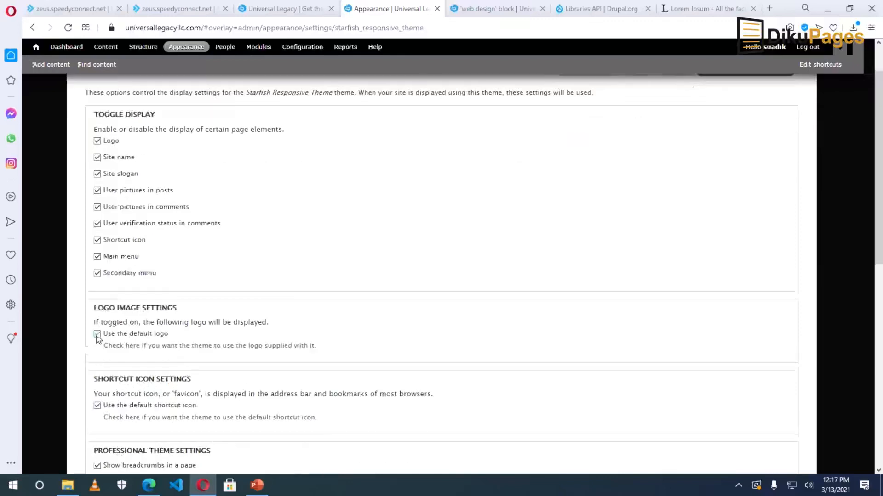
pyautogui.click(97, 334)
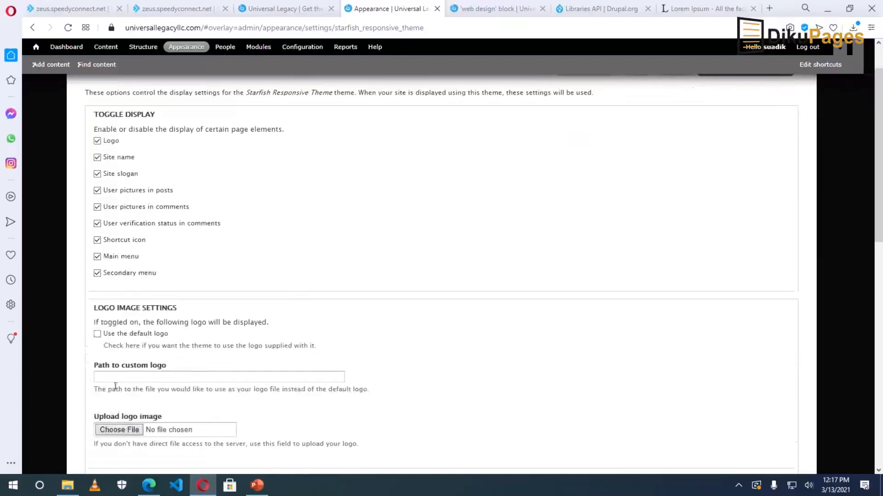
pyautogui.click(115, 431)
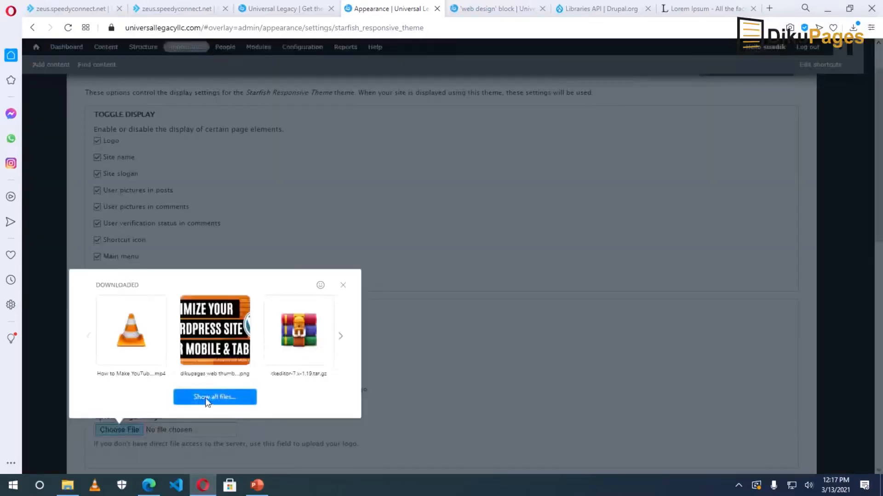
pyautogui.click(206, 398)
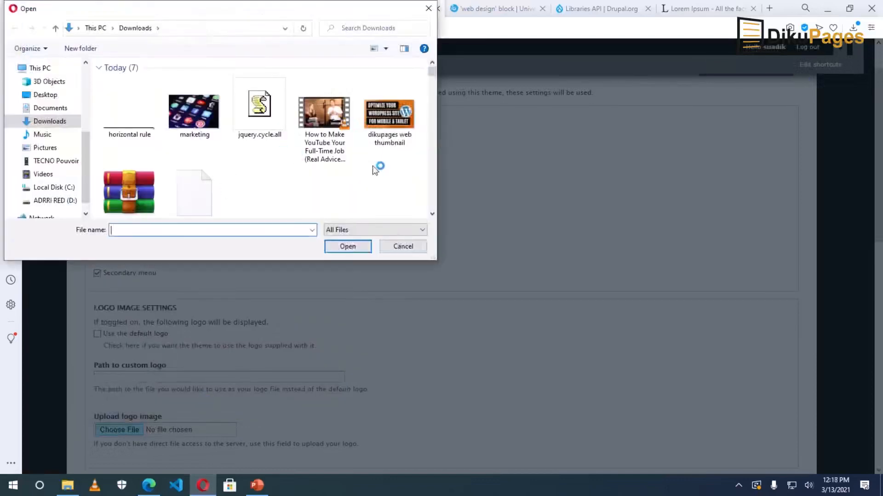
pyautogui.moveTo(435, 74); pyautogui.dragTo(432, 78)
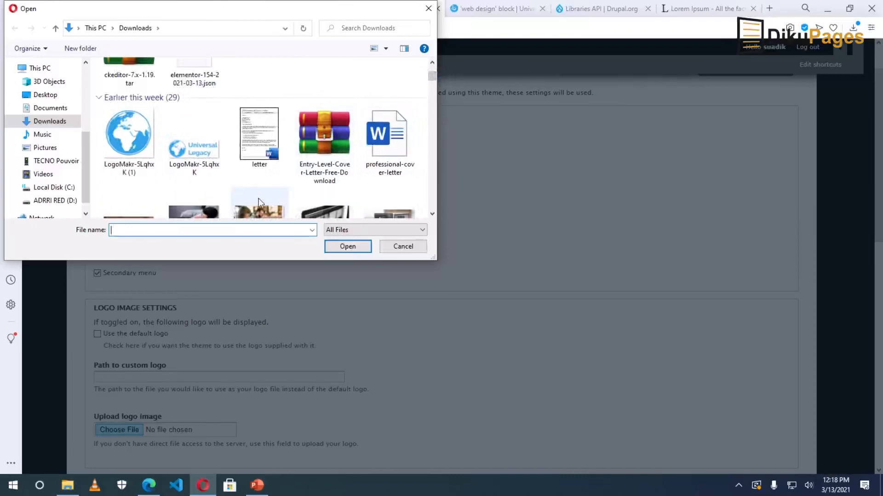
pyautogui.click(183, 154)
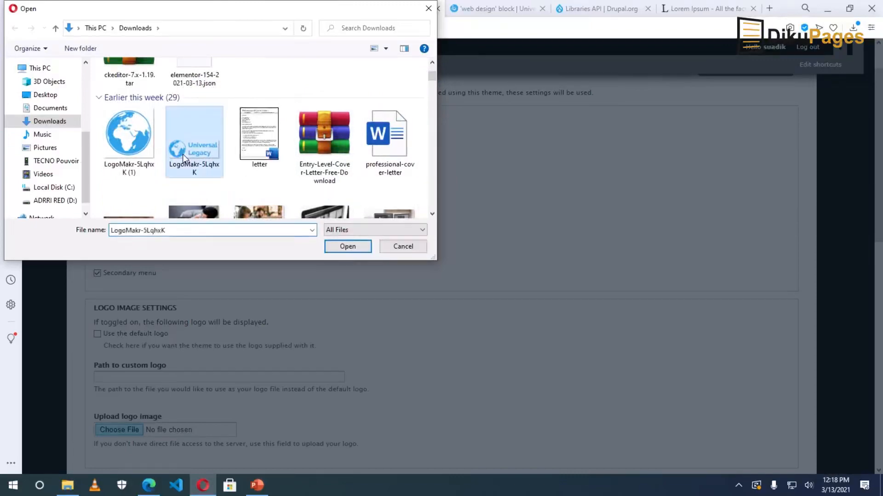
pyautogui.click(347, 247)
# Replace the default shortcut icon with LogoMakr-5LqhxK (1).png.
pyautogui.scroll(-5, 338, 259)
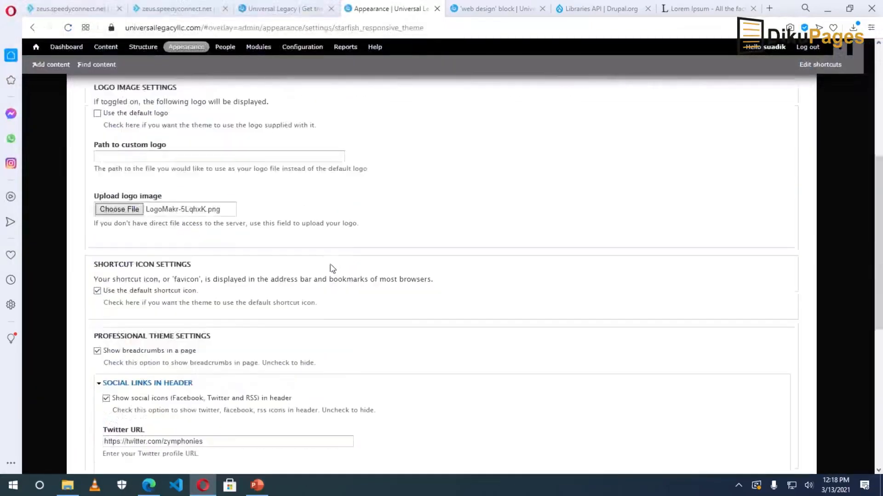
pyautogui.click(98, 292)
pyautogui.click(117, 388)
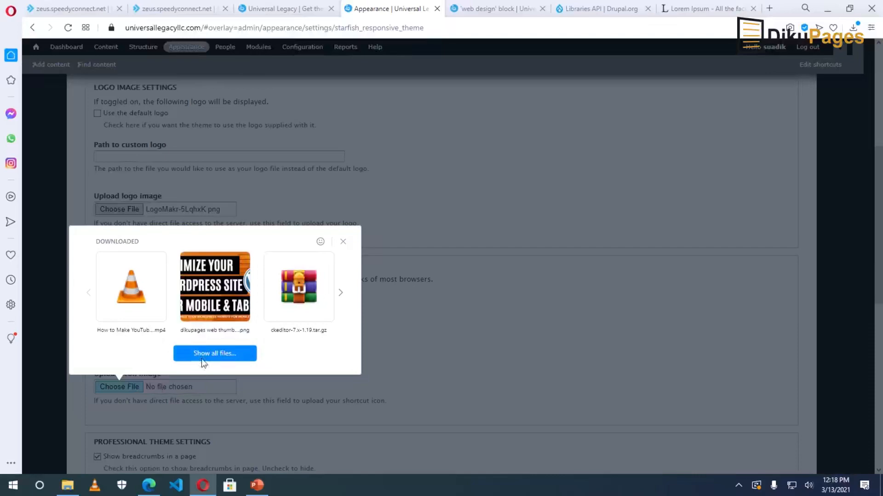
pyautogui.click(201, 358)
pyautogui.moveTo(432, 80); pyautogui.dragTo(432, 76)
pyautogui.click(129, 164)
pyautogui.click(350, 251)
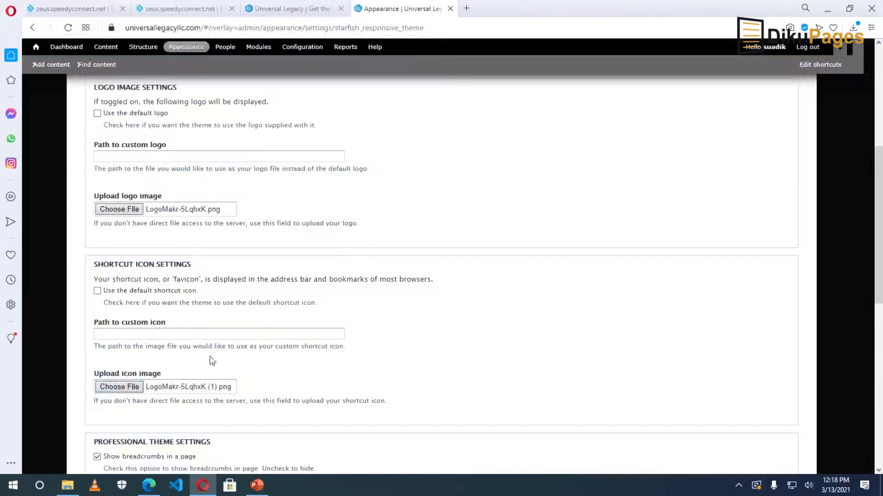
pyautogui.click(466, 8)
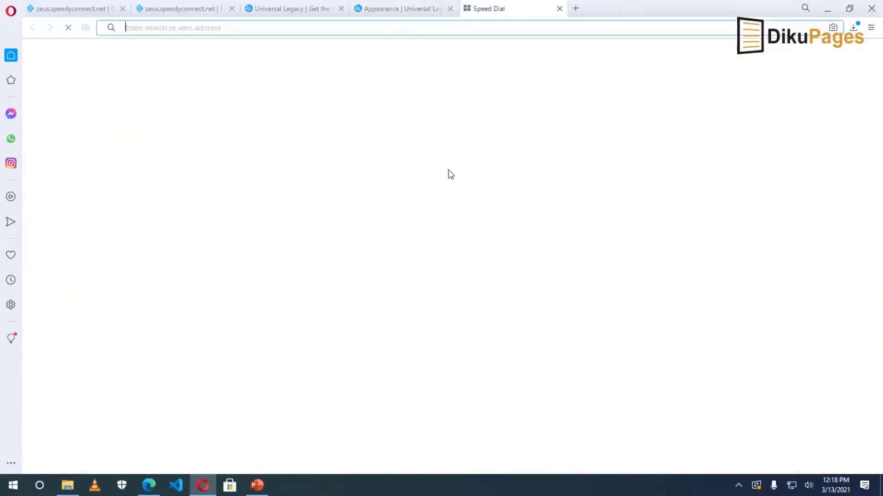
pyautogui.write('logomakr.com')
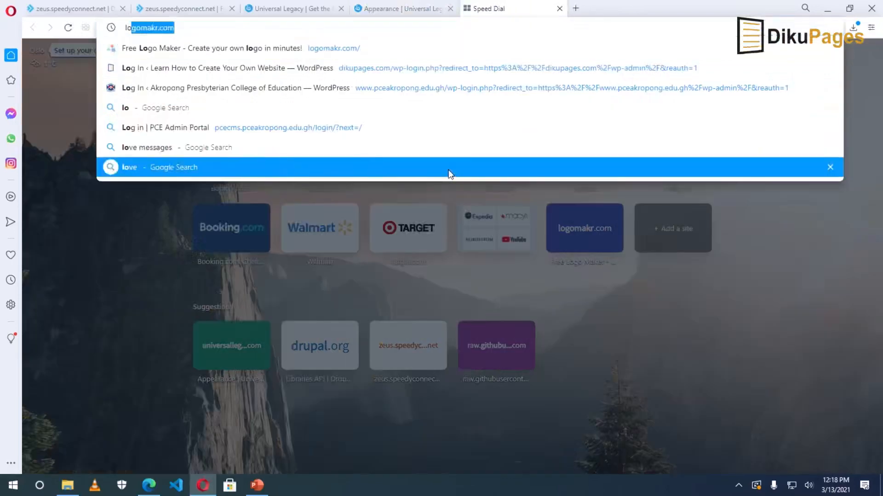
pyautogui.click(167, 28)
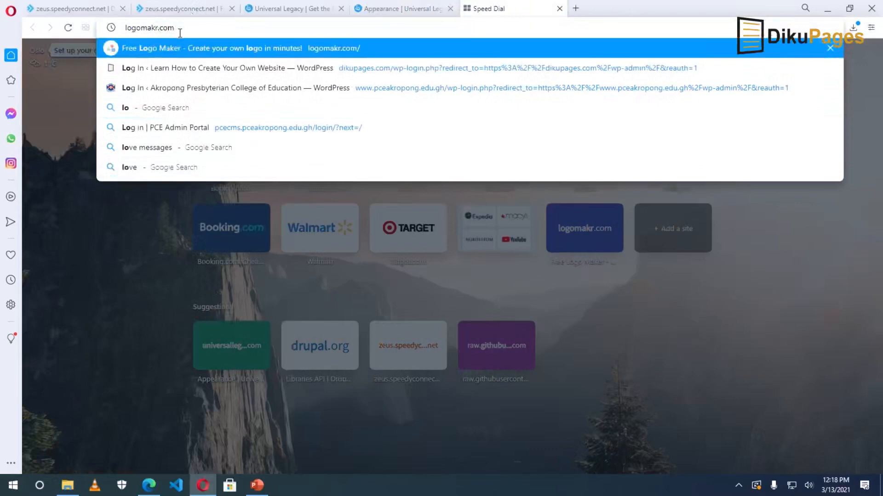
pyautogui.press('Return')
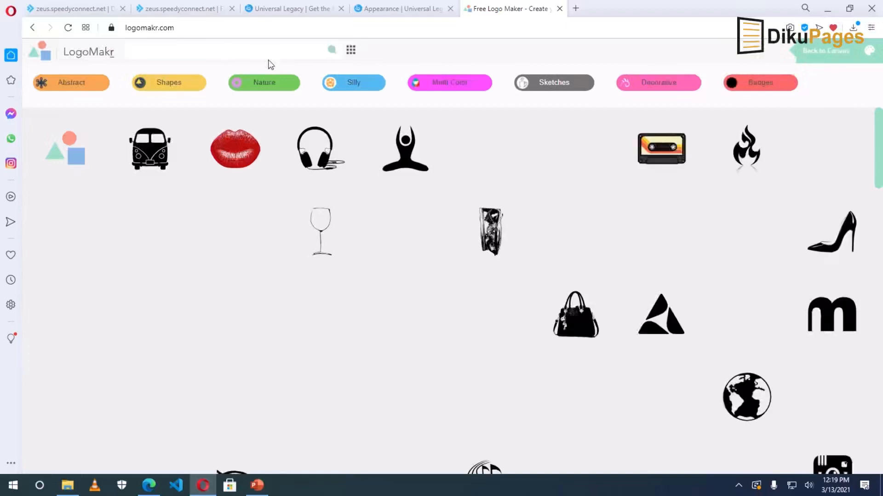
pyautogui.write('real estate')
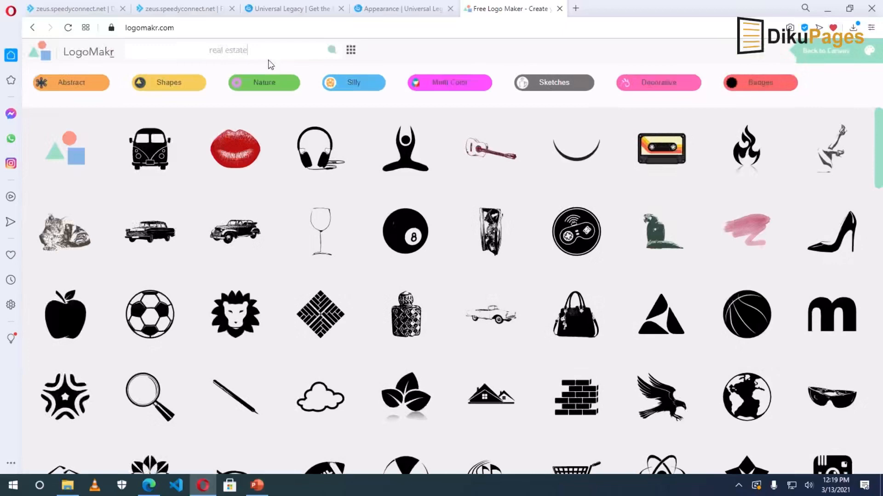
pyautogui.press('Return')
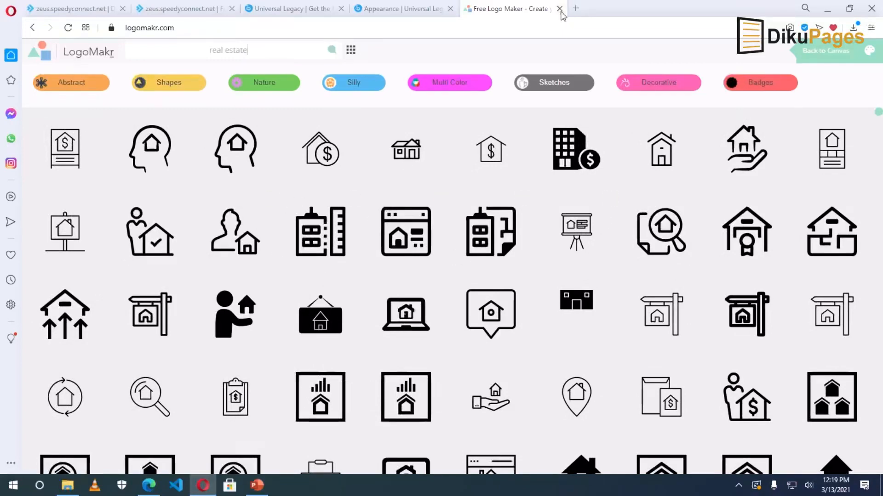
pyautogui.click(560, 9)
# Change the Twitter and Facebook URLs from zymphonies to dikupages and clear the Gplus URL.
pyautogui.scroll(-7, 181, 178)
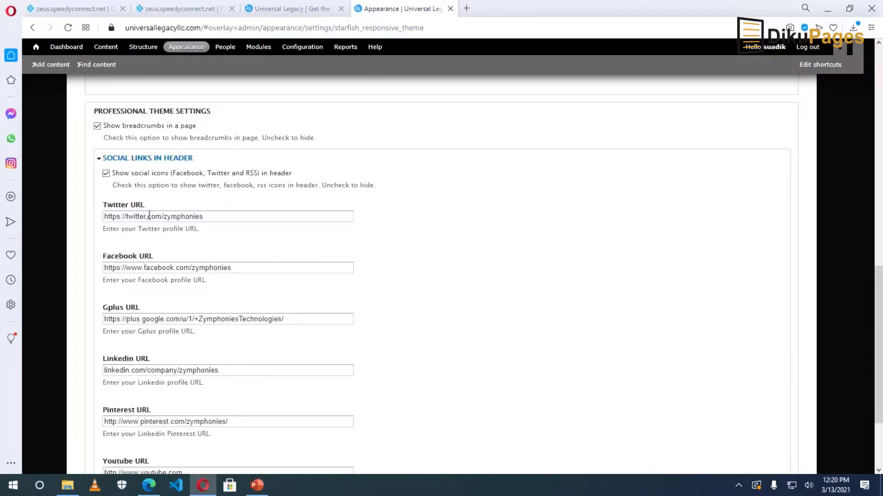
pyautogui.doubleClick(187, 217)
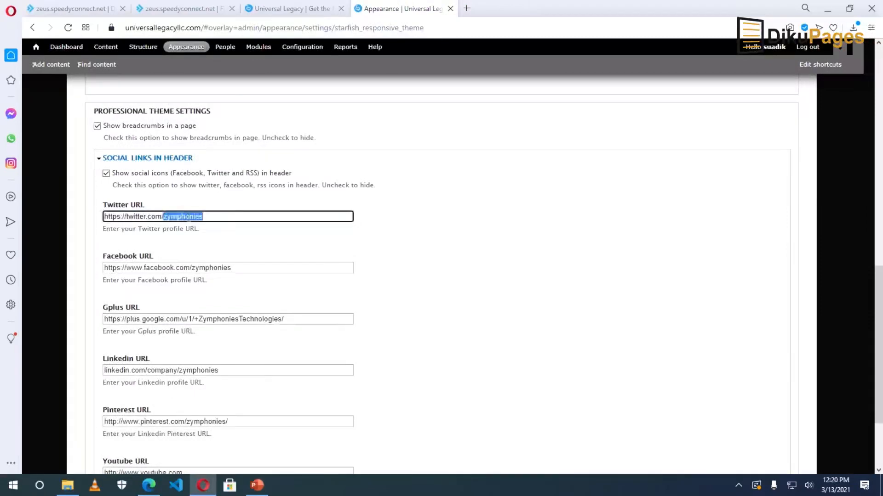
pyautogui.write('dikupages')
pyautogui.doubleClick(205, 268)
pyautogui.write('dikupages')
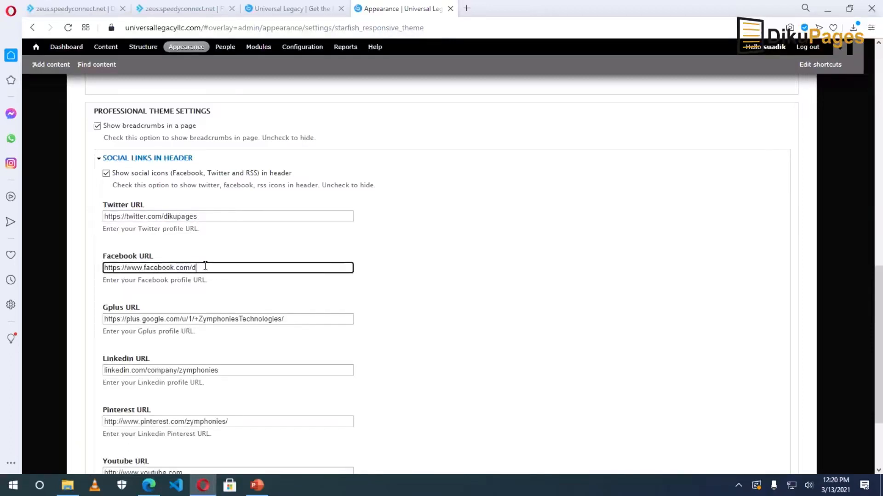
pyautogui.tripleClick(252, 319)
pyautogui.press('BackSpace')
# Change Linkedin and Pinterest to dikupages, append dikupagesweb to Youtube, and save.
pyautogui.doubleClick(184, 370)
pyautogui.write('dikupages')
pyautogui.scroll(-2, 201, 370)
pyautogui.doubleClick(207, 311)
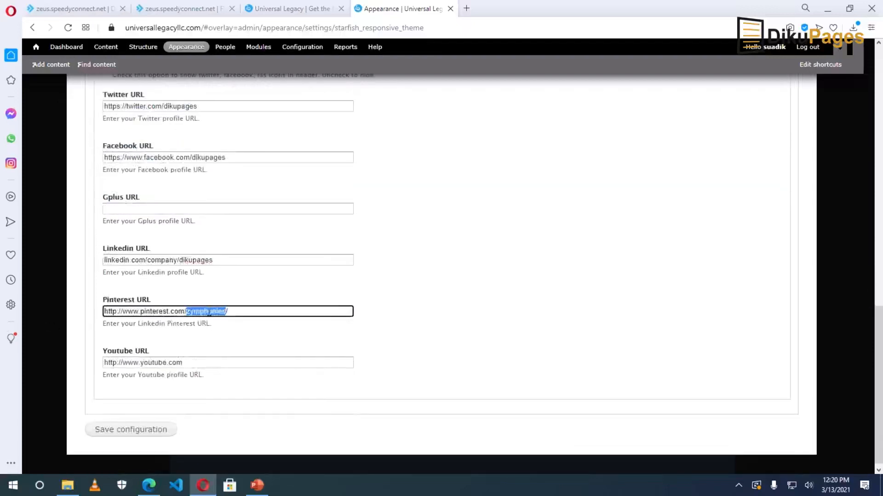
pyautogui.write('dikupages')
pyautogui.click(210, 363)
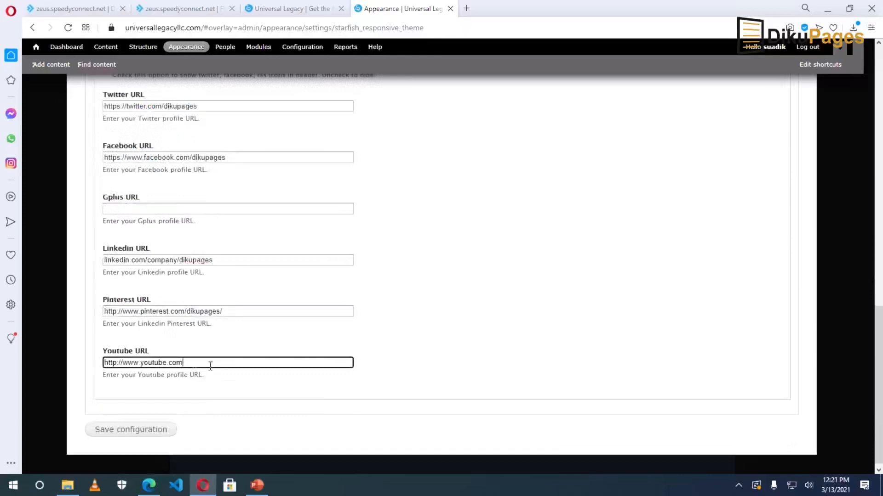
pyautogui.write('dikupagesweb')
pyautogui.click(130, 431)
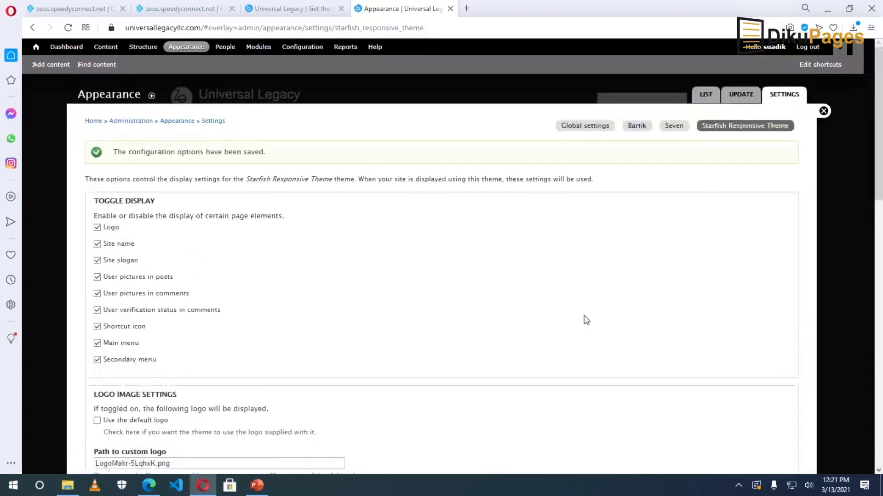
# Turn off Site name and Site slogan in the Starfish theme settings and save.
pyautogui.click(823, 112)
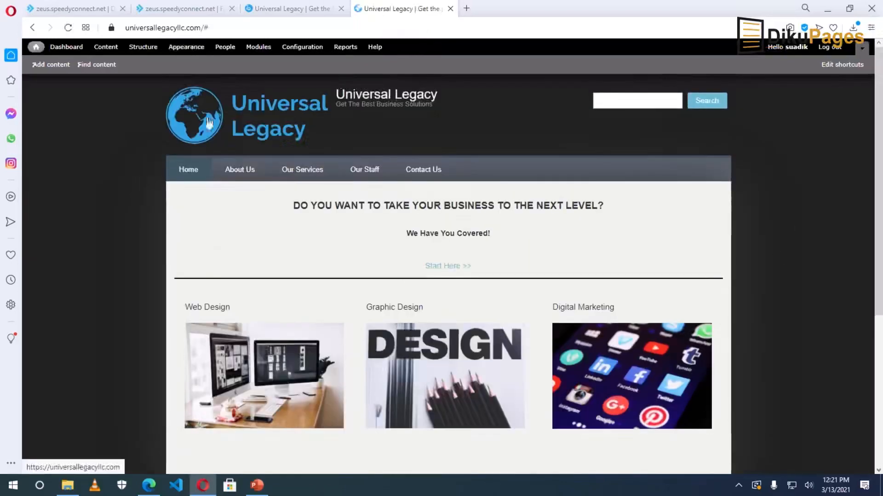
pyautogui.click(249, 126)
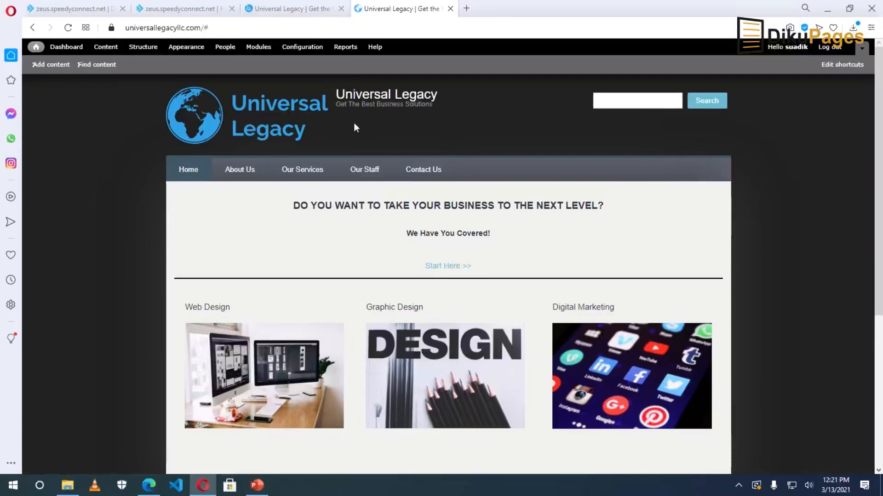
pyautogui.click(184, 51)
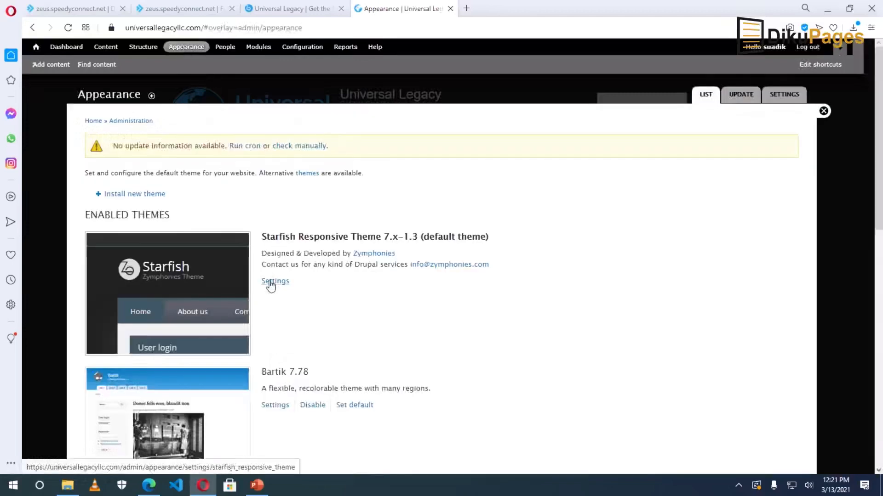
pyautogui.click(272, 284)
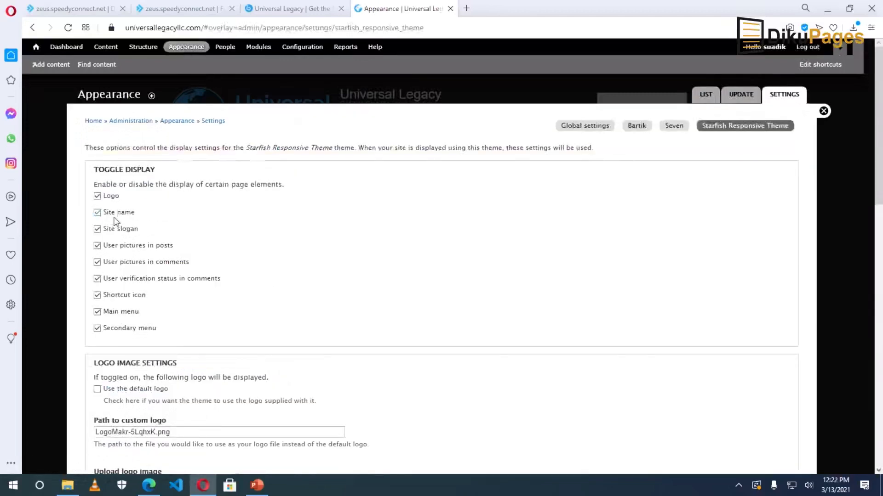
pyautogui.click(115, 214)
pyautogui.click(114, 231)
pyautogui.scroll(-15, 220, 307)
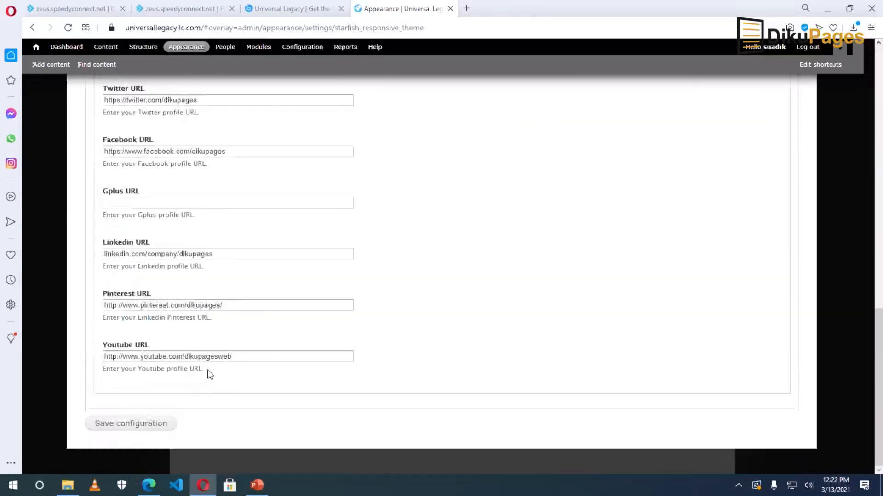
pyautogui.click(138, 426)
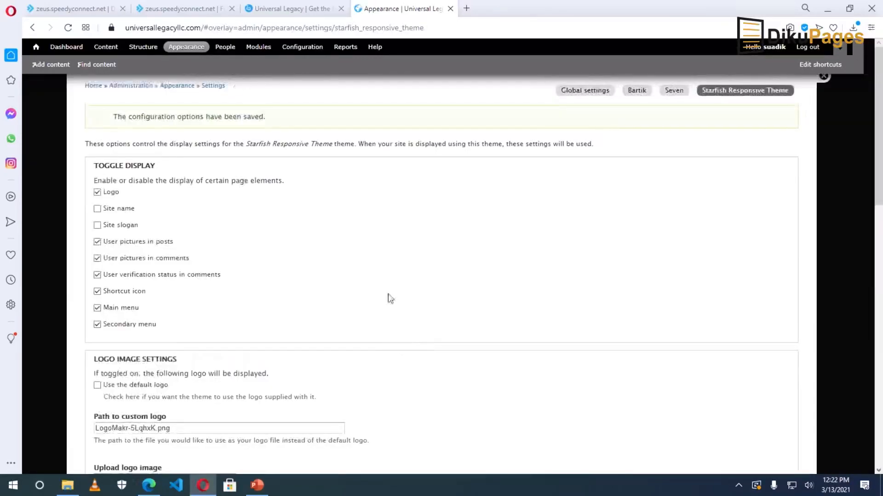
pyautogui.click(824, 112)
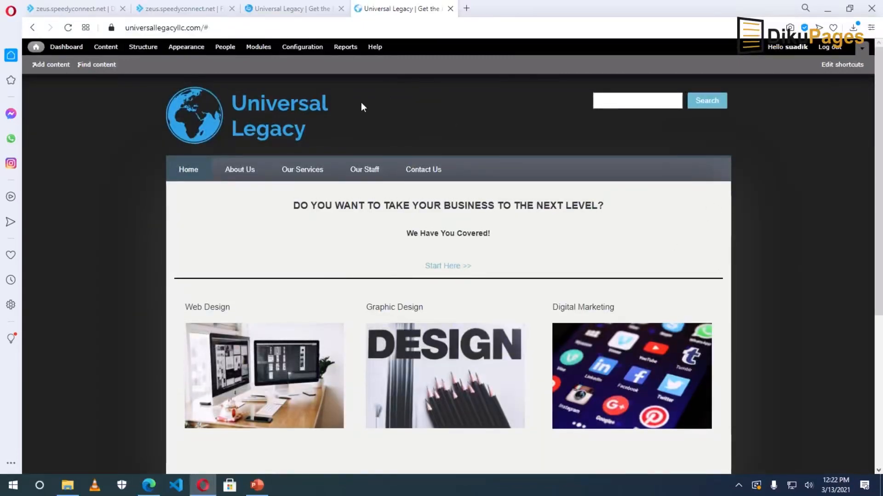
pyautogui.moveTo(518, 288)
pyautogui.click(288, 9)
pyautogui.click(395, 9)
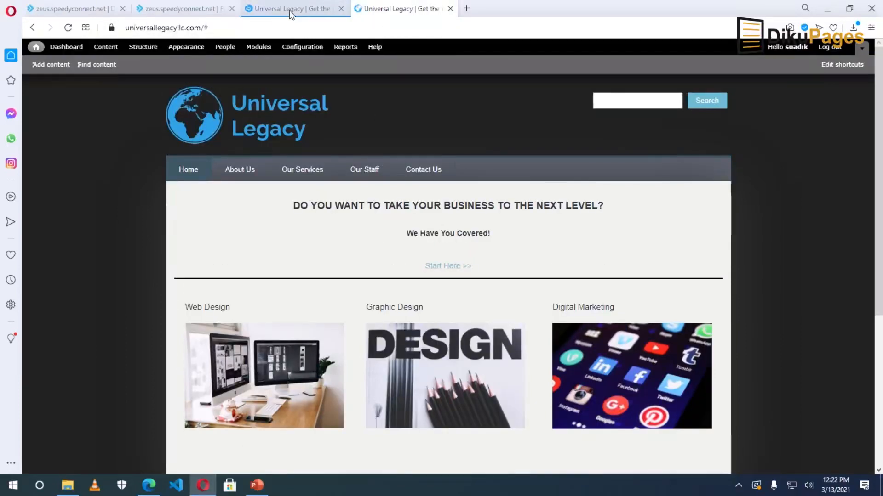
pyautogui.click(288, 10)
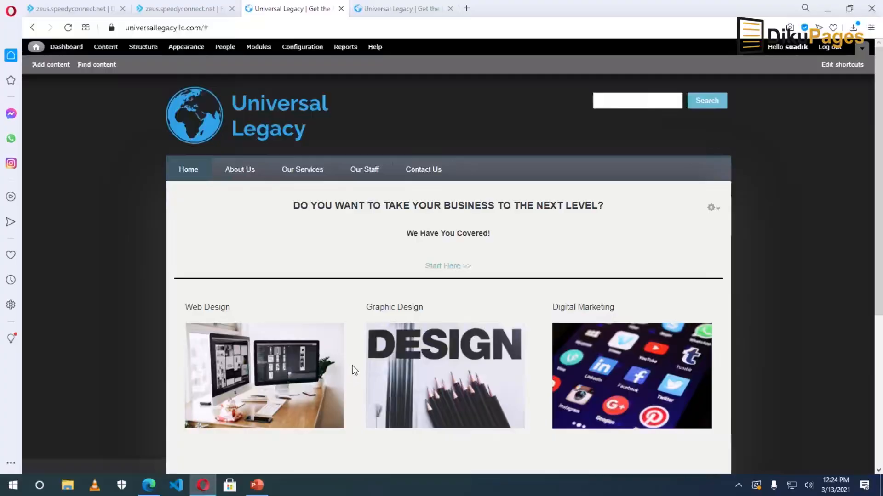
pyautogui.scroll(-5, 352, 366)
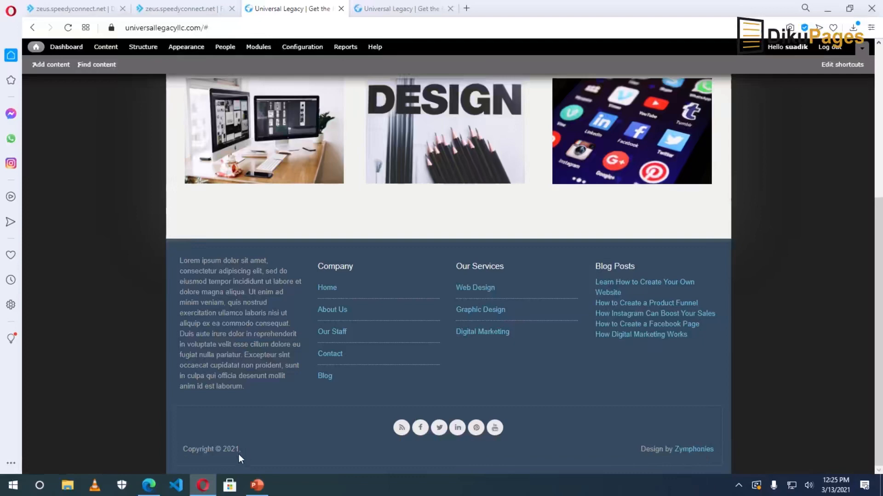
pyautogui.scroll(5, 240, 458)
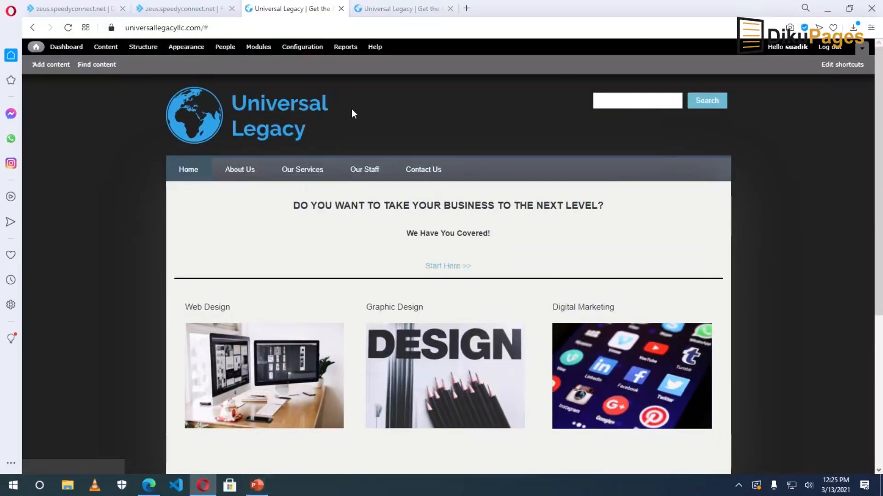
pyautogui.scroll(-5, 398, 404)
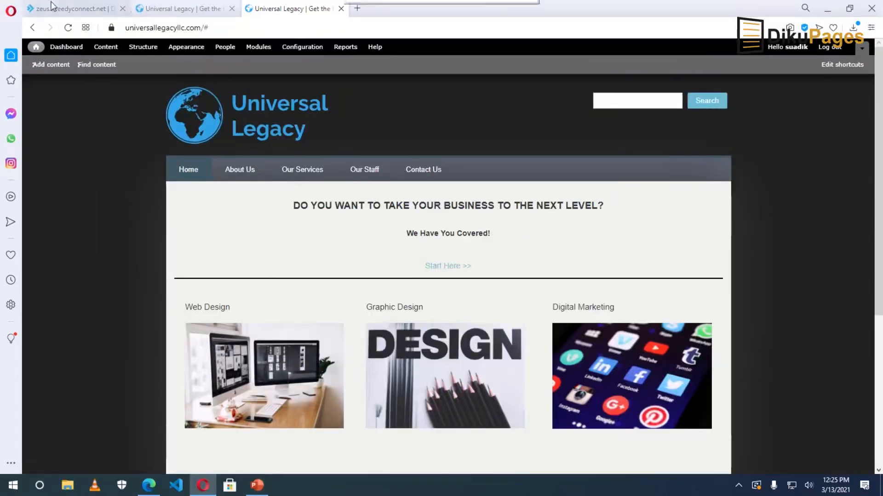
pyautogui.click(52, 8)
# In the hosting File Manager, browse to public_html/sites/all/themes.
pyautogui.scroll(-1, 323, 305)
pyautogui.scroll(-2, 323, 305)
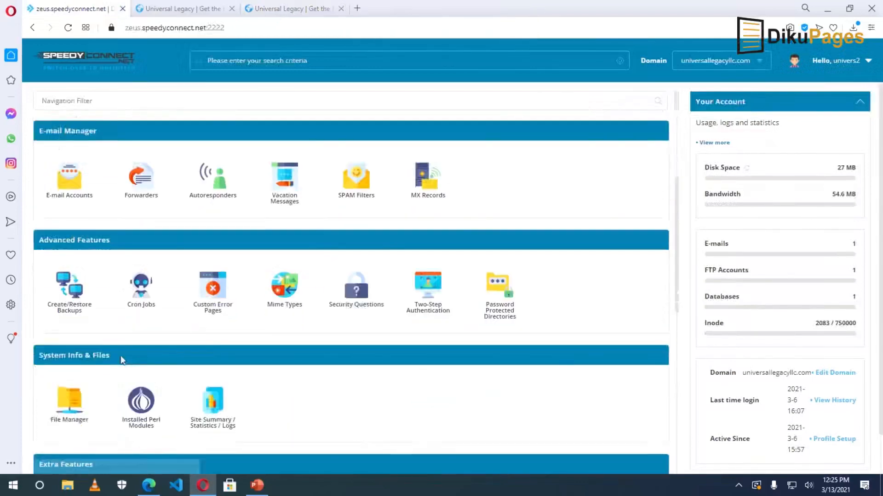
pyautogui.click(70, 411)
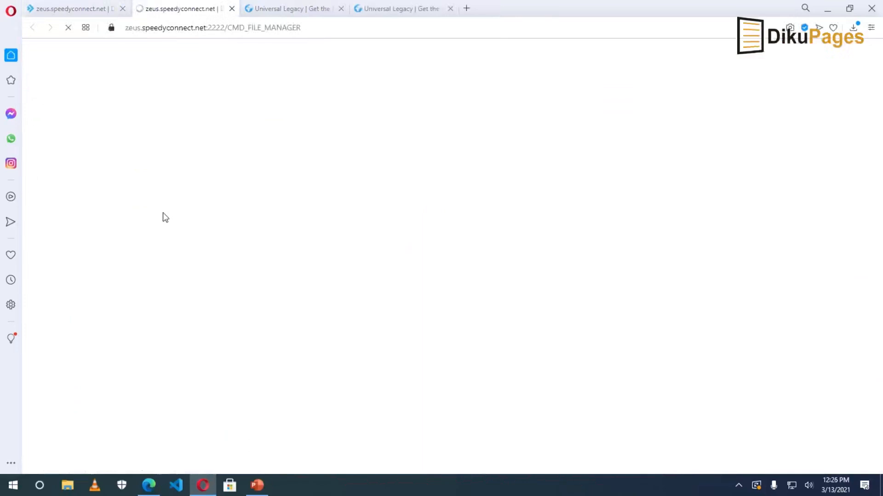
pyautogui.rightClick(222, 412)
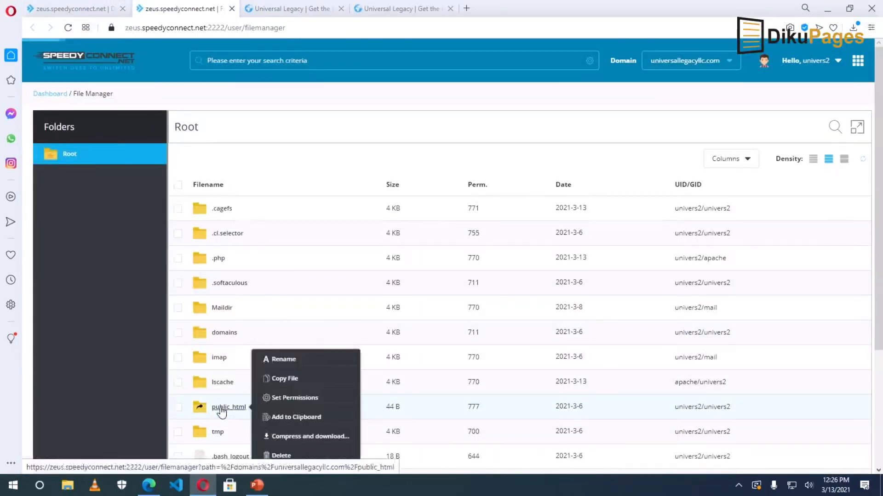
pyautogui.click(222, 409)
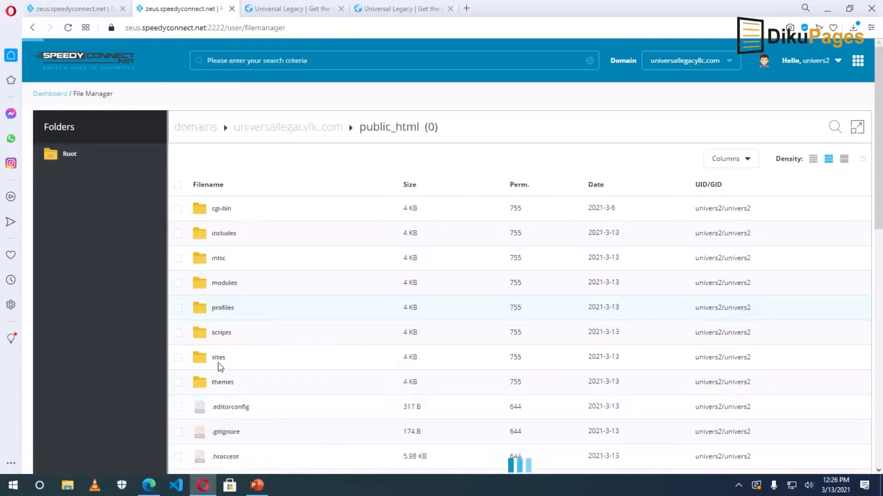
pyautogui.rightClick(220, 363)
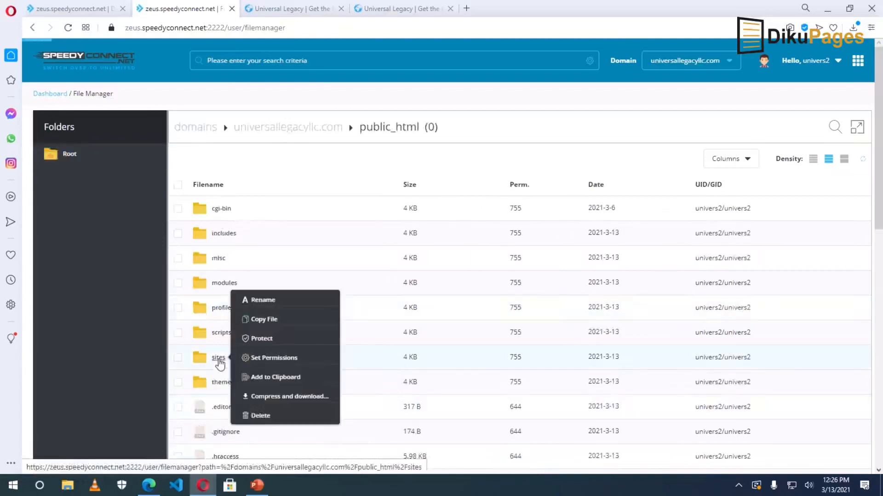
pyautogui.click(220, 364)
pyautogui.rightClick(217, 214)
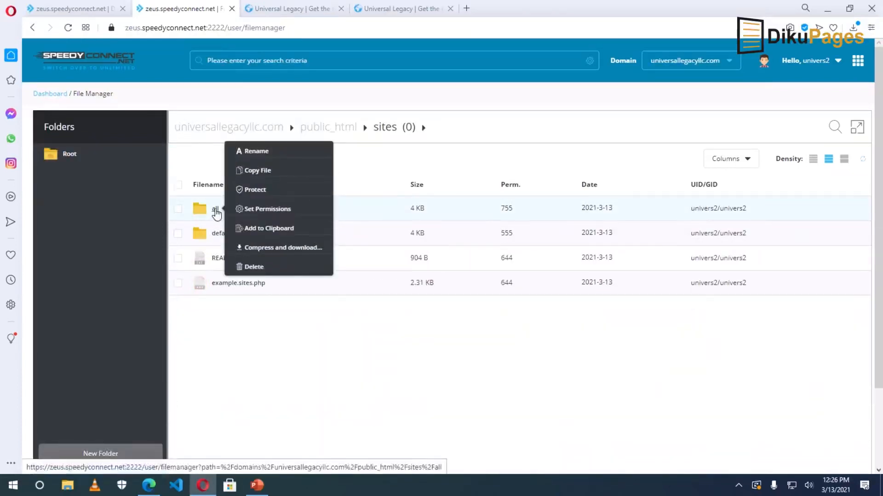
pyautogui.click(259, 336)
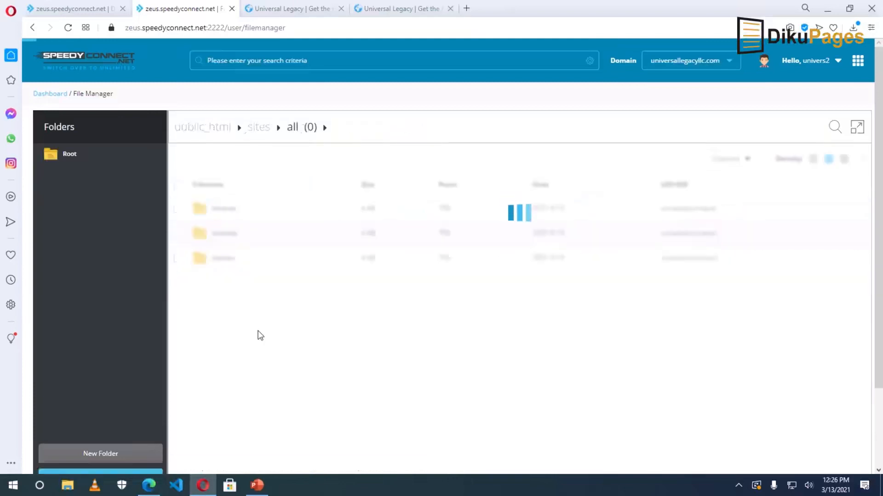
pyautogui.rightClick(223, 260)
pyautogui.click(223, 258)
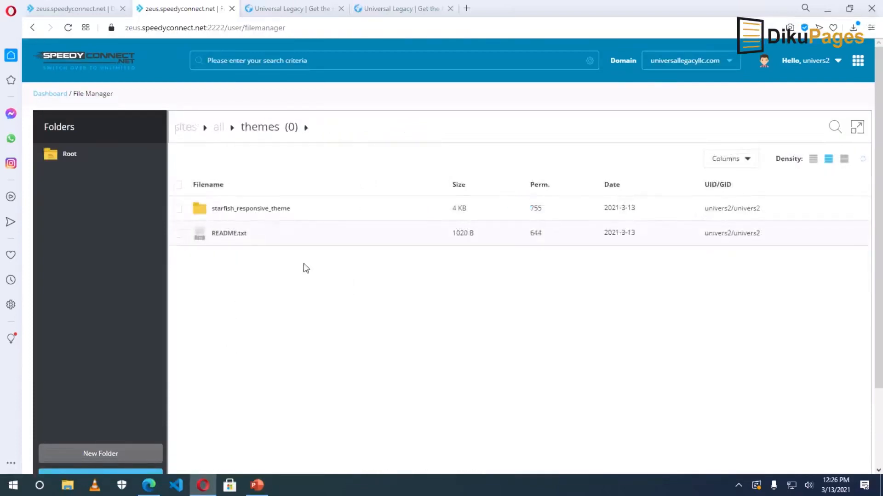
# Open starfish_responsive_theme/templates and load page.tpl.php in the code editor.
pyautogui.rightClick(250, 212)
pyautogui.click(223, 203)
pyautogui.rightClick(236, 234)
pyautogui.rightClick(223, 210)
pyautogui.rightClick(228, 213)
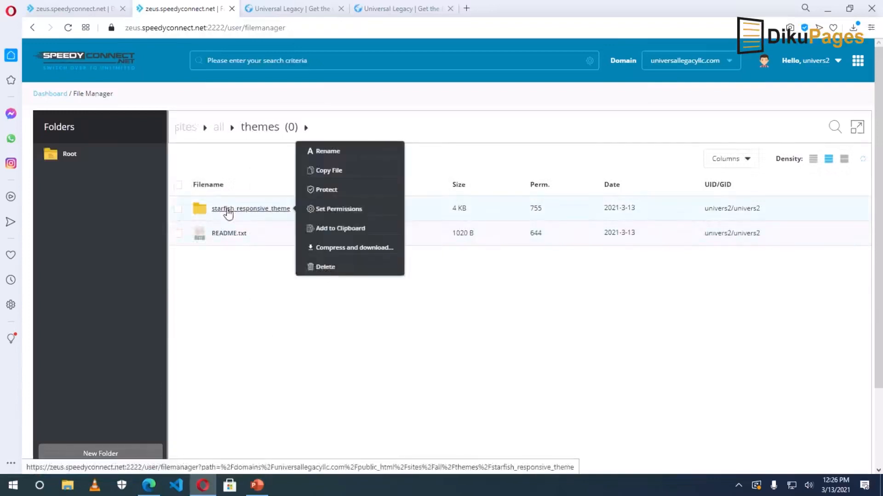
pyautogui.rightClick(230, 234)
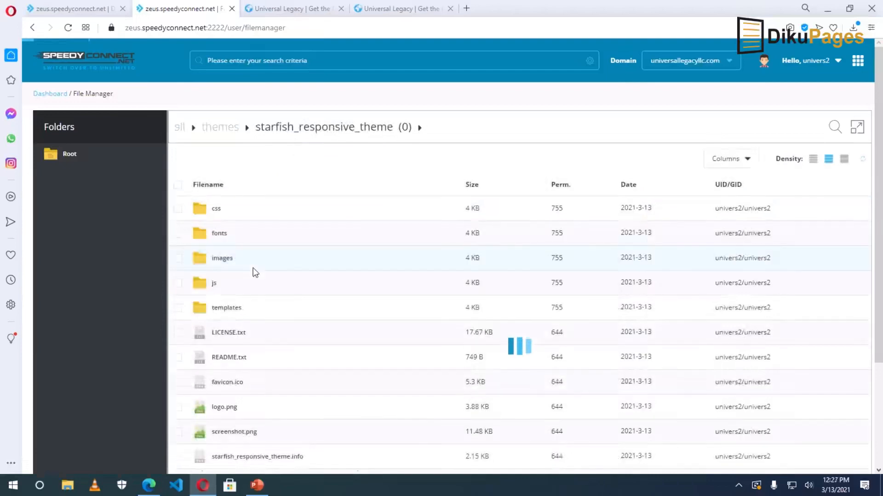
pyautogui.rightClick(226, 308)
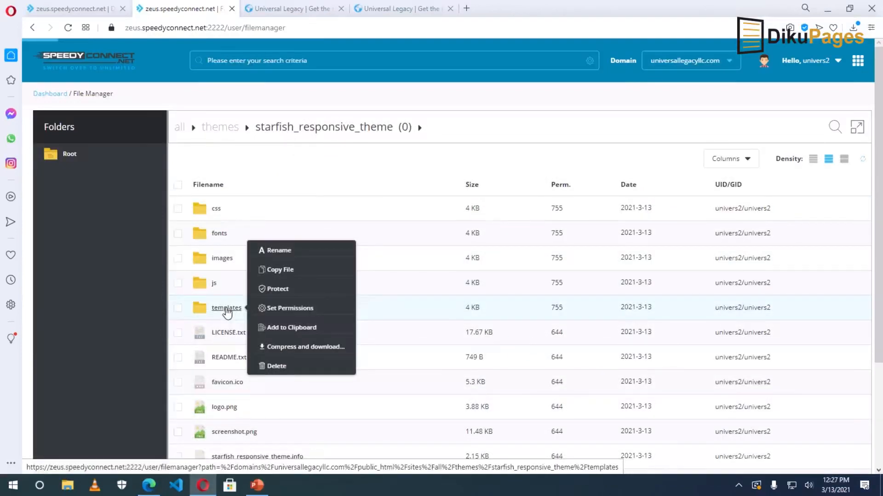
pyautogui.click(226, 309)
pyautogui.rightClick(229, 385)
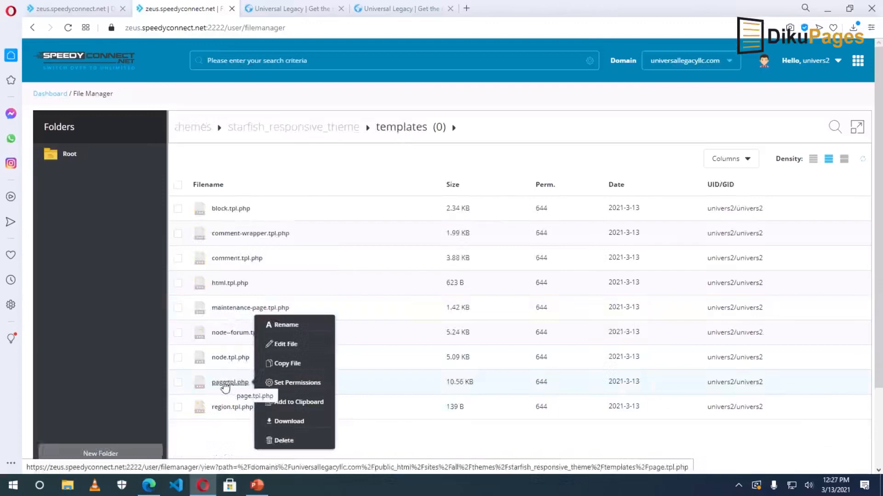
pyautogui.click(286, 345)
pyautogui.click(346, 332)
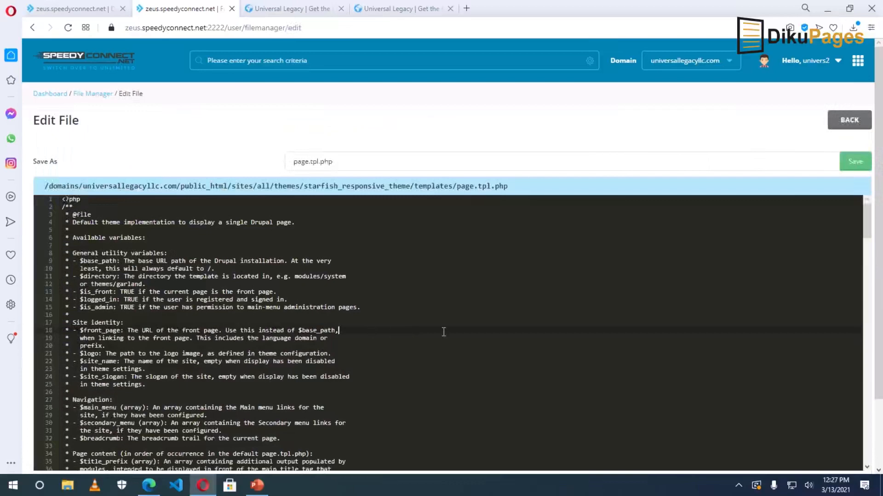
# Check the live site footer, then scroll the template down to the footer credit.
pyautogui.click(286, 9)
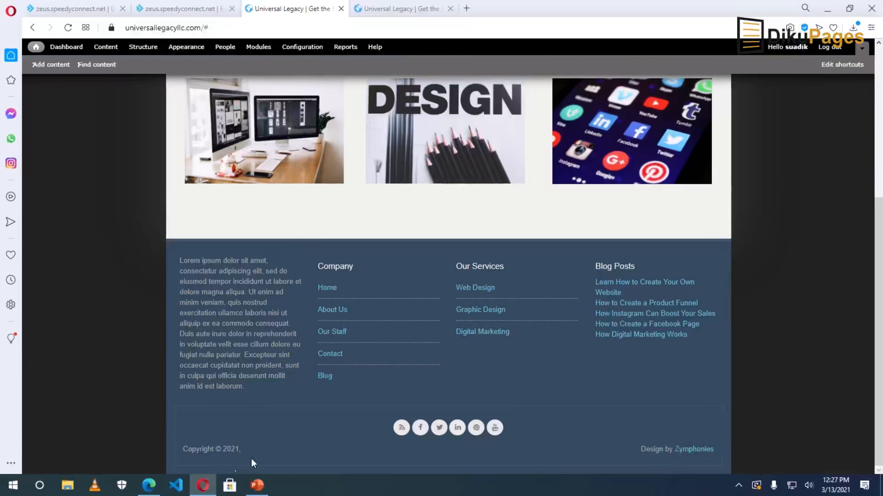
pyautogui.click(175, 13)
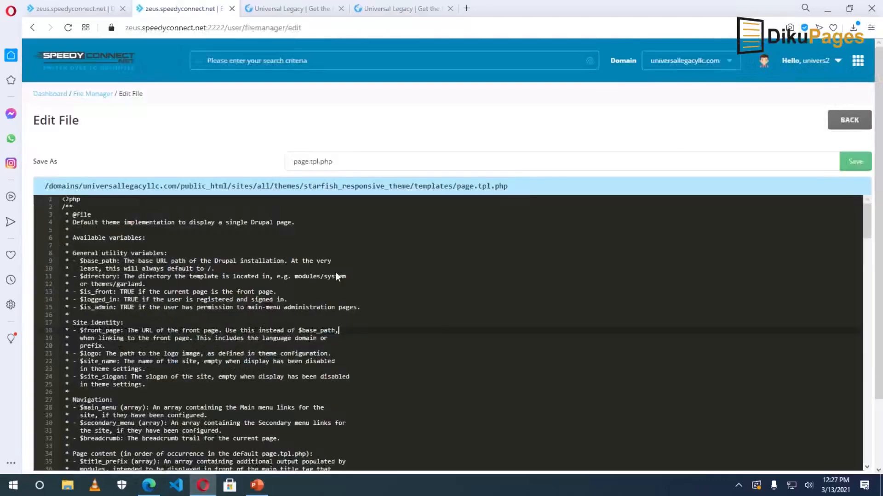
pyautogui.scroll(-20, 396, 305)
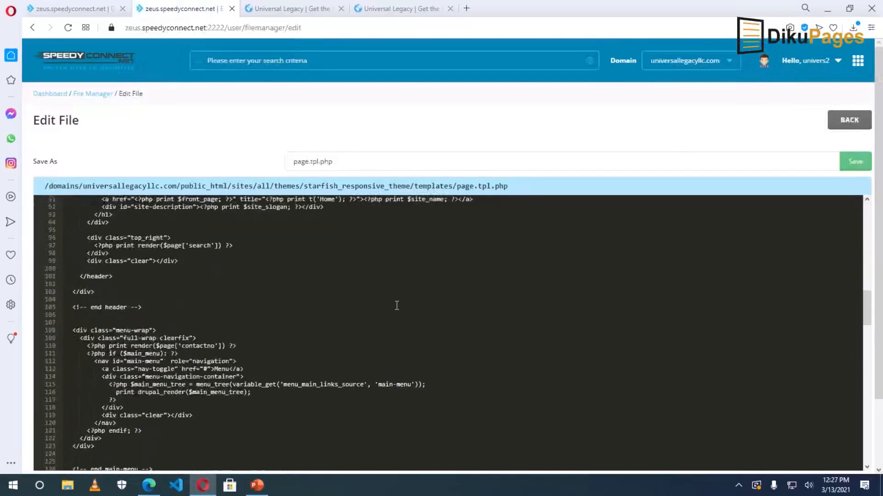
pyautogui.scroll(-20, 396, 307)
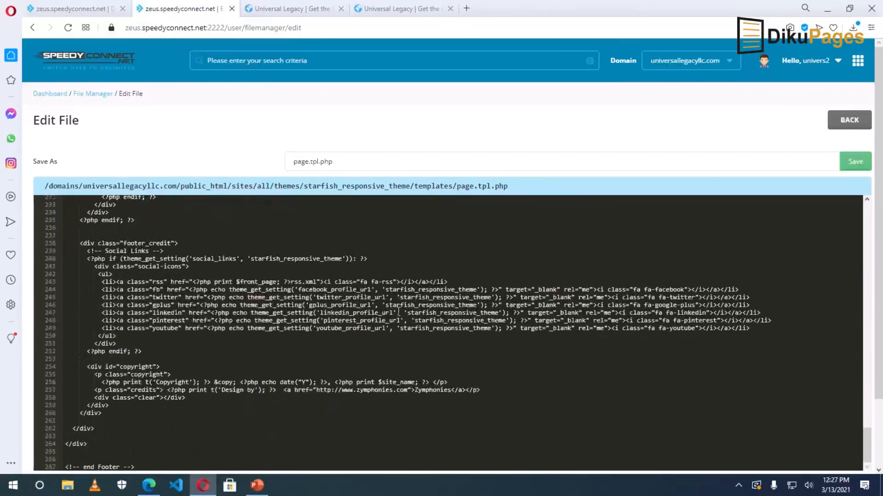
pyautogui.scroll(-1, 399, 313)
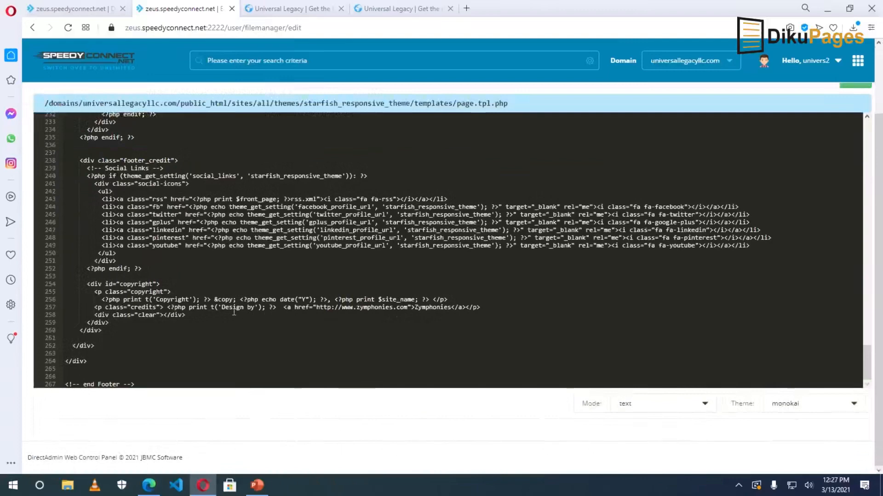
# Replace the link text Zymphonies with 'Dikupages, Inc.' and save the template.
pyautogui.moveTo(223, 307); pyautogui.dragTo(251, 307)
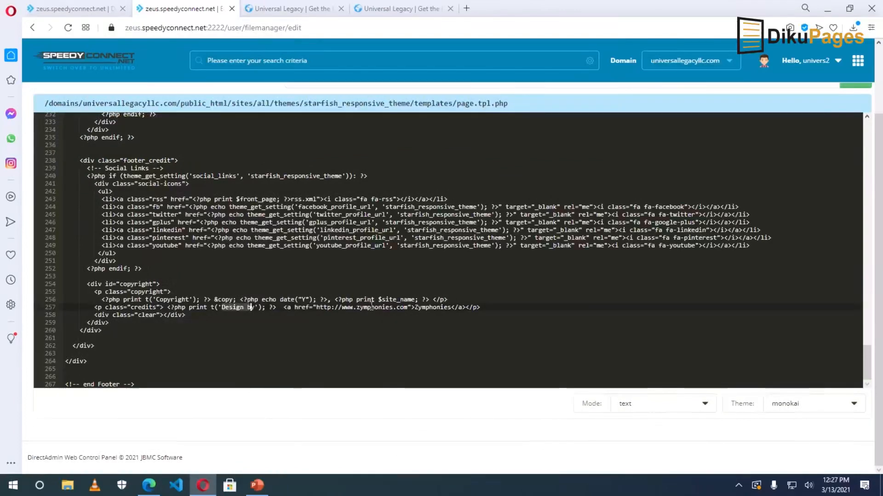
pyautogui.doubleClick(433, 307)
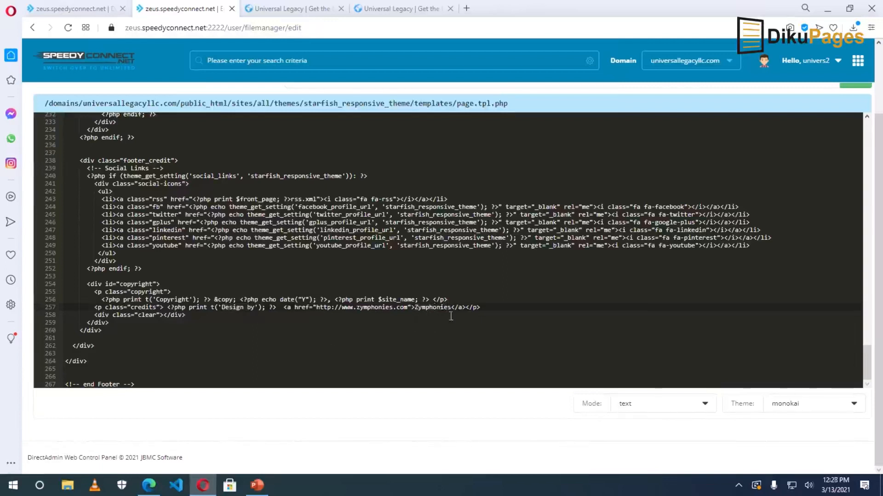
pyautogui.moveTo(451, 307); pyautogui.dragTo(415, 308)
pyautogui.press('BackSpace')
pyautogui.write('Dikuagpe')
pyautogui.press('BackSpace')
pyautogui.press('BackSpace')
pyautogui.press('BackSpace')
pyautogui.press('BackSpace')
pyautogui.write('pages, Inc.')
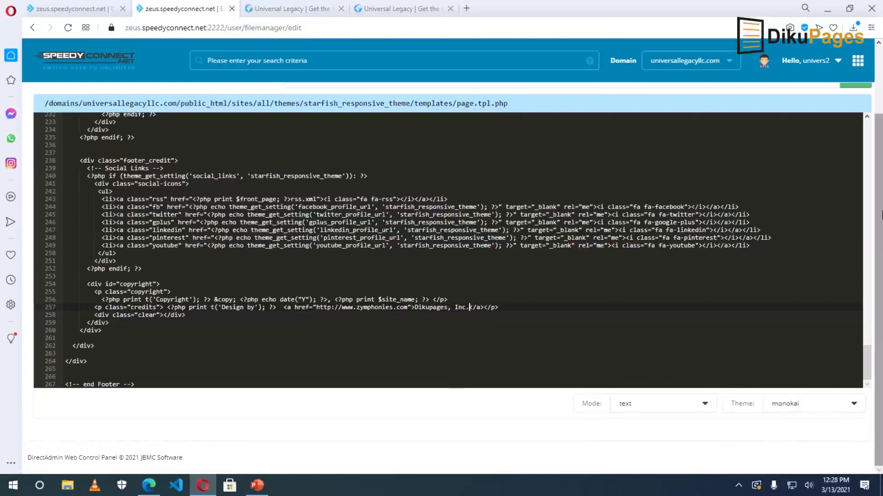
pyautogui.scroll(2, 597, 412)
pyautogui.click(852, 167)
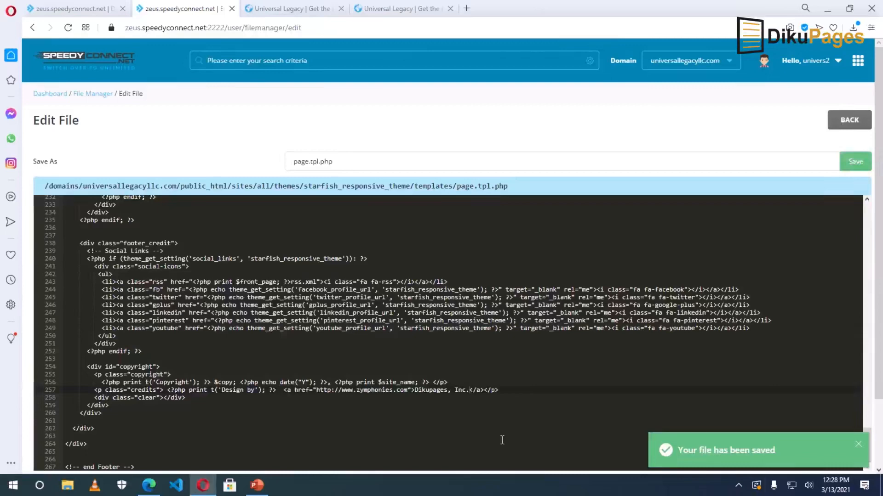
# Reload the live site to confirm the footer reads 'Design by Dikupages, Inc.', then return to the editor.
pyautogui.click(298, 11)
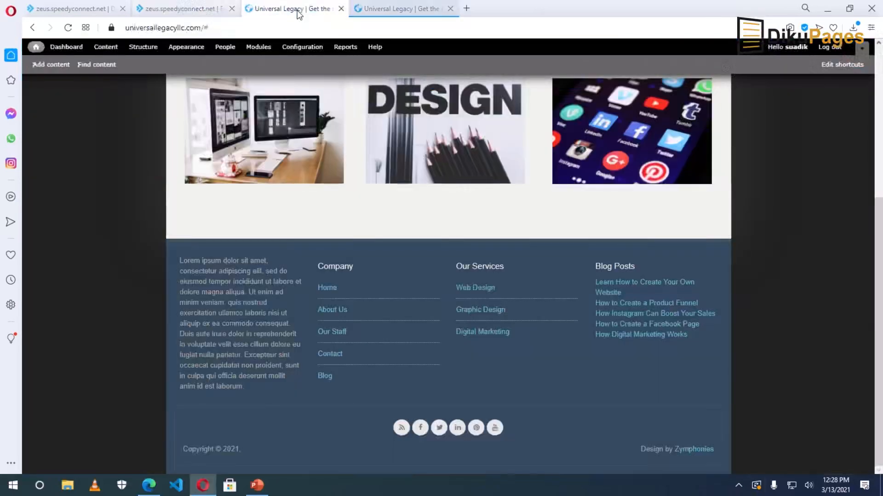
pyautogui.click(68, 28)
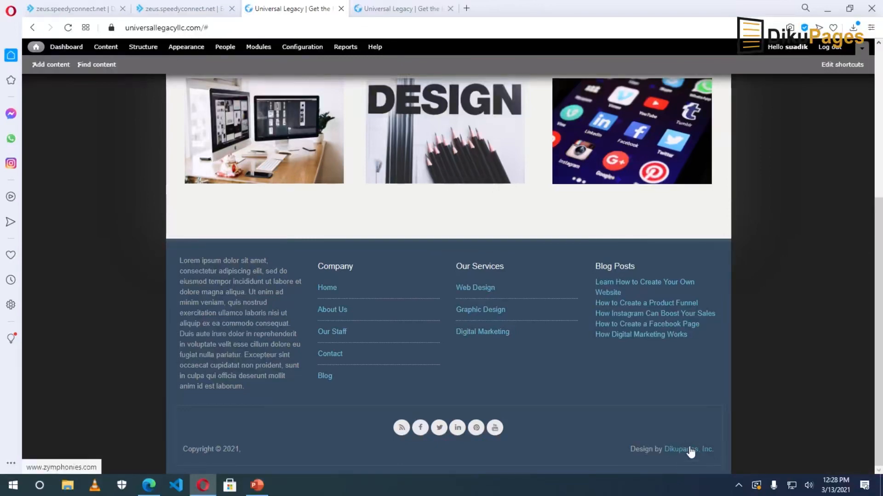
pyautogui.click(184, 9)
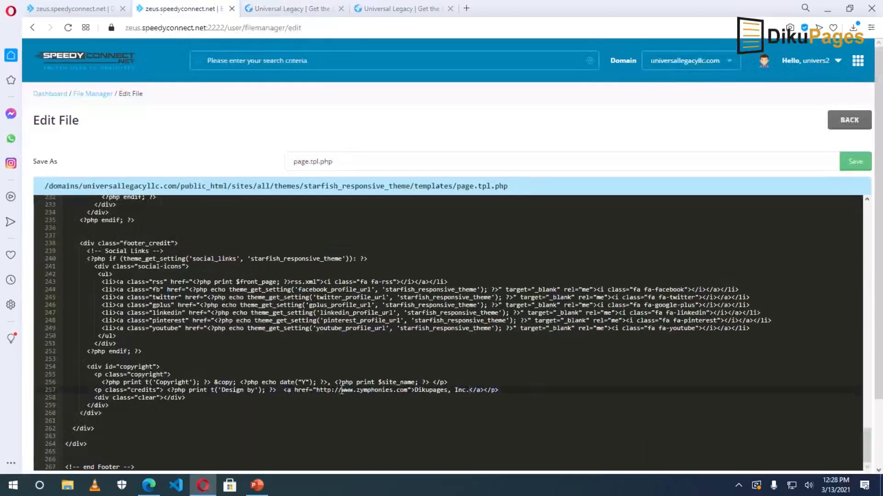
pyautogui.moveTo(343, 391); pyautogui.dragTo(406, 392)
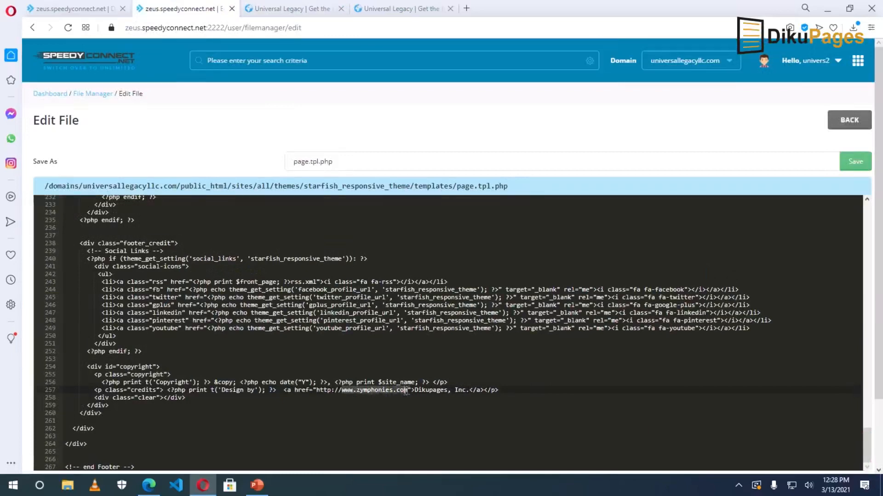
pyautogui.press('BackSpace')
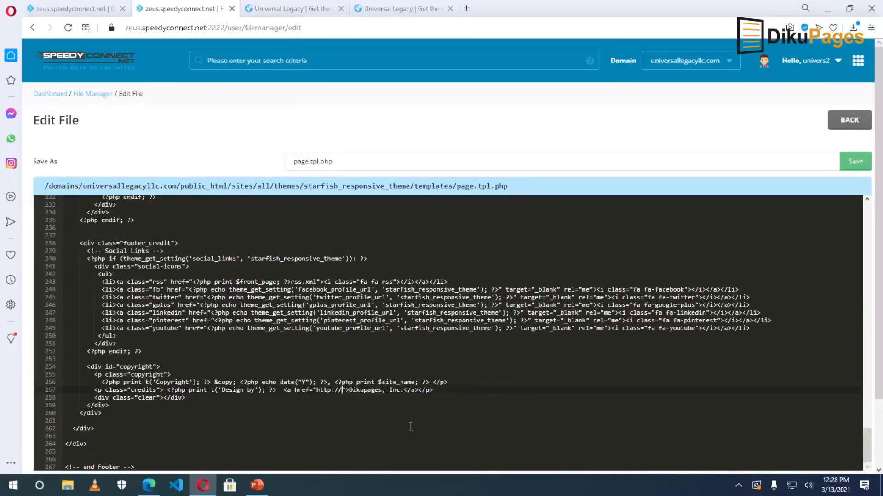
pyautogui.write('dikupages')
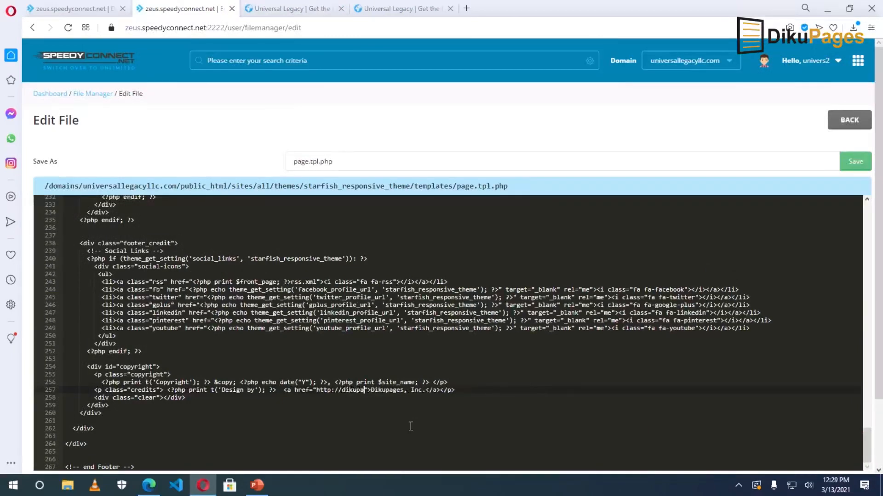
pyautogui.write('.com')
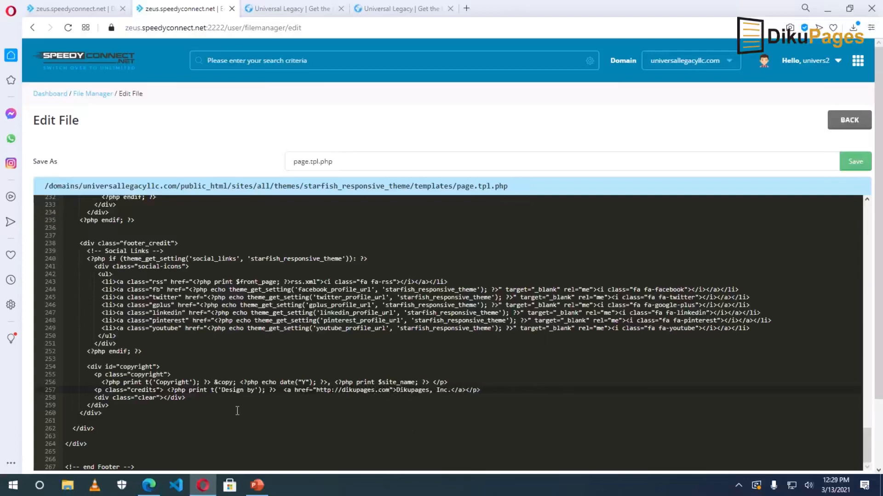
pyautogui.click(288, 9)
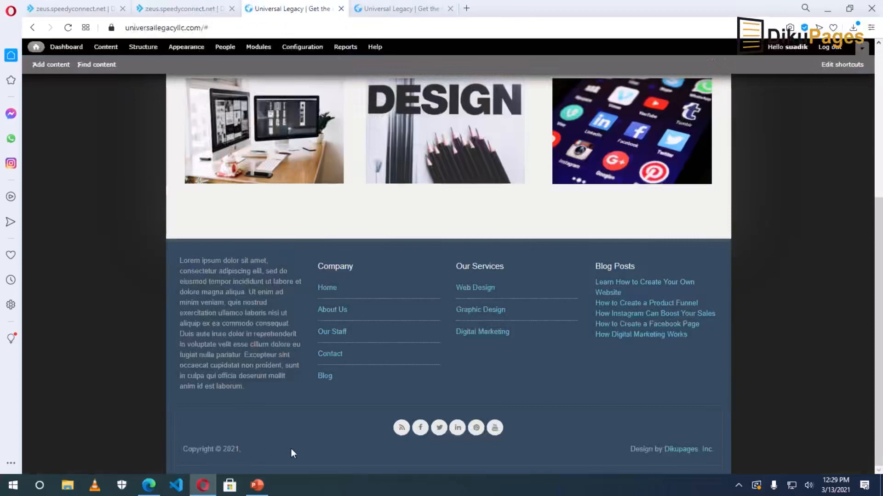
pyautogui.click(177, 9)
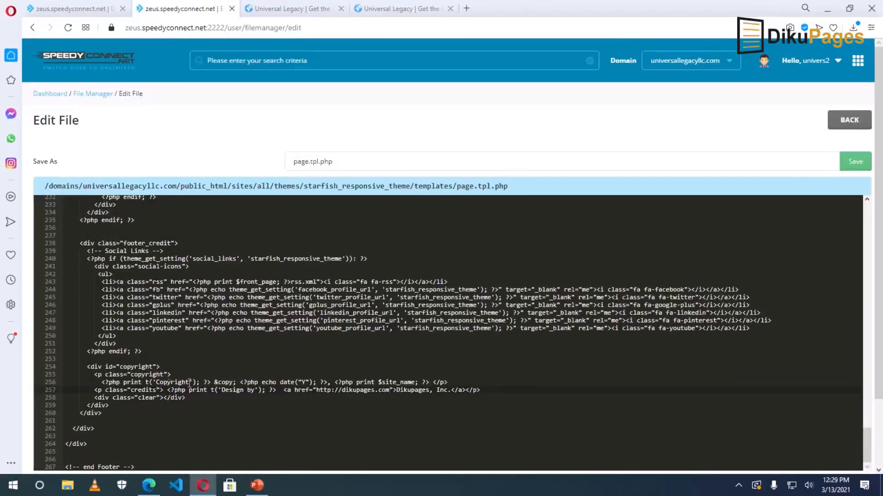
# Replace the site name print code on the copyright line with 'Universal Legacy, LLC' and save.
pyautogui.moveTo(335, 382); pyautogui.dragTo(431, 382)
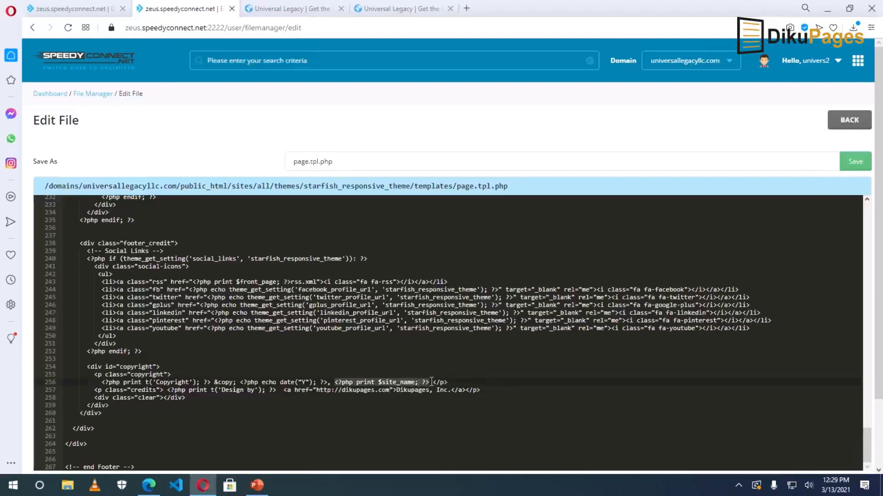
pyautogui.click(344, 382)
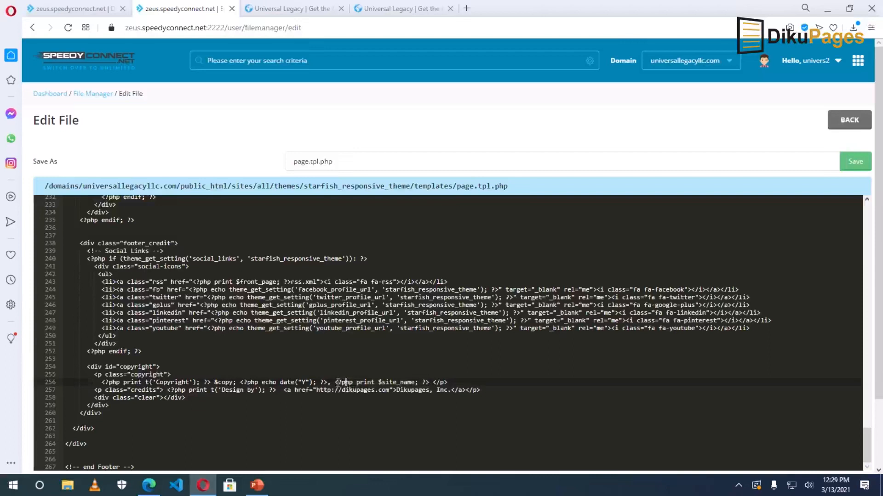
pyautogui.moveTo(335, 382); pyautogui.dragTo(431, 382)
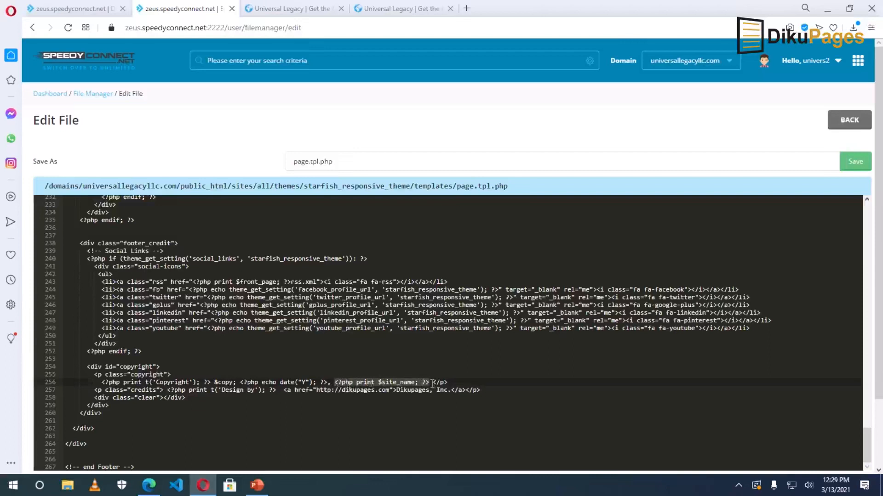
pyautogui.press('BackSpace')
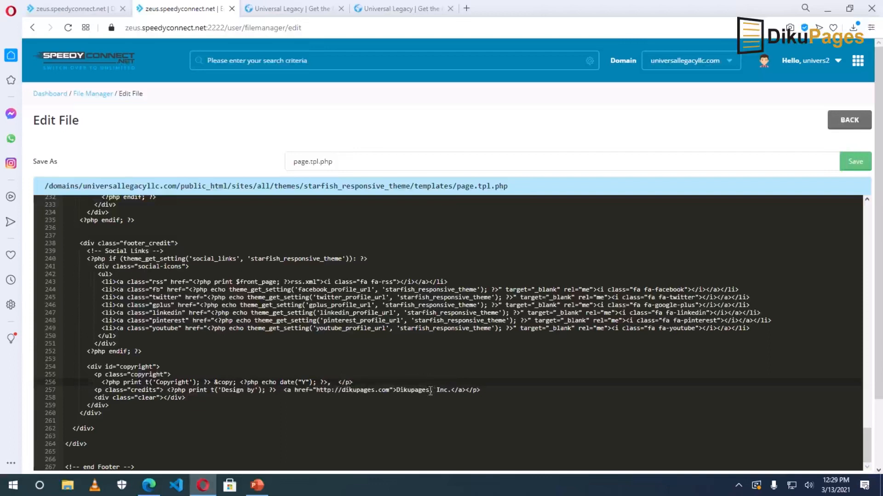
pyautogui.write('Universal Legacy, LLC')
pyautogui.hotkey('ctrl', 's')
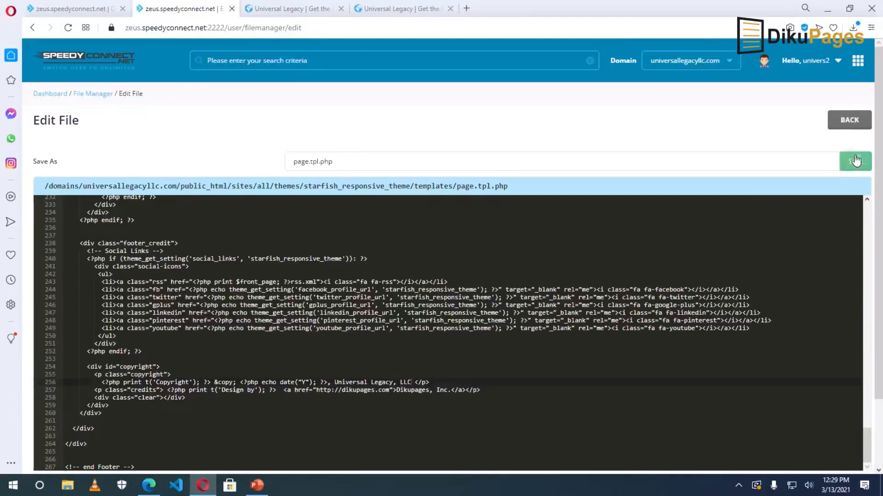
# Reload the live site to check the new copyright footer, then return to the template editor.
pyautogui.hotkey('ctrl', 'Tab')
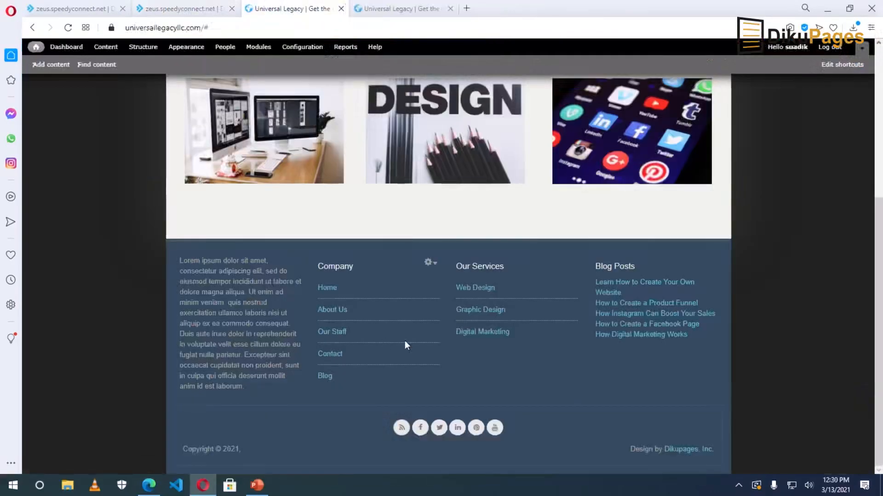
pyautogui.press('F5')
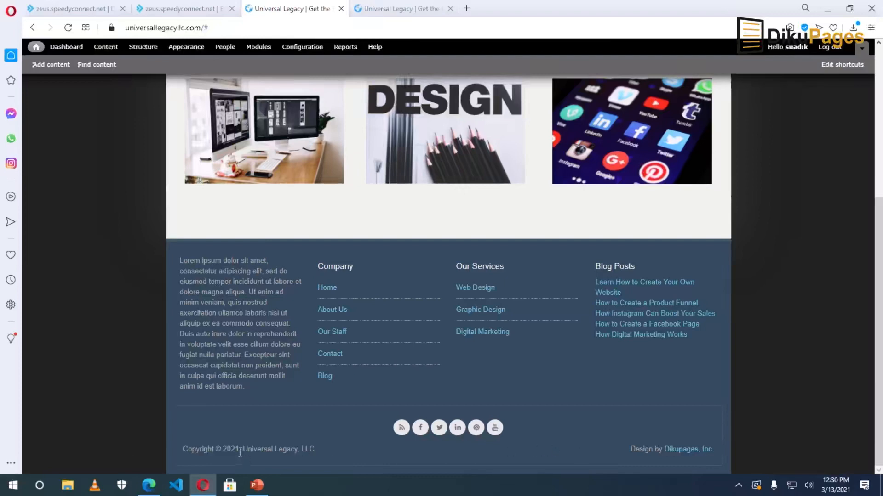
pyautogui.moveTo(242, 453); pyautogui.dragTo(248, 460)
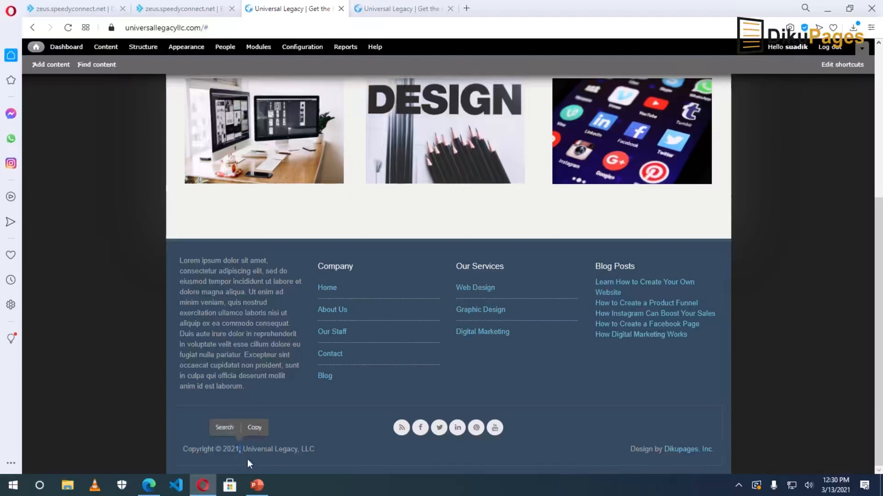
pyautogui.click(243, 456)
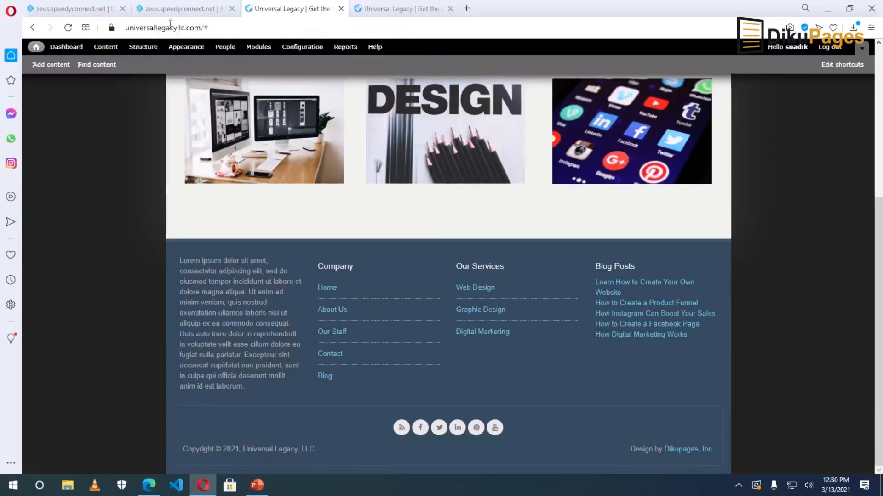
pyautogui.click(170, 9)
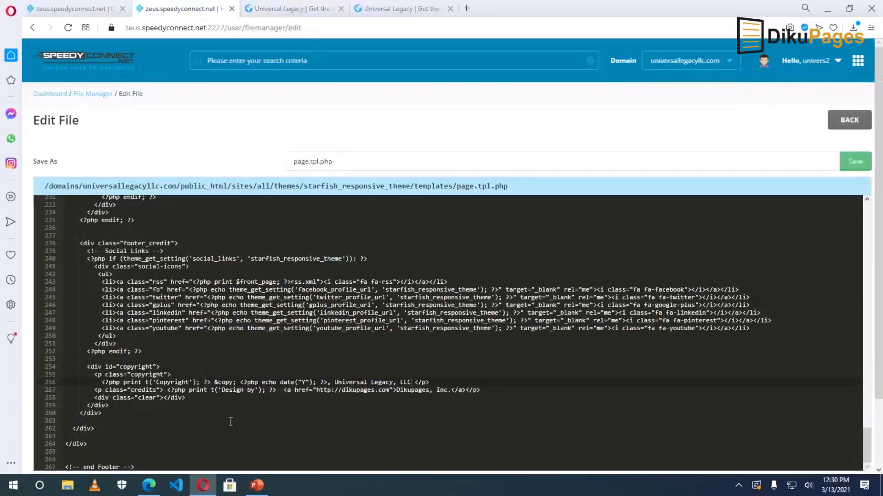
# Replace the comma before 'Universal Legacy, LLC' with '|', save, and reload the site.
pyautogui.click(332, 382)
pyautogui.press('BackSpace')
pyautogui.write('|')
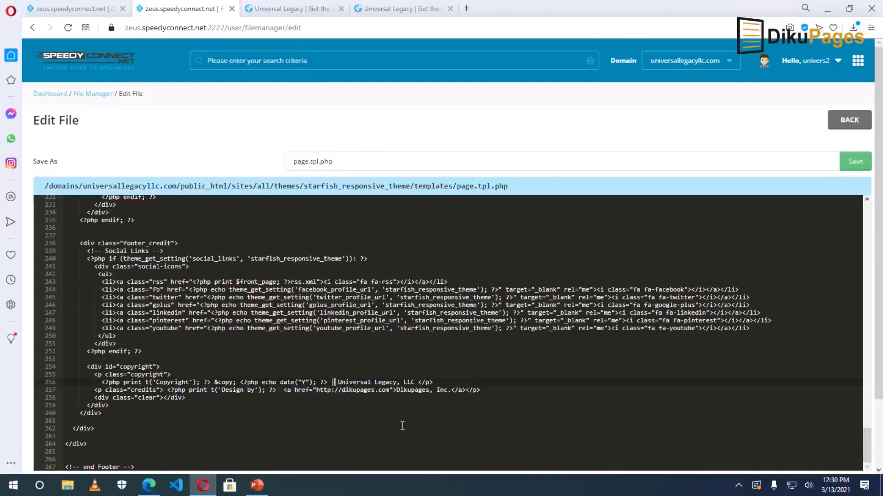
pyautogui.click(854, 163)
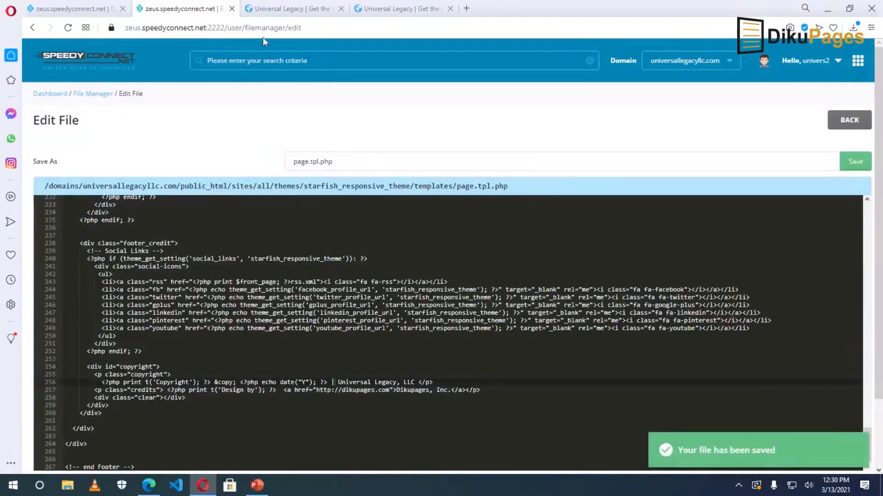
pyautogui.click(274, 9)
pyautogui.click(68, 28)
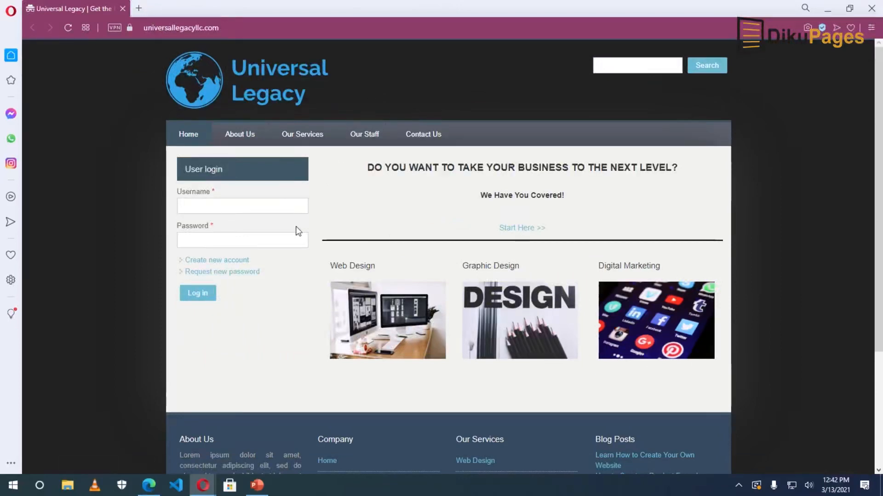
pyautogui.click(251, 206)
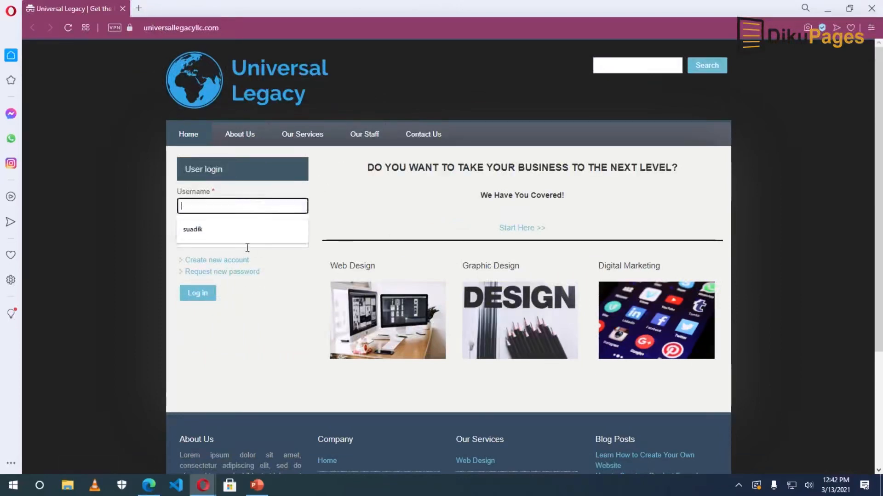
pyautogui.click(244, 306)
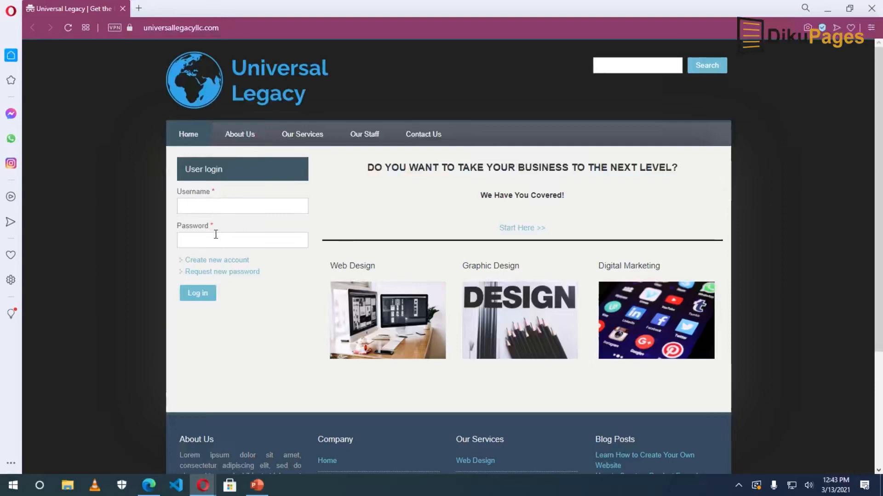
# In Structure > Blocks, set the User login block's region to '- None -' and save the blocks.
pyautogui.click(176, 448)
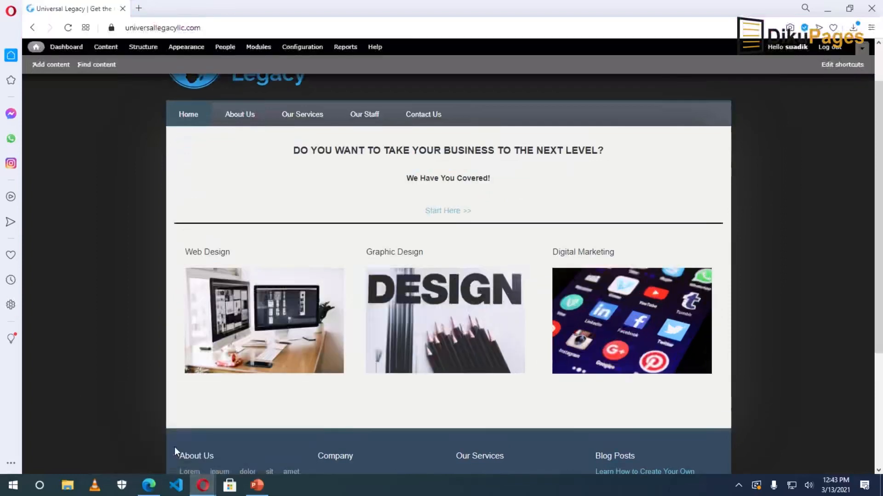
pyautogui.click(143, 47)
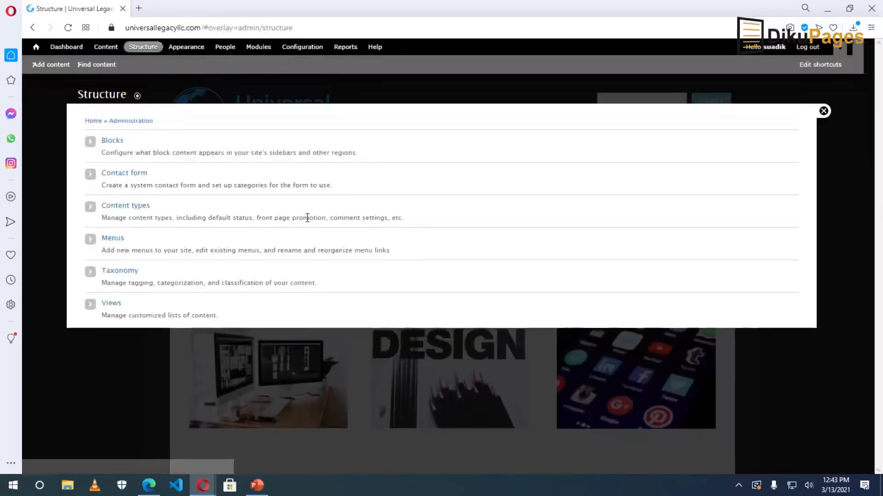
pyautogui.click(112, 141)
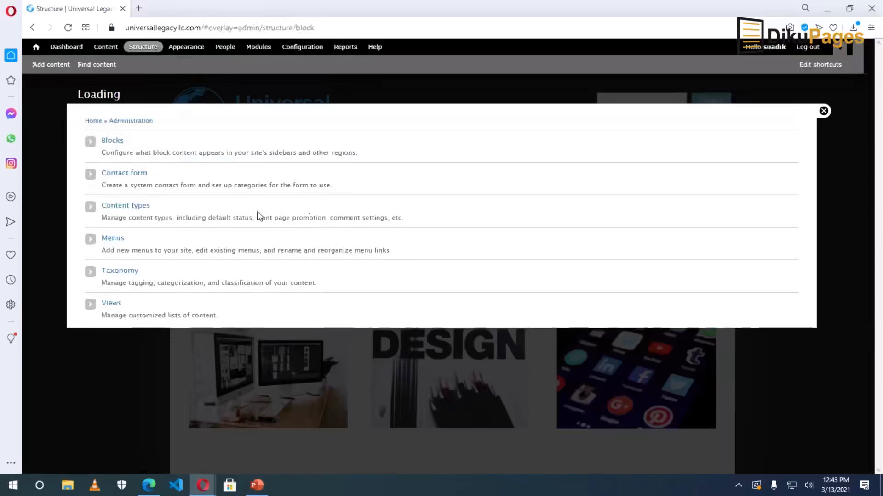
pyautogui.scroll(-1, 248, 226)
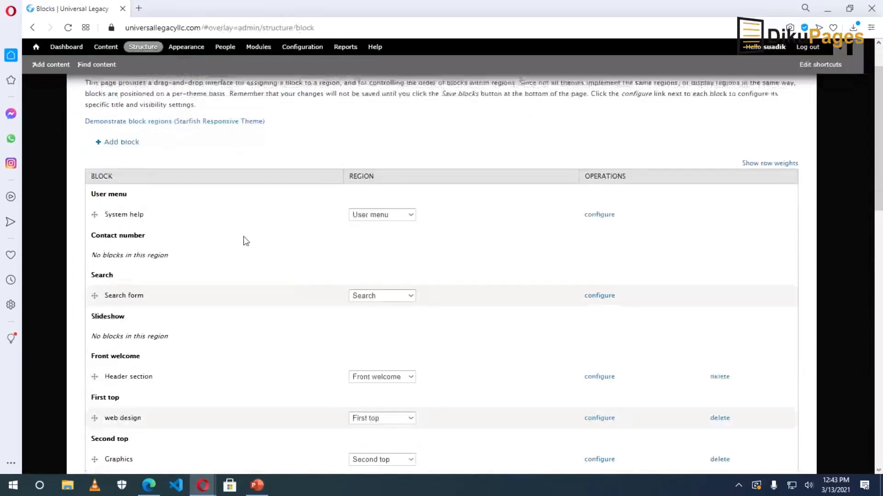
pyautogui.scroll(-4, 246, 241)
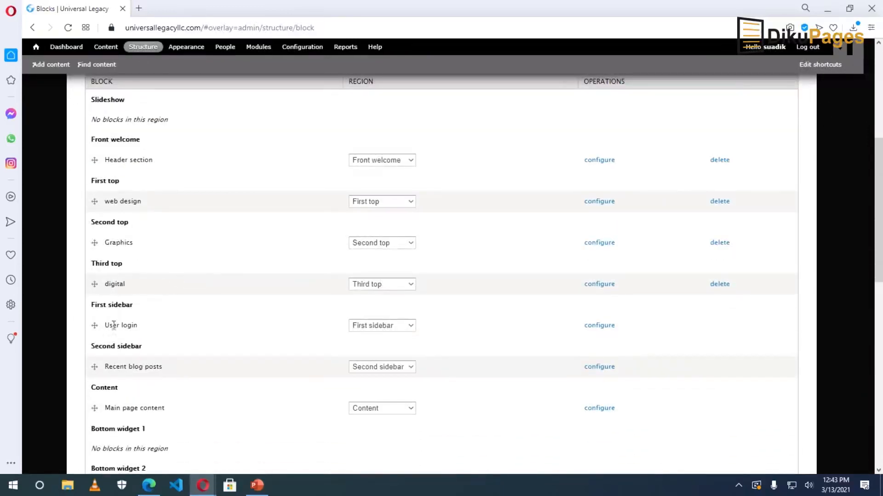
pyautogui.click(380, 327)
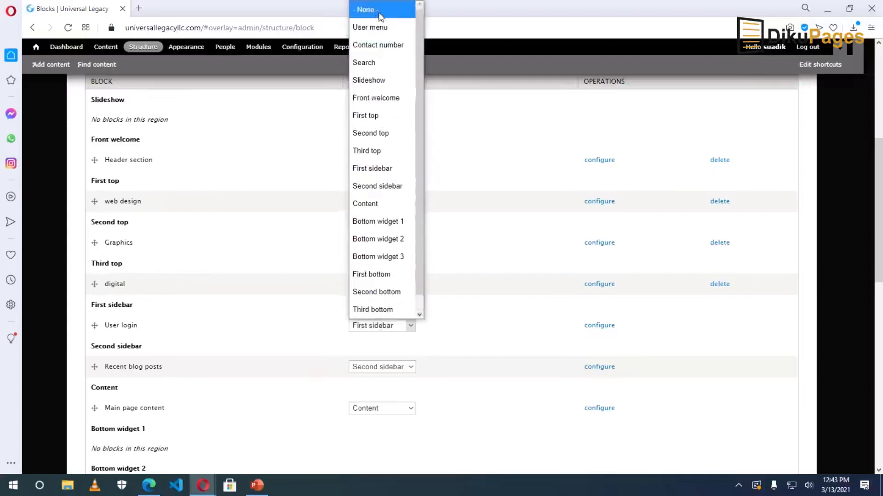
pyautogui.click(380, 10)
pyautogui.scroll(-10, 252, 331)
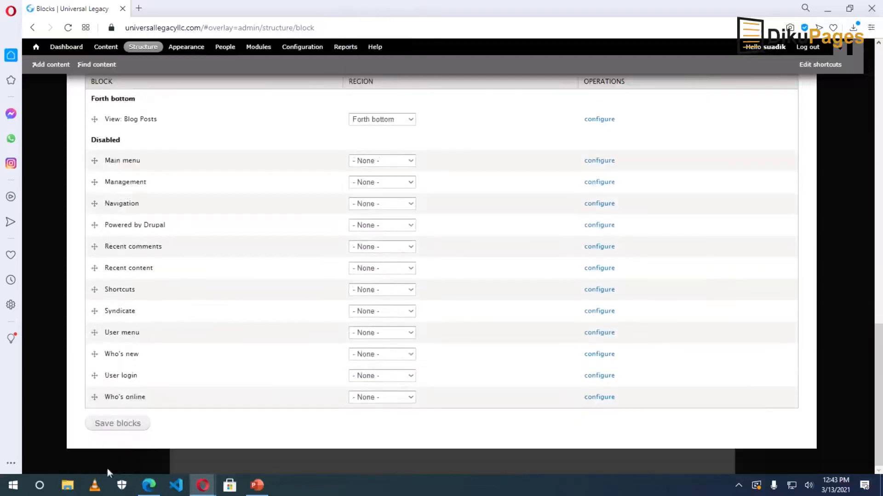
pyautogui.click(115, 423)
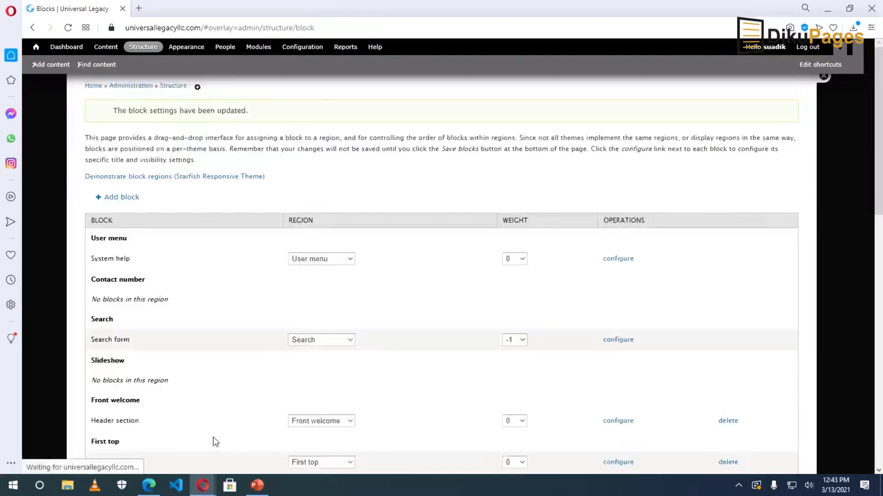
pyautogui.click(823, 76)
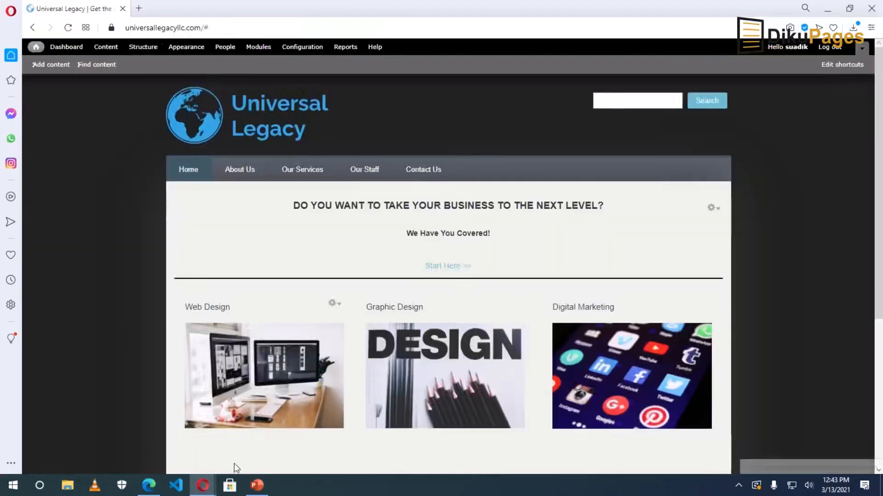
# Reload the front page in the logged-out private window to confirm the login block is gone.
pyautogui.moveTo(204, 493)
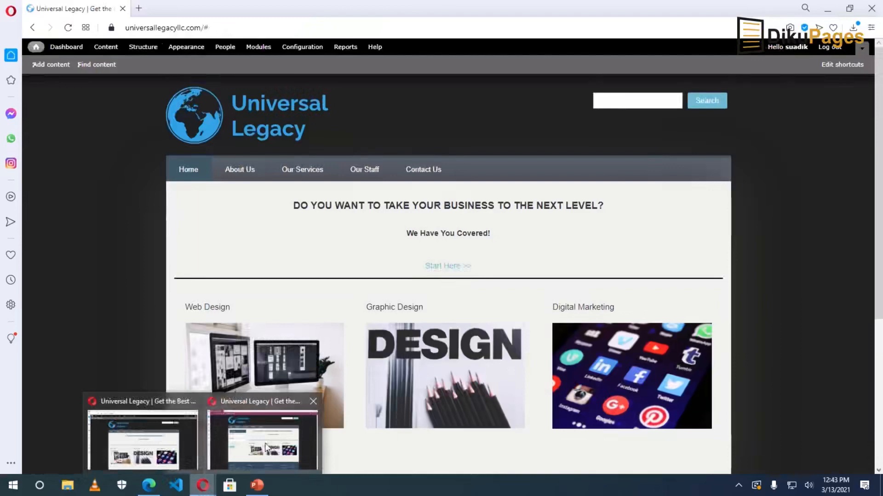
pyautogui.click(265, 444)
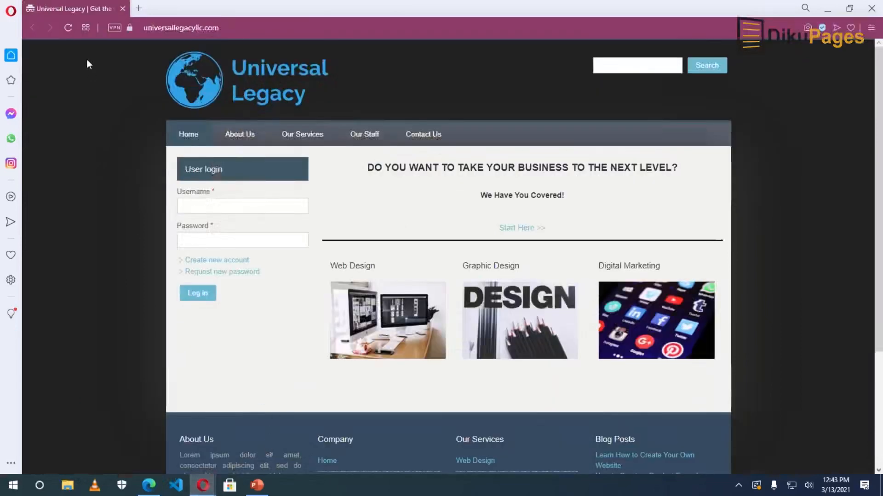
pyautogui.click(68, 28)
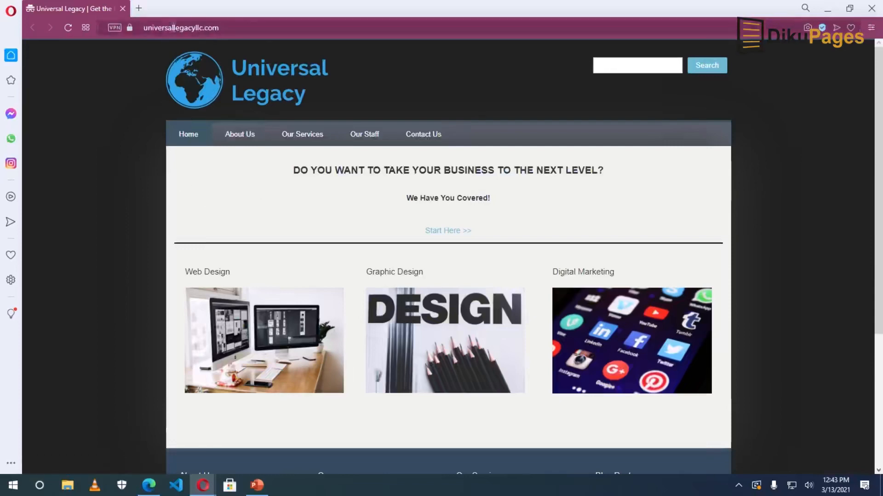
# Load universallegacyllc.com/user to confirm the user login page still works.
pyautogui.click(243, 28)
pyautogui.click(244, 27)
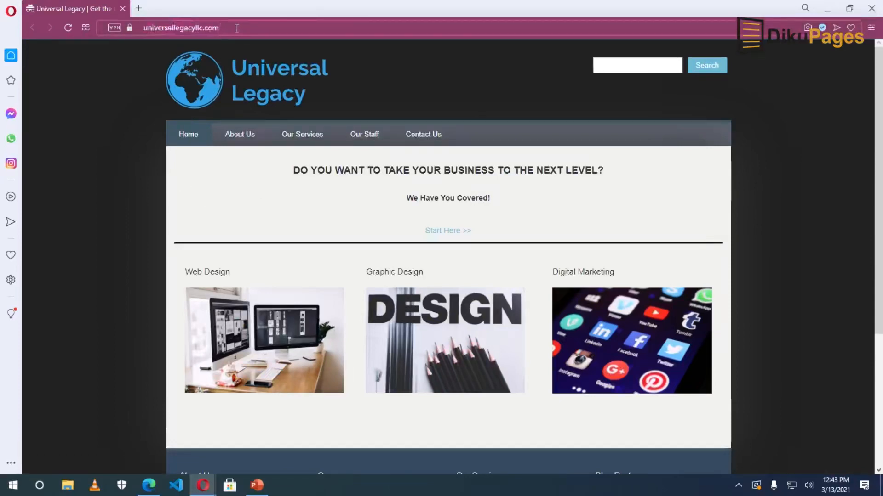
pyautogui.write('/')
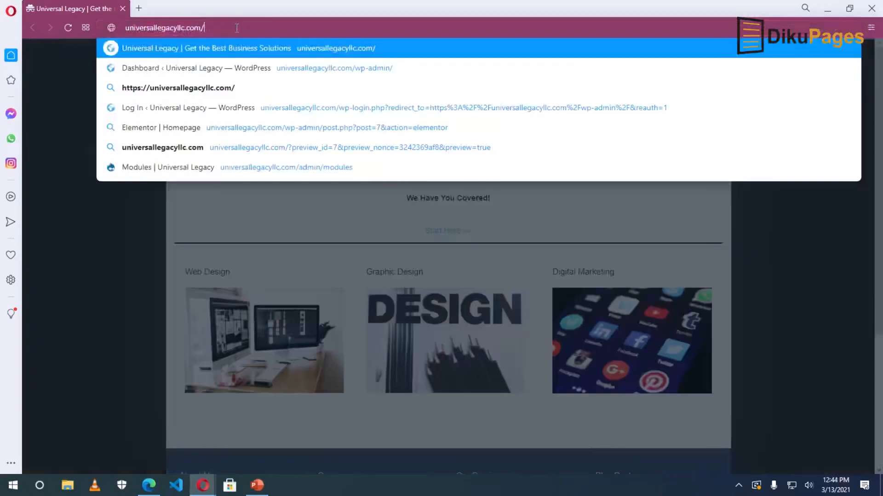
pyautogui.write('user')
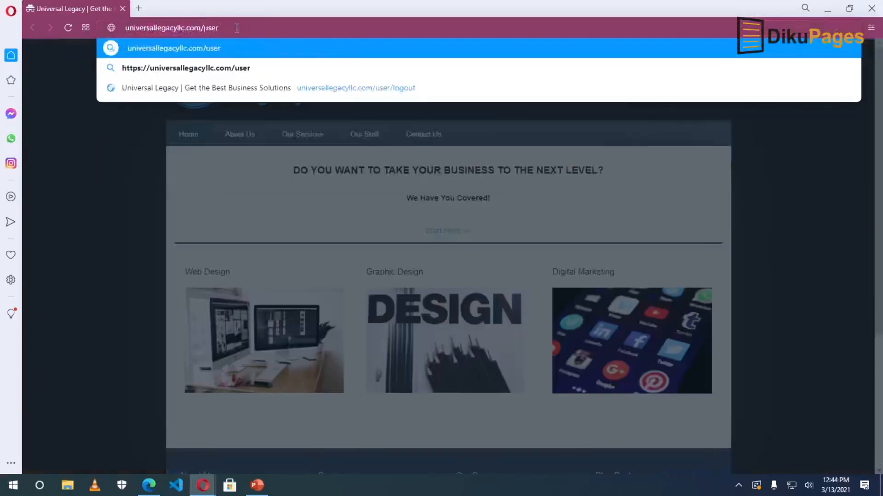
pyautogui.press('Return')
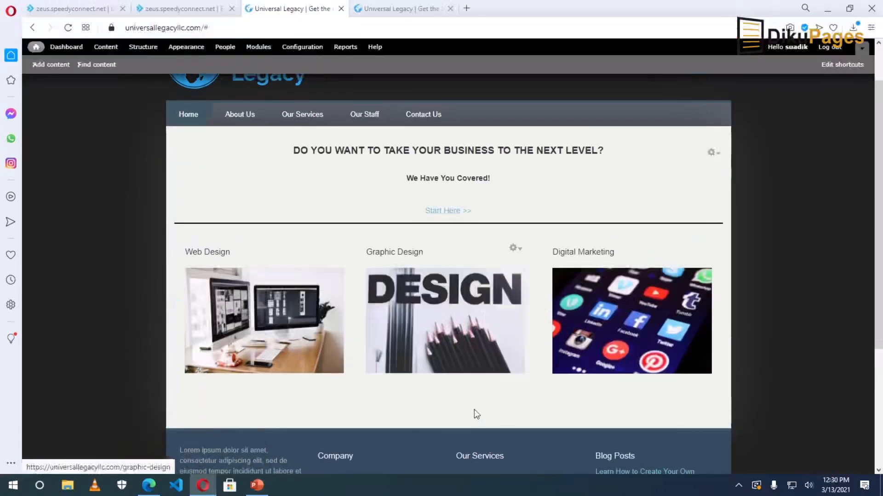
pyautogui.scroll(-5, 475, 410)
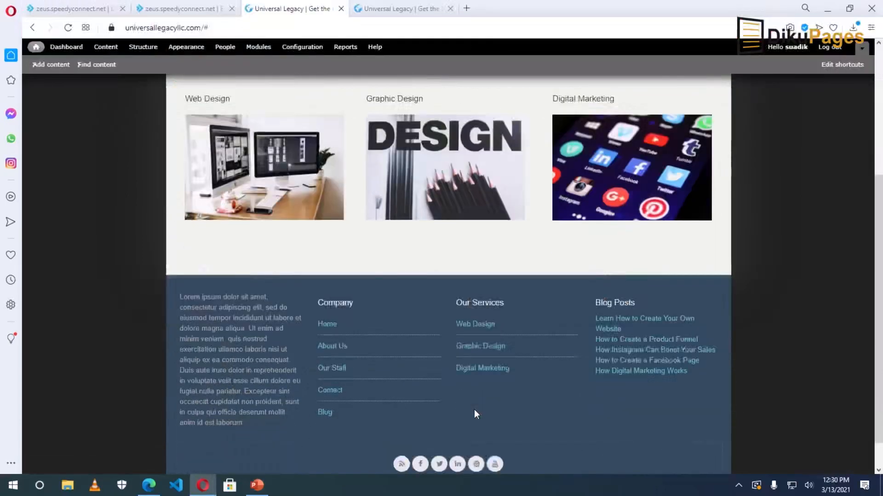
pyautogui.scroll(5, 474, 410)
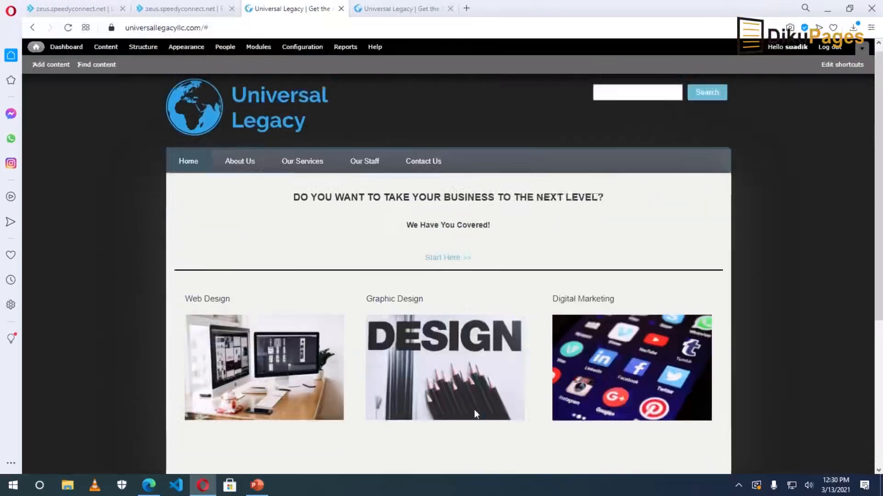
pyautogui.scroll(-5, 474, 411)
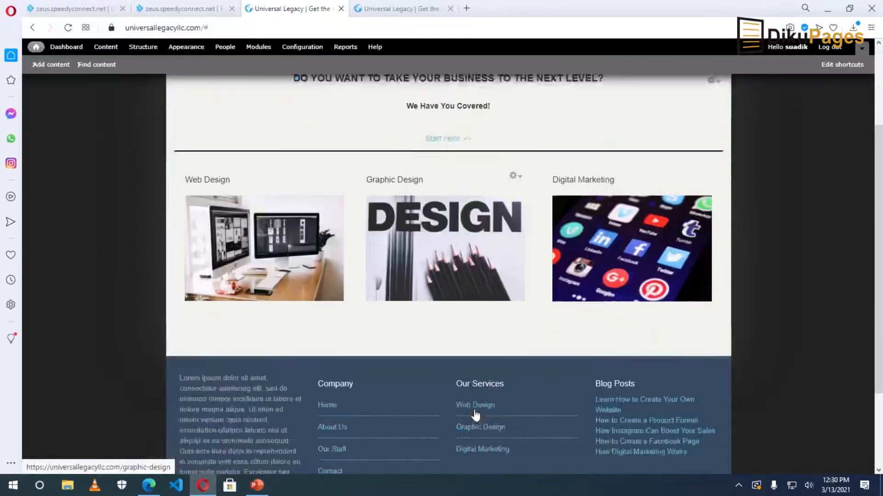